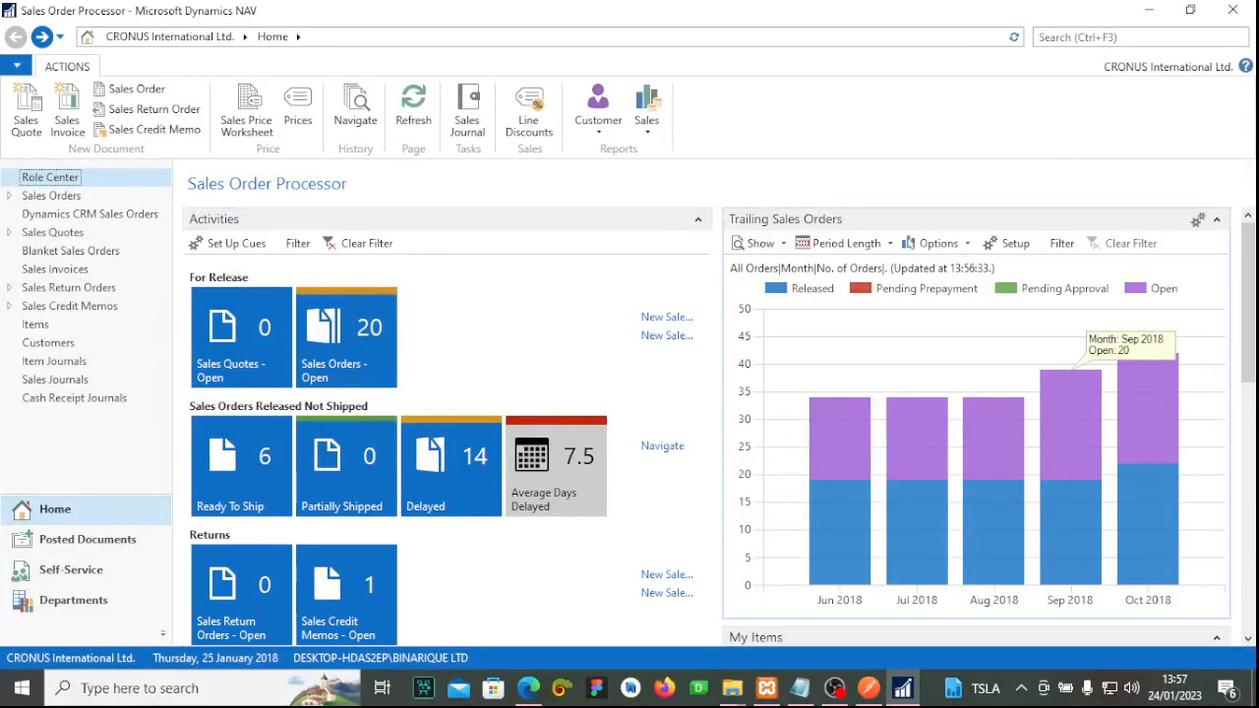
Rearrange the Postman and NAV windows, minimising Postman to reveal the NAV home page.
key(alt+Tab)
drag(739, 9, 740, 148)
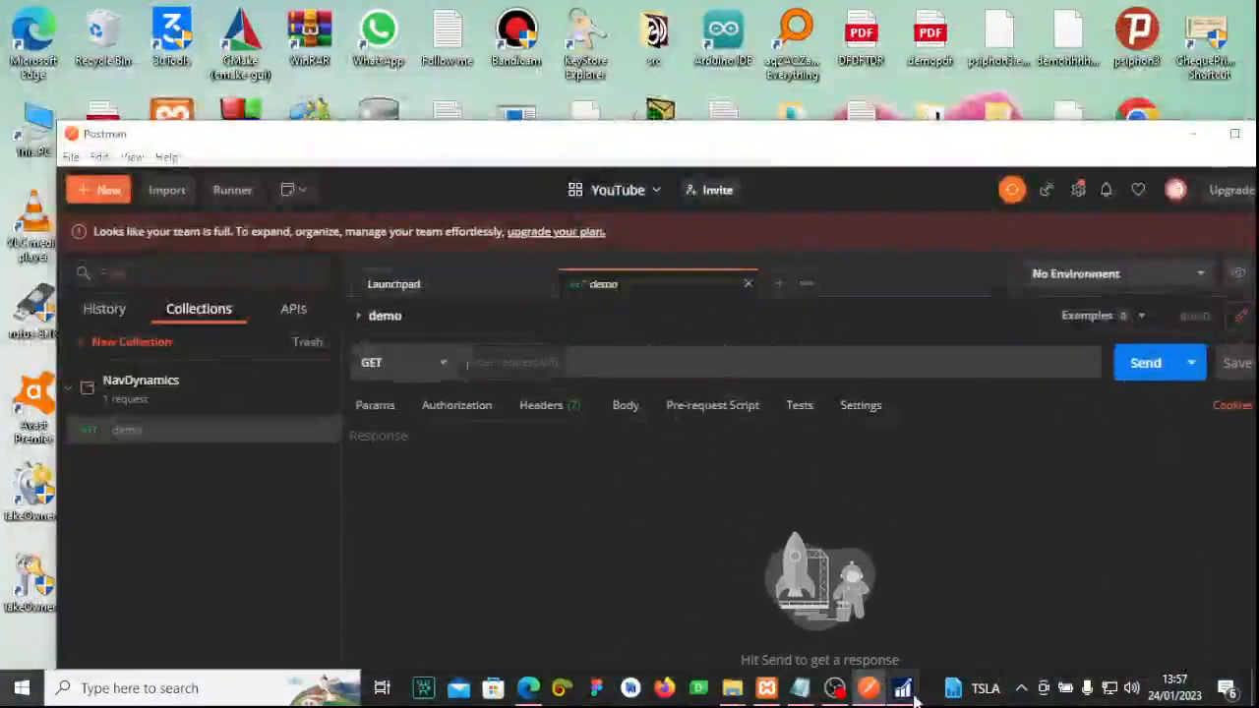
key(alt+Tab)
key(alt+Tab)
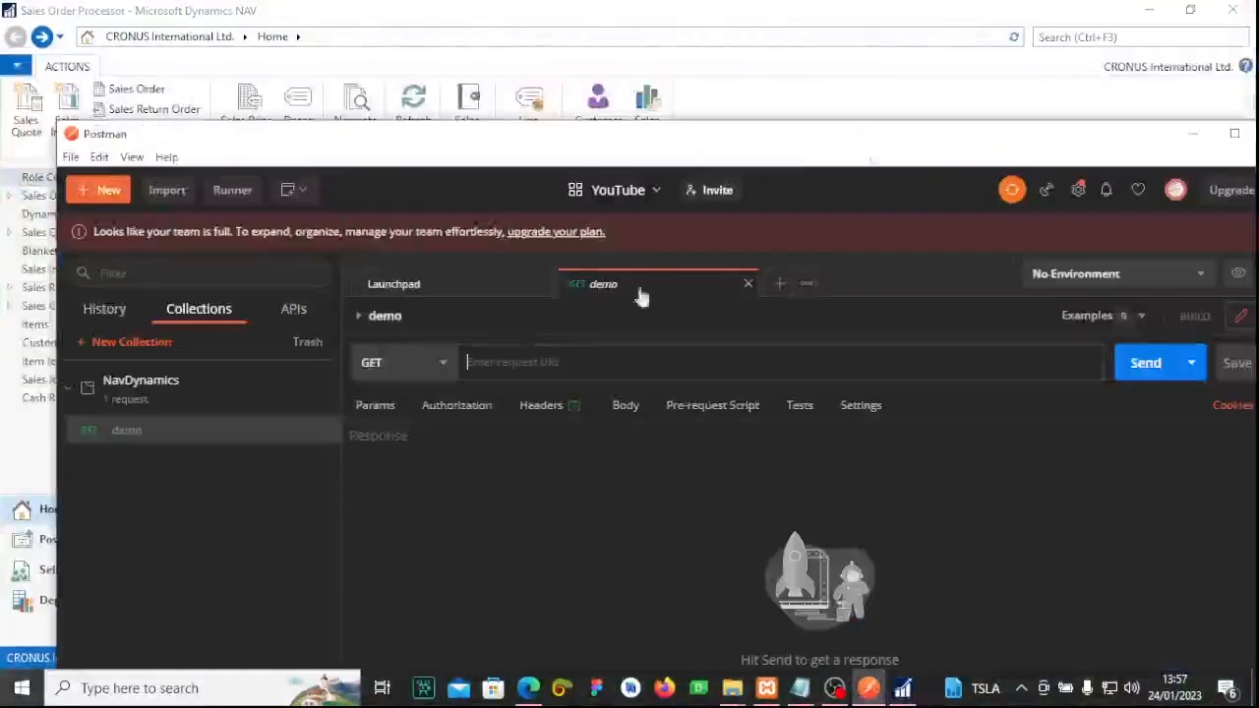
drag(556, 147, 424, 31)
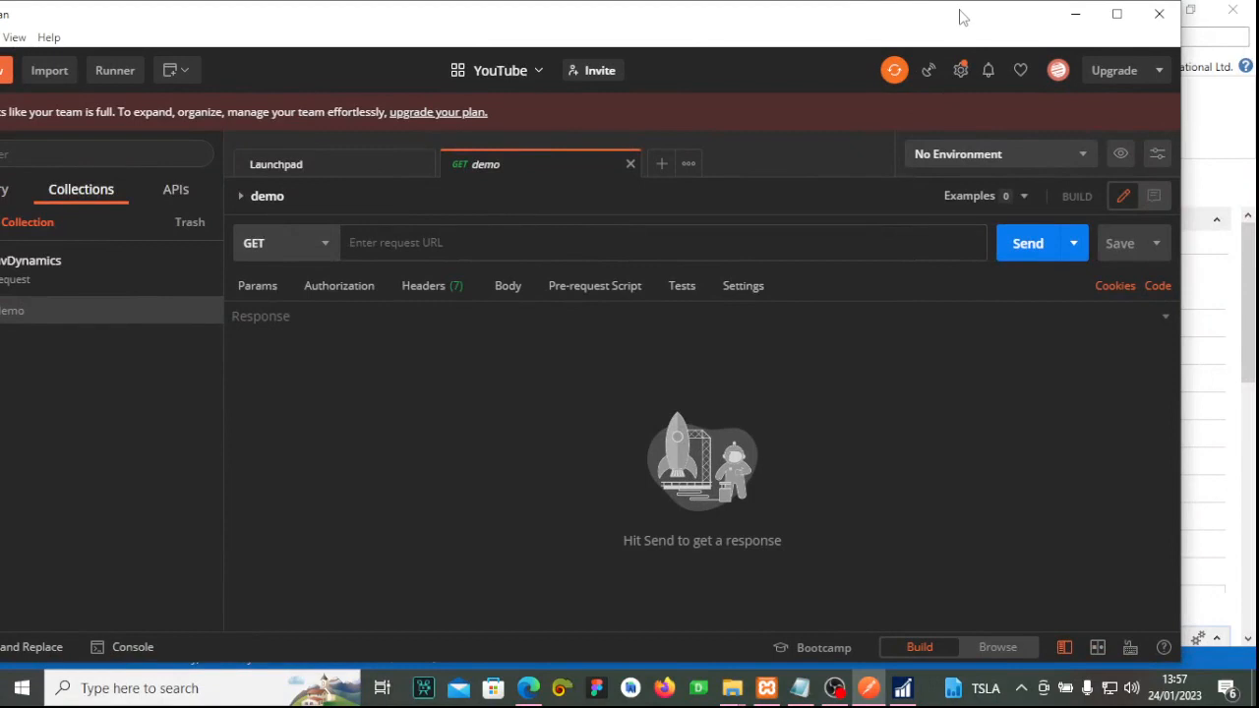
click(1075, 14)
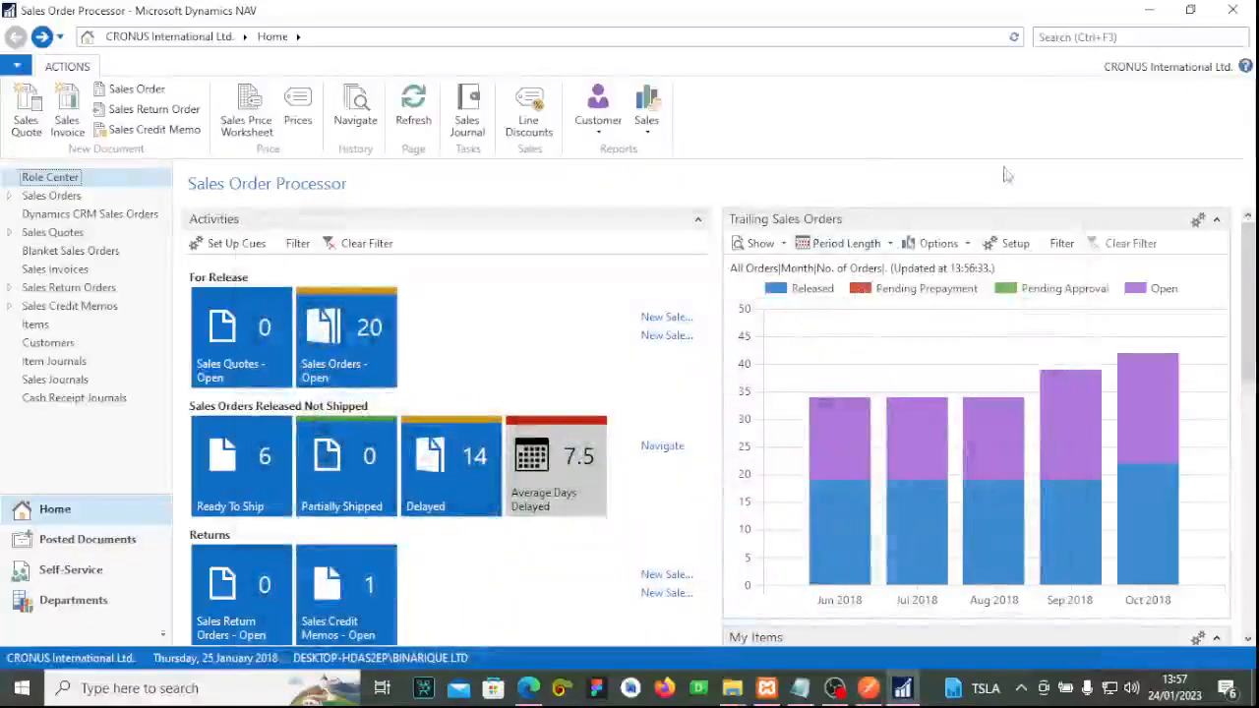
Search 'webs', open Web Services and launch the Sales Order OData V4 URL.
click(1070, 40)
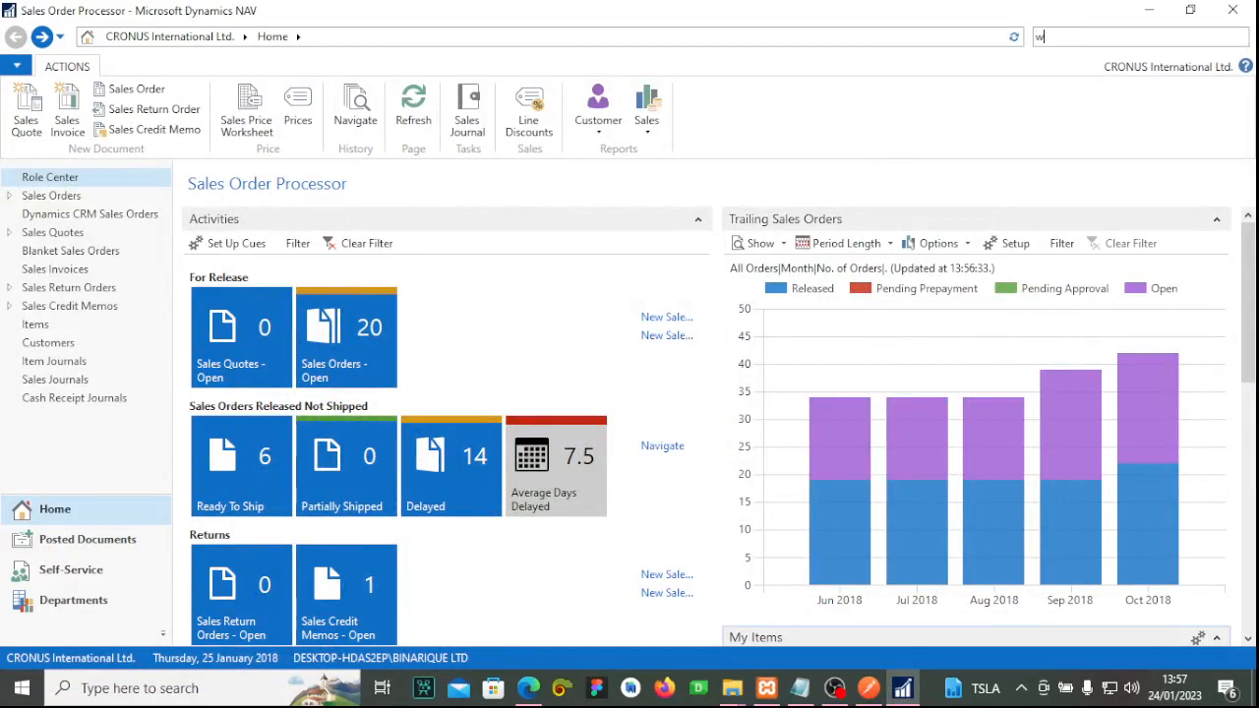
text(webs)
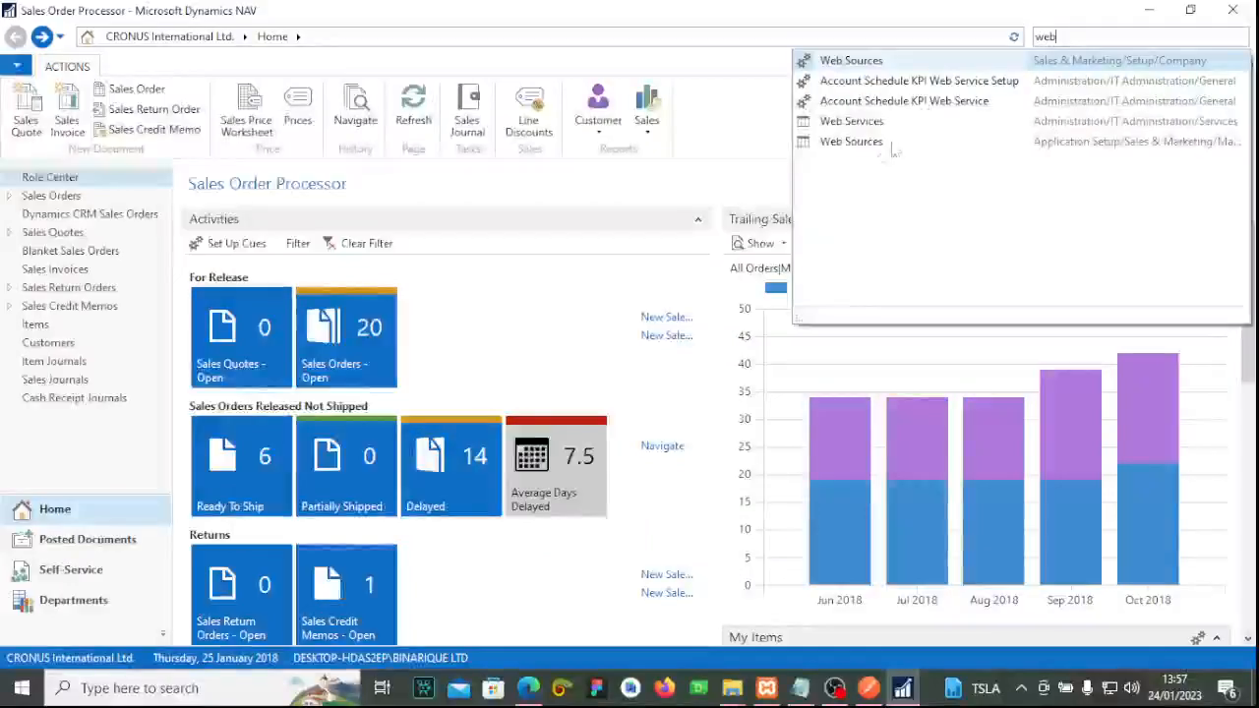
click(872, 122)
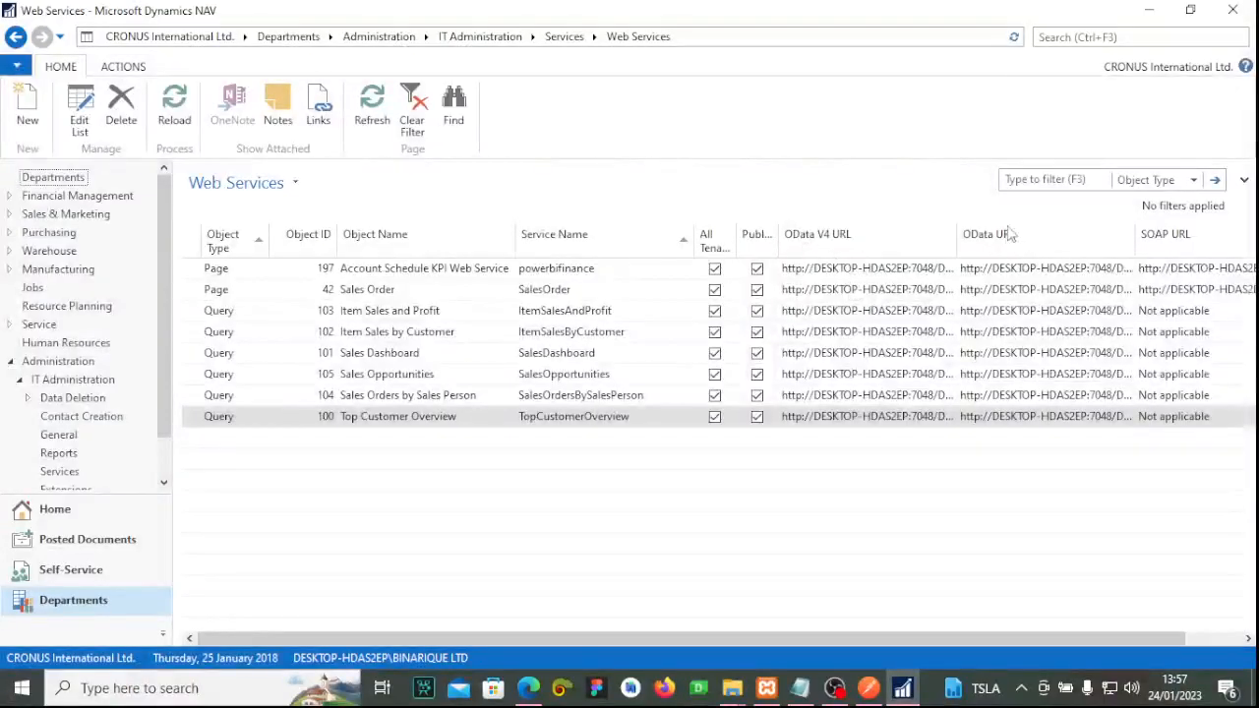
click(940, 293)
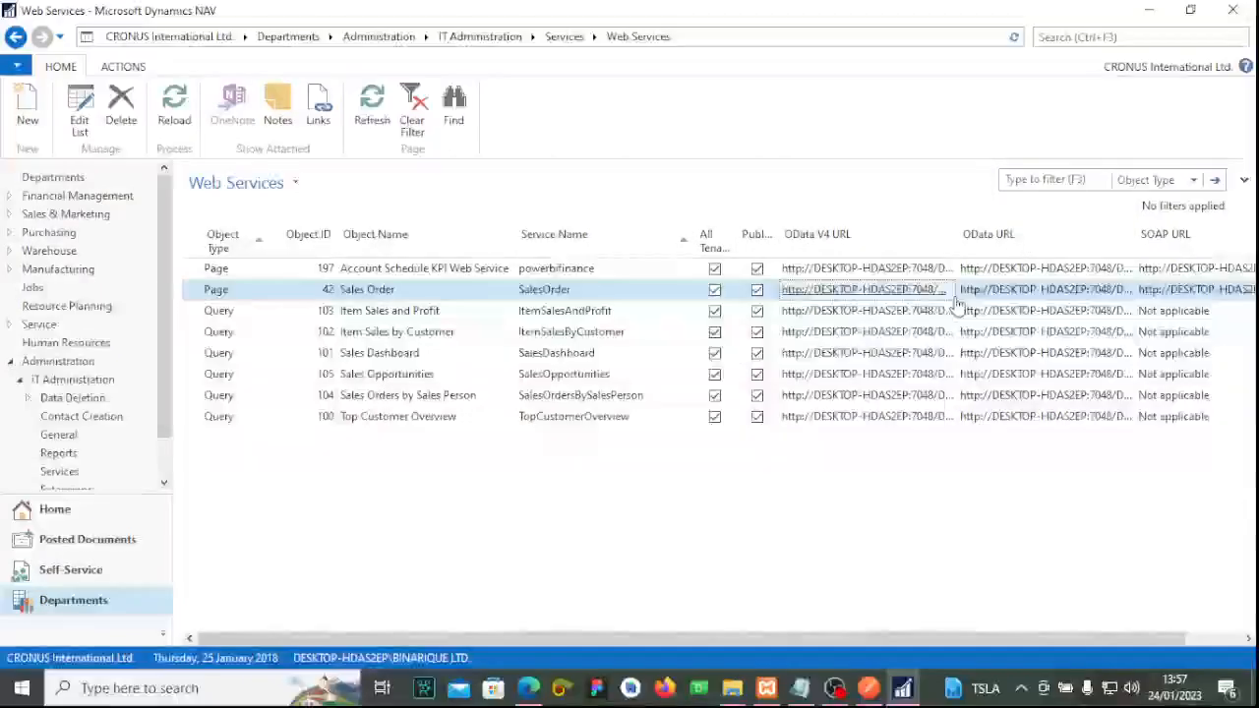
click(947, 295)
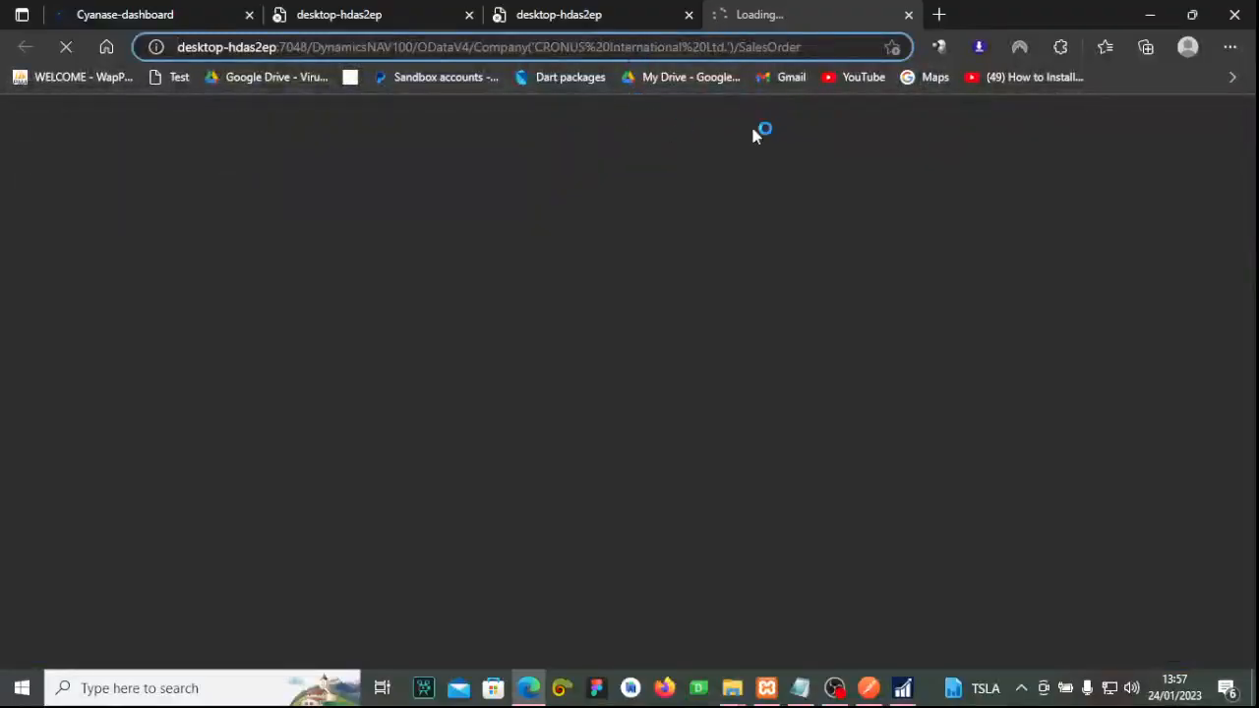
Open the Item Sales and Profit OData V4 URL and inspect the refused SalesOrder URL.
click(902, 688)
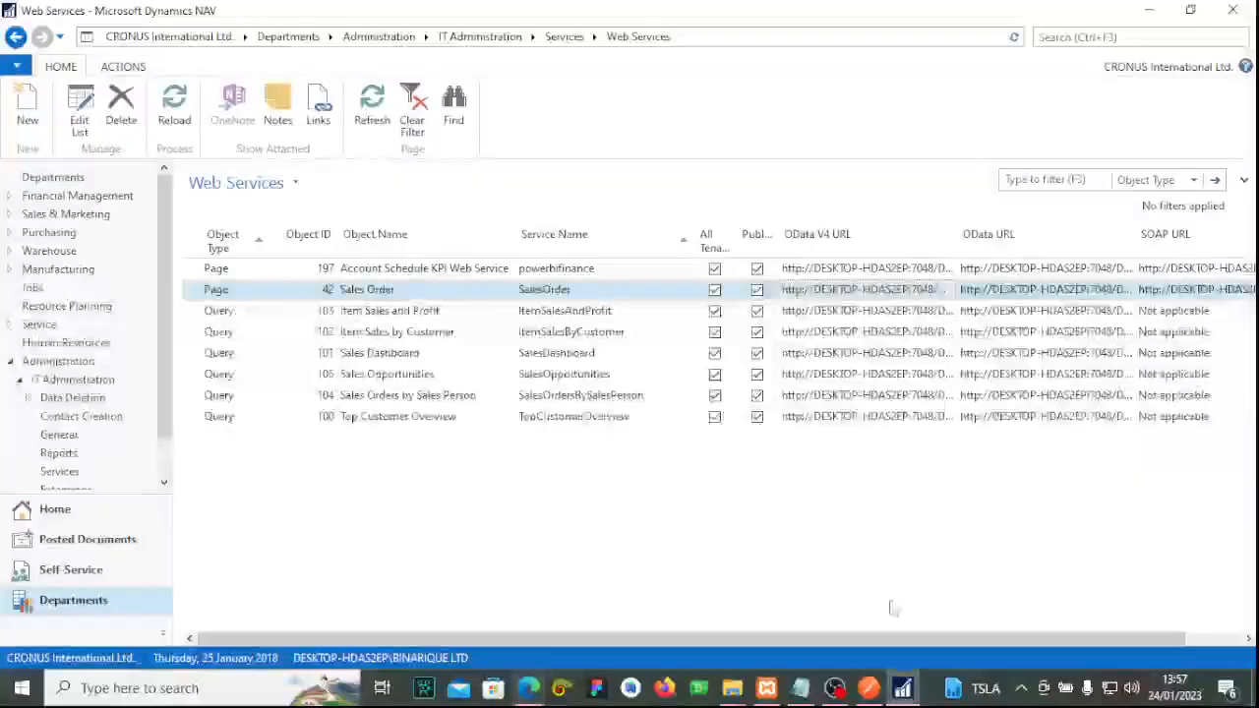
click(954, 312)
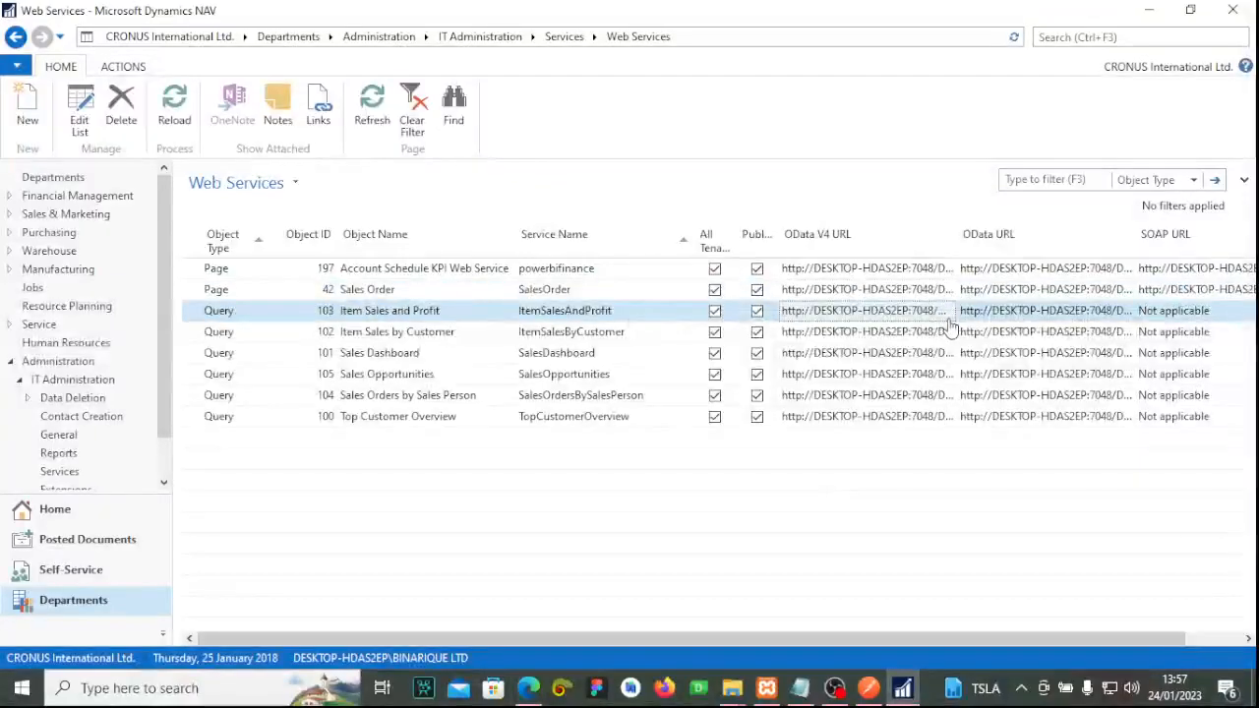
click(944, 312)
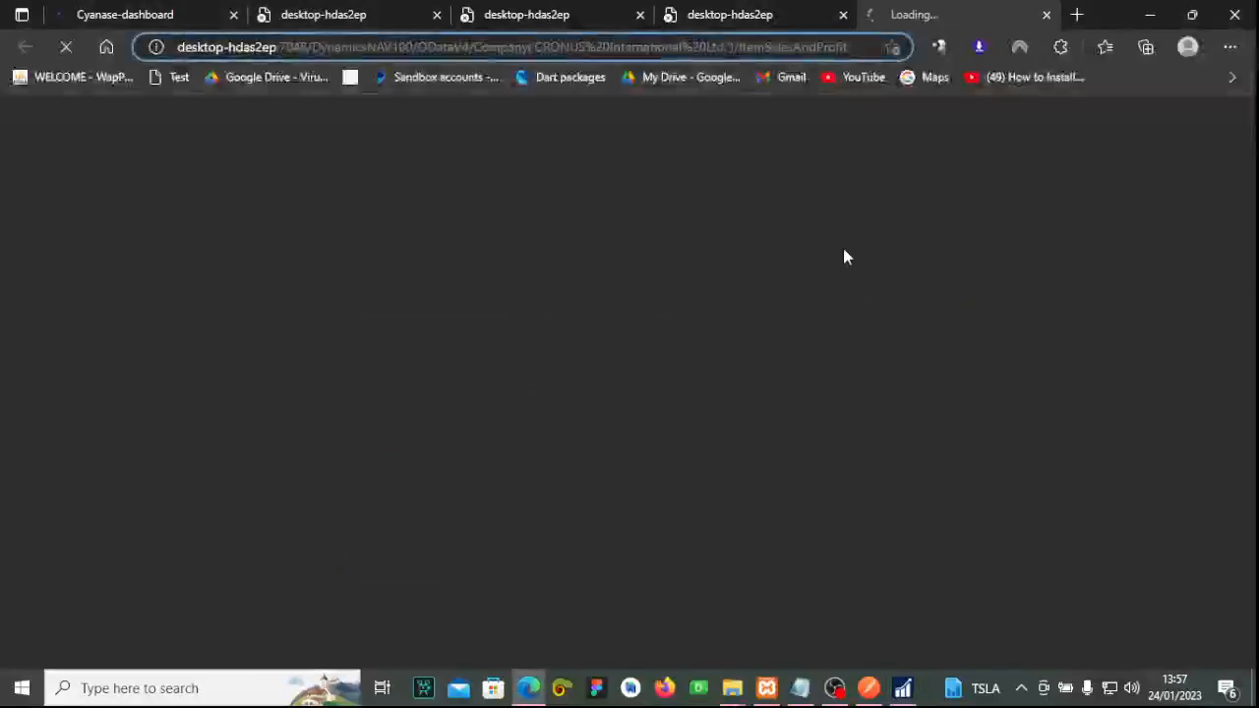
click(730, 15)
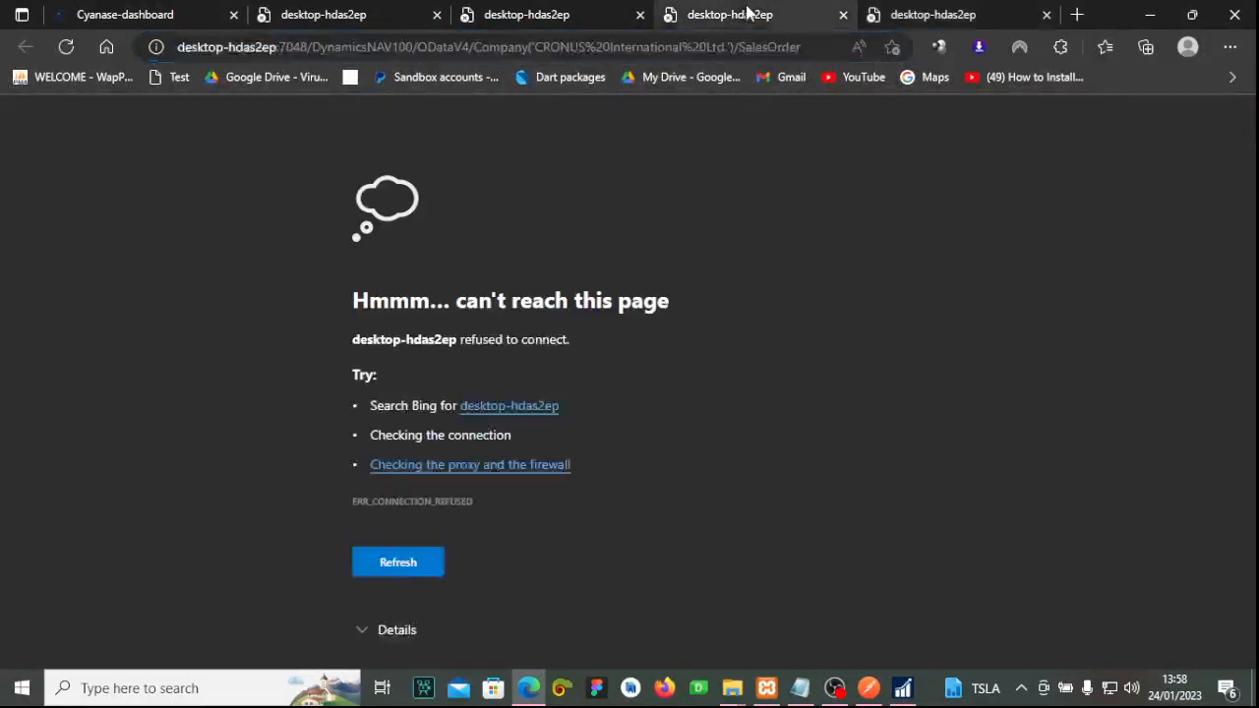
drag(817, 47, 458, 47)
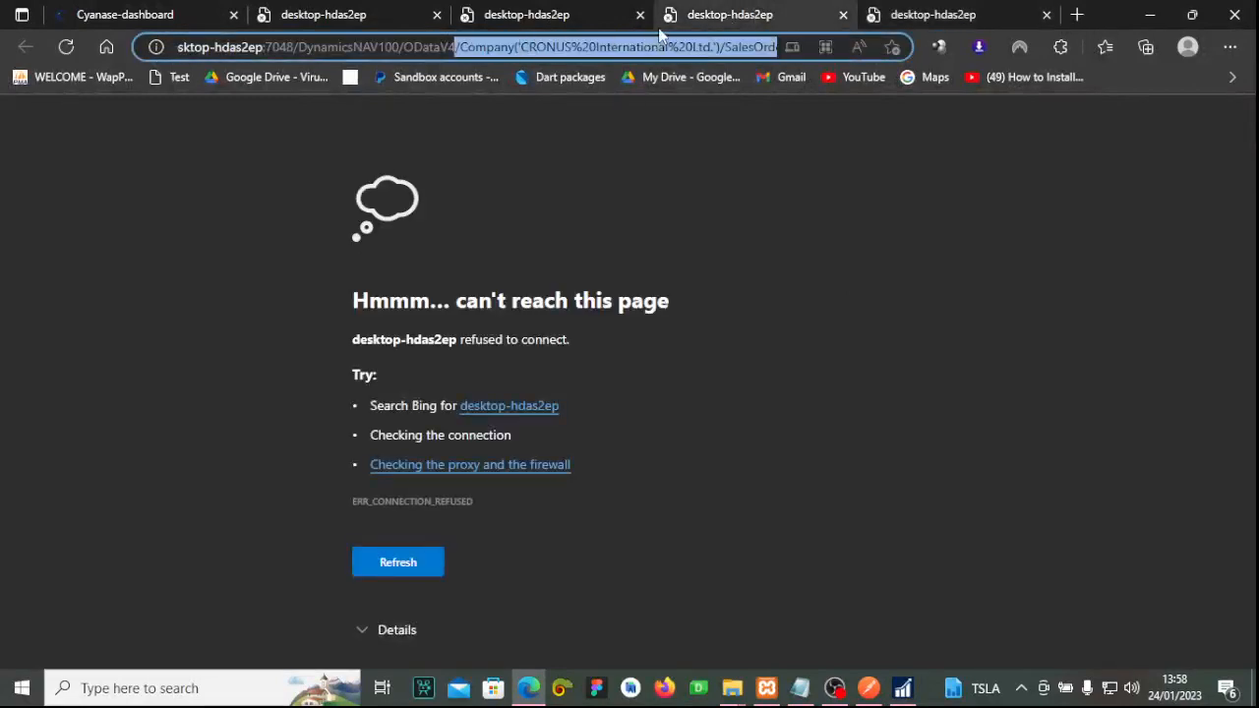
Close the duplicate failed server tabs and the Item Sales and Profit error tab.
click(602, 14)
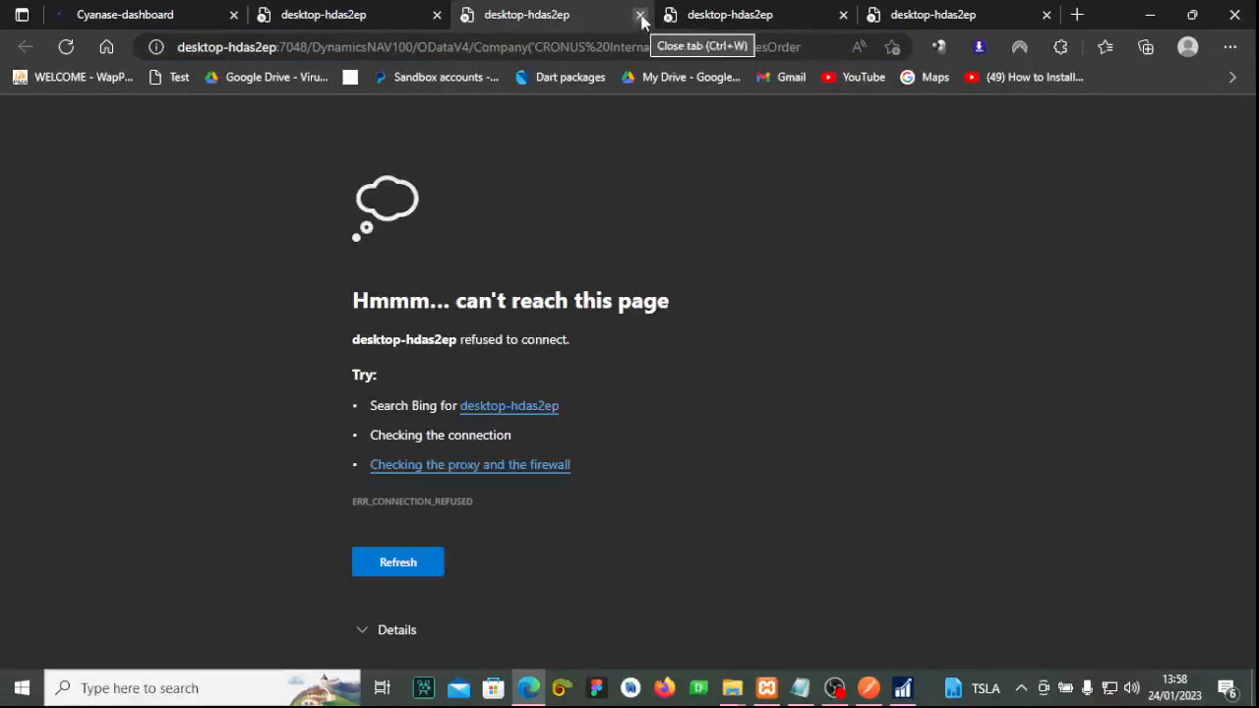
click(640, 15)
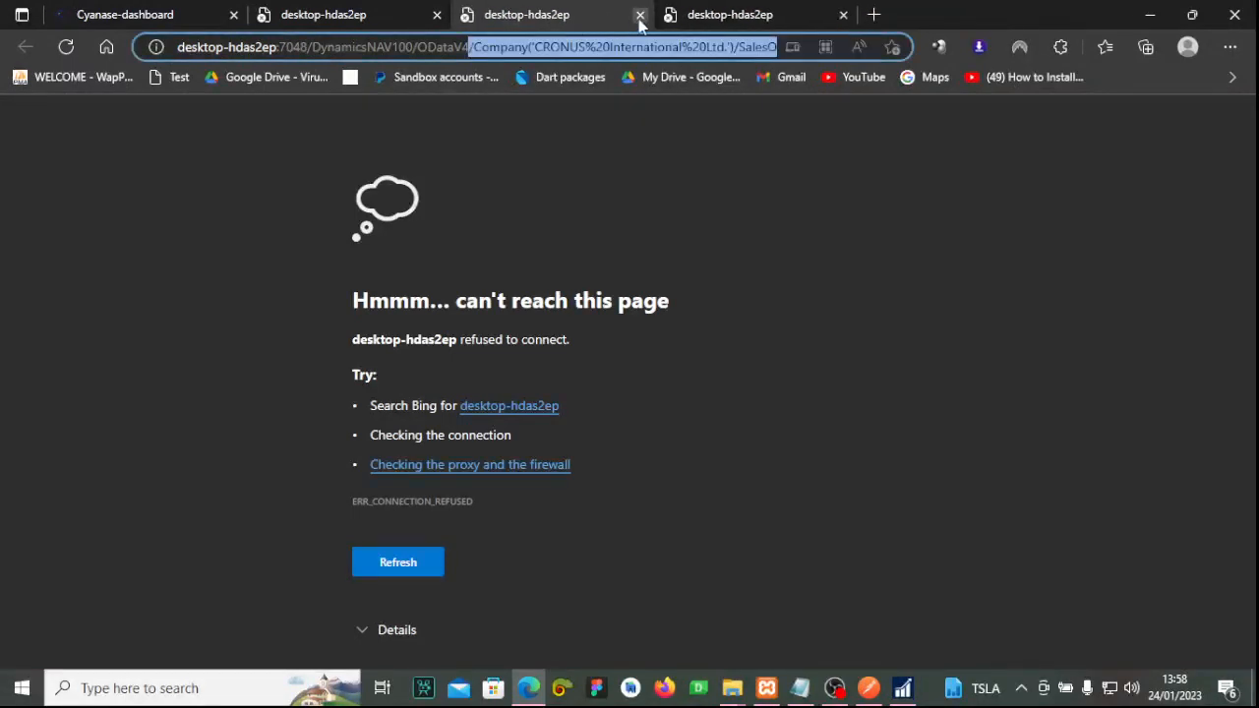
click(641, 15)
click(641, 15)
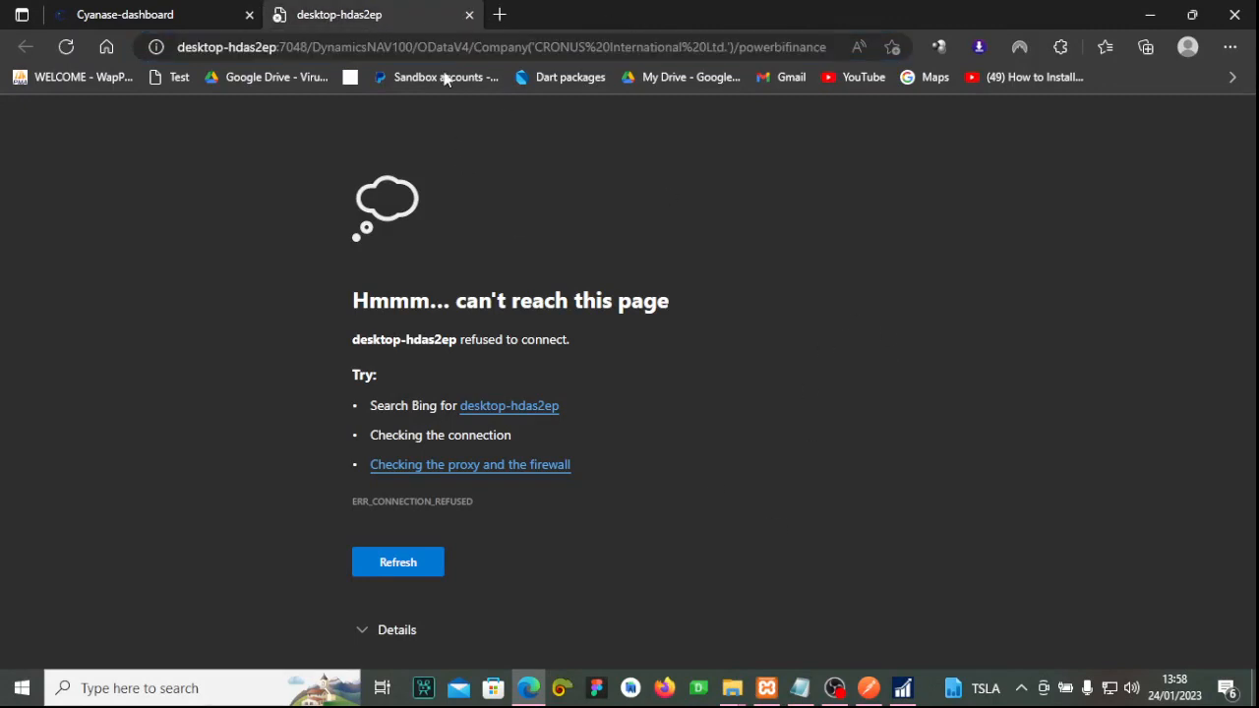
click(239, 694)
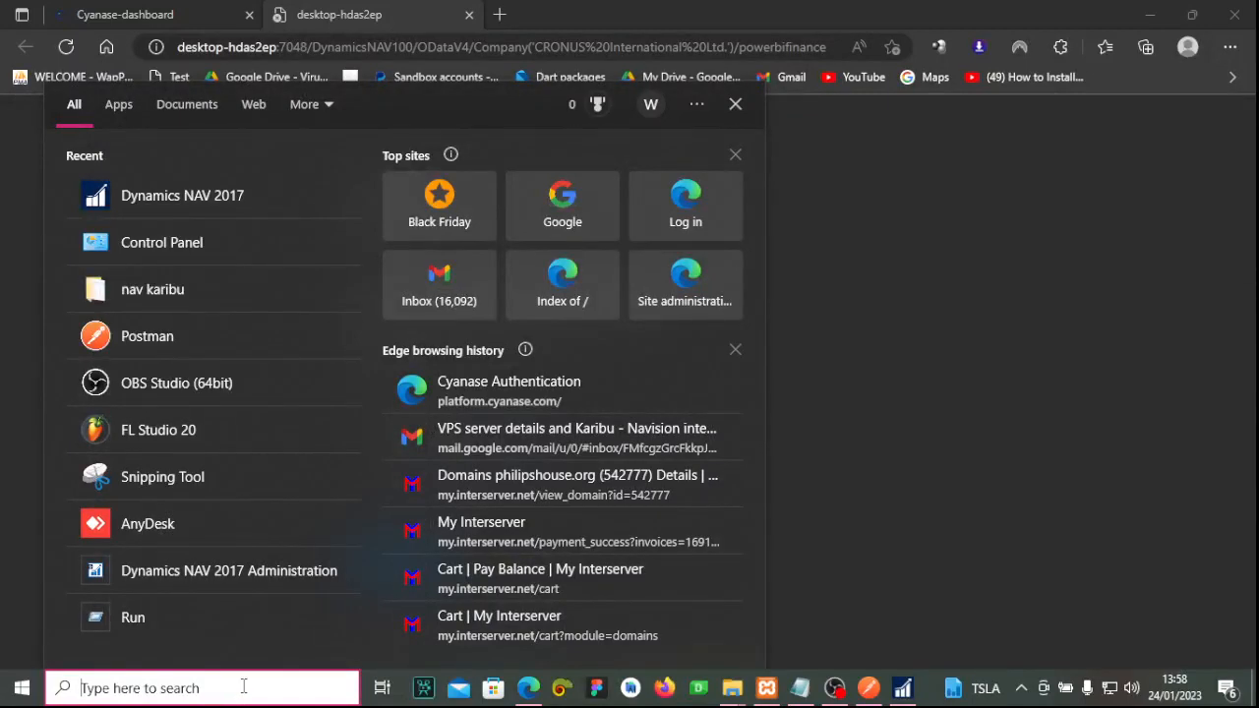
Launch Dynamics NAV 2017 Administration via 'dy' search and open the DynamicsNAV100 instance settings.
text(dy)
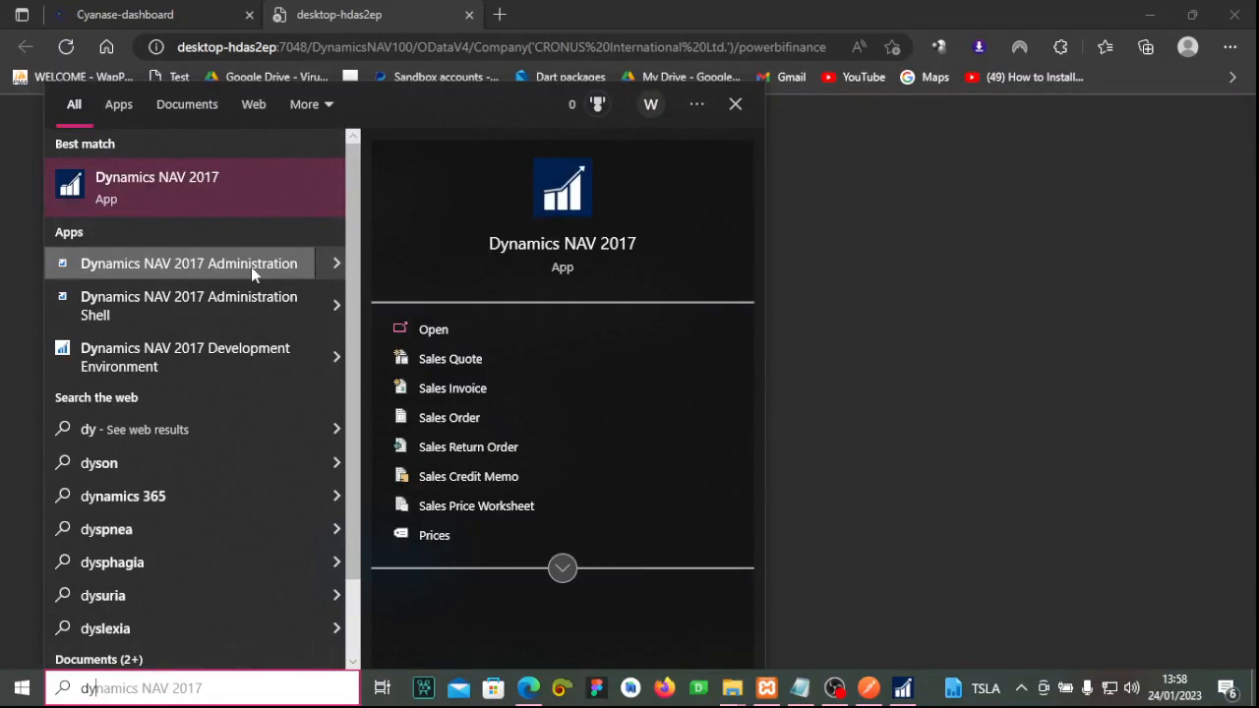
click(283, 272)
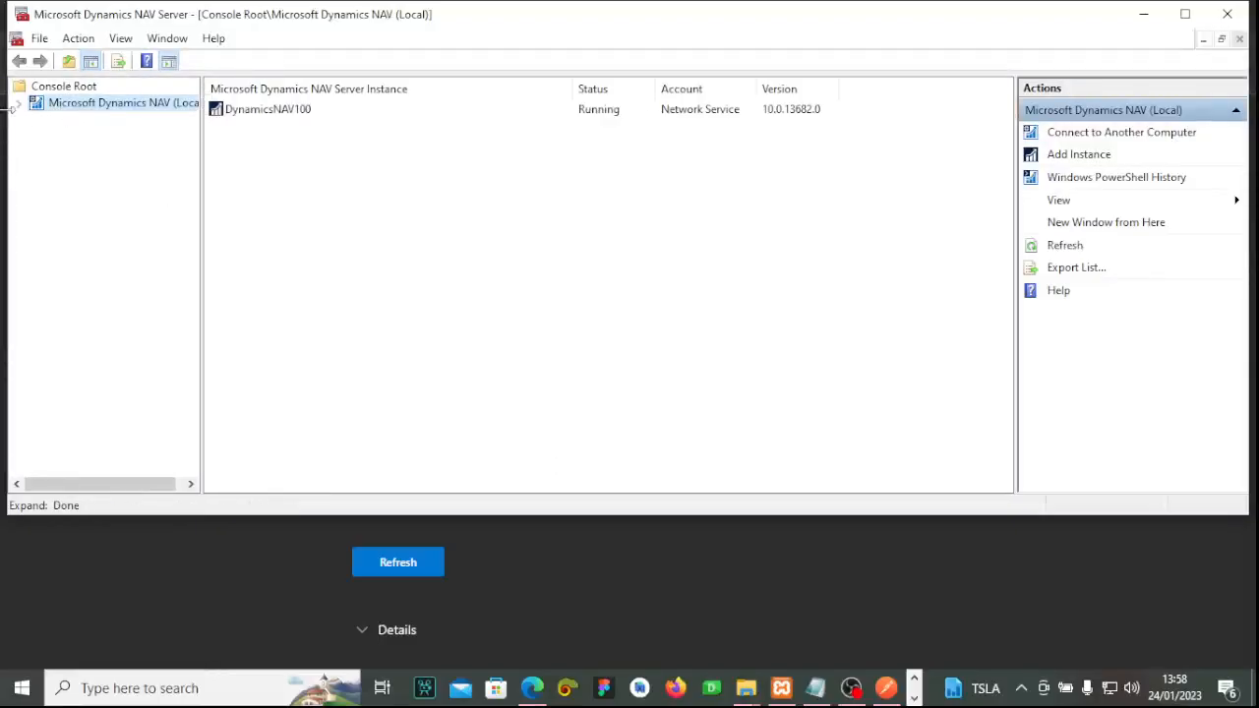
click(17, 104)
click(125, 126)
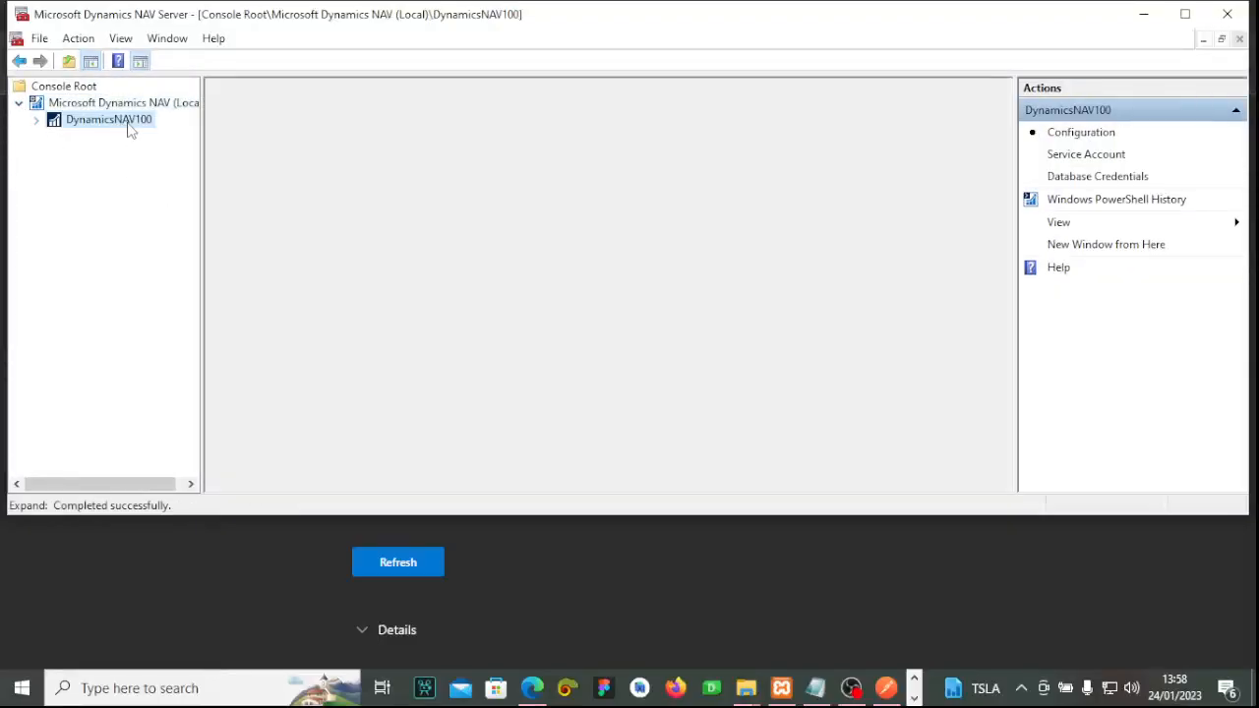
Edit the DynamicsNAV100 configuration, tick Enable OData Services under OData Services, and save.
scroll(554, 246, down, 5)
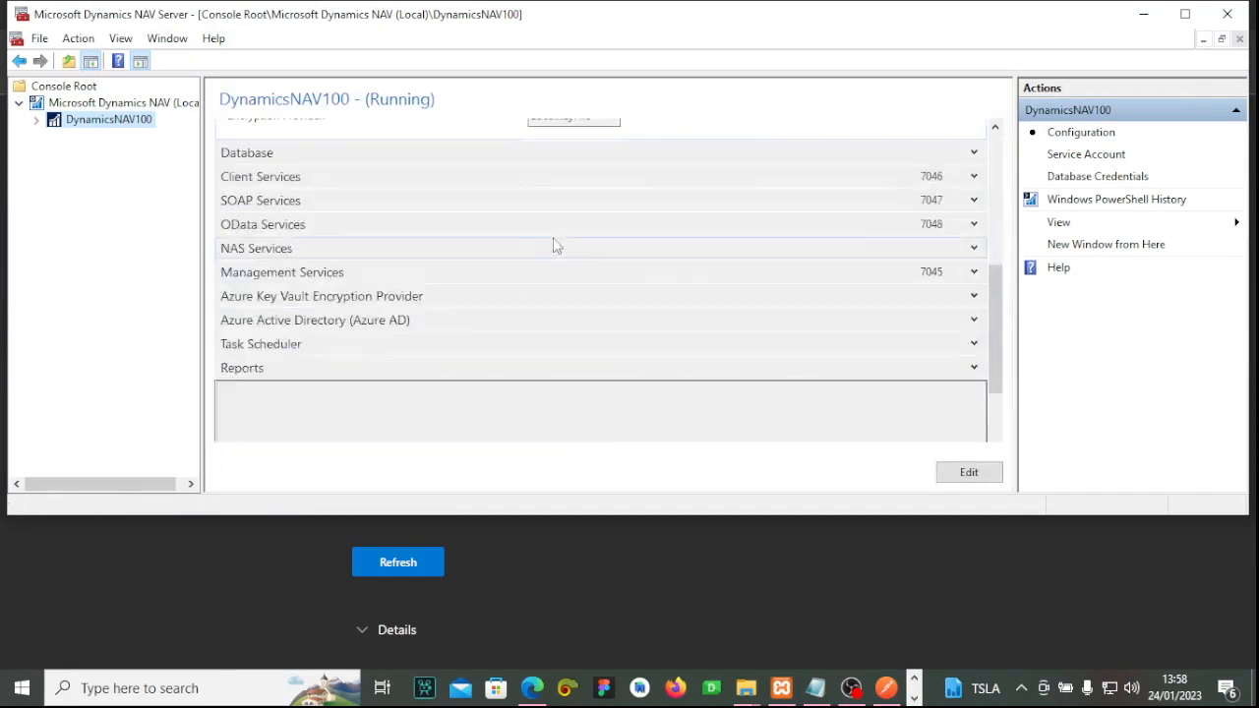
scroll(509, 247, up, 5)
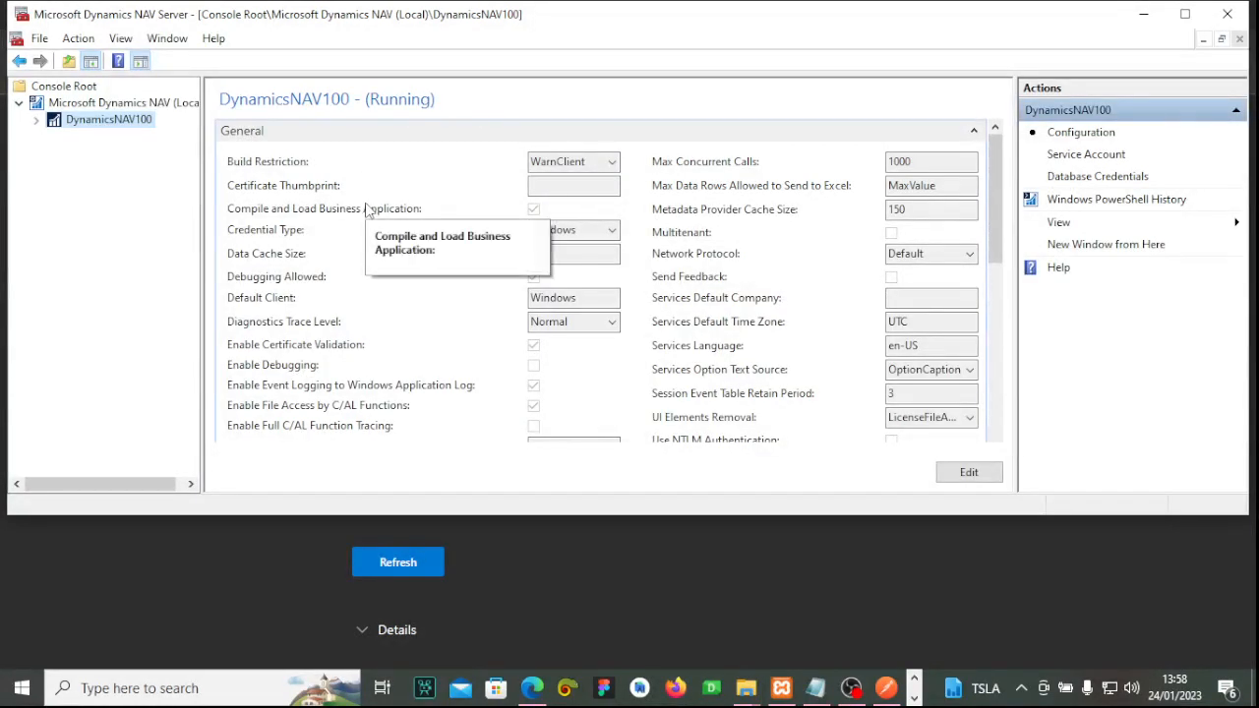
scroll(369, 206, down, 10)
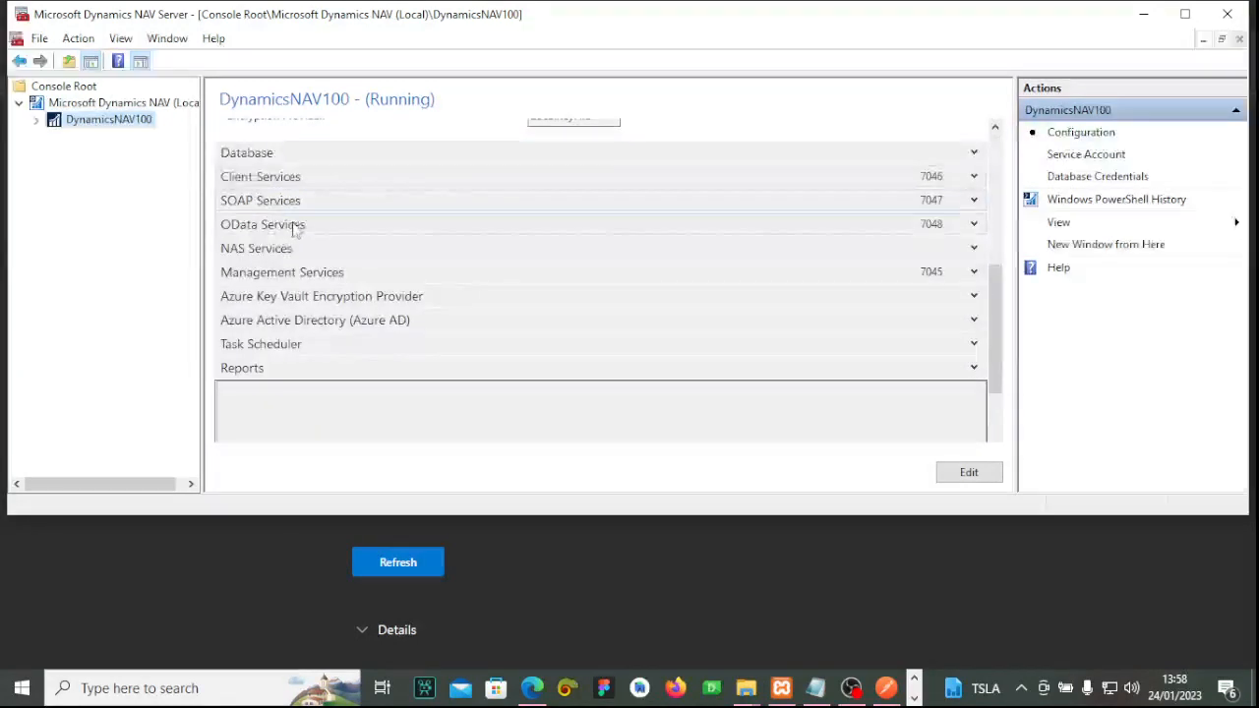
click(974, 226)
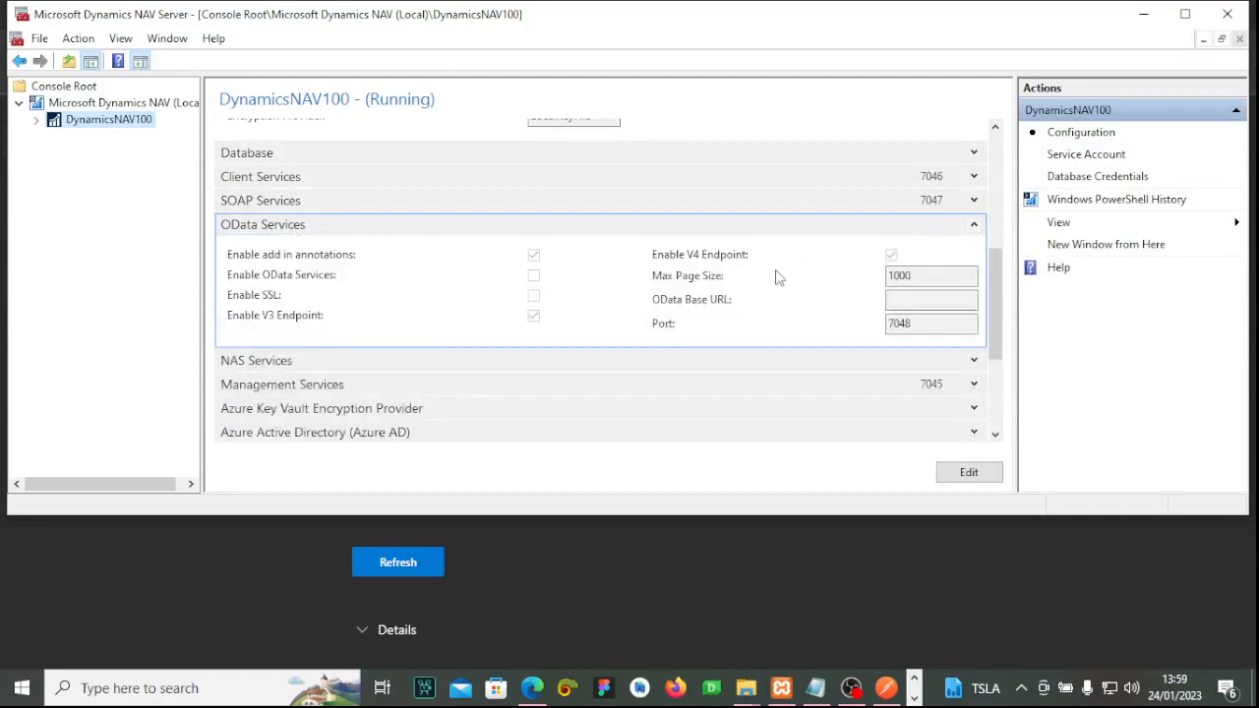
click(967, 472)
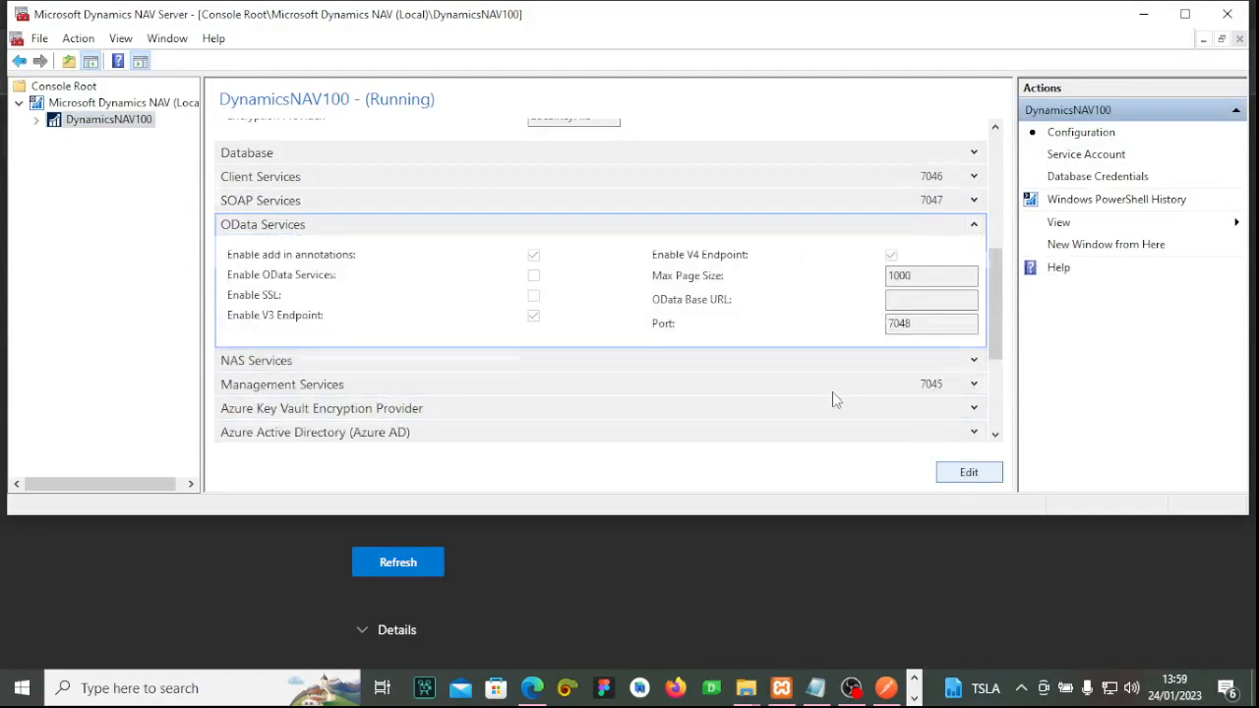
scroll(667, 245, down, 8)
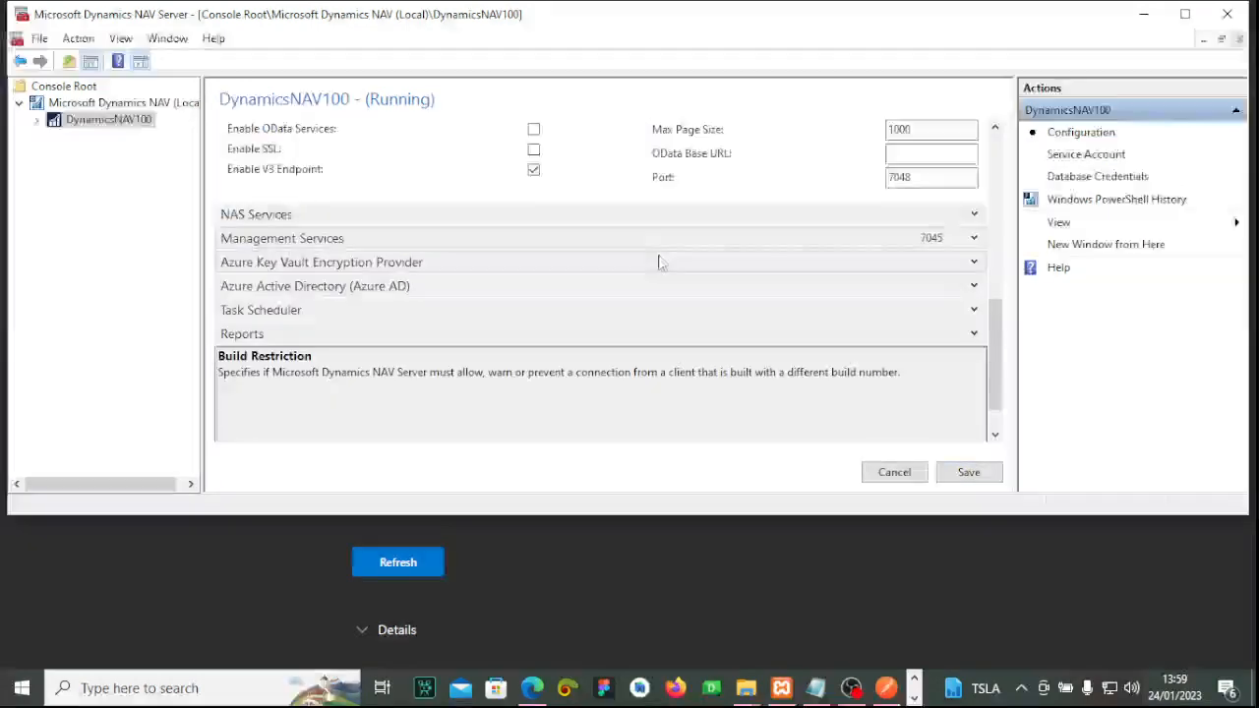
scroll(659, 261, up, 8)
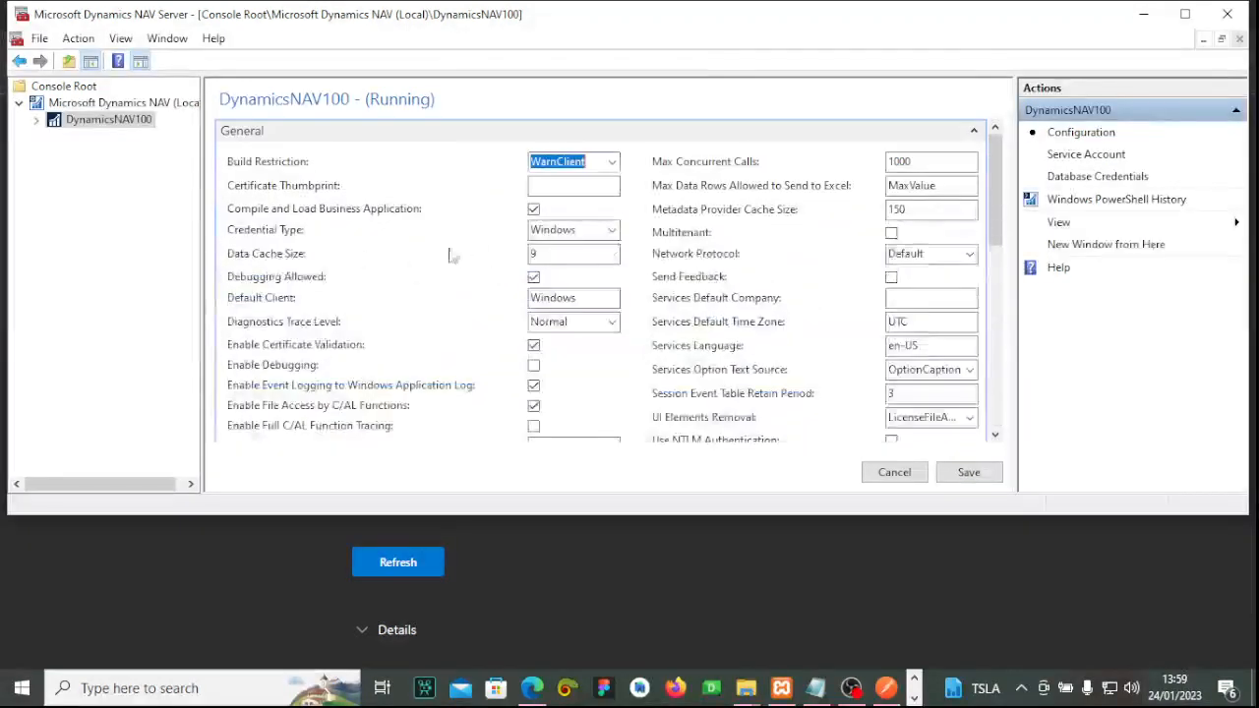
scroll(470, 251, down, 4)
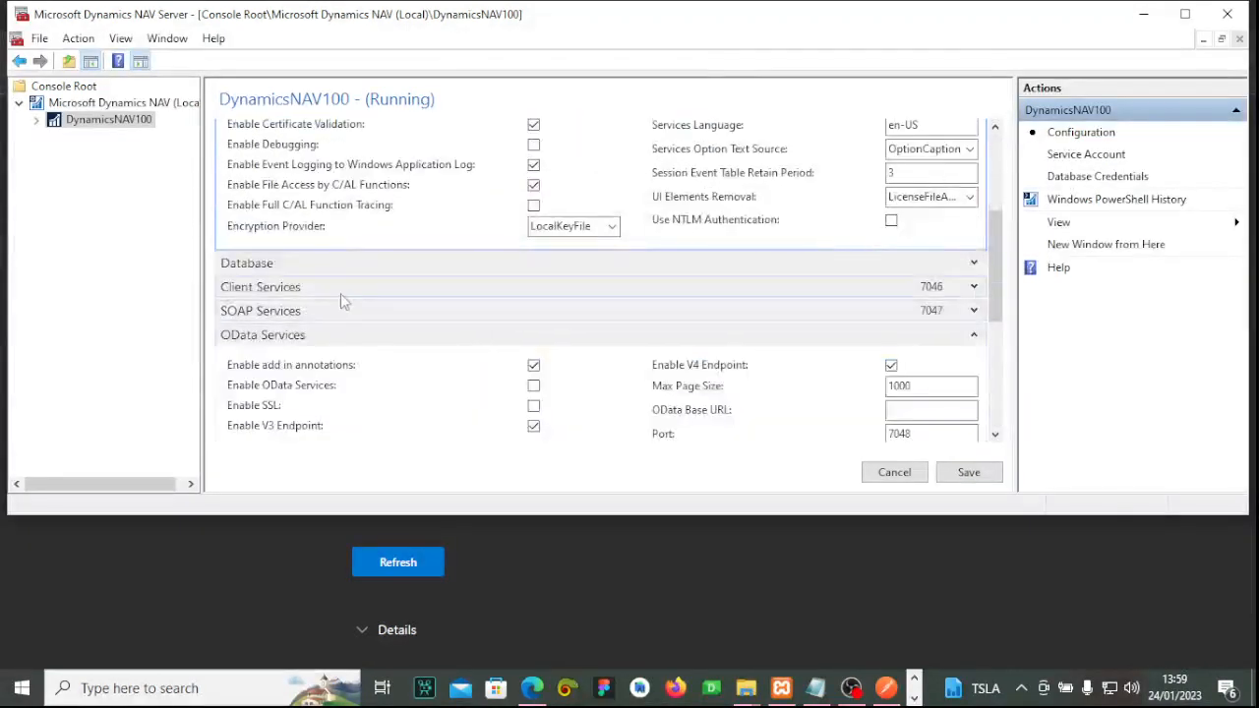
scroll(462, 285, down, 3)
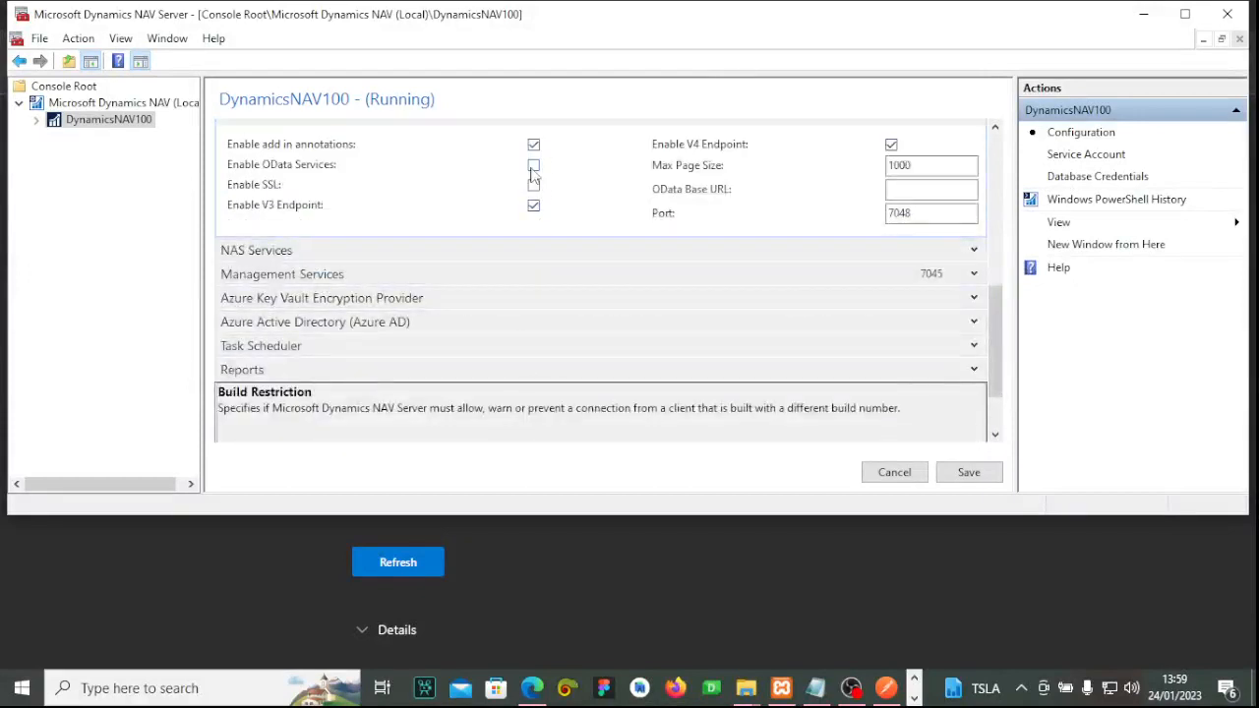
click(531, 169)
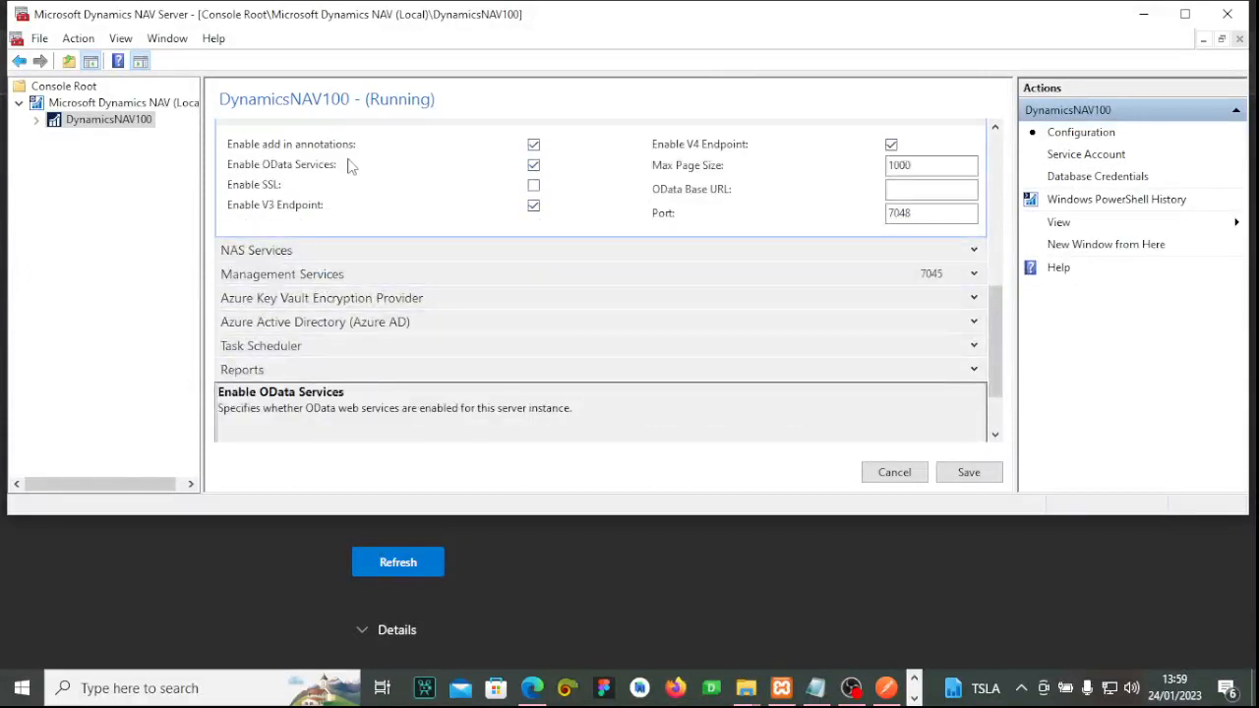
click(968, 473)
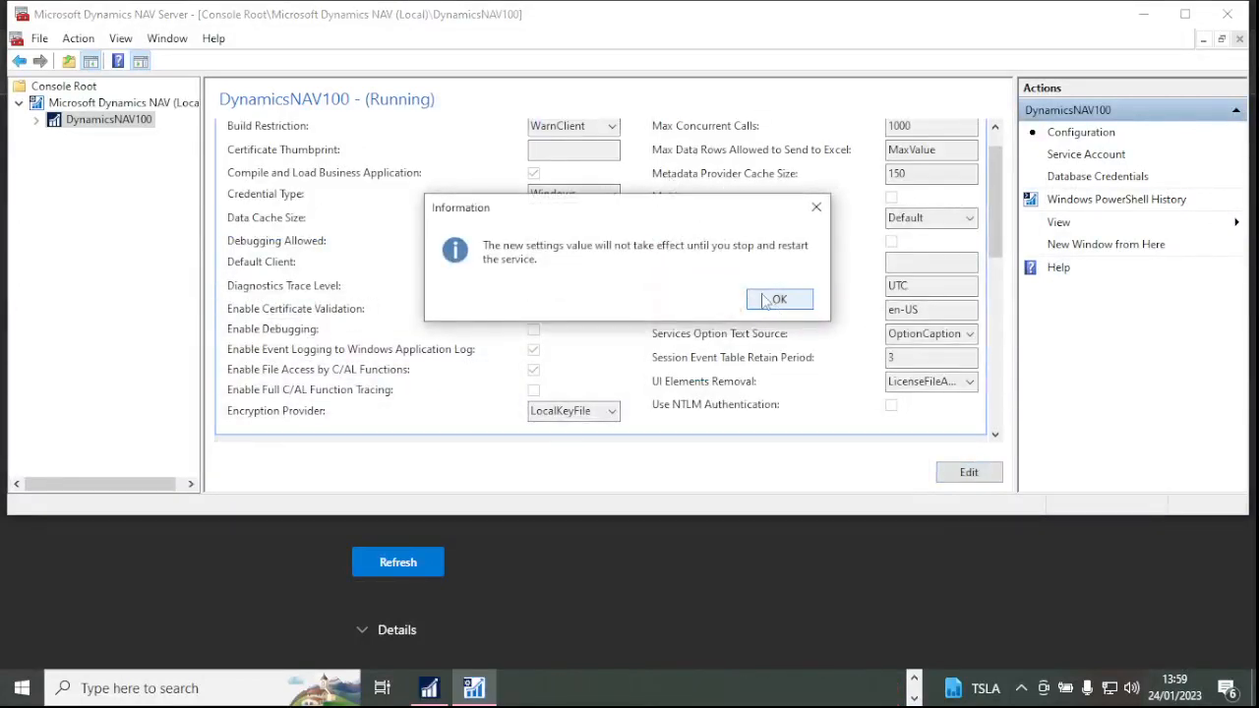
Restart the DynamicsNAV100 instance and dismiss the NAV client's session-stopped notice.
click(772, 300)
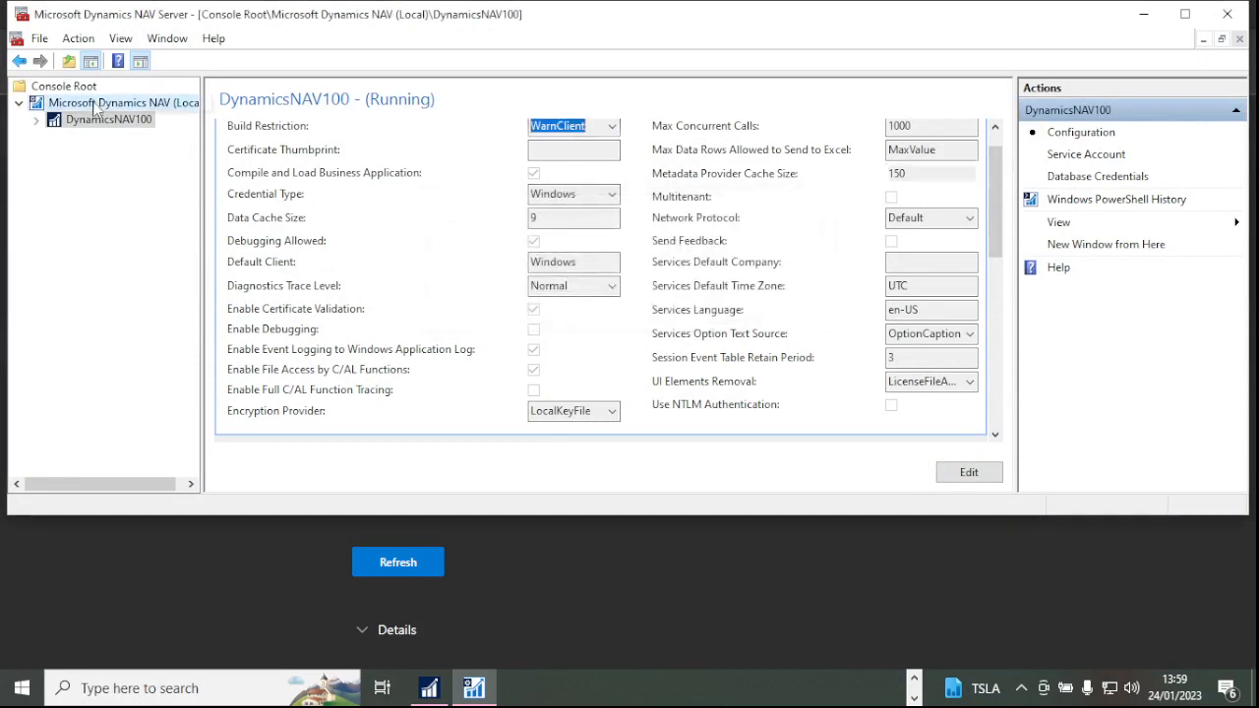
click(95, 105)
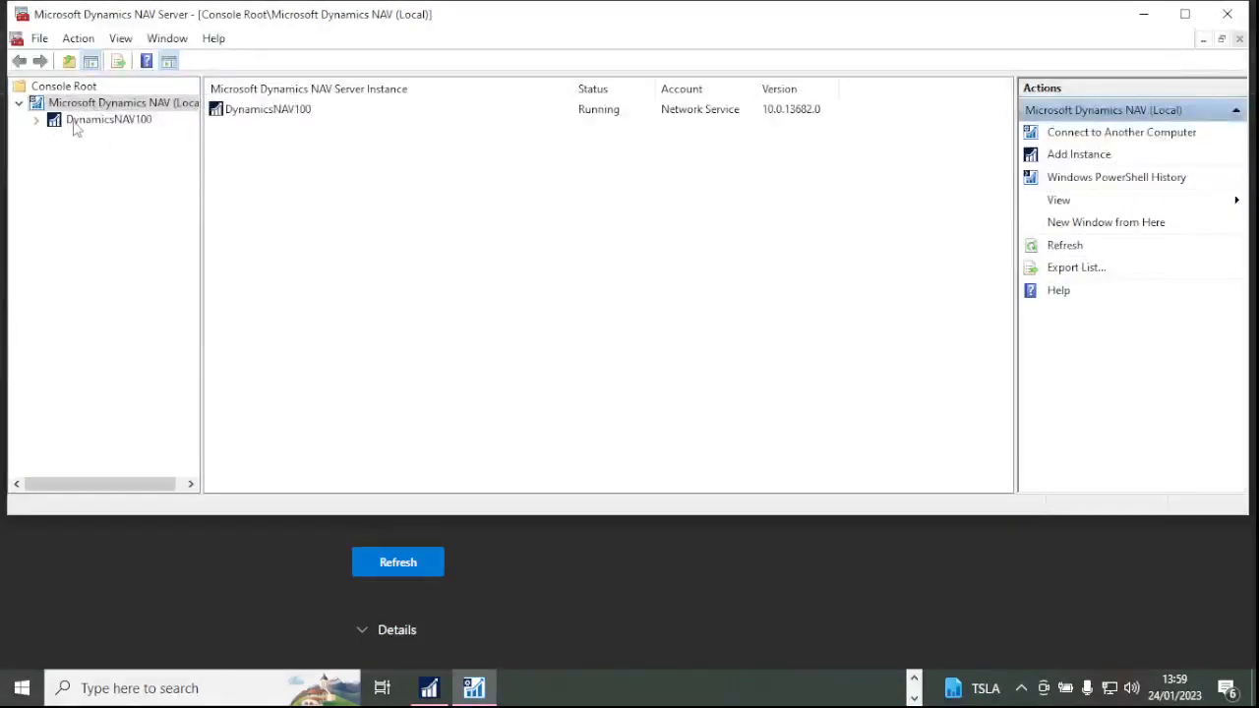
click(297, 112)
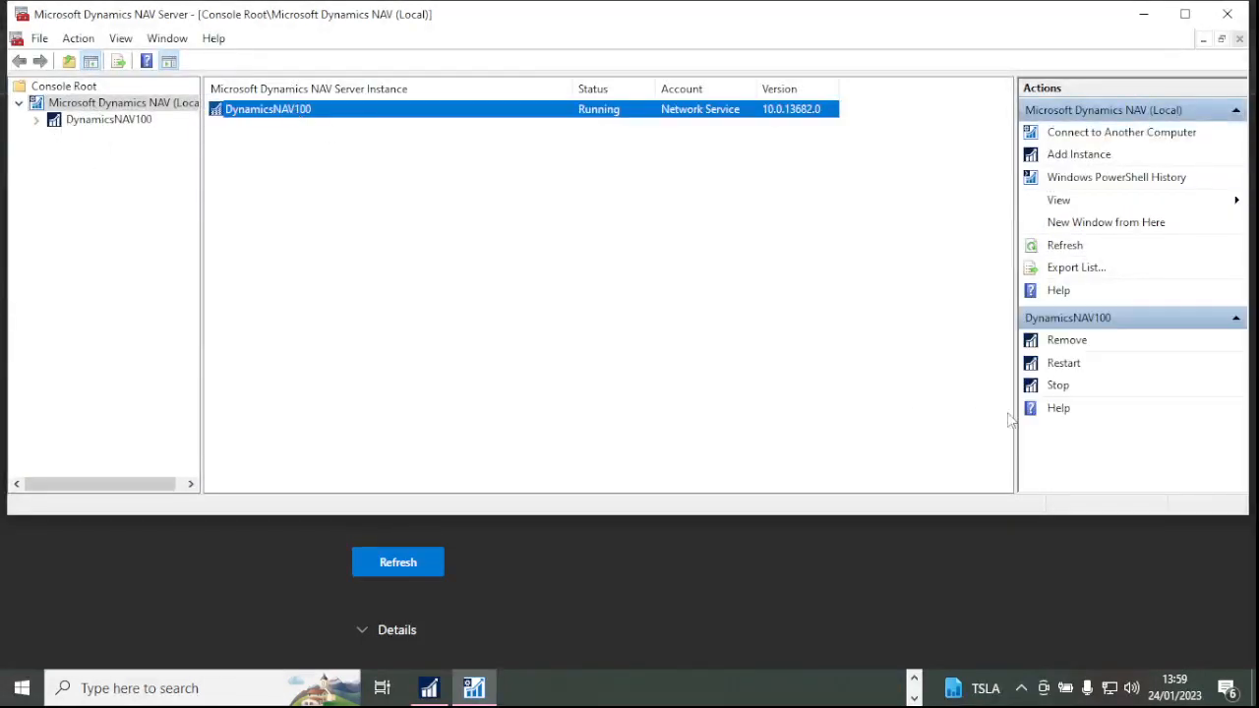
click(1063, 363)
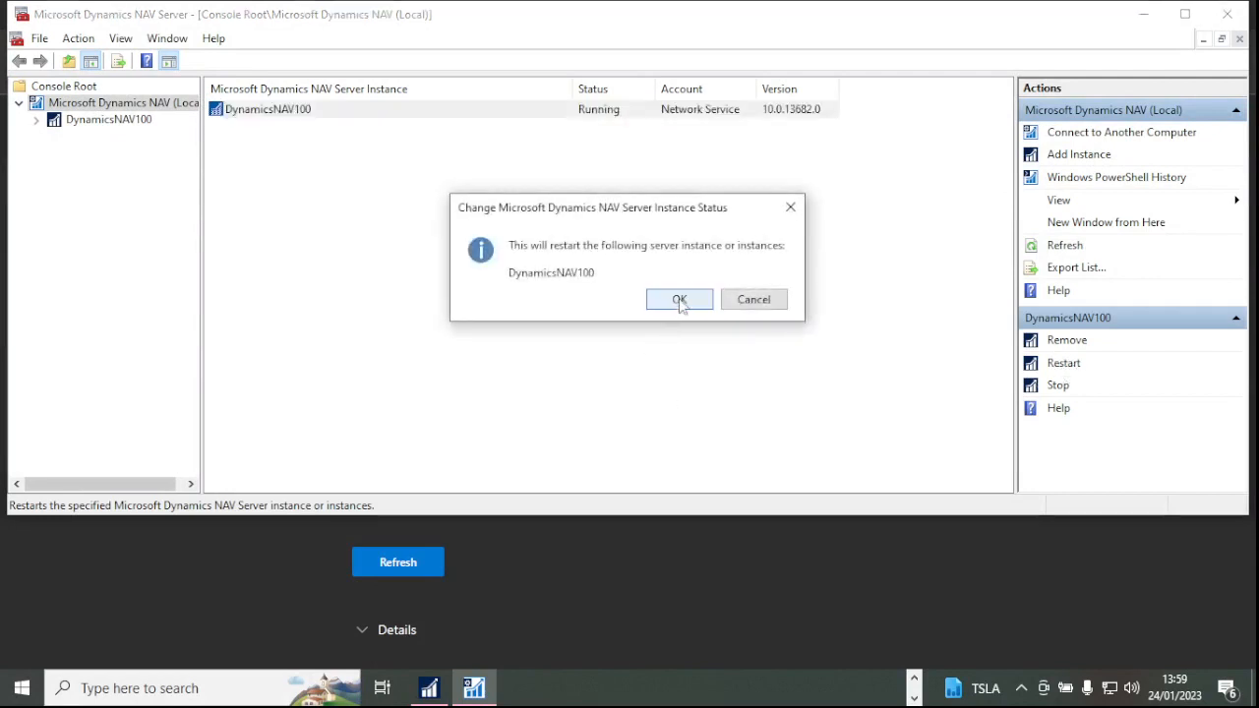
click(679, 300)
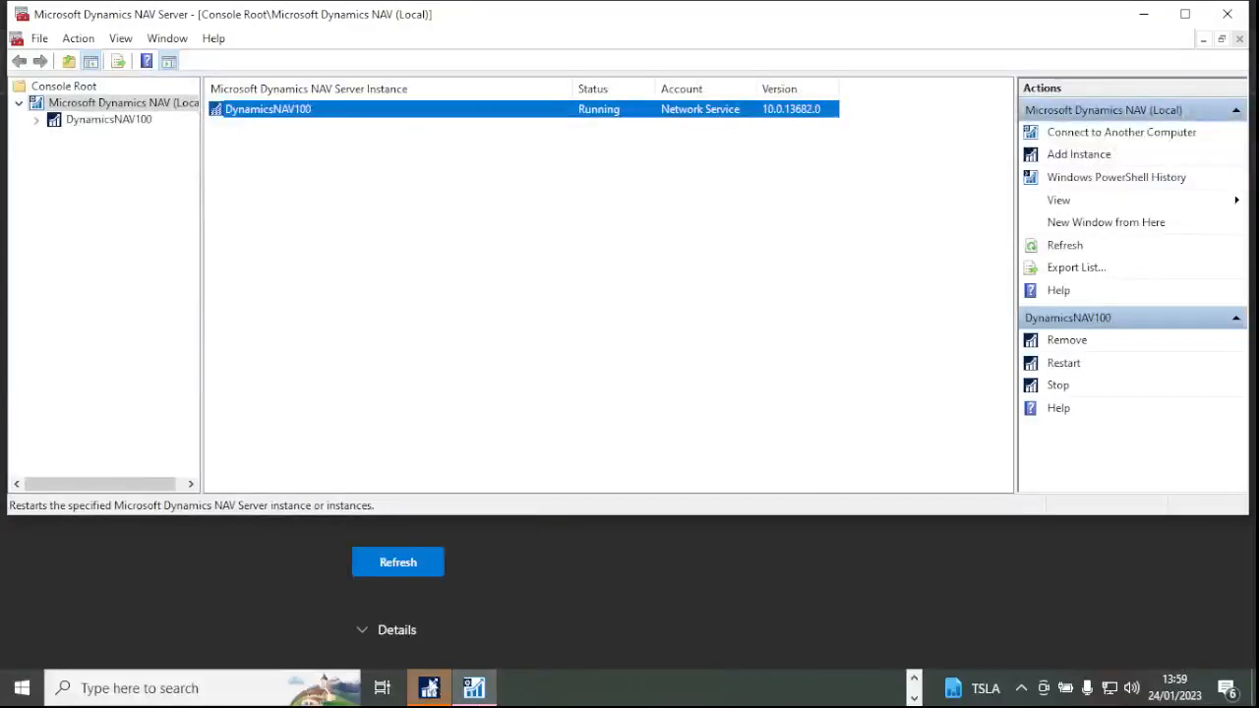
click(431, 687)
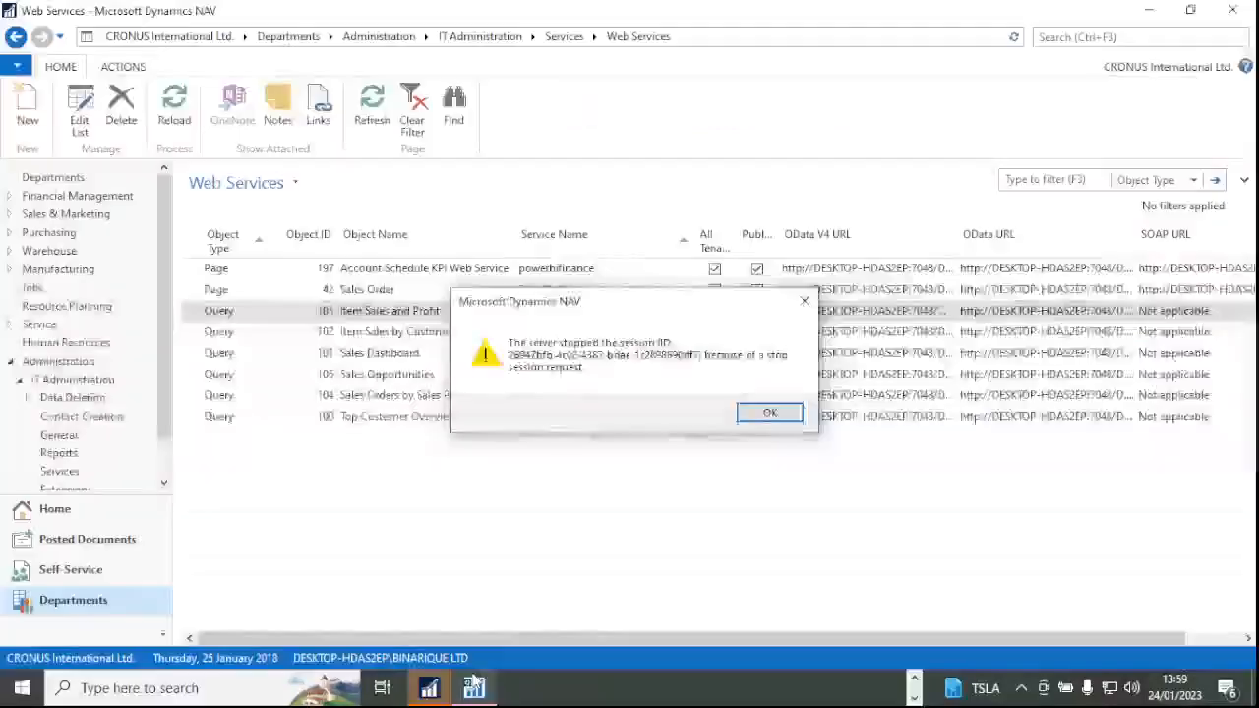
click(770, 413)
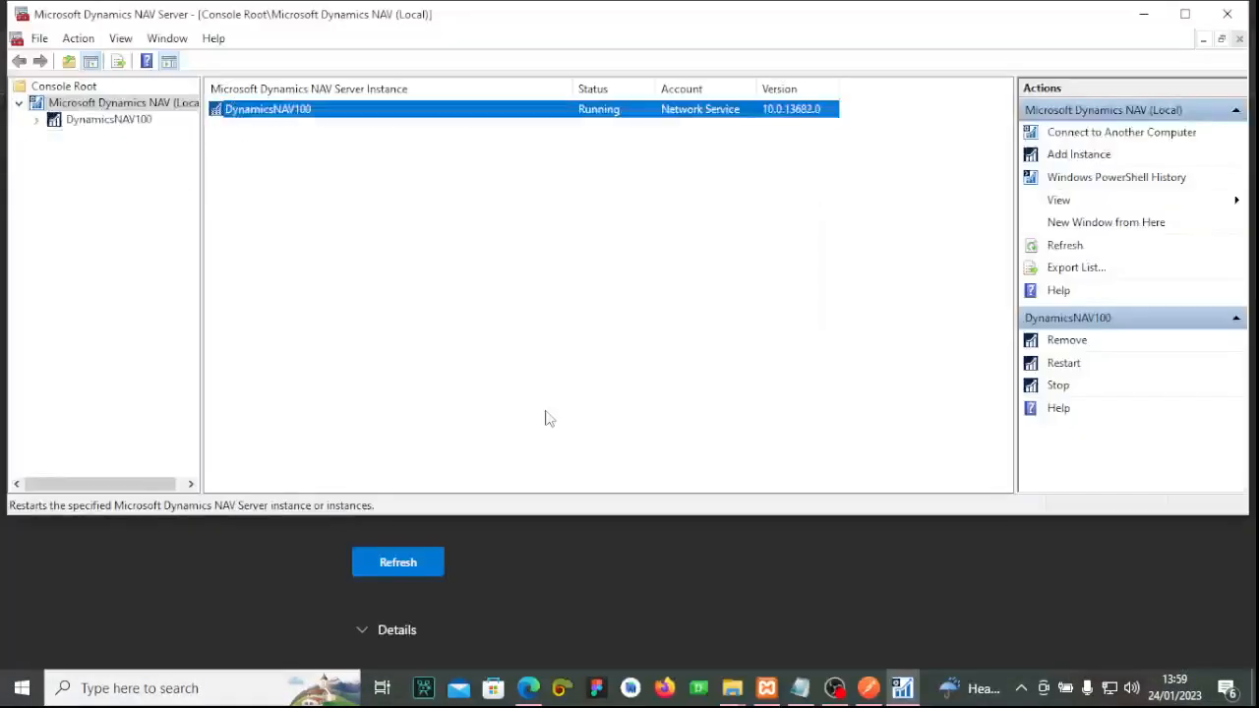
Bring up Windows search listing the Dynamics NAV 2017 apps while the client prepares its workspace.
click(223, 689)
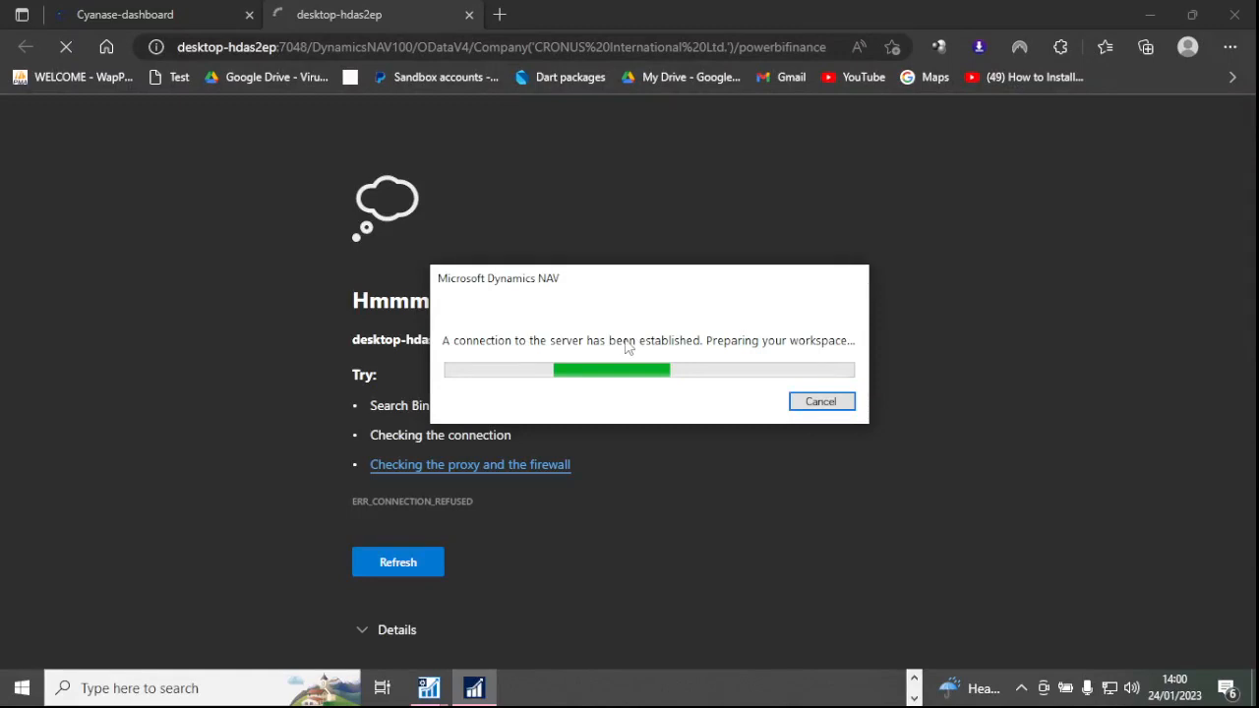
mouse_move(429, 687)
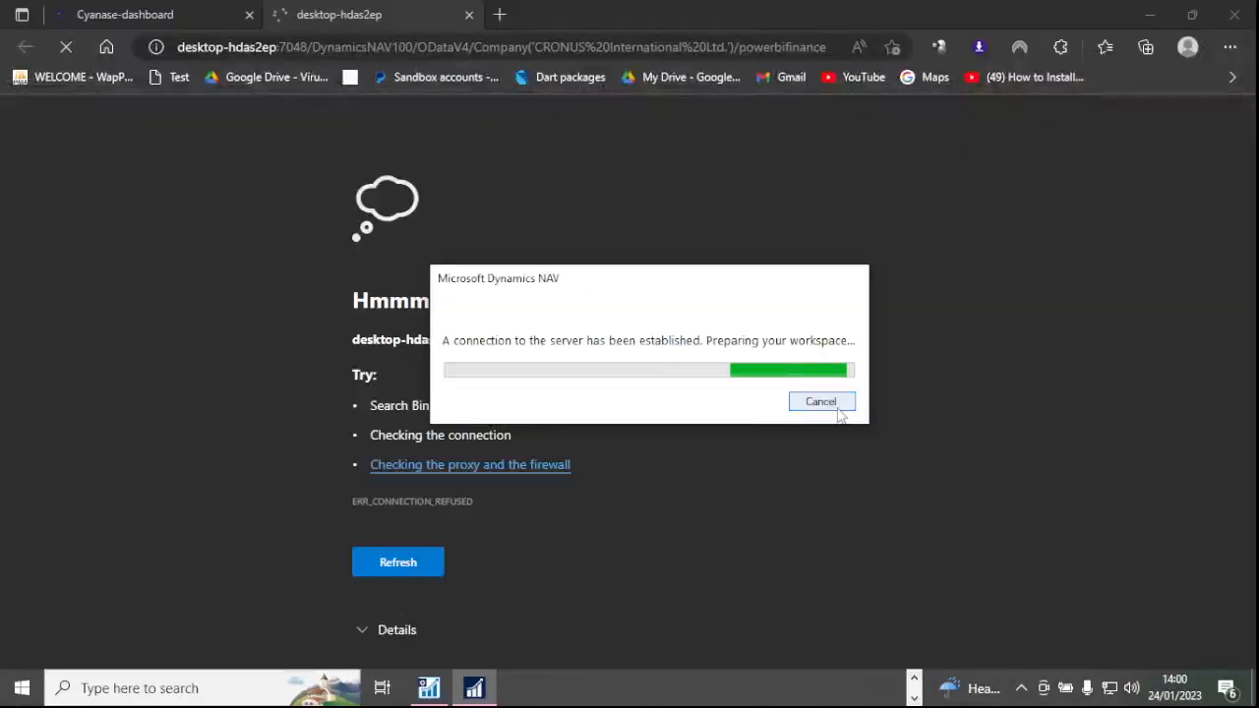
mouse_move(917, 699)
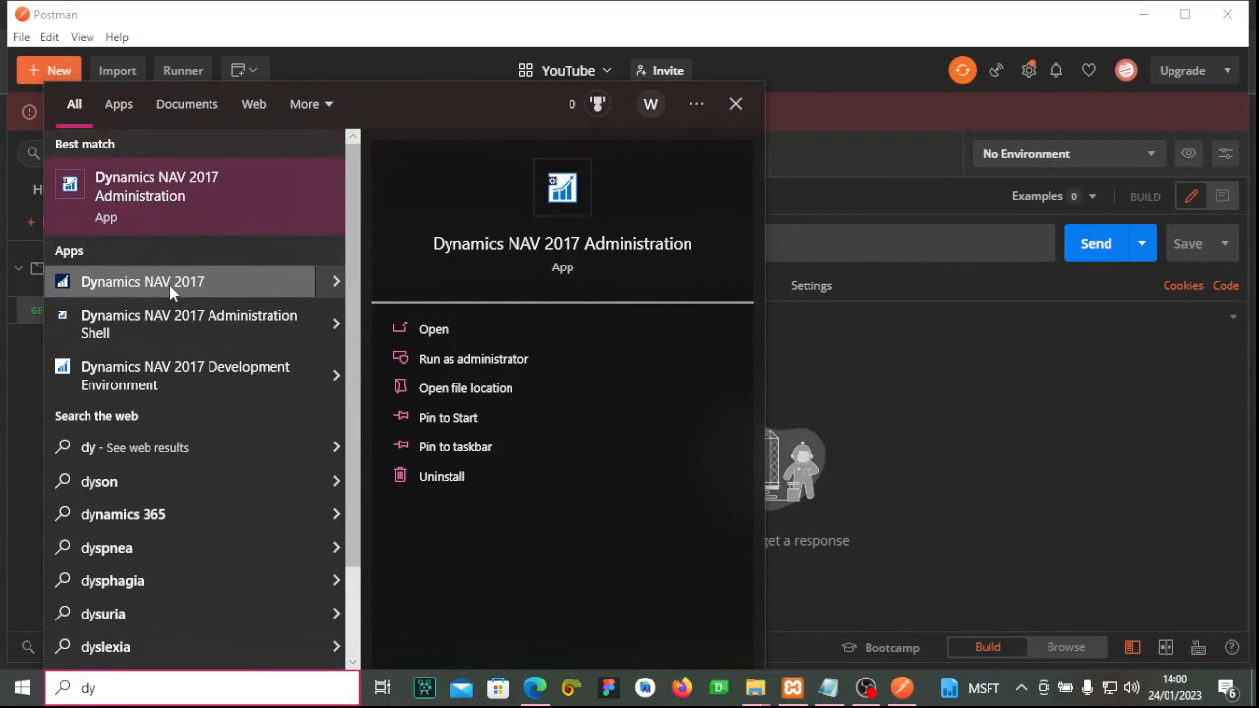
Launch the Dynamics NAV 2017 client, check the powerbifinance OData JSON in Edge, then return to NAV.
click(169, 286)
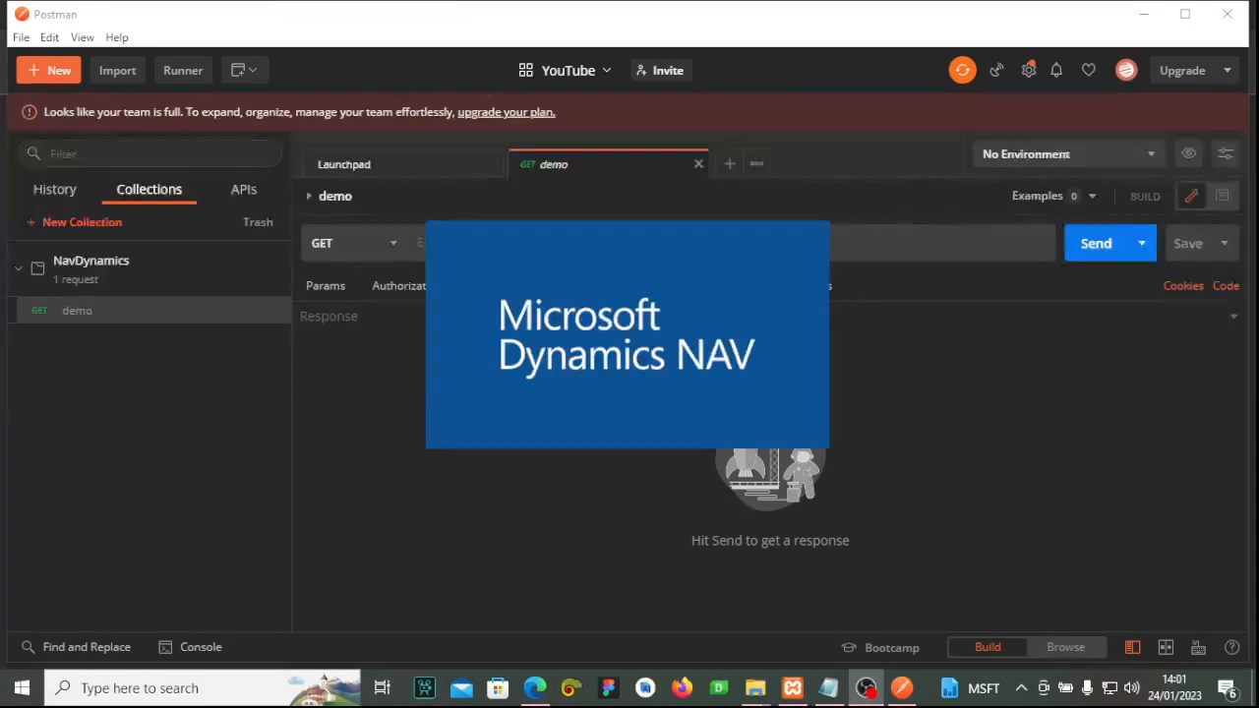
click(534, 688)
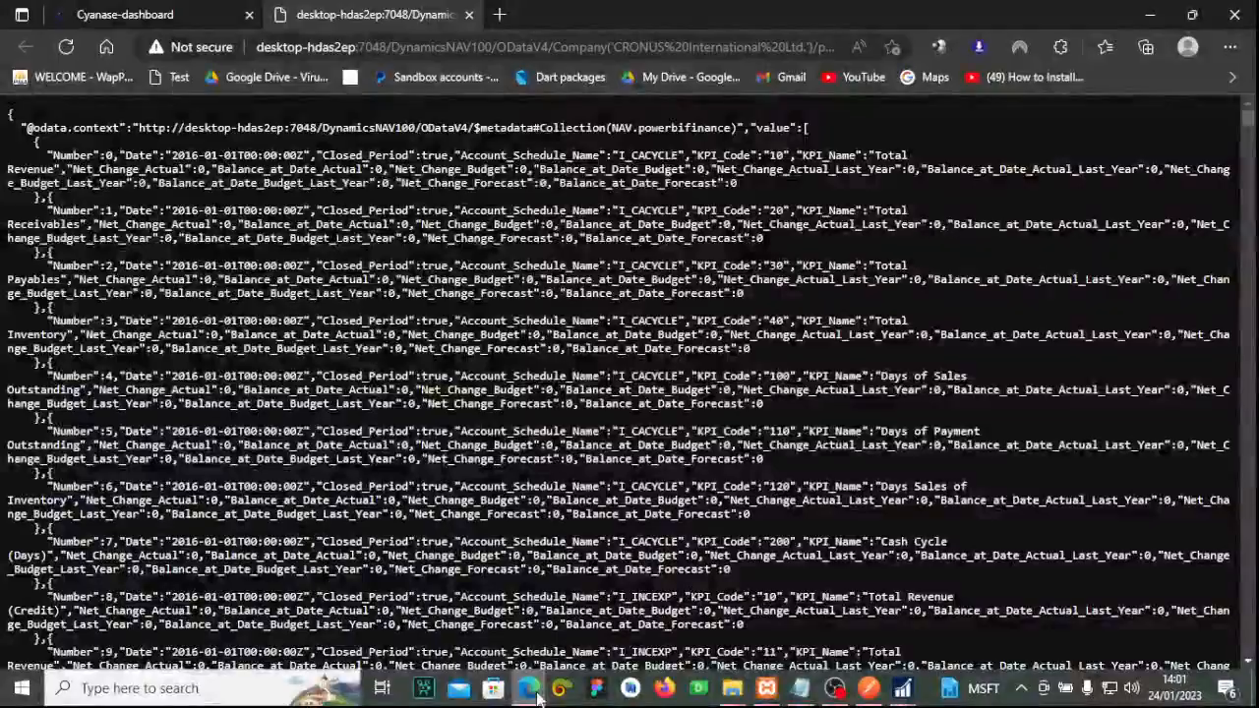
key(alt+Tab)
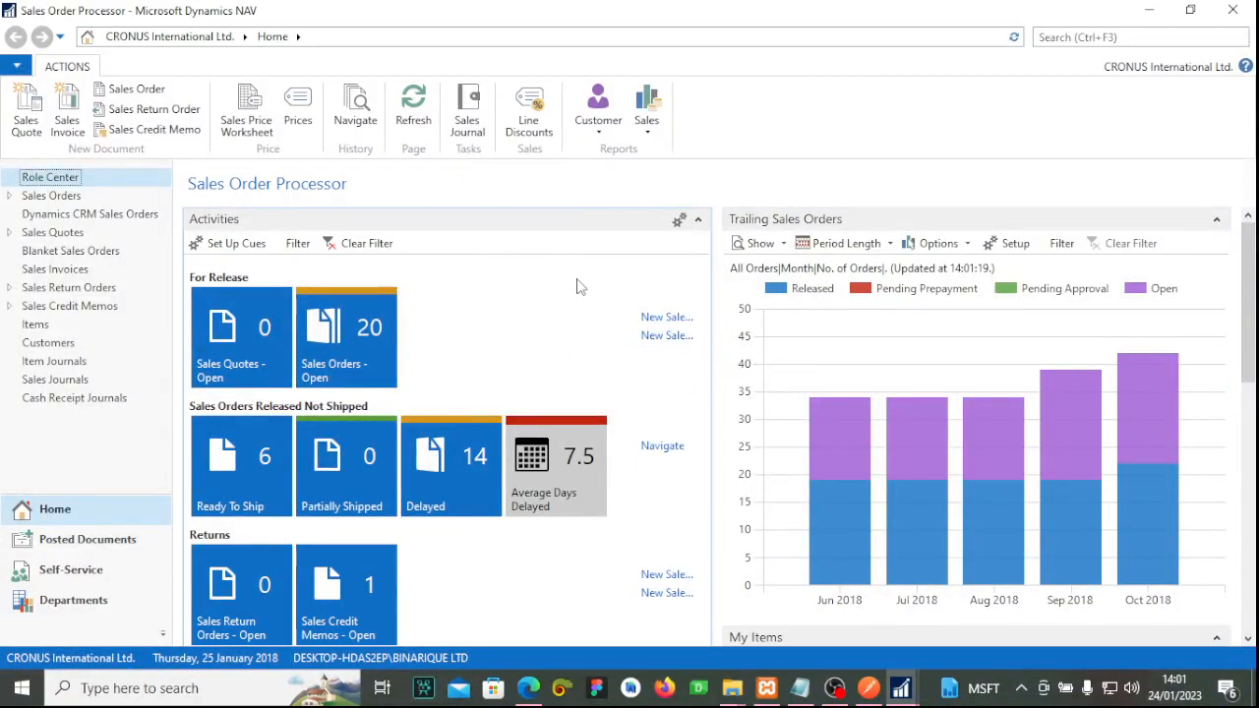
Copy the full powerbifinance OData V4 URL from Edge's address bar.
click(528, 688)
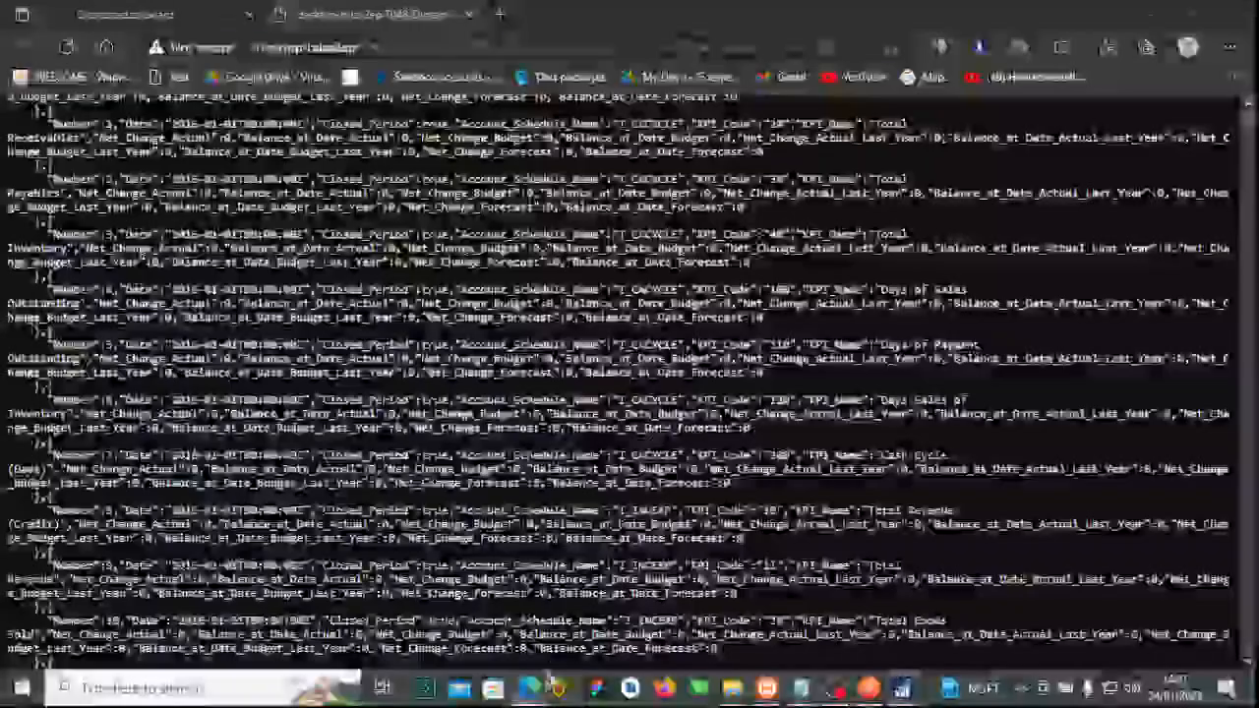
click(635, 46)
drag(261, 47, 740, 47)
click(774, 48)
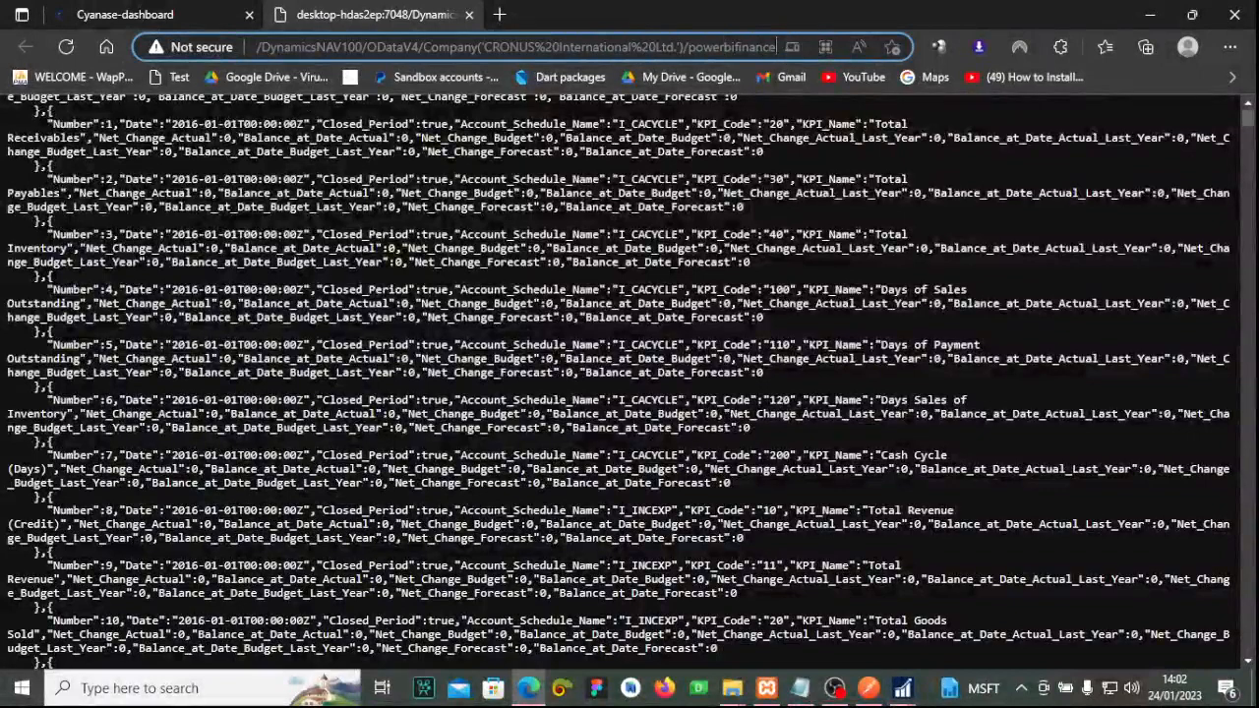
key(ctrl+a)
right_click(386, 48)
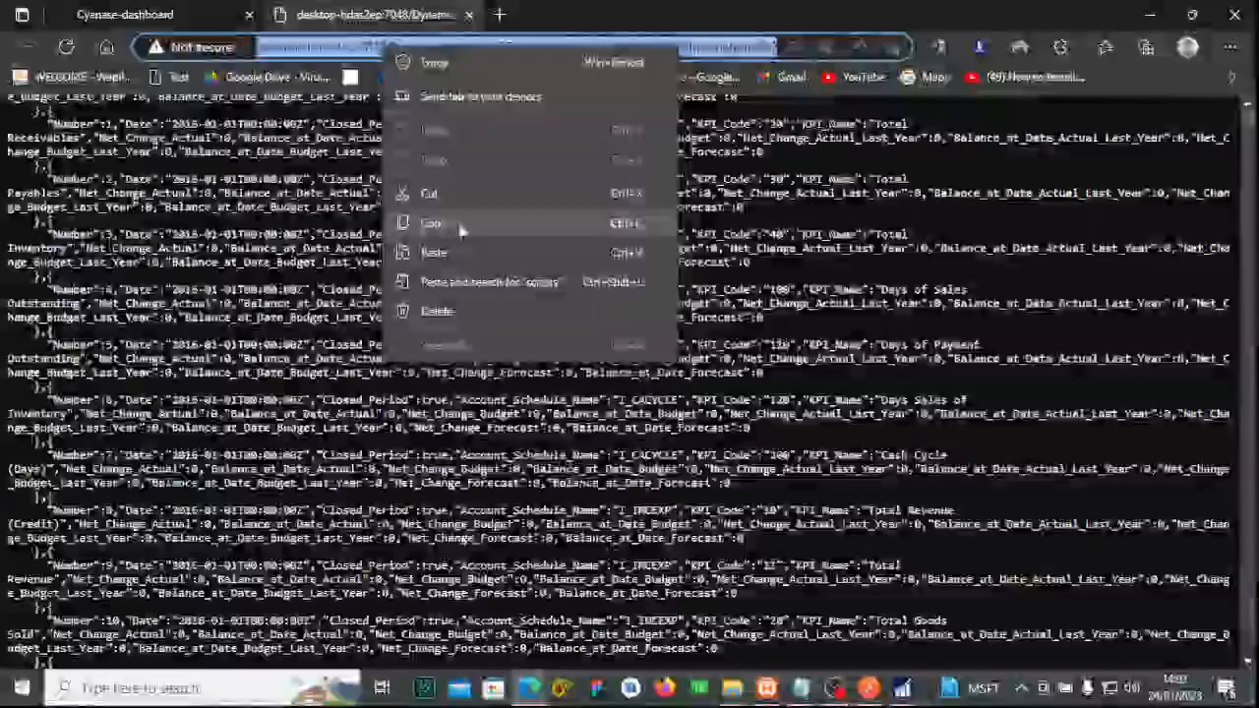
click(448, 224)
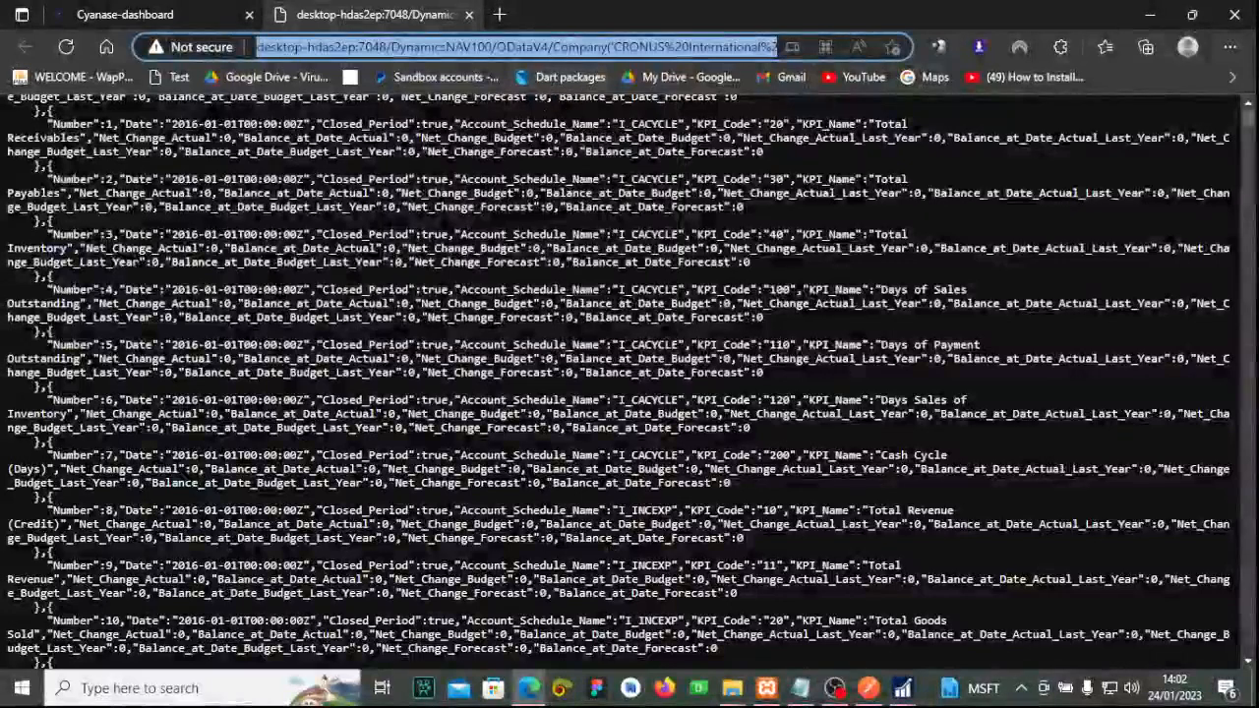
click(867, 687)
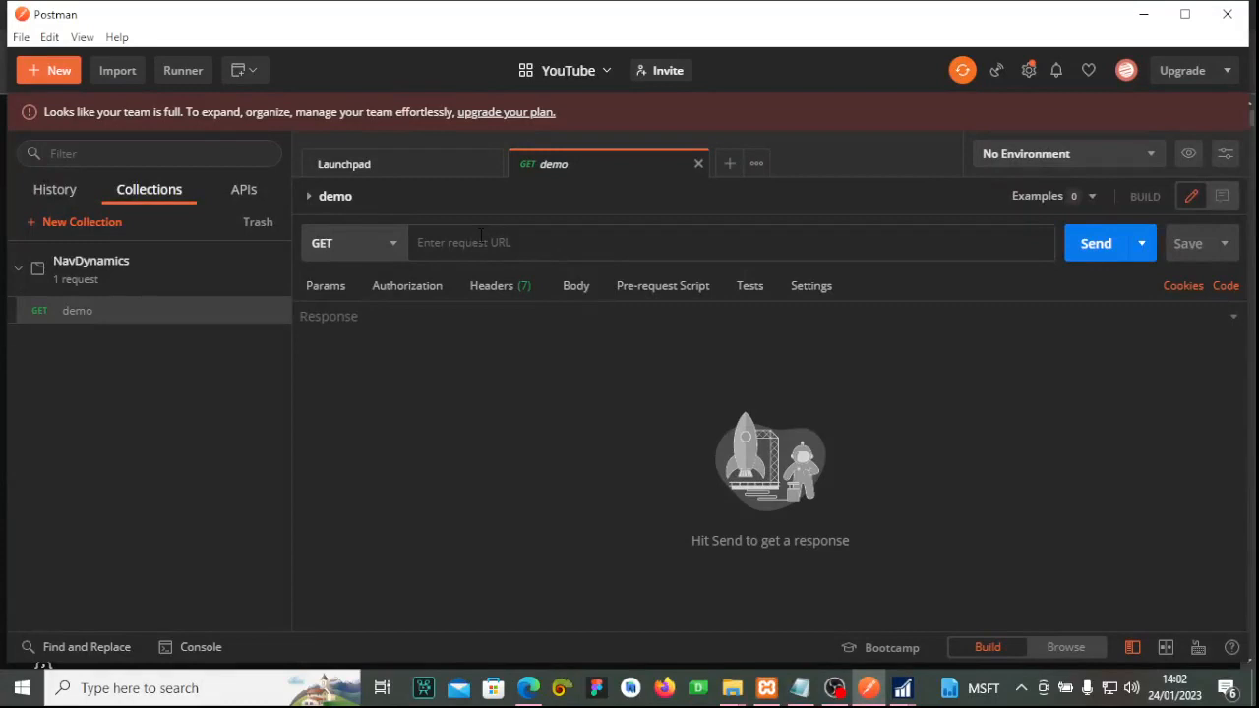
Paste the powerbifinance URL into the demo GET request, send it (401 Unauthorized) and save.
key(ctrl+v)
click(1104, 241)
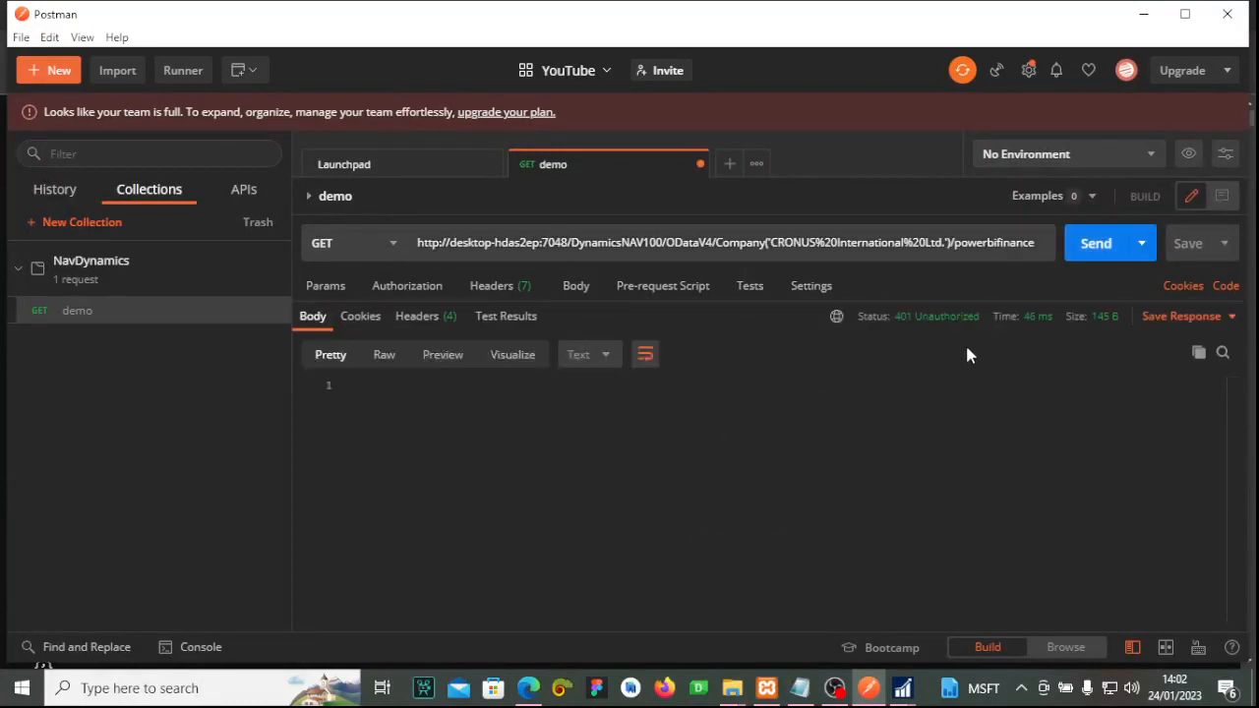
mouse_move(925, 320)
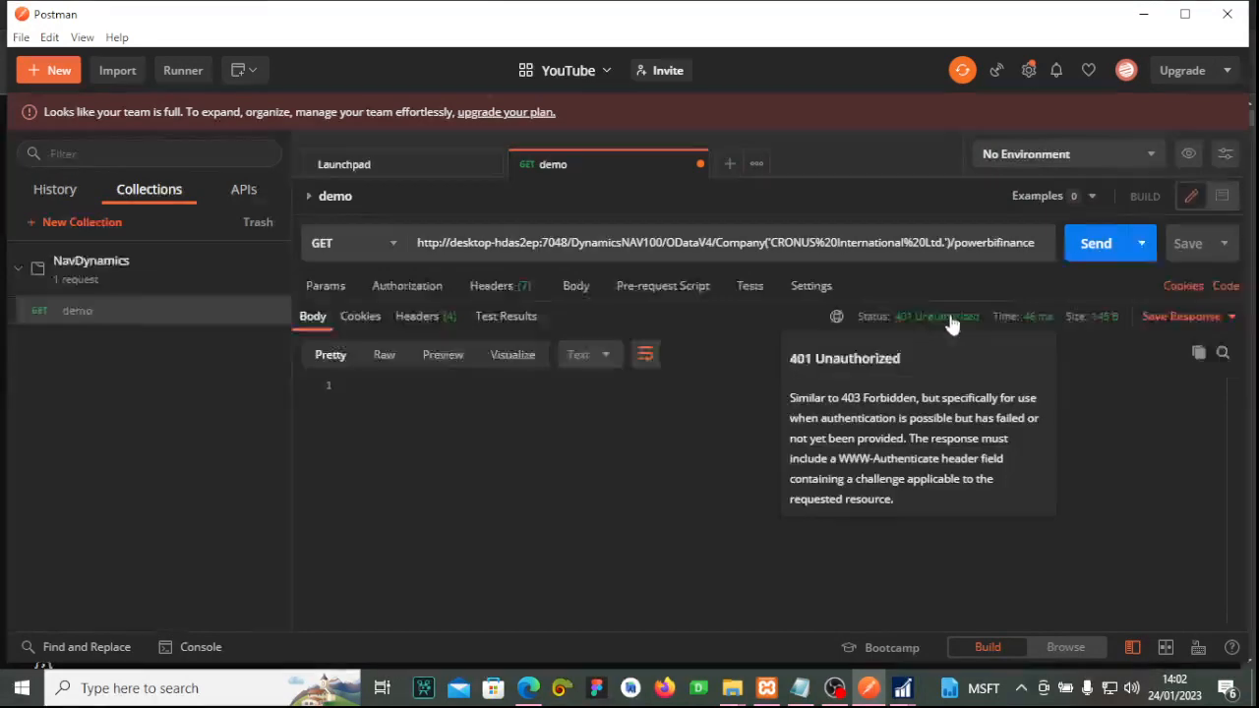
click(1189, 255)
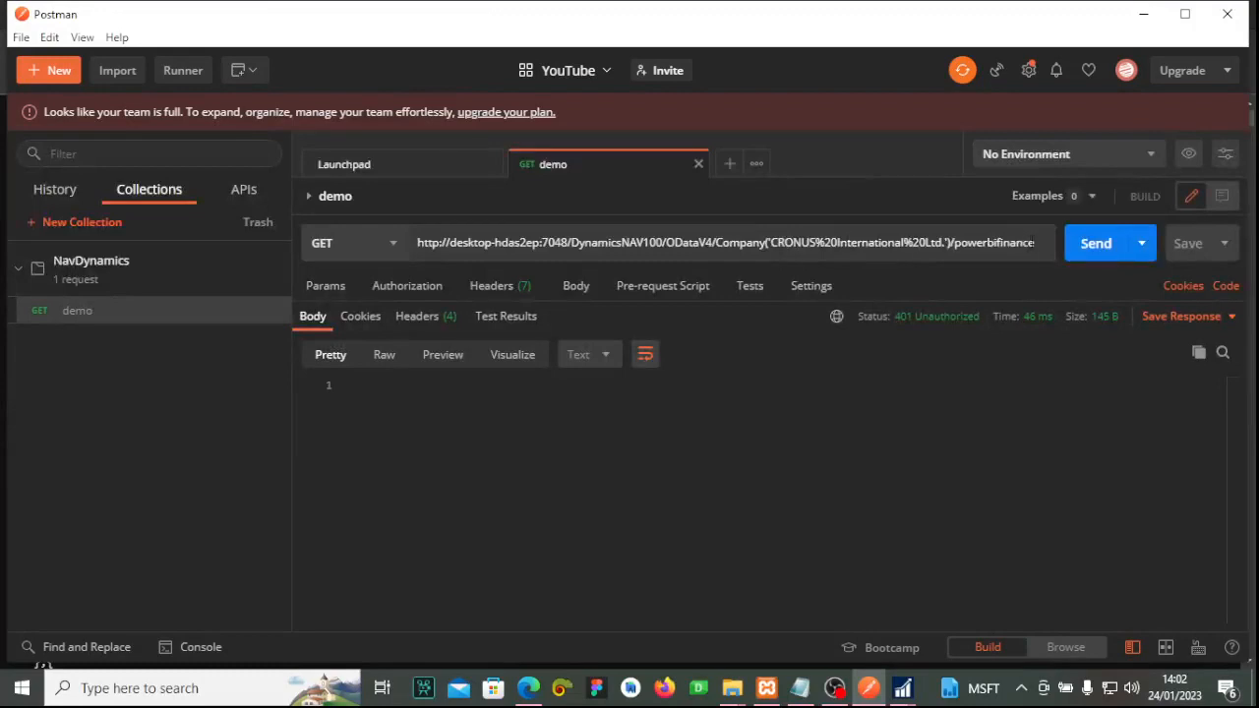
Close the Launchpad tab and reselect the whole request URL.
drag(1043, 243, 328, 243)
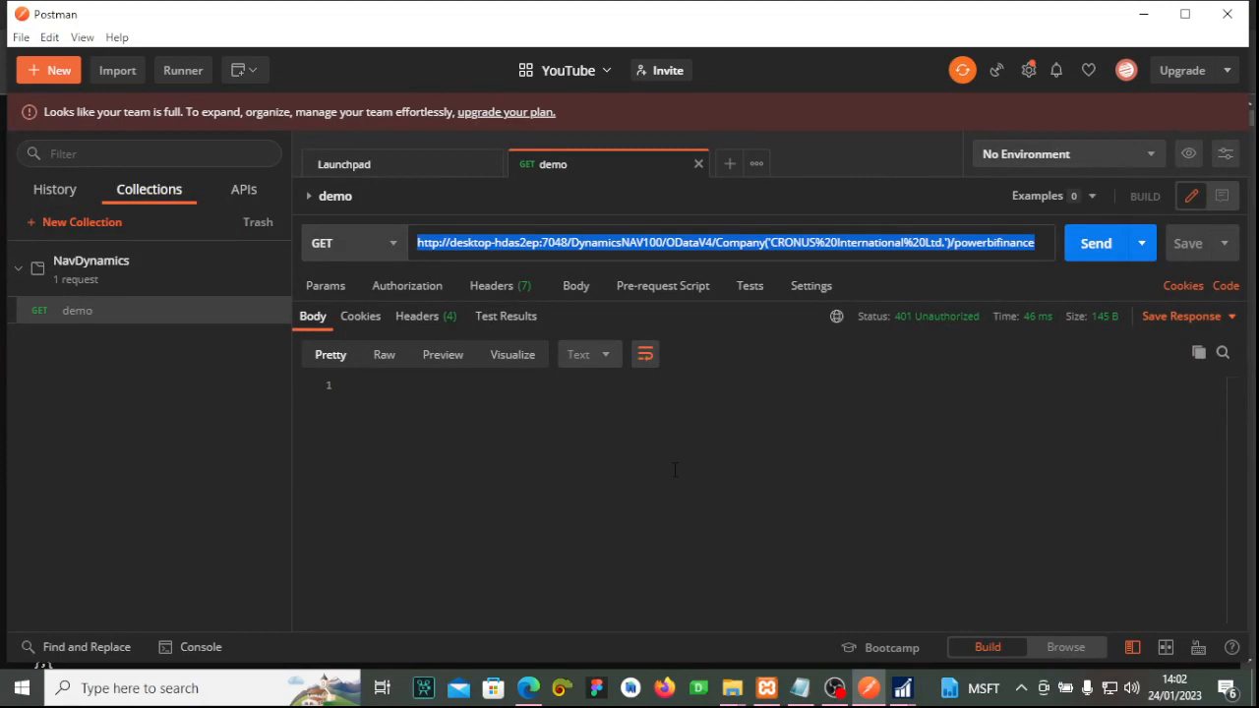
click(711, 476)
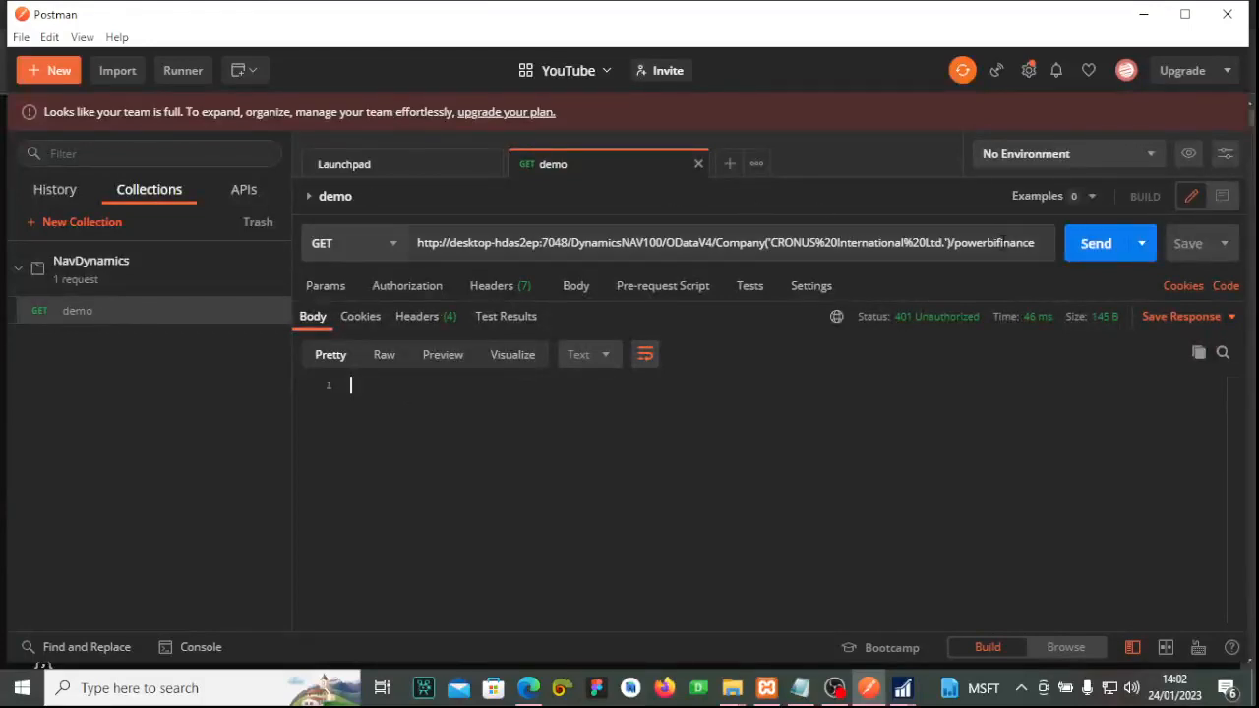
triple_click(1034, 248)
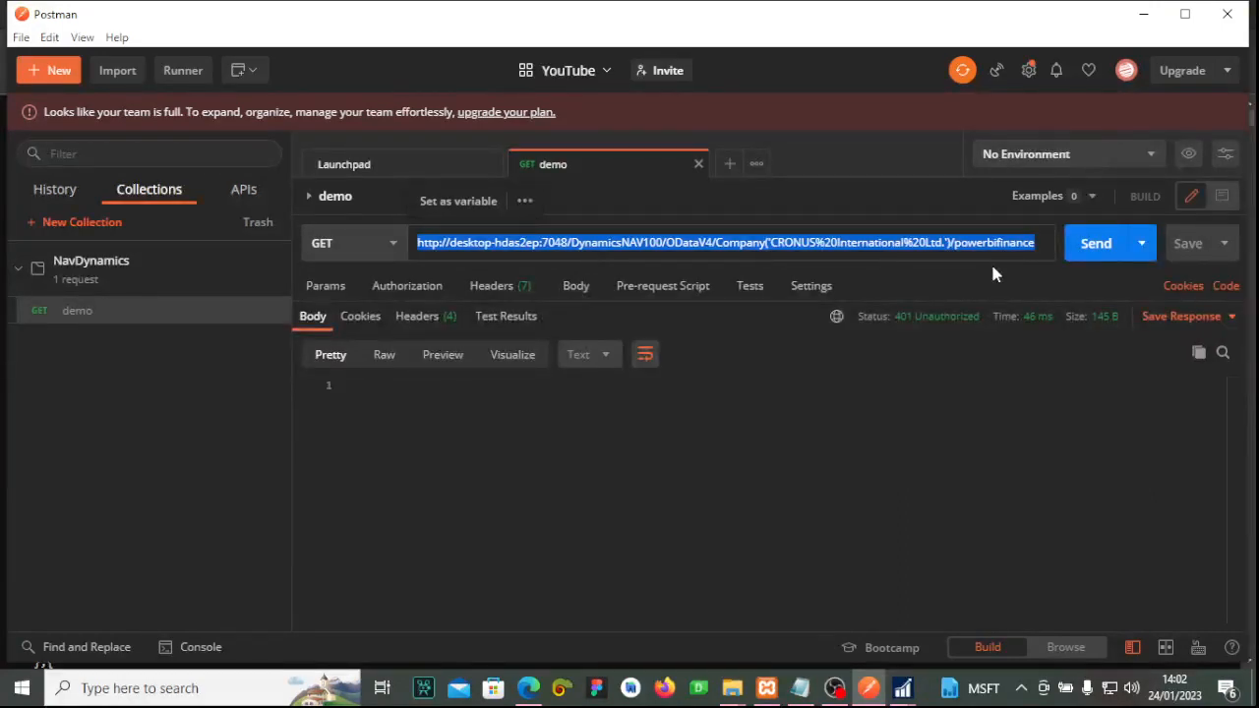
click(493, 165)
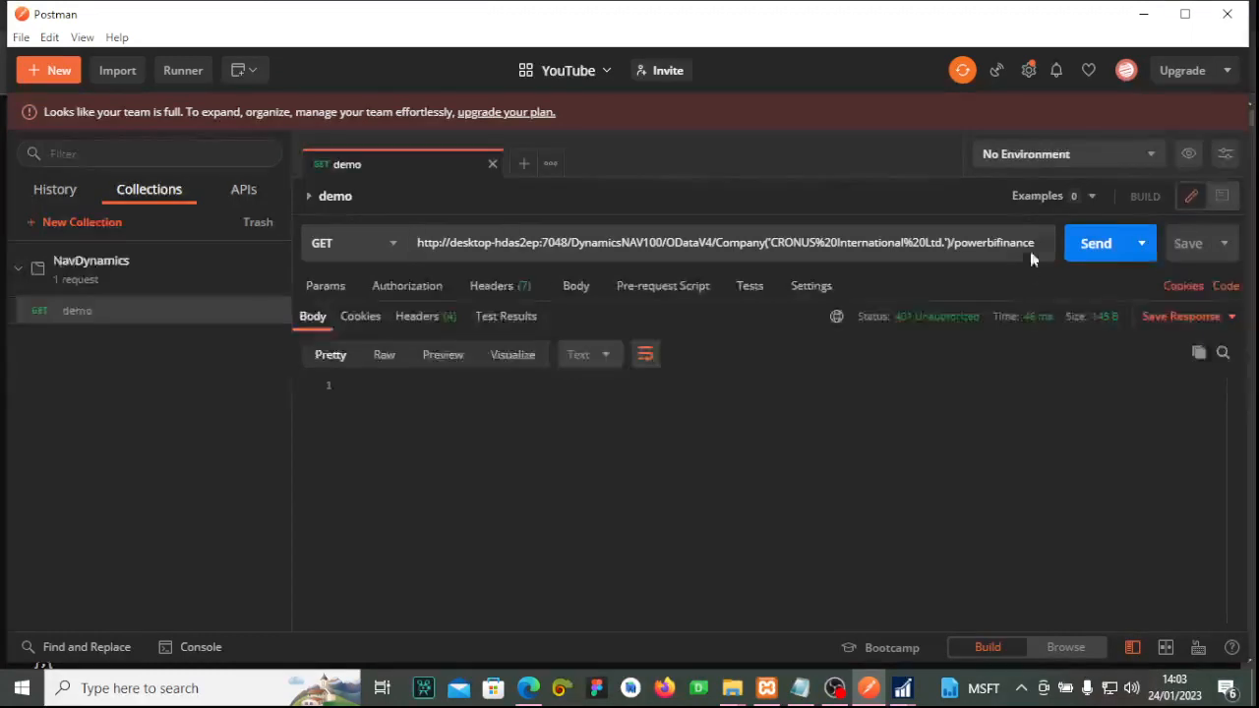
drag(1039, 244, 279, 243)
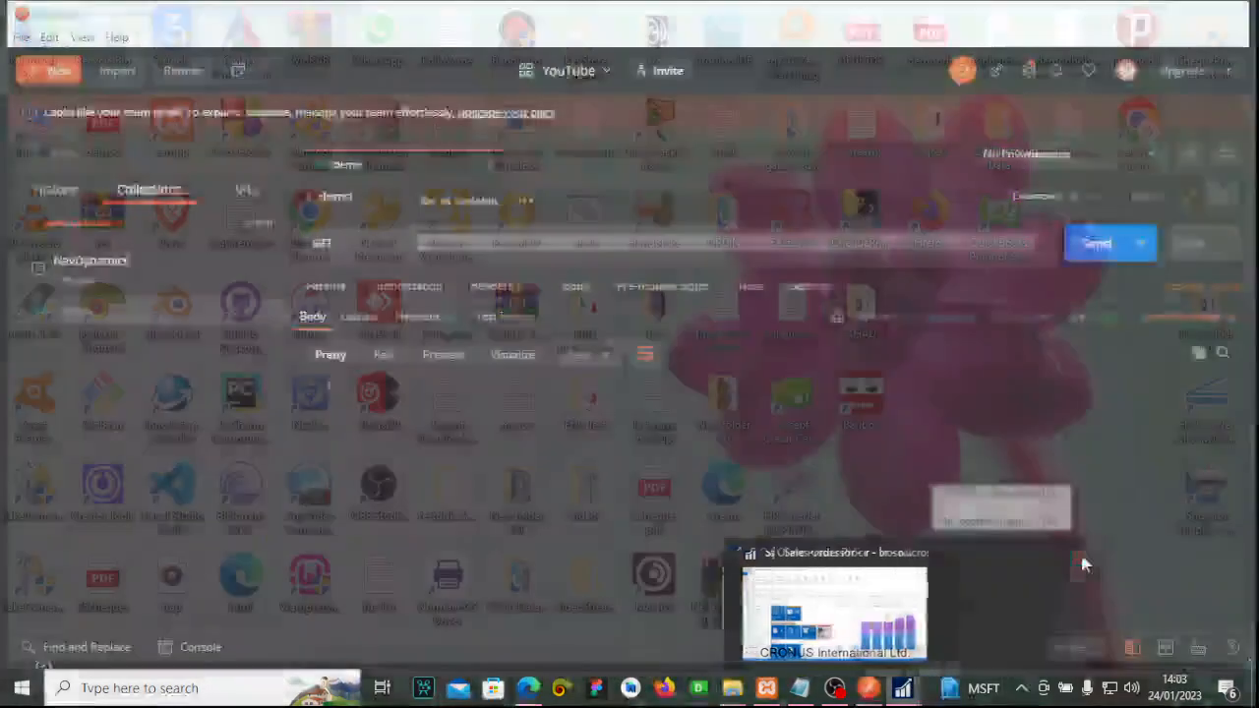
Find 'dy' in Windows search and launch Dynamics NAV 2017 Administration.
click(185, 689)
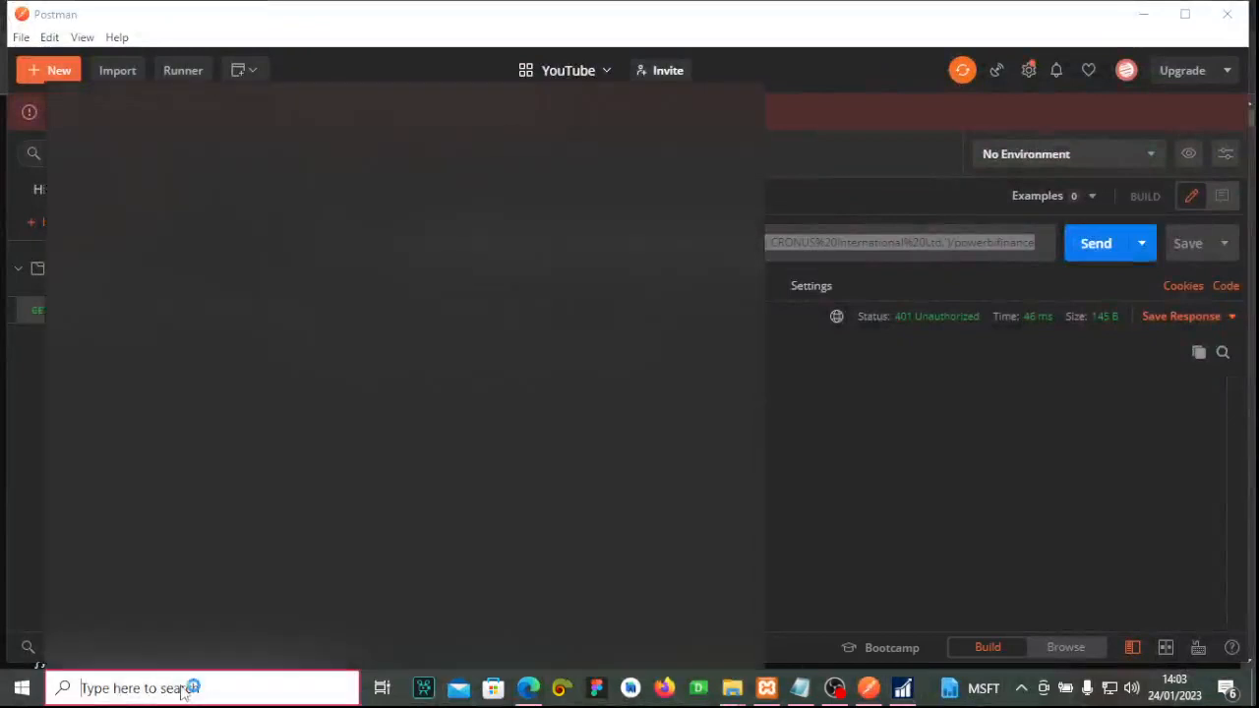
text(d)
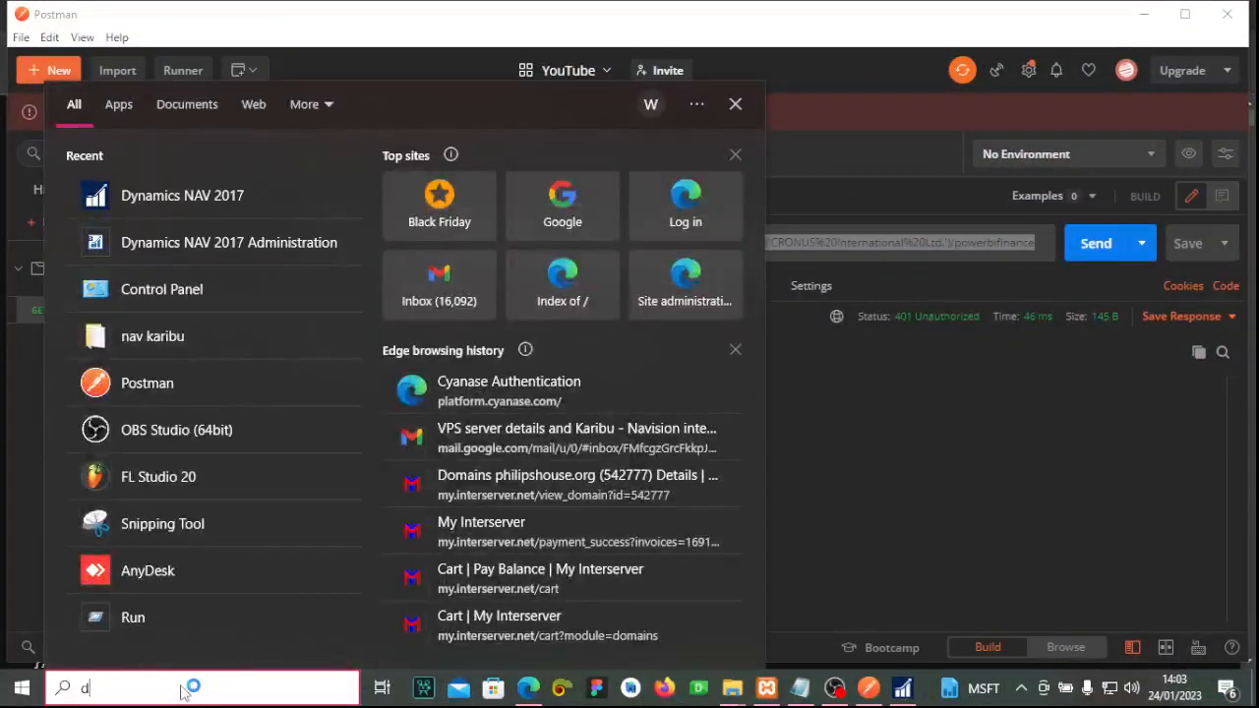
text(y)
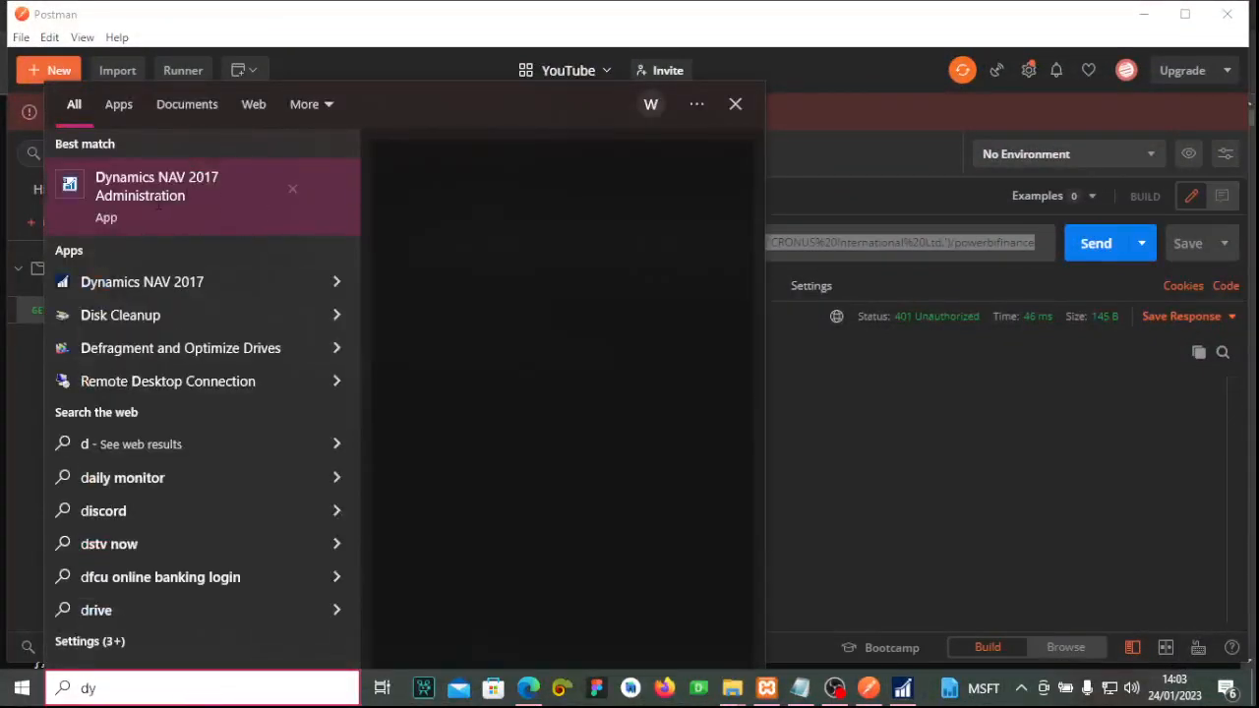
click(891, 519)
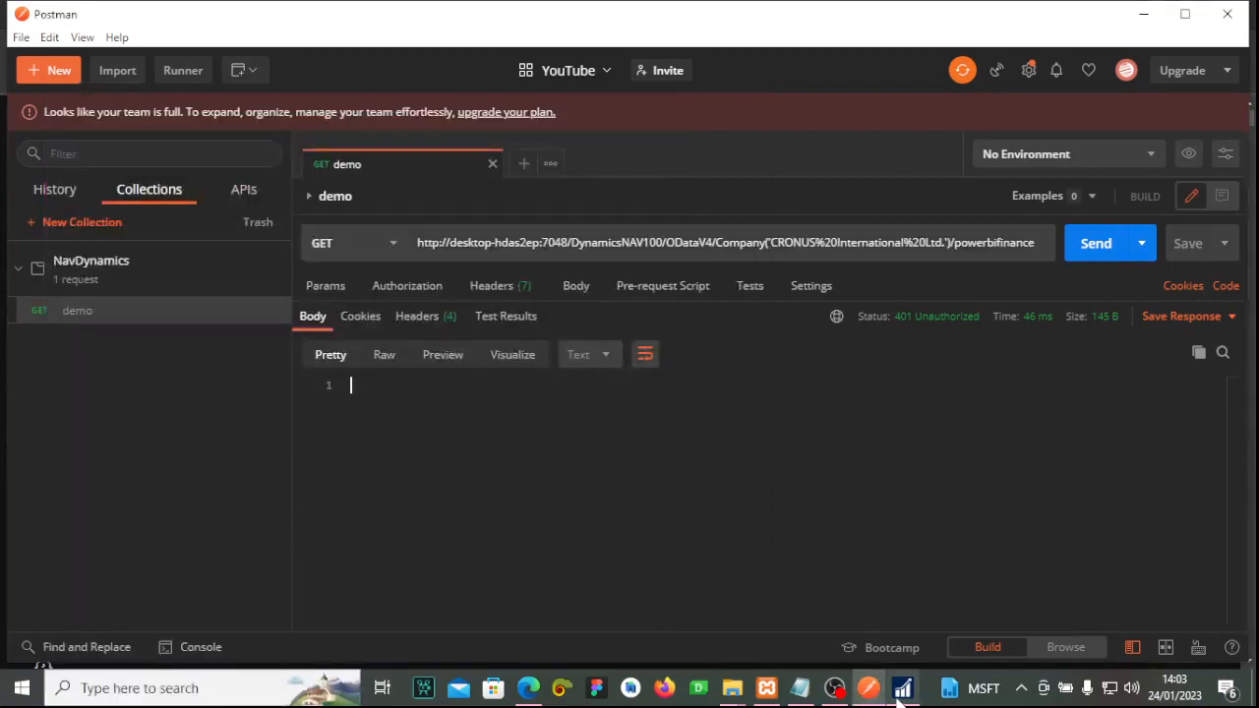
click(902, 691)
click(247, 692)
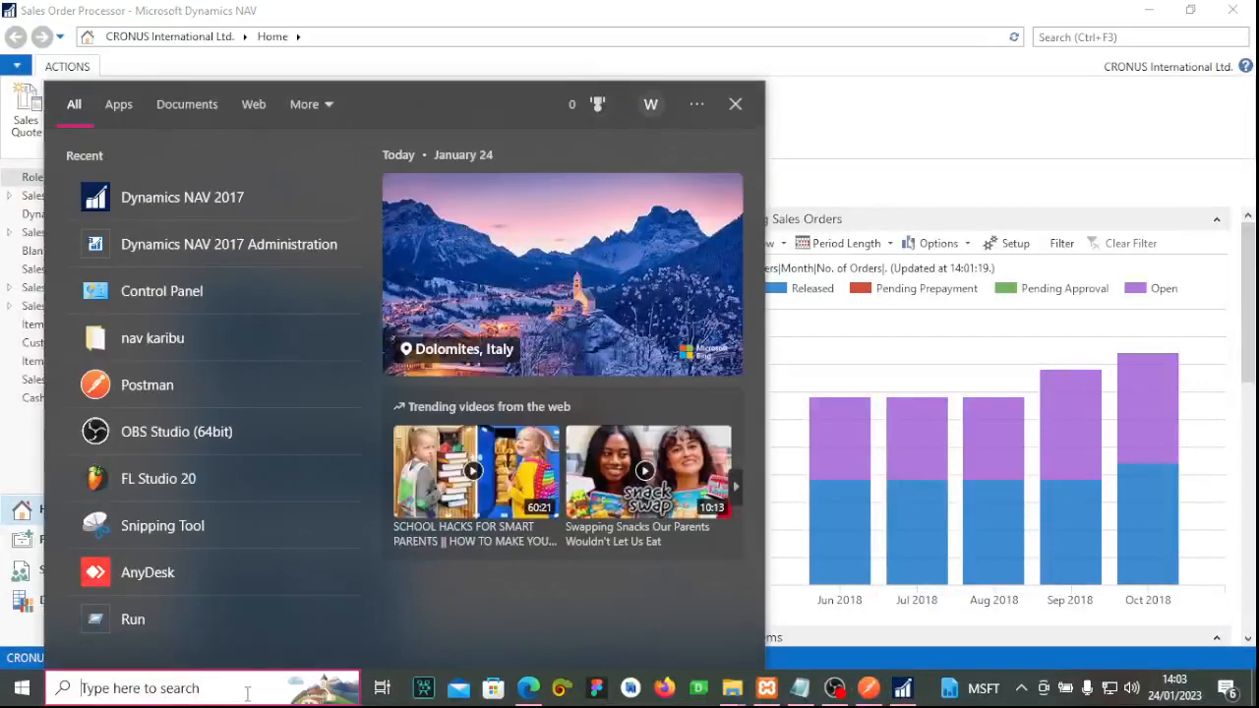
text(dy)
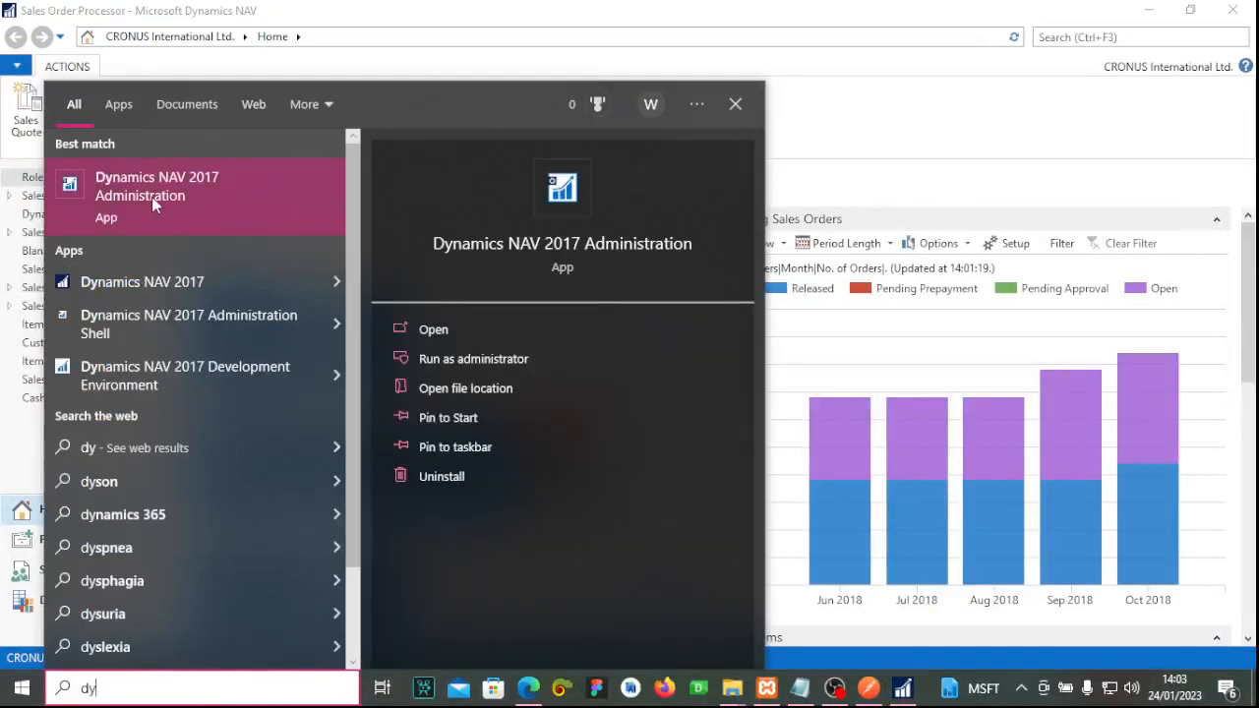
click(154, 195)
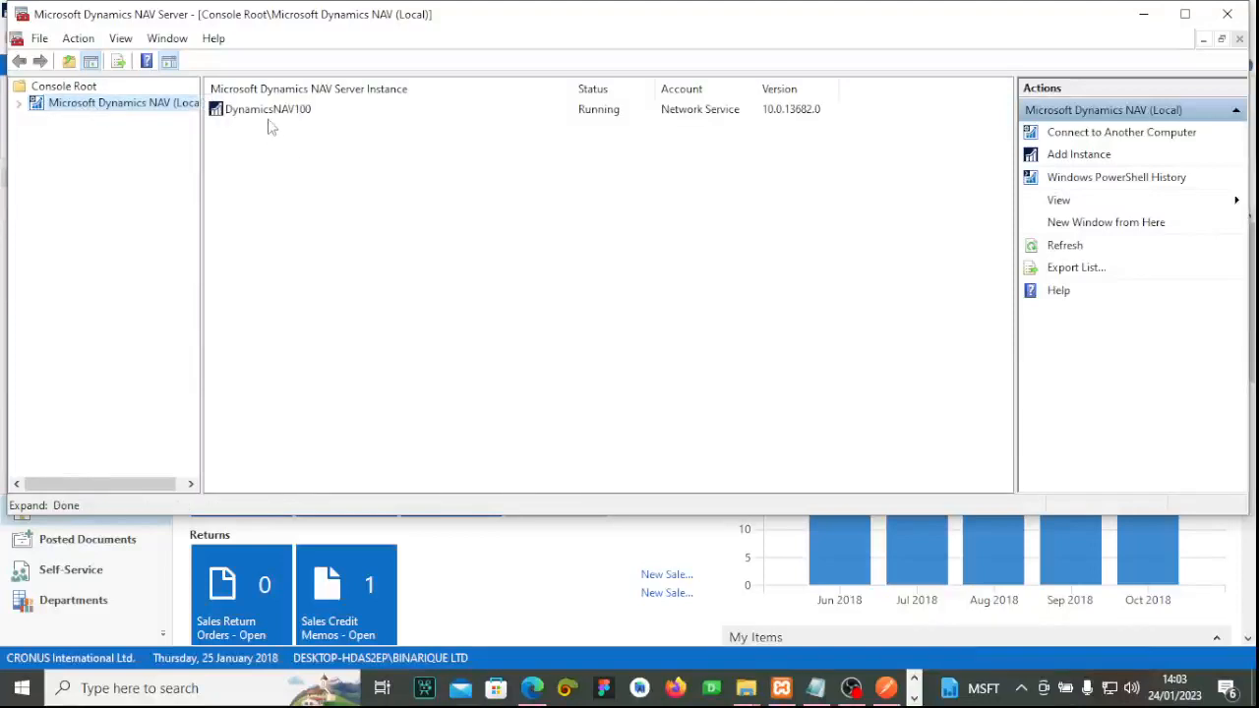
Check that DynamicsNAV100's Credential Type is Windows, then return to the Sales Order Processor window.
click(269, 115)
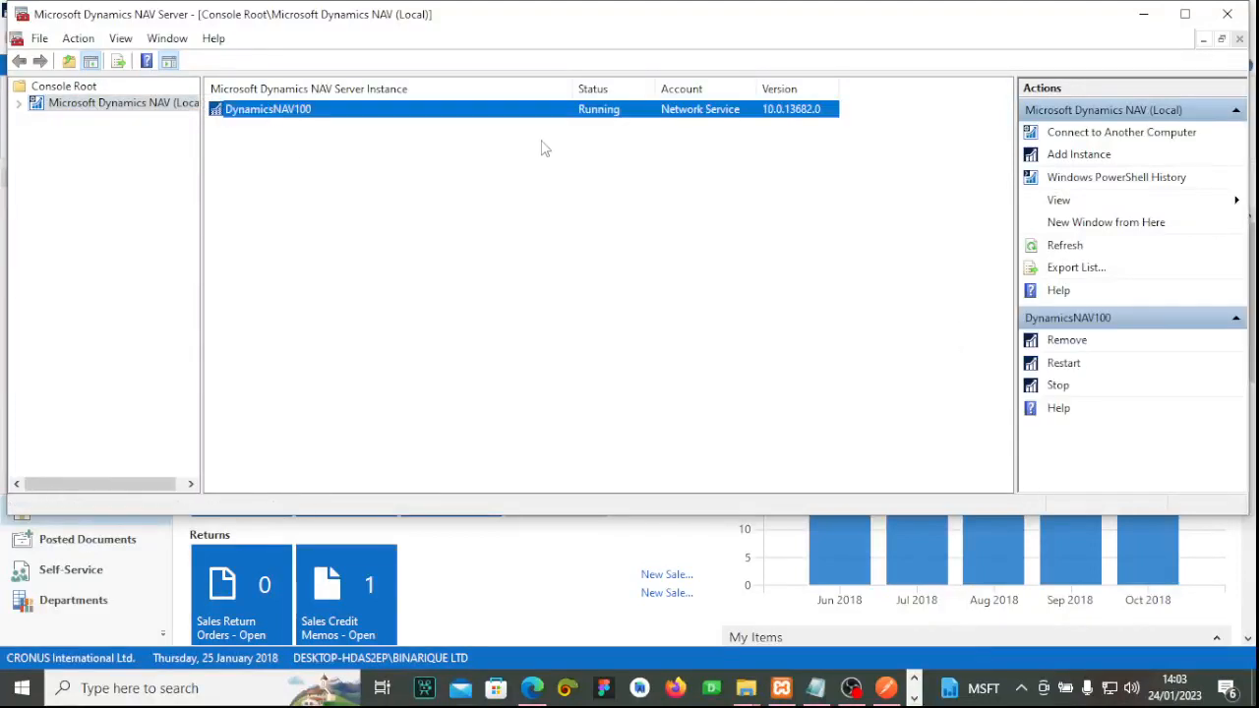
double_click(110, 103)
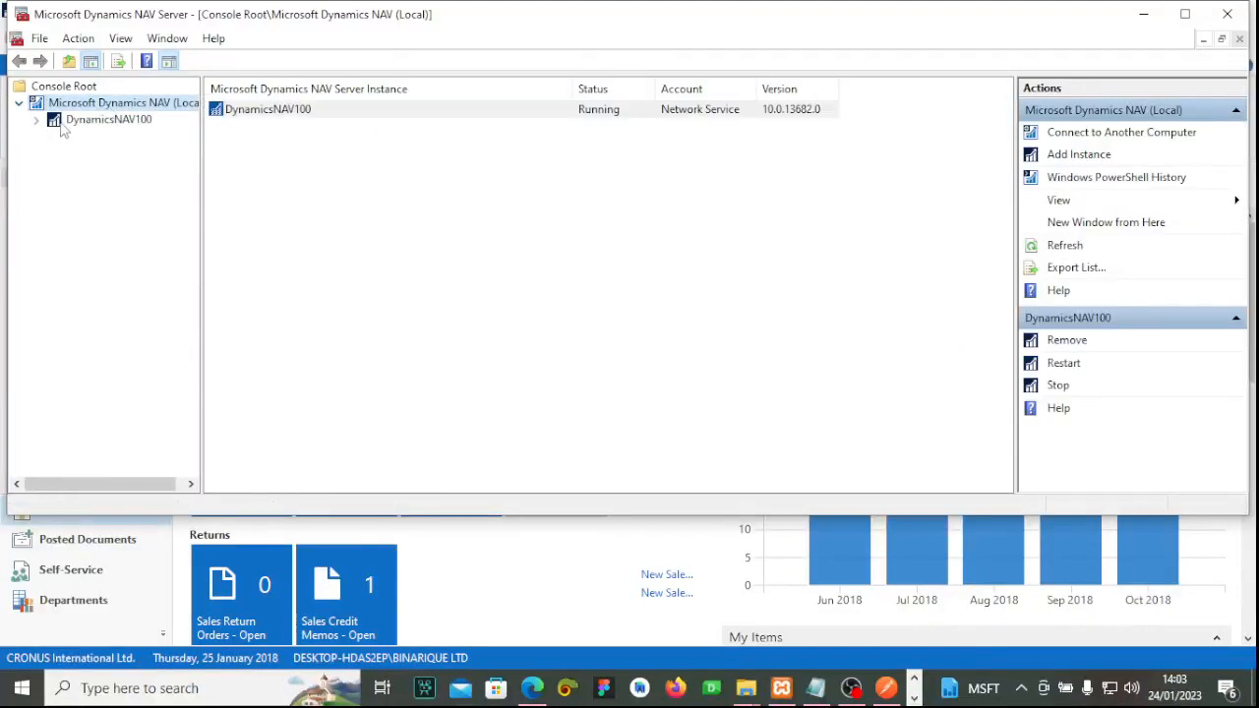
click(98, 119)
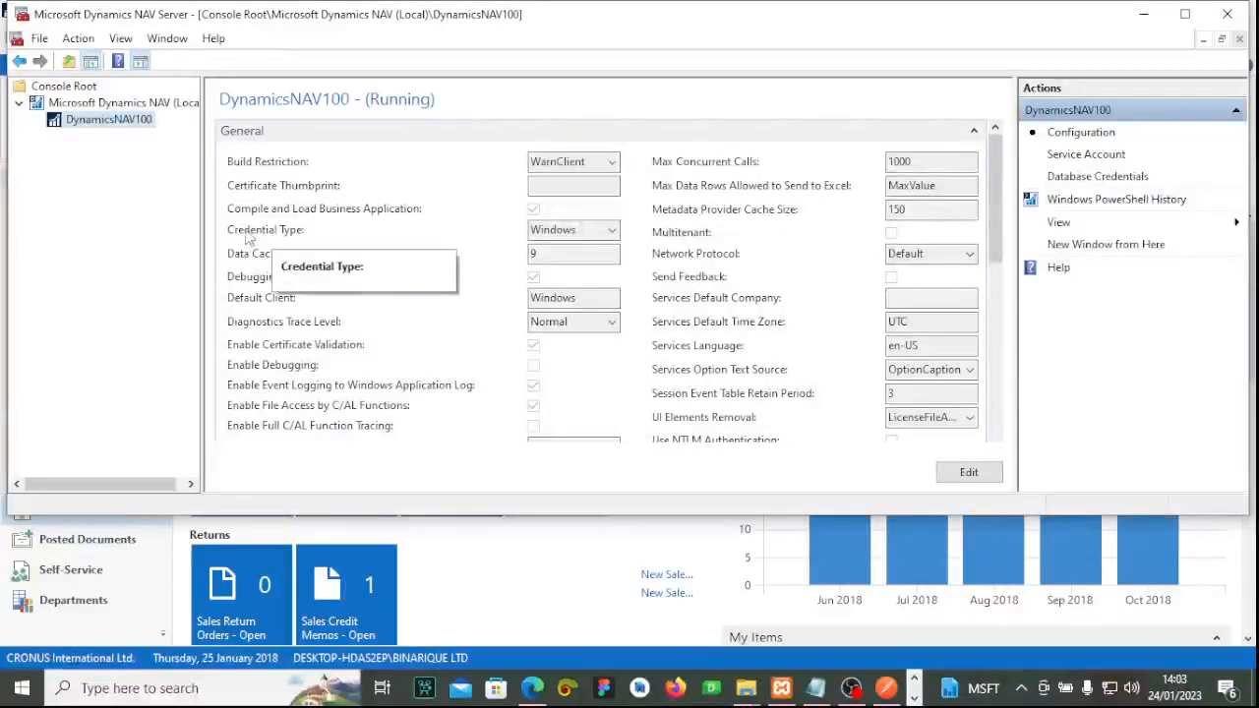
click(613, 229)
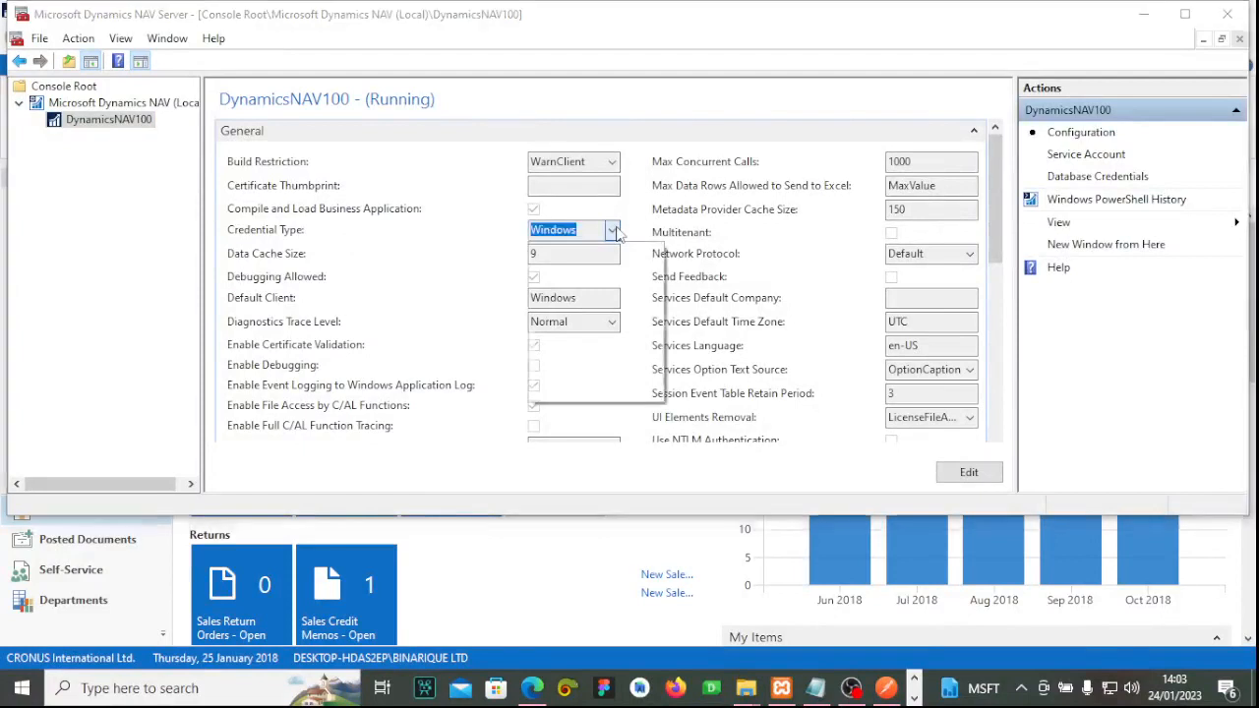
click(628, 248)
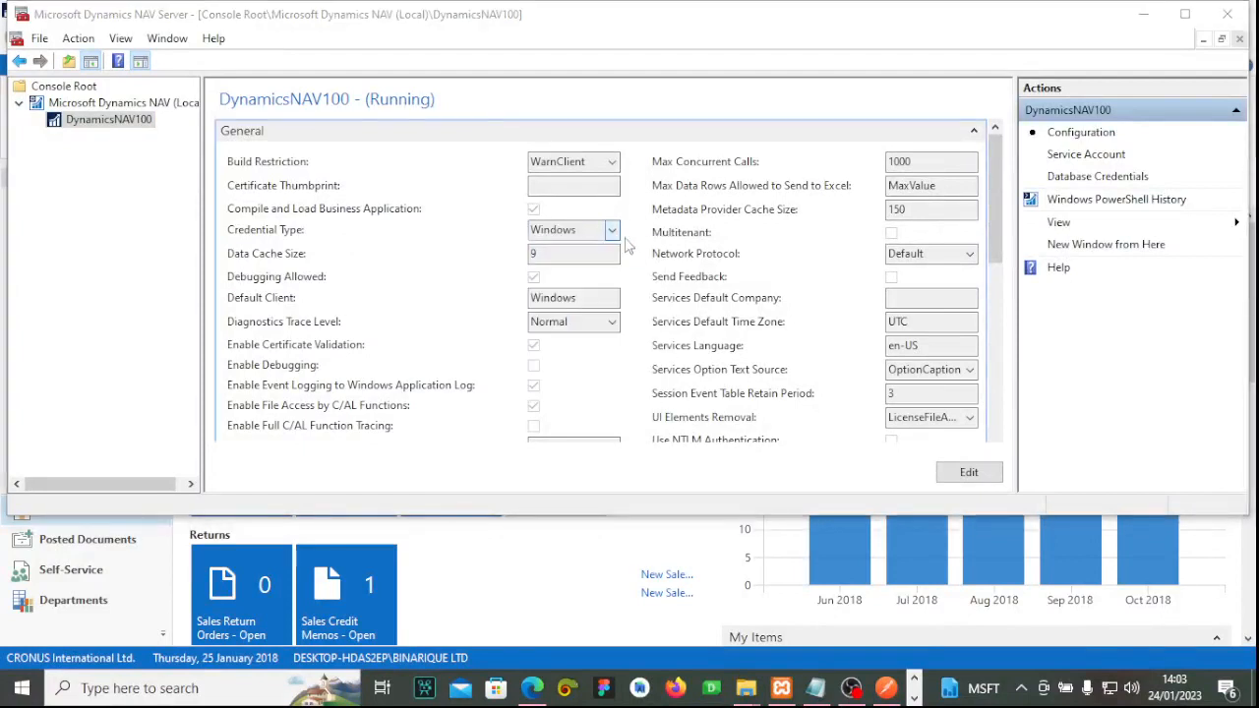
click(916, 700)
click(441, 690)
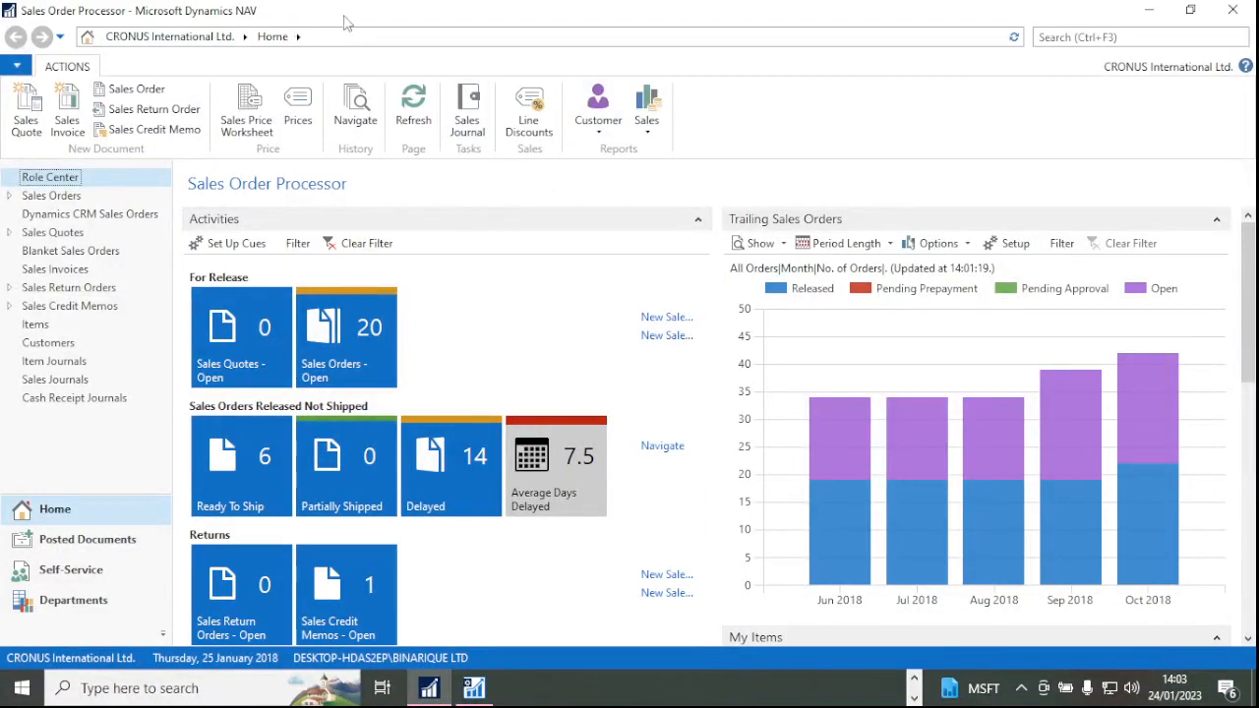
Copy the powerbifinance OData feed address from Edge's address bar.
click(915, 679)
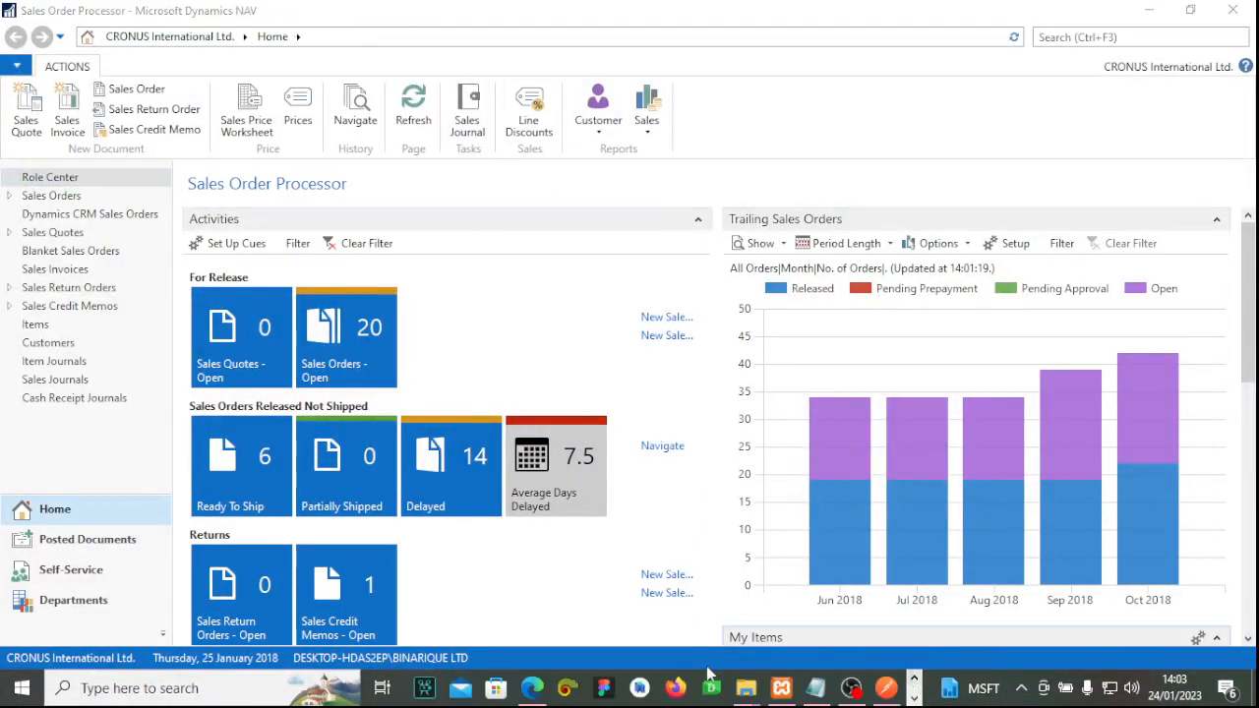
click(537, 696)
click(587, 47)
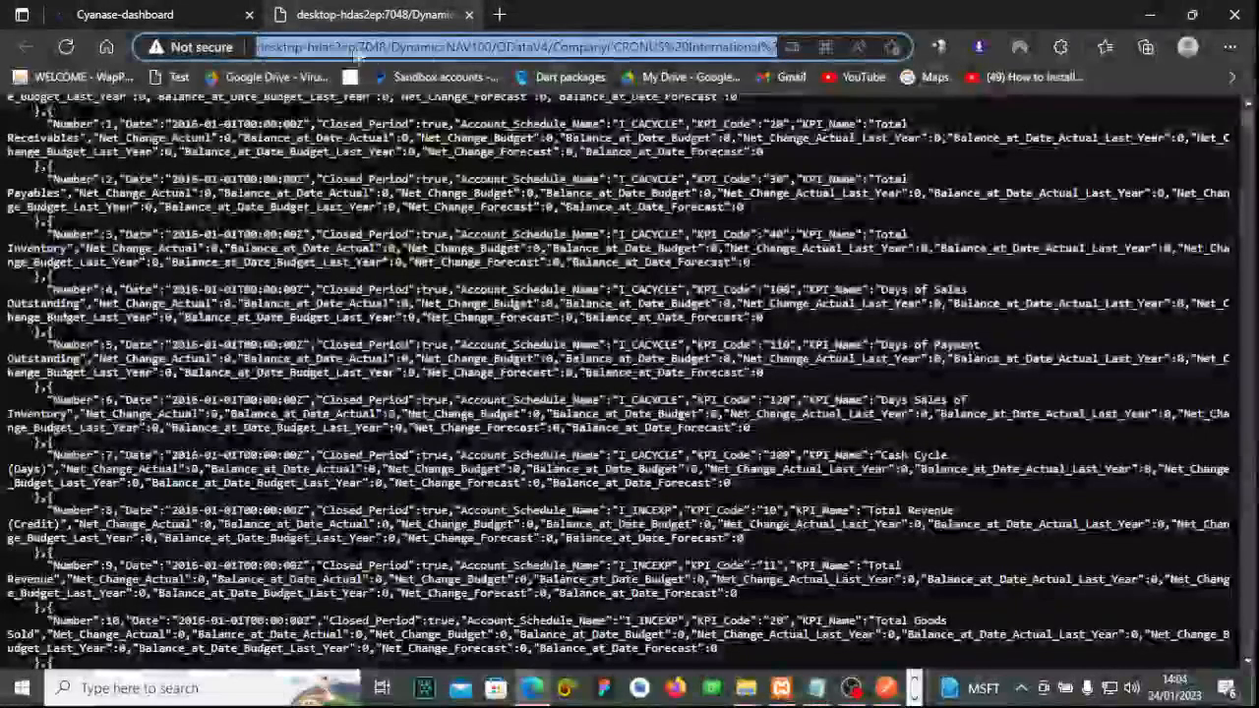
right_click(630, 47)
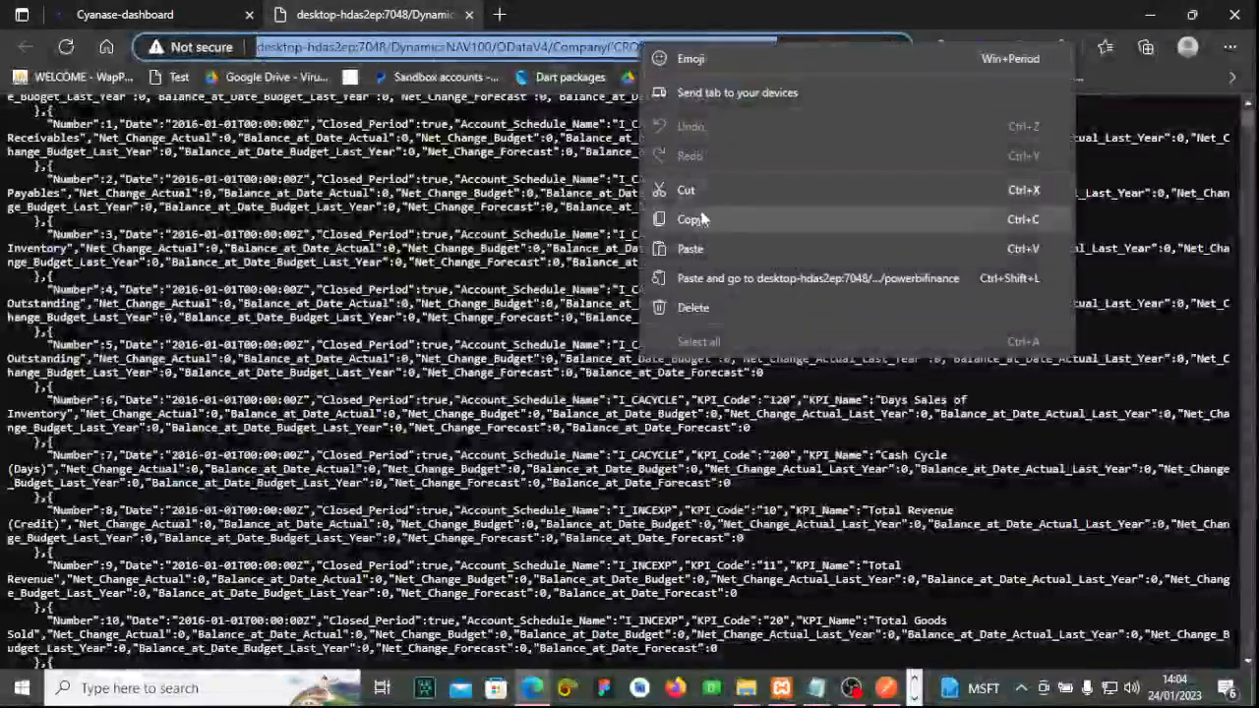
click(697, 219)
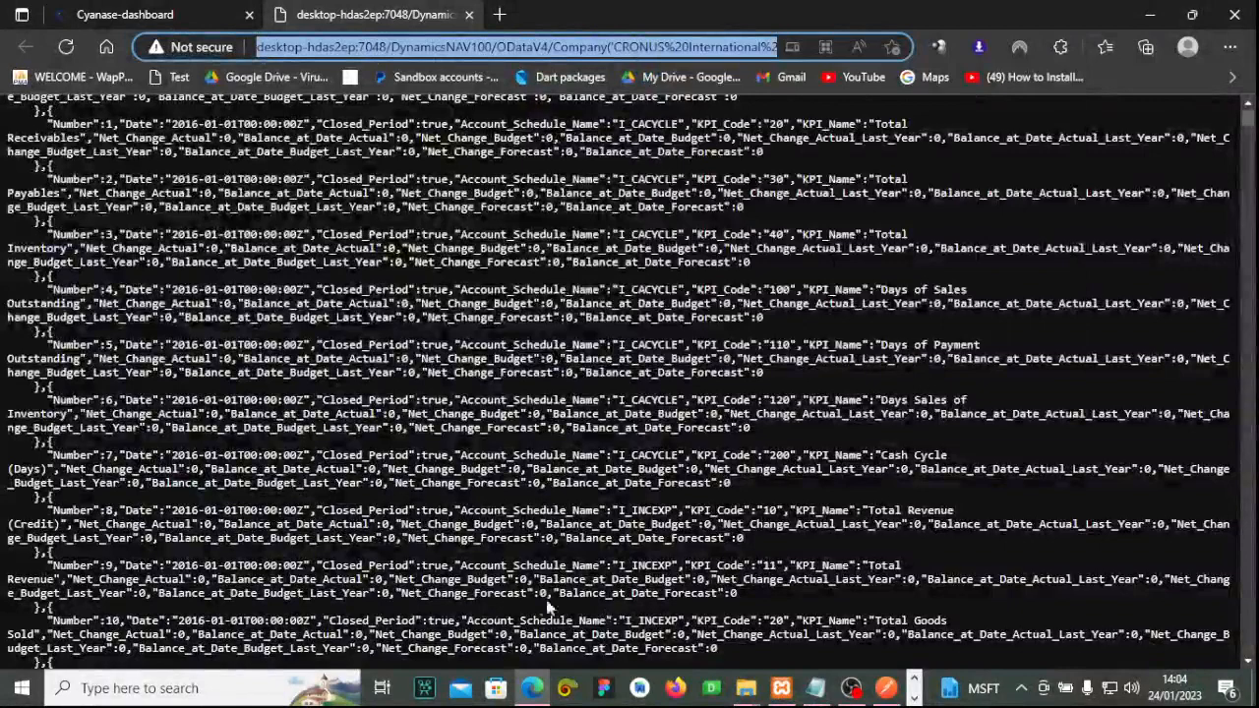
Search 'ch' in Windows search and launch Google Chrome.
click(915, 699)
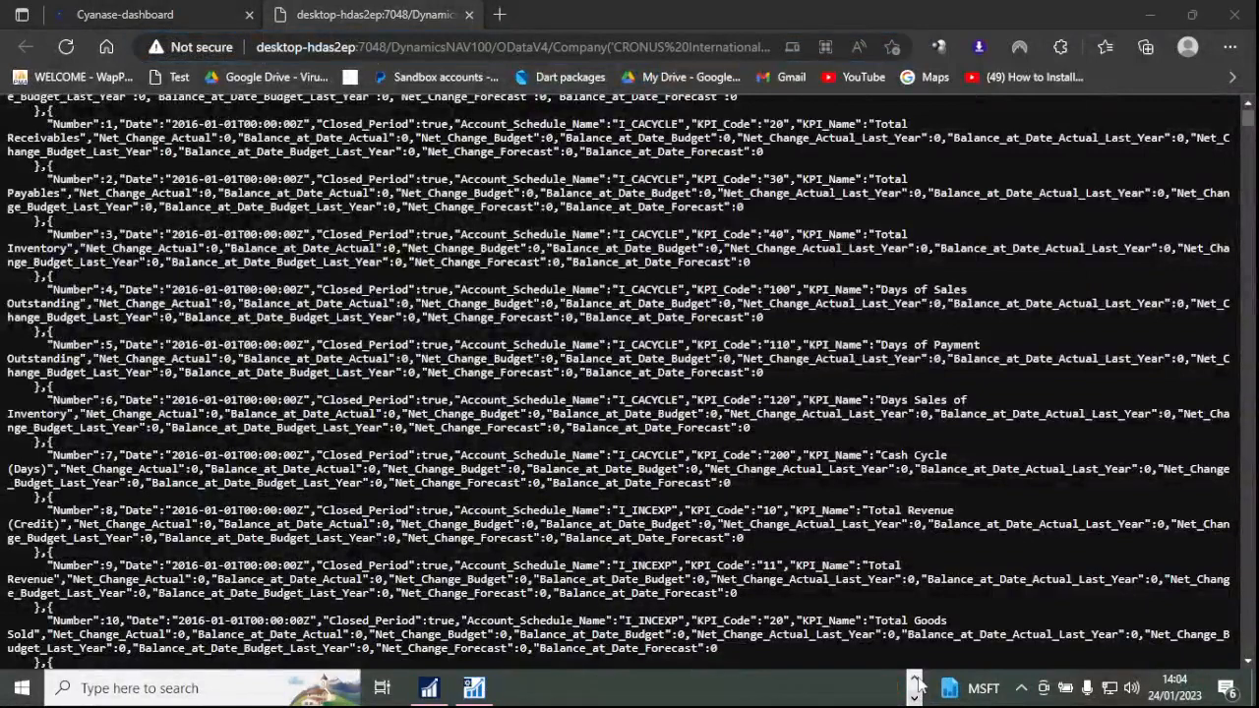
click(180, 688)
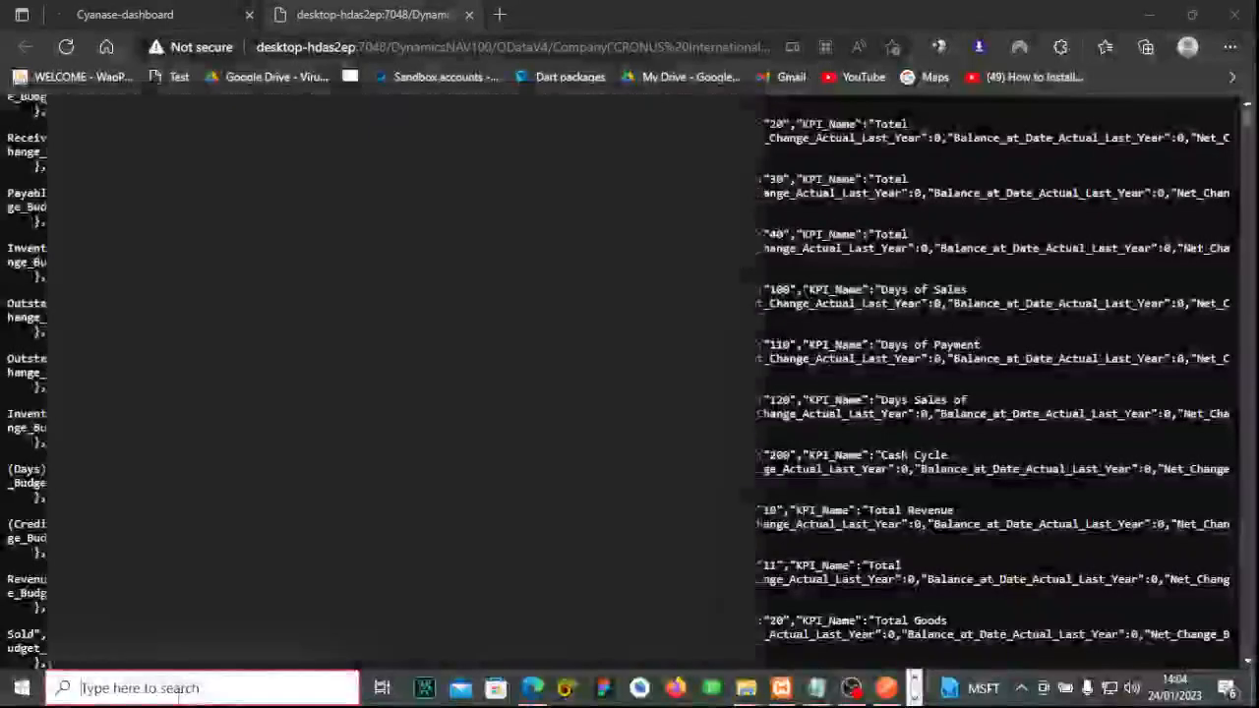
text(ch)
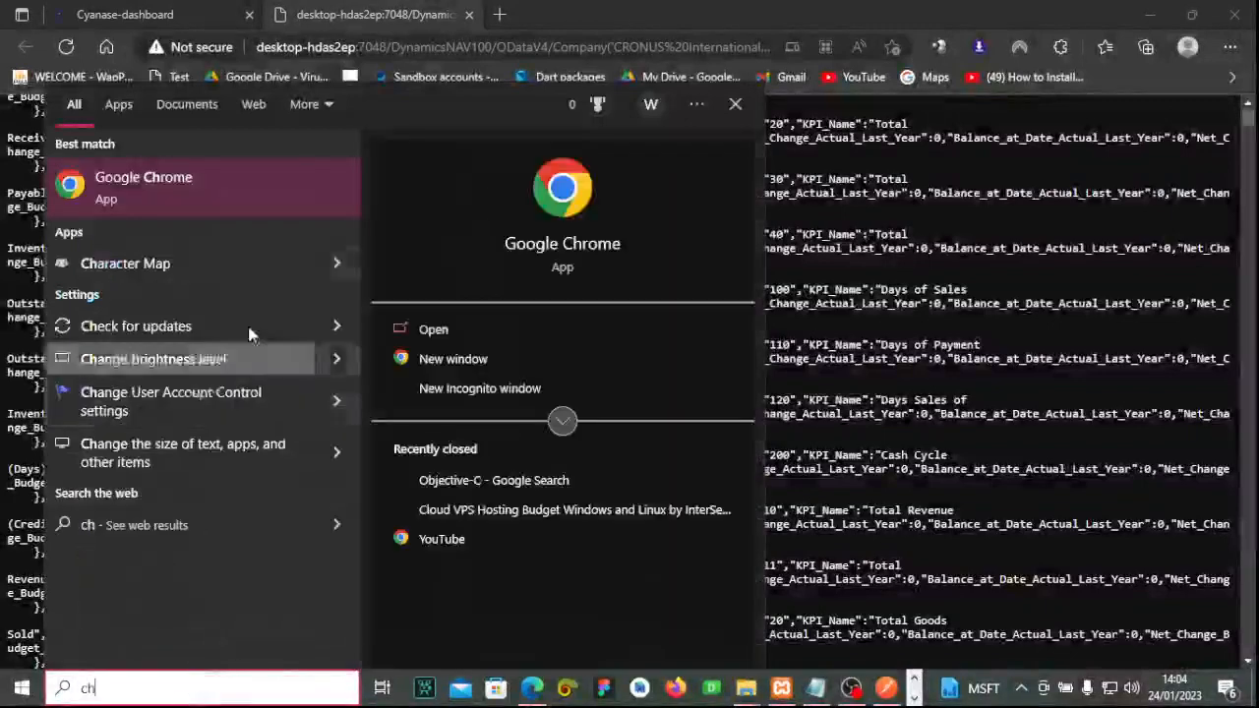
click(203, 180)
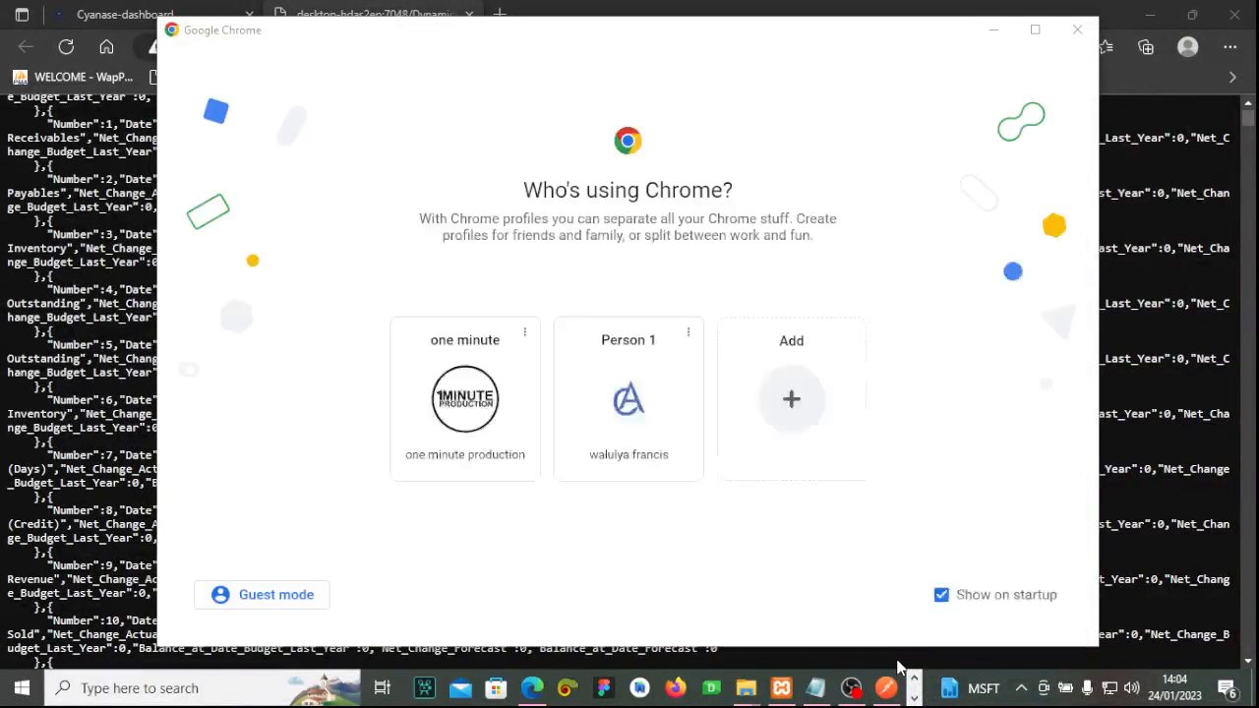
Load the copied powerbifinance OData feed URL in Chrome under the Person 1 profile.
click(634, 398)
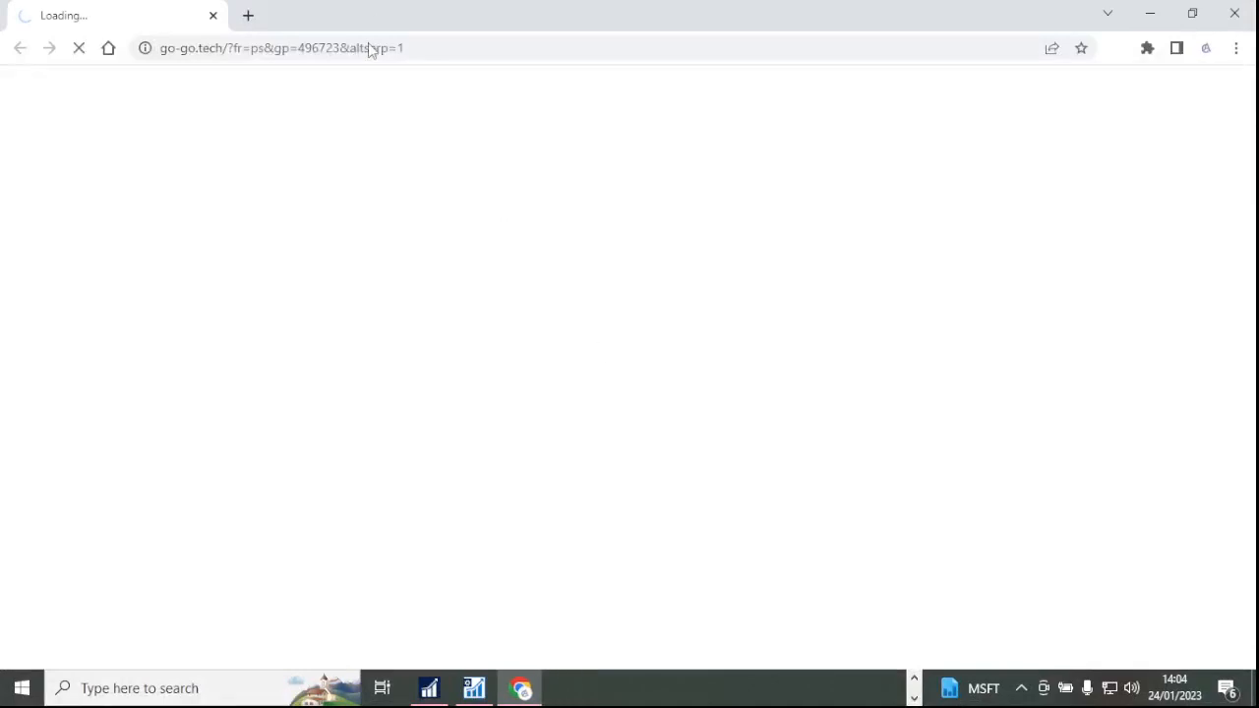
click(411, 47)
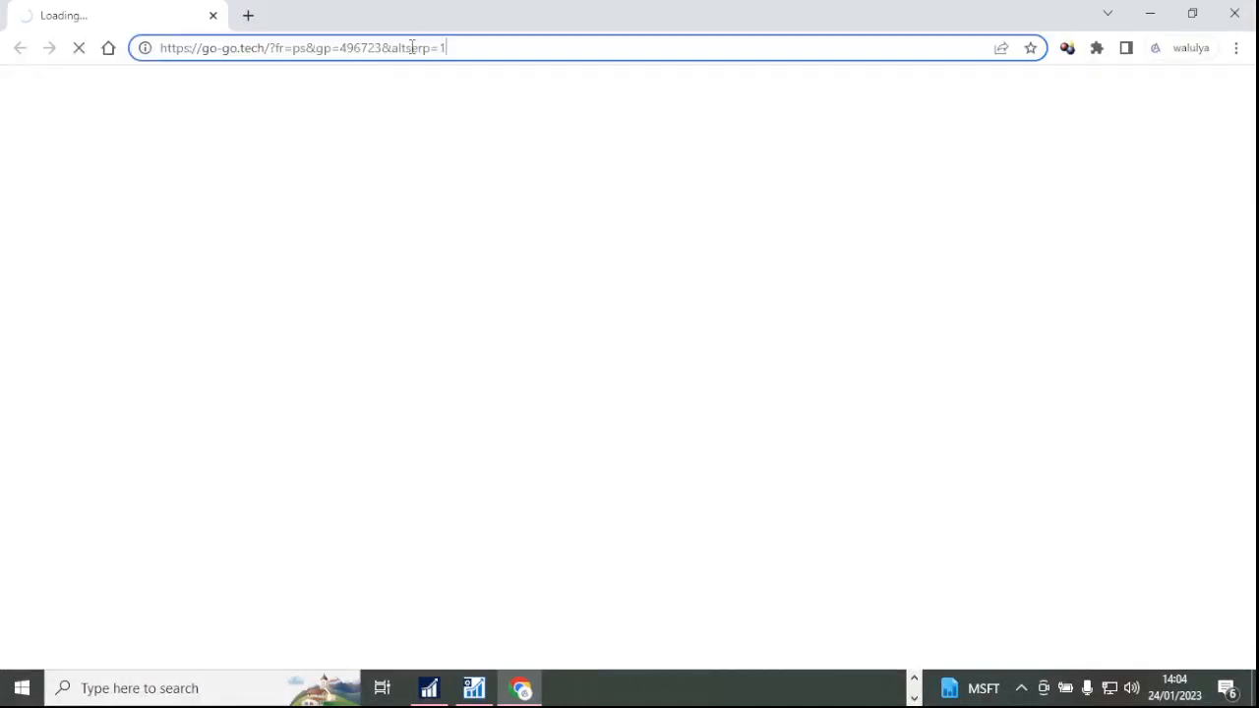
key(ctrl+a)
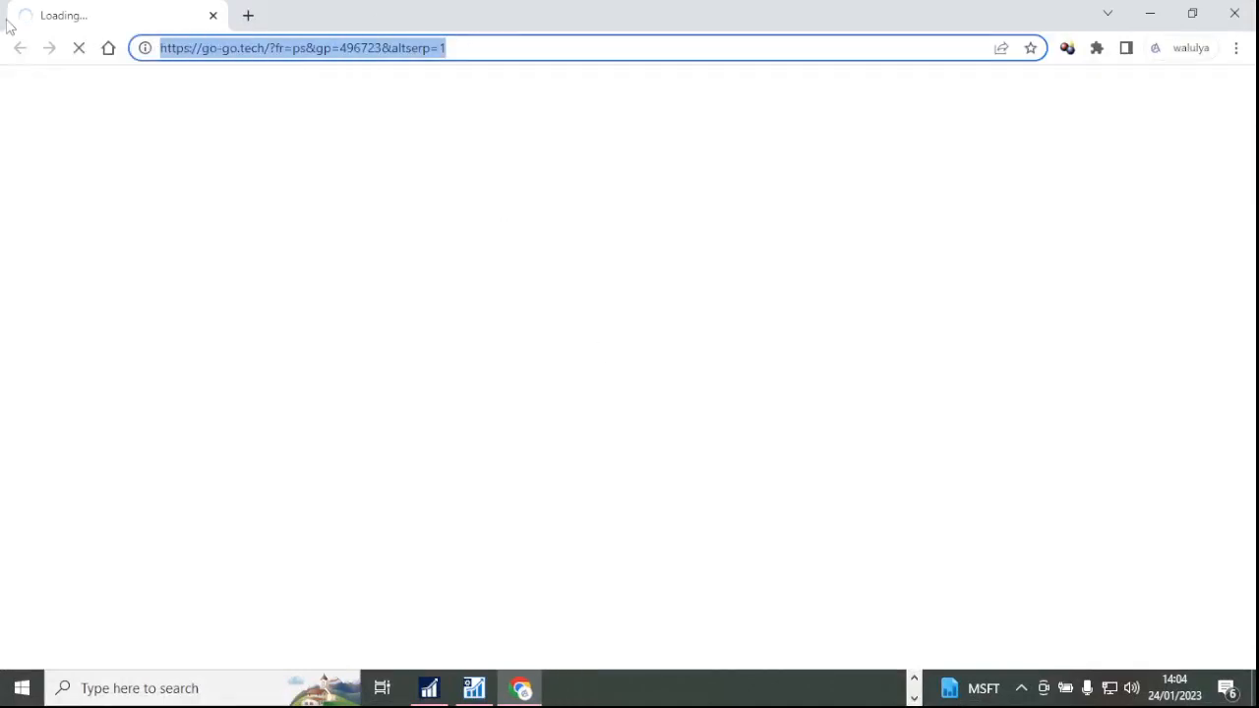
text(http://desktop-hdas2ep:7048/DynamicsNAV100/ODataV4/Company('CRONUS%20International%20Ltd.')/powerbifinance)
key(Return)
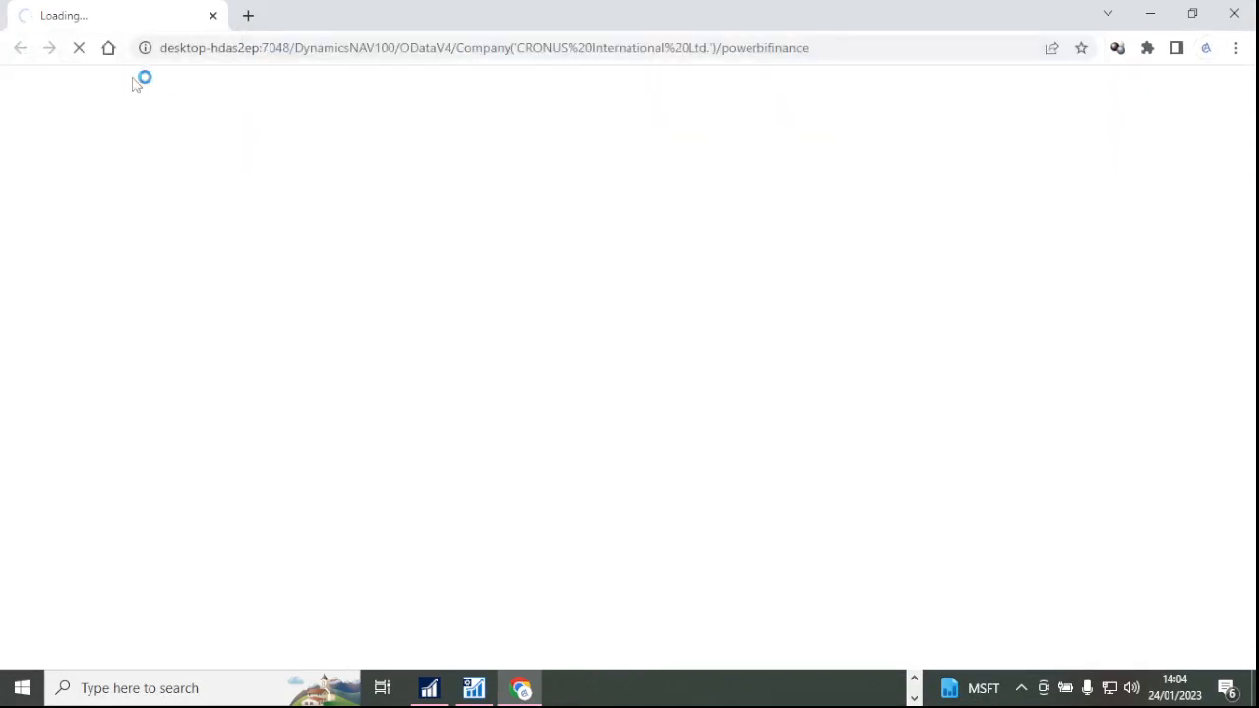
click(863, 46)
click(895, 48)
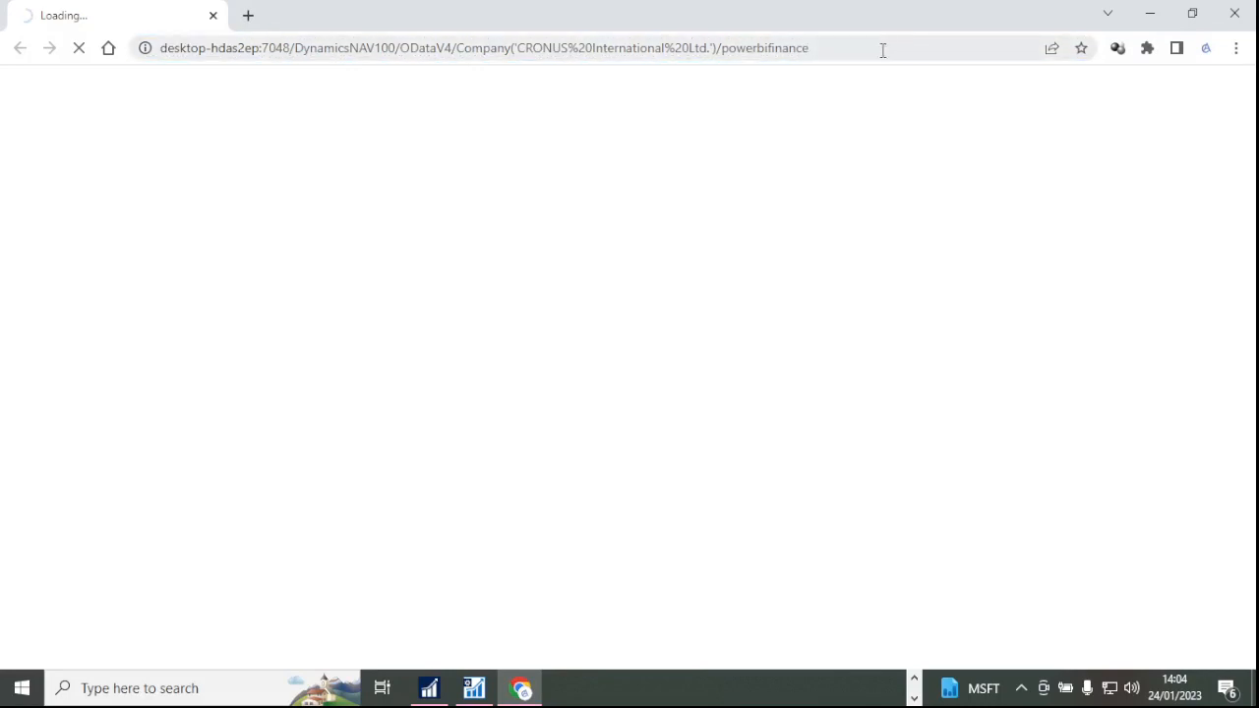
Shrink the Chrome window so the Edge window behind it shows.
click(914, 677)
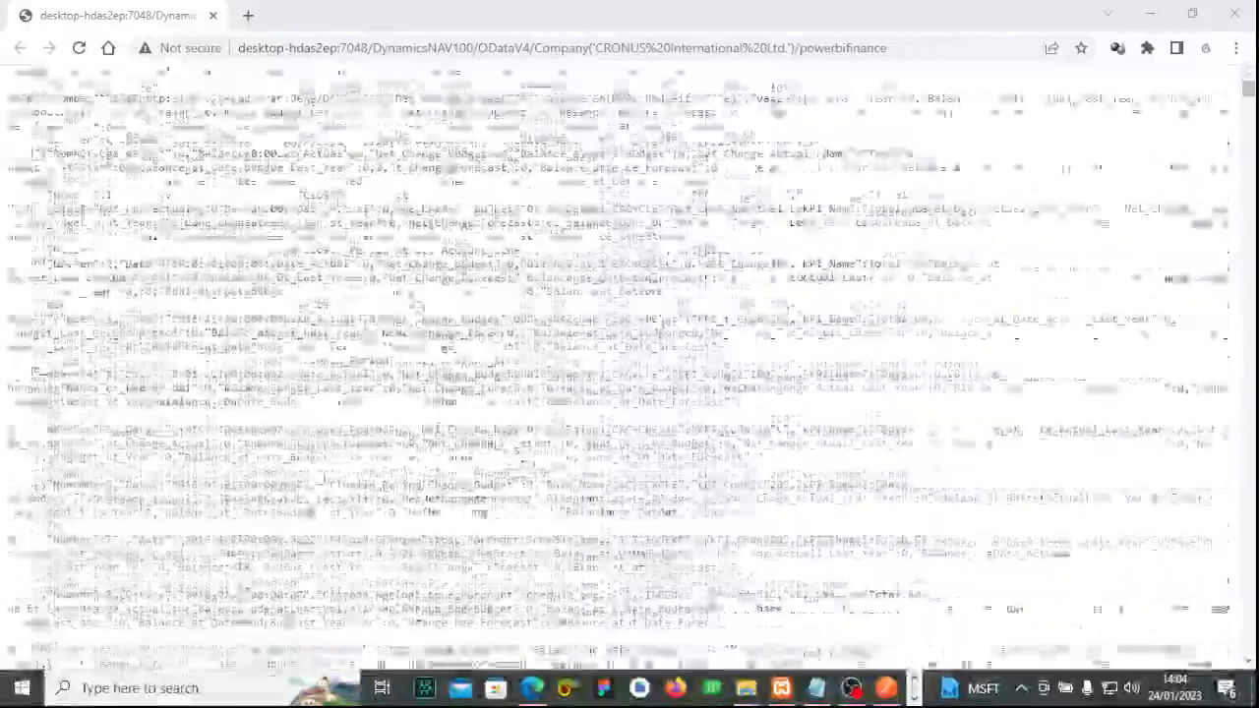
scroll(622, 254, down, 15)
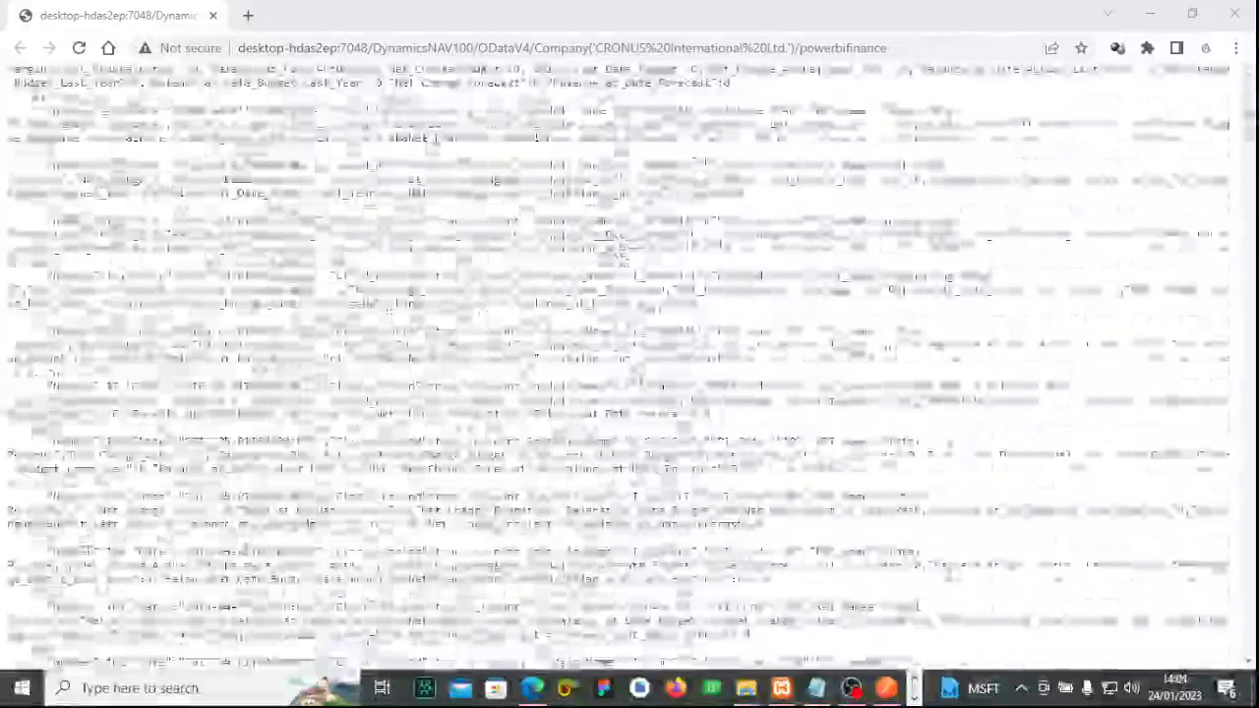
drag(606, 18, 474, 101)
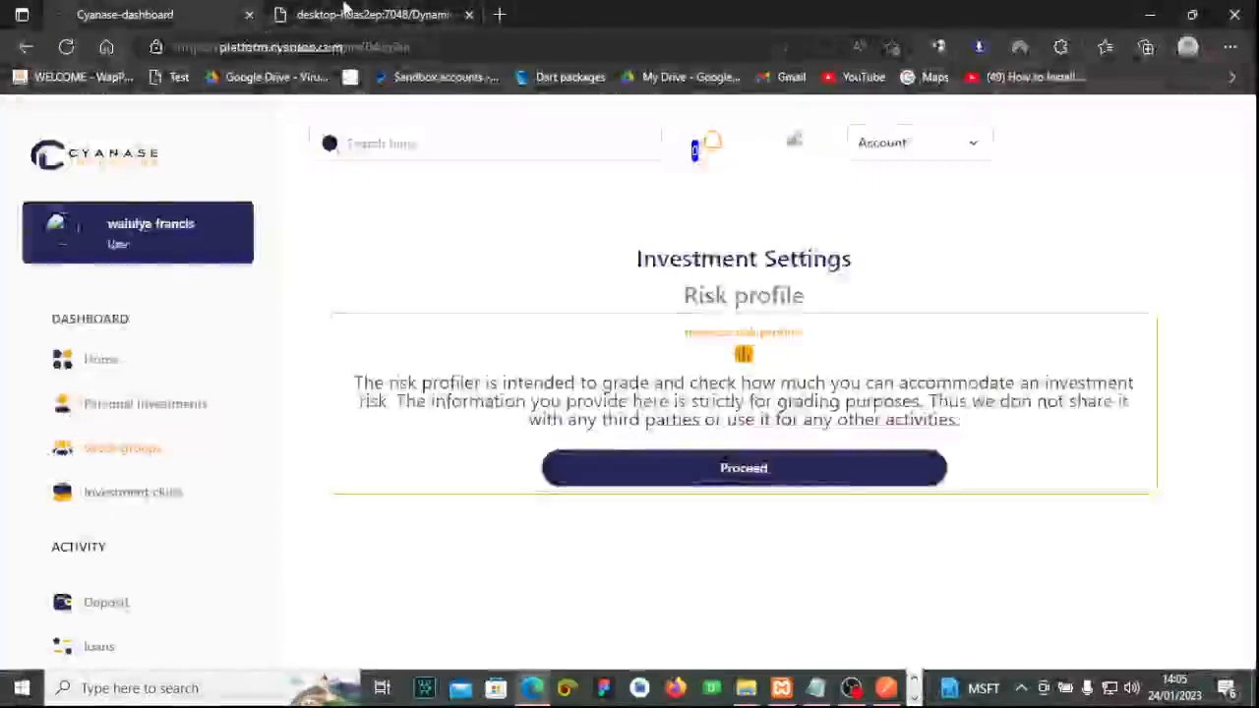
click(351, 13)
scroll(504, 266, down, 4)
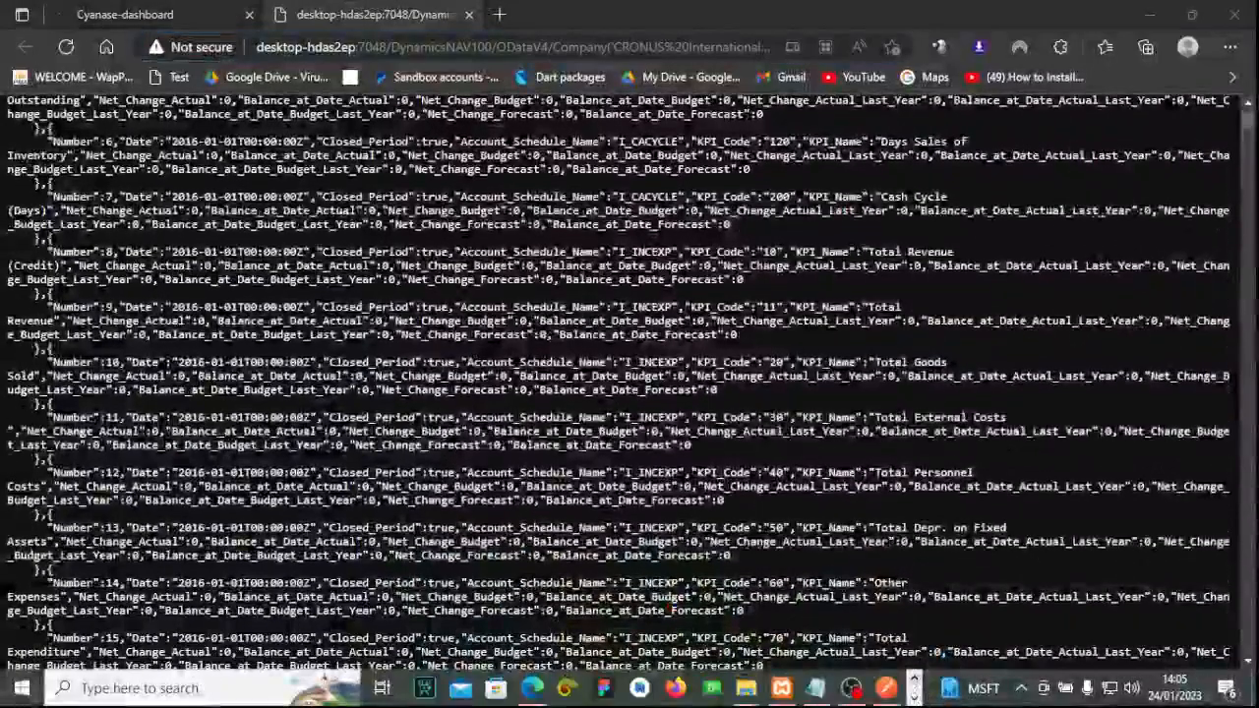
click(532, 689)
scroll(629, 381, down, 10)
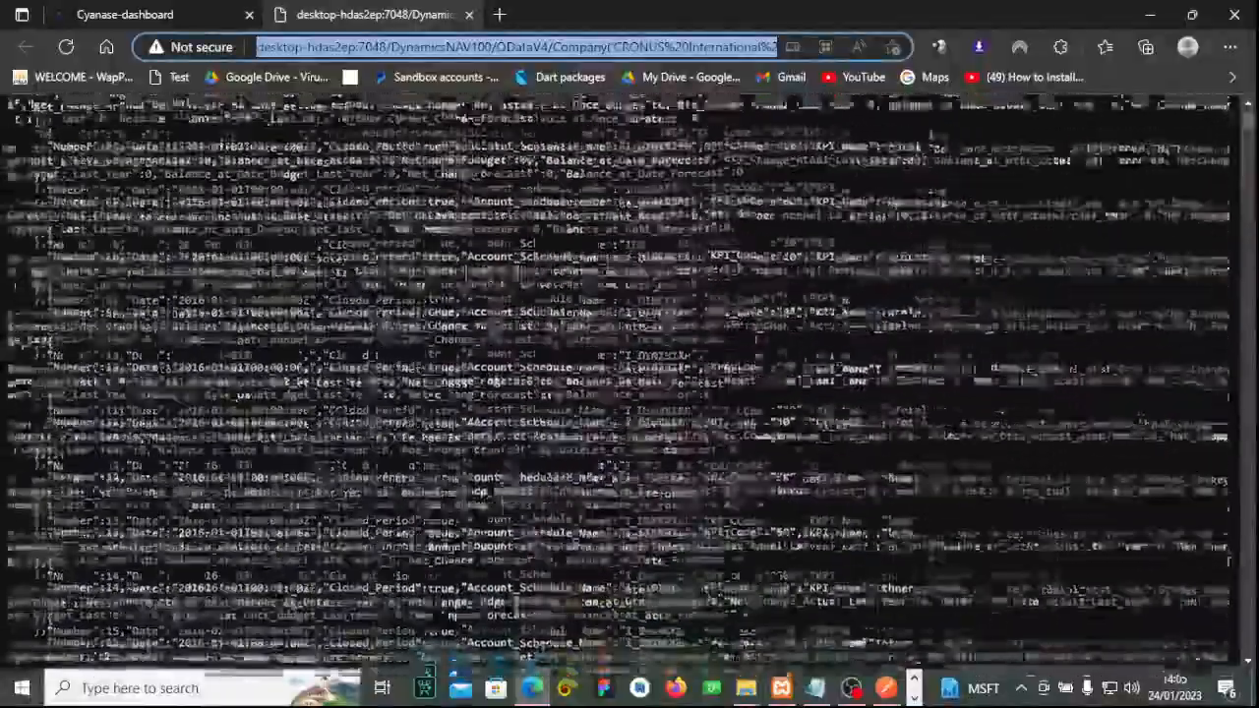
scroll(493, 209, up, 10)
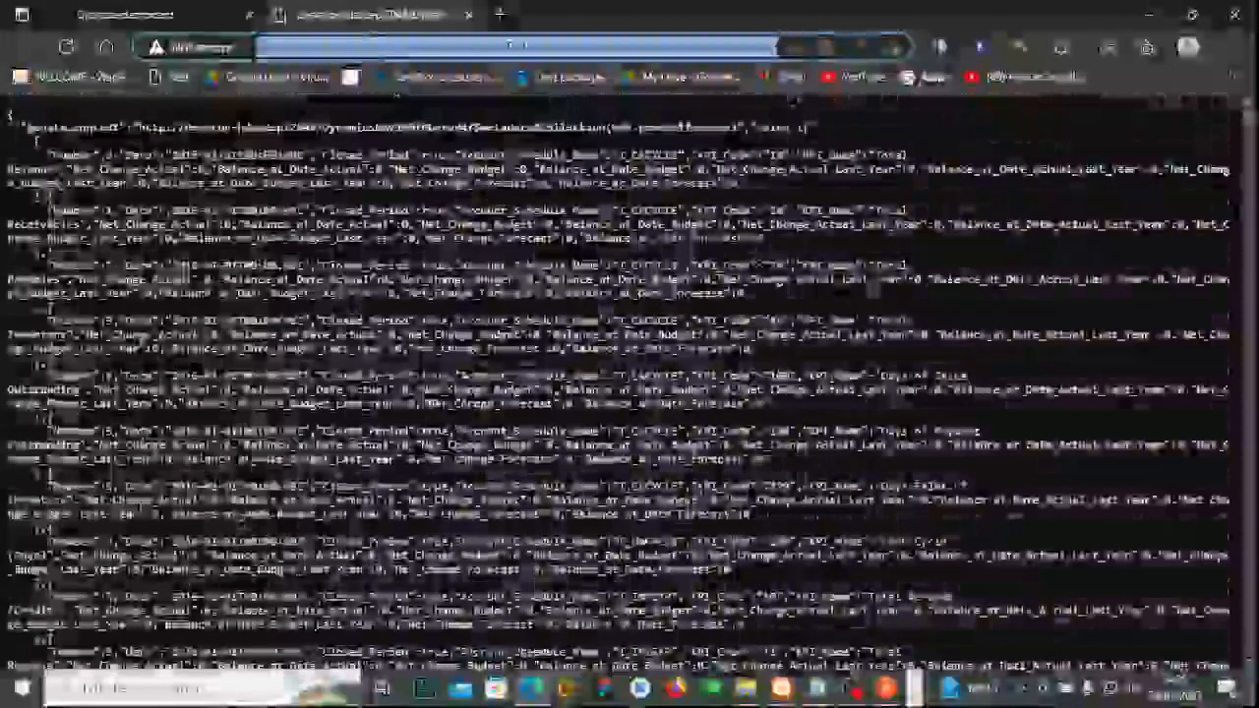
drag(809, 128, 3, 134)
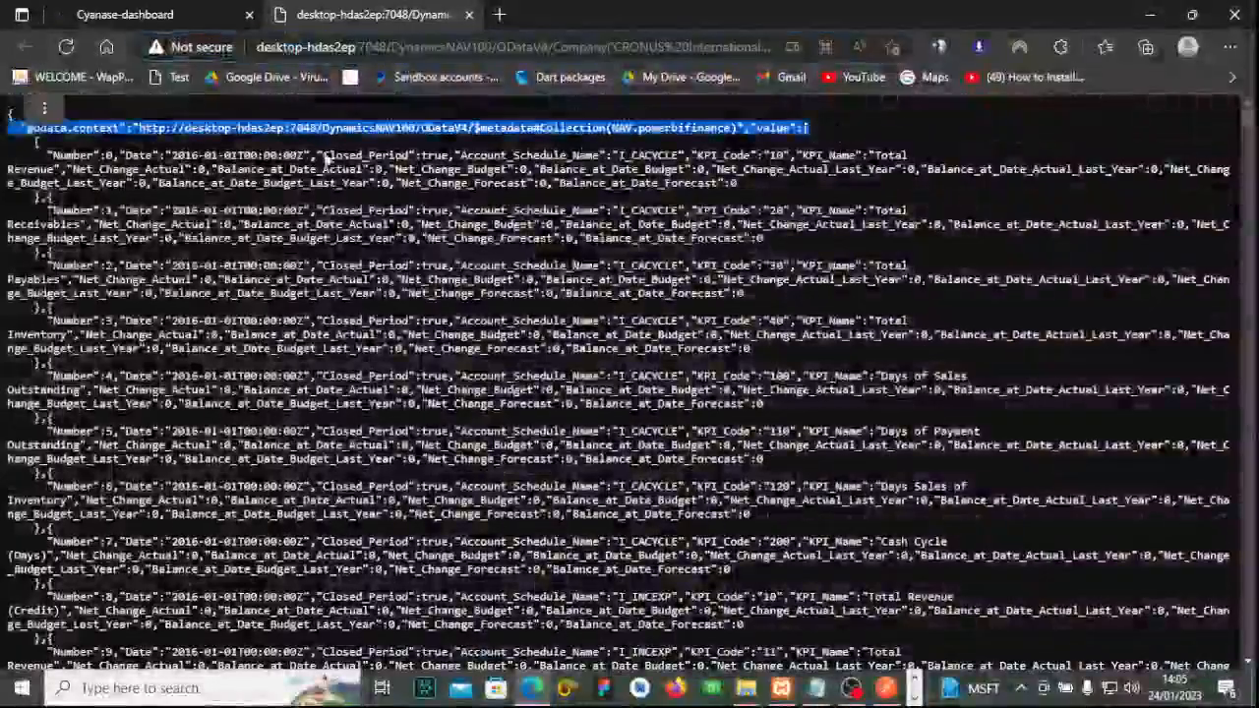
scroll(4, 134, down, 5)
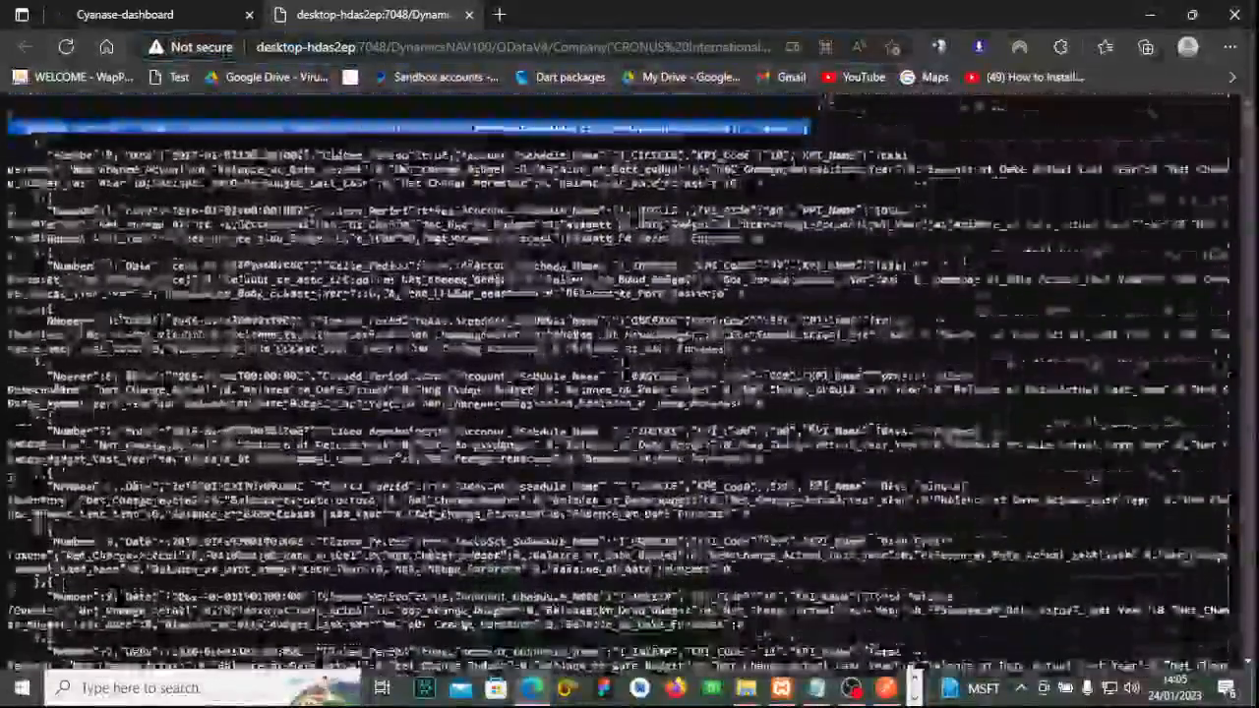
click(886, 688)
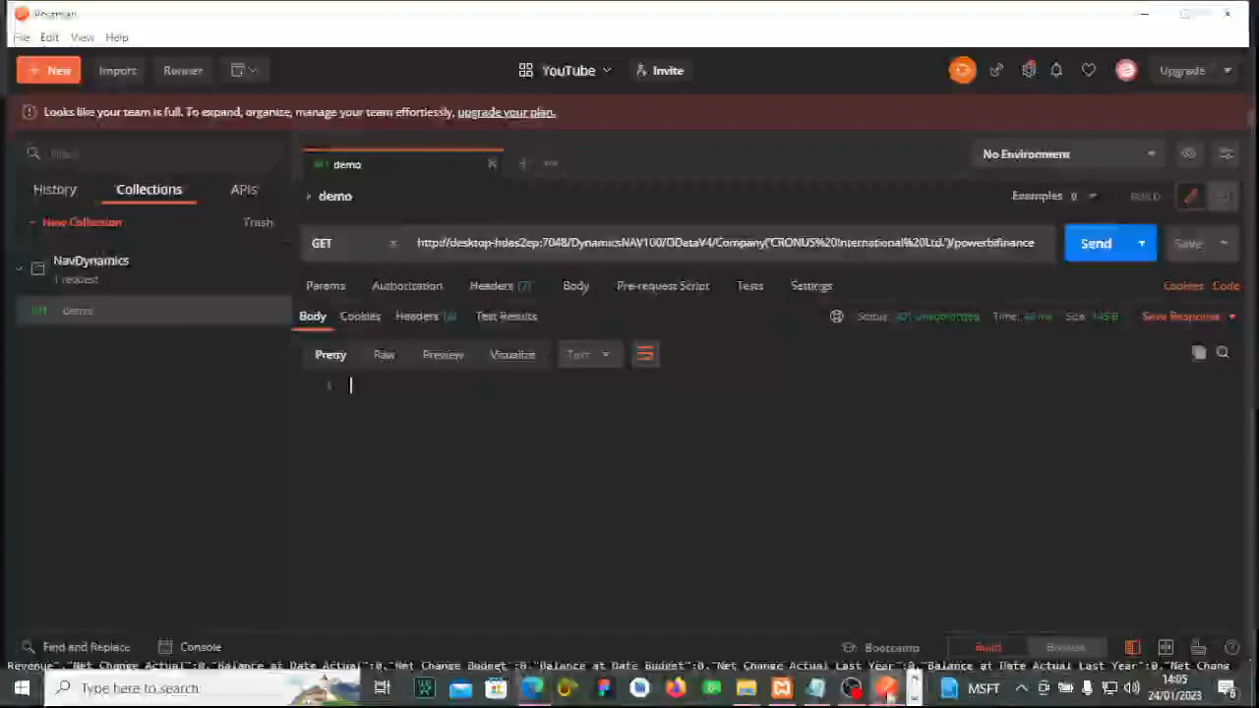
click(890, 697)
click(886, 688)
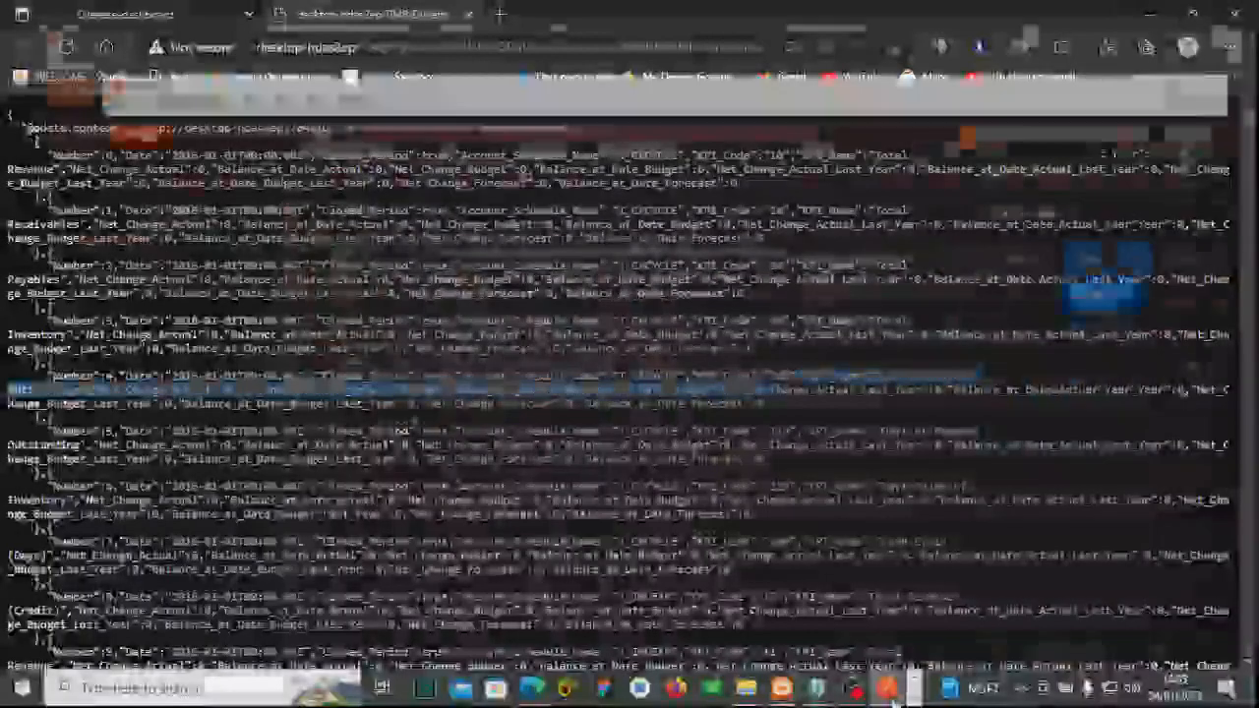
click(1101, 244)
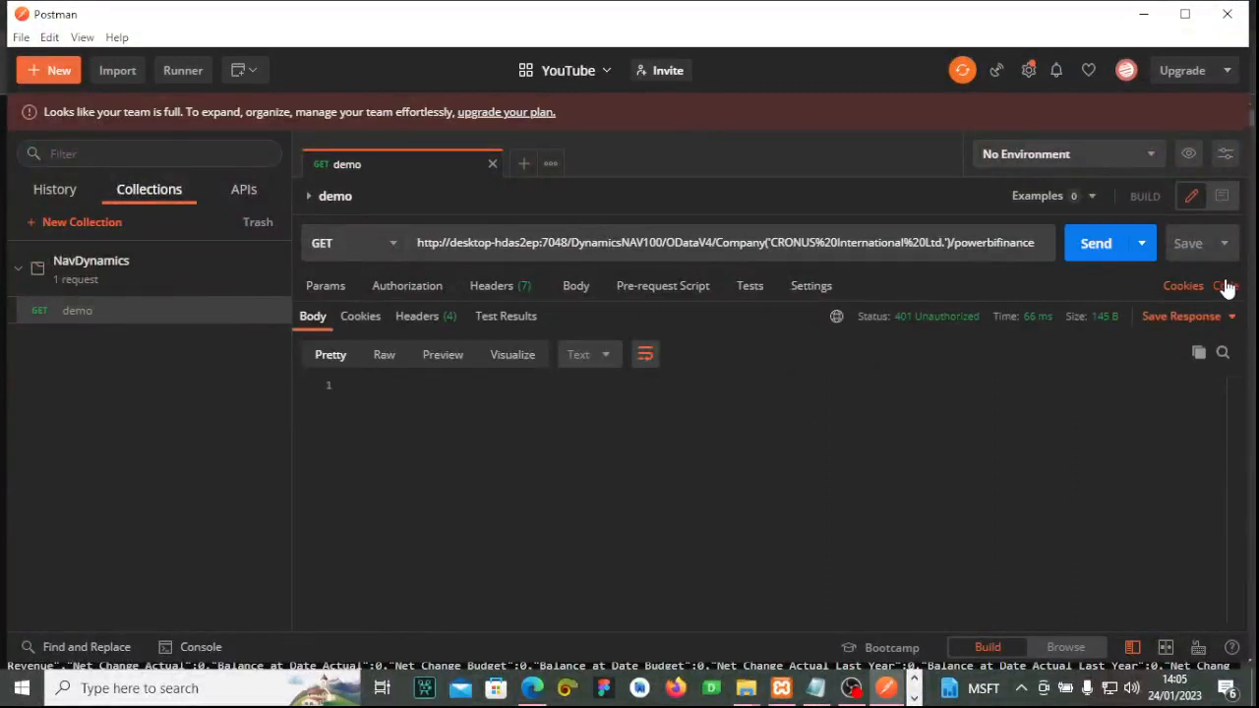
click(1124, 241)
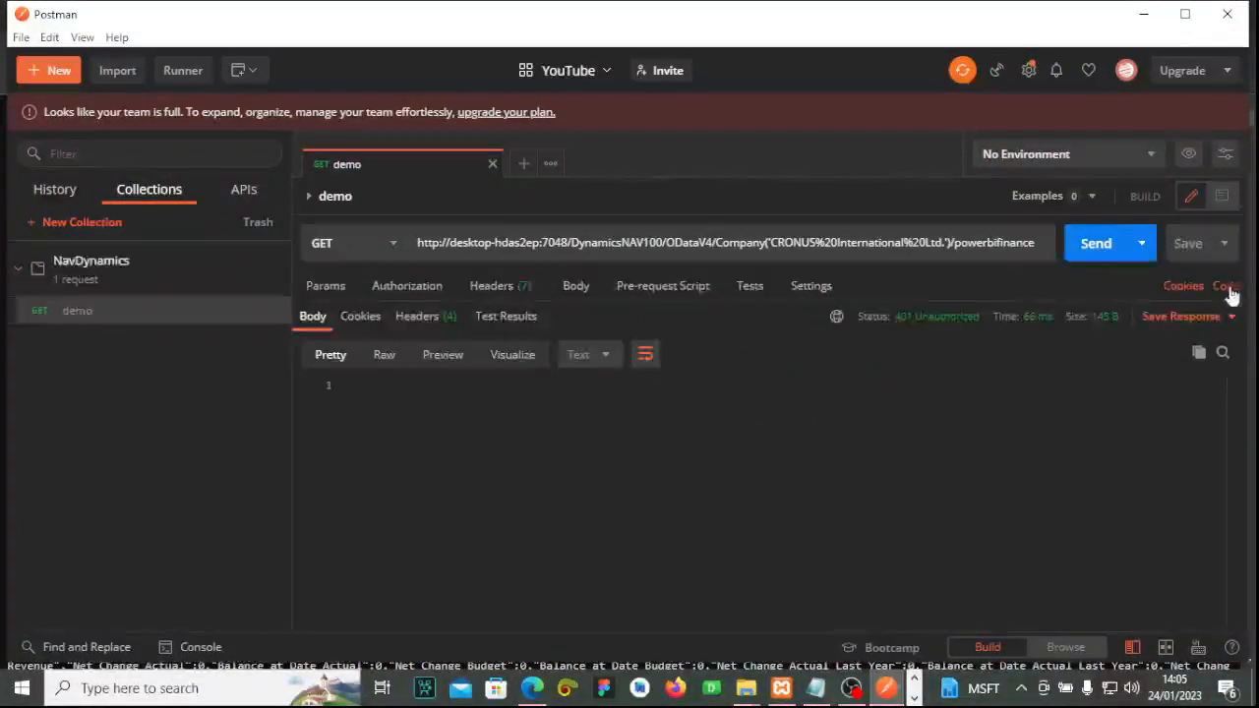
click(1226, 286)
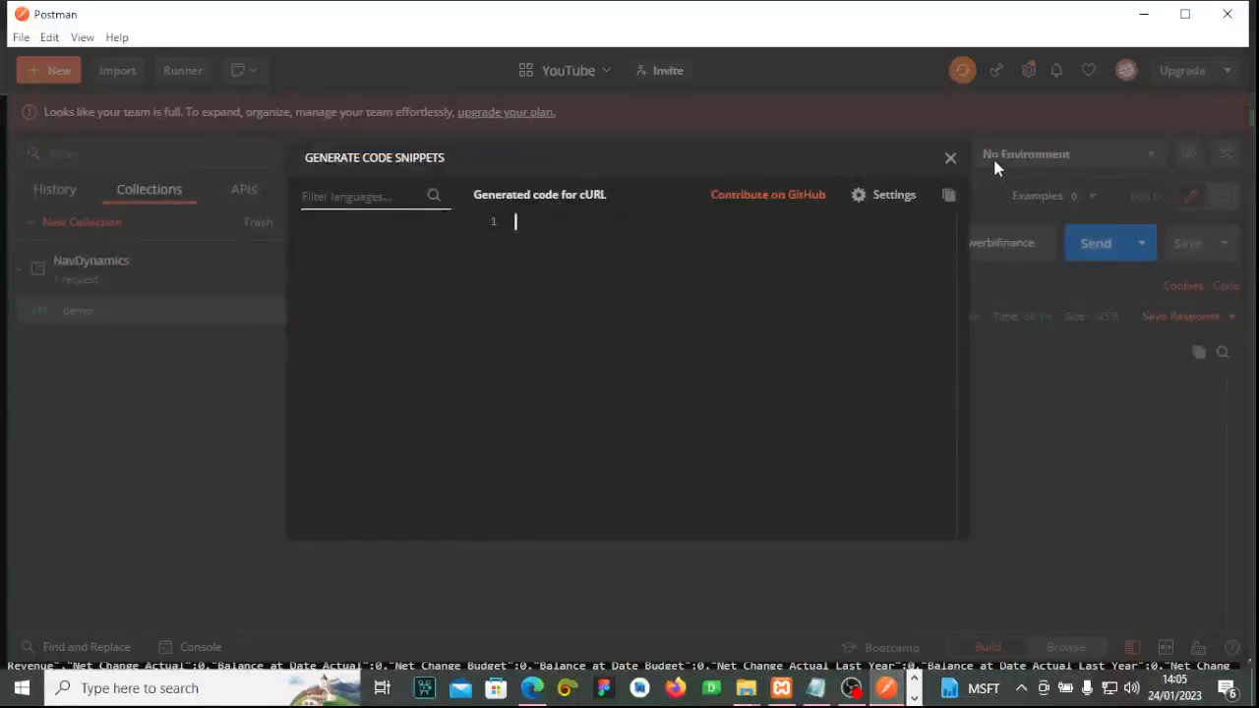
click(993, 166)
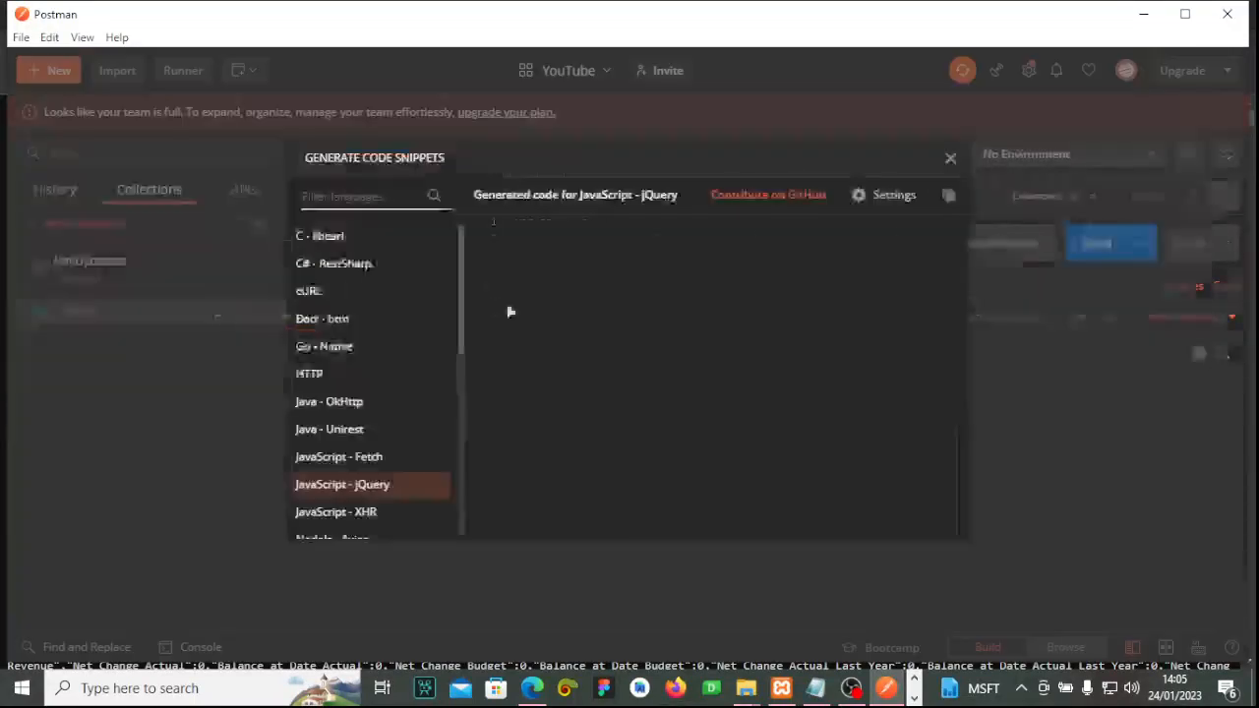
scroll(354, 479, down, 4)
scroll(423, 374, up, 3)
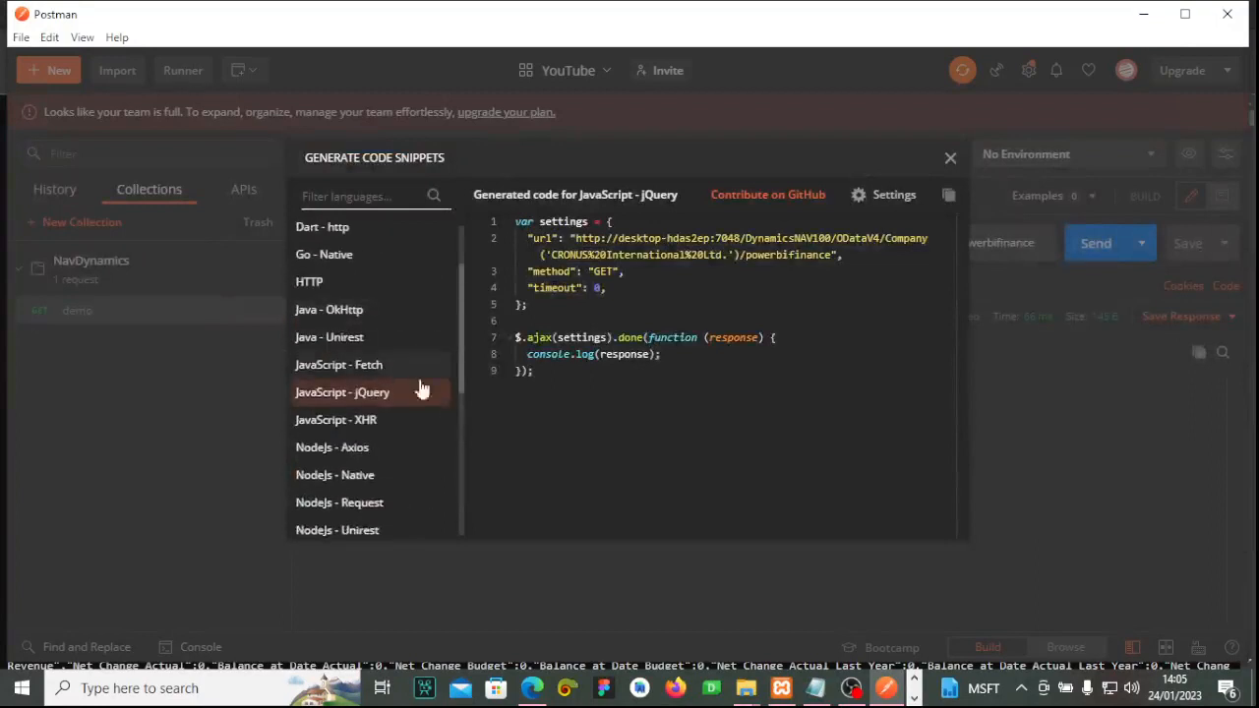
scroll(374, 379, down, 4)
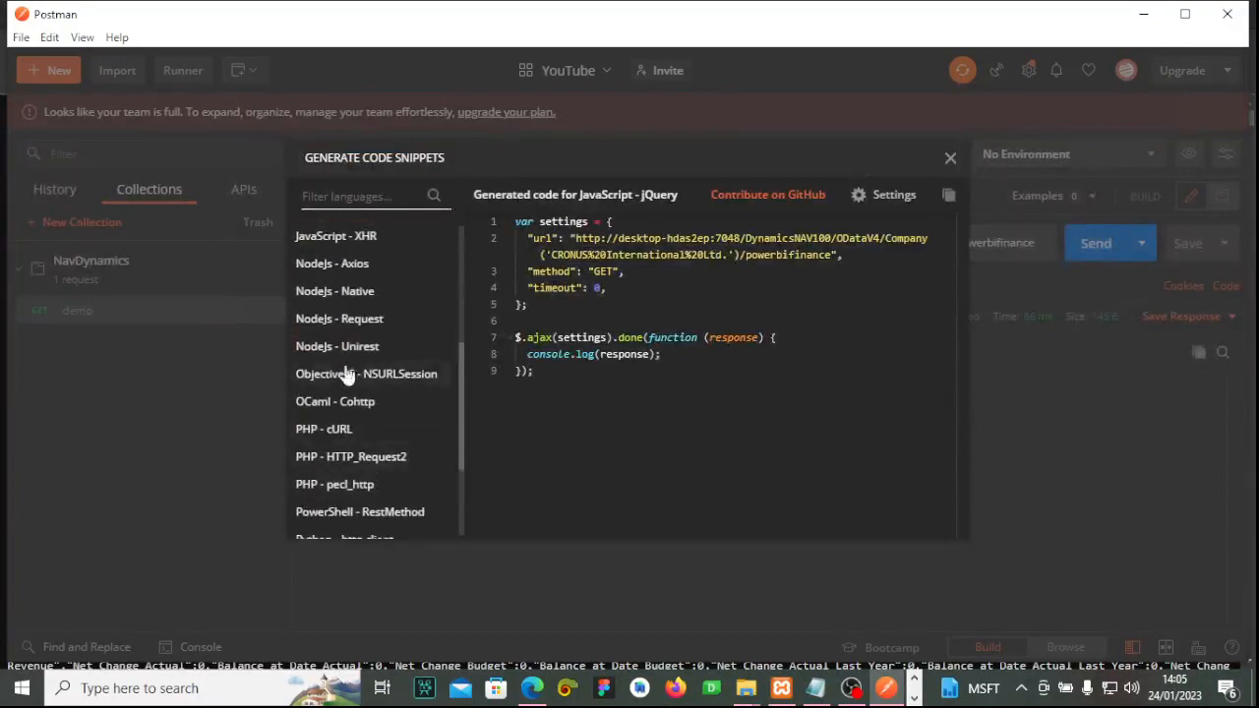
click(950, 157)
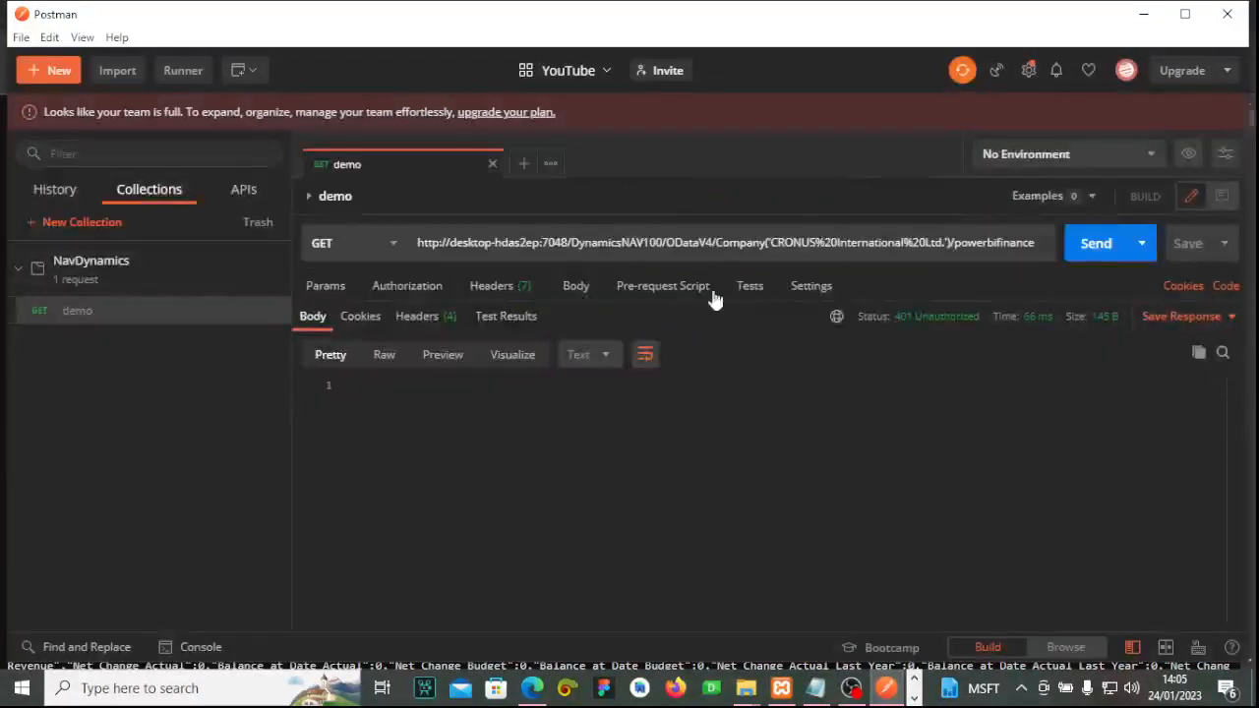
click(913, 697)
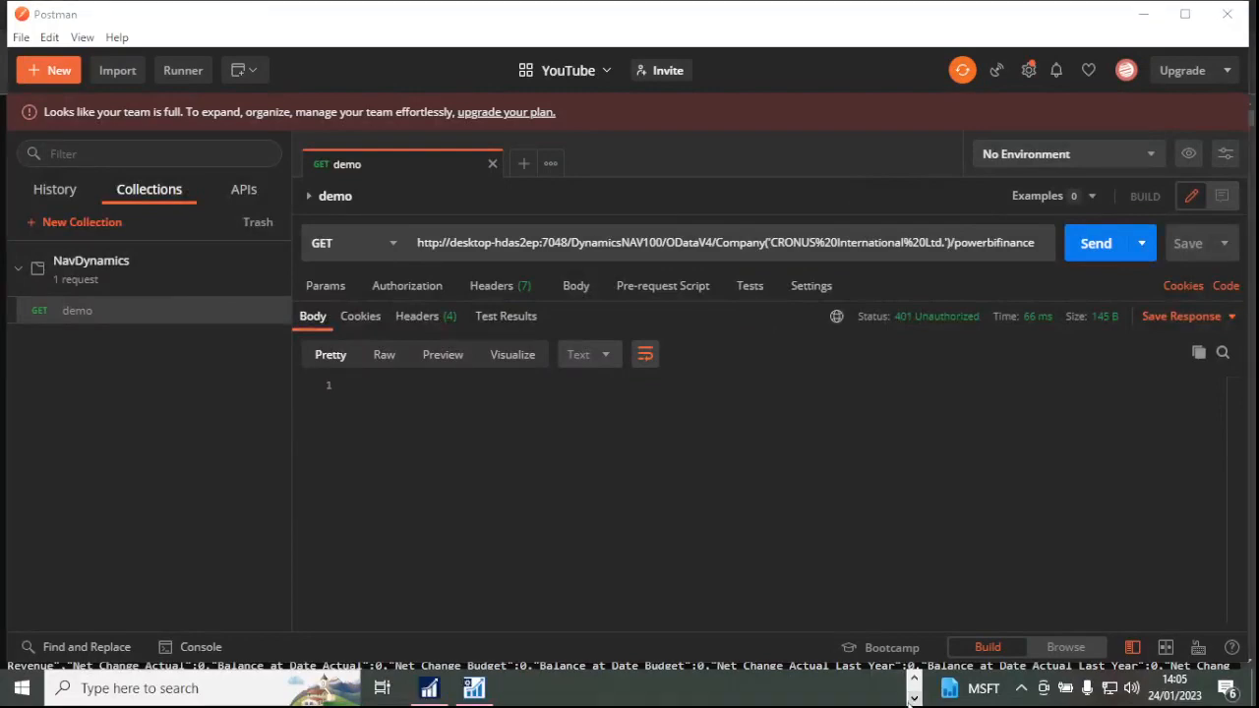
Open the Users list in NAV by searching for 'user'.
click(429, 687)
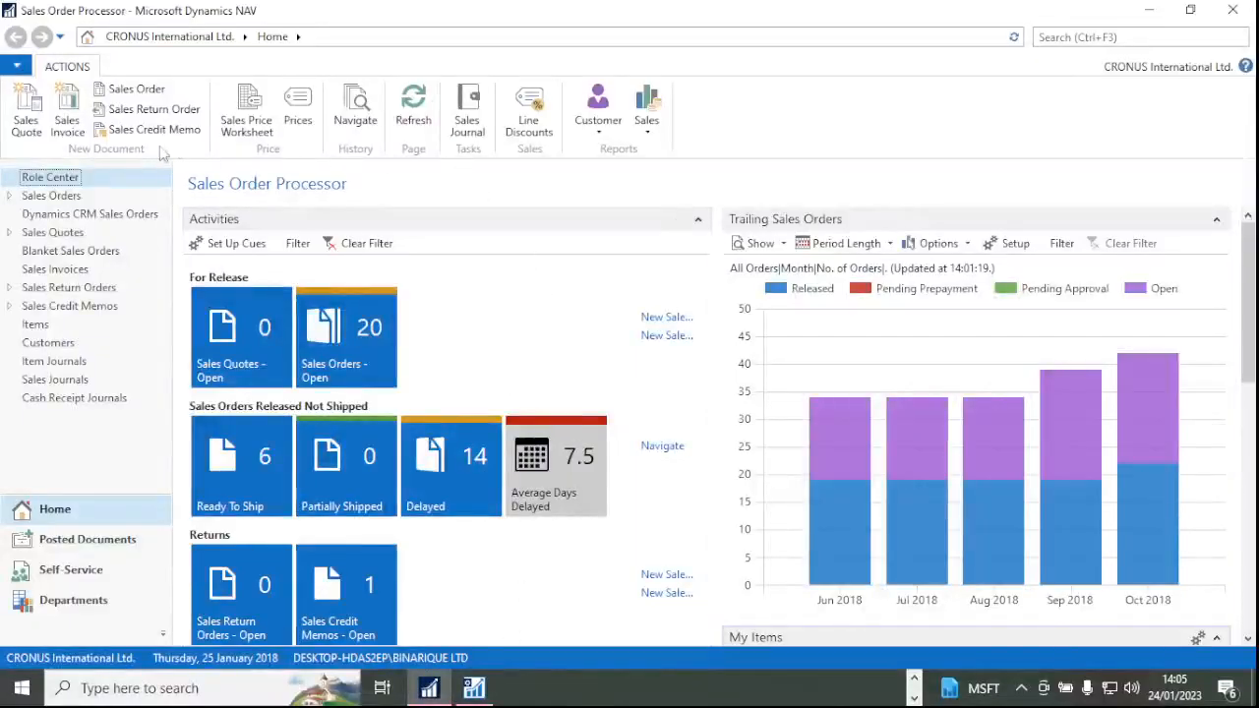
click(1103, 36)
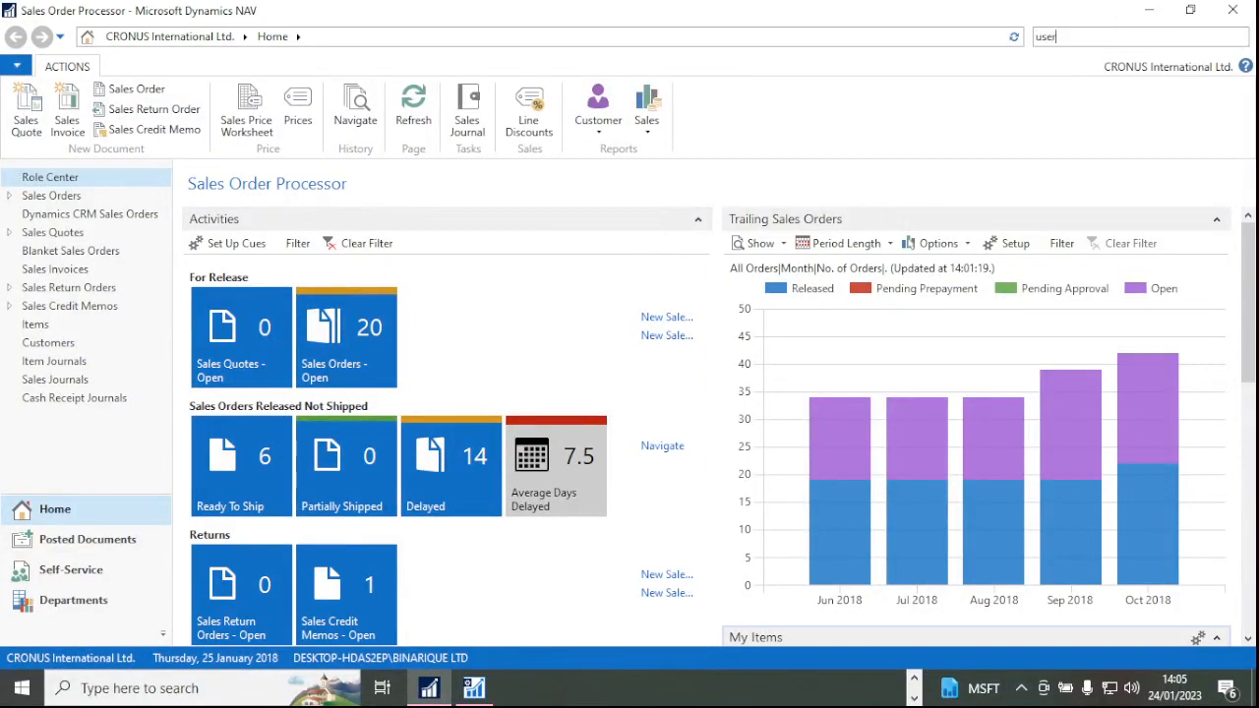
text(user)
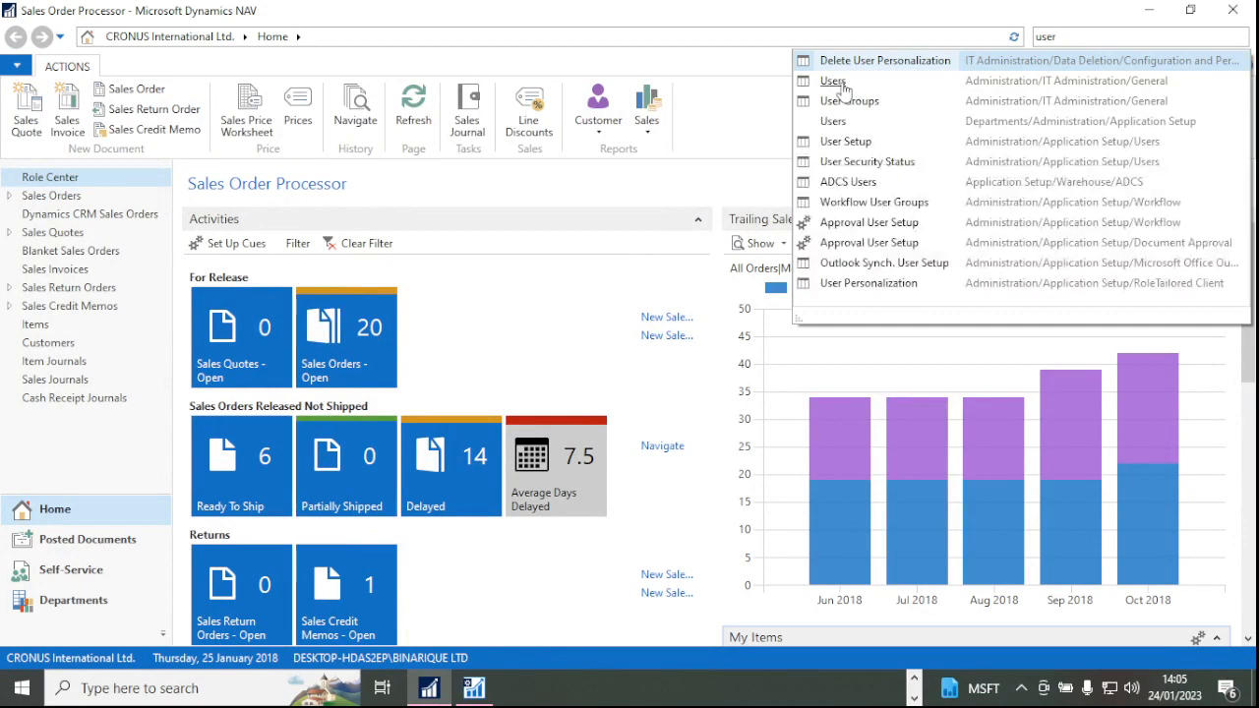
click(842, 85)
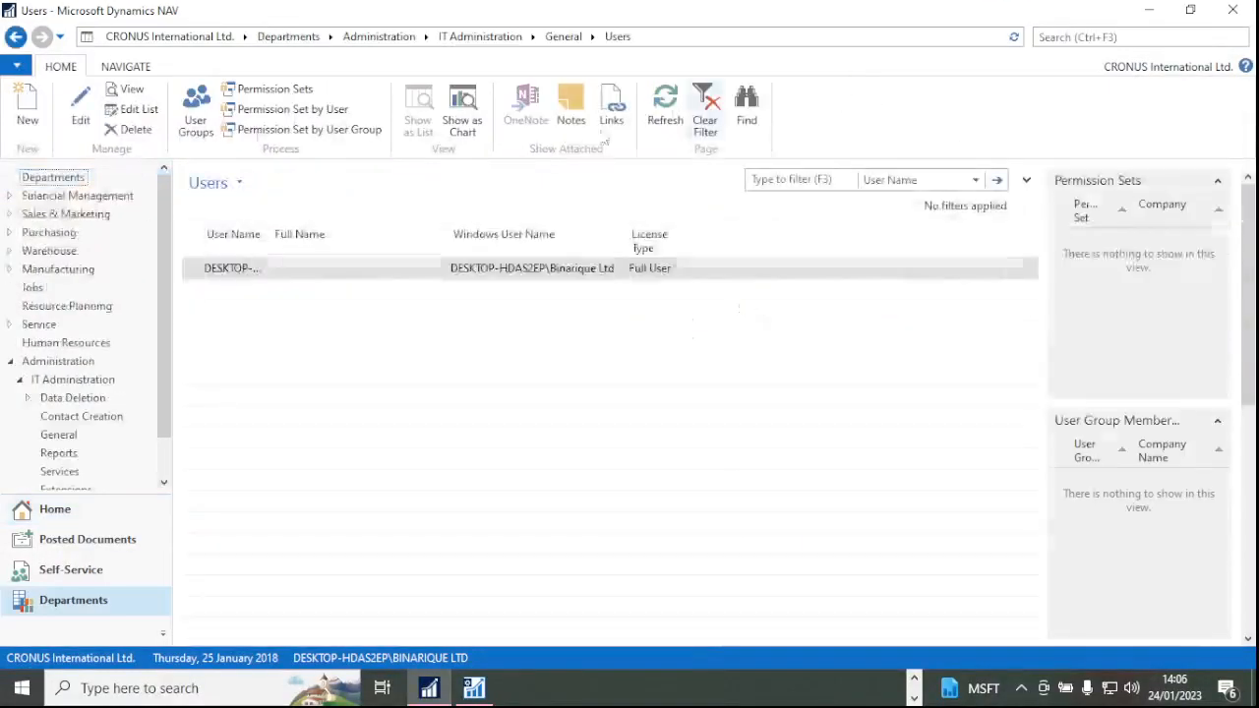
Create a new user card with ADMIN as the user name.
click(28, 108)
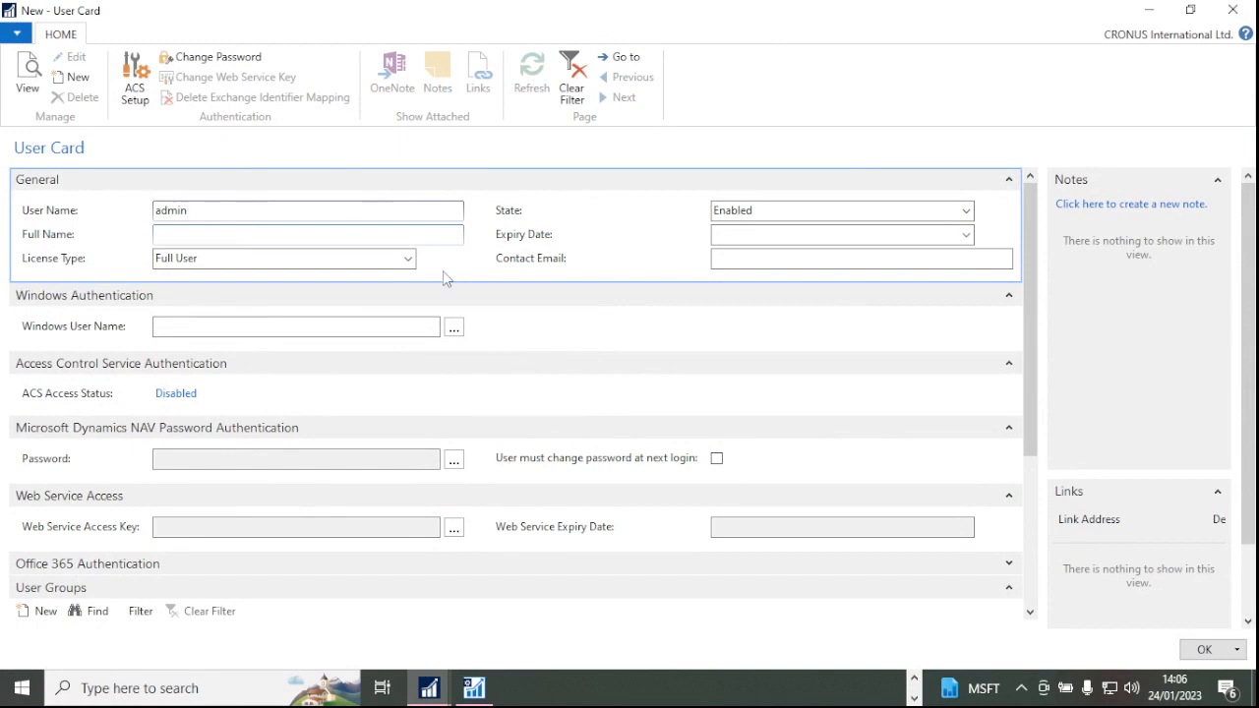
double_click(227, 204)
scroll(373, 408, down, 3)
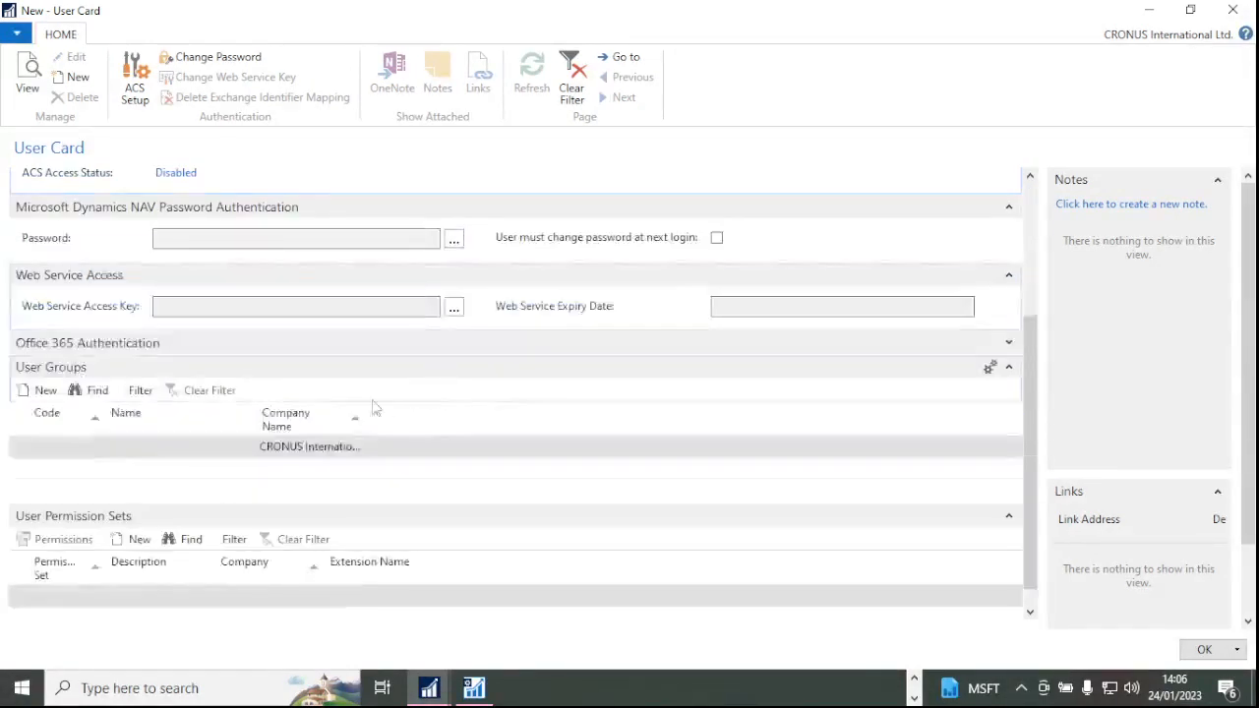
scroll(221, 282, up, 2)
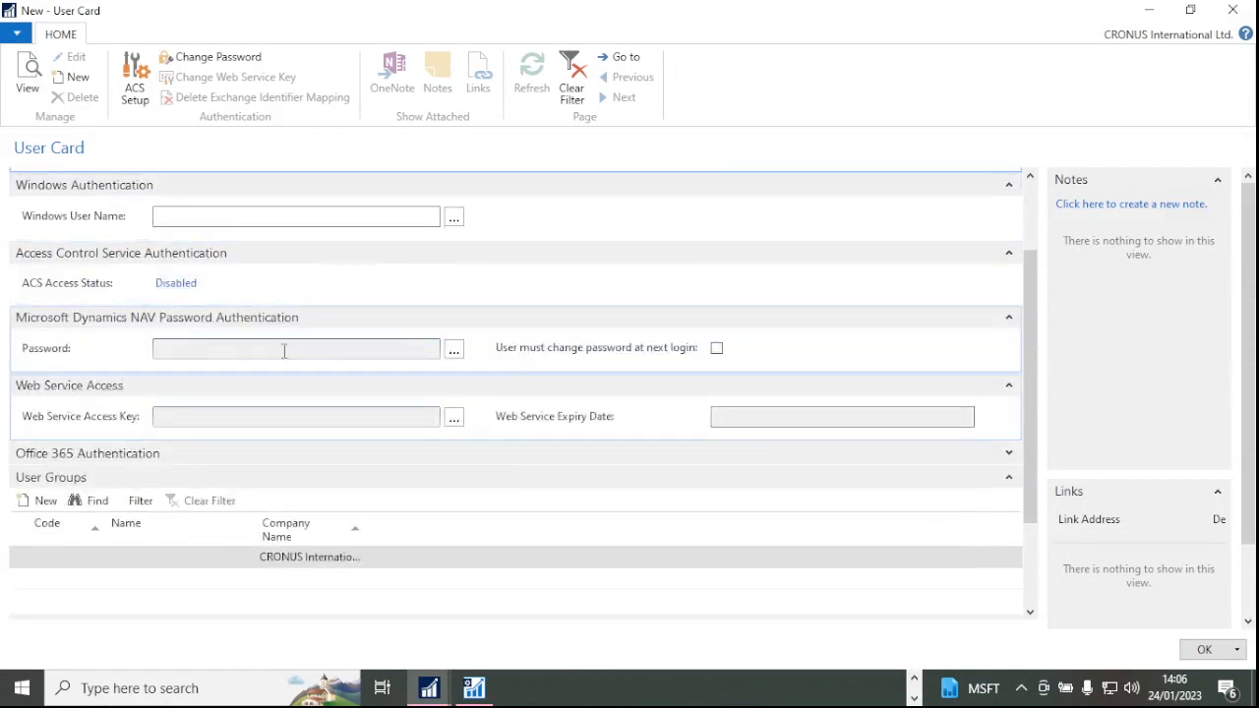
scroll(231, 259, up, 2)
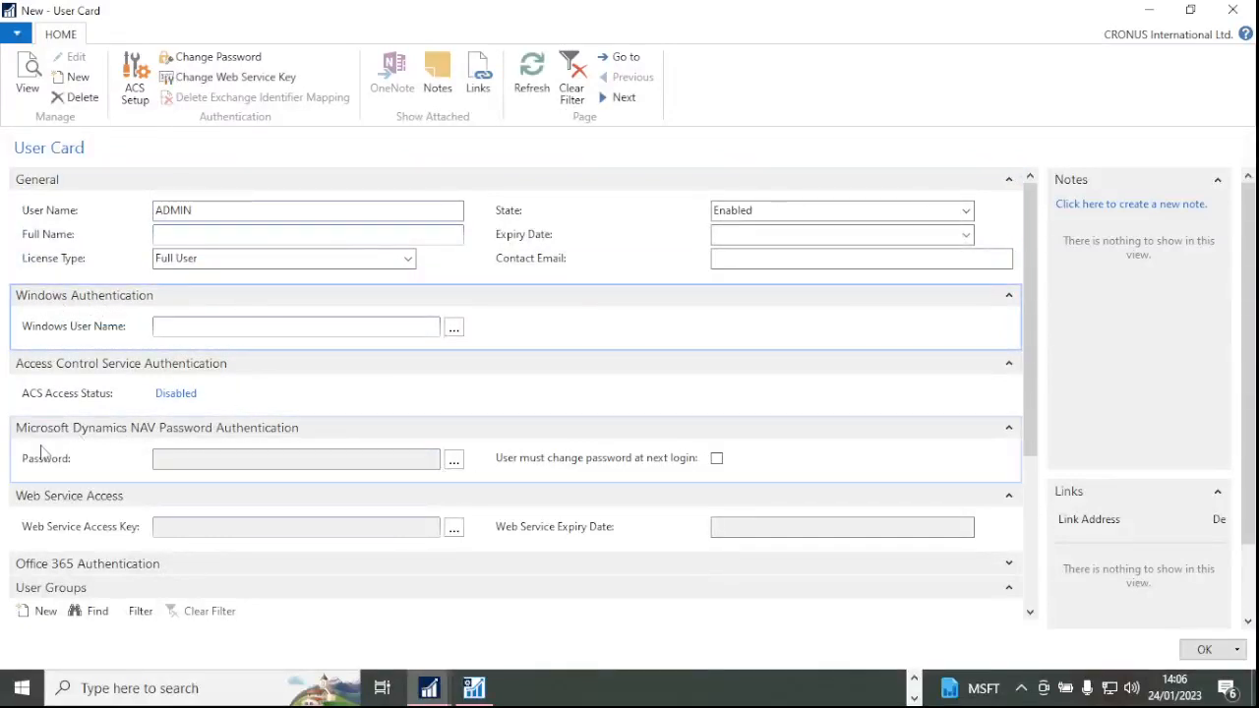
Open Set Password for ADMIN and enter the new password, retyping it after a rejection.
click(454, 461)
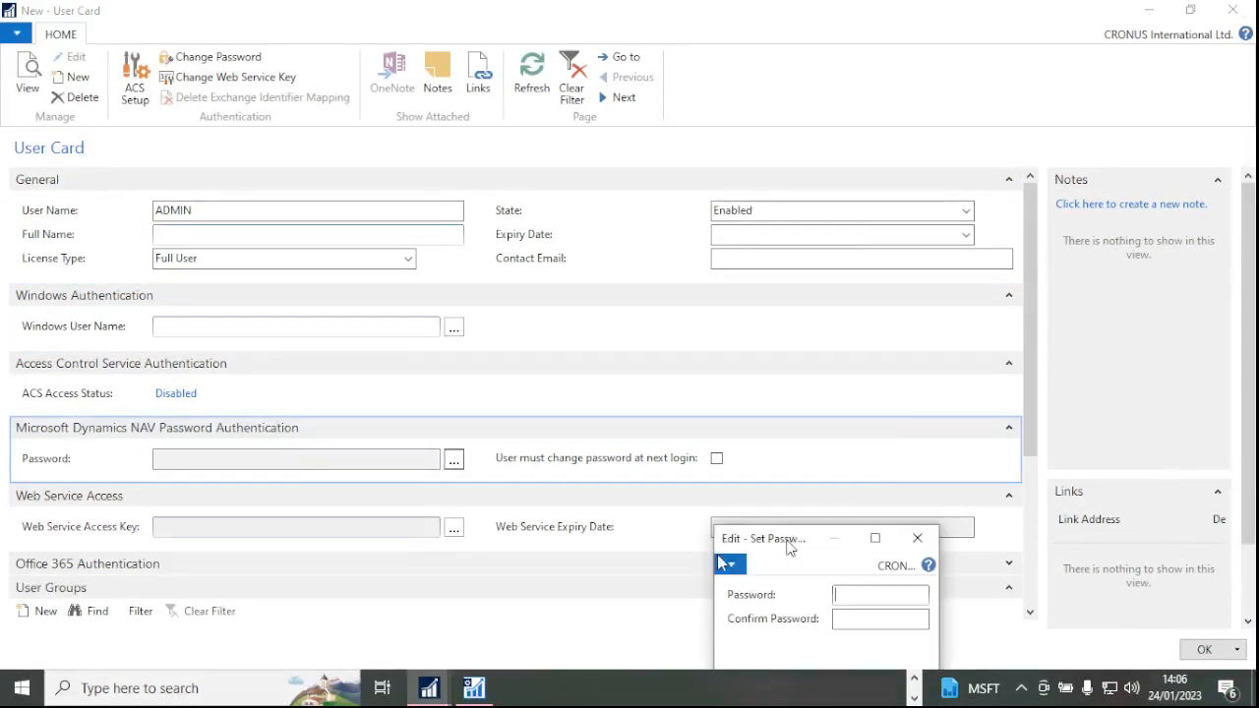
drag(791, 546, 317, 33)
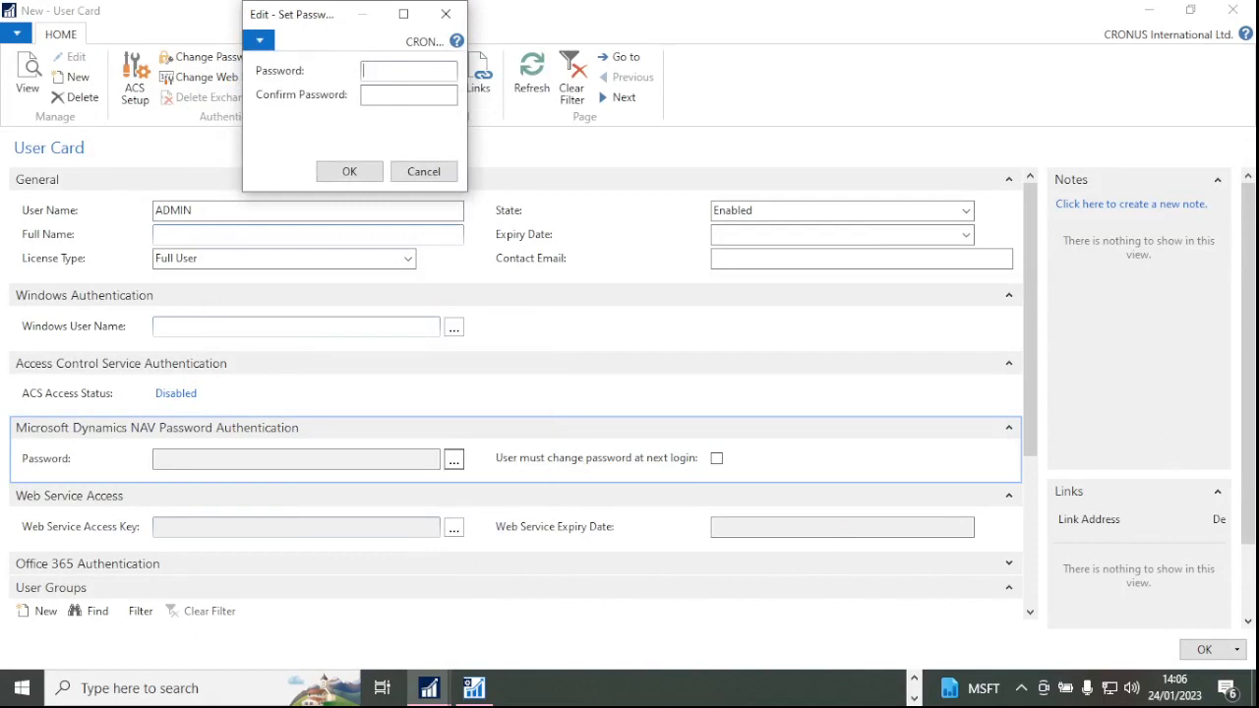
text(•••)
click(391, 96)
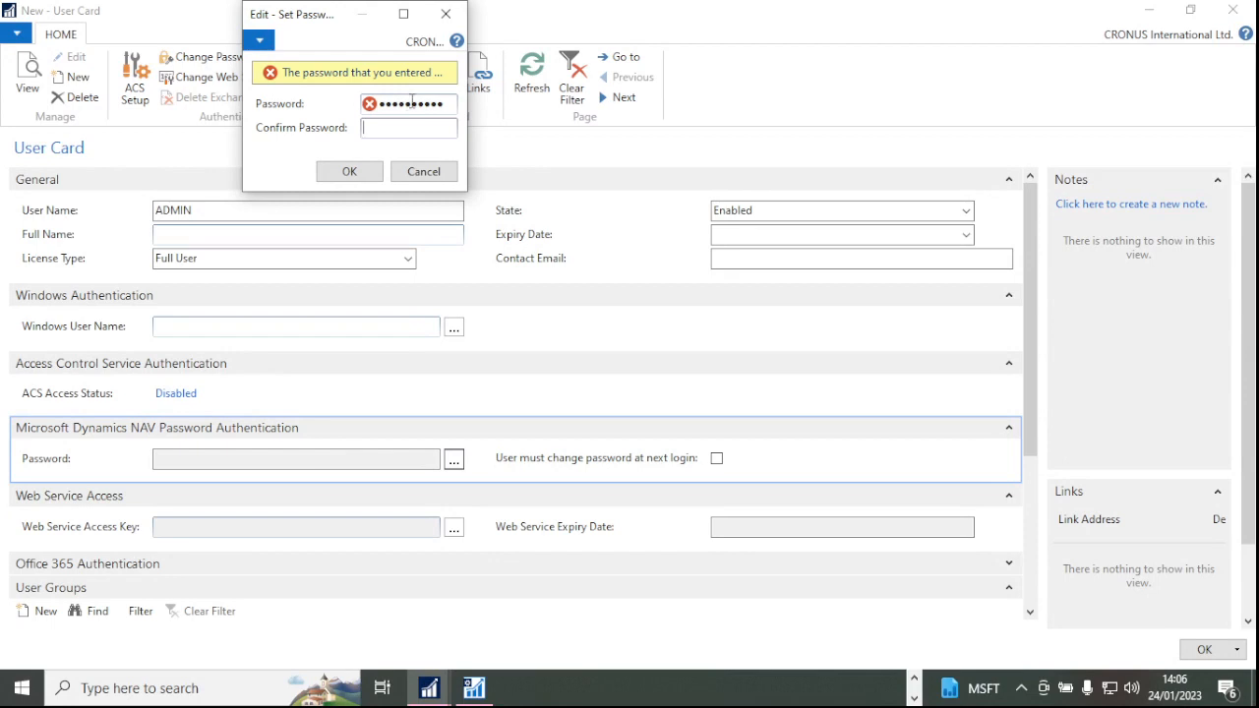
click(413, 102)
double_click(421, 103)
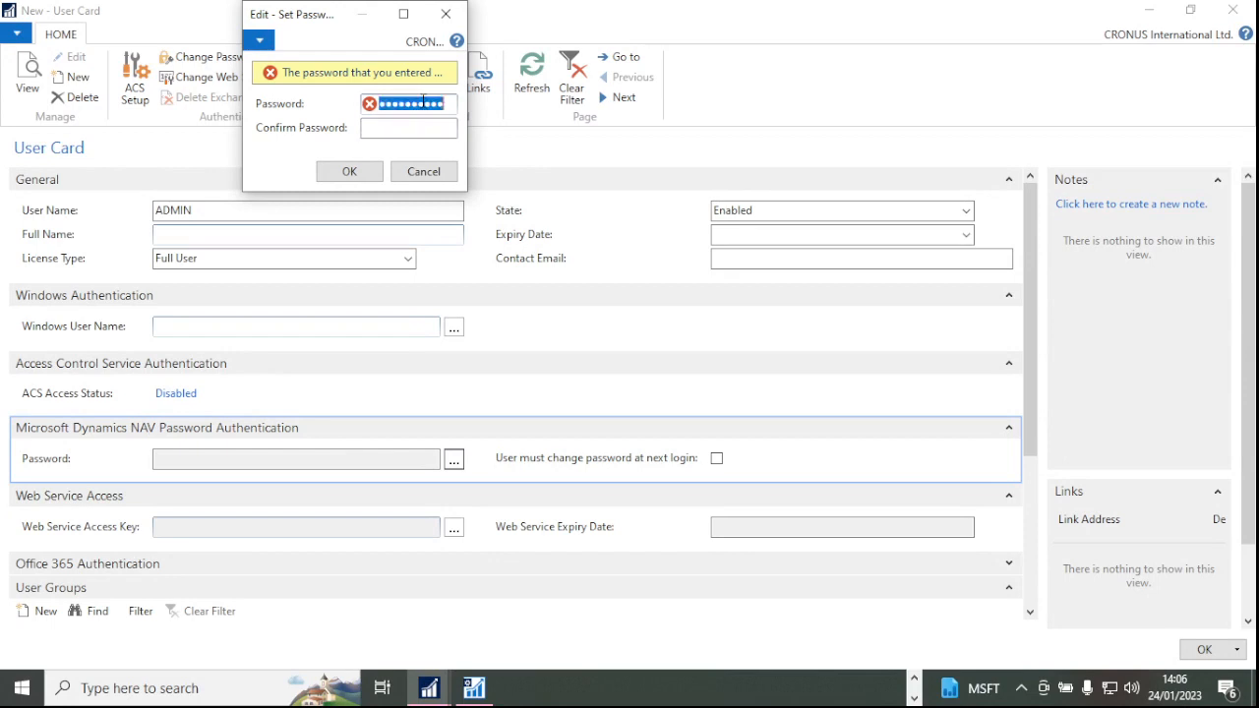
key(BackSpace)
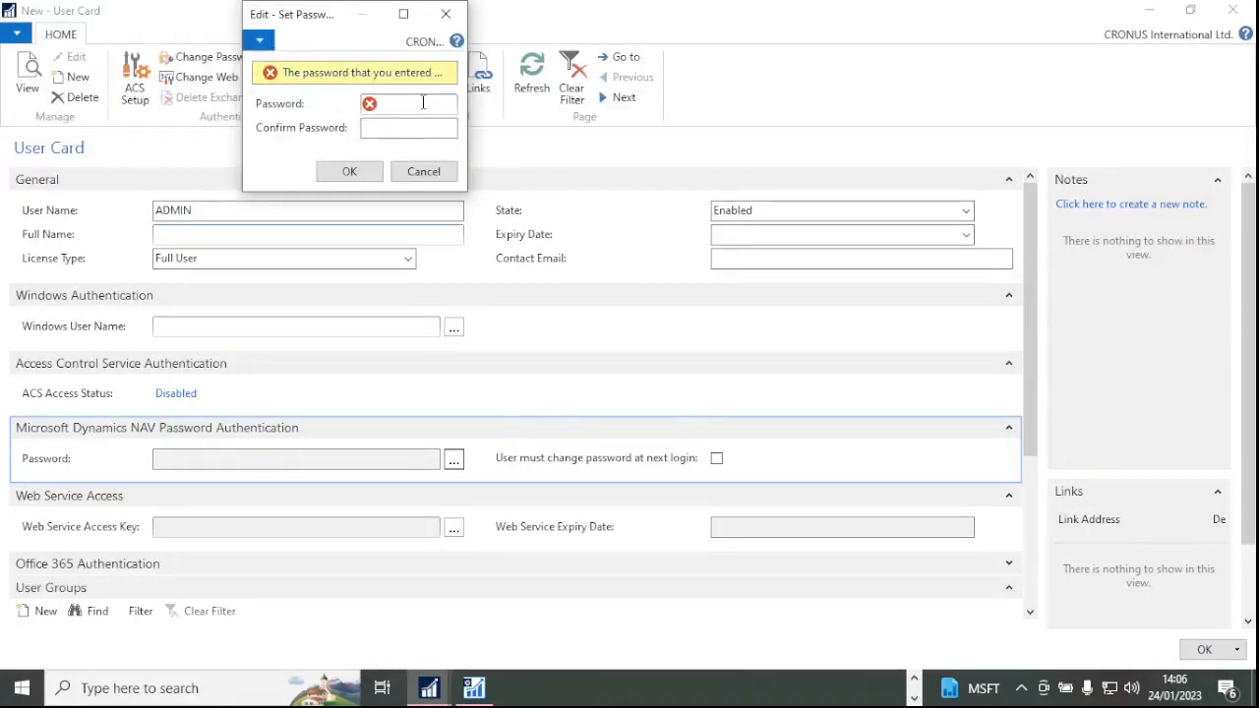
text(12)
Enter a matching confirmation password, correcting the mismatch, and confirm the dialog.
click(427, 130)
text(•)
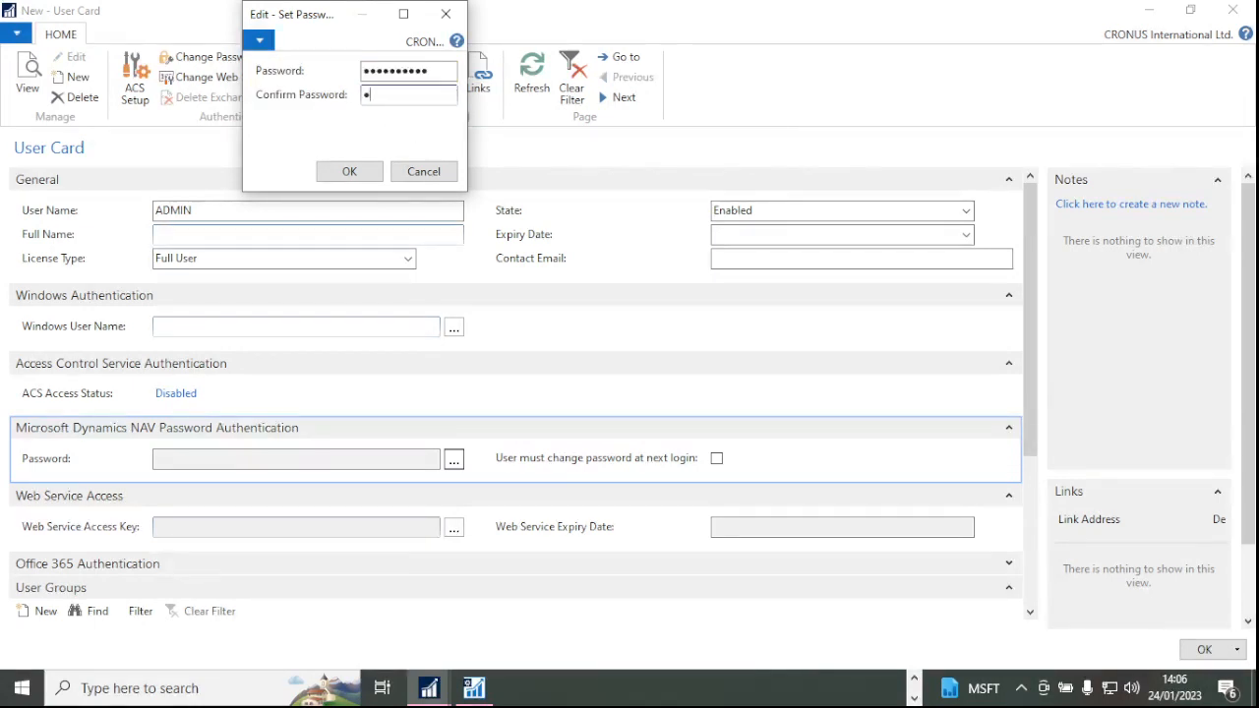
text(•••••••••)
key(Tab)
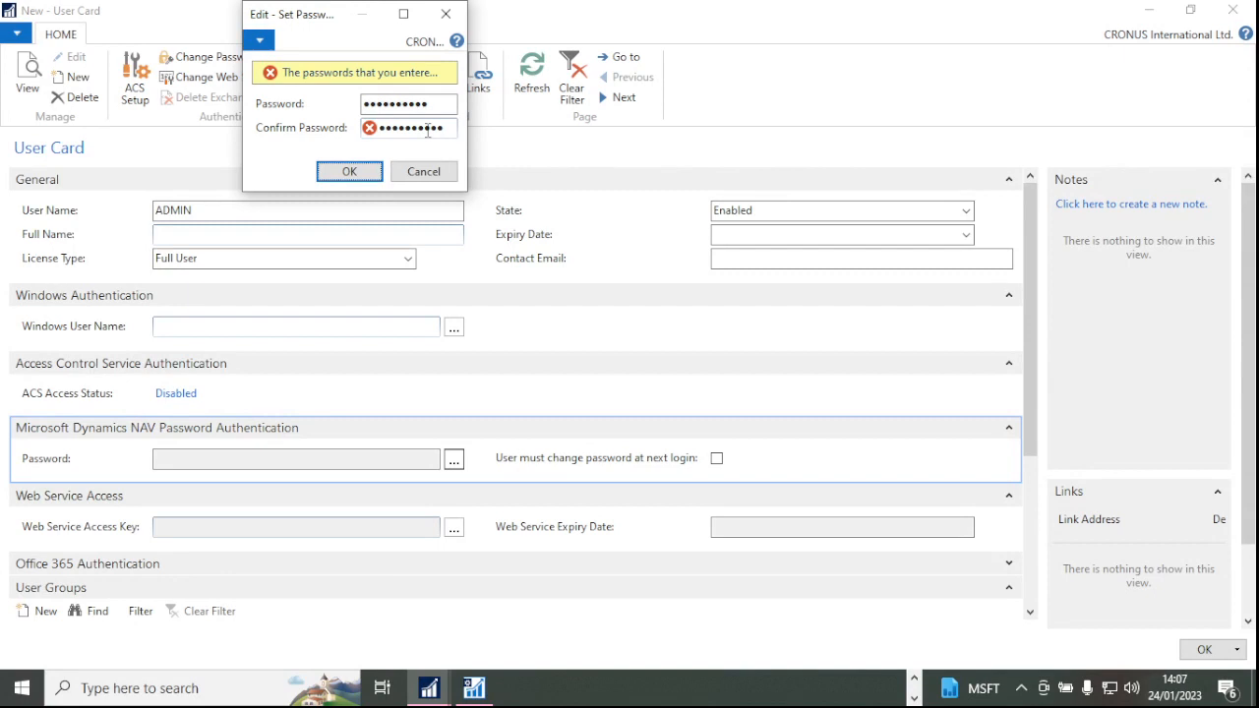
drag(444, 128, 334, 127)
key(BackSpace)
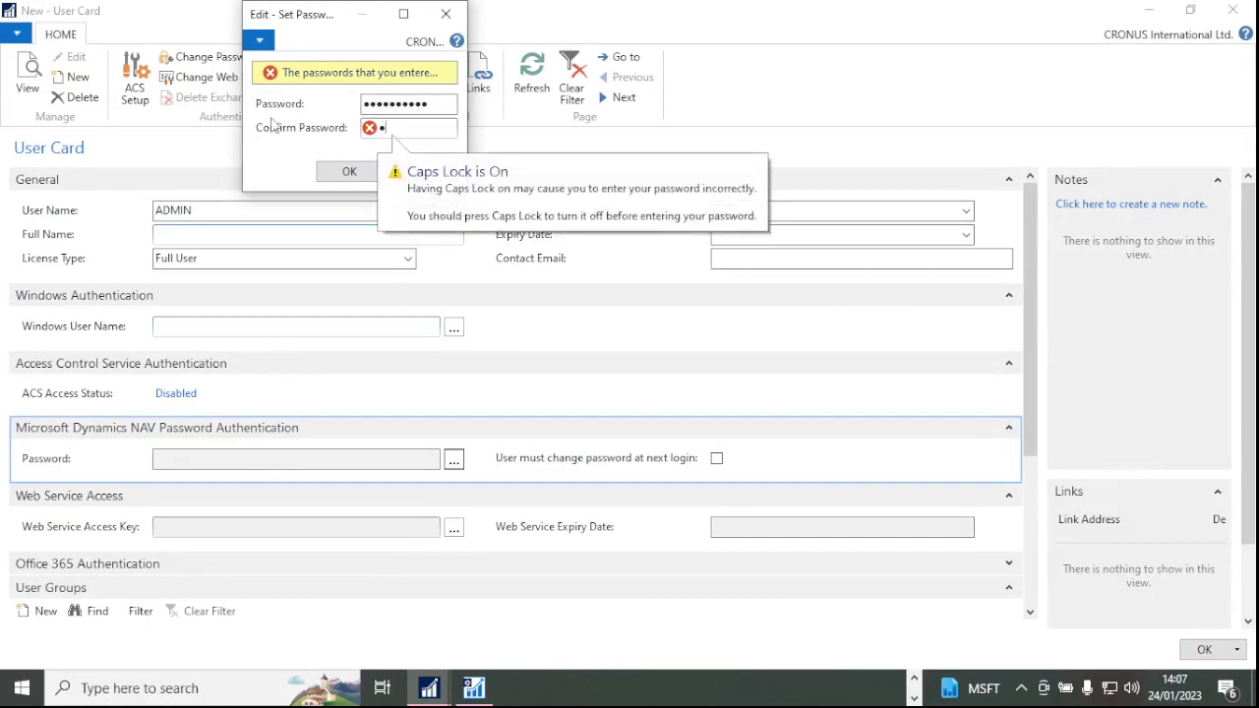
text(A)
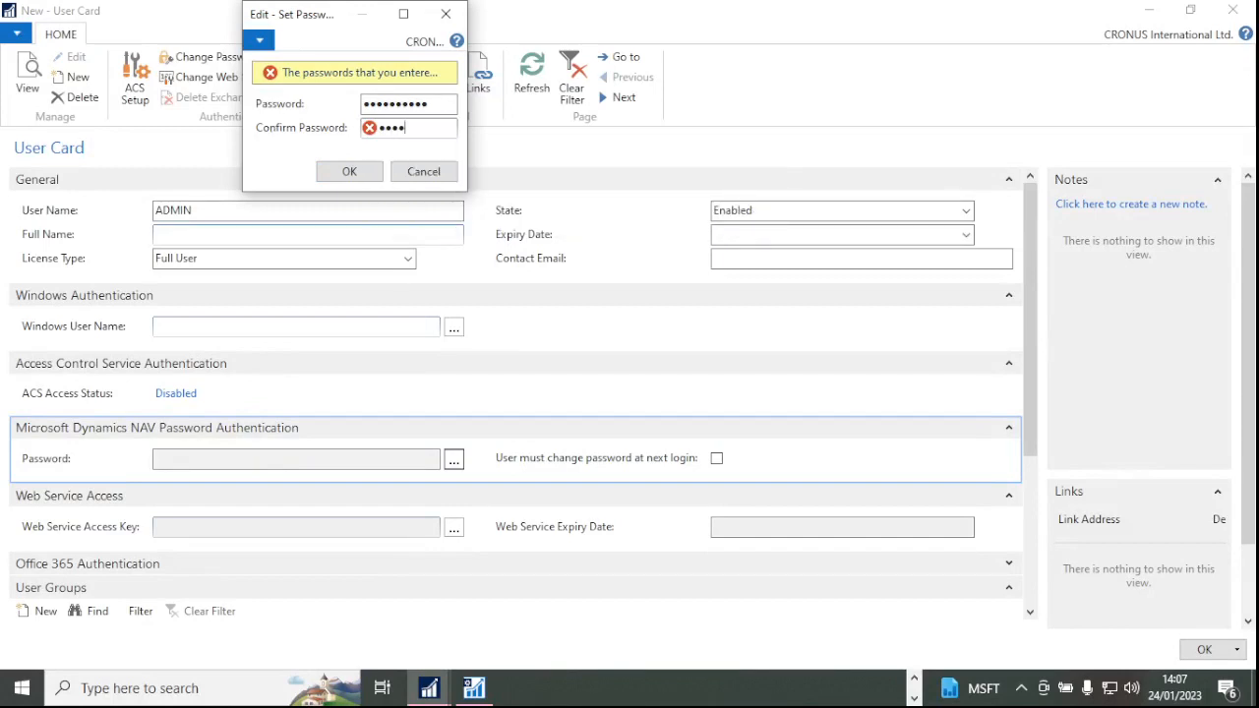
text(aa)
click(350, 172)
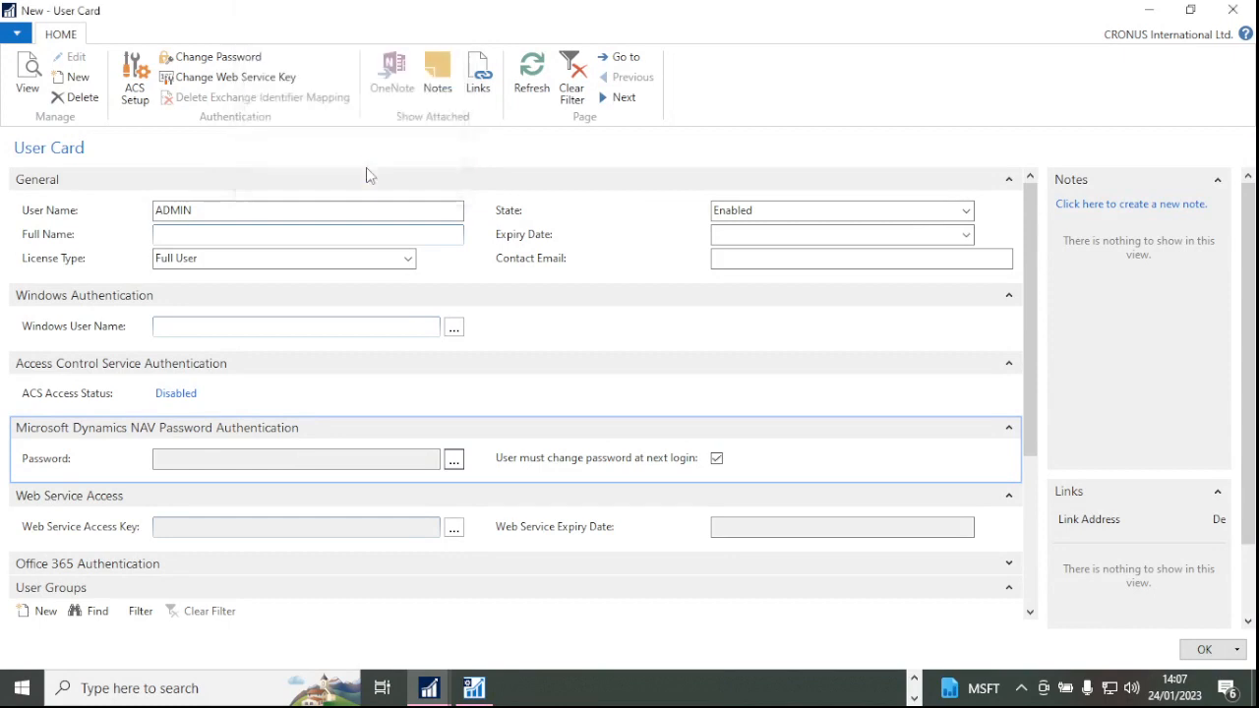
Add the D365 FULL ACCESS user group to ADMIN and close the user card with OK.
scroll(430, 402, down, 3)
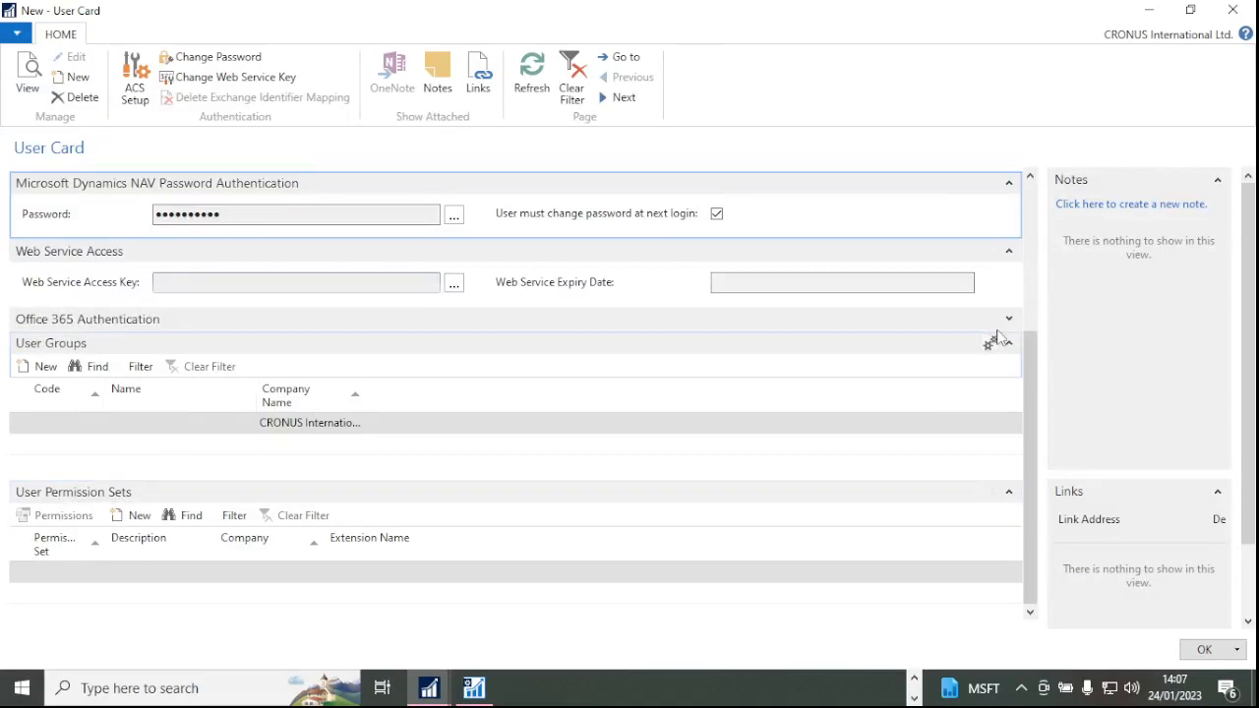
click(163, 426)
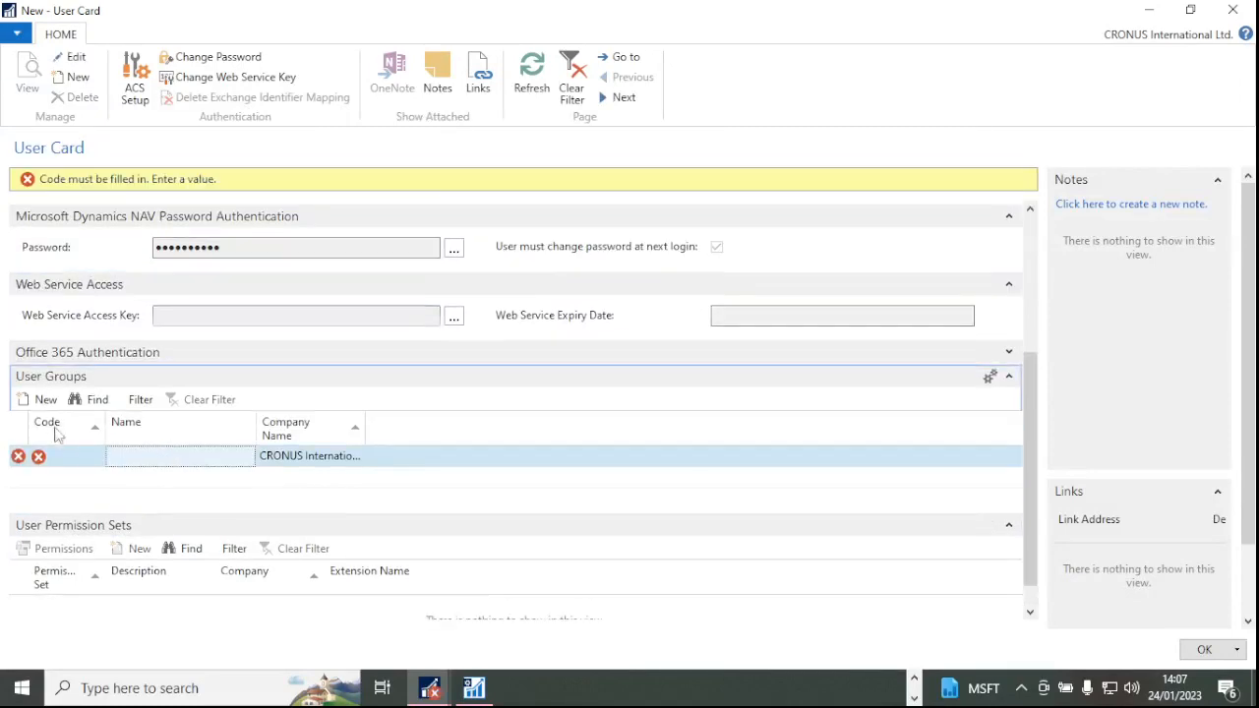
click(61, 456)
click(96, 457)
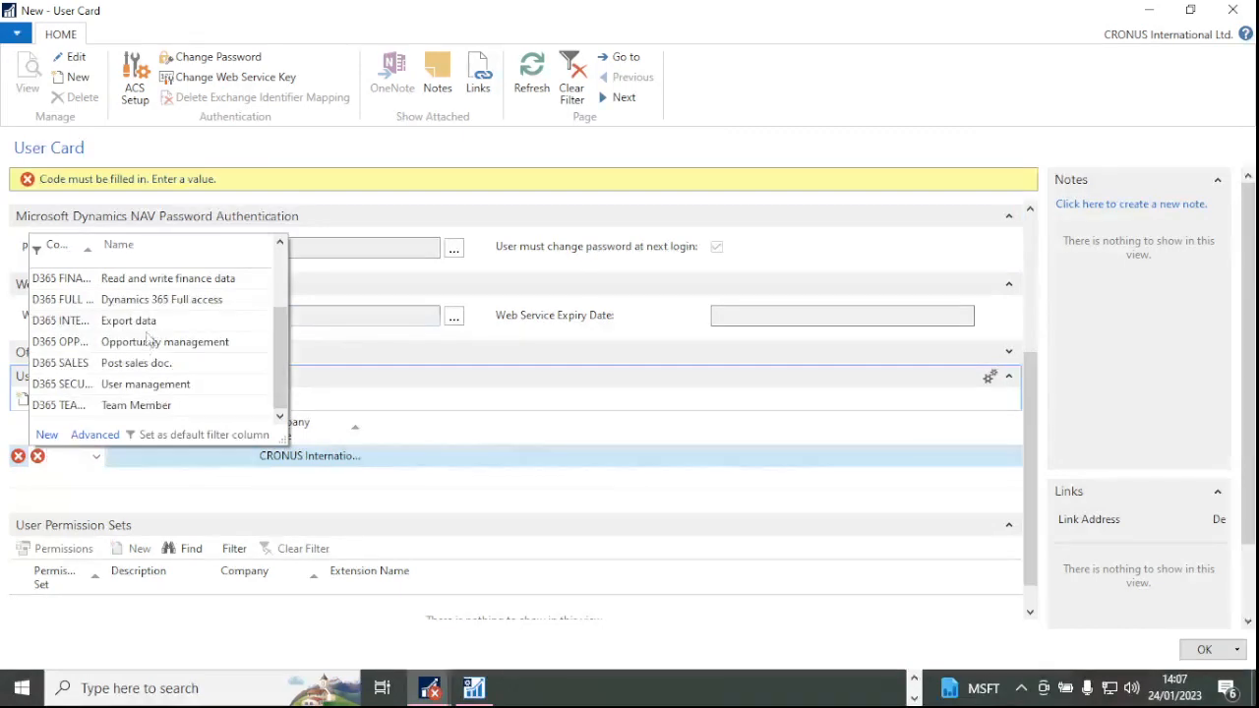
click(149, 307)
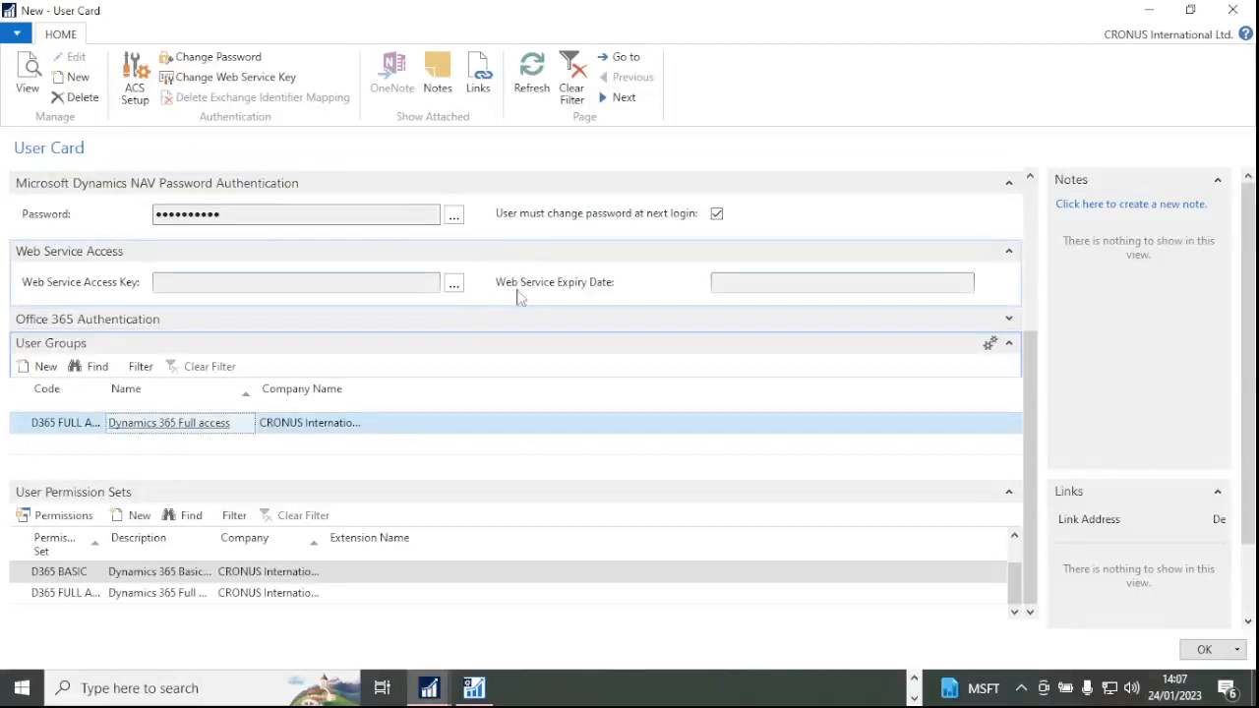
click(1206, 650)
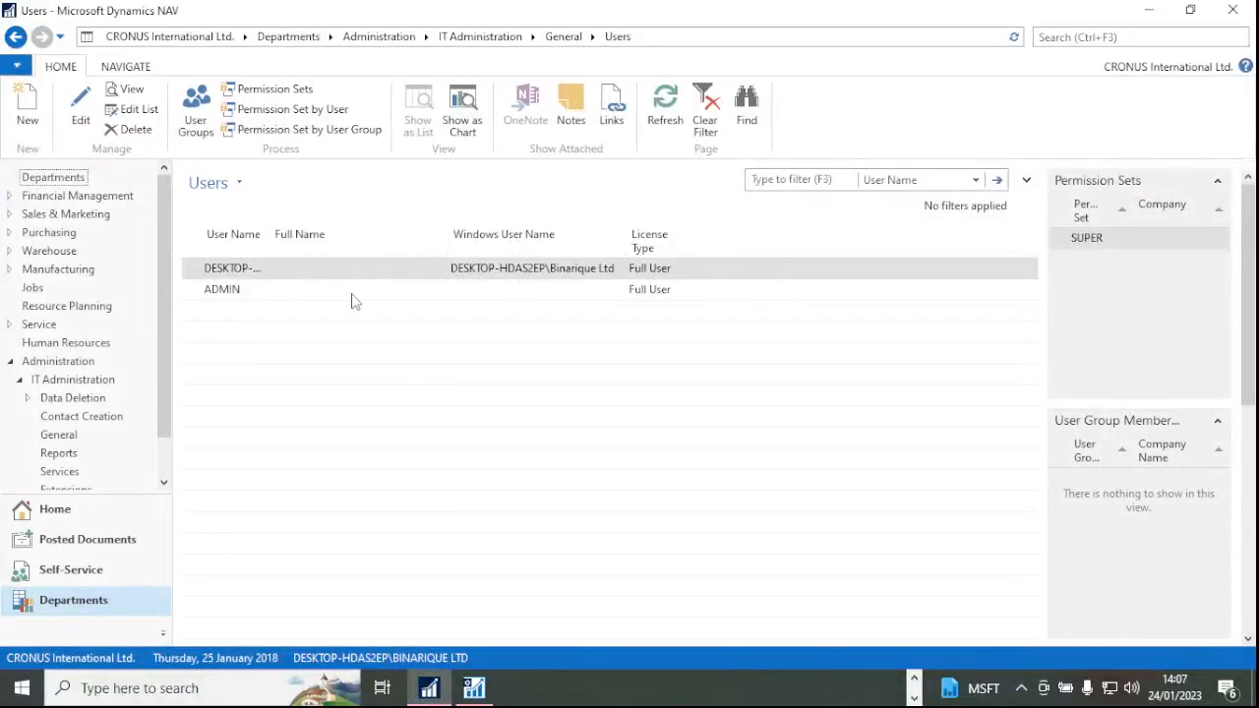
Edit the DynamicsNAV100 instance and set its Credential Type to NavUserPassword.
click(476, 688)
drag(405, 26, 411, 103)
click(69, 205)
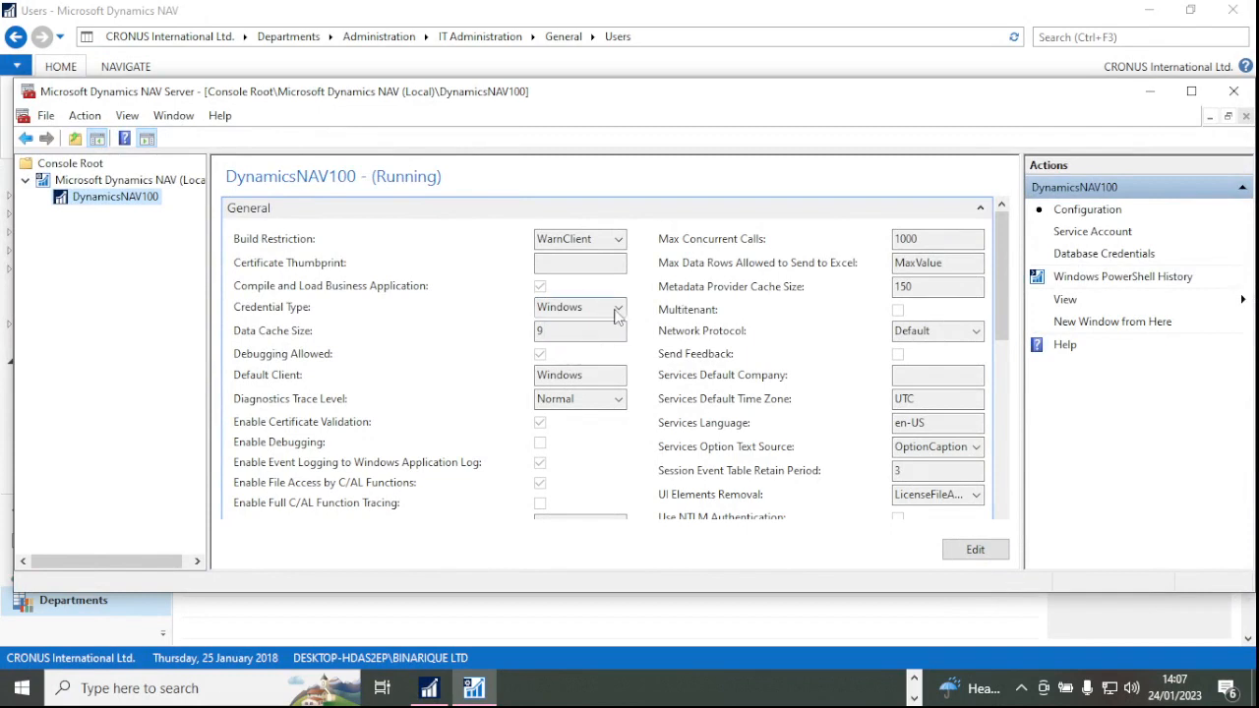
click(985, 556)
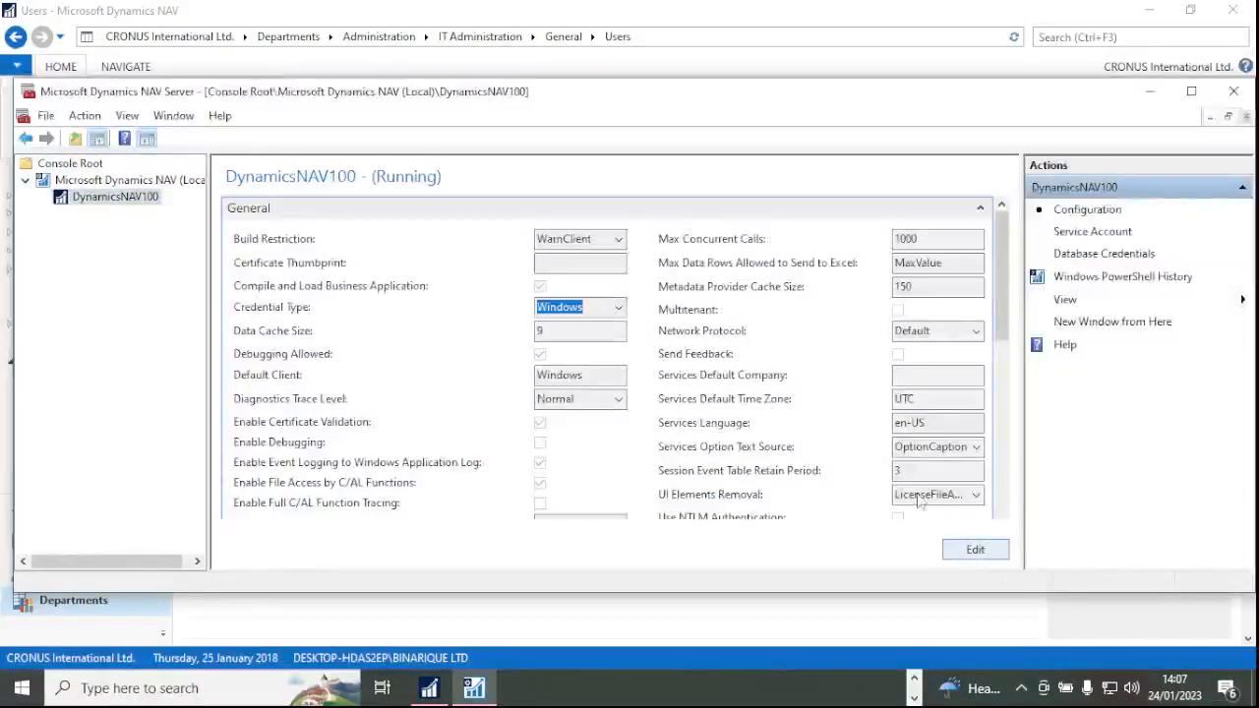
click(617, 308)
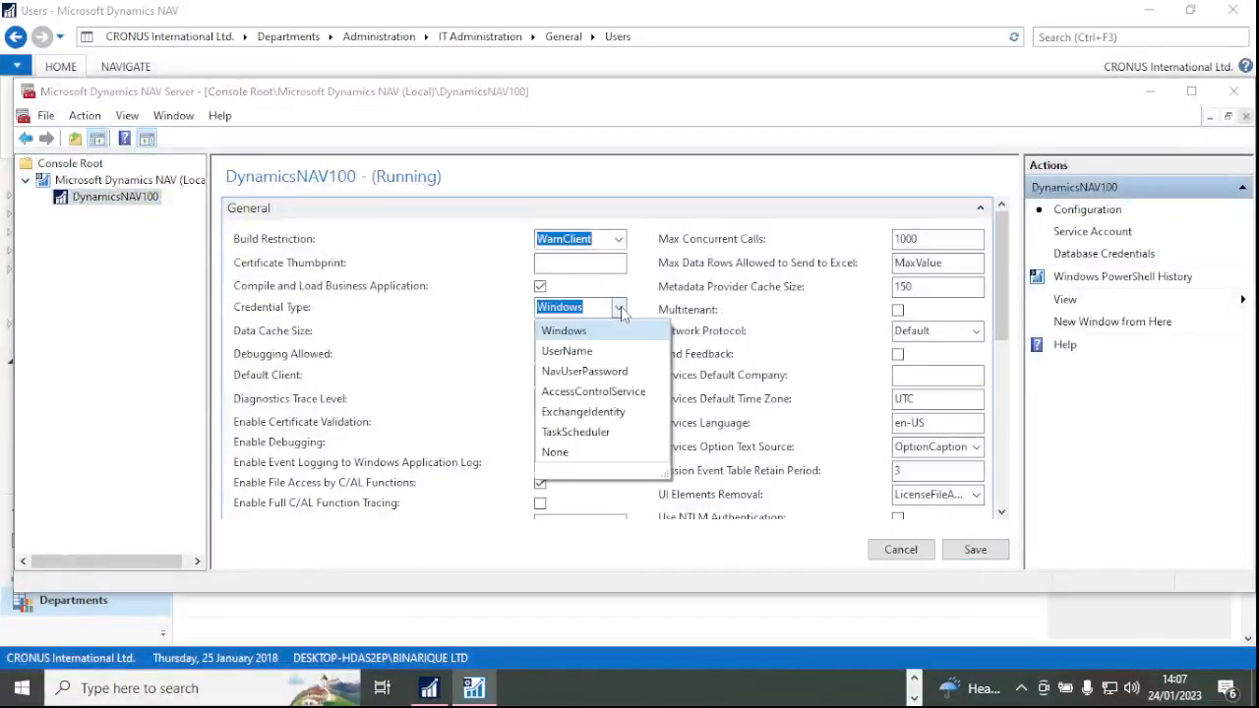
click(586, 372)
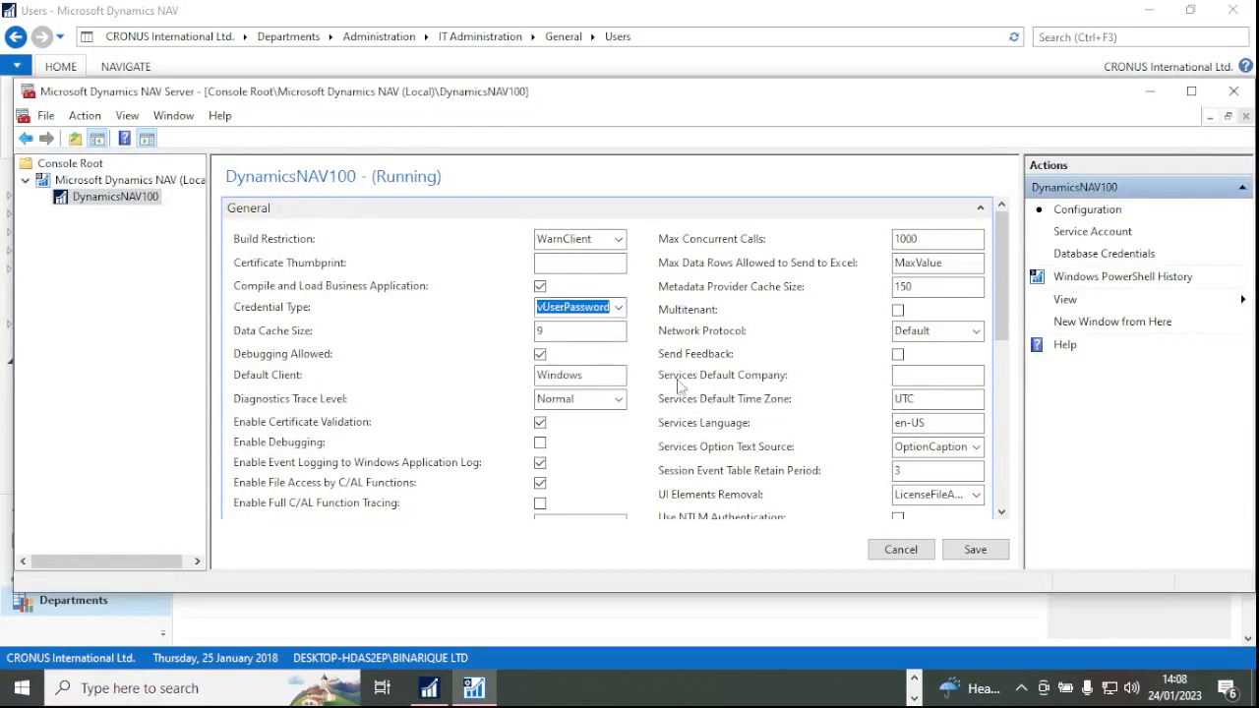
click(619, 310)
click(619, 310)
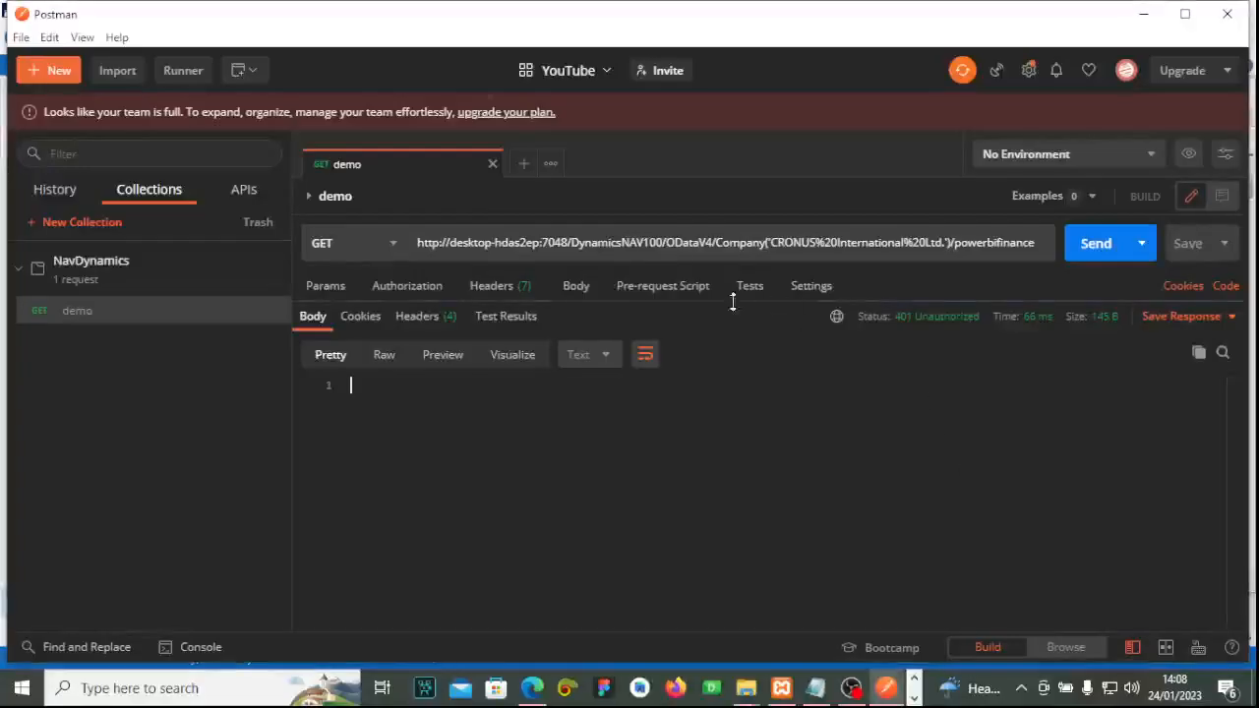
Switch the Postman demo request's authorization type to Basic Auth.
click(503, 287)
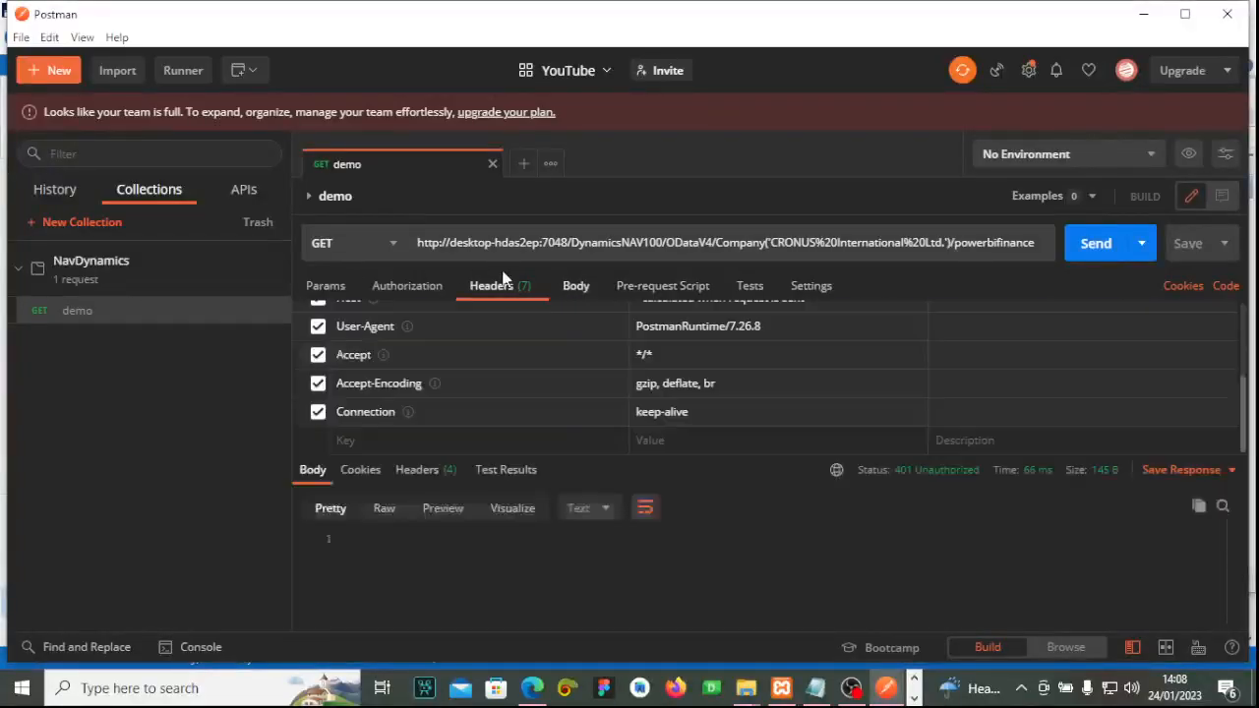
click(433, 288)
click(423, 352)
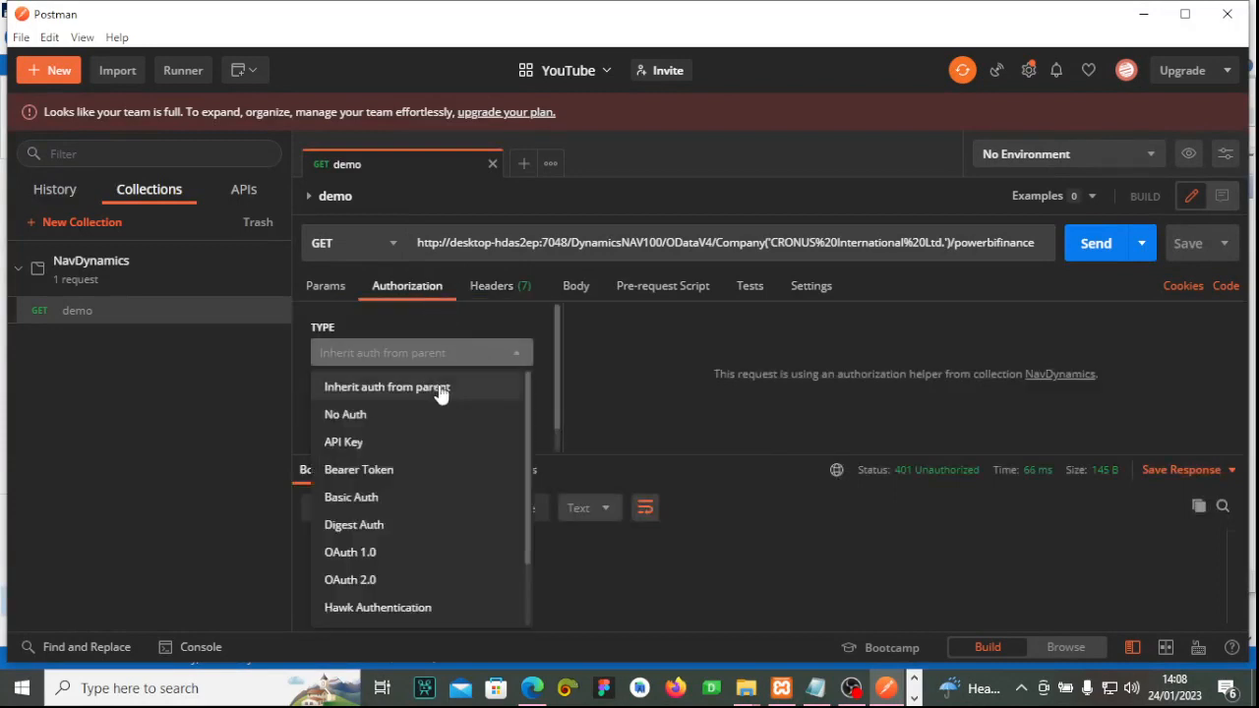
click(386, 498)
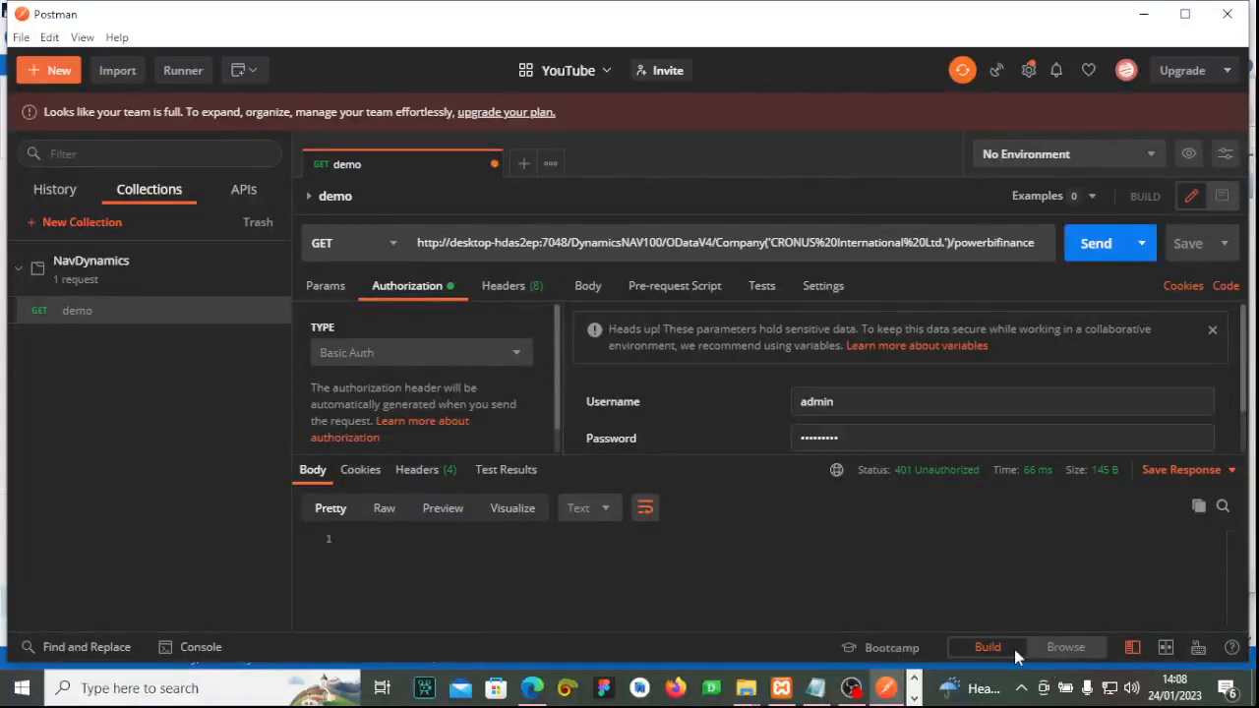
click(913, 698)
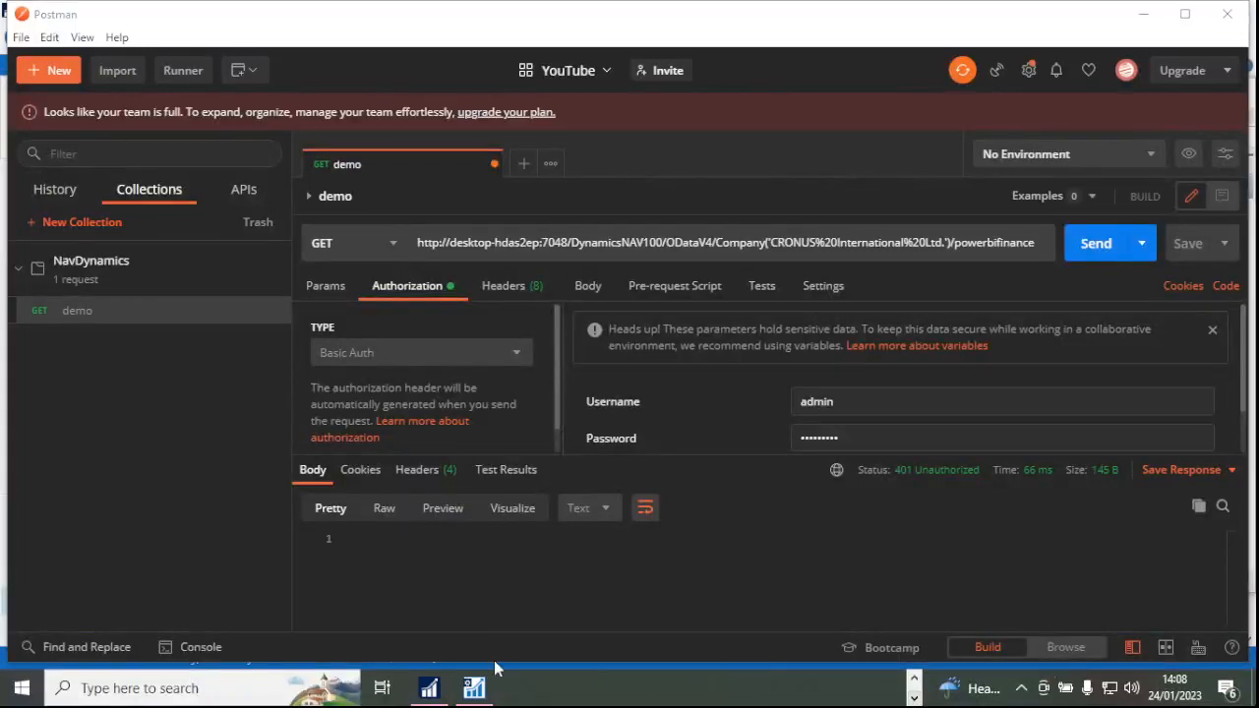
click(429, 688)
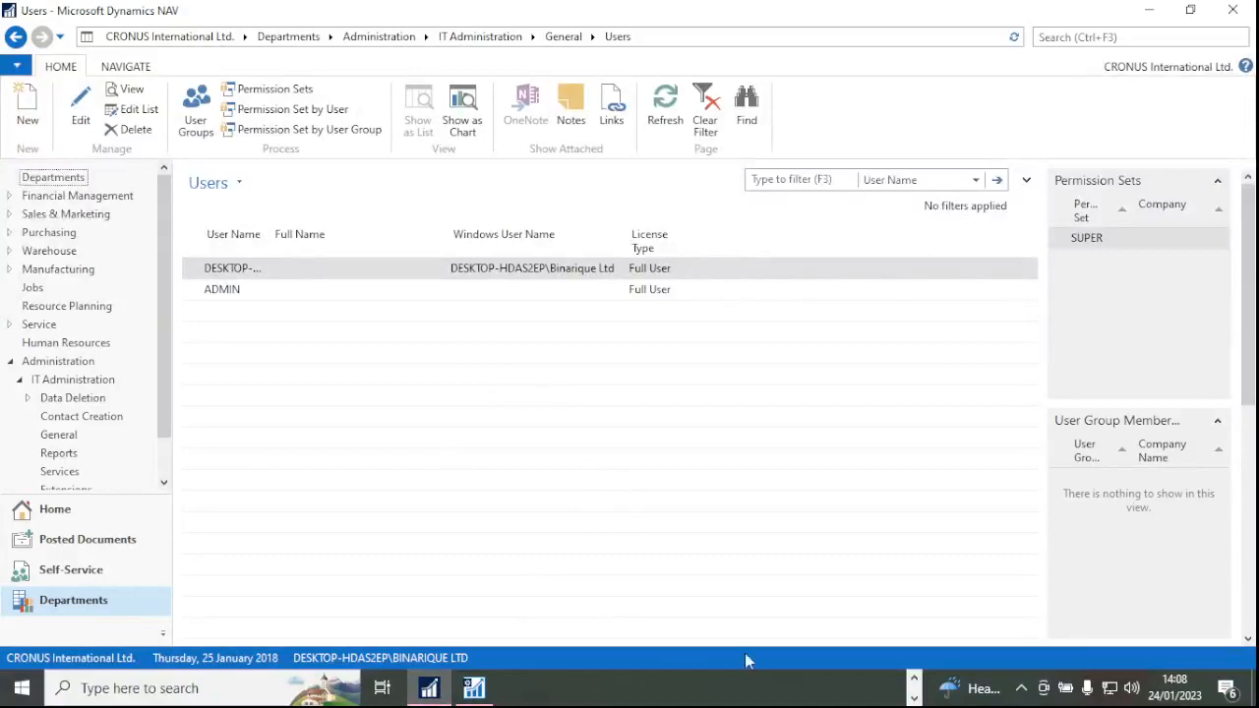
Save the NavUserPassword setting, accept the restart notice, and select DynamicsNAV100 in the instance list.
click(474, 688)
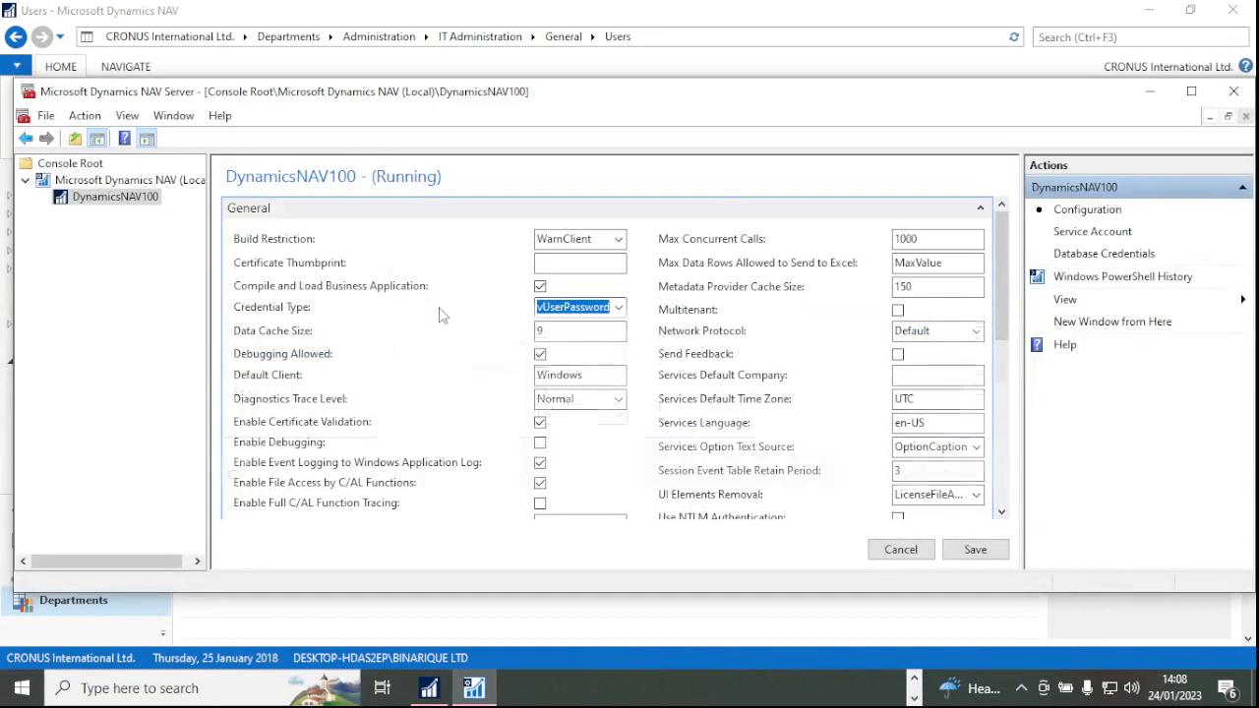
scroll(442, 325, down, 2)
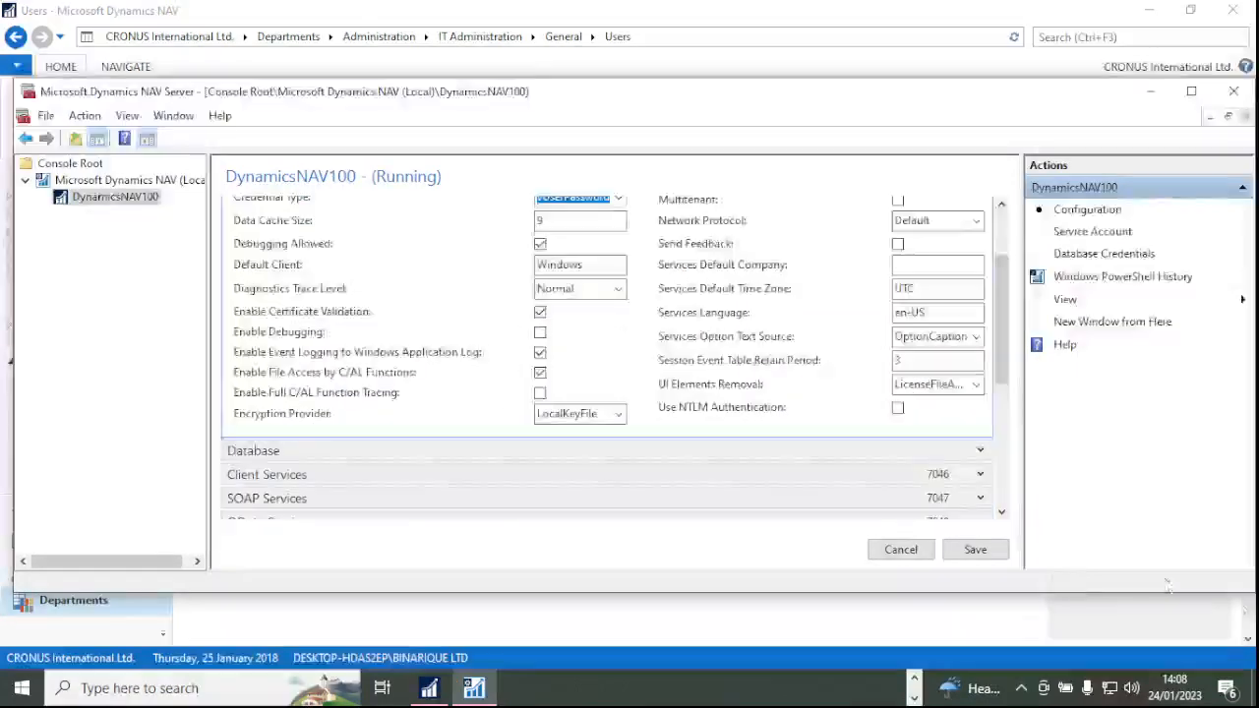
click(982, 553)
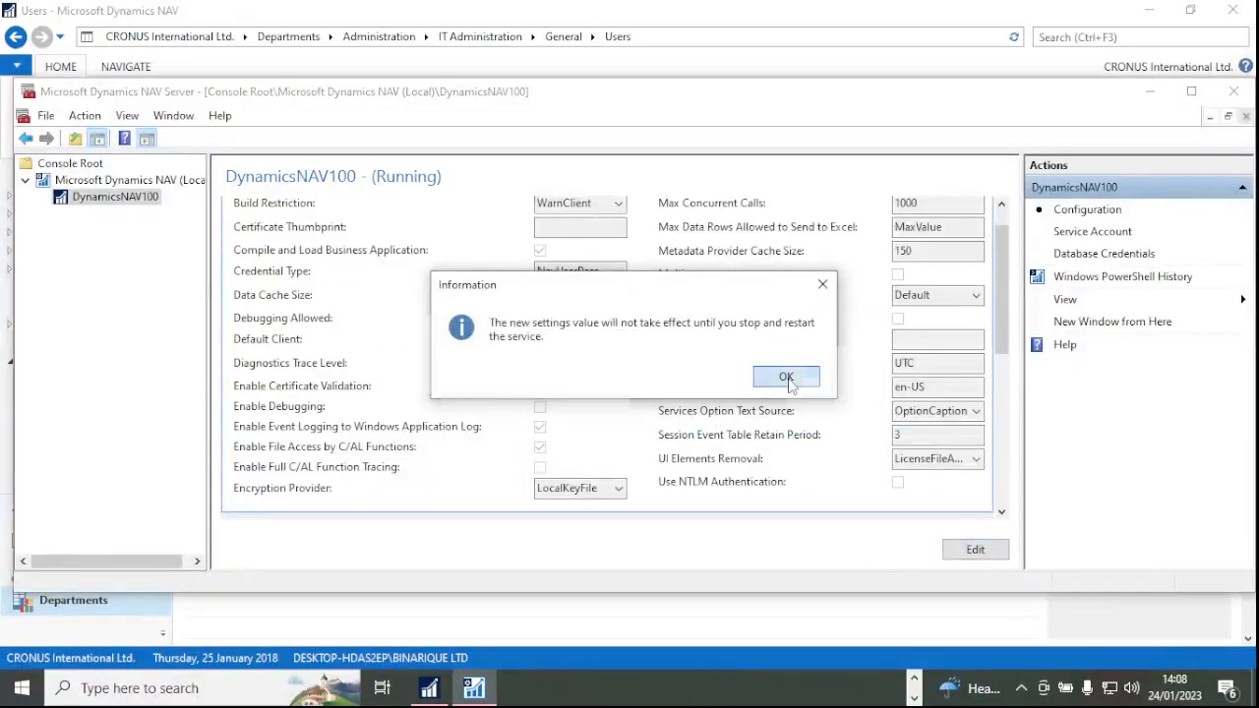
click(786, 378)
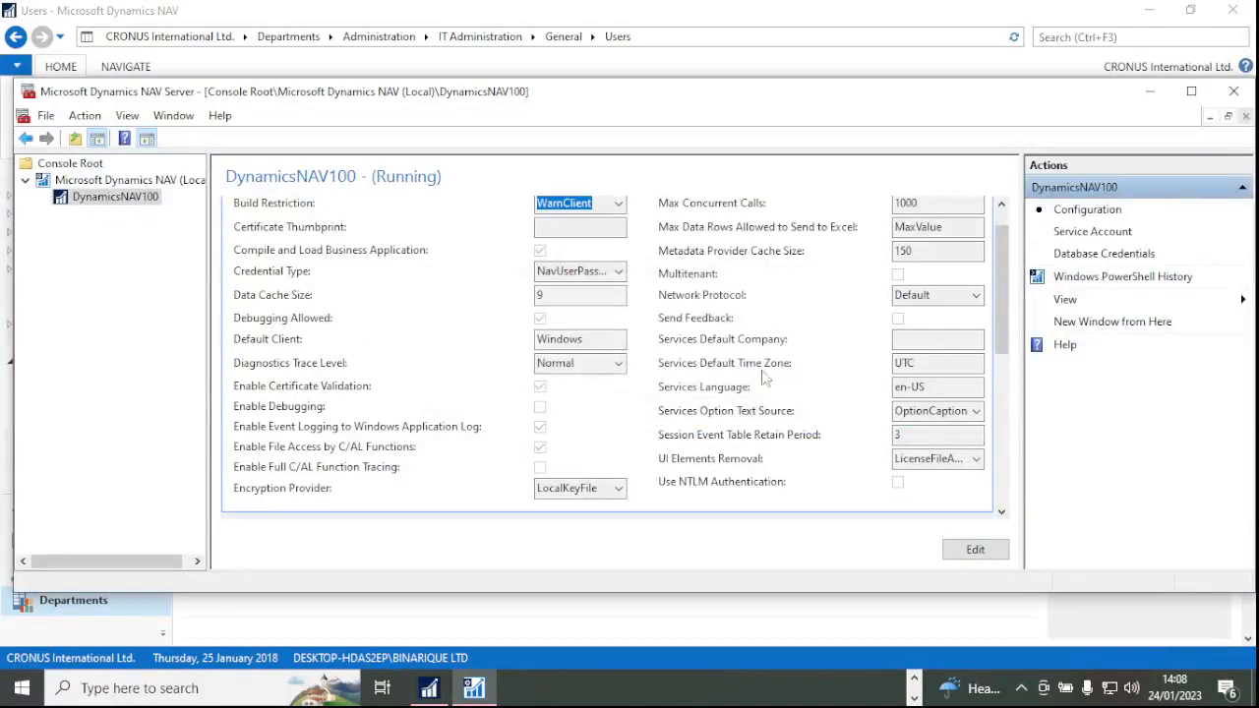
click(91, 200)
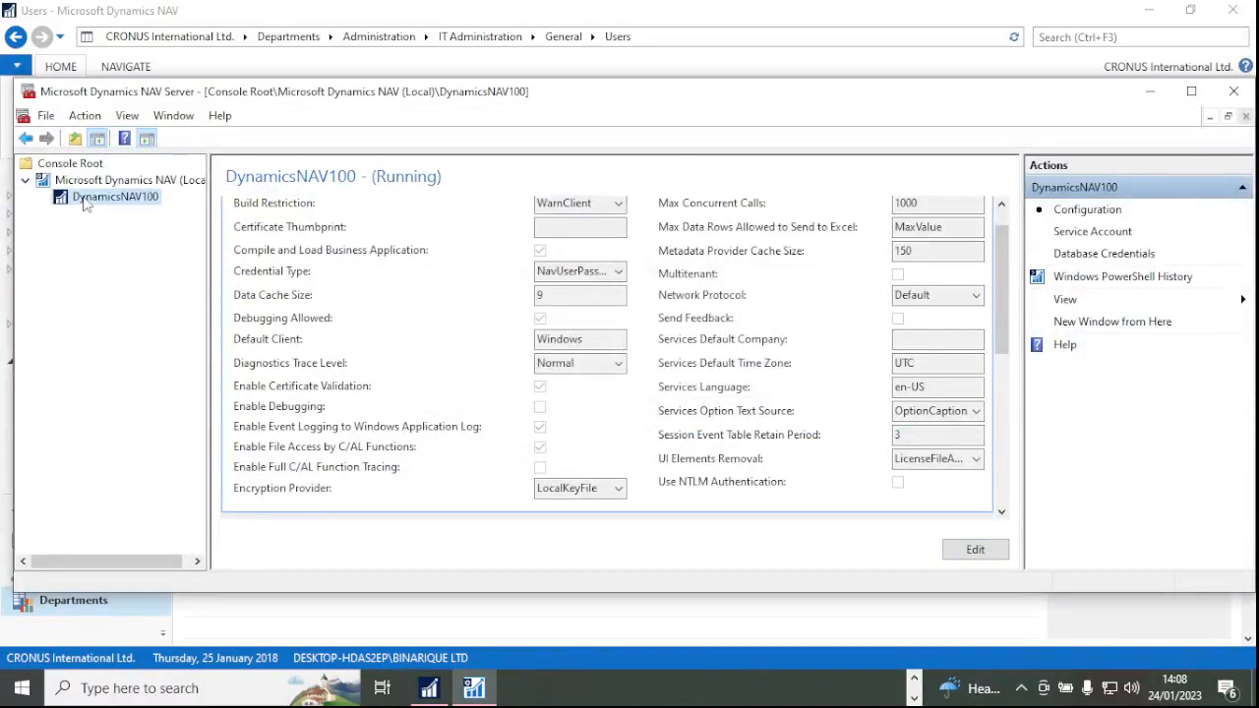
click(140, 181)
click(273, 187)
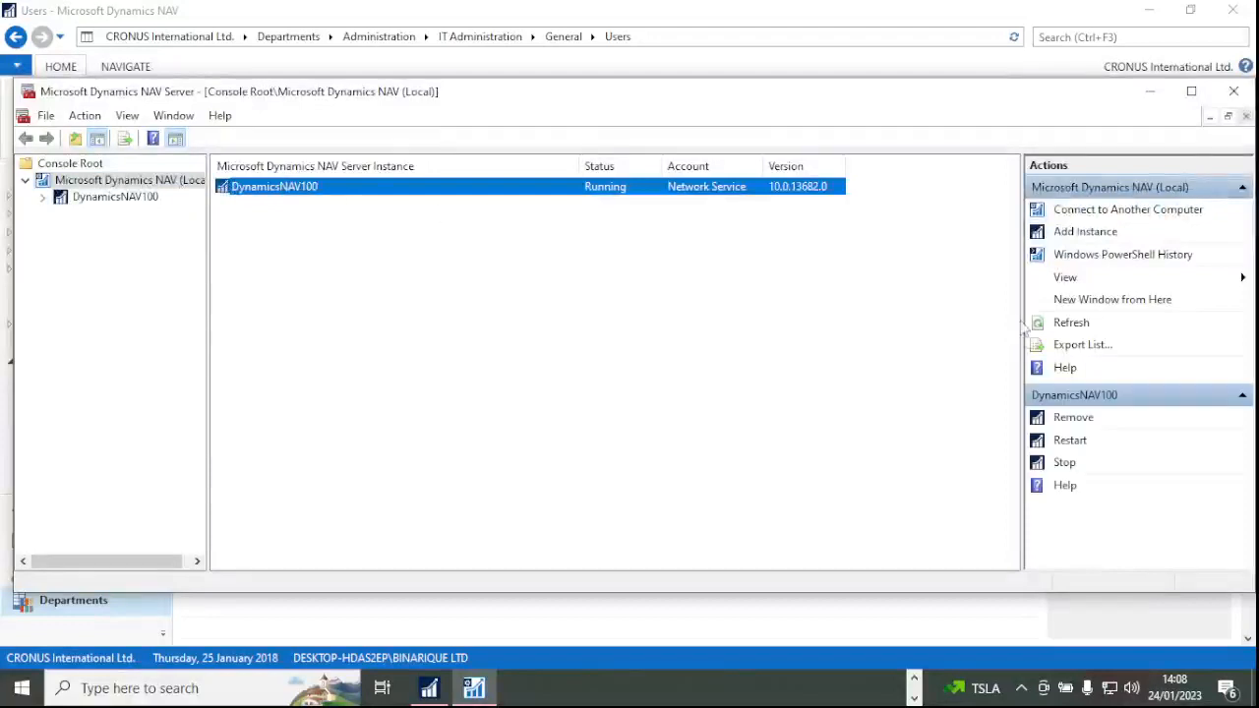
Restart DynamicsNAV100, confirm it, and dismiss the 'Cannot start the service' error.
click(1080, 441)
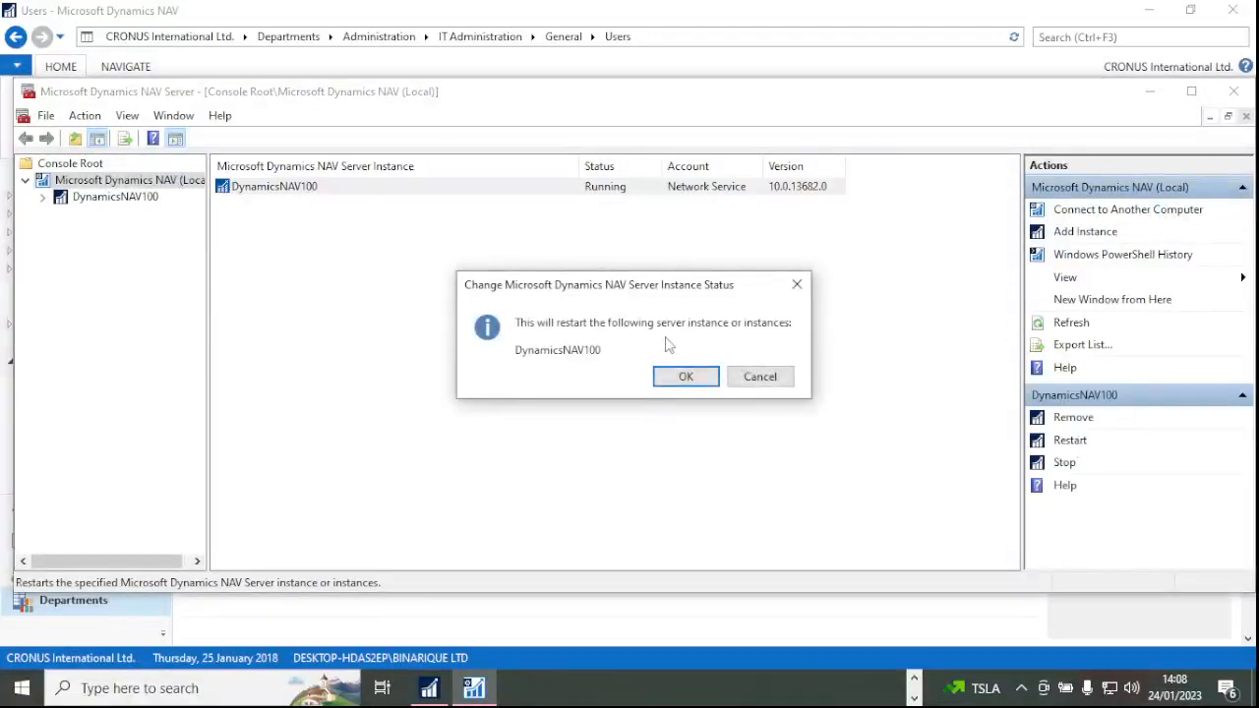
click(683, 376)
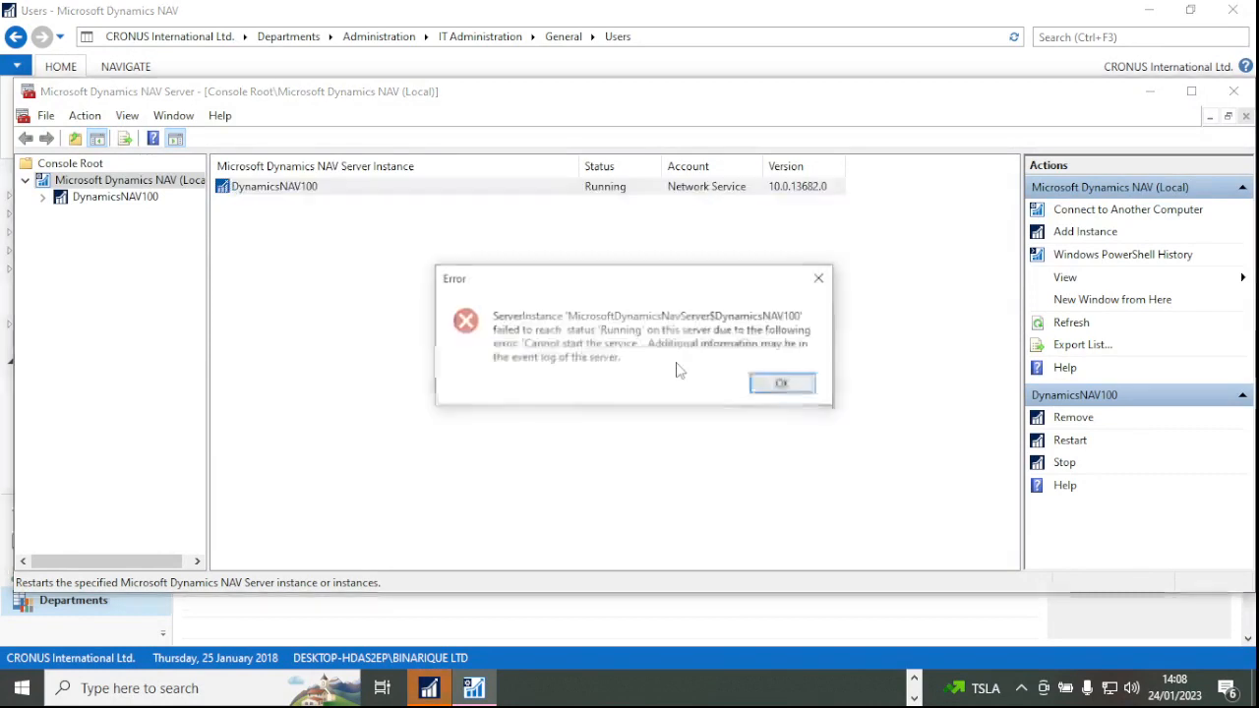
drag(683, 289, 524, 263)
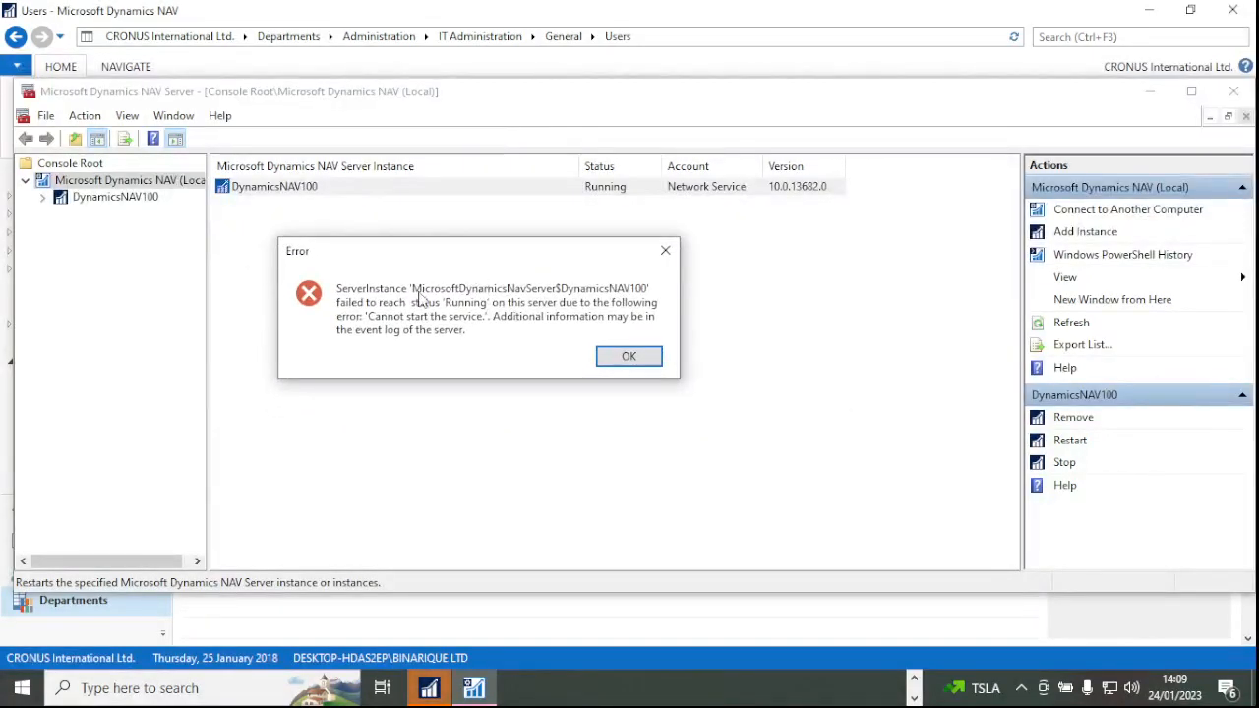
mouse_move(501, 262)
mouse_down()
mouse_move(465, 248)
mouse_move(768, 239)
mouse_move(489, 247)
mouse_up()
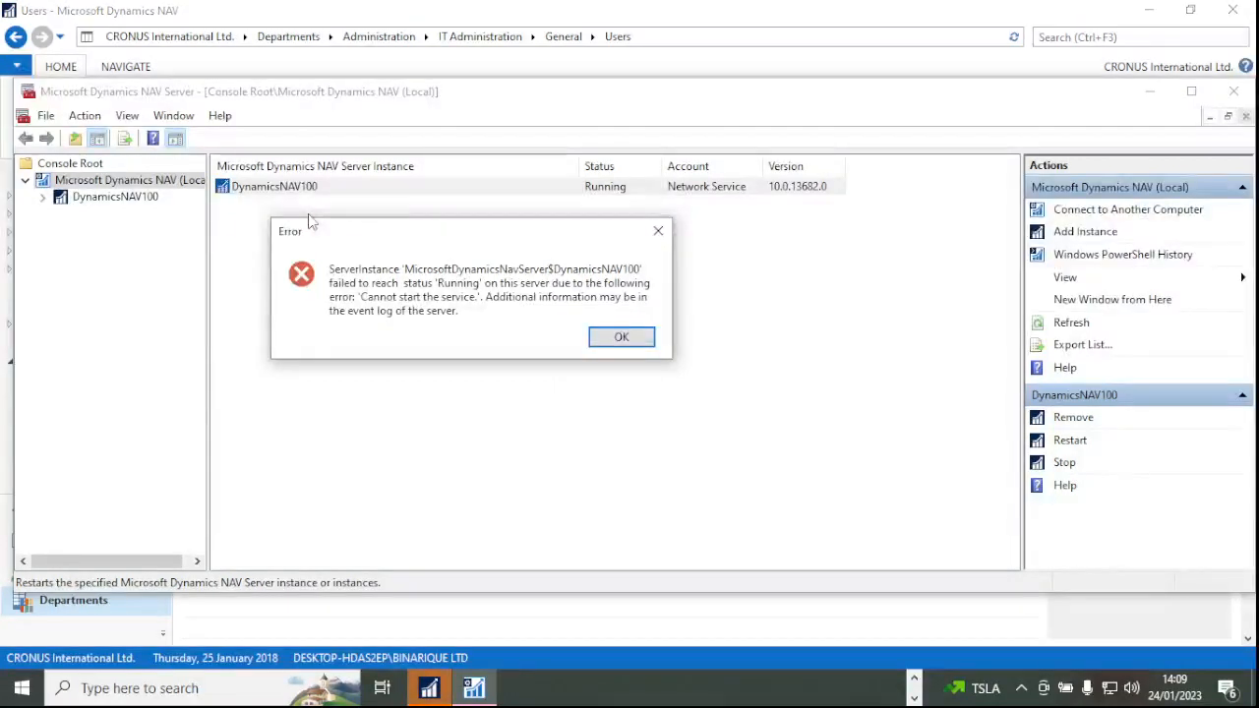
click(621, 337)
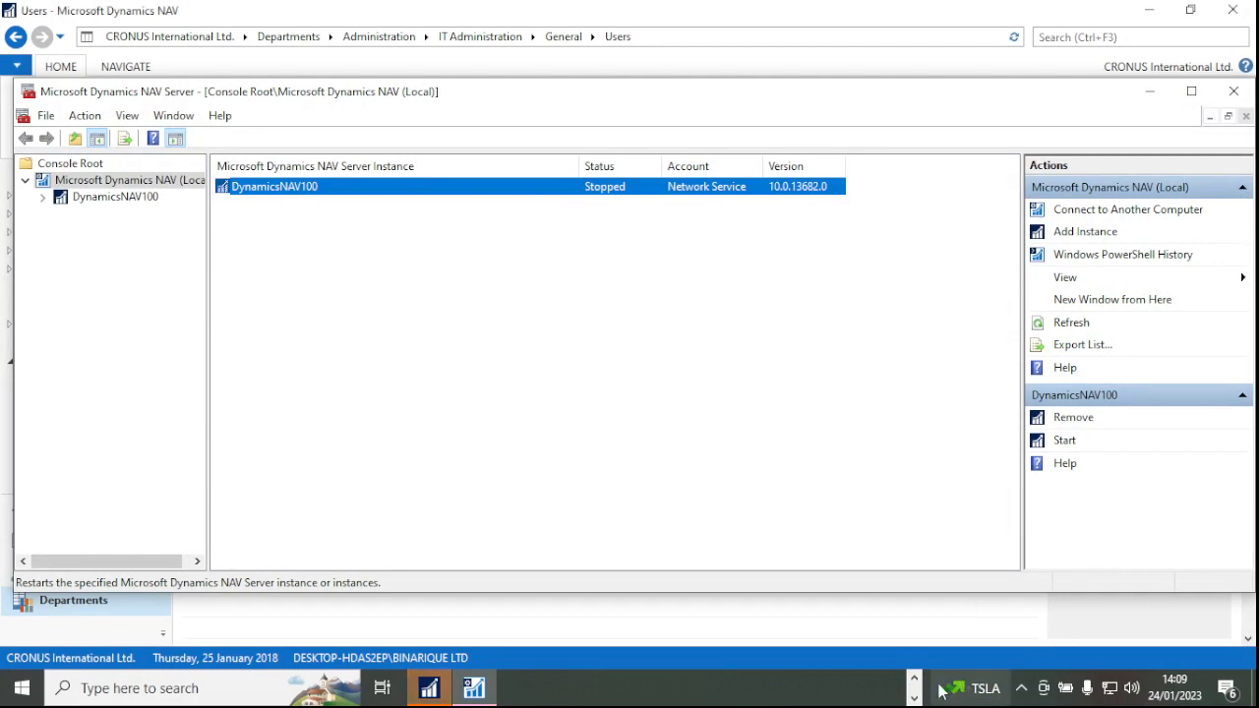
click(388, 355)
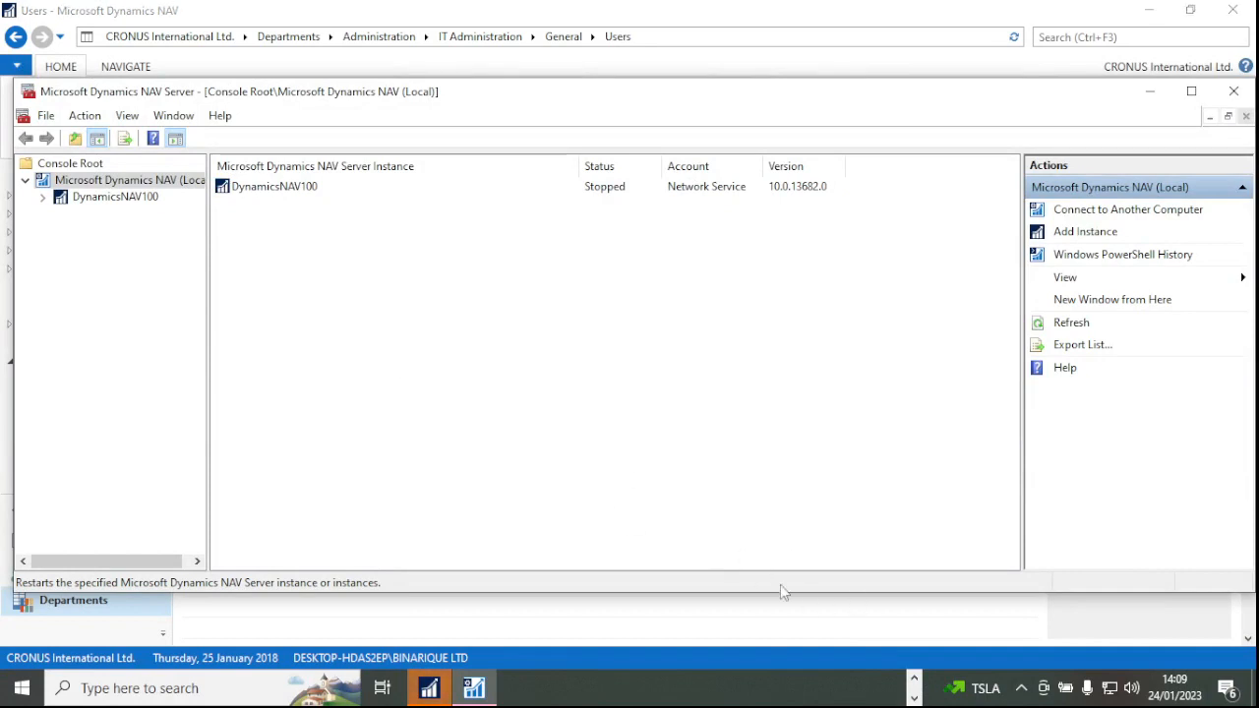
click(914, 683)
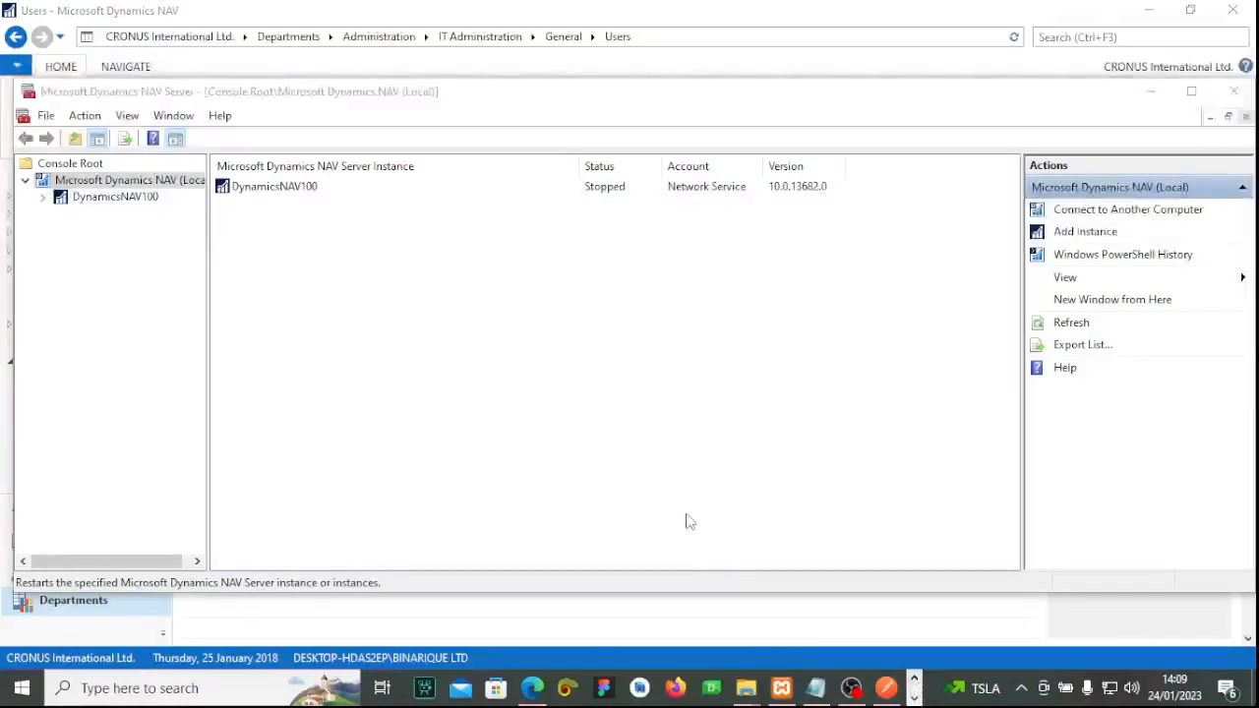
click(596, 362)
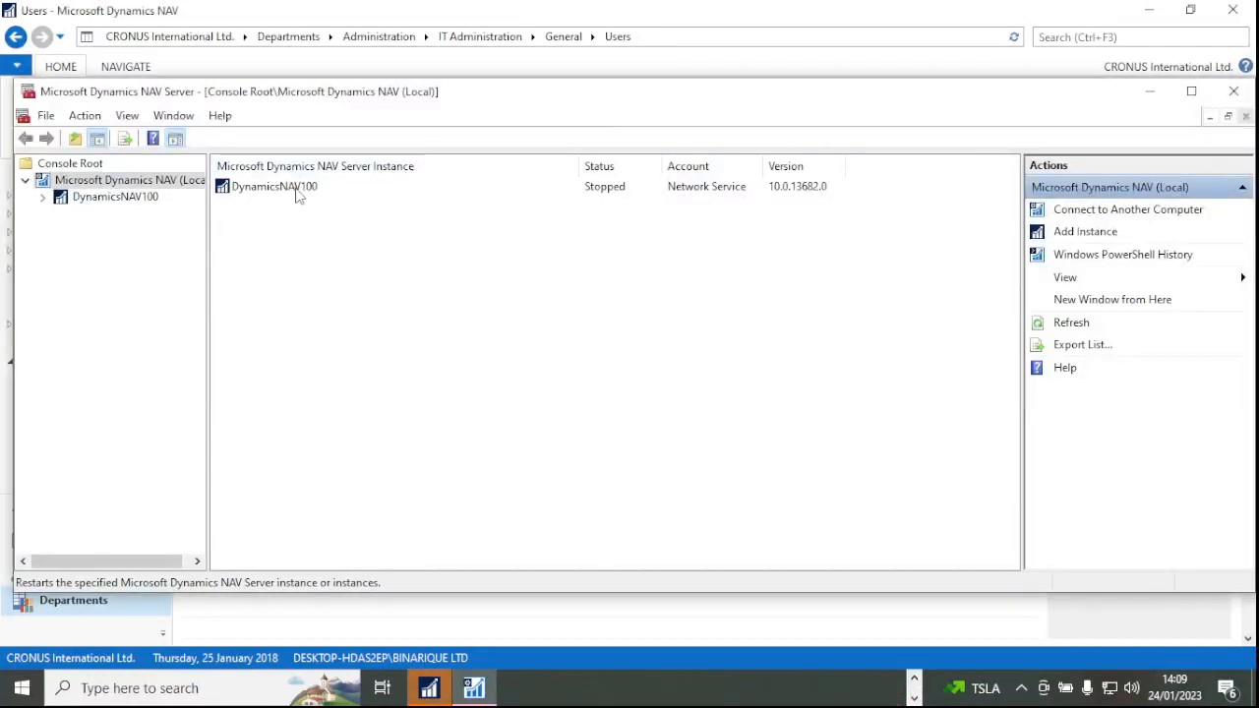
click(145, 198)
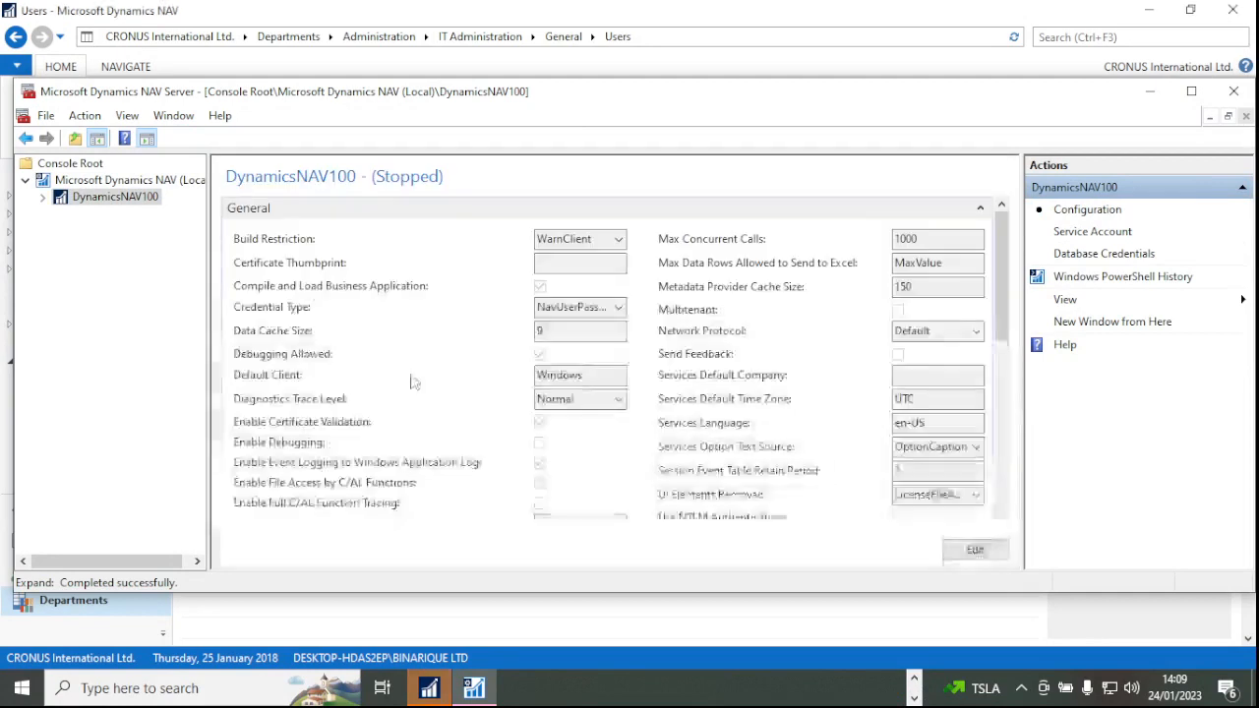
click(566, 263)
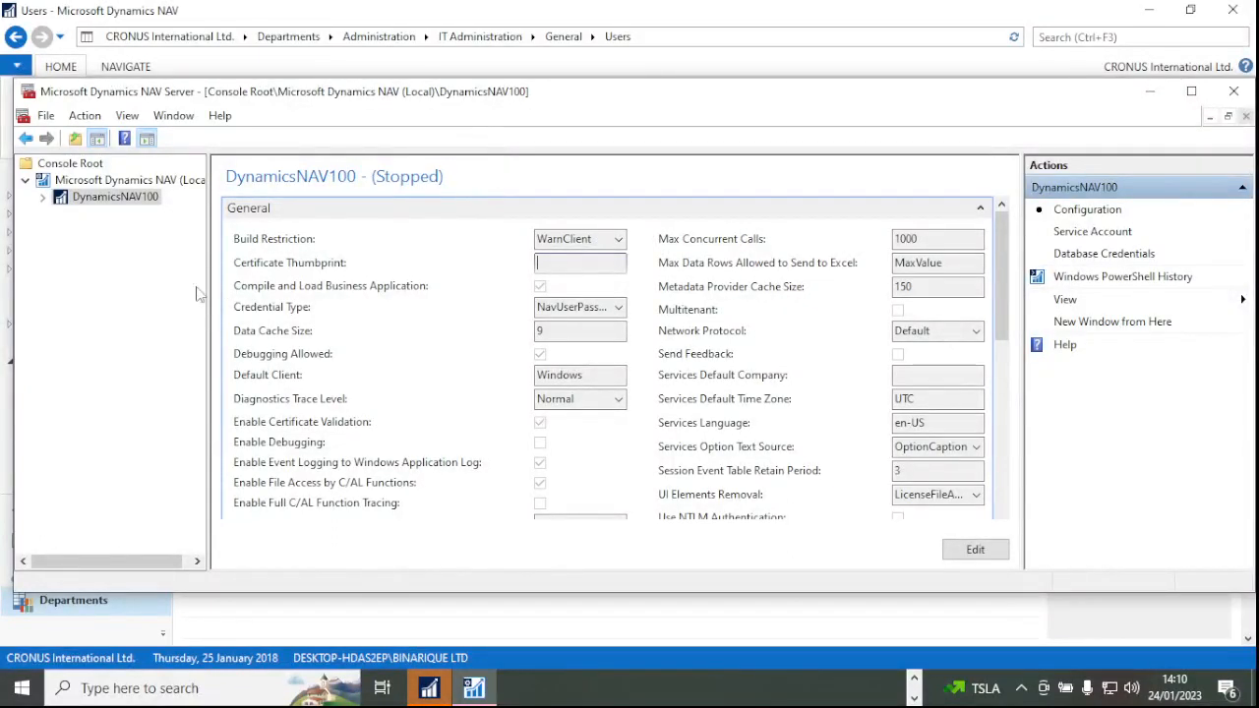
click(914, 680)
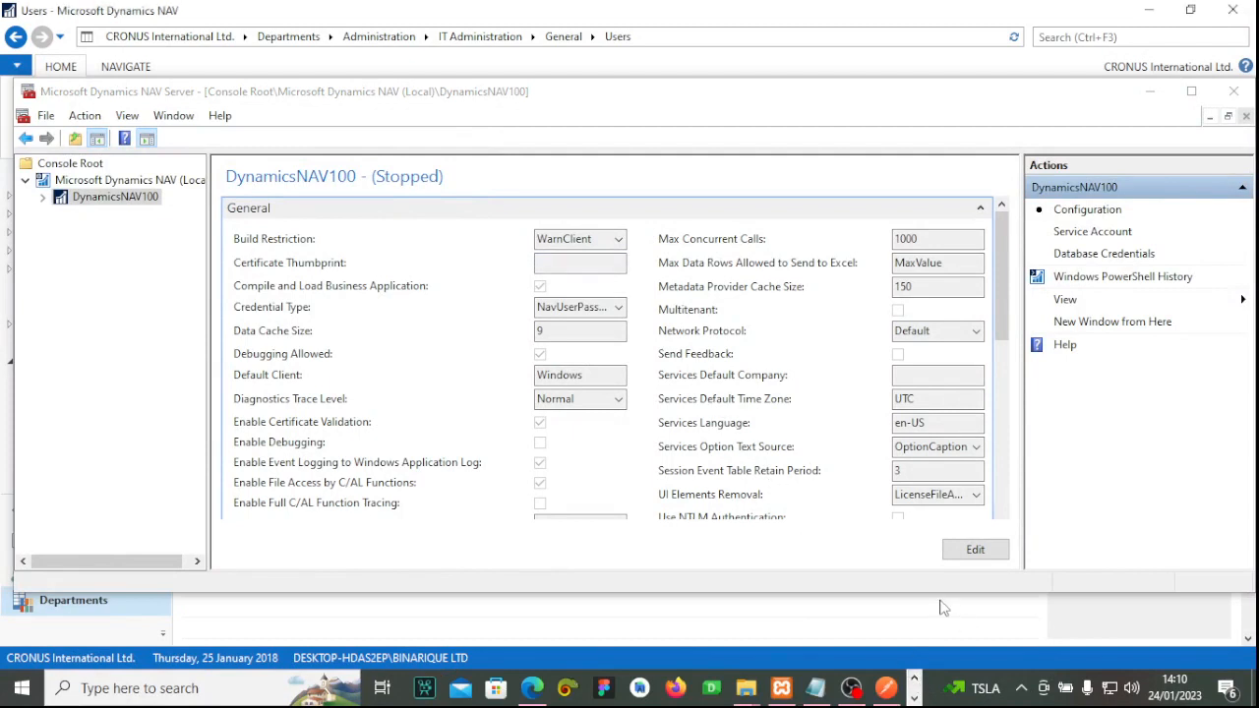
click(540, 267)
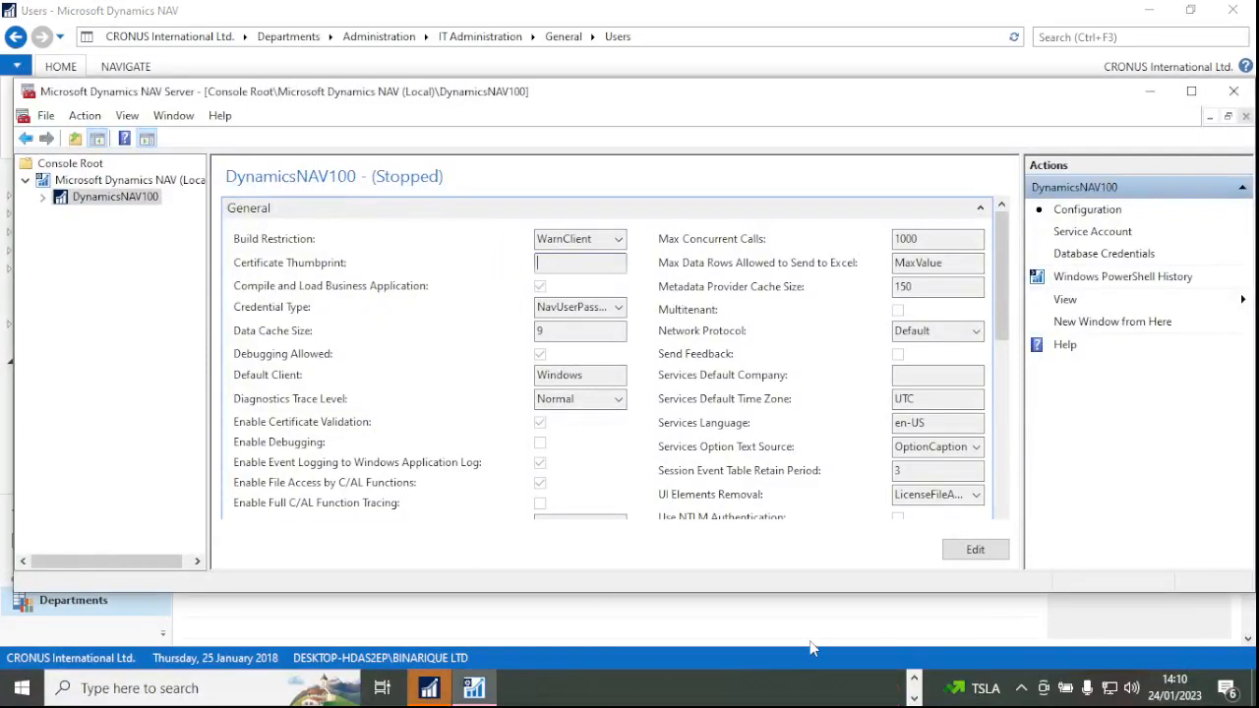
click(914, 679)
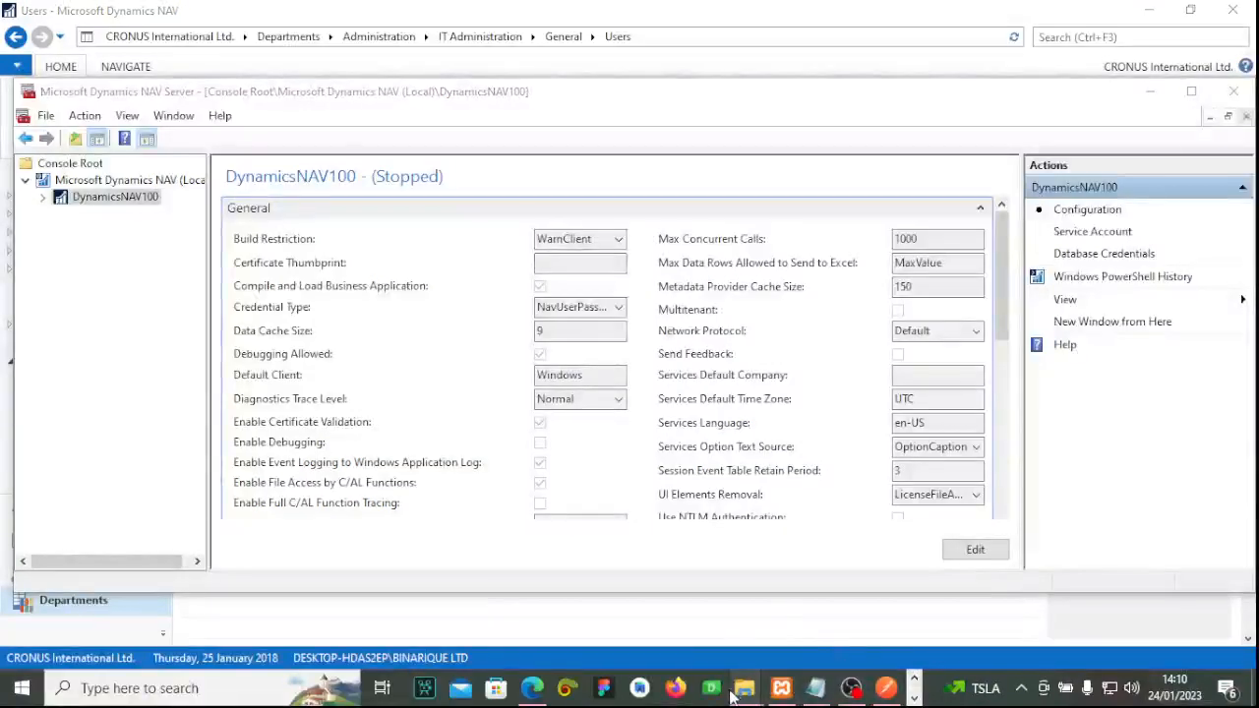
mouse_move(740, 688)
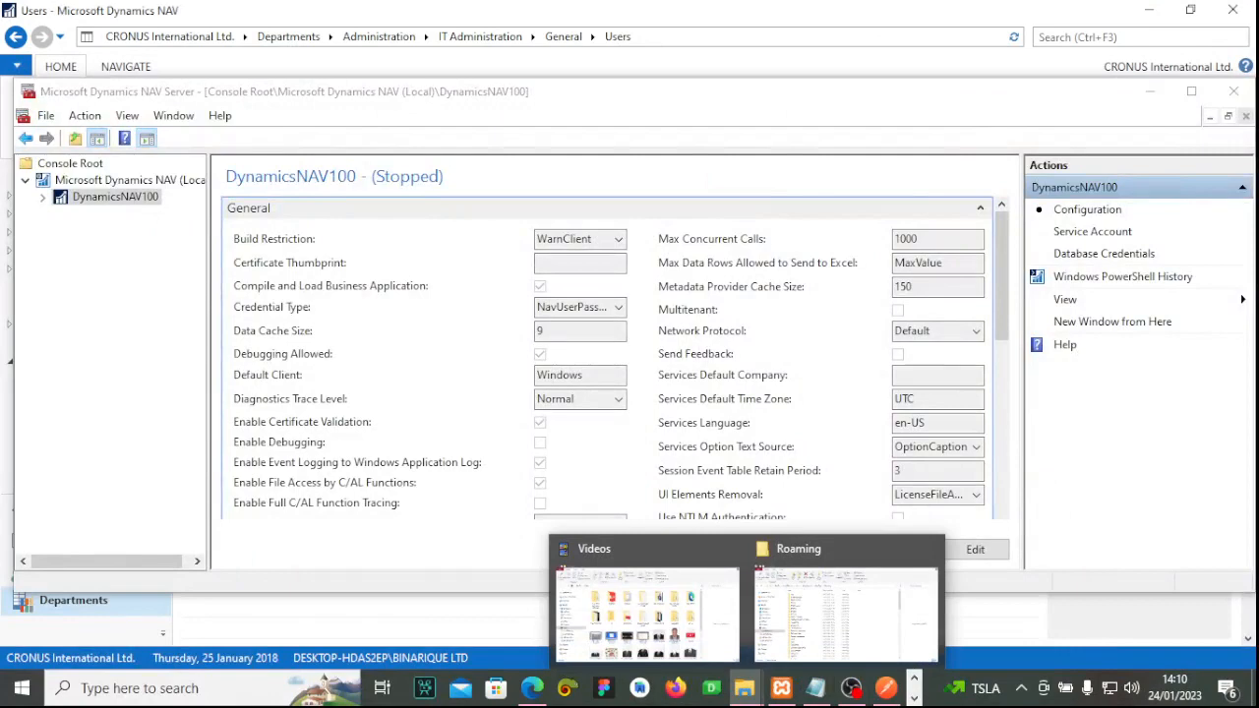
click(659, 197)
click(914, 682)
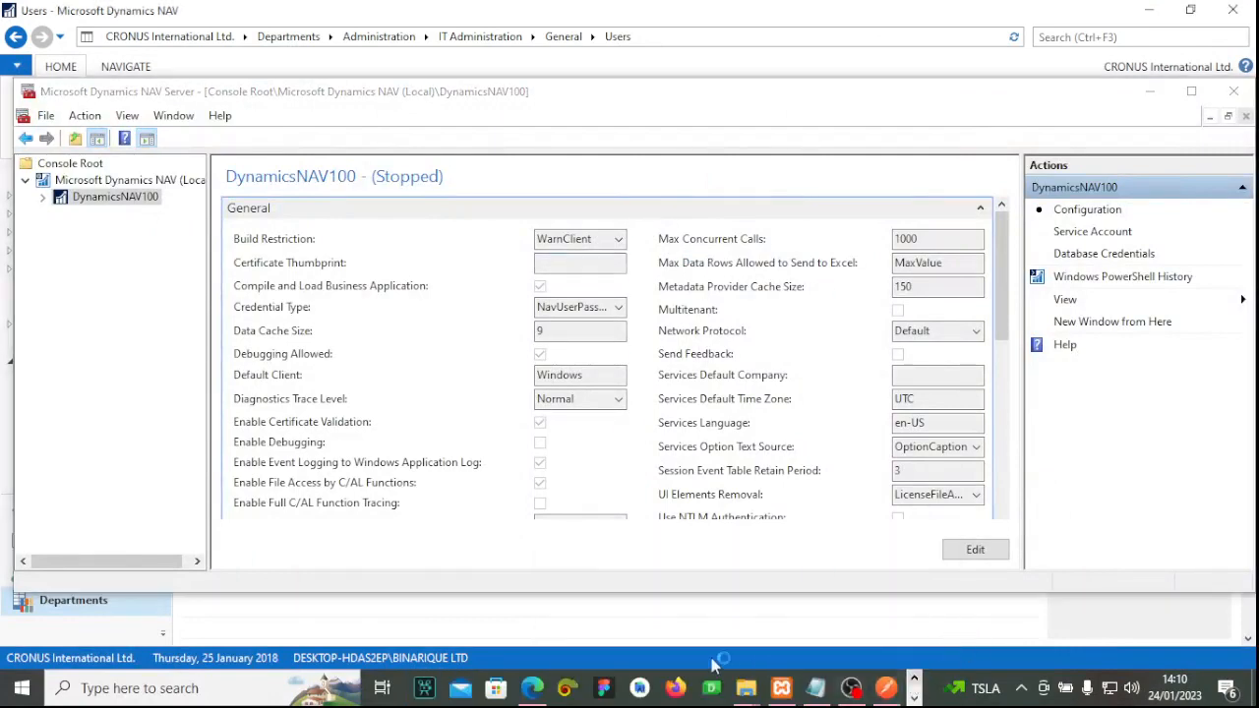
mouse_move(753, 693)
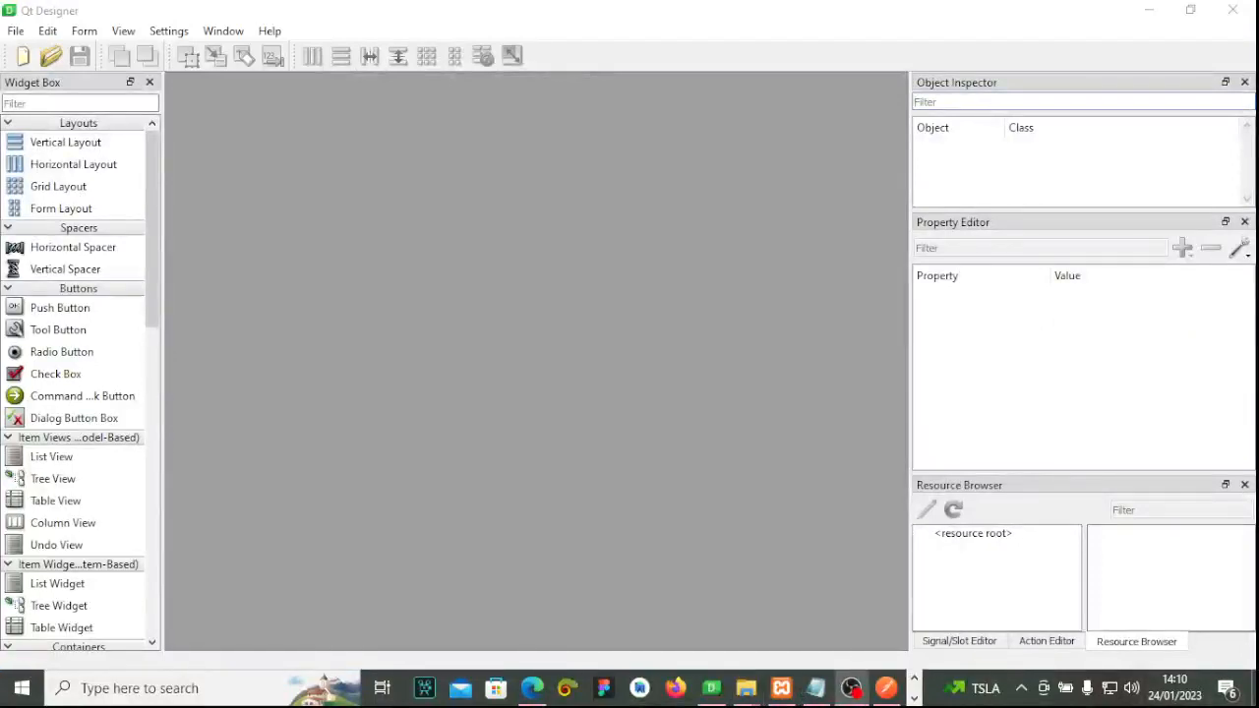
click(1233, 10)
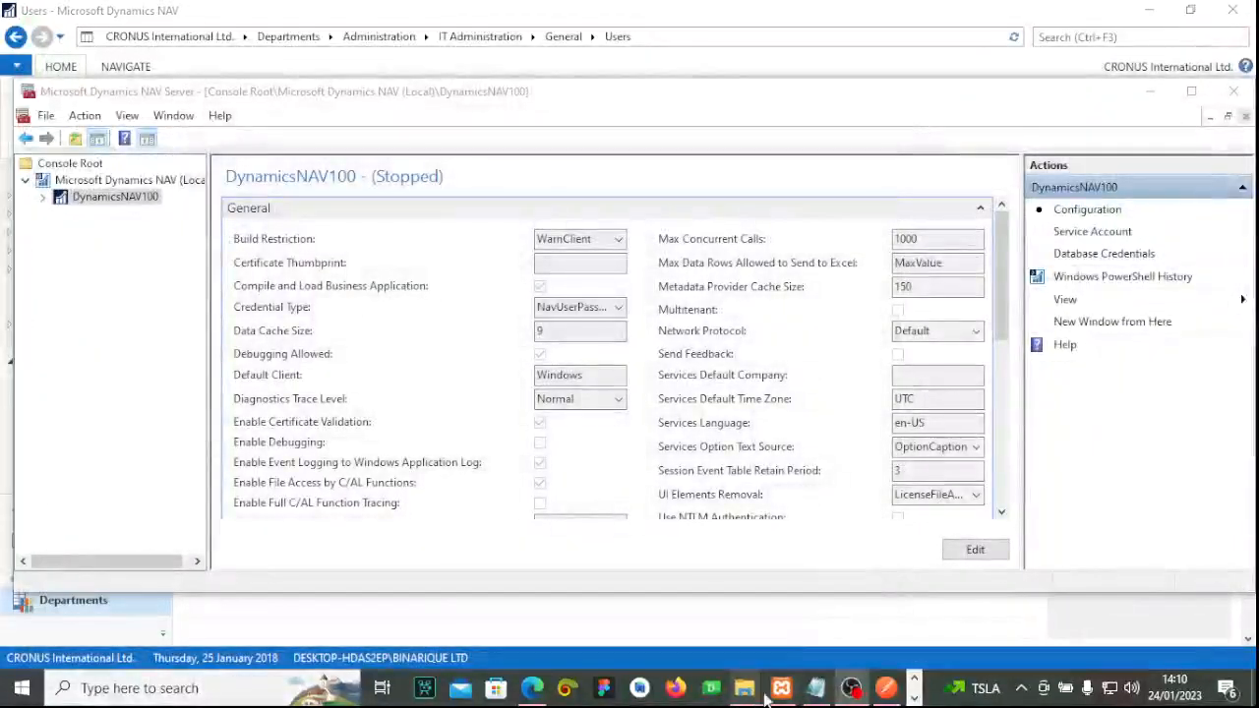
click(539, 263)
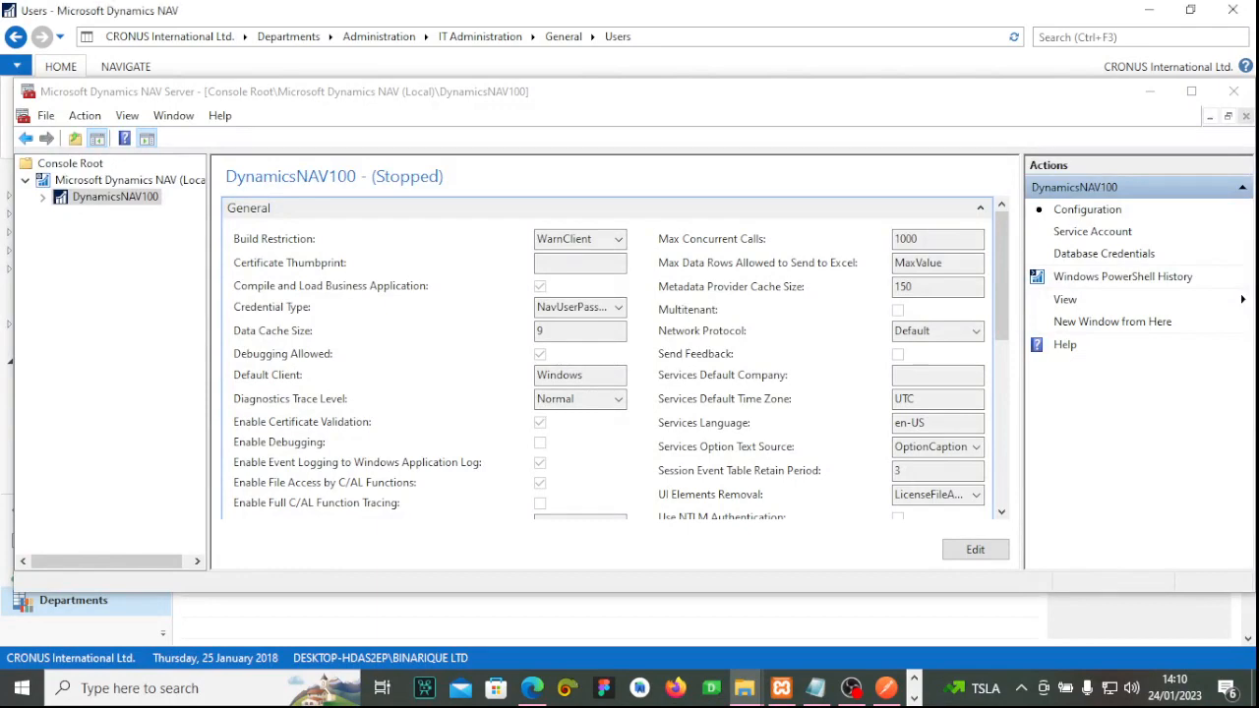
drag(885, 704, 681, 57)
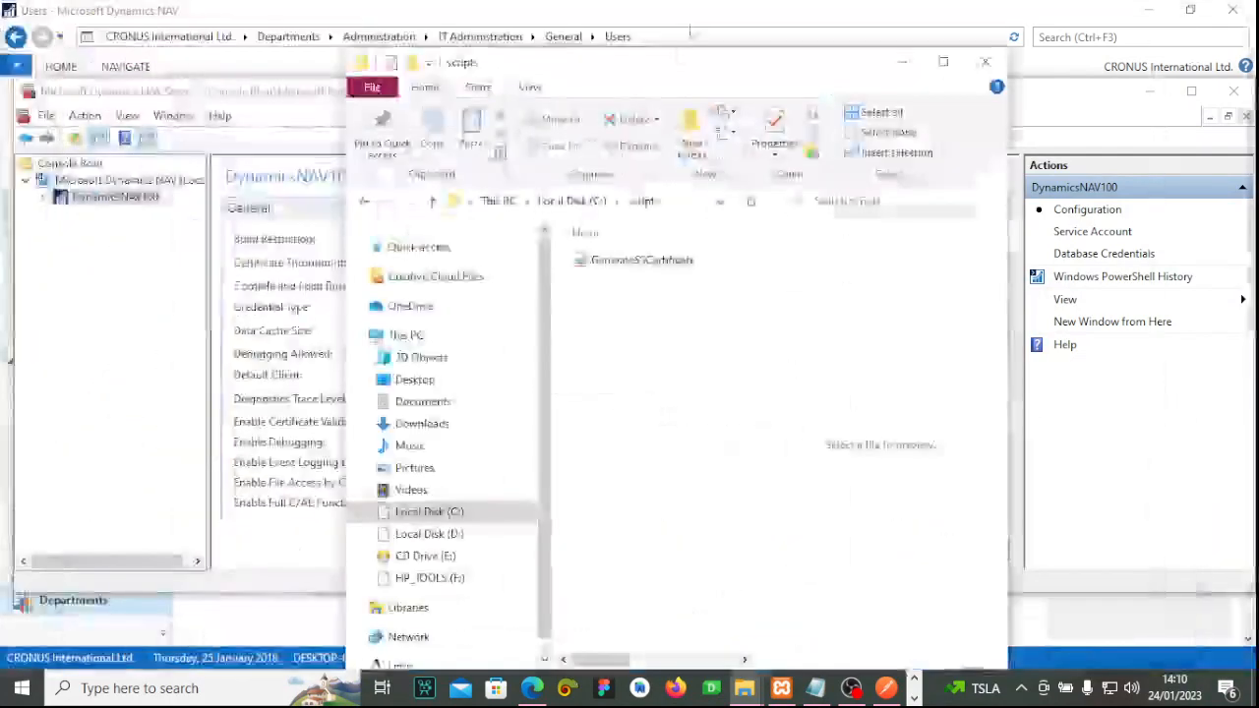
Maximize the C:\scripts Explorer window and select the GenerateSSCertificate script.
click(942, 63)
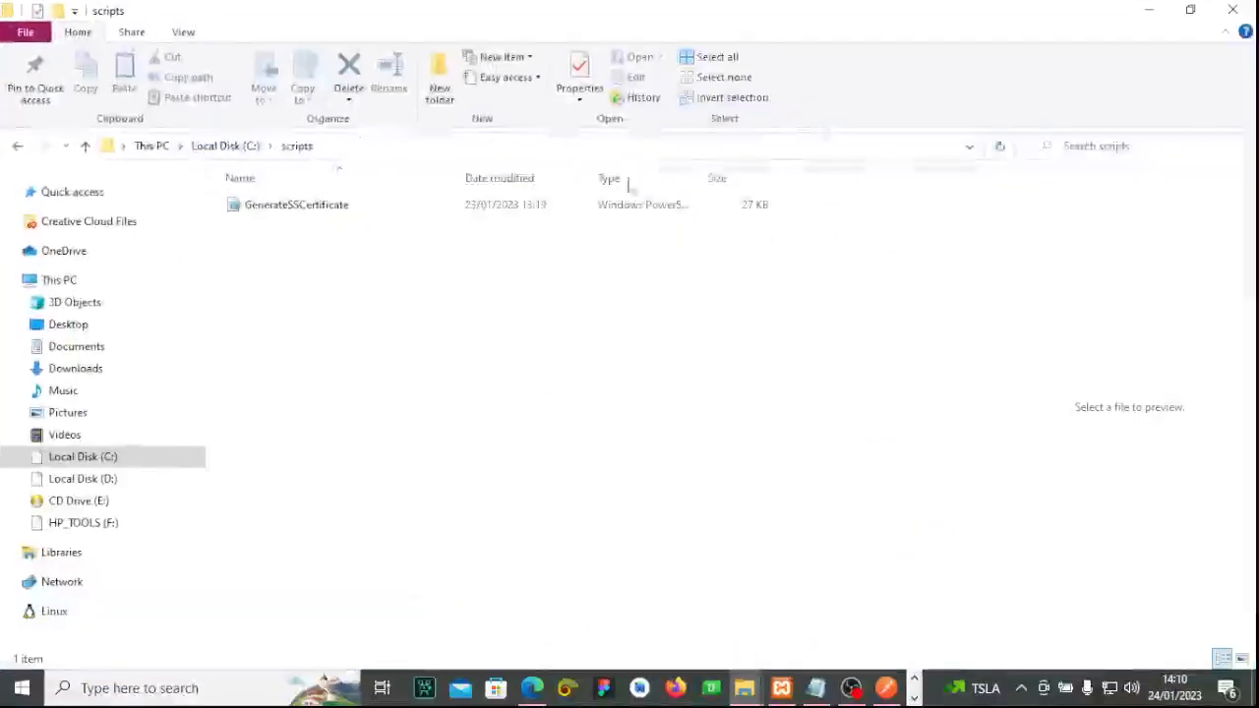
click(337, 211)
click(307, 247)
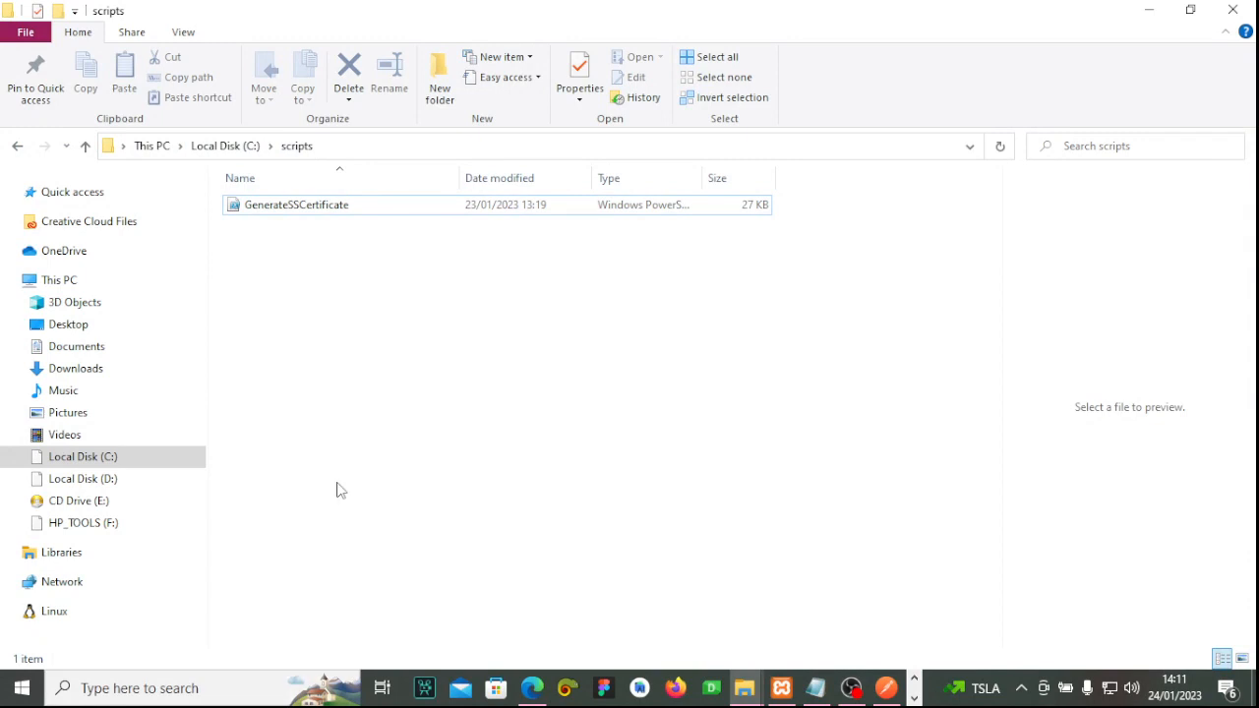
click(339, 209)
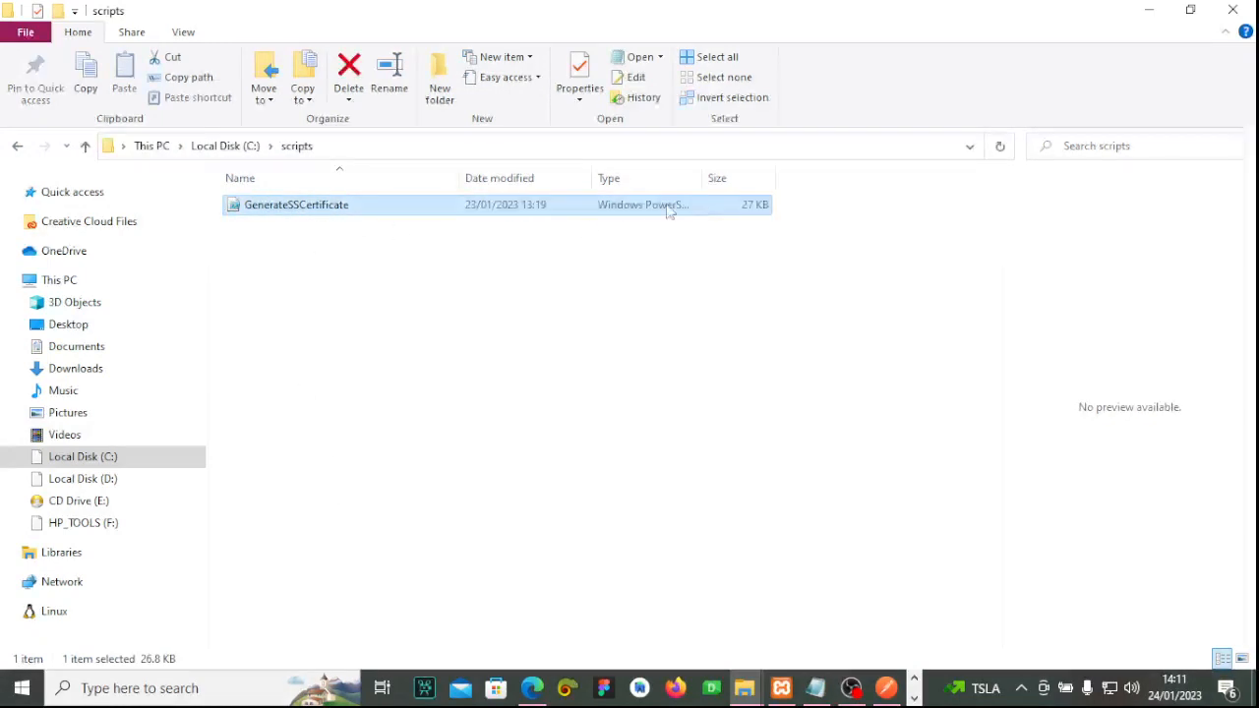
click(192, 693)
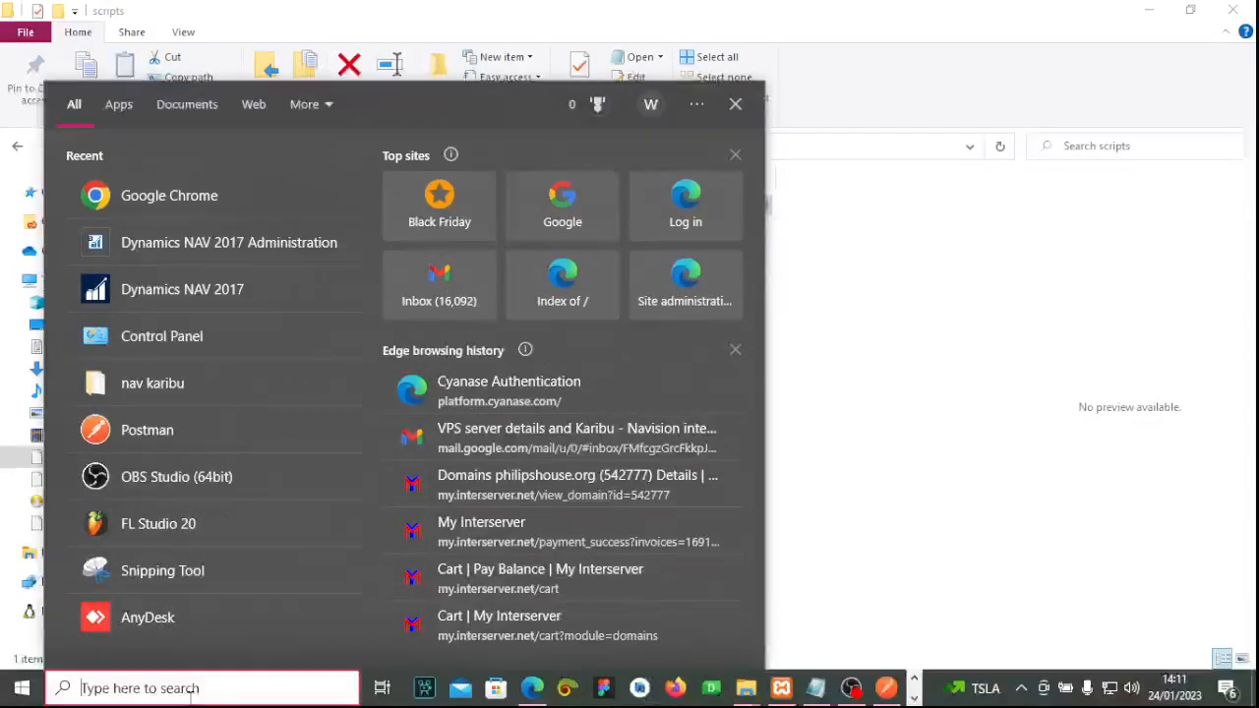
Search 'powe' and start Windows PowerShell ISE (x86) as administrator.
text(powe)
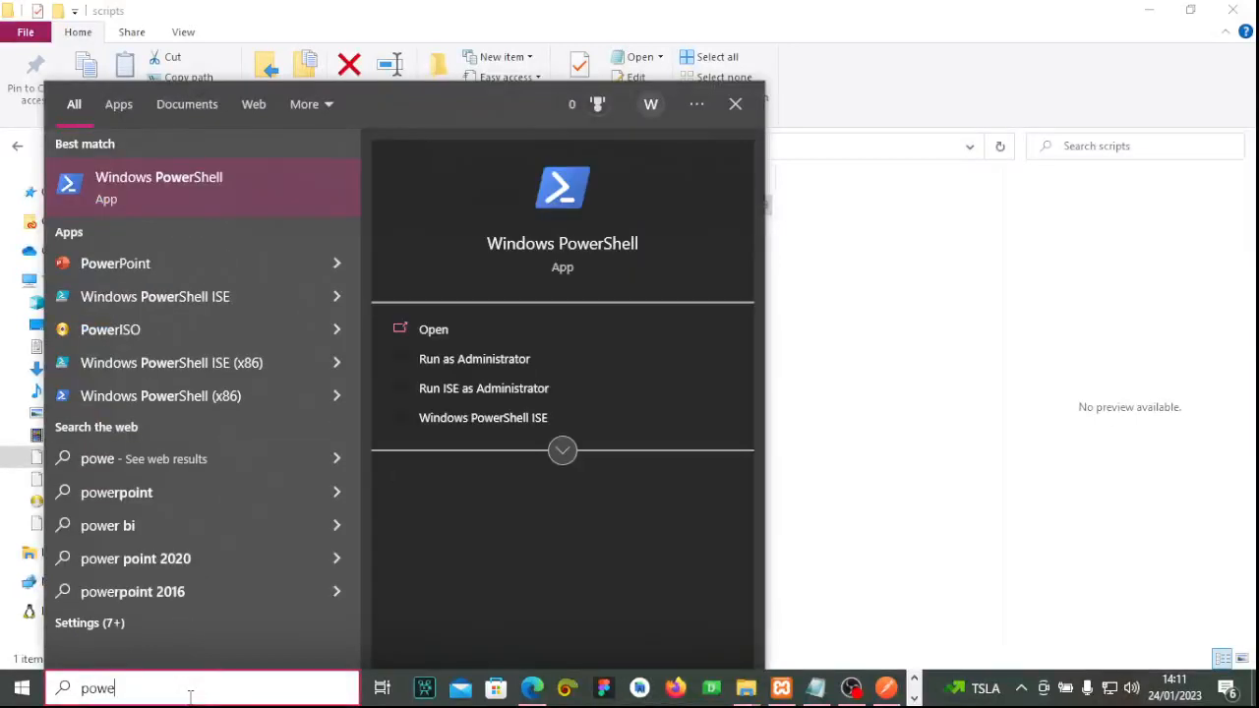
right_click(242, 362)
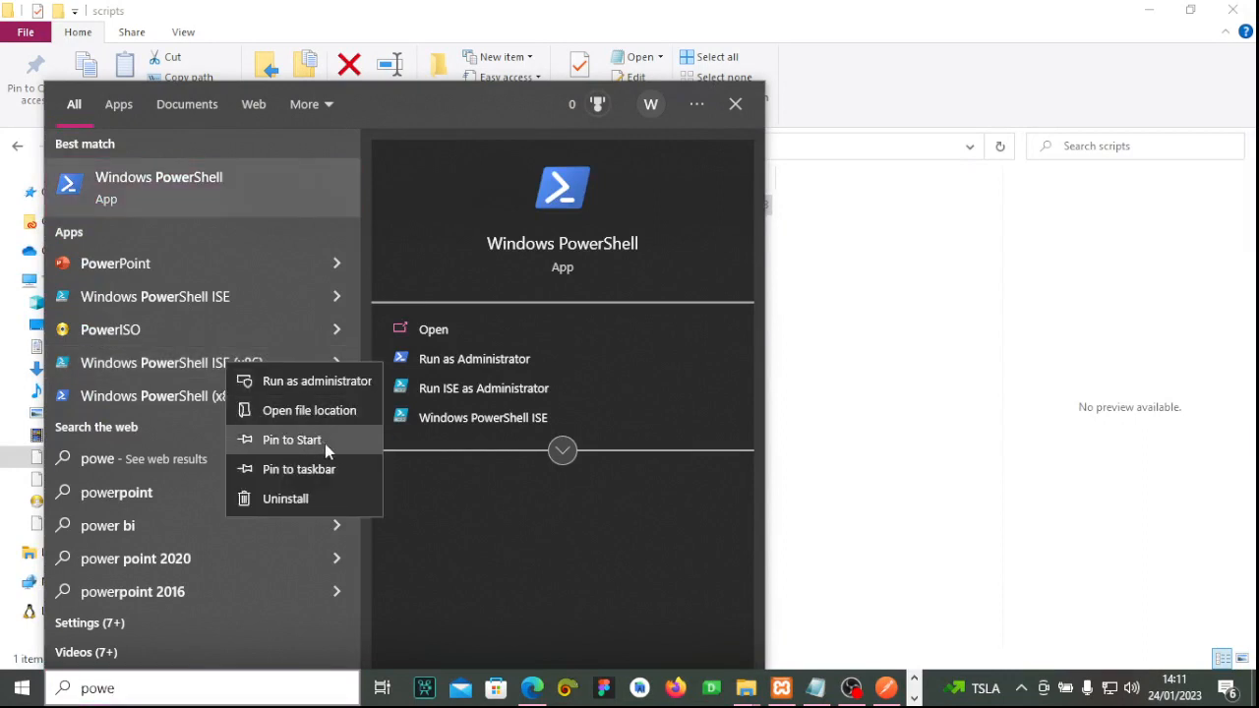
click(328, 380)
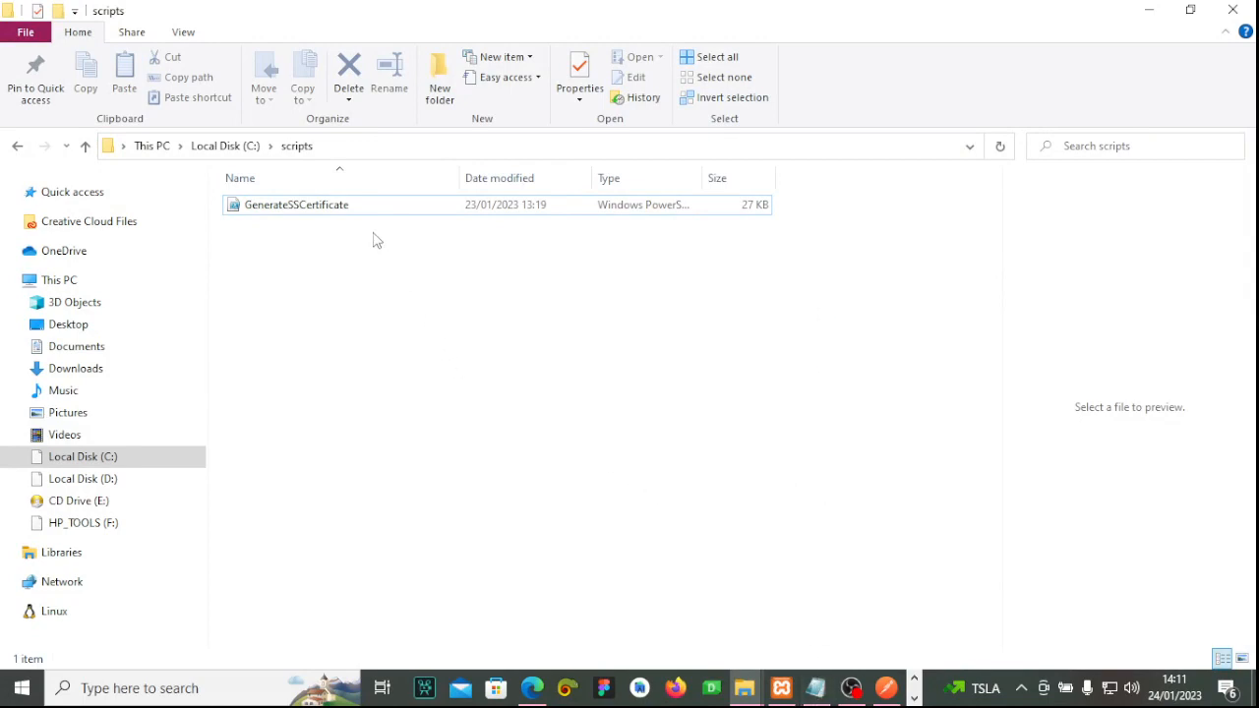
click(914, 698)
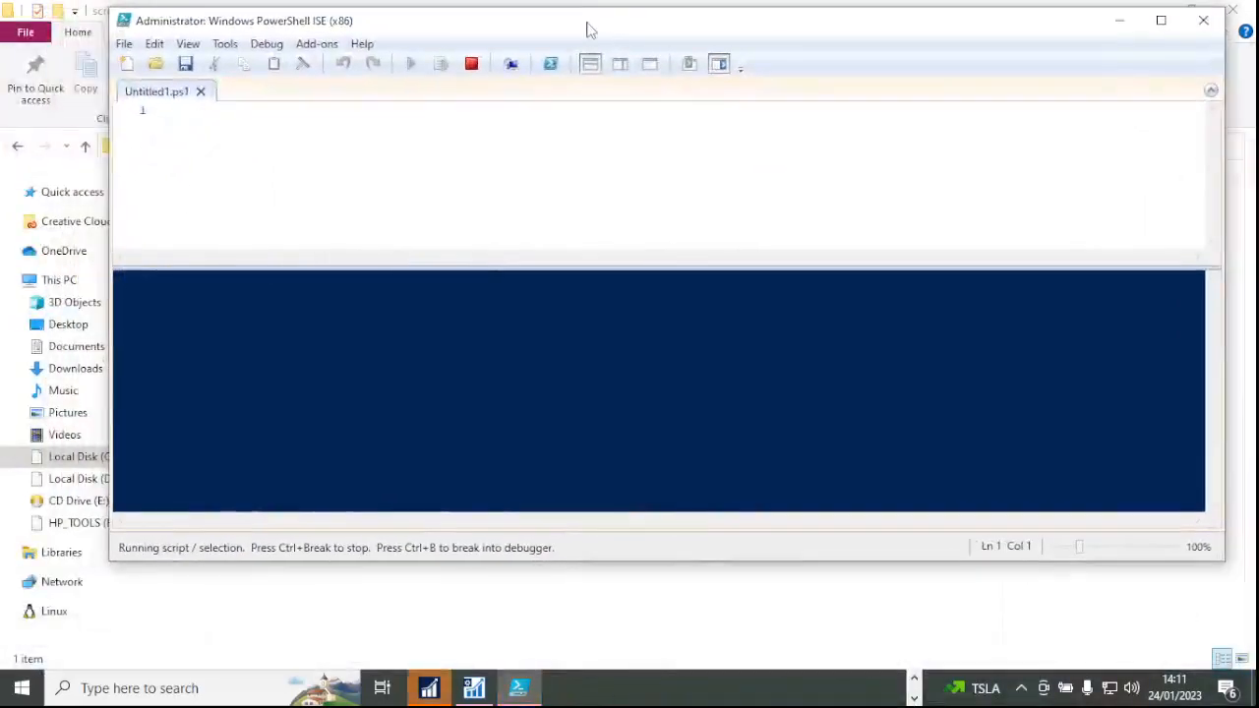
Arrange the PowerShell ISE and Notepad windows and select the Set-ExecutionPolicy Unrestricted -Force line.
drag(588, 29, 494, 51)
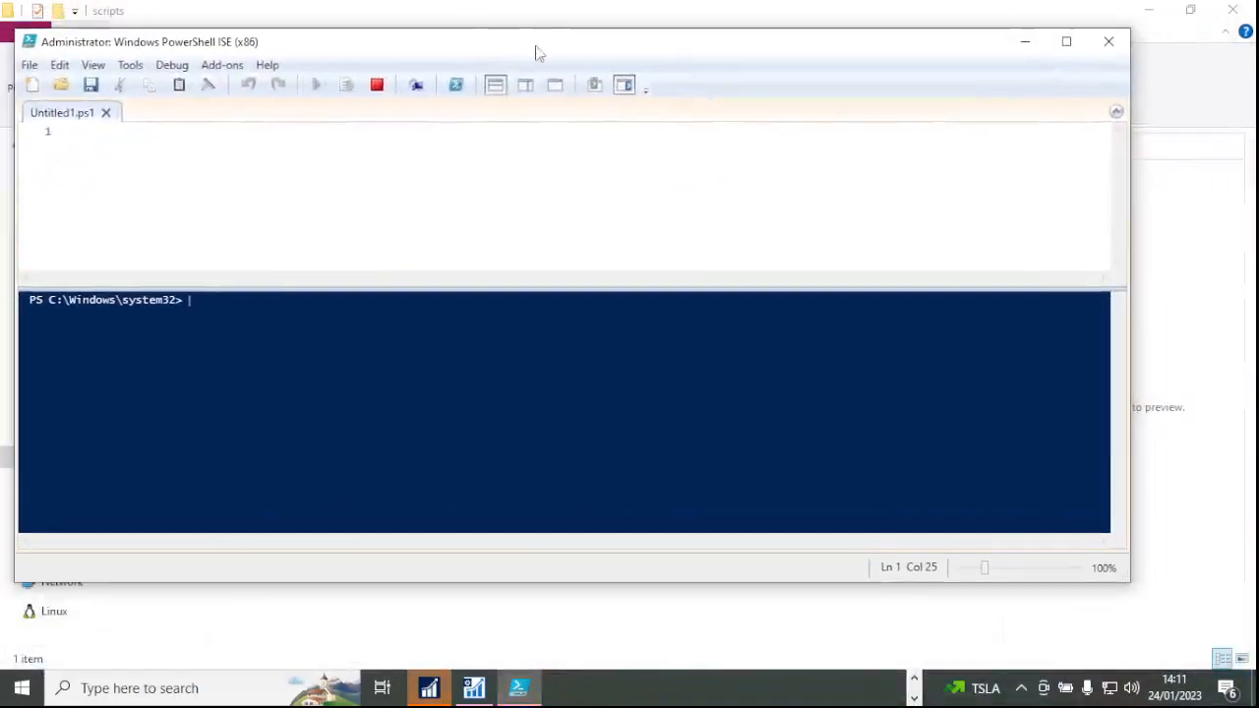
click(915, 684)
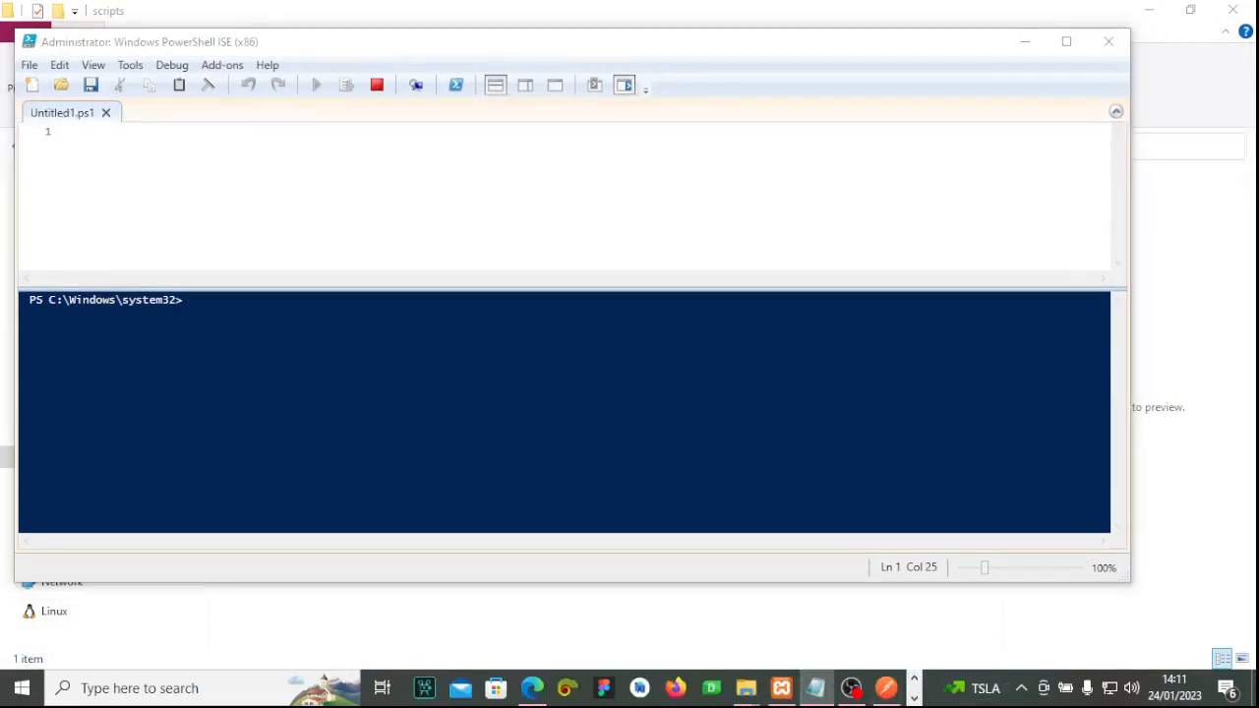
drag(433, 704, 475, 245)
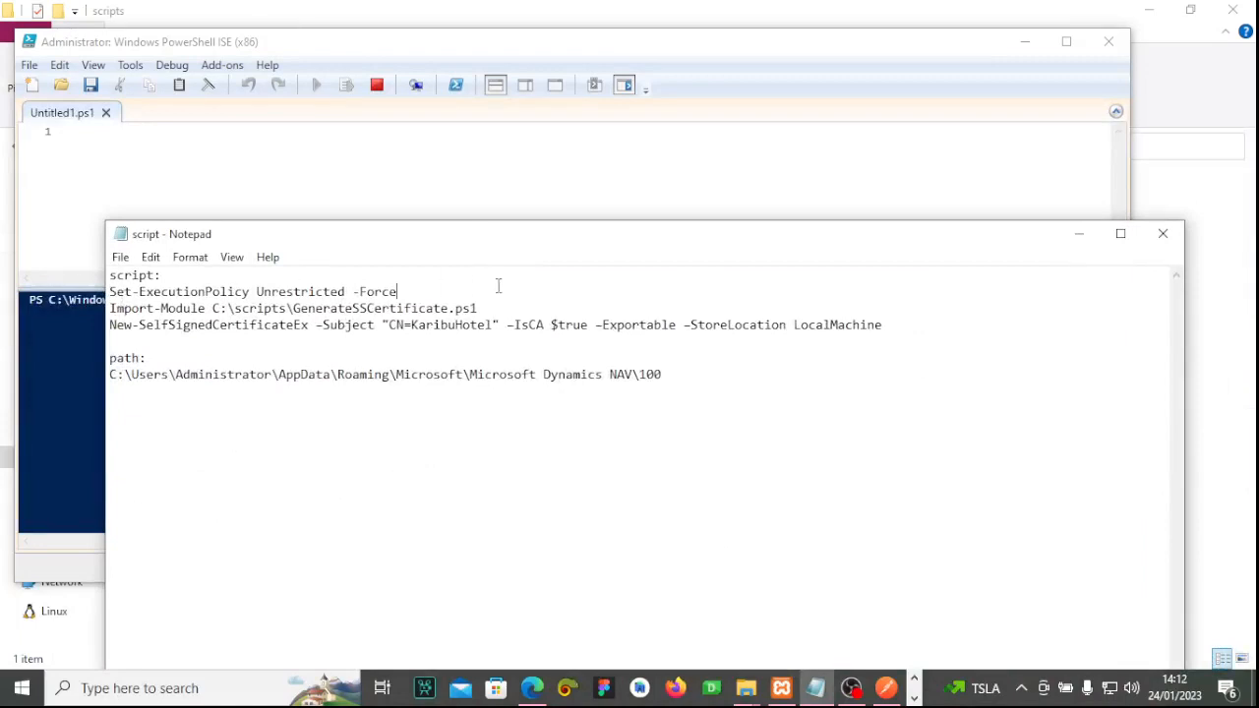
drag(907, 324, 109, 291)
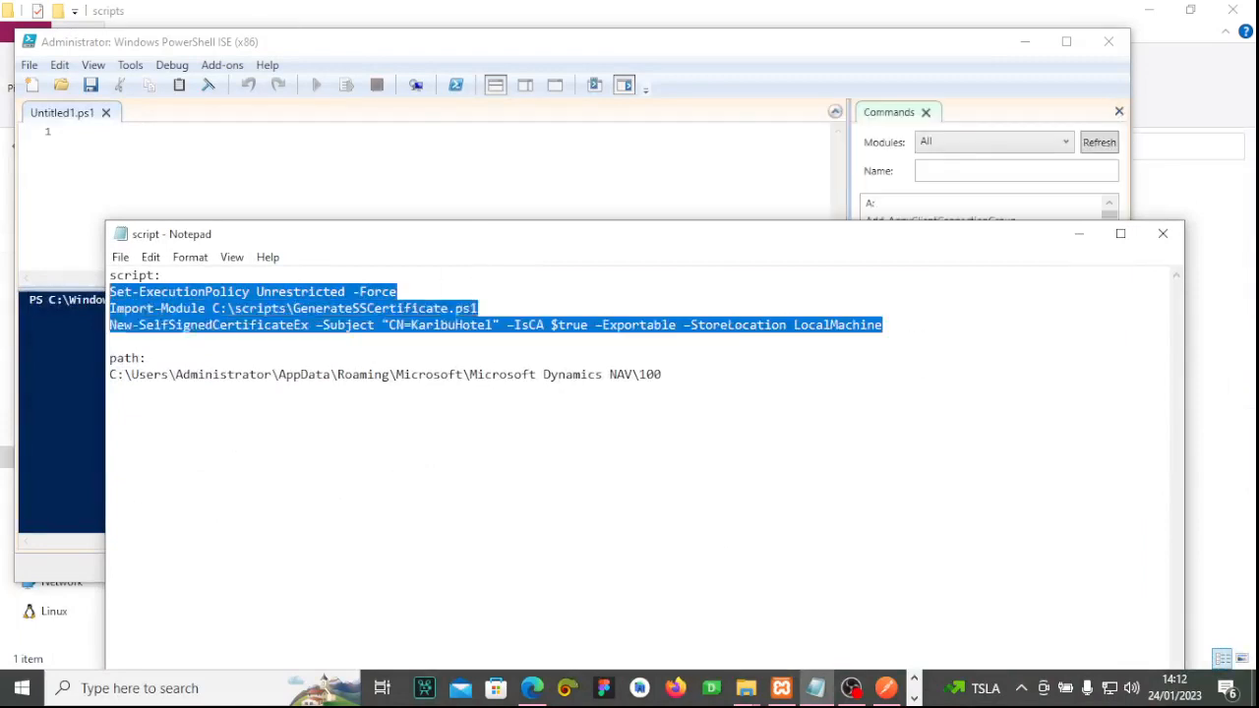
click(558, 372)
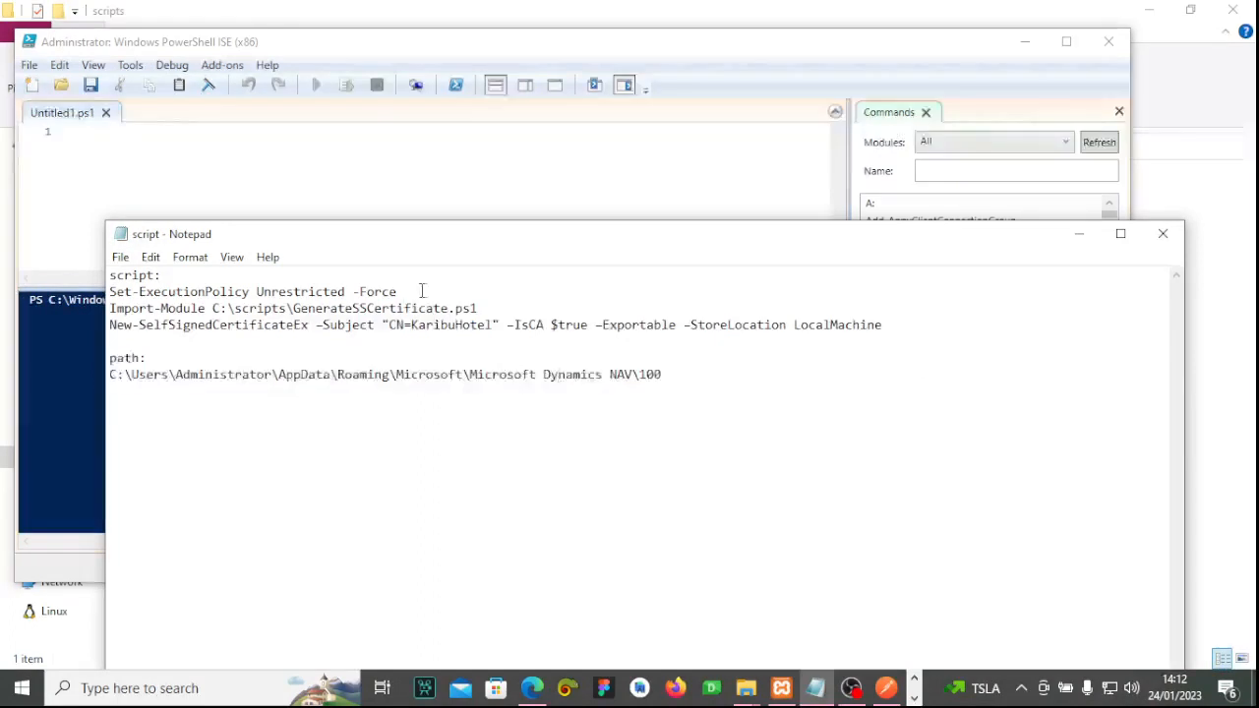
drag(399, 292, 109, 292)
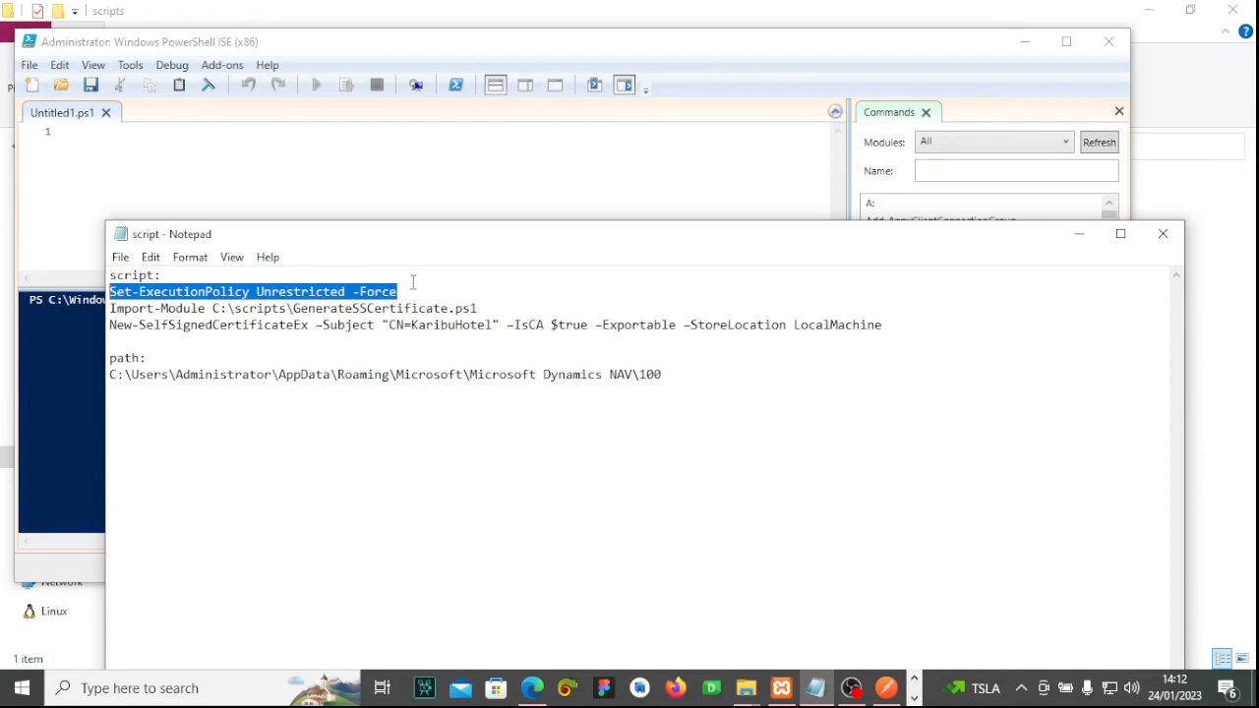
drag(413, 282, 101, 285)
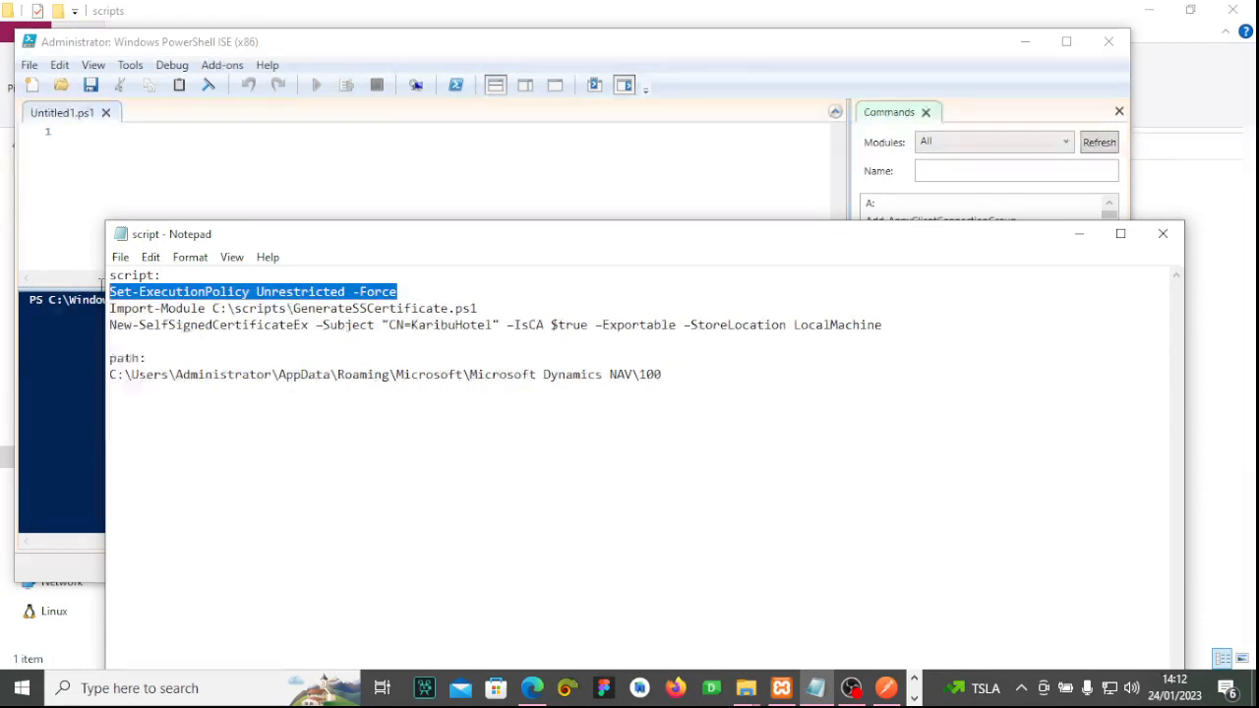
click(415, 295)
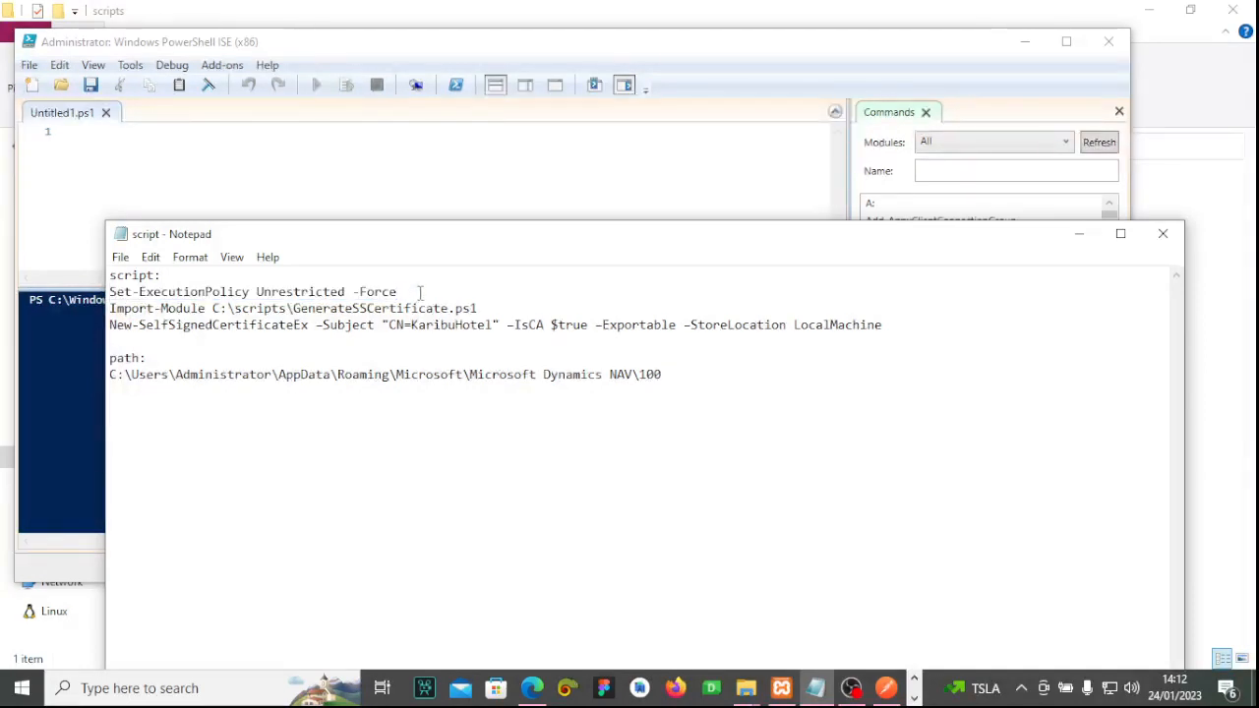
drag(420, 292, 106, 292)
click(398, 374)
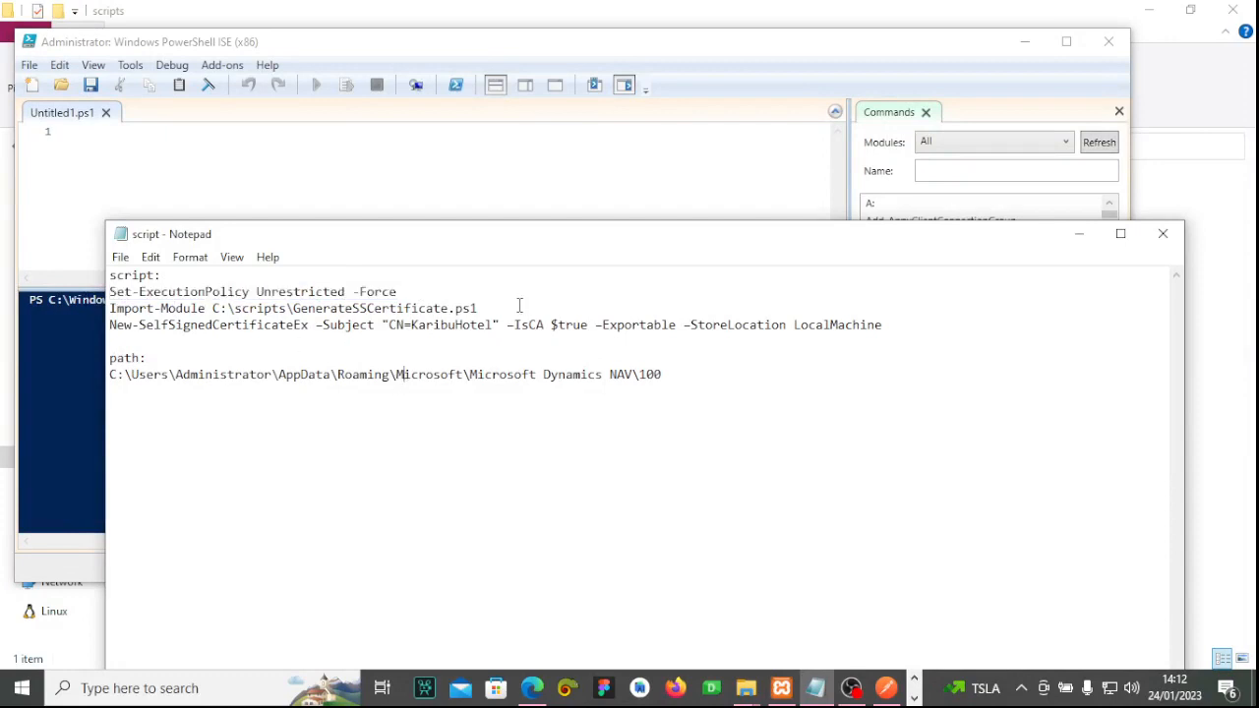
Try selecting the Import-Module and certificate command lines in the Notepad notes.
drag(503, 308, 114, 308)
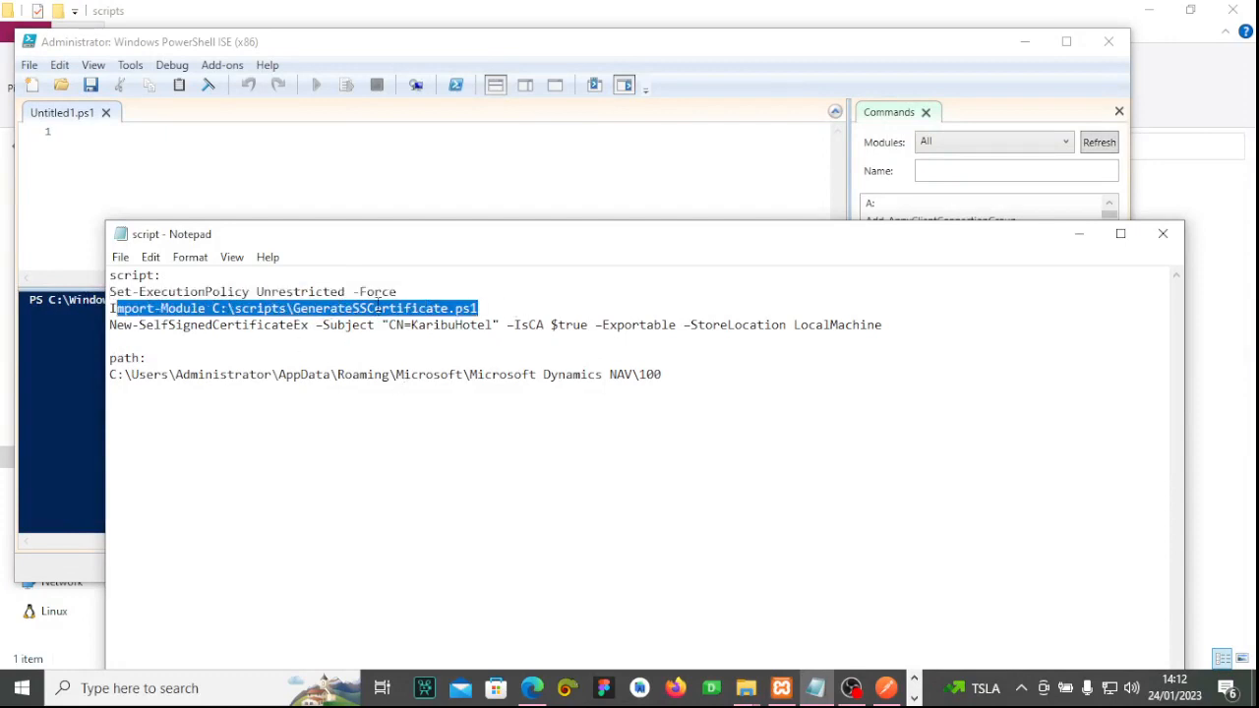
key(End)
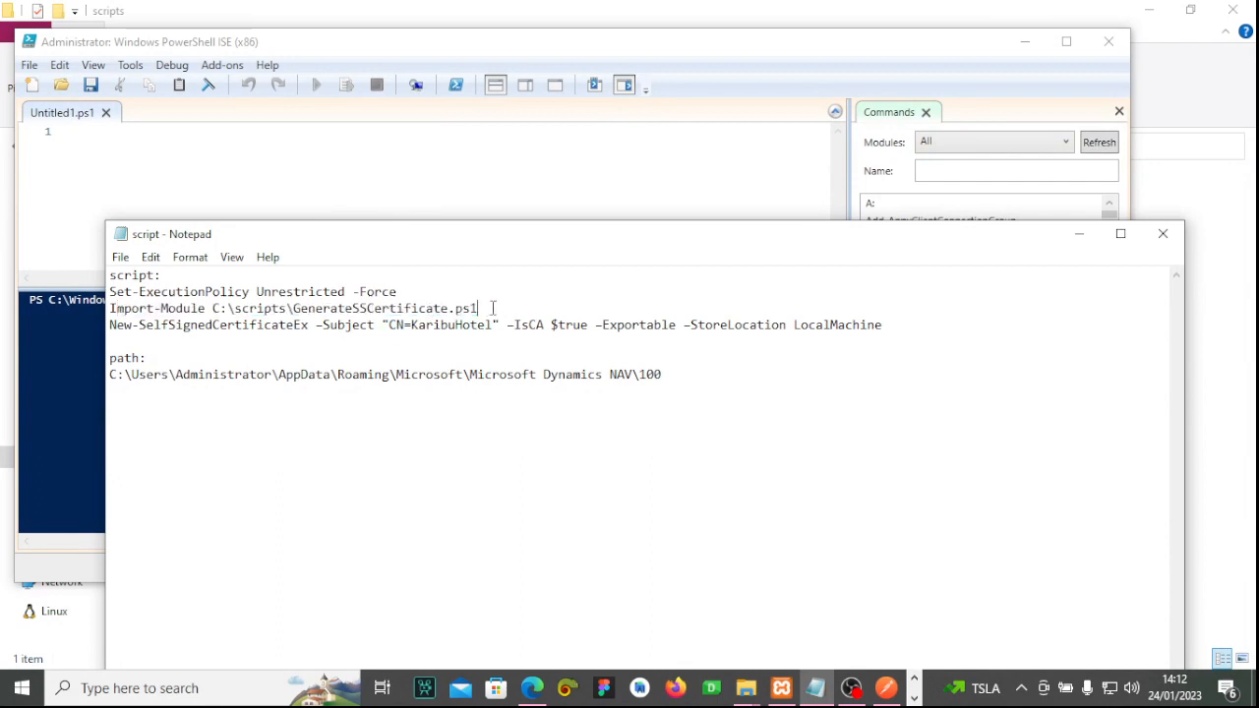
key(shift+Home)
mouse_move(114, 309)
mouse_down()
mouse_move(110, 322)
mouse_move(110, 309)
mouse_up()
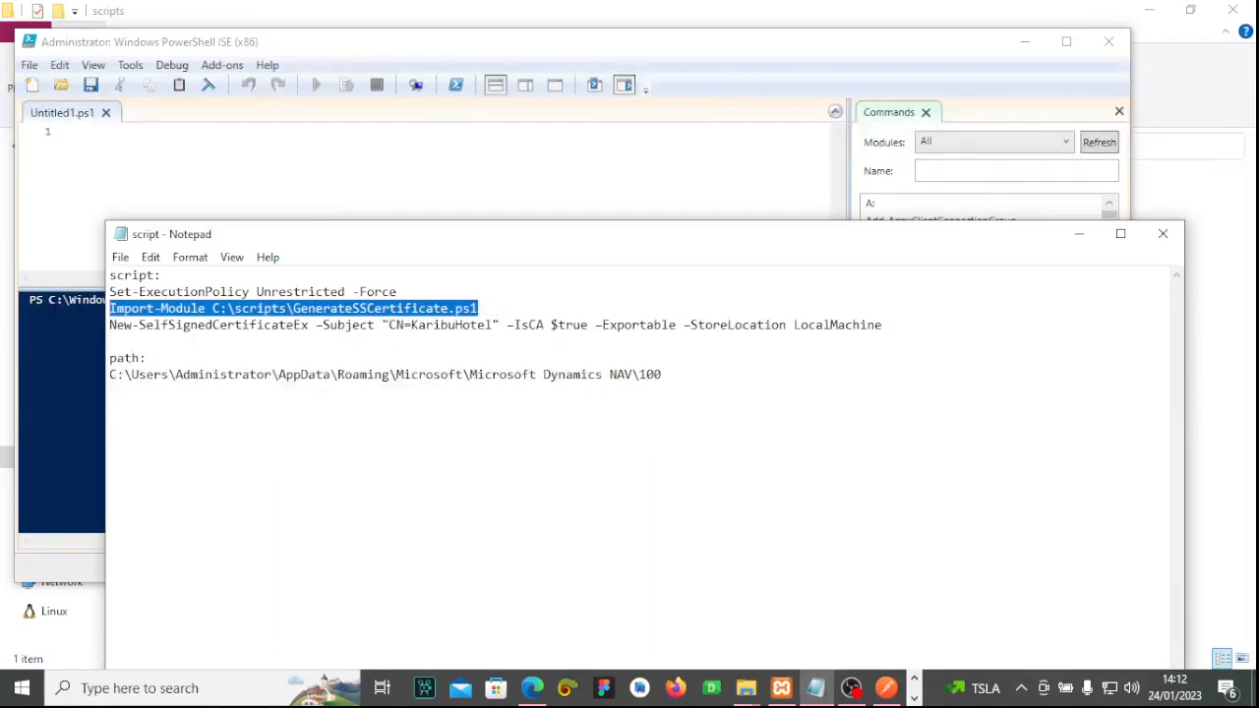
click(500, 308)
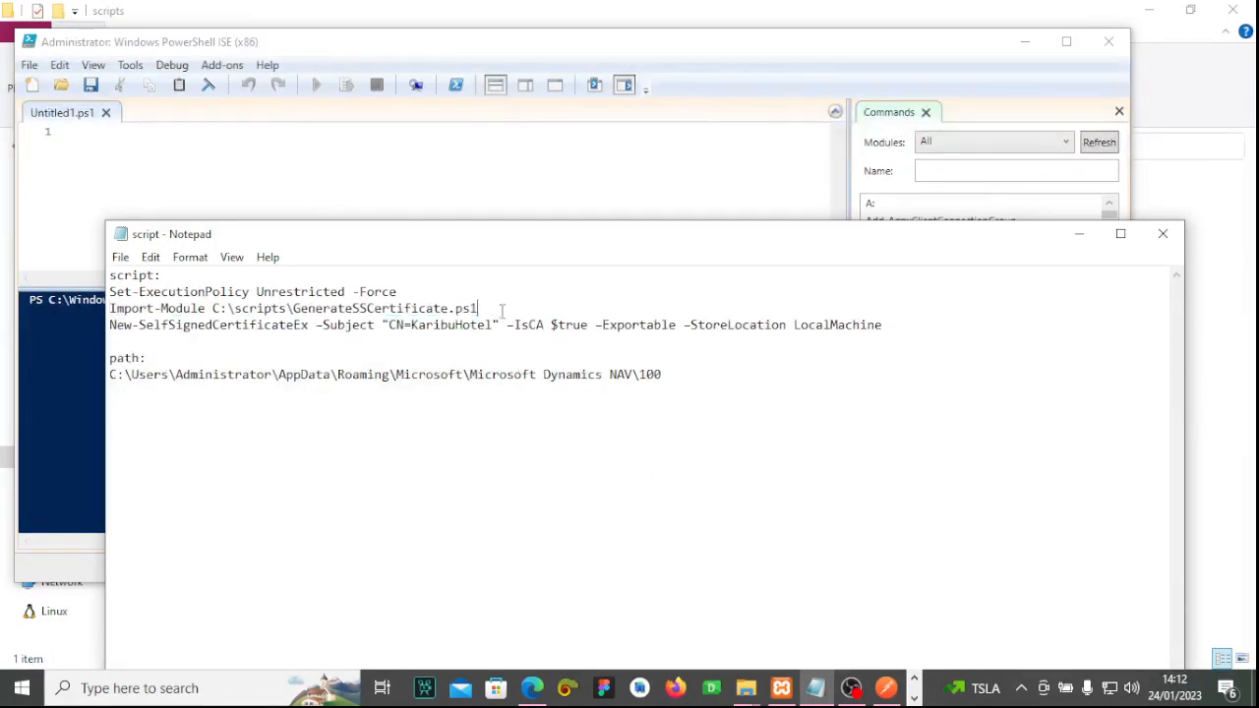
drag(903, 327, 110, 309)
click(735, 342)
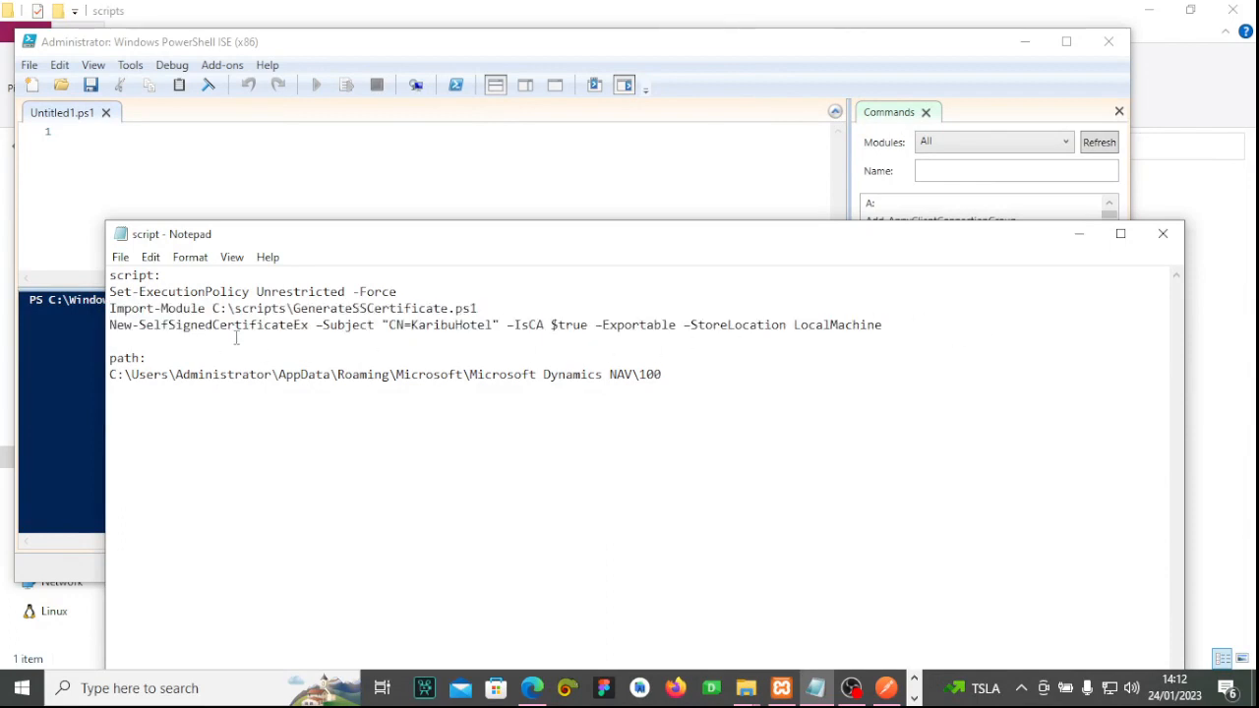
drag(884, 325, 138, 327)
click(388, 360)
Copy all three setup commands and bring up the edit menu in the empty Untitled1.ps1 script.
drag(886, 325, 104, 291)
right_click(186, 313)
click(285, 374)
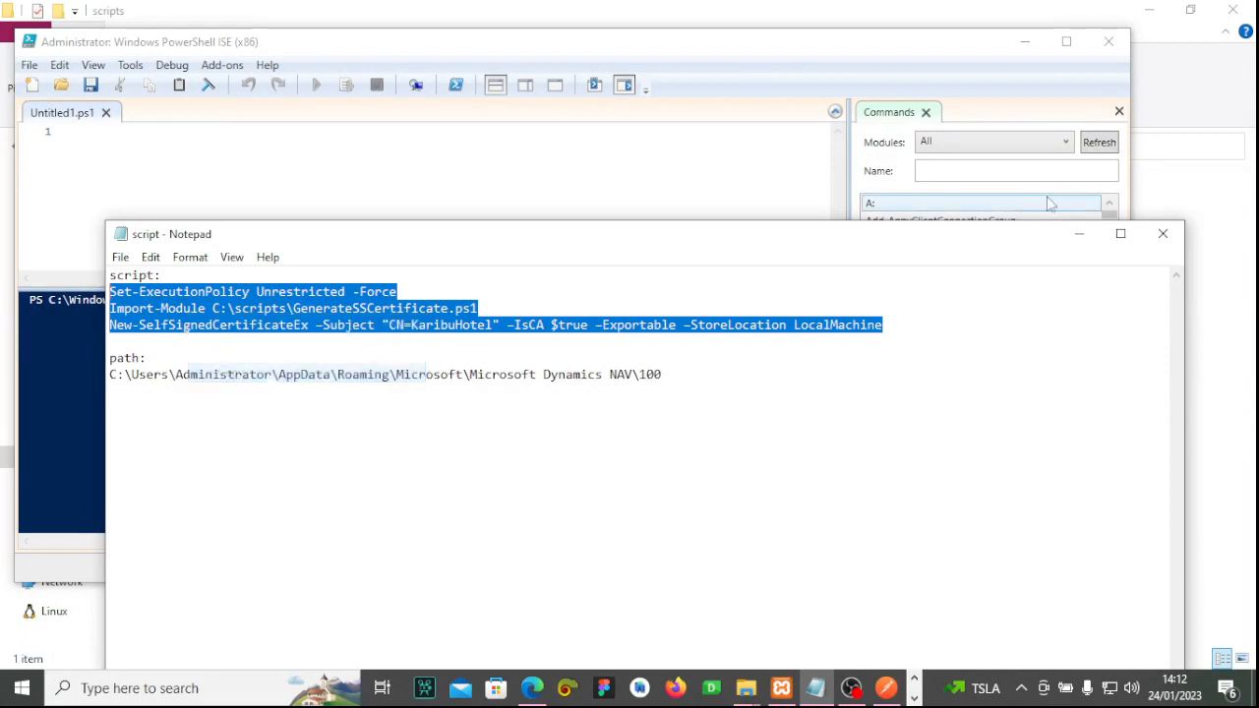
click(595, 202)
right_click(222, 202)
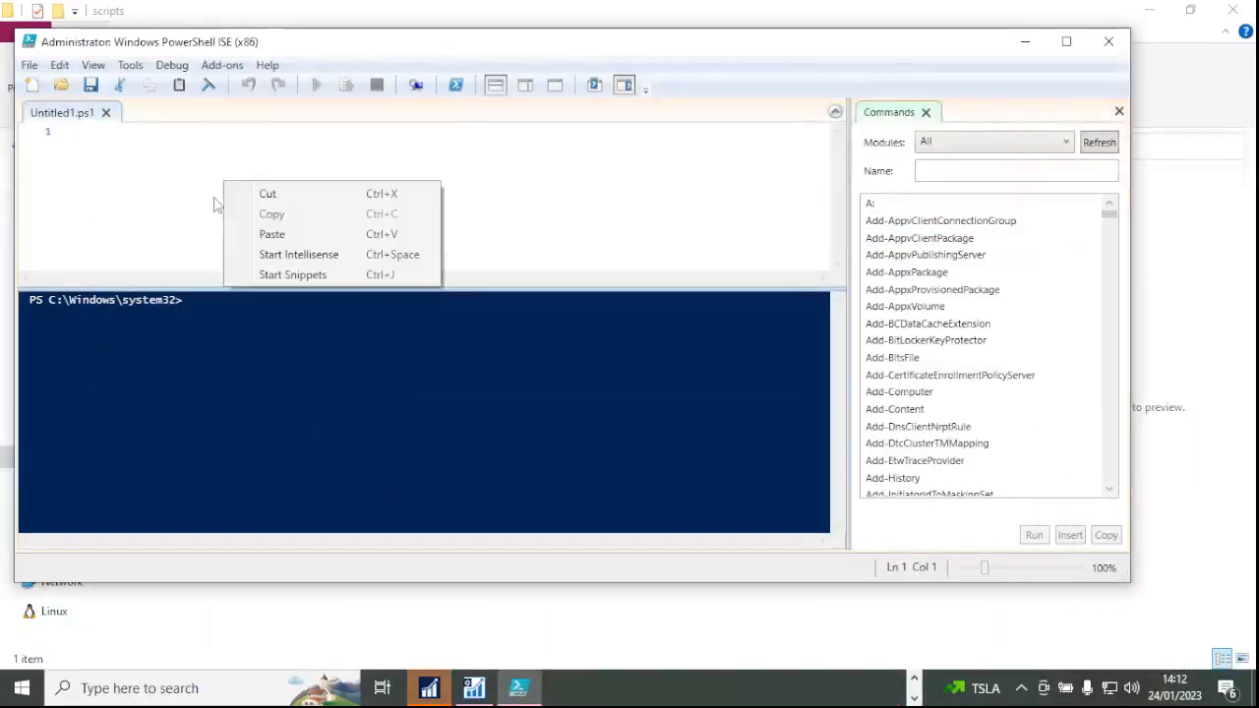
Paste the three commands into Untitled1.ps1, run the script, and allow the module to run once.
click(272, 233)
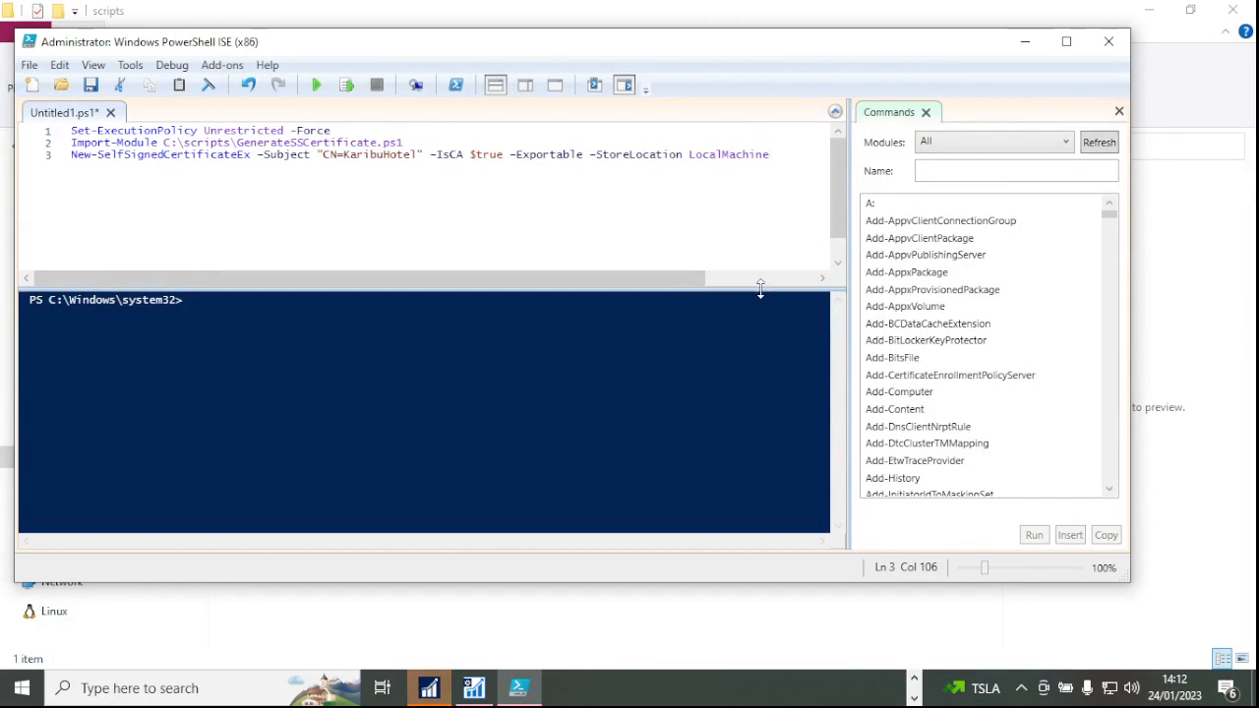
drag(760, 287, 724, 103)
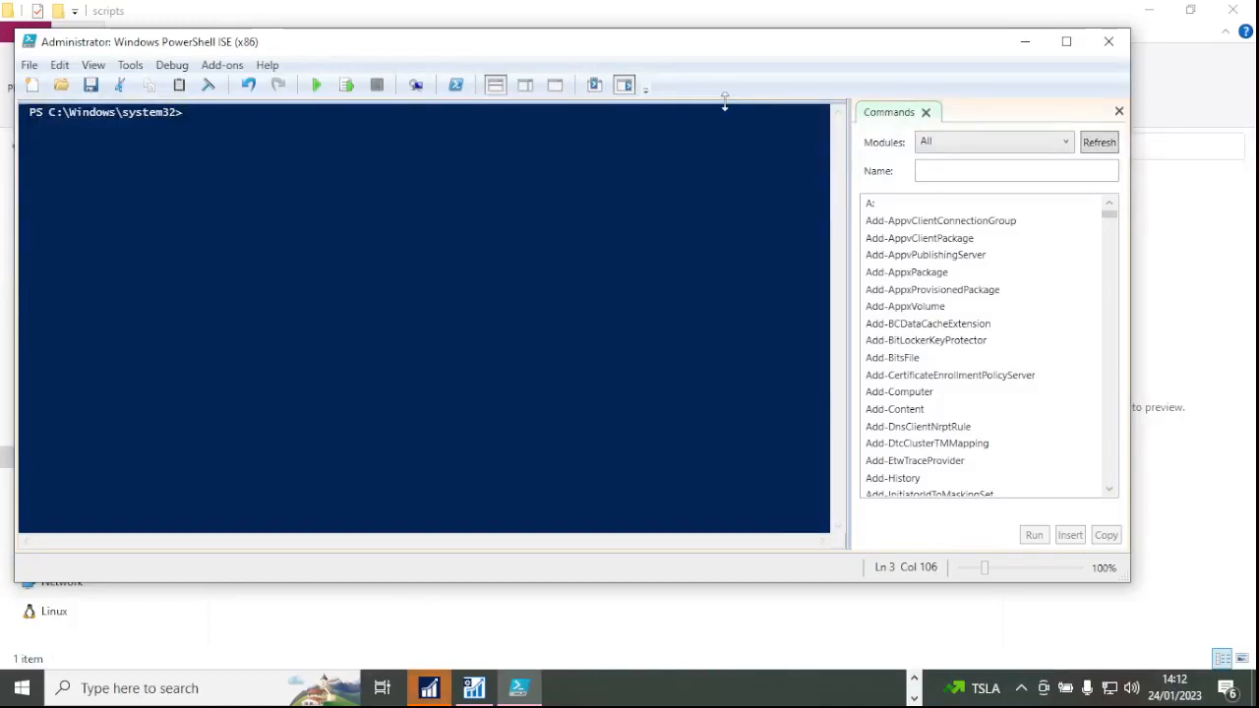
drag(724, 103, 721, 344)
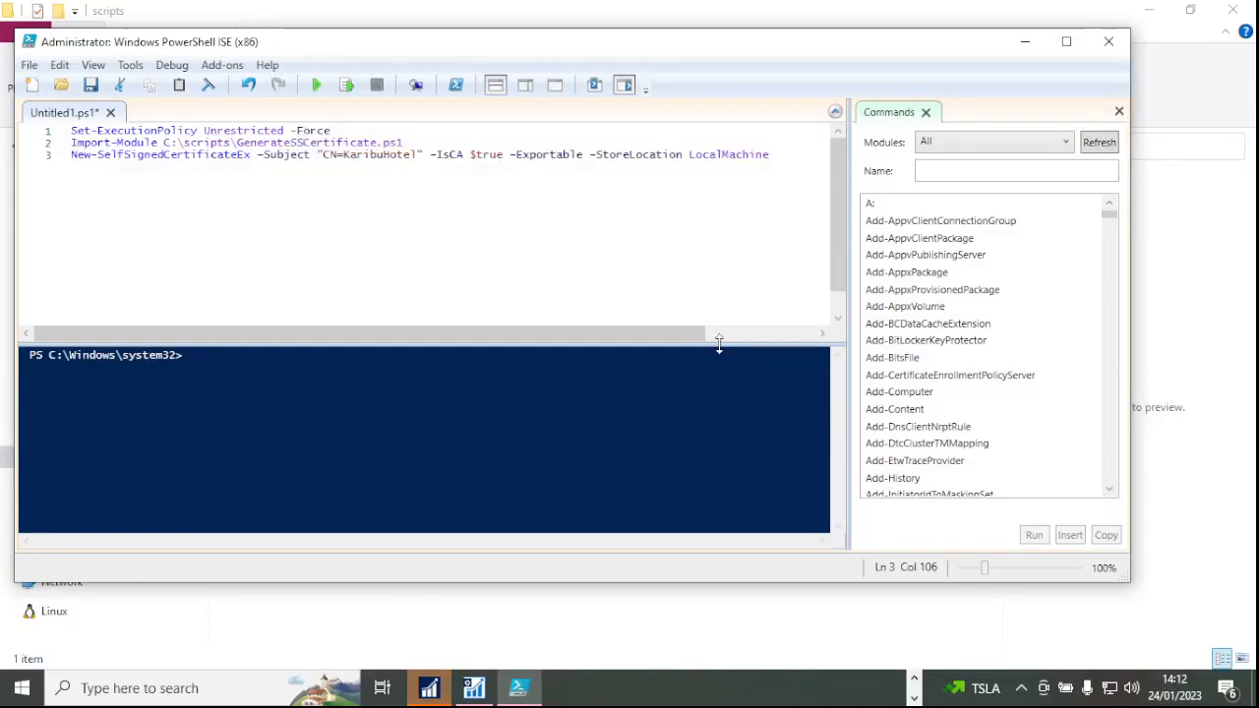
click(836, 113)
click(833, 109)
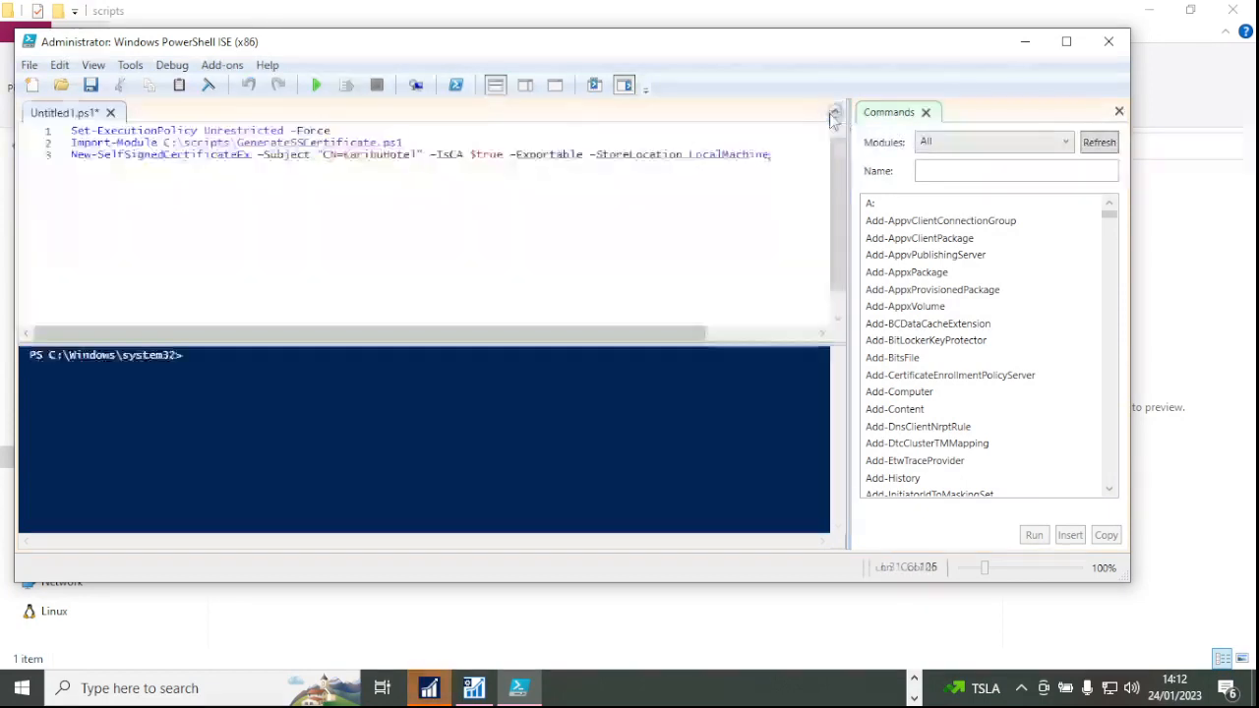
click(272, 154)
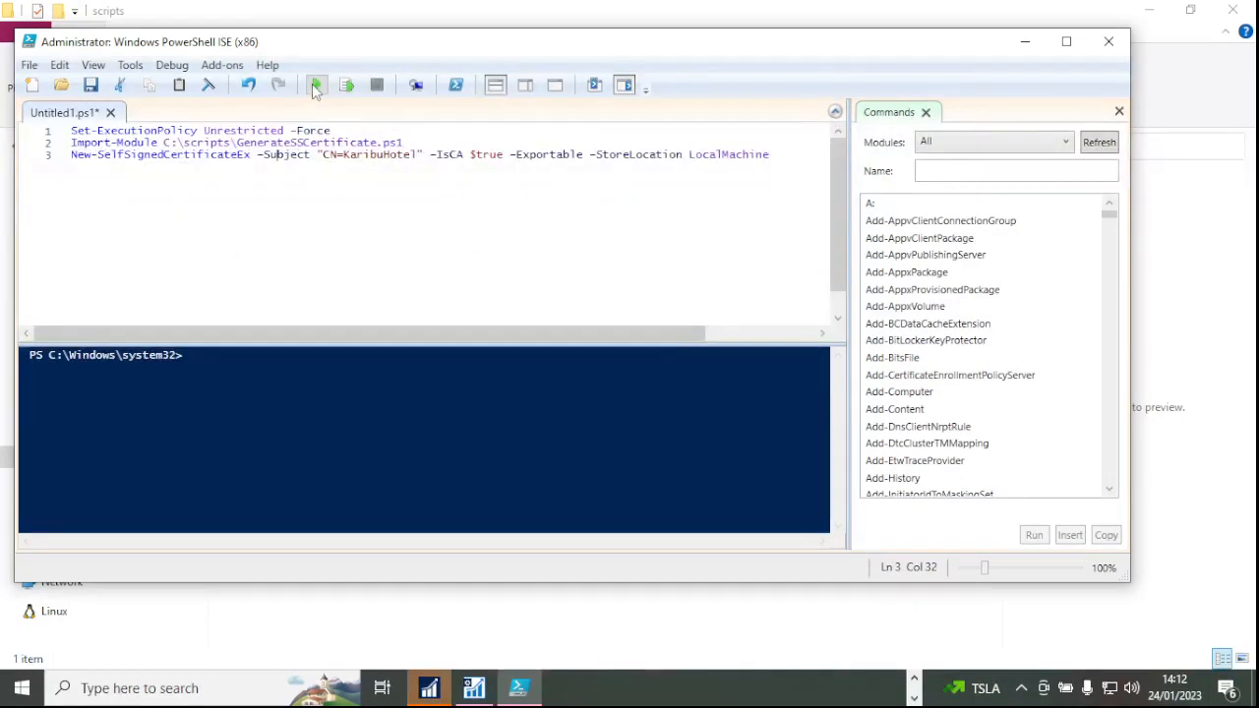
click(316, 87)
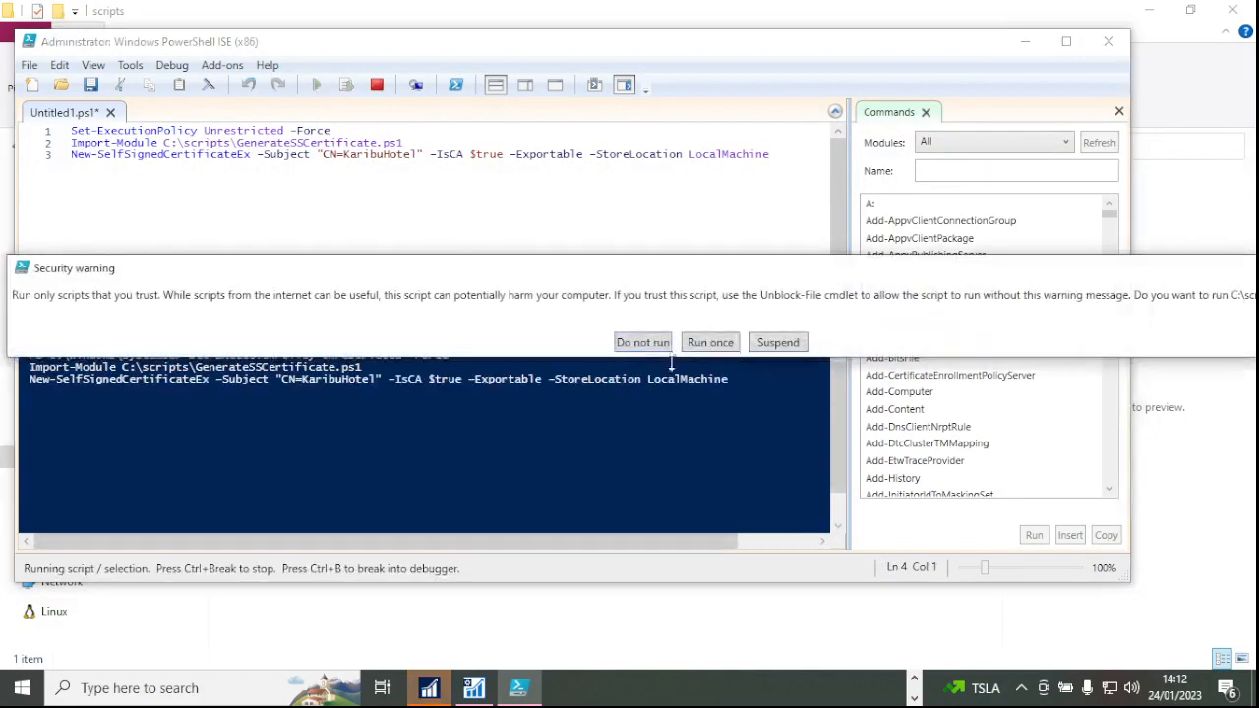
click(729, 345)
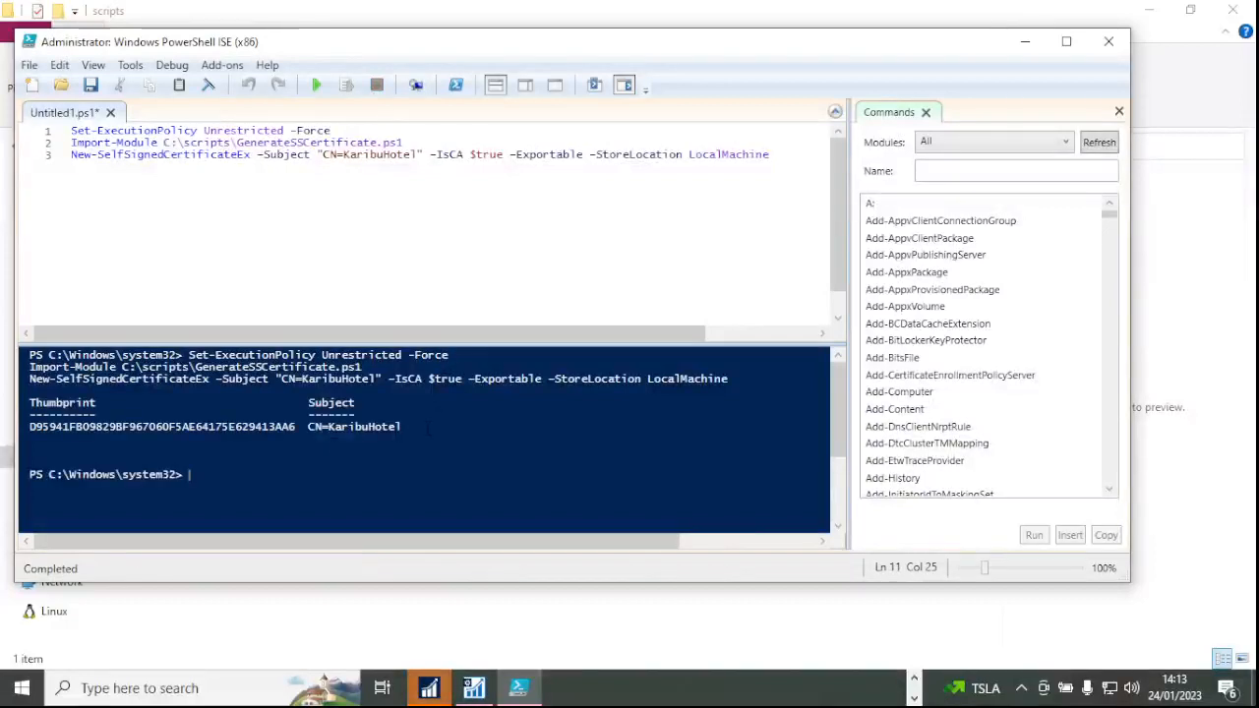
Change the line 3 certificate subject from CN=KaribuHotel to CN=DemoCompanyName.
click(420, 155)
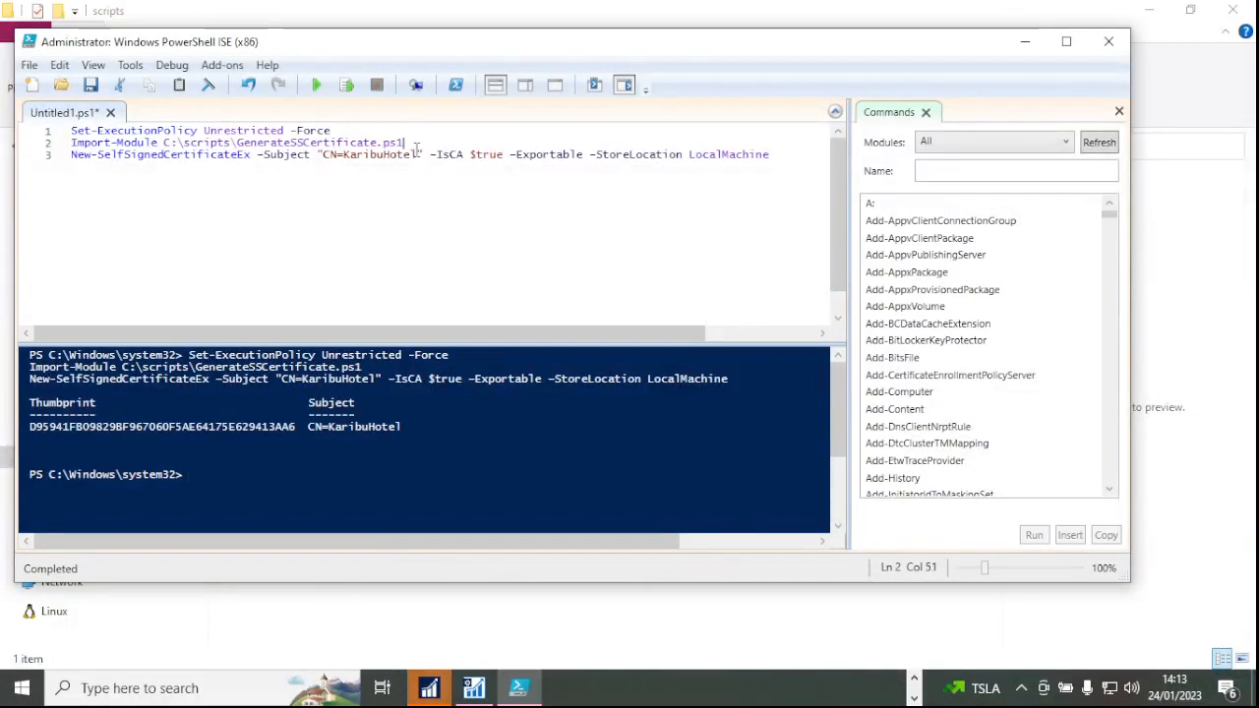
key(BackSpace)
key(BackSpace)
key(BackSpace)
key(BackSpace)
key(BackSpace)
key(BackSpace)
key(BackSpace)
key(BackSpace)
key(BackSpace)
key(BackSpace)
key(BackSpace)
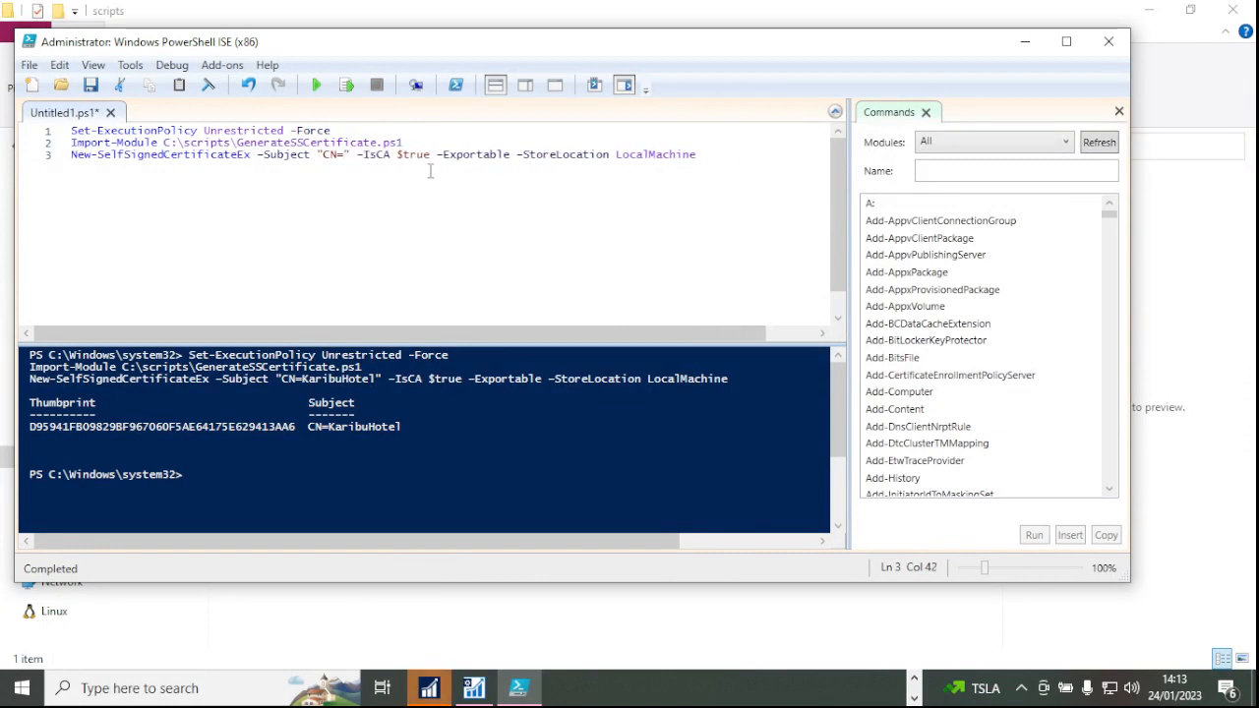
text(Bi)
key(BackSpace)
key(BackSpace)
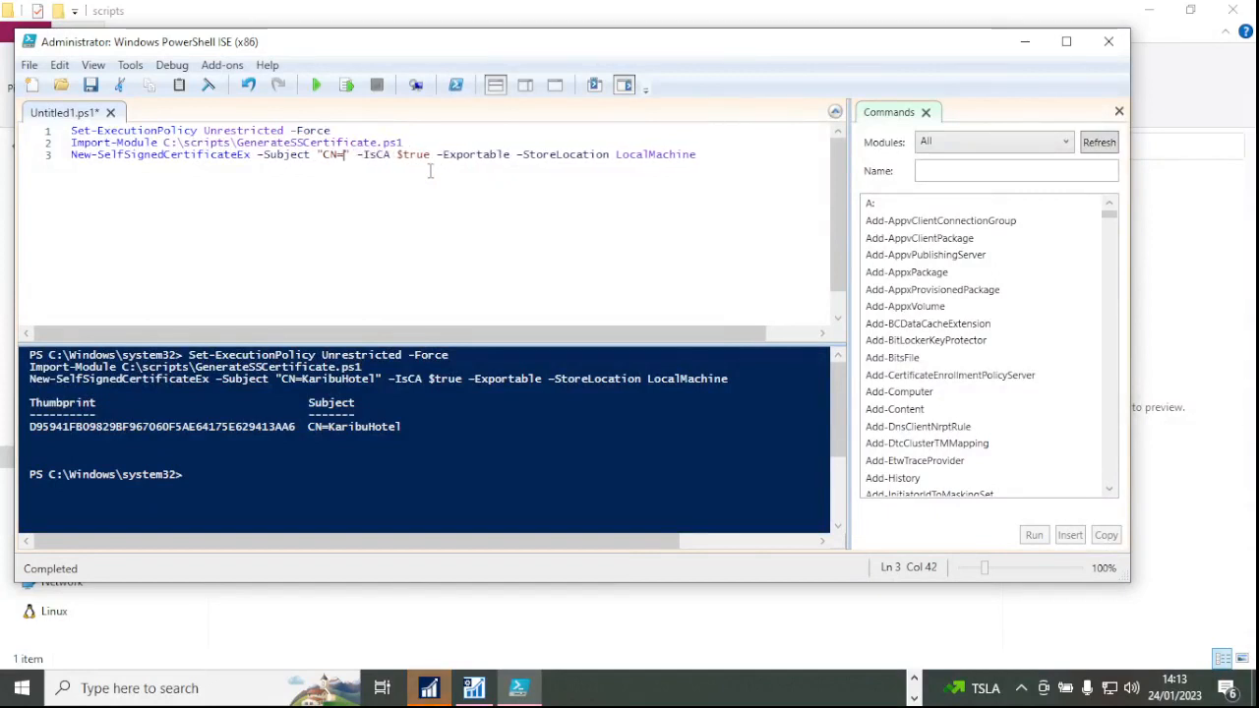
text(Demo)
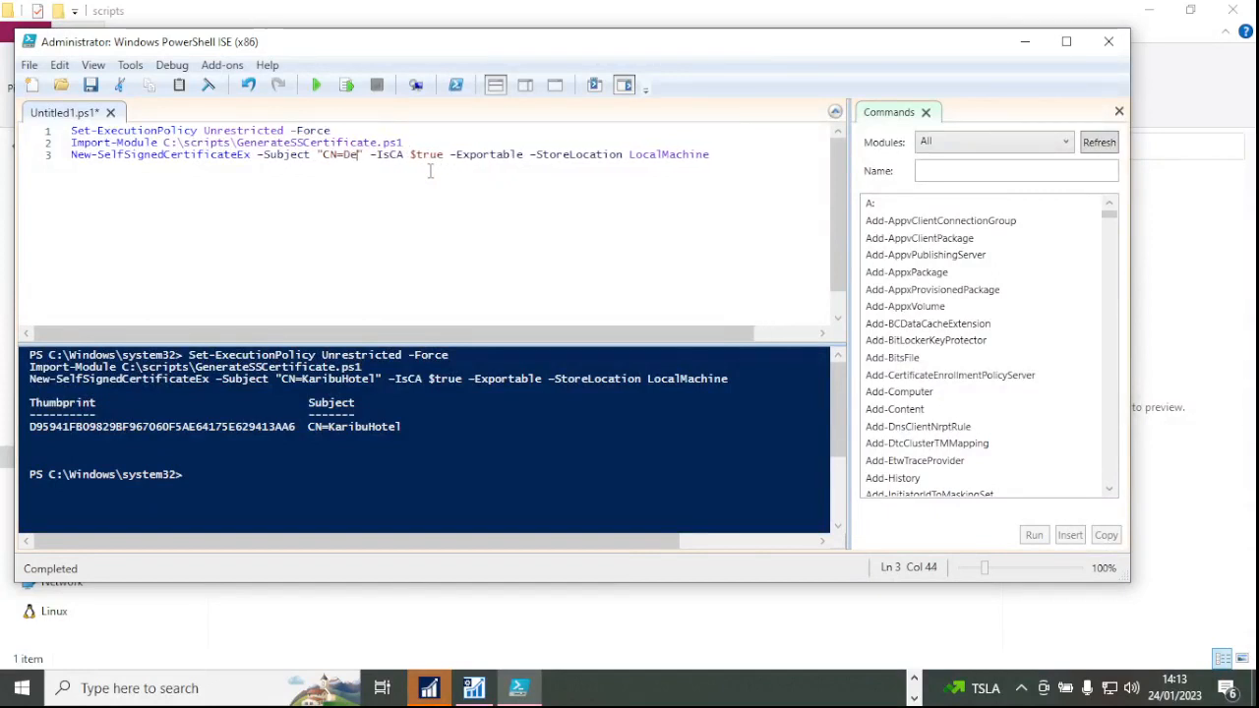
text(Compa)
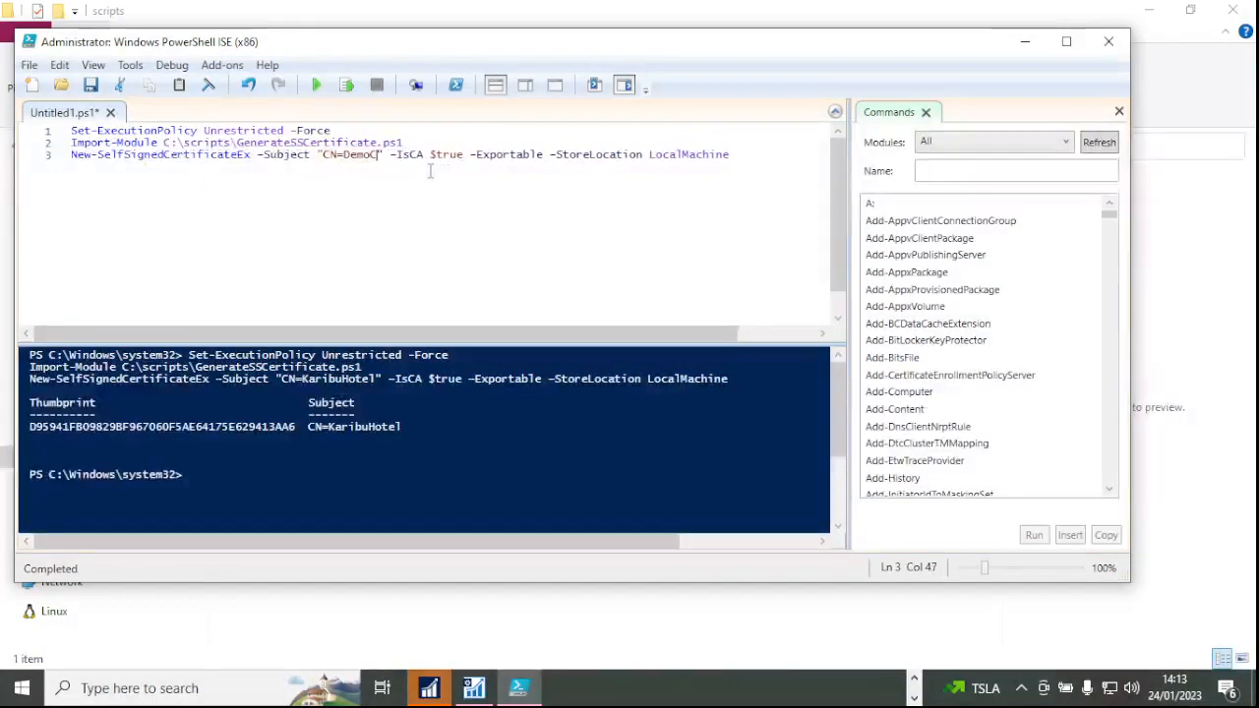
text(nyN)
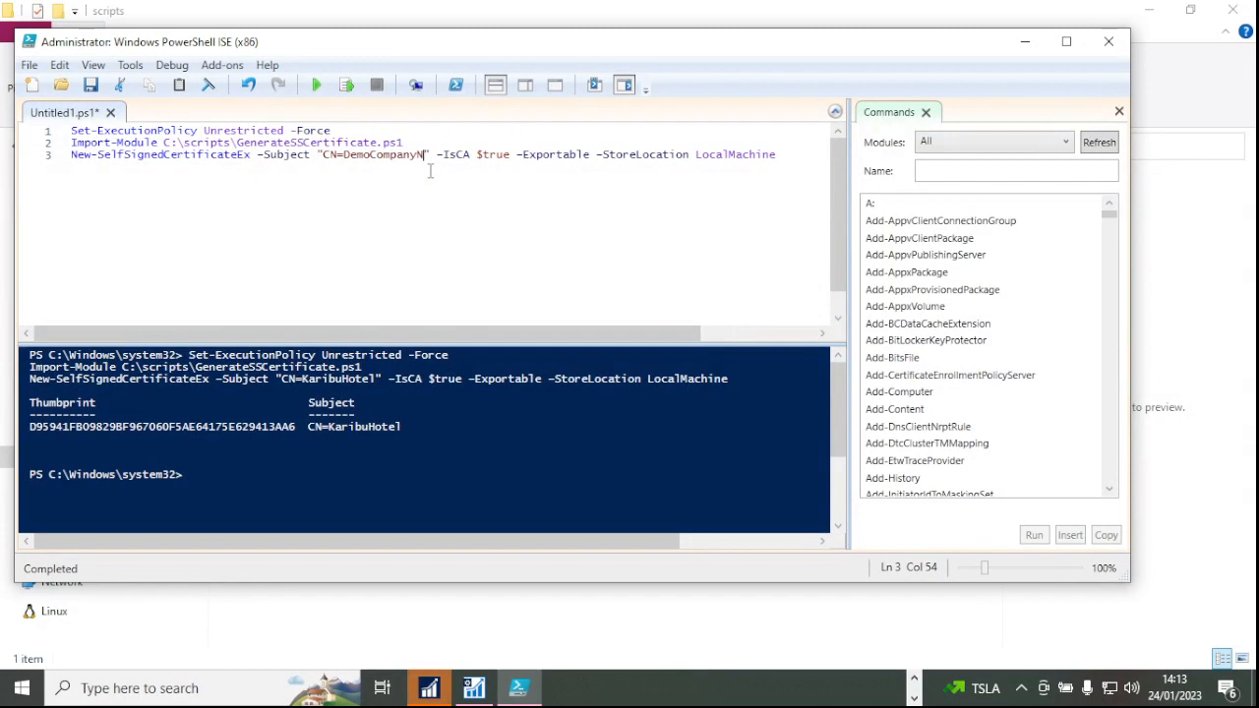
text(ame)
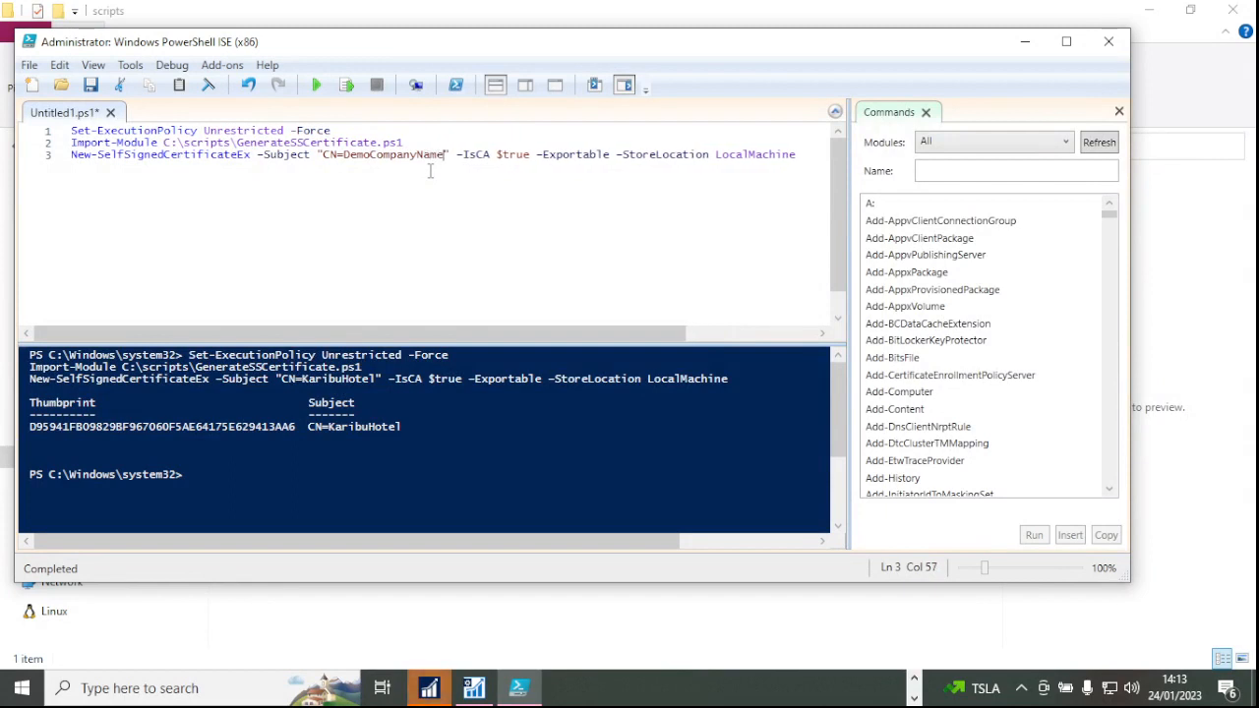
key(Right)
key(Right)
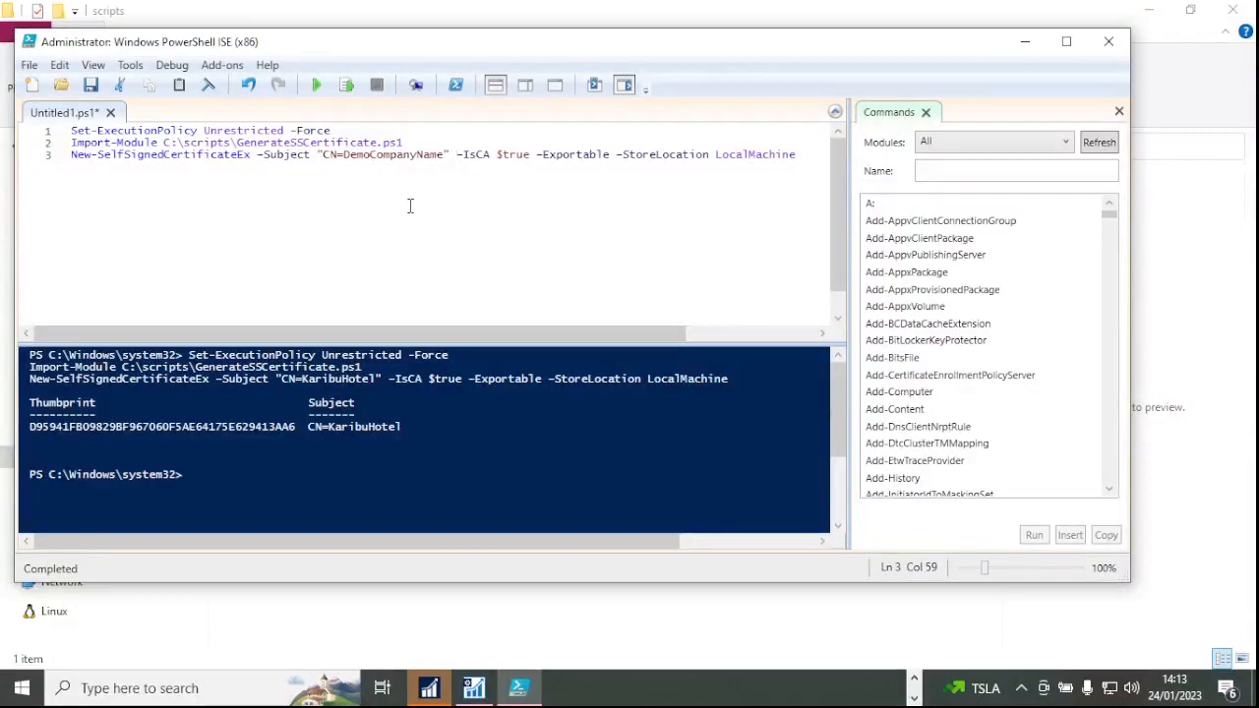
Copy the new certificate's thumbprint from the console and return to NAV Server Administration.
click(417, 476)
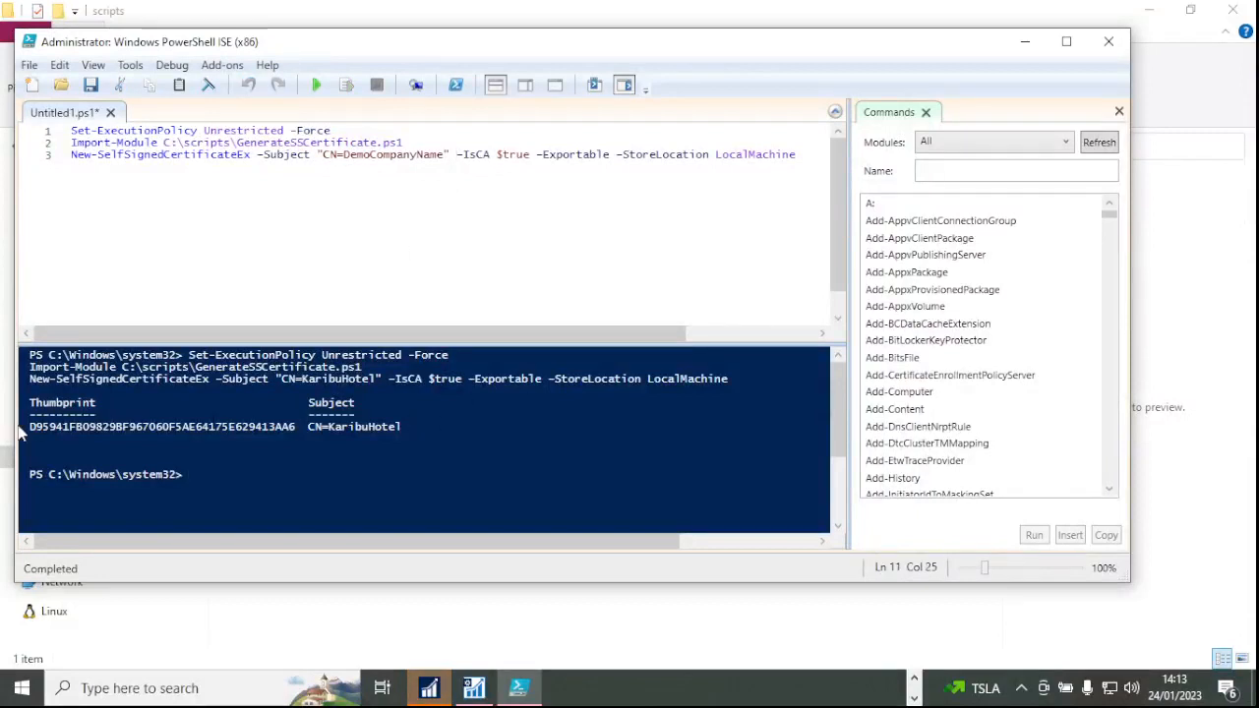
drag(423, 430, 8, 421)
click(57, 451)
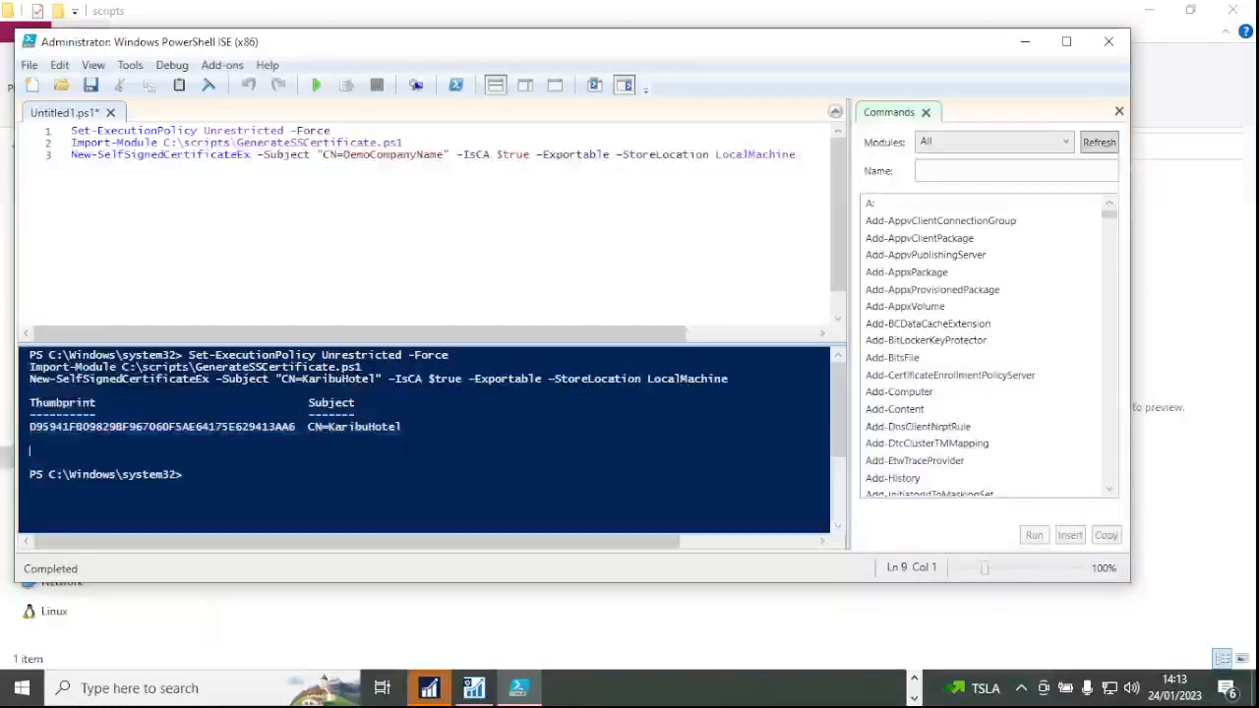
drag(423, 429, 71, 431)
click(537, 230)
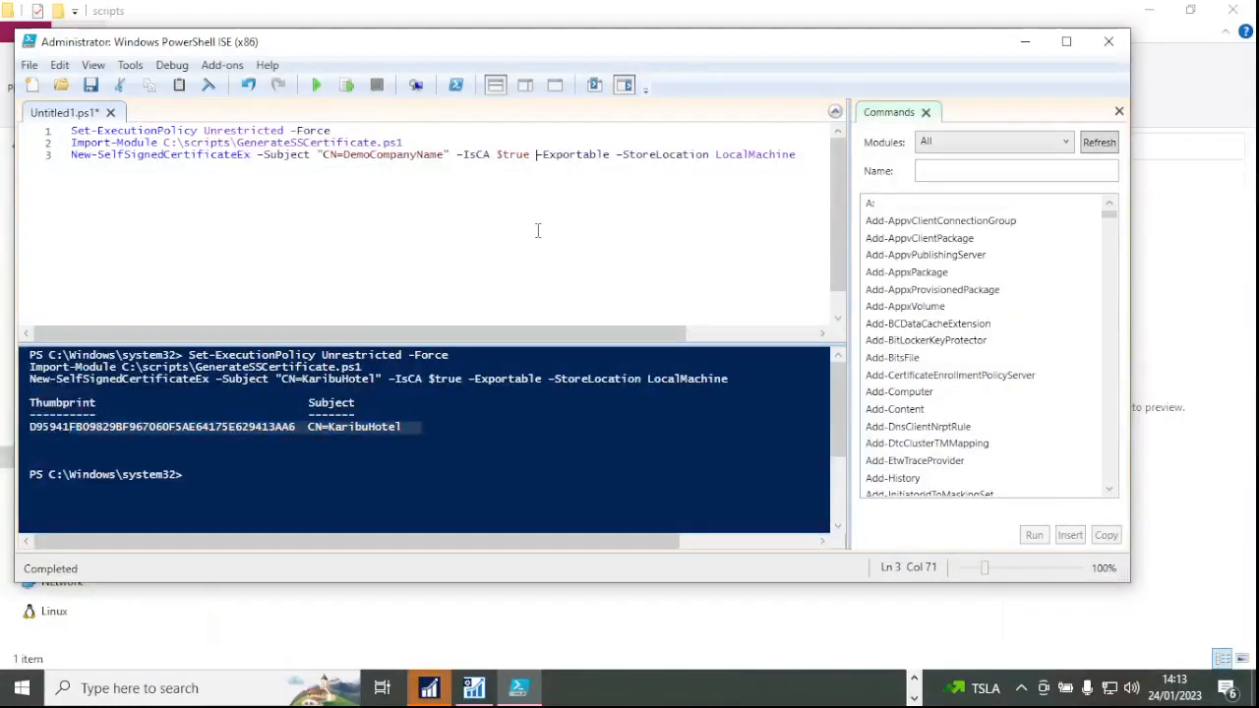
click(248, 439)
drag(295, 426, 30, 427)
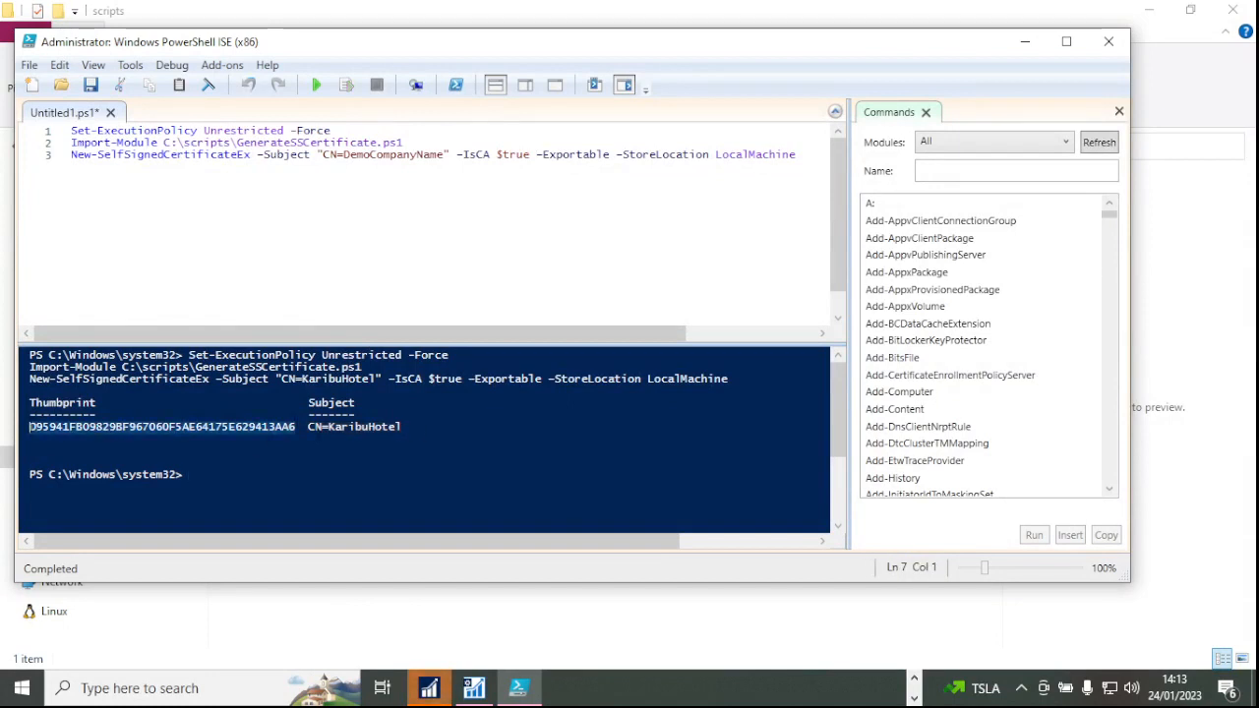
drag(414, 426, 30, 427)
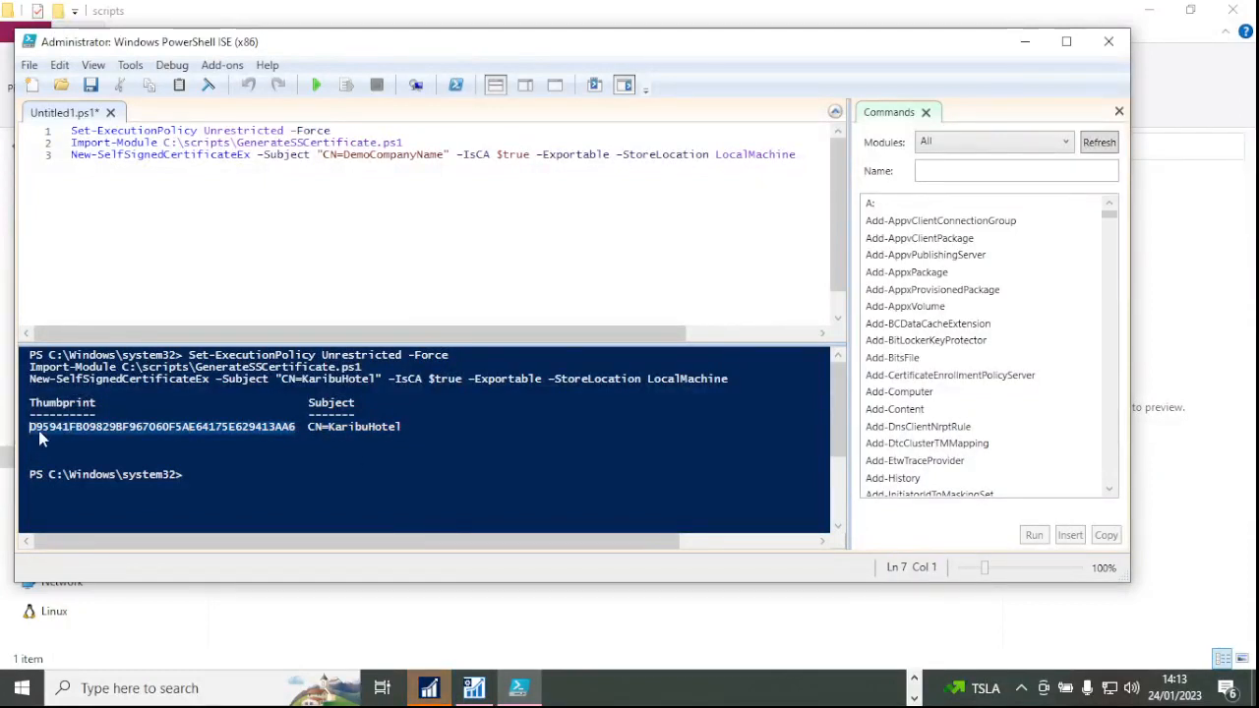
click(474, 688)
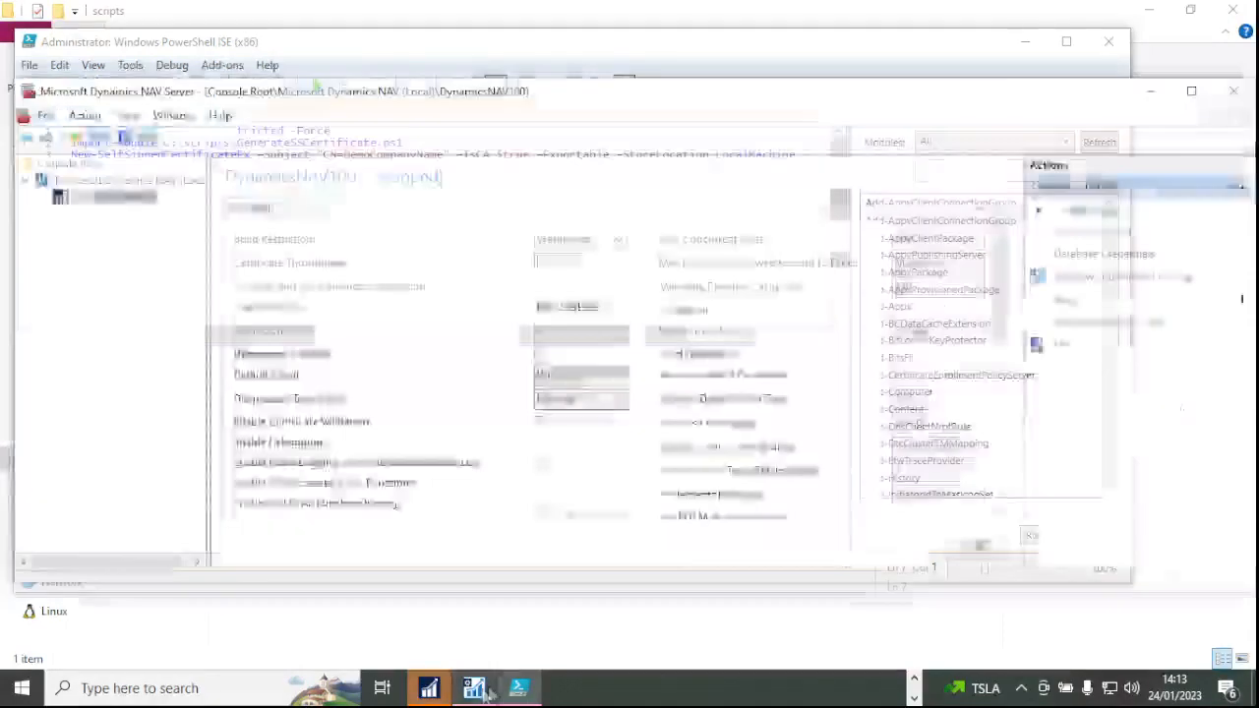
Paste the thumbprint into DynamicsNAV100's Certificate Thumbprint field, save, and acknowledge the restart notice.
click(562, 260)
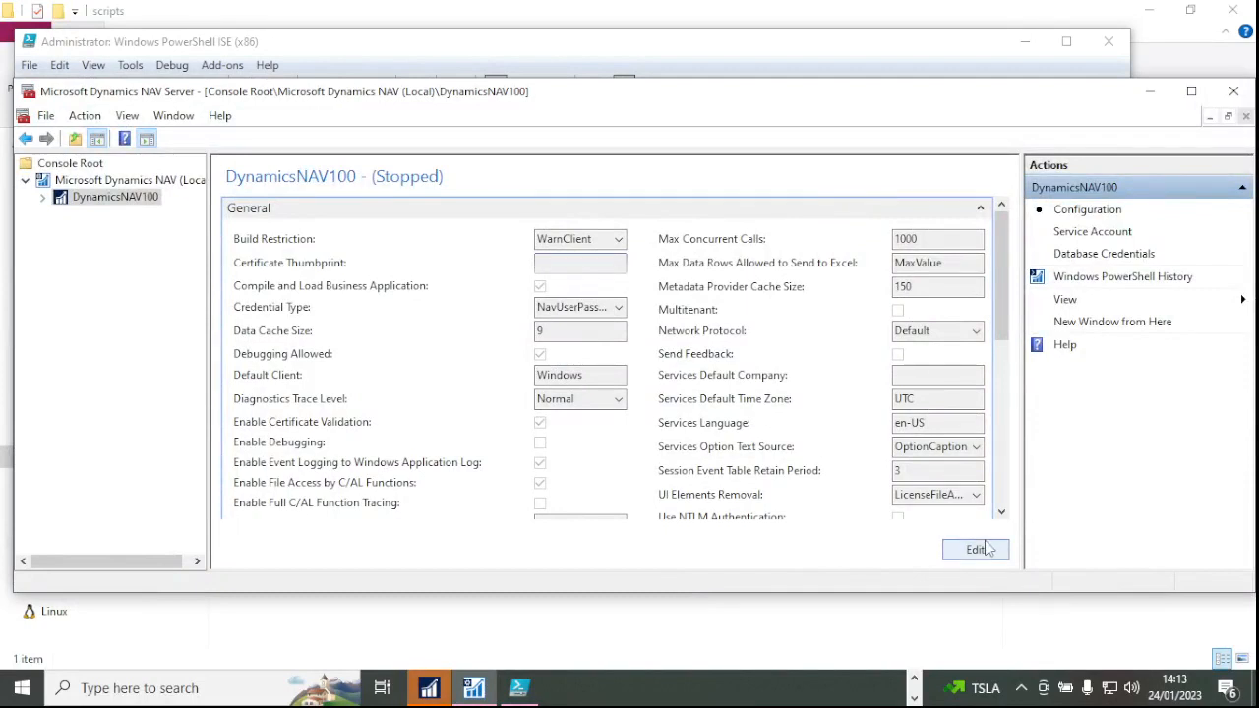
click(946, 542)
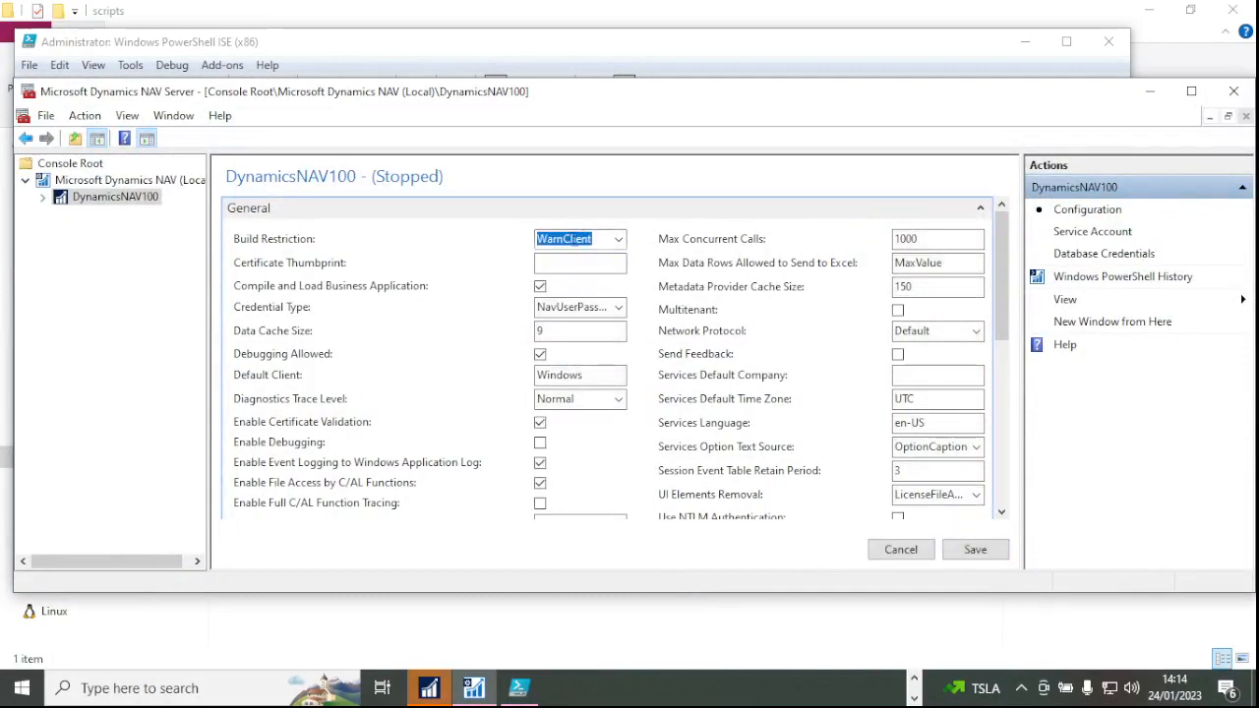
click(568, 261)
key(ctrl+v)
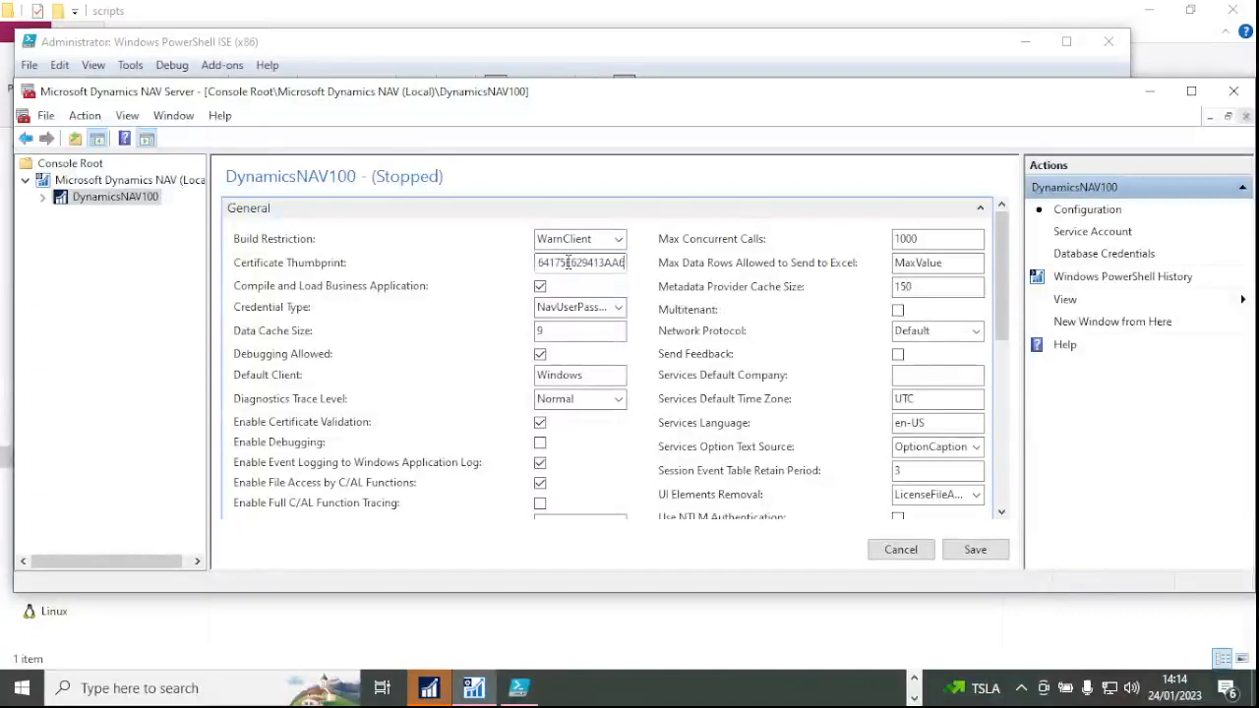
click(979, 553)
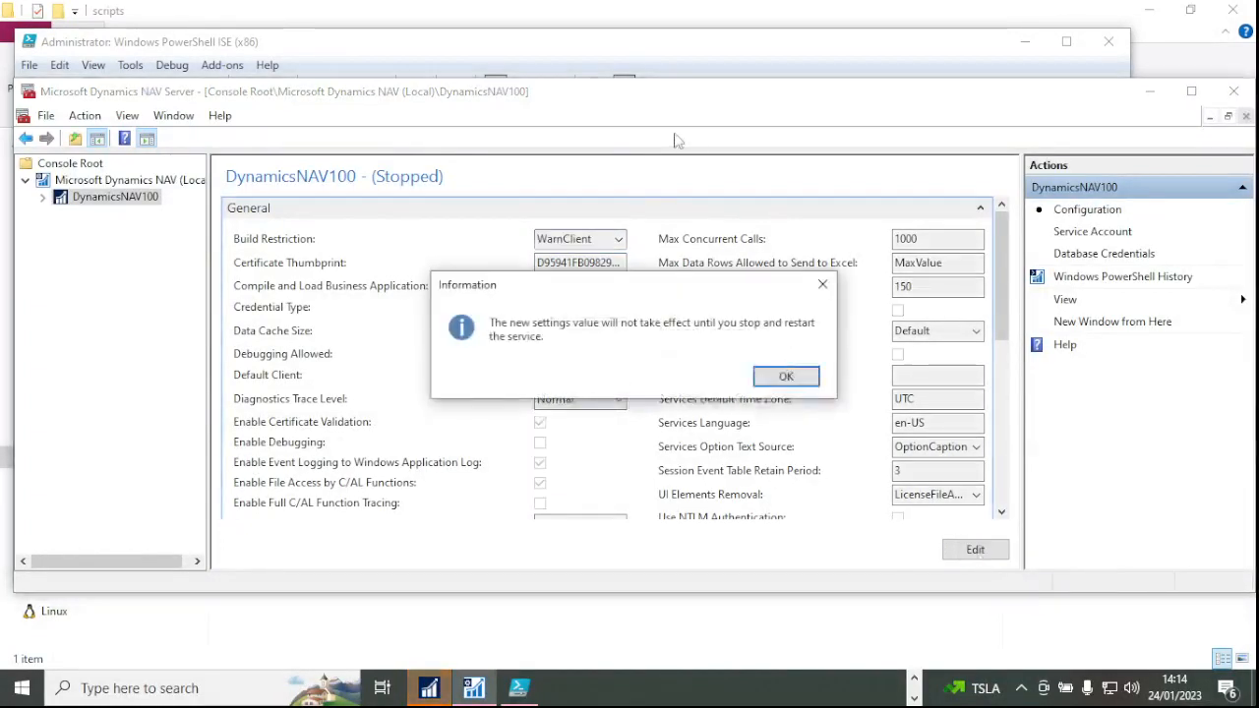
click(812, 380)
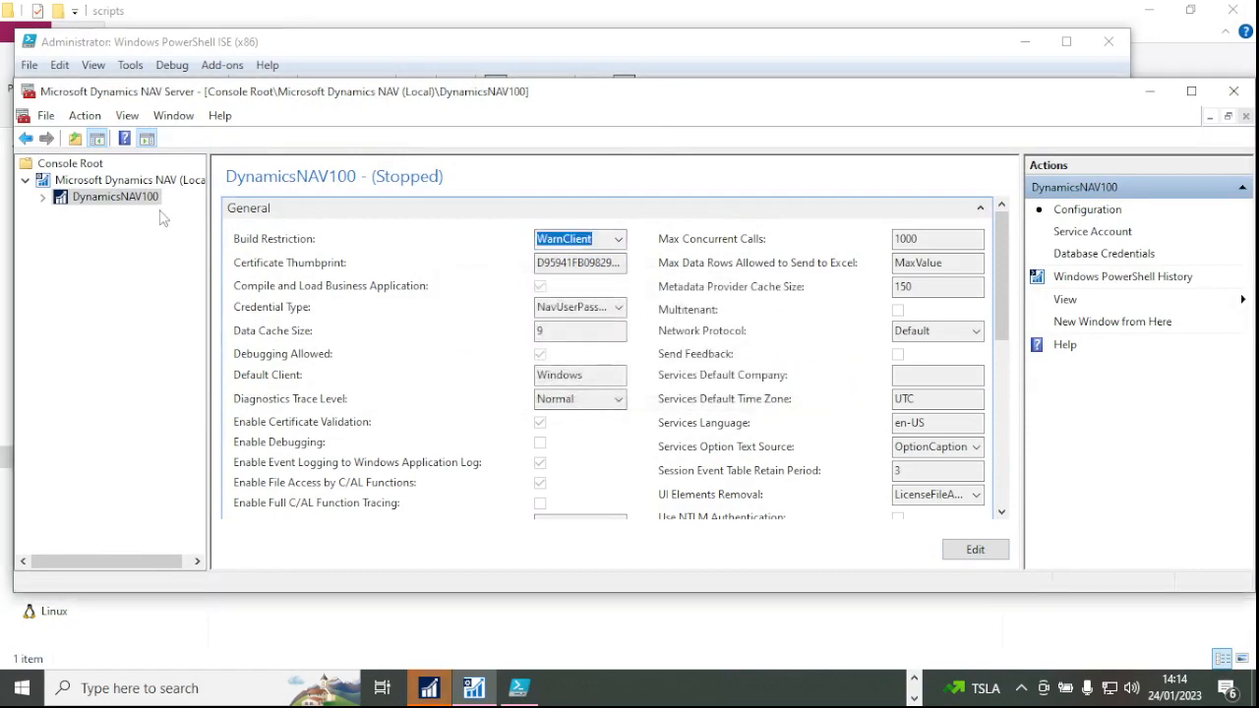
click(133, 180)
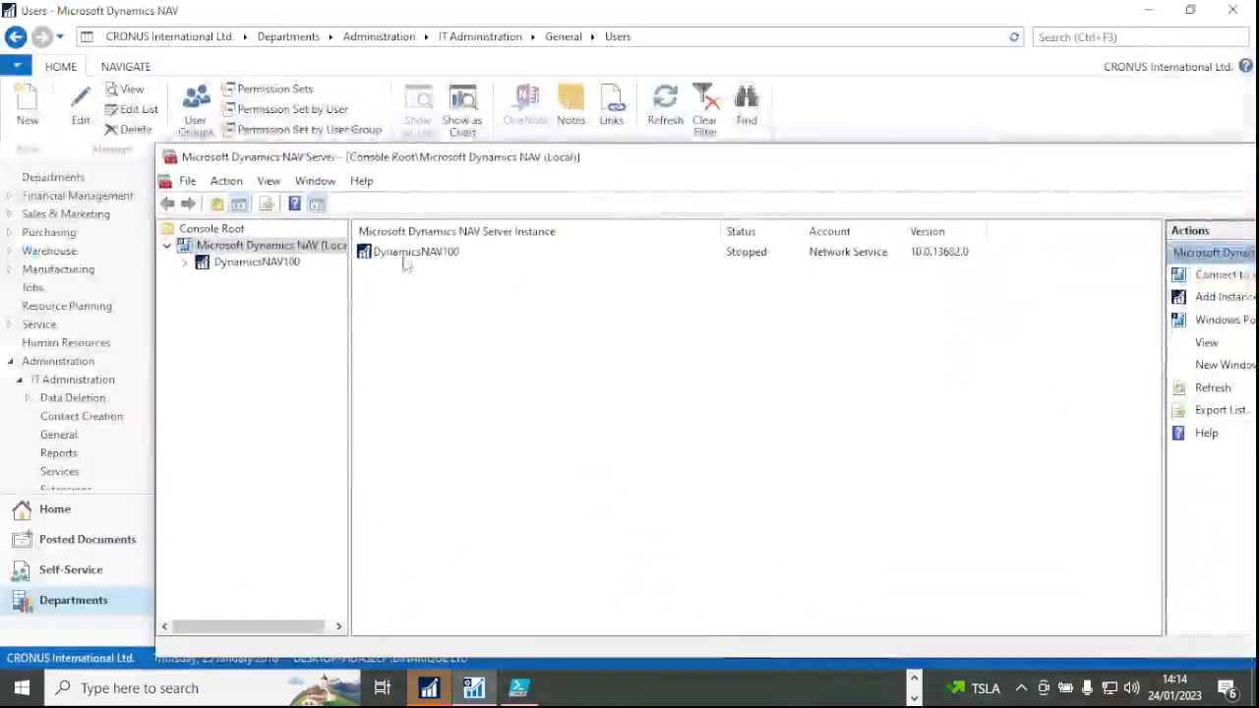
Select DynamicsNAV100, then launch mmc.exe from the Windows Run dialog.
click(423, 252)
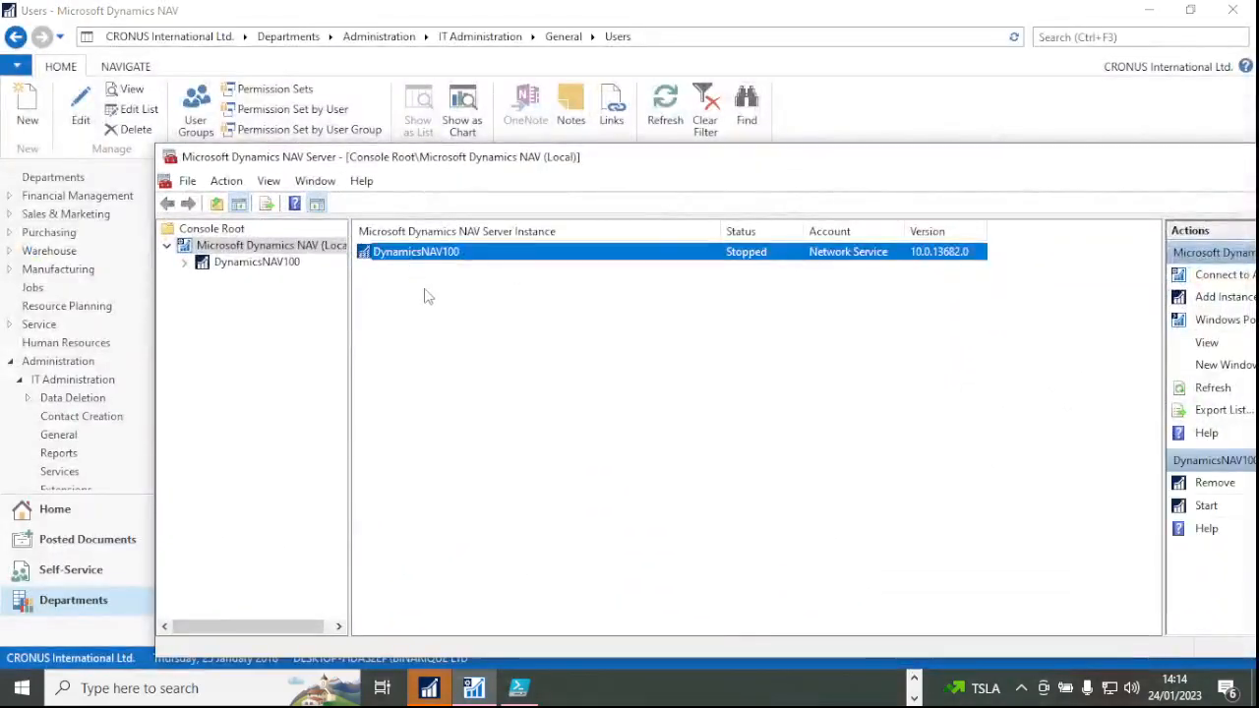
drag(542, 159, 468, 139)
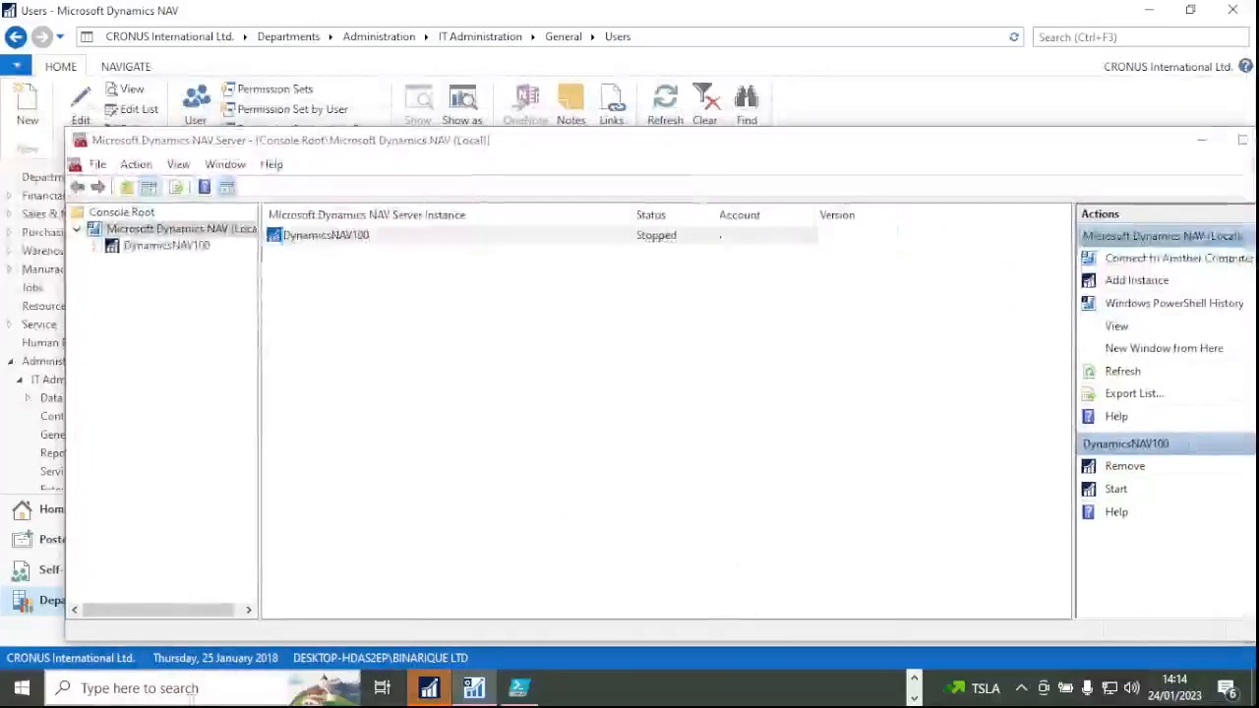
click(194, 689)
text(run)
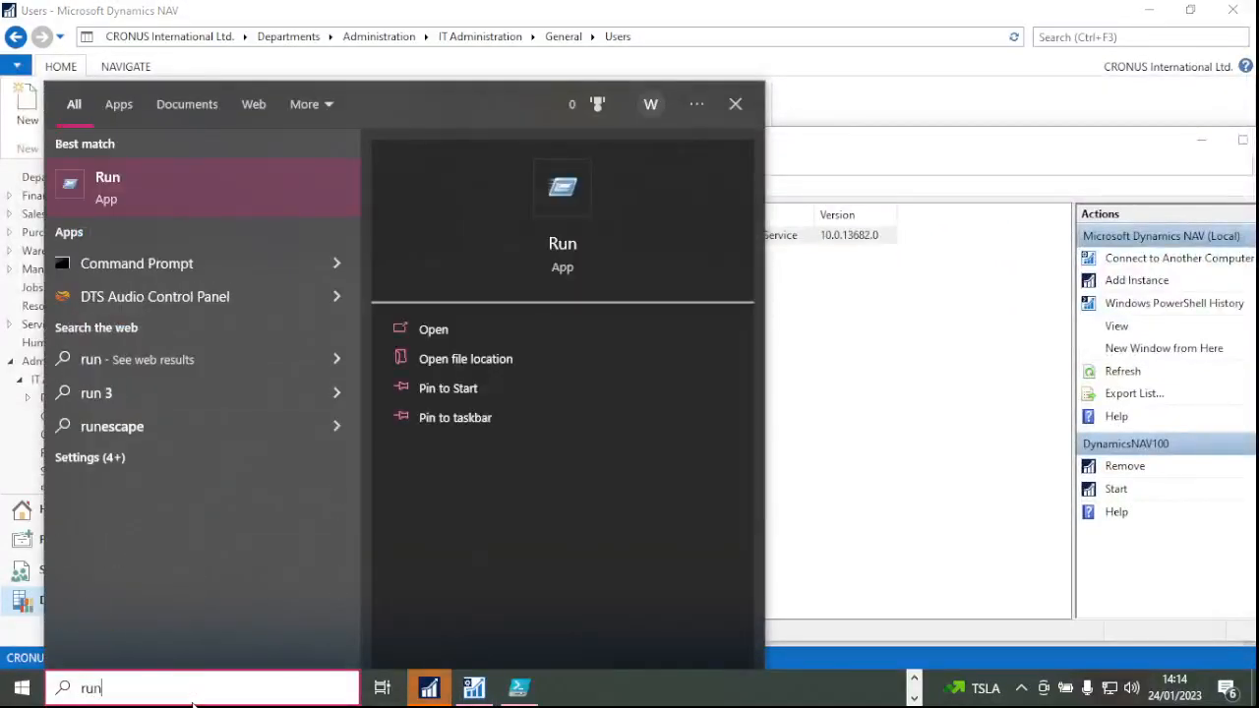
key(Return)
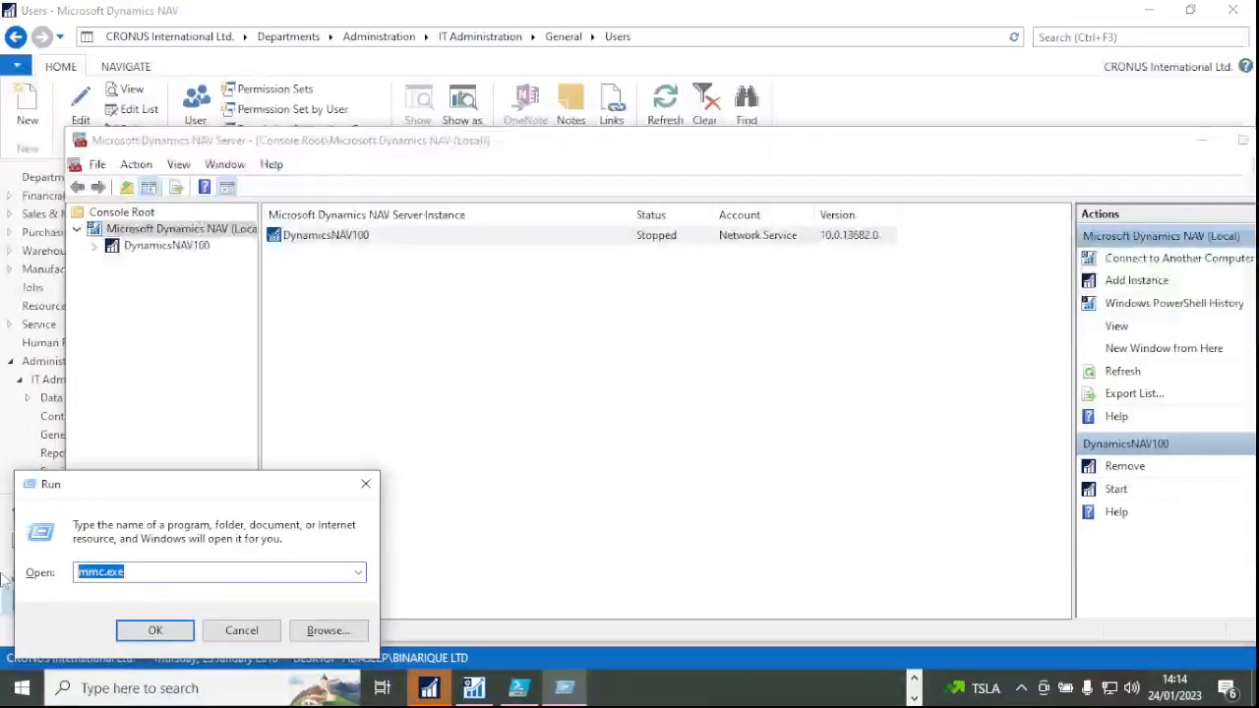
key(BackSpace)
text(mmc.)
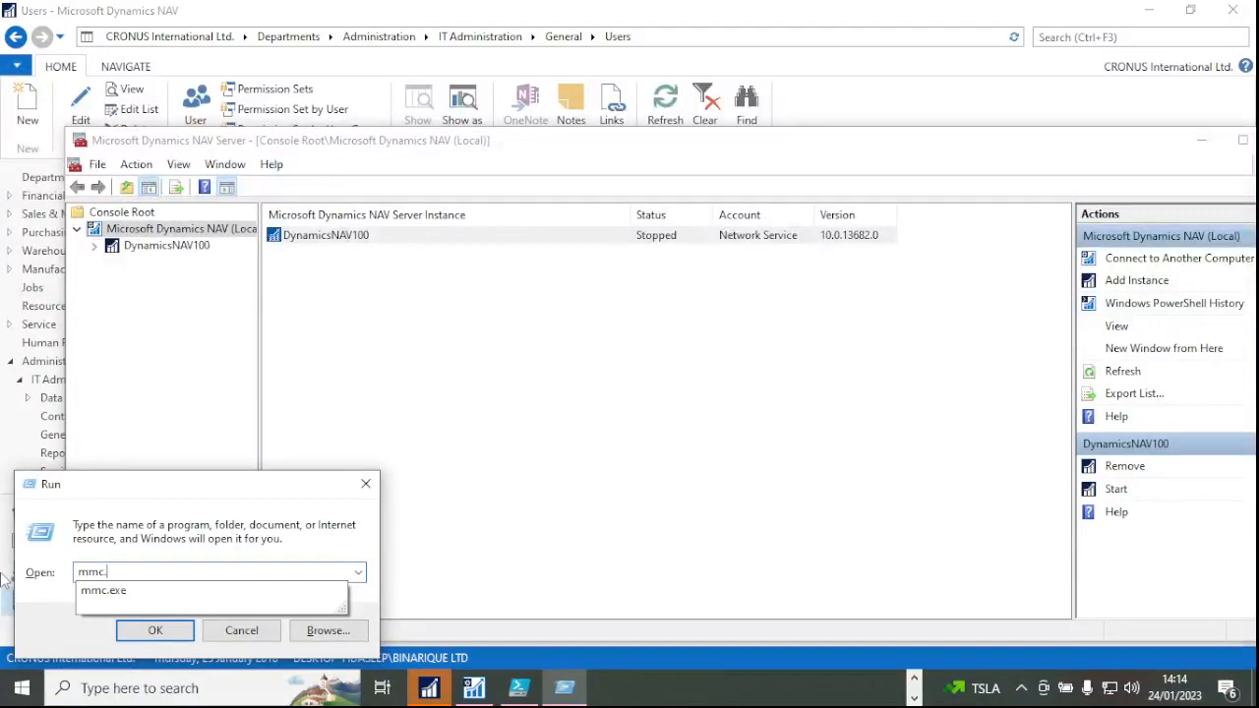
text(exe)
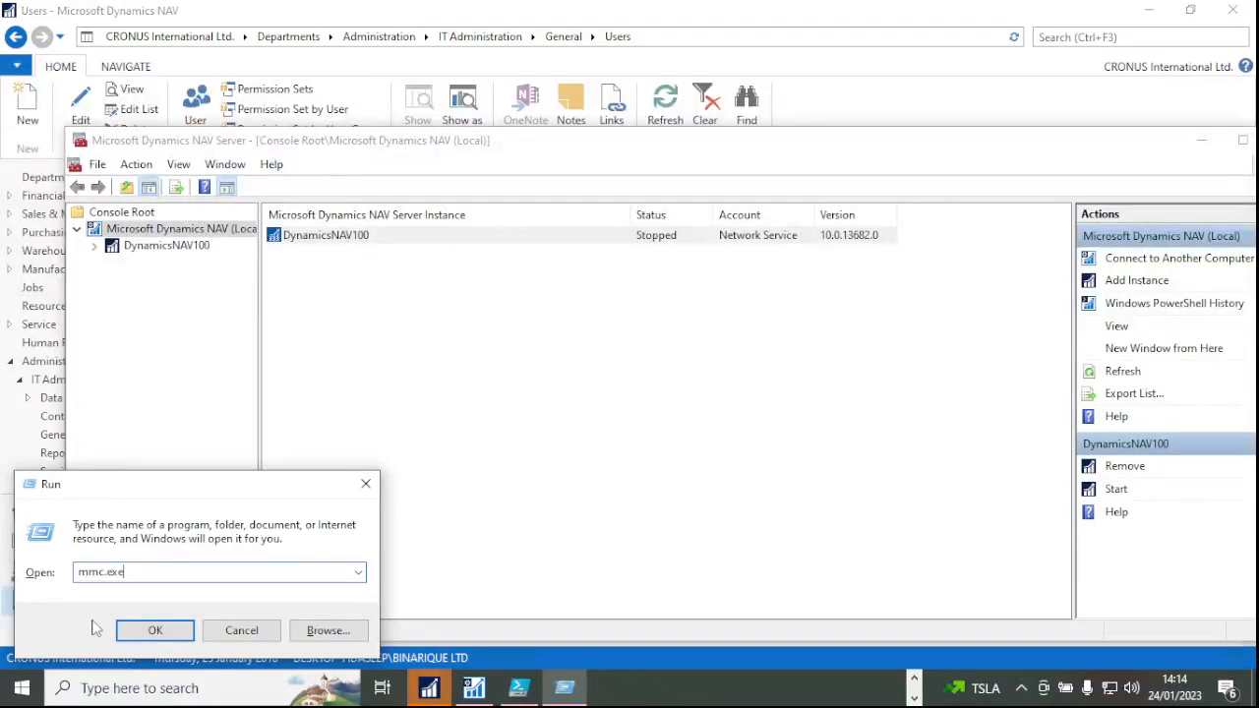
click(156, 630)
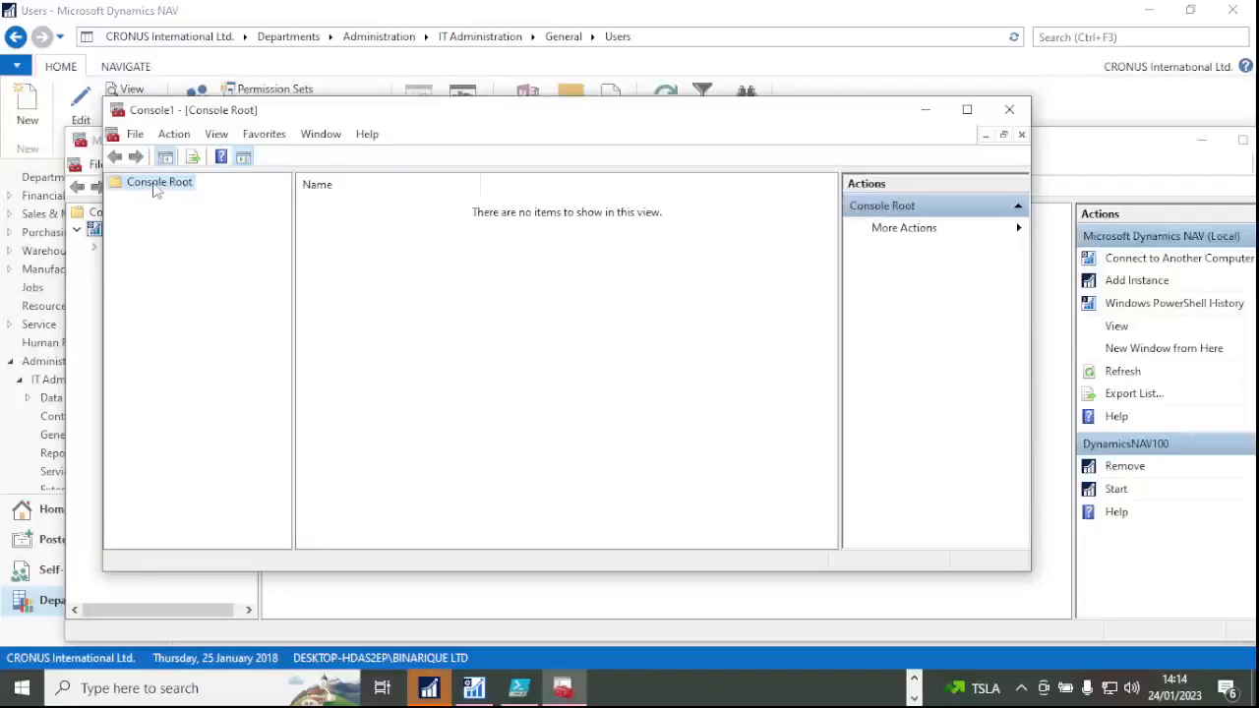
Add the Certificates snap-in for the computer account (Local Computer) via File > Add/Remove Snap-in.
click(154, 184)
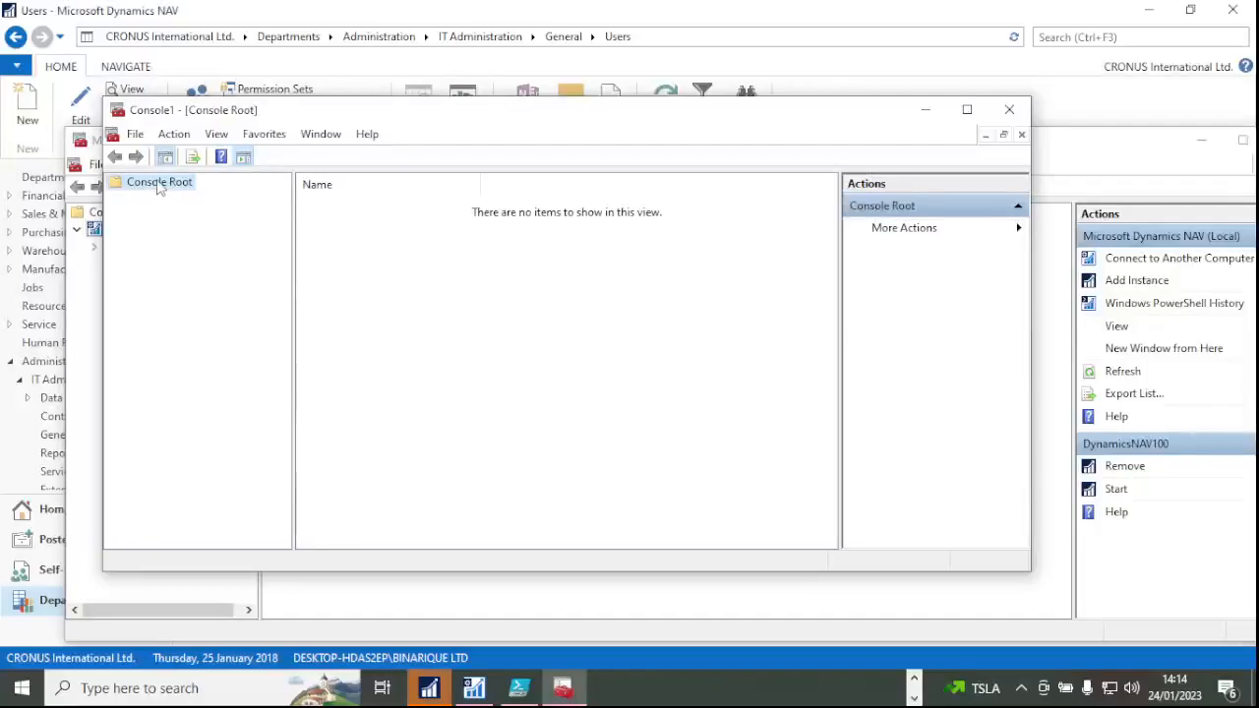
click(135, 136)
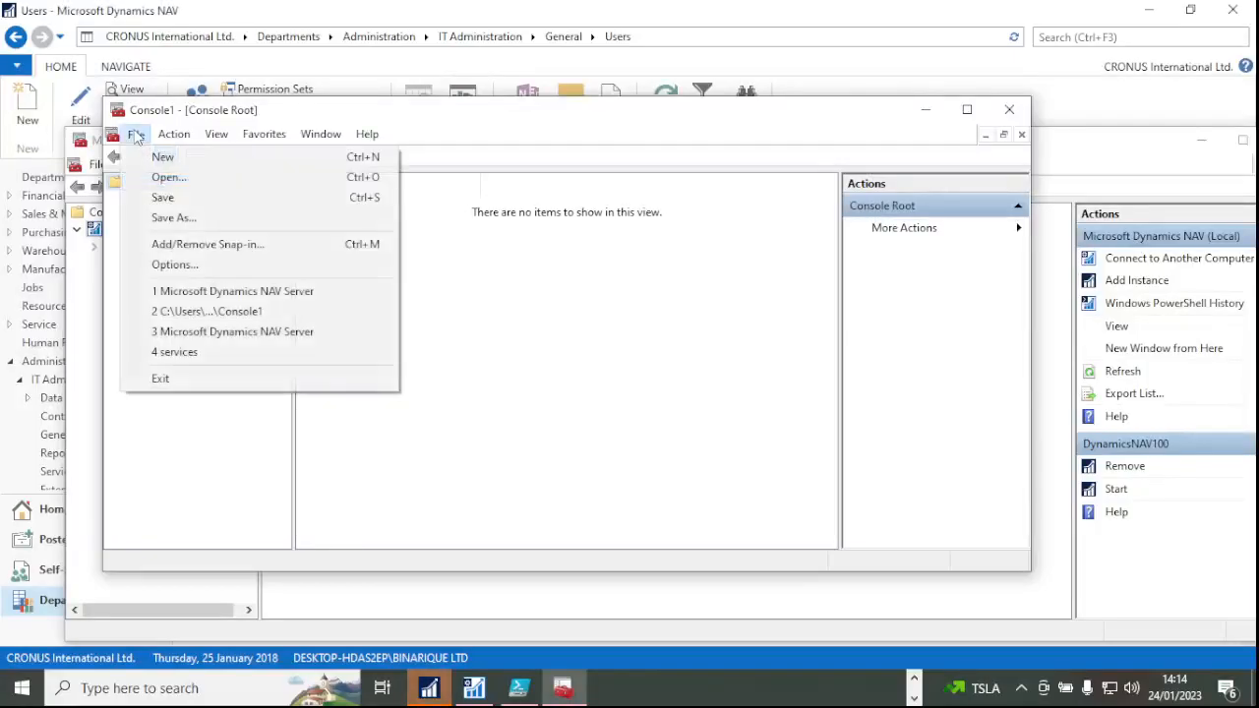
click(252, 246)
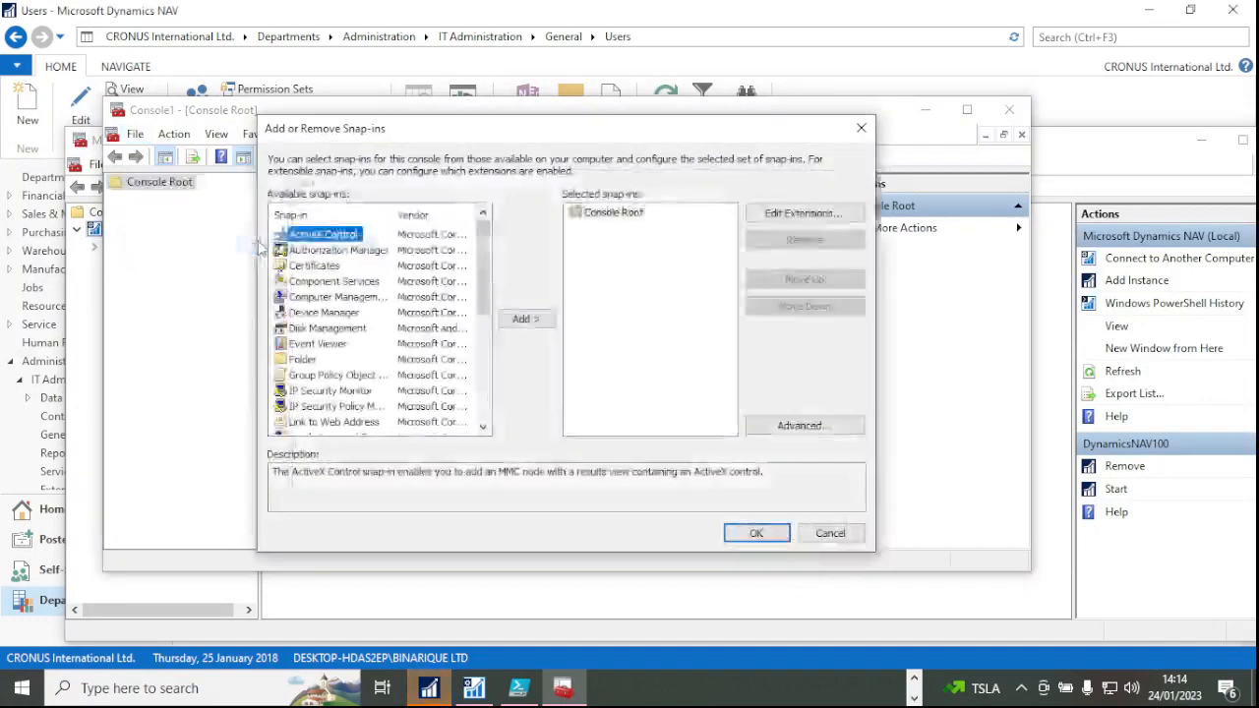
double_click(314, 266)
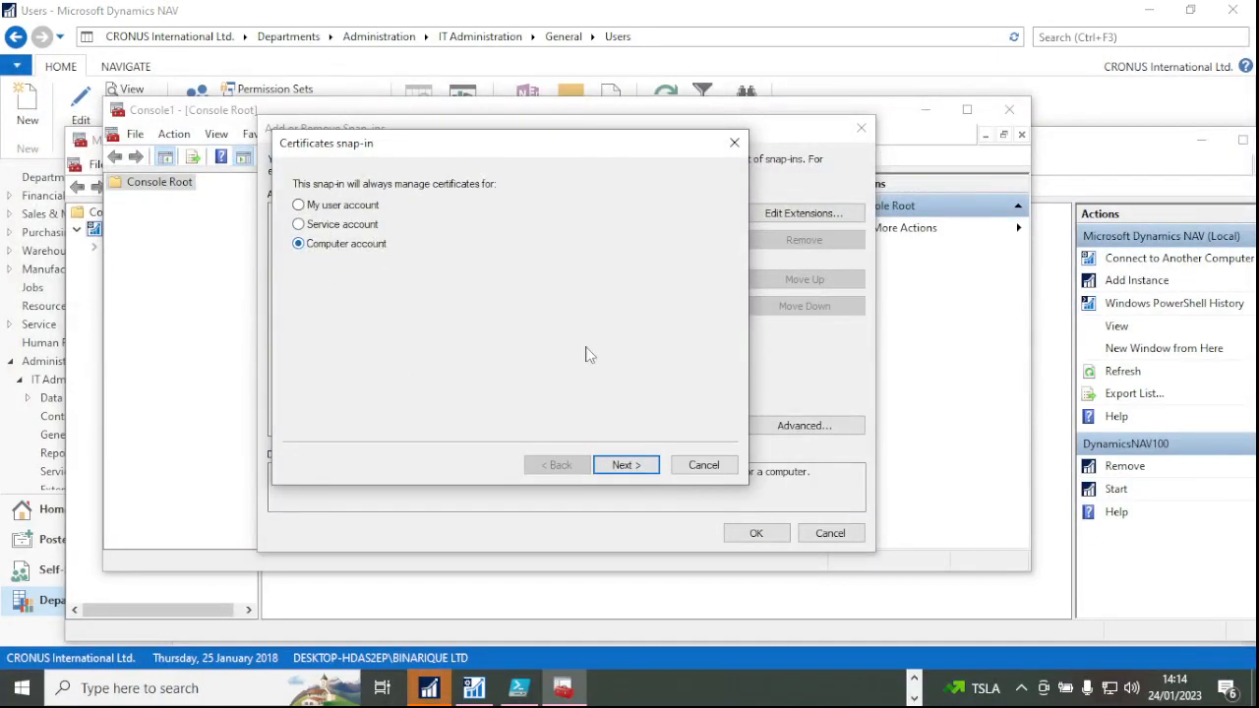
click(636, 470)
click(626, 466)
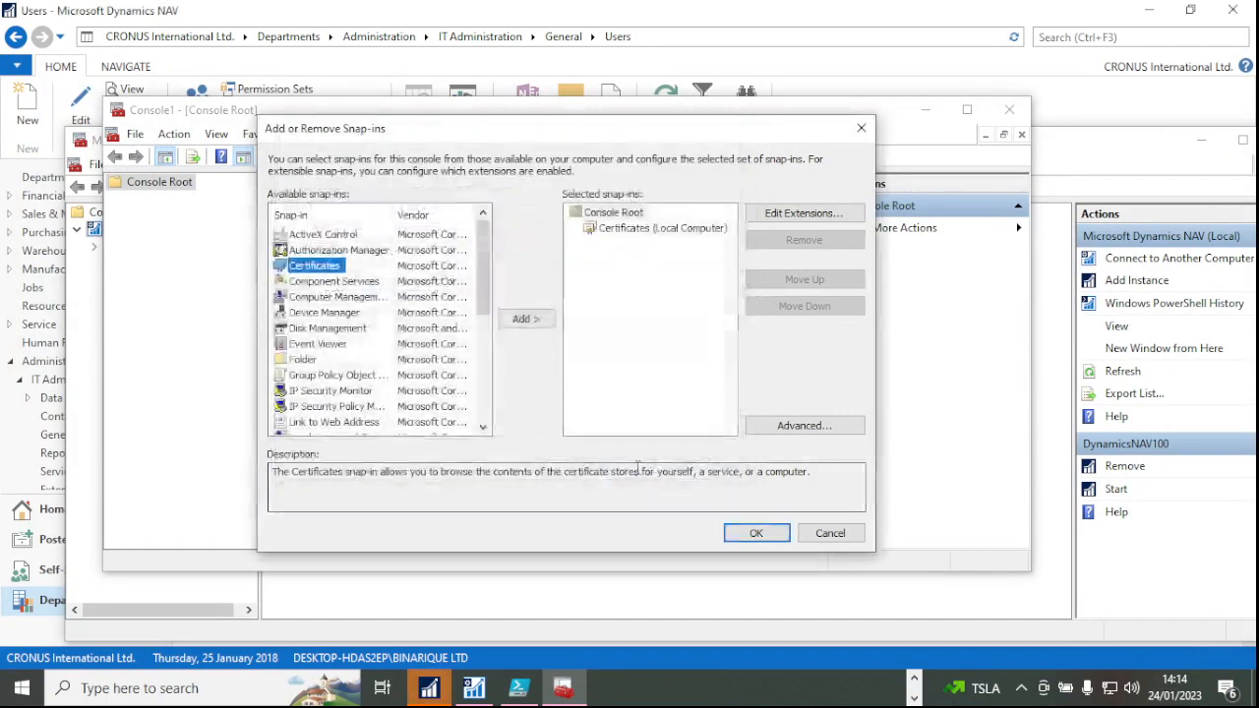
click(649, 231)
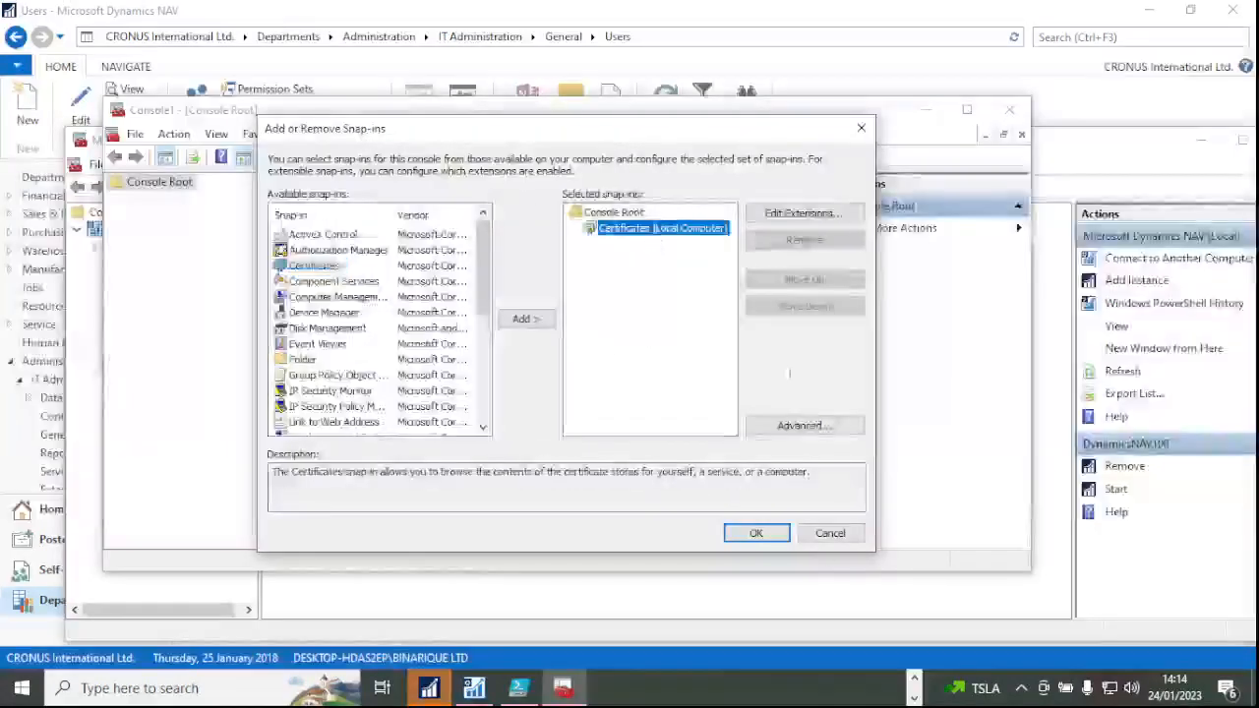
click(757, 533)
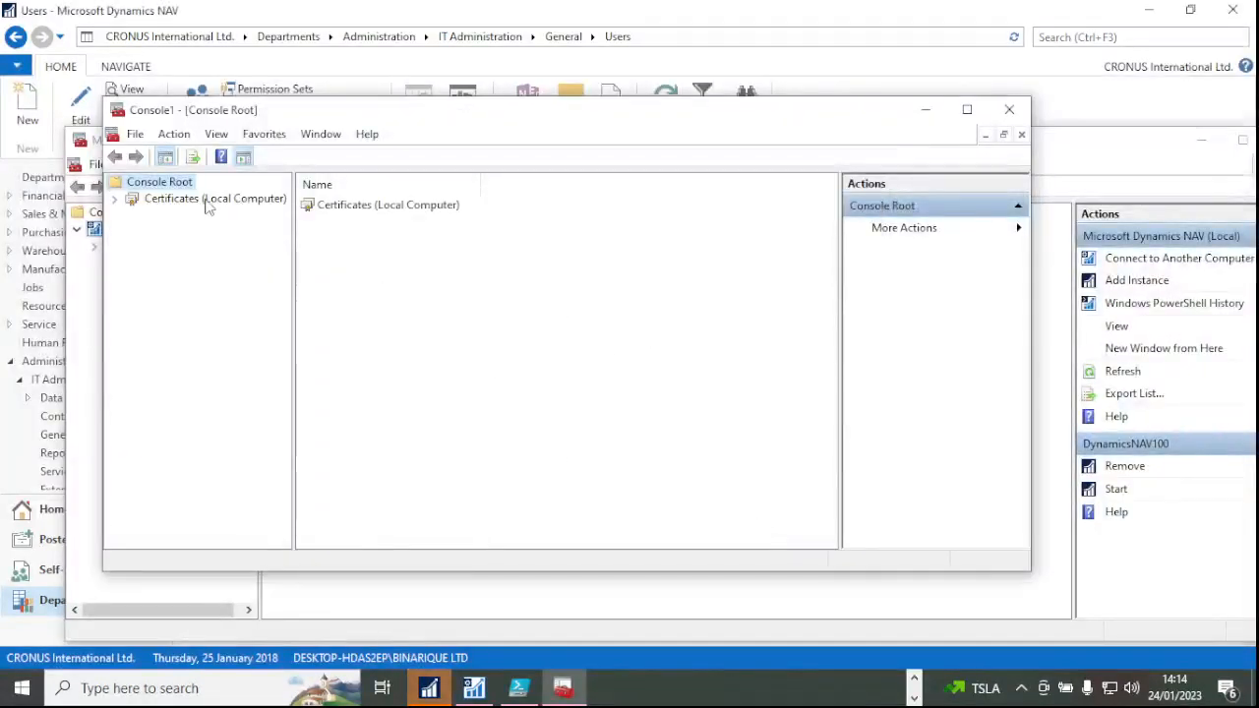
click(208, 200)
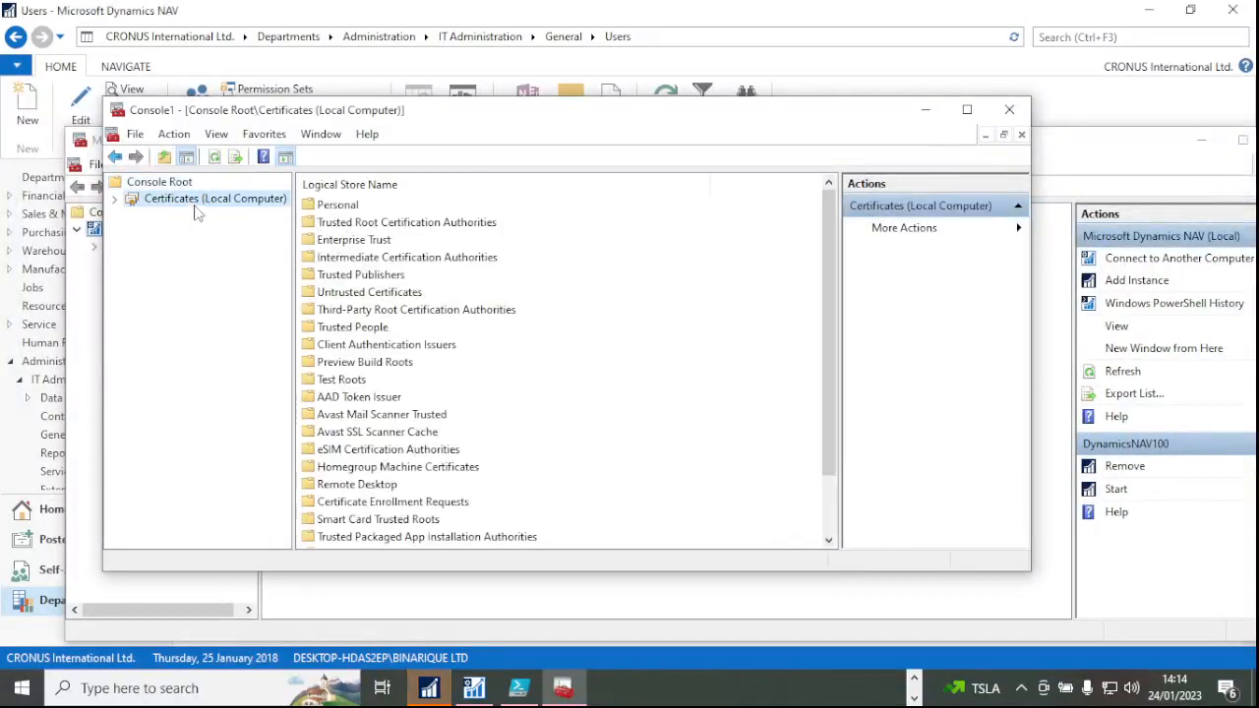
Open Personal > Certificates and bring up the KaribuHotel certificate's All Tasks menu.
click(326, 206)
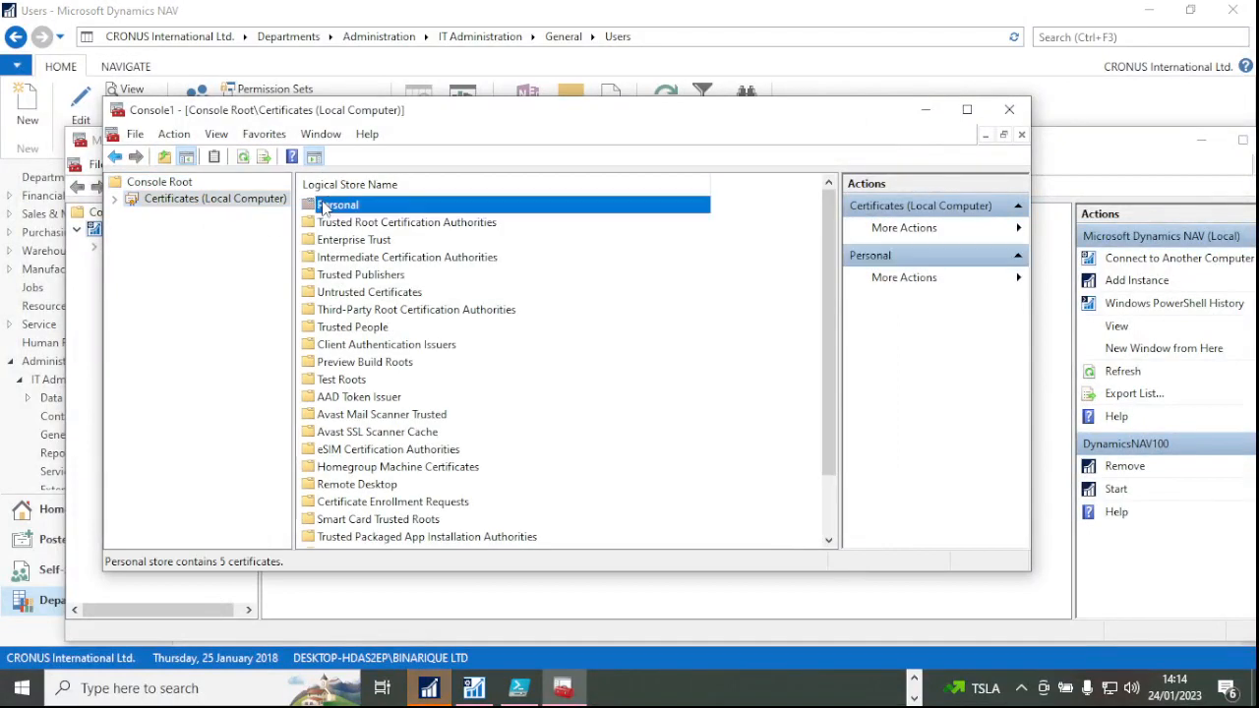
double_click(324, 207)
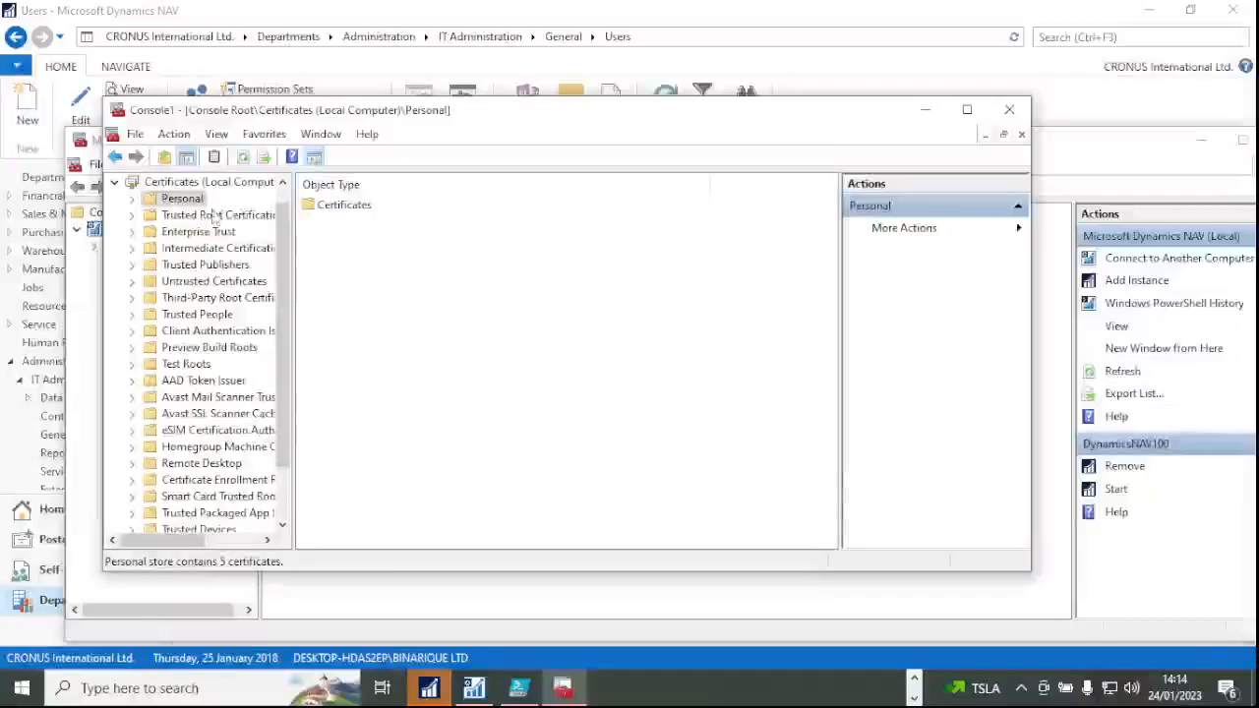
double_click(335, 207)
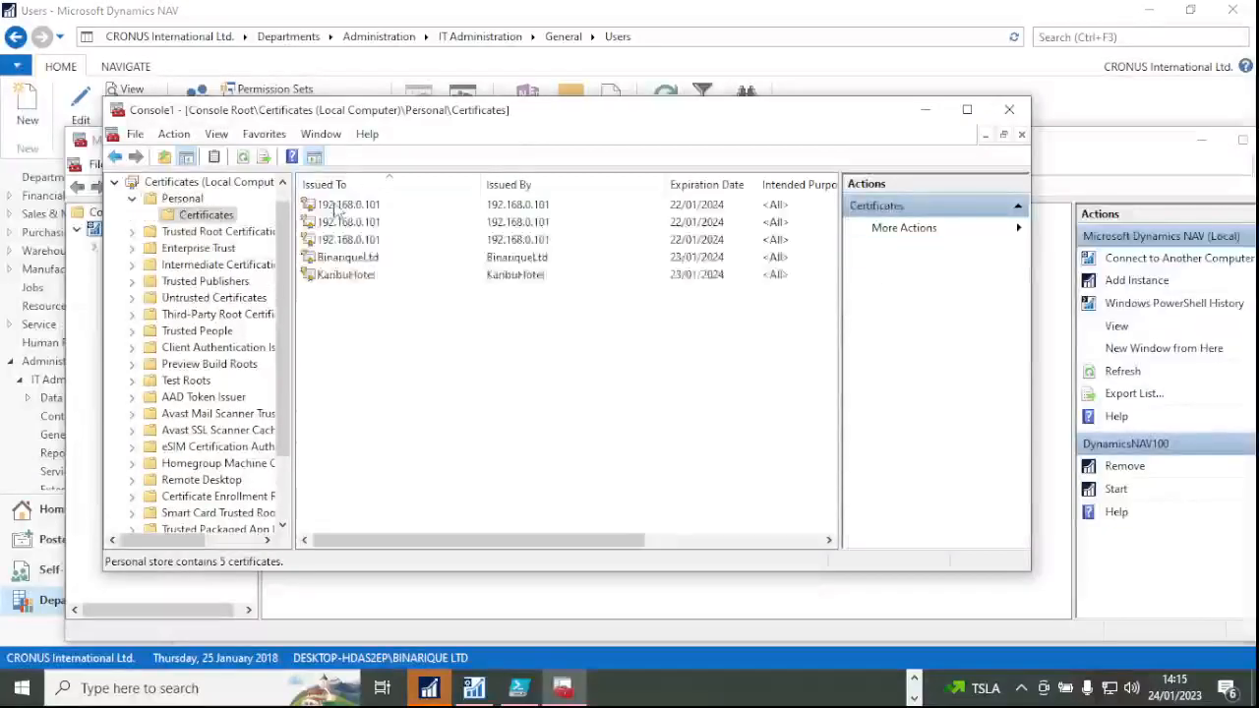
click(358, 276)
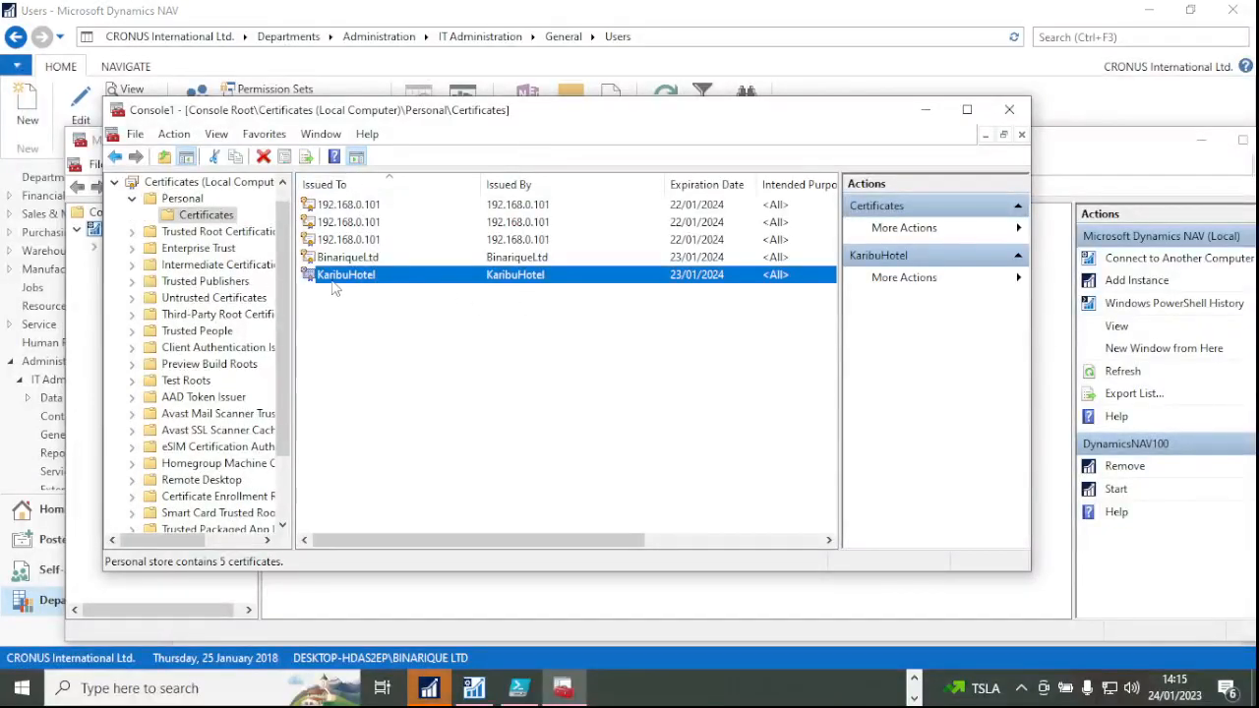
click(457, 340)
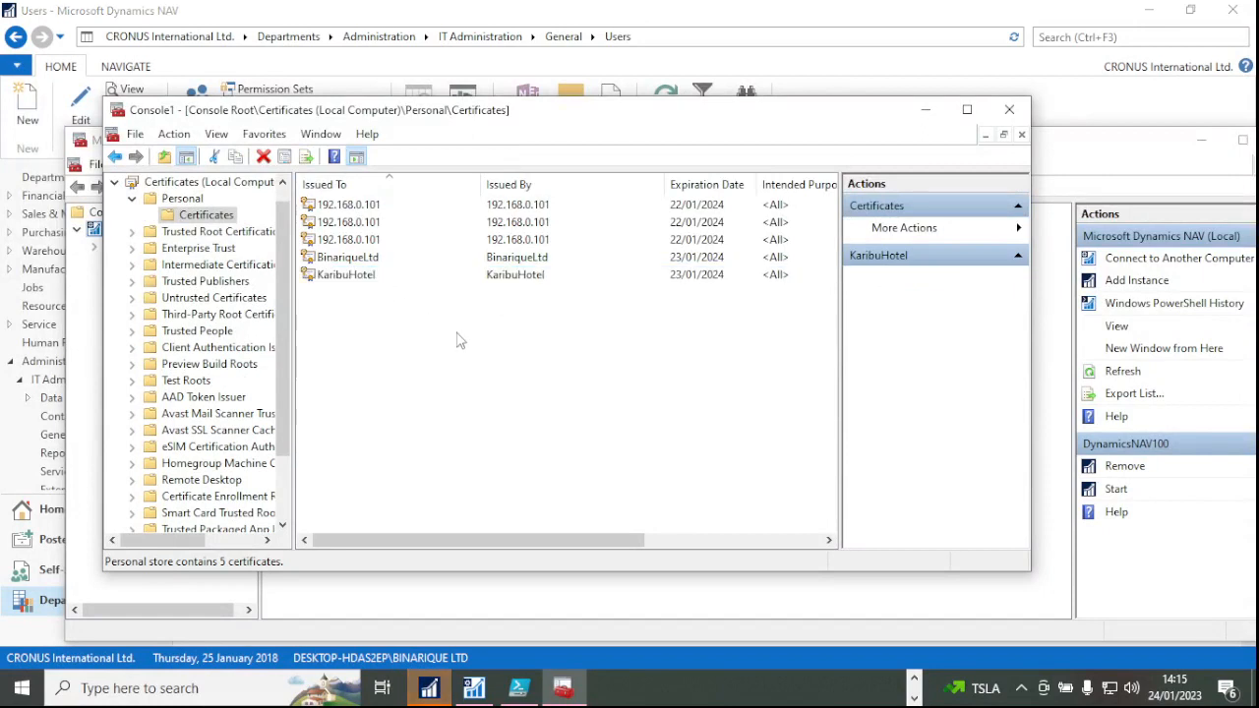
click(368, 275)
right_click(370, 276)
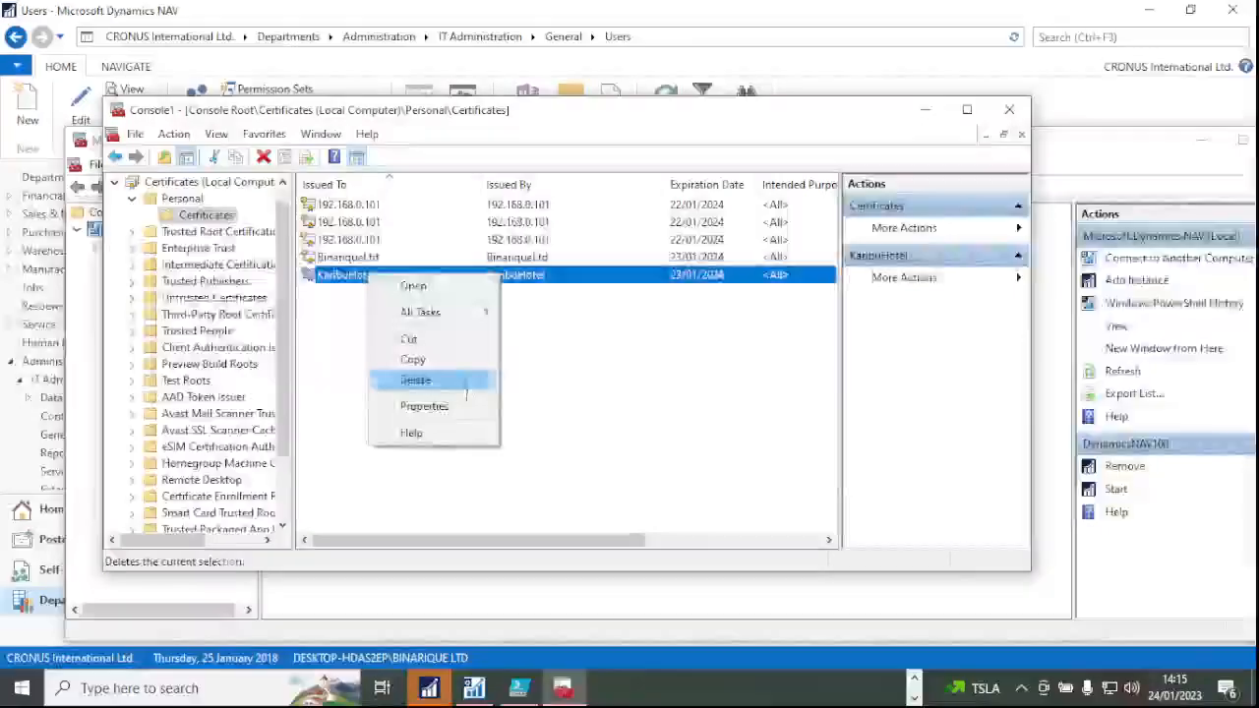
mouse_move(481, 324)
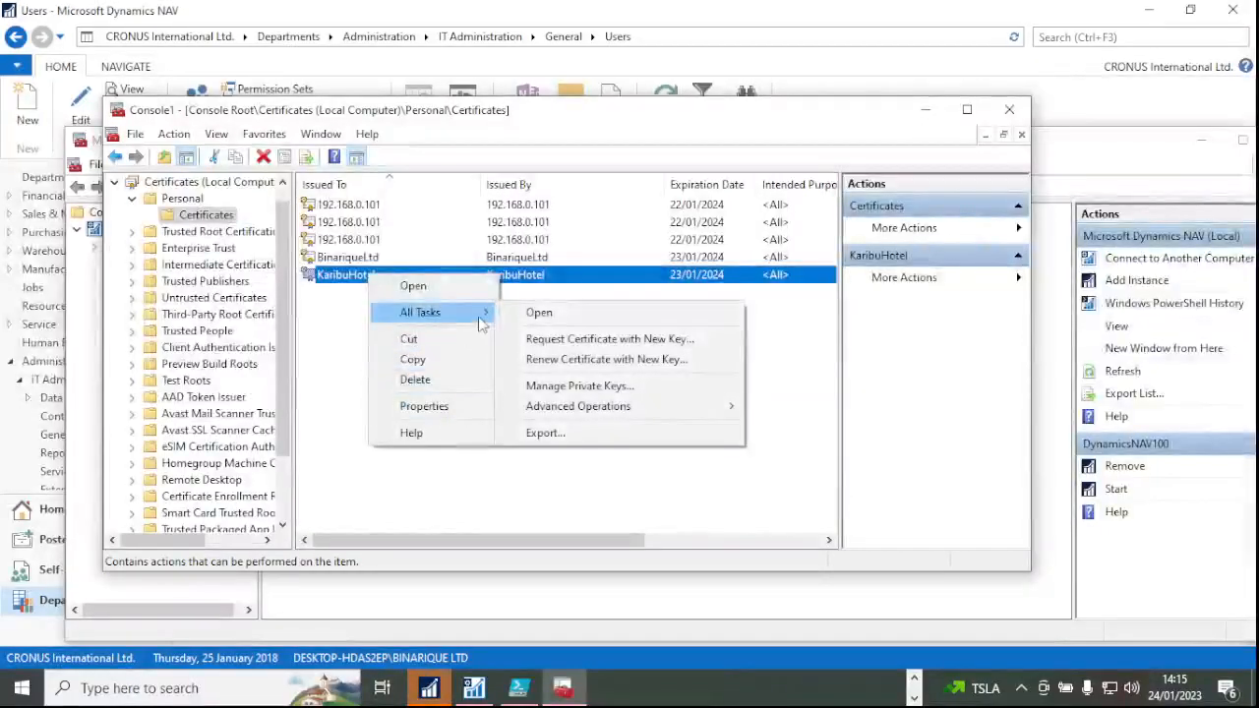
Open Manage Private Keys for KaribuHotel and add the NETWORK SERVICE account.
click(618, 391)
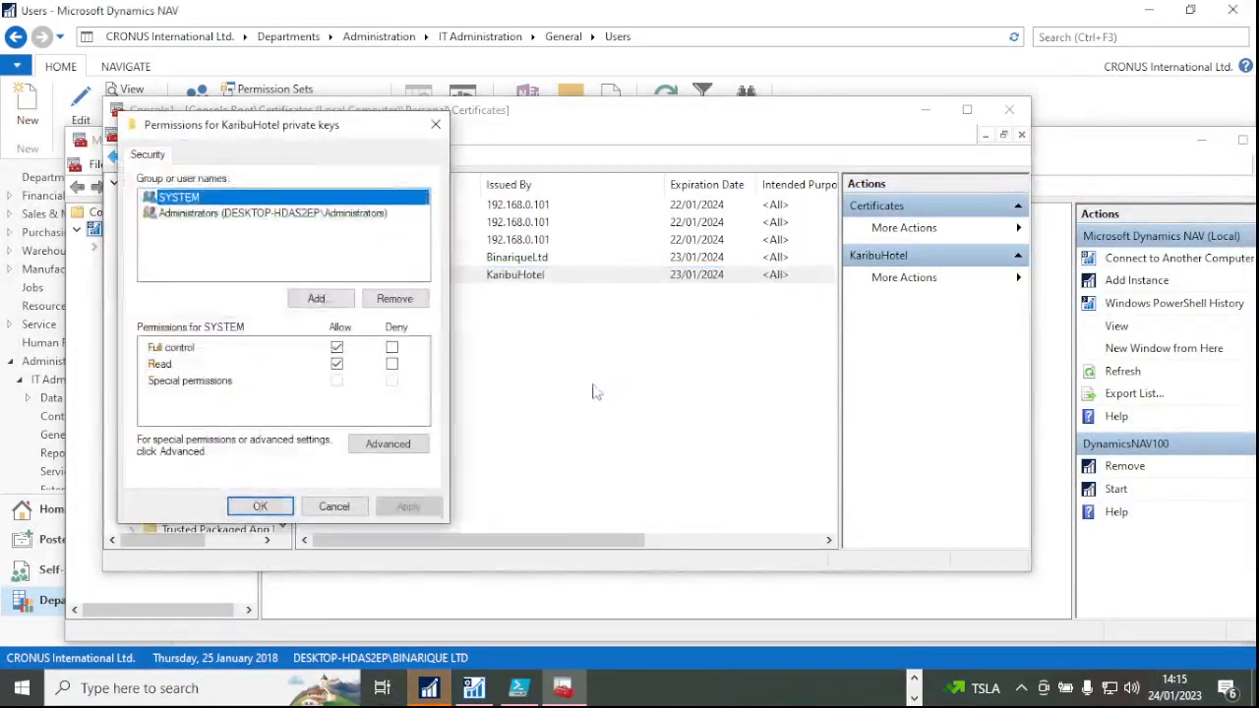
click(316, 298)
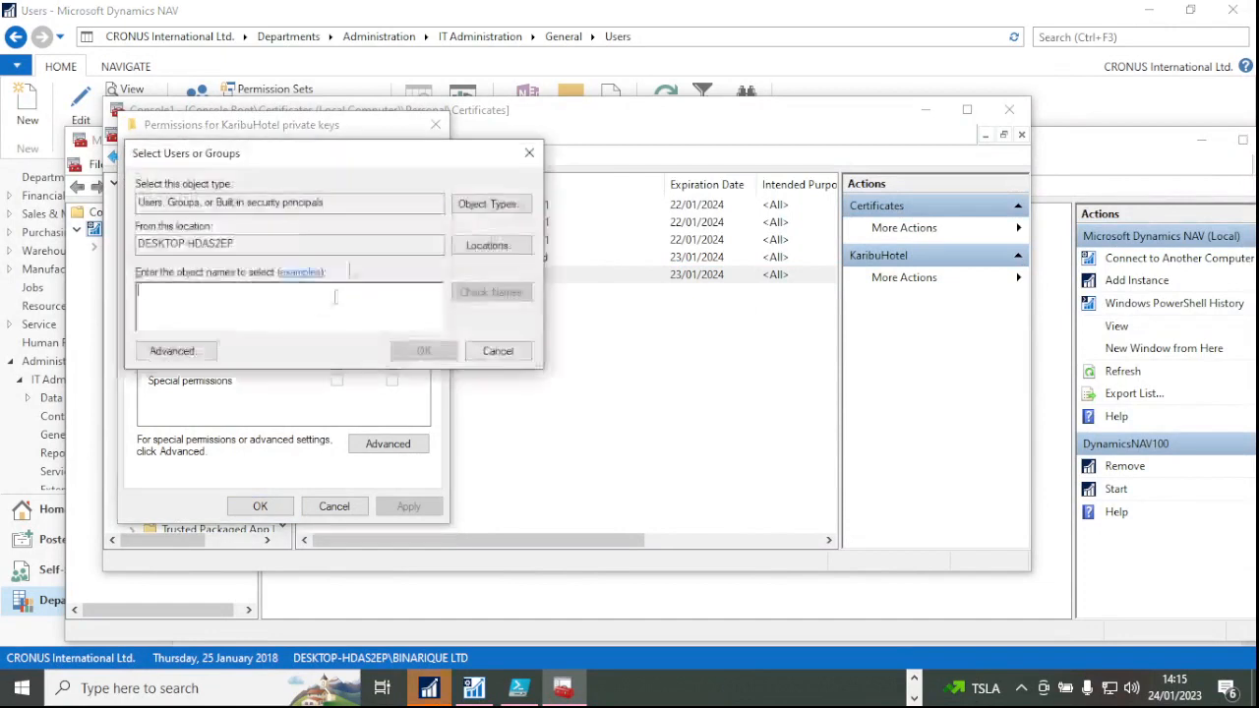
text(network)
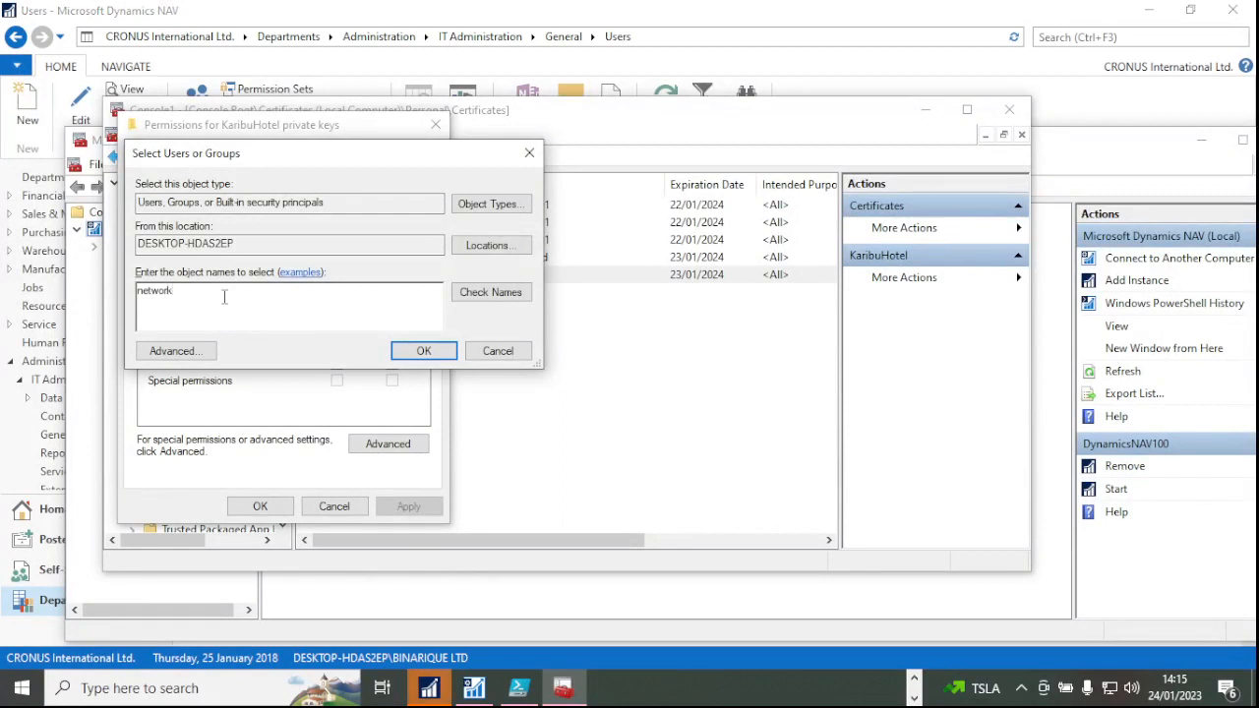
click(497, 298)
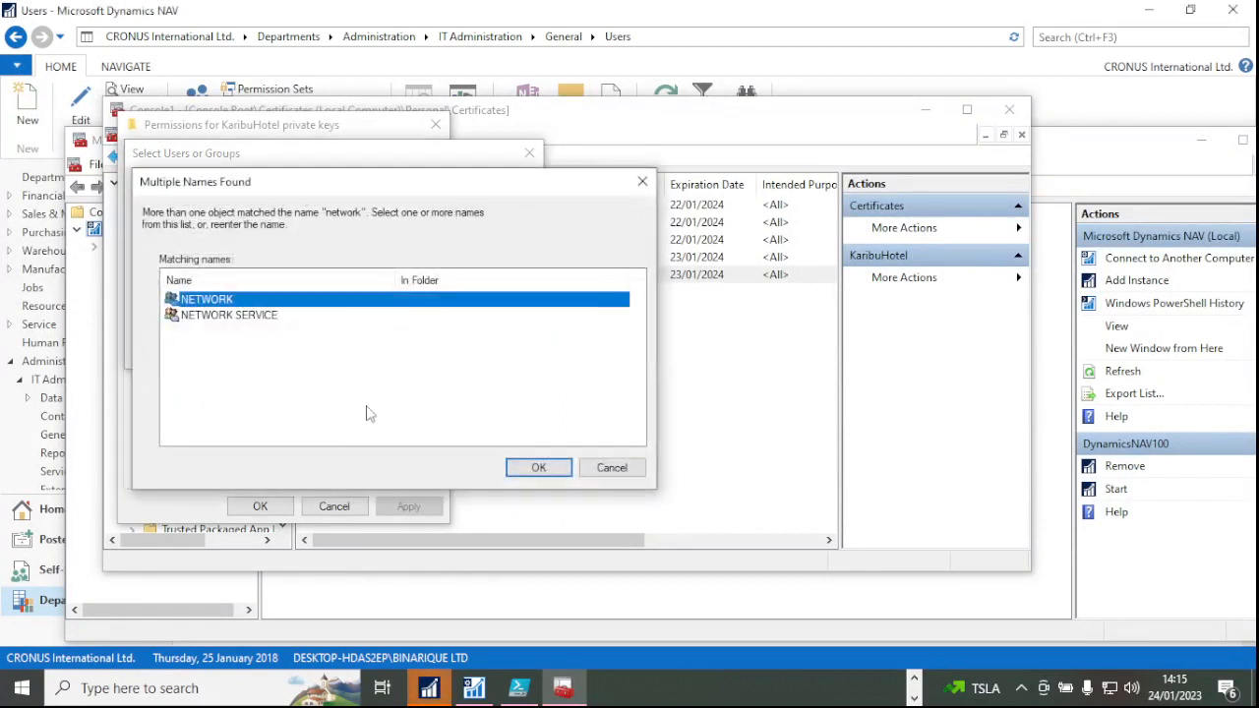
click(236, 314)
click(538, 467)
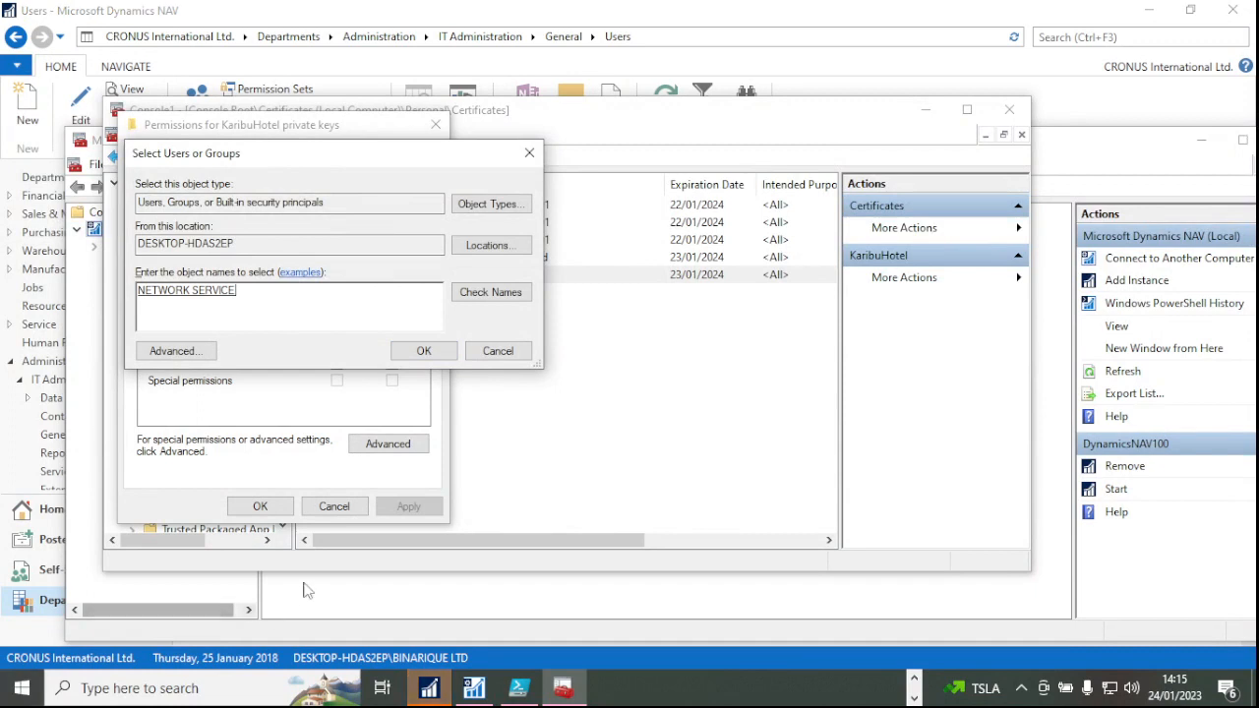
Grant NETWORK SERVICE Full control and Read on the private keys and apply.
click(418, 353)
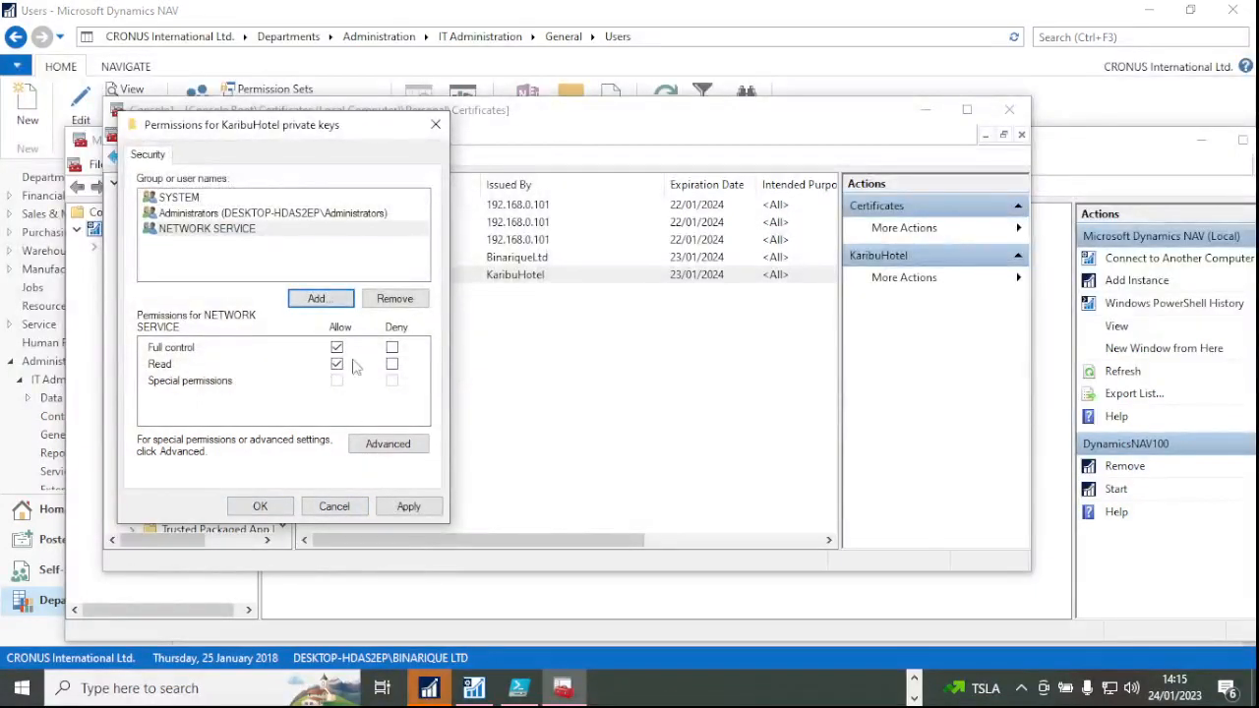
click(242, 234)
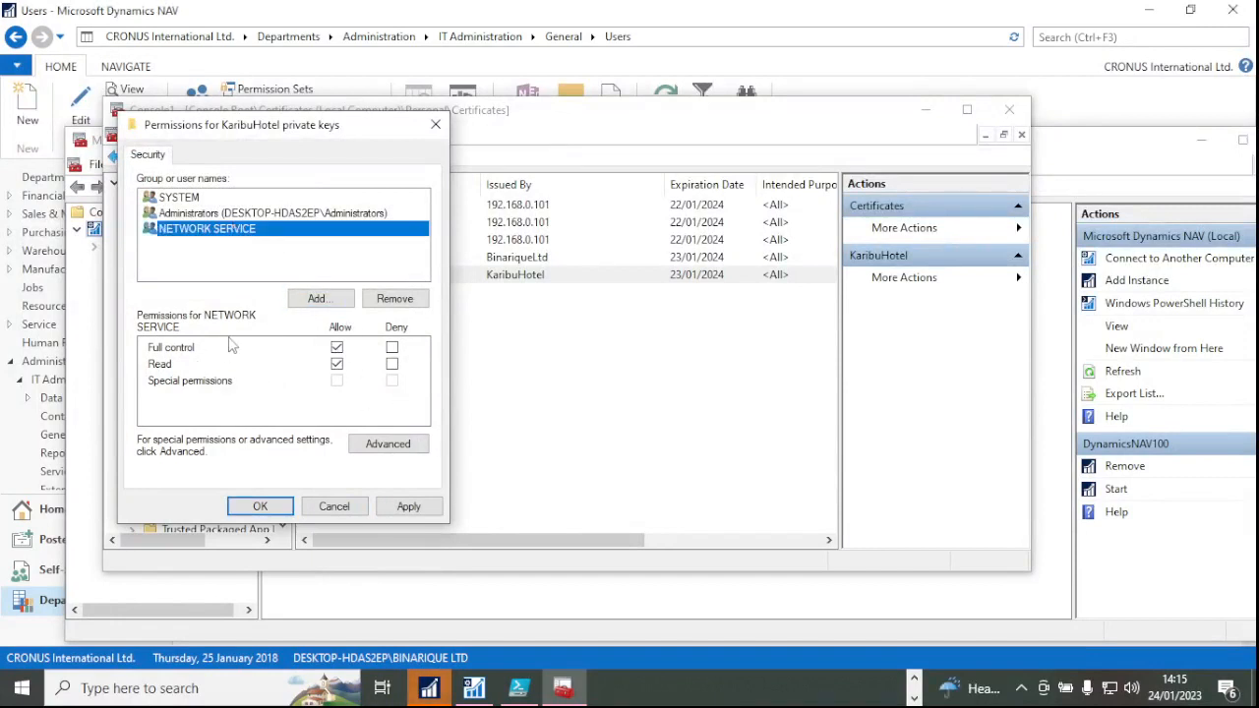
click(409, 508)
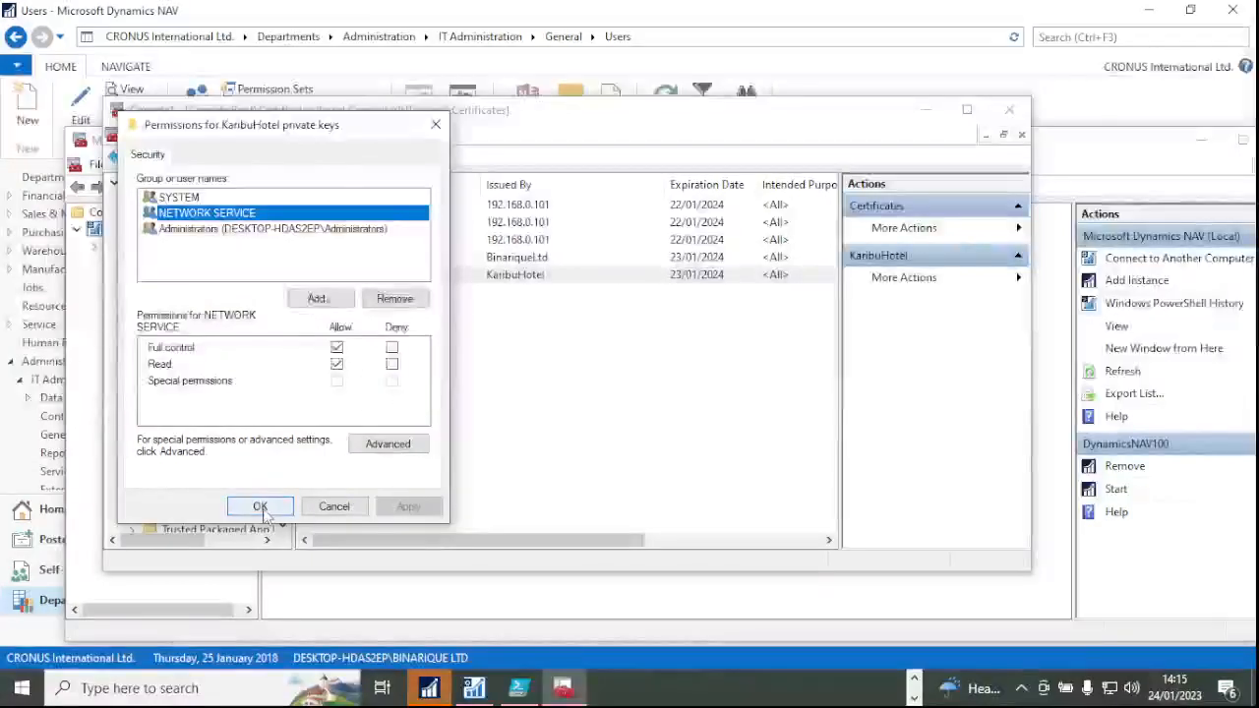
click(260, 506)
click(364, 277)
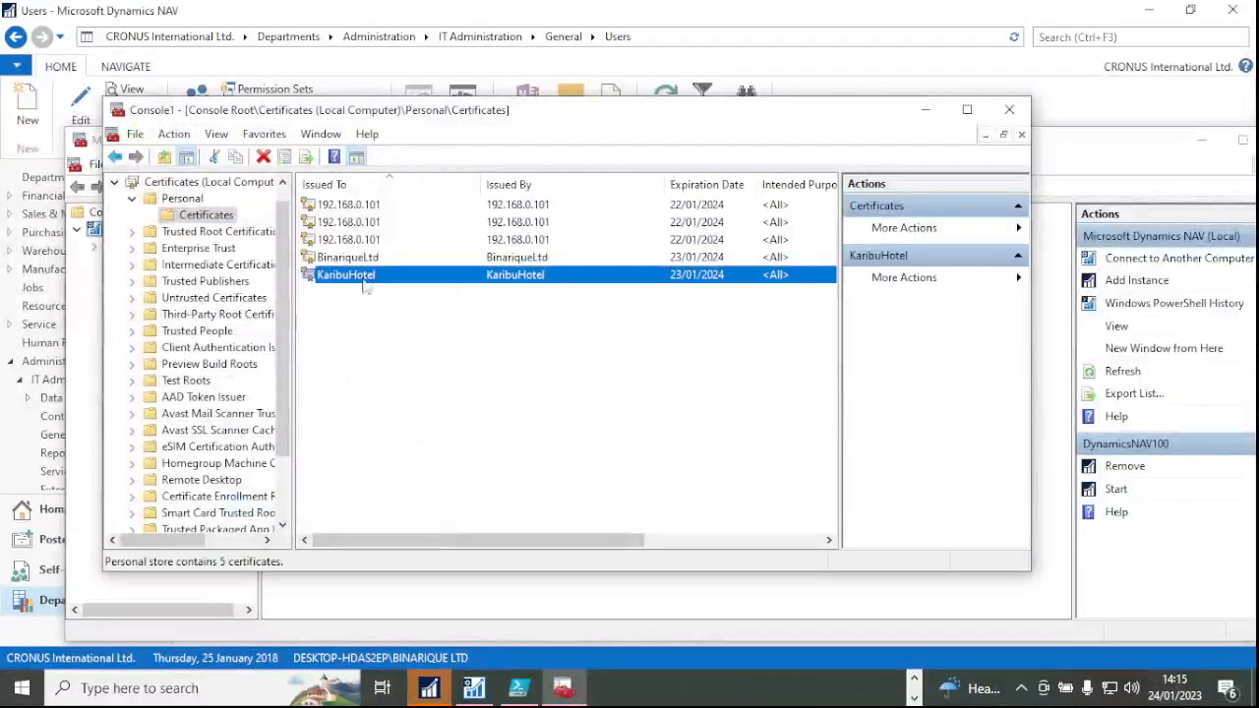
Cut KaribuHotel from Personal and paste it into Trusted Root Certification Authorities > Certificates.
scroll(250, 285, up, 1)
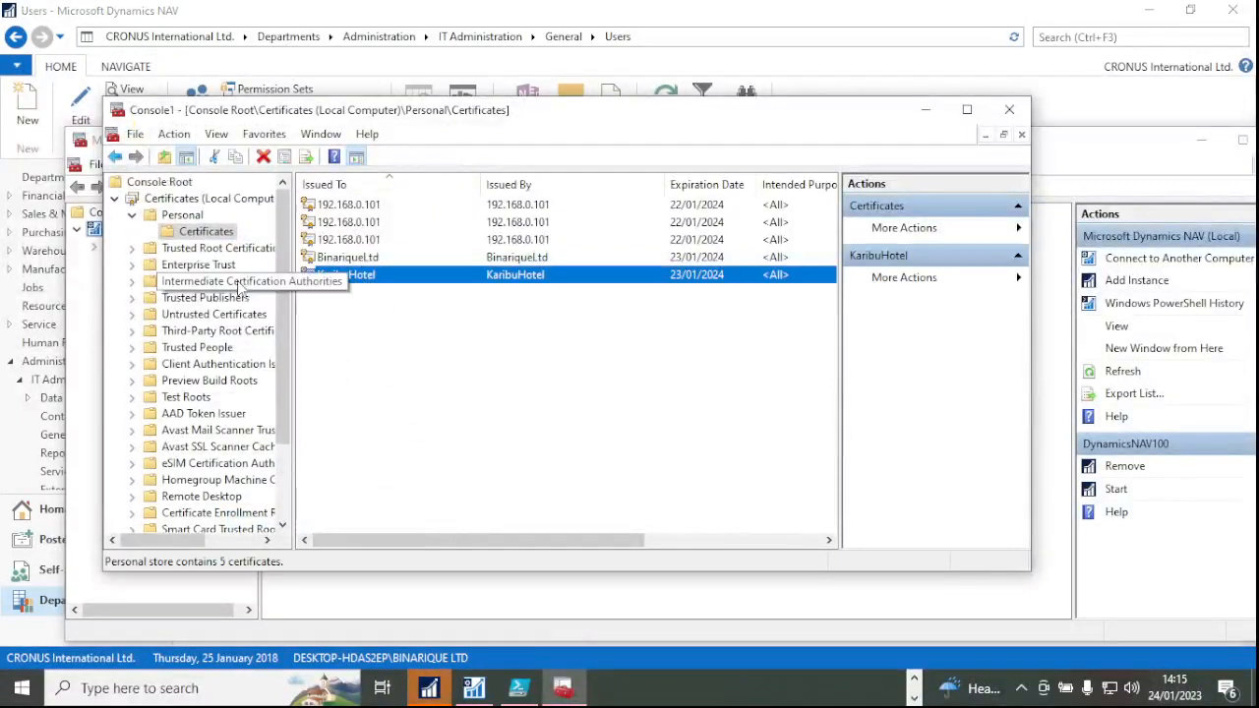
right_click(357, 279)
click(393, 341)
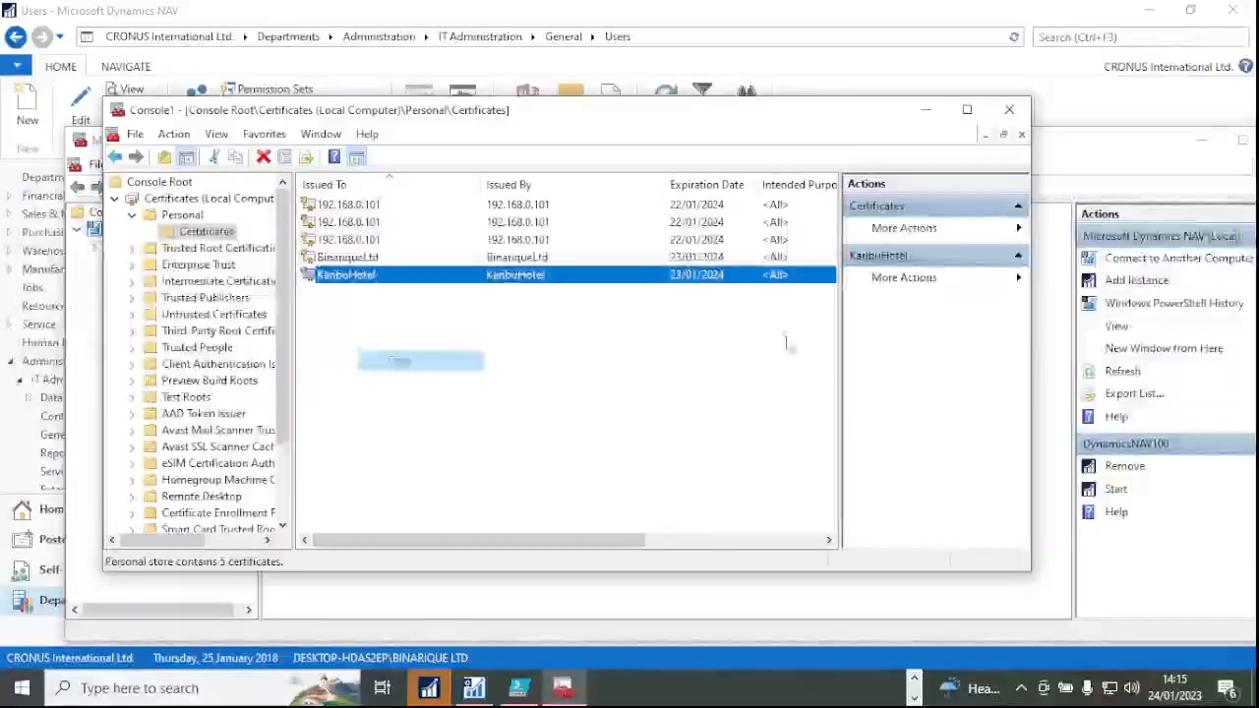
click(133, 216)
click(132, 232)
click(182, 234)
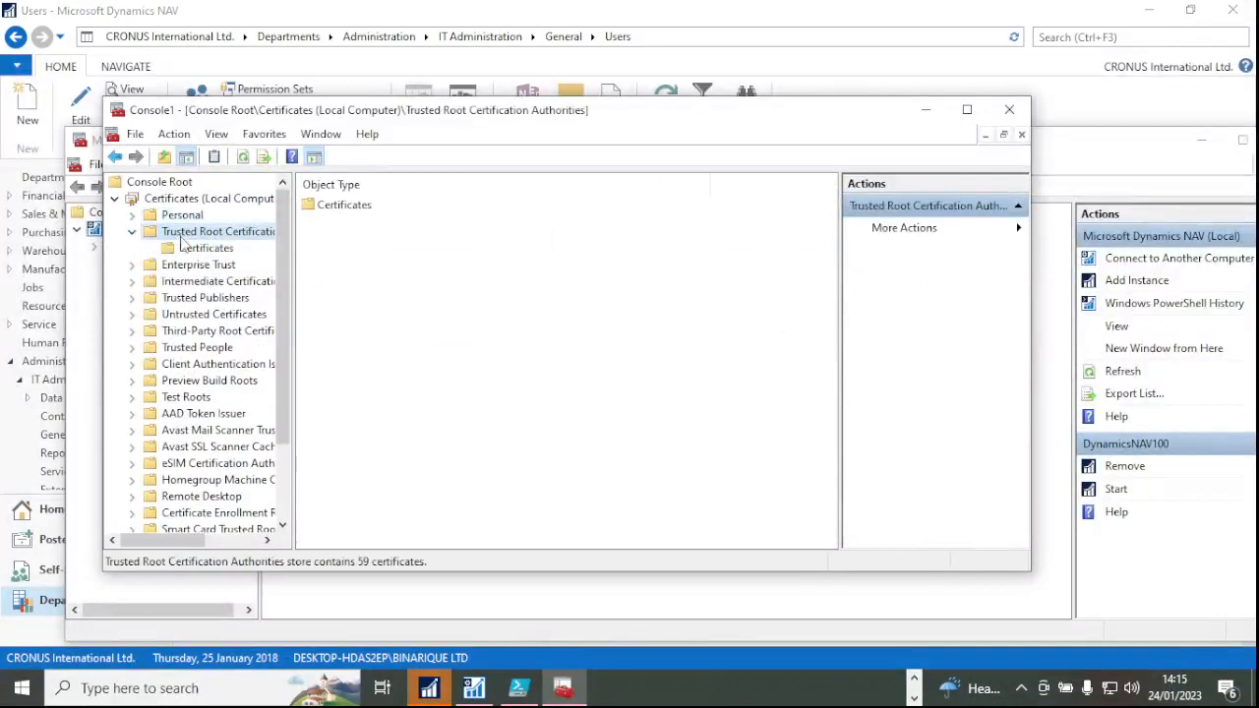
click(196, 248)
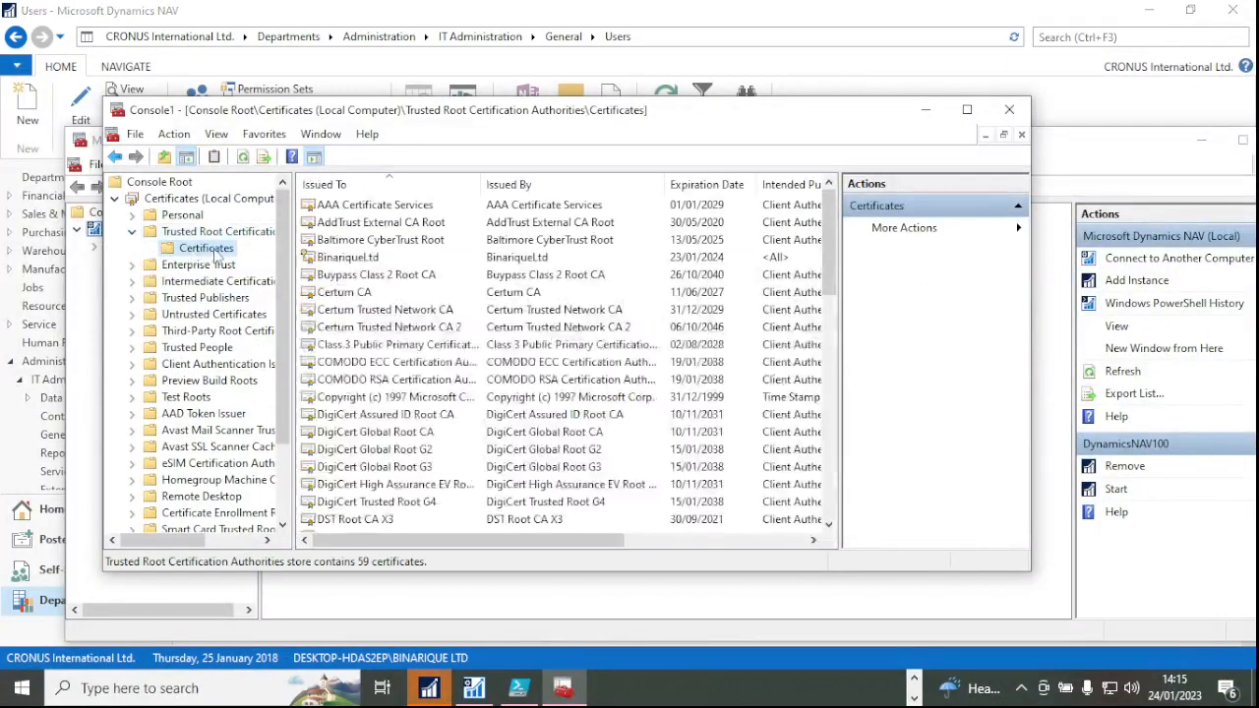
right_click(215, 250)
click(289, 361)
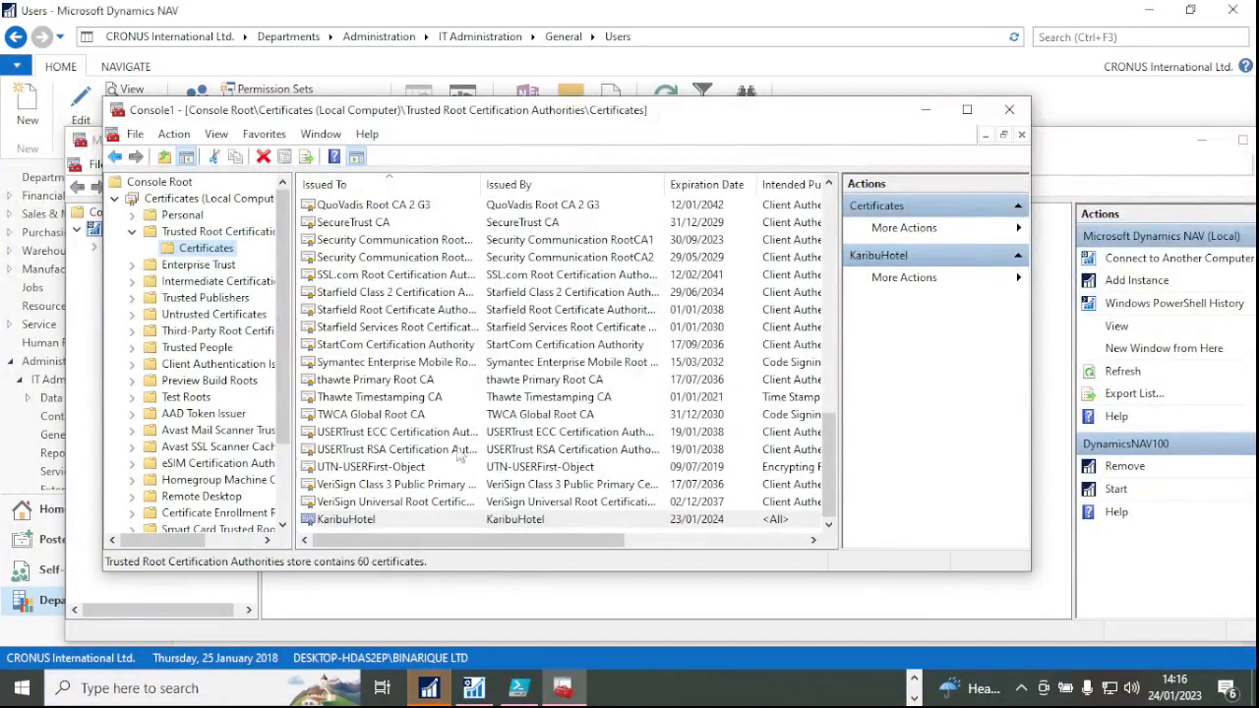
click(376, 523)
Recheck the Personal and Trusted Root stores to confirm KaribuHotel moved.
scroll(401, 472, up, 3)
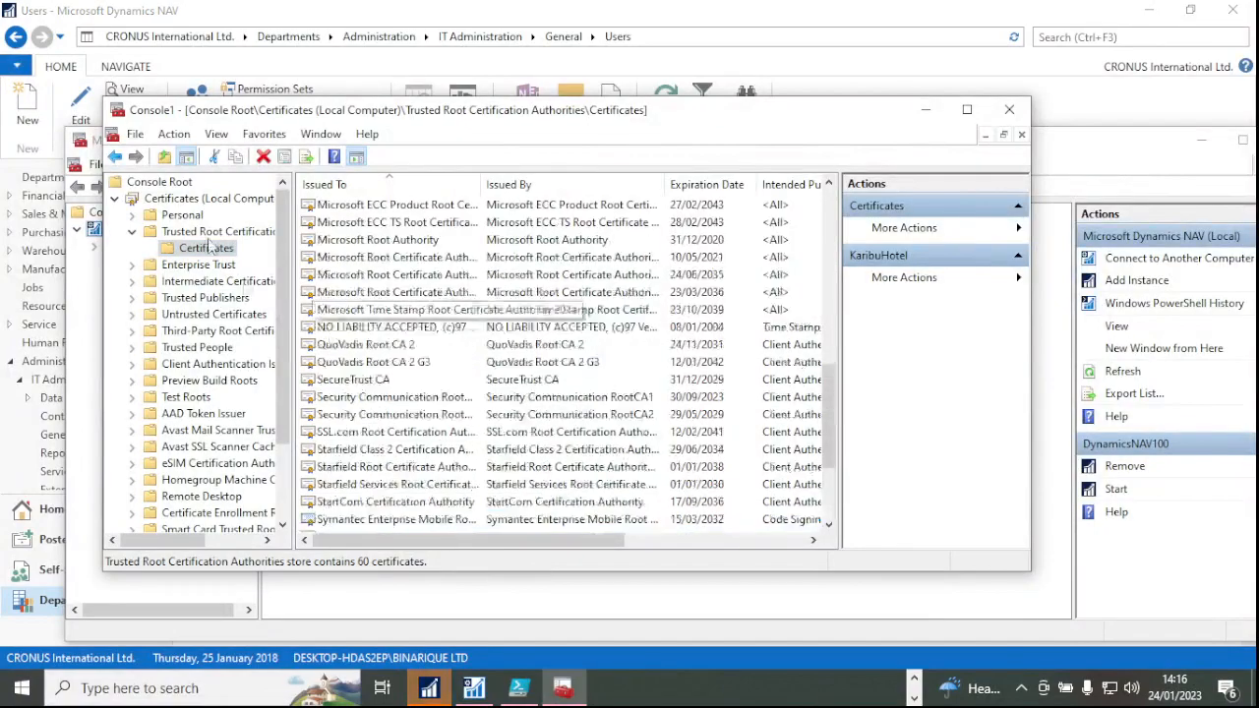
click(132, 232)
click(132, 214)
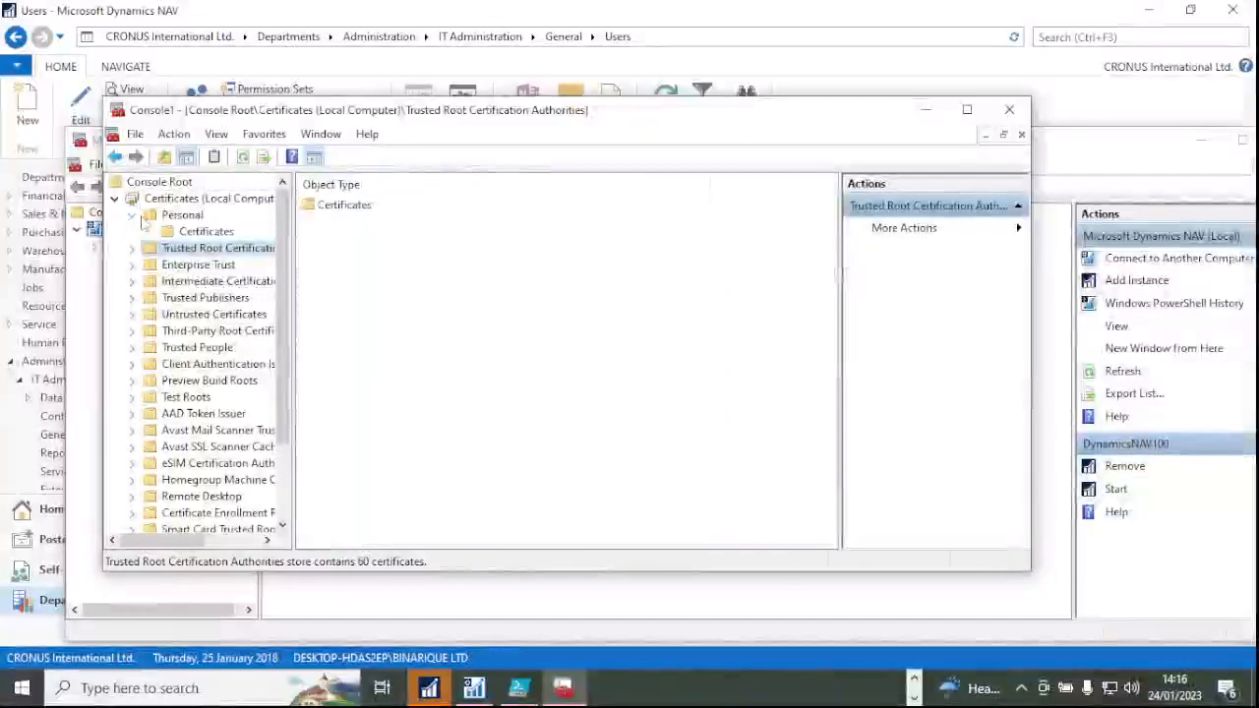
click(197, 232)
click(335, 274)
click(206, 248)
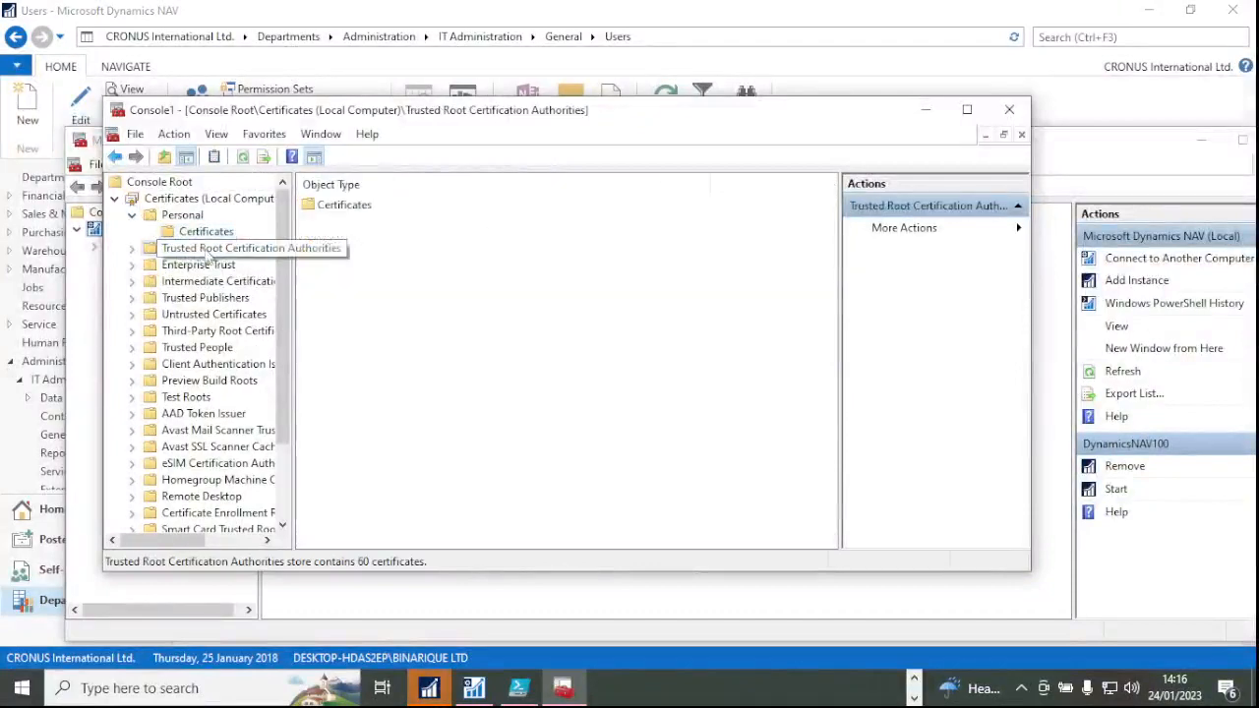
click(131, 248)
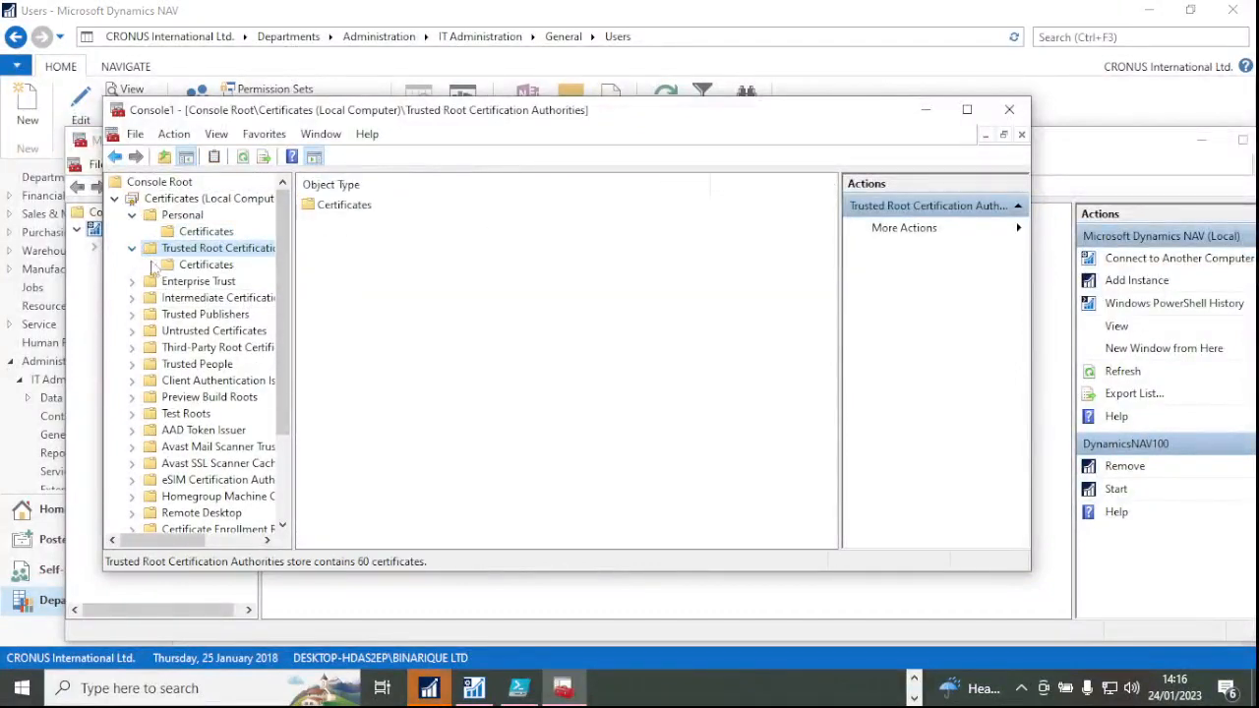
click(202, 265)
scroll(537, 418, down, 14)
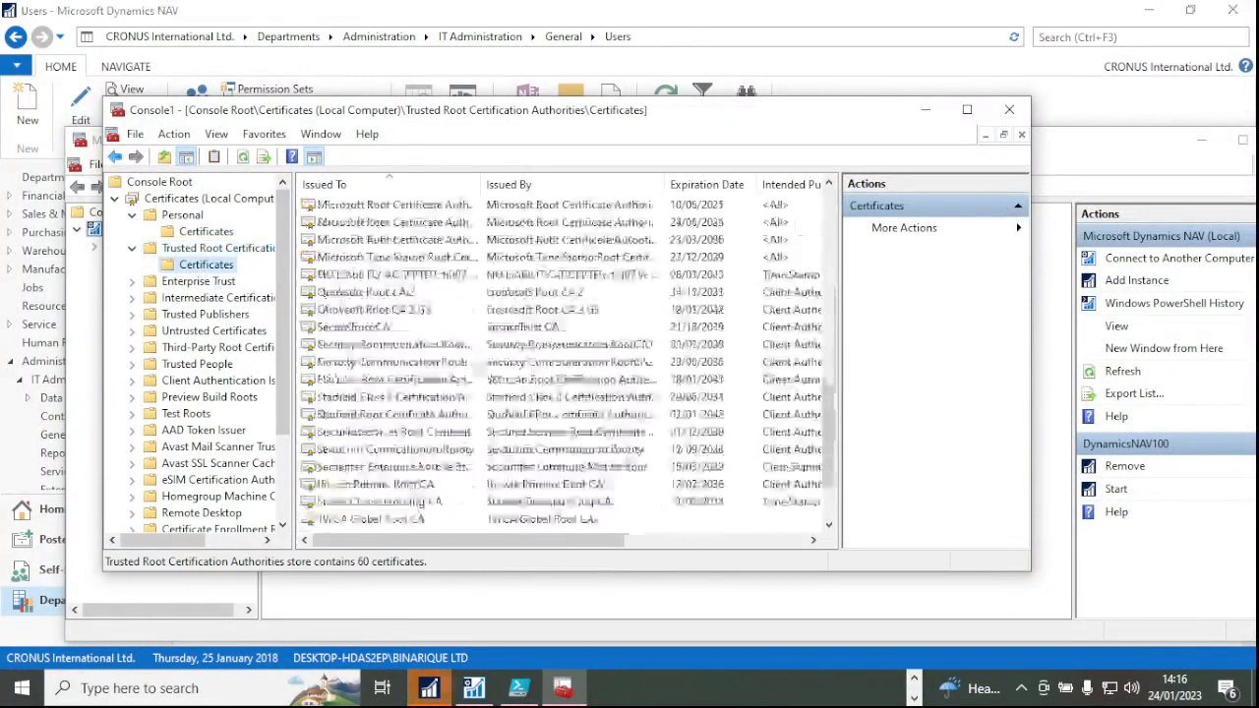
scroll(536, 418, up, 14)
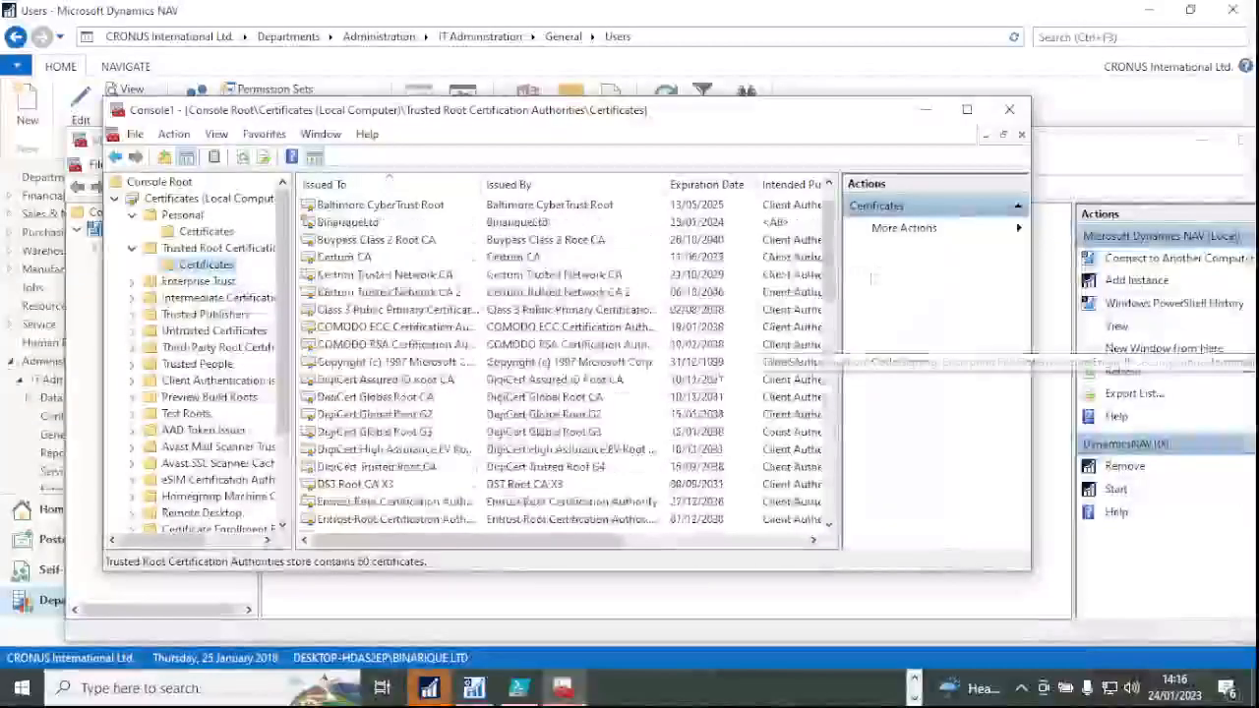
scroll(532, 258, down, 12)
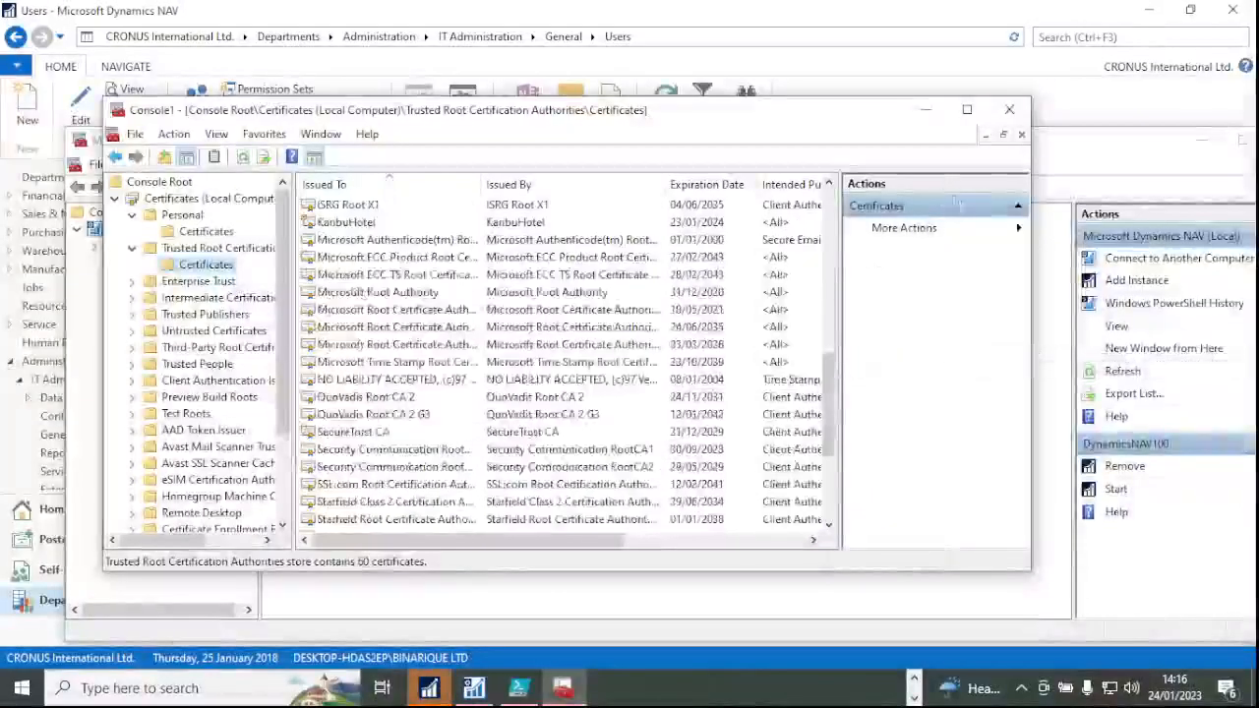
Close the console, saving it as Console1.msc over the existing file.
click(1009, 109)
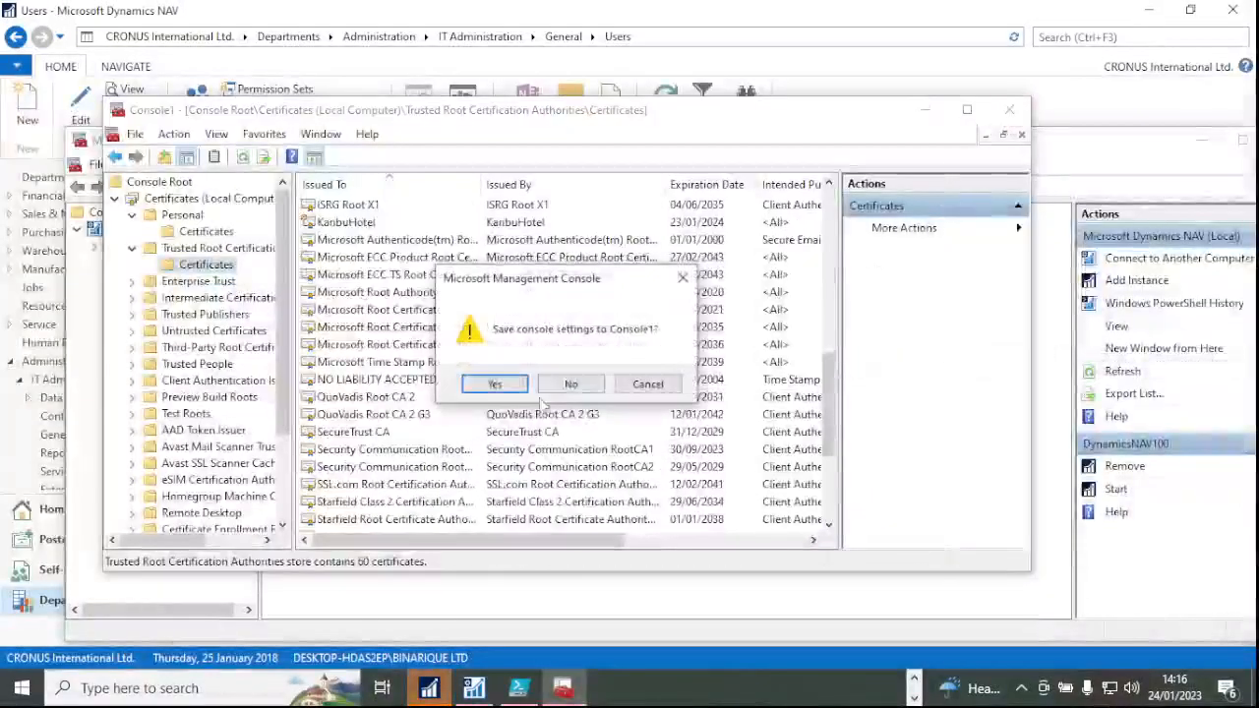
click(495, 385)
click(781, 482)
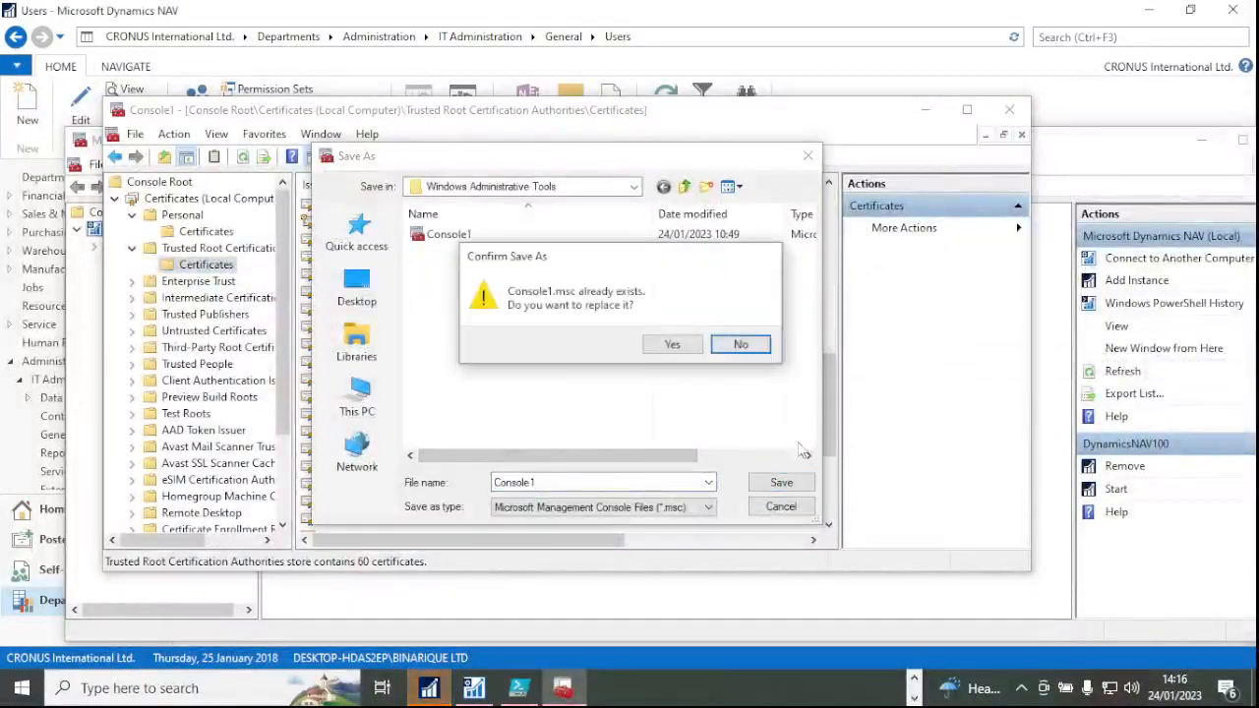
click(675, 344)
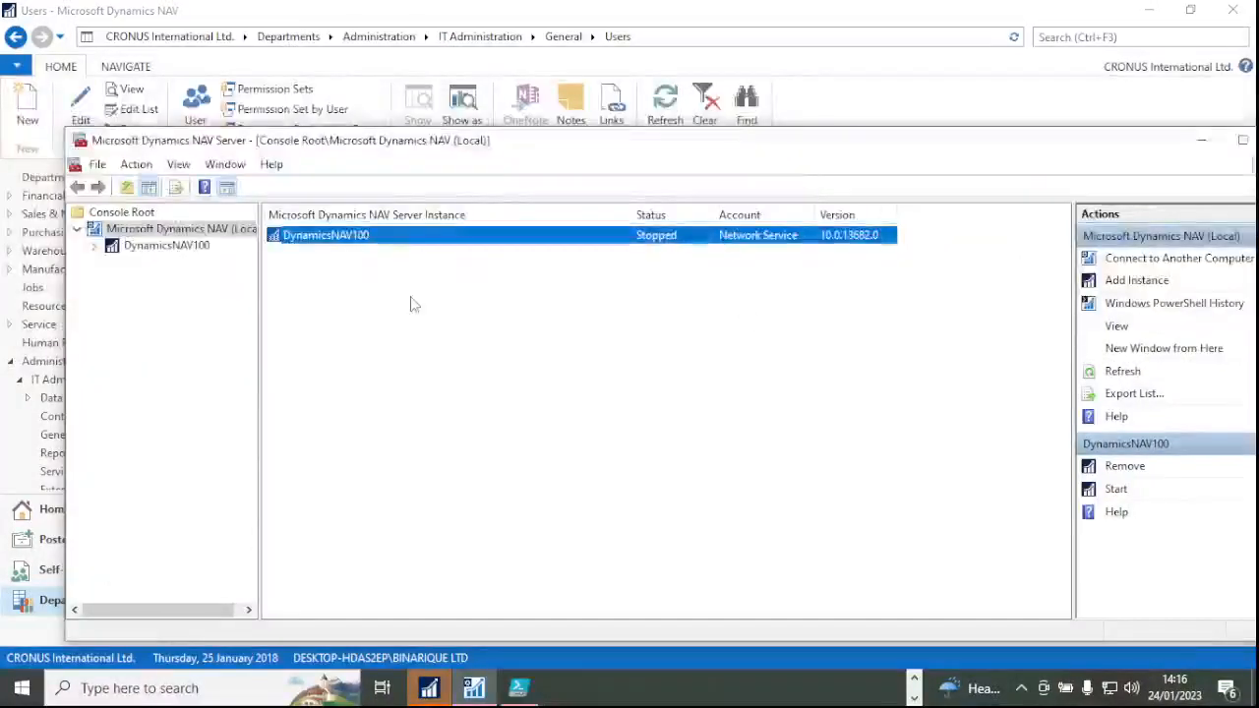
Start the stopped DynamicsNAV100 instance under Microsoft Dynamics NAV (Local) and dismiss the stopped-session warning.
click(152, 247)
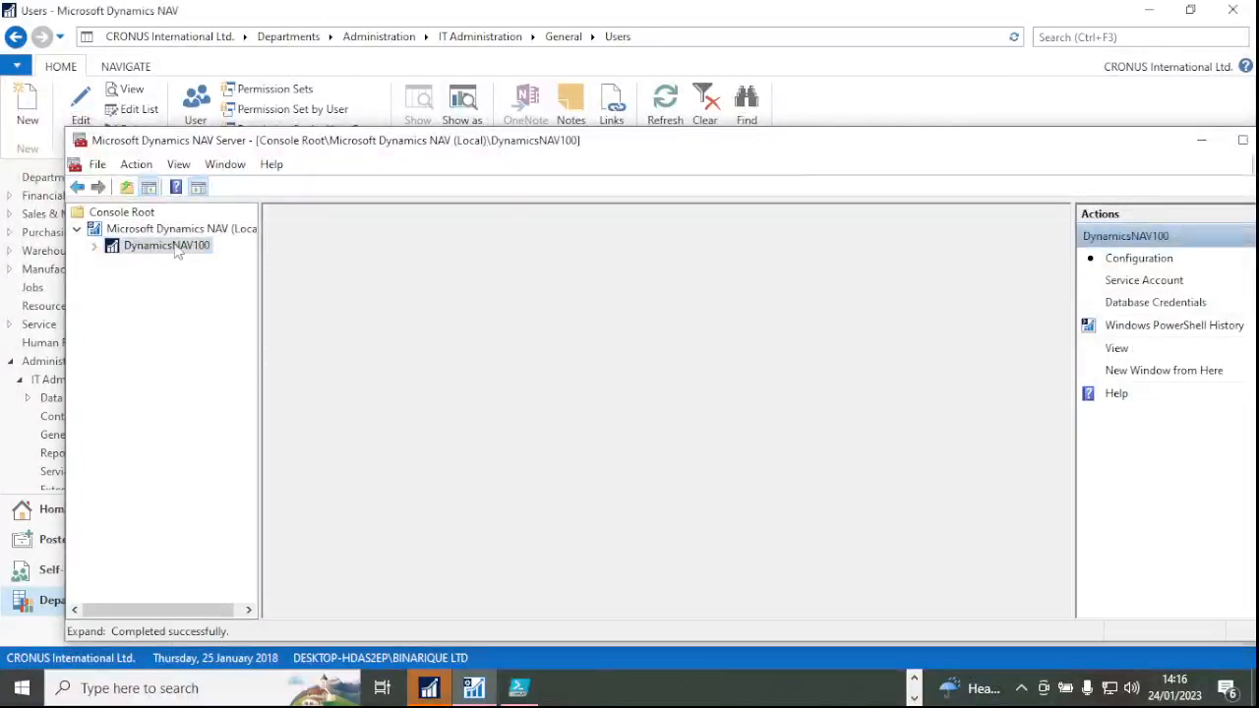
click(162, 228)
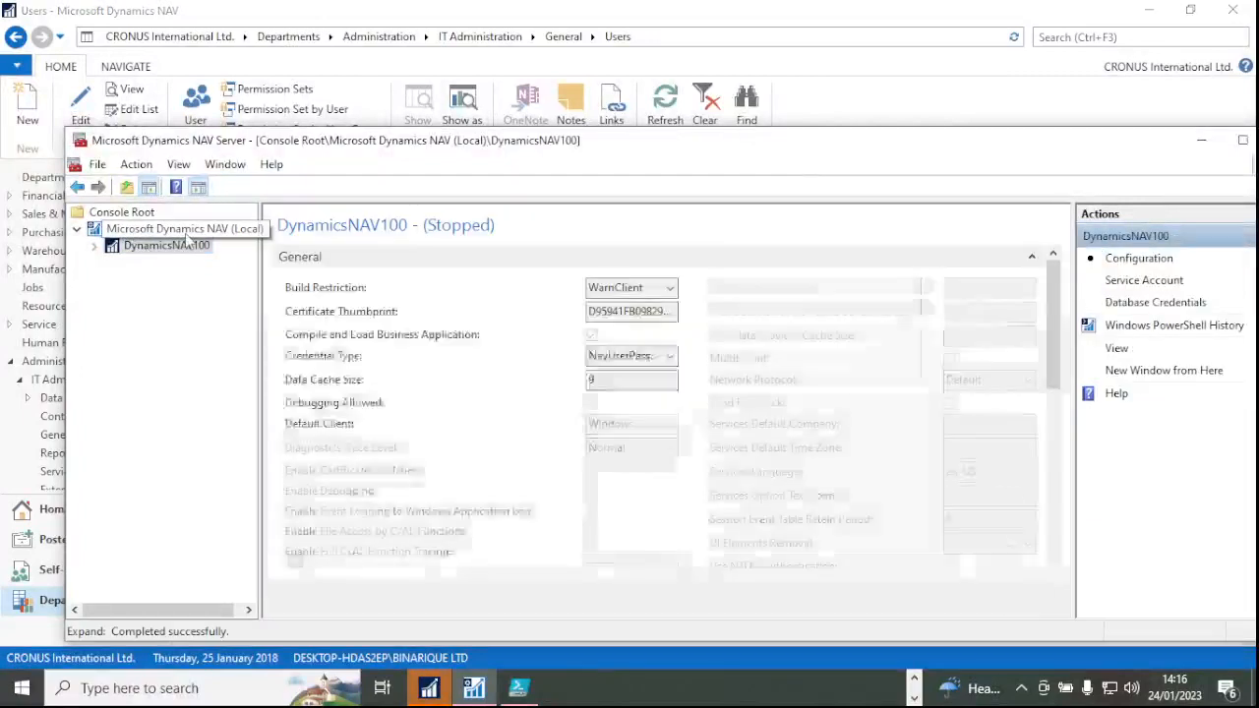
click(332, 242)
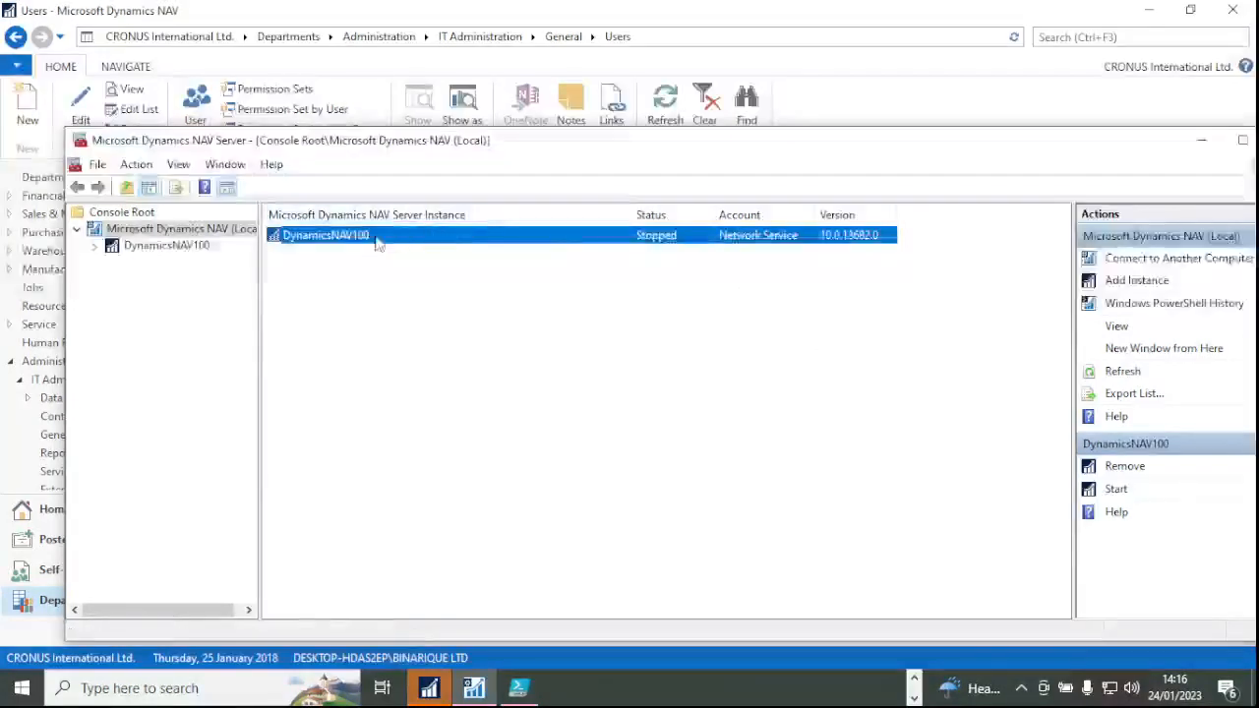
click(1121, 490)
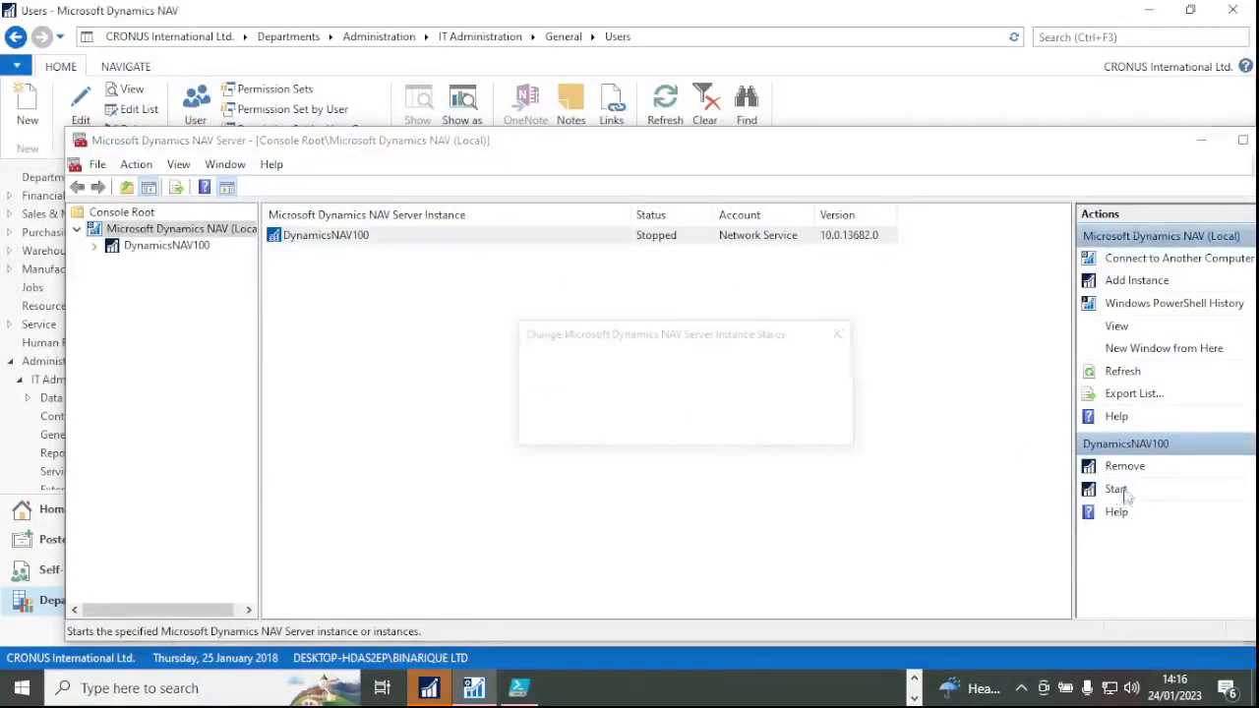
click(733, 425)
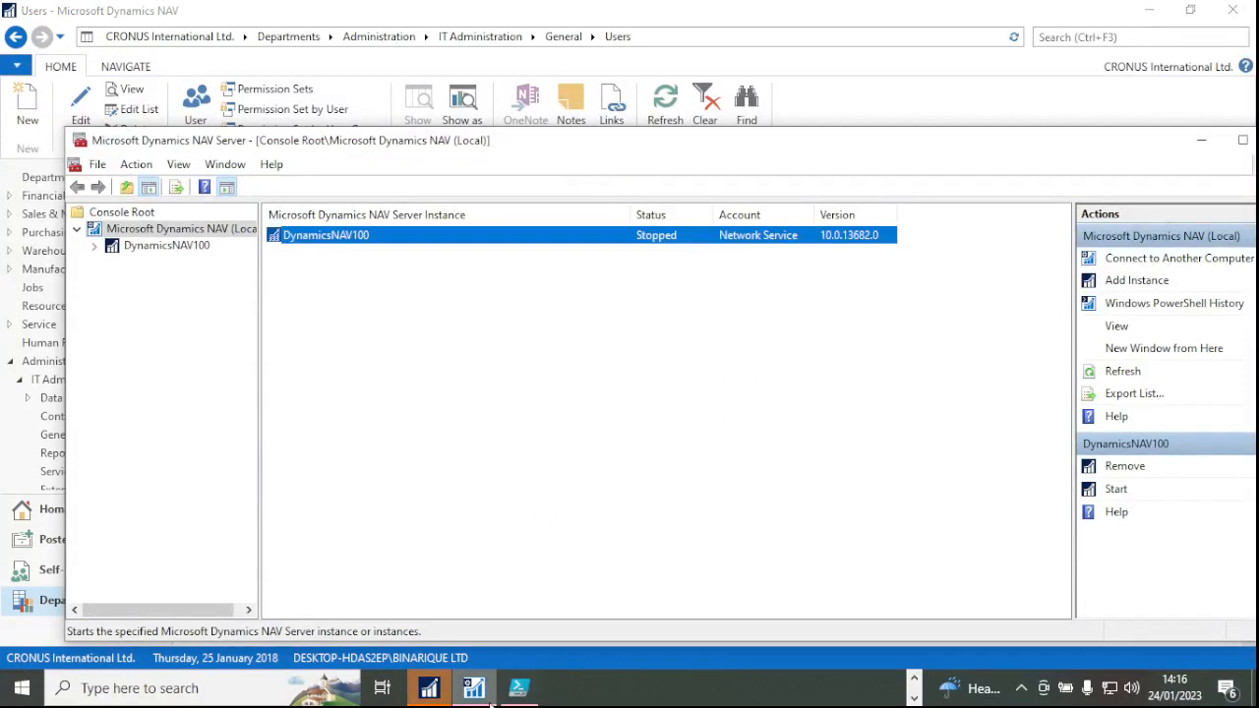
click(784, 415)
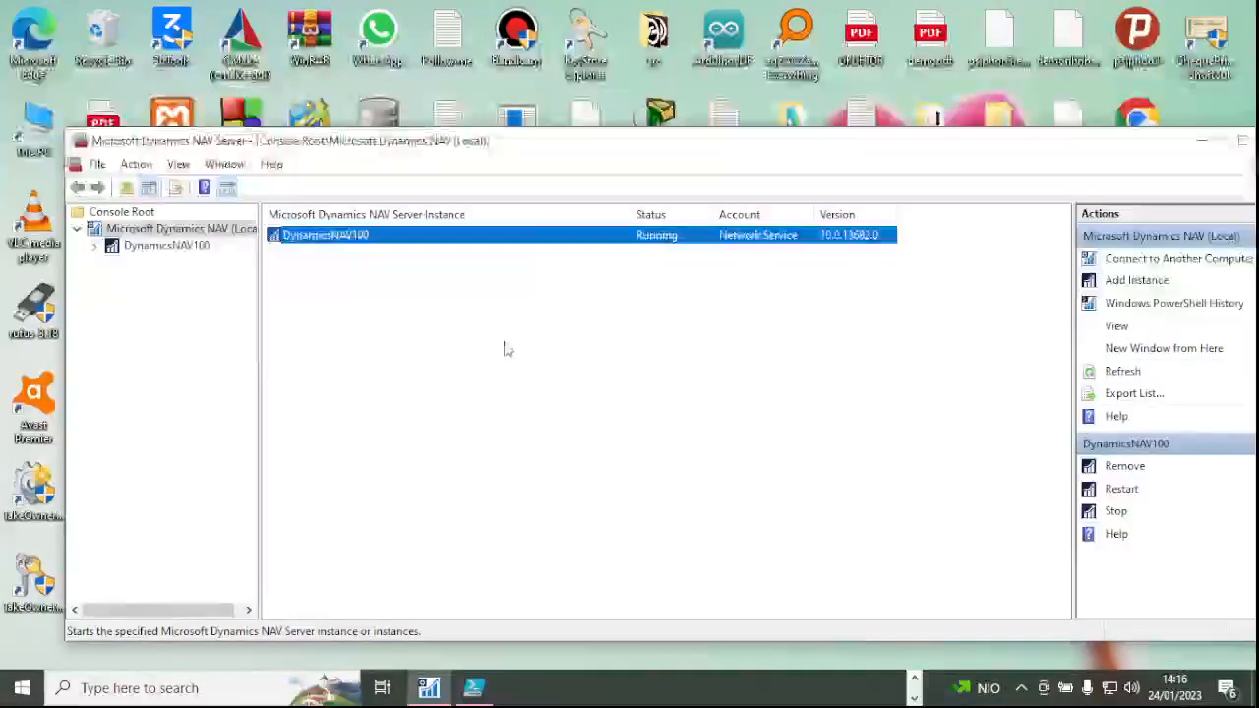
Look over the demo OData request in Postman, then return to the NAV server console.
click(912, 692)
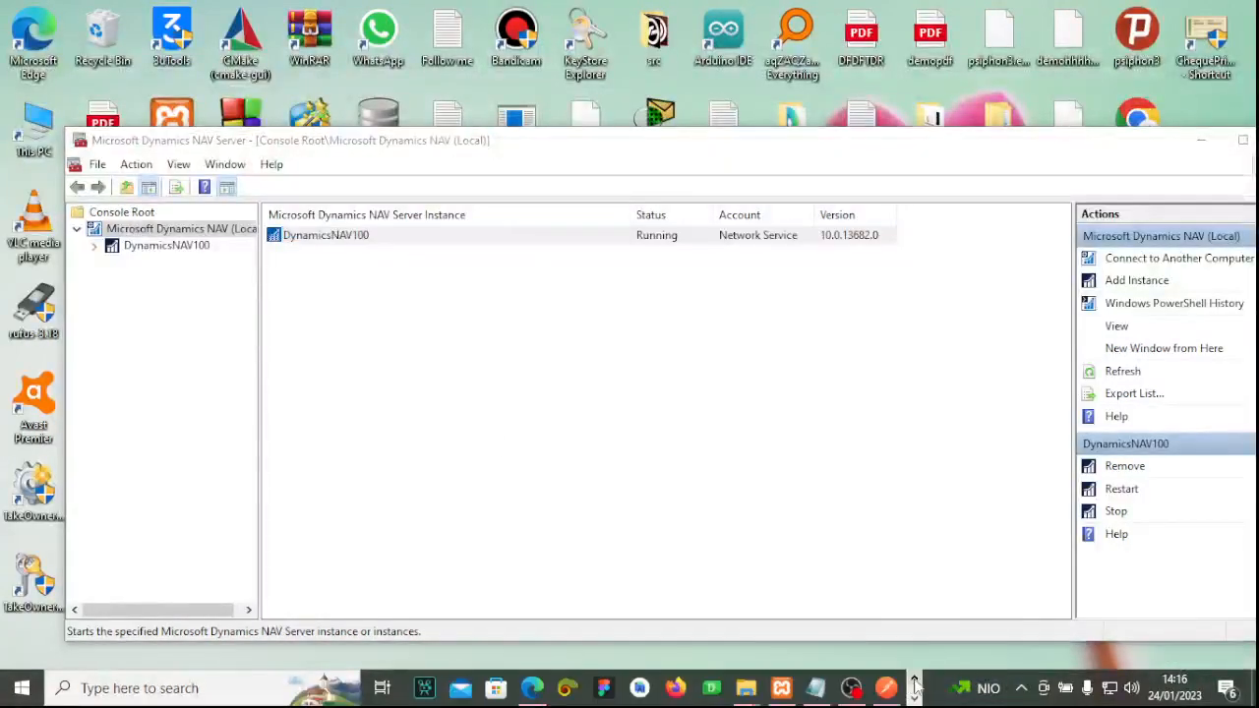
click(886, 689)
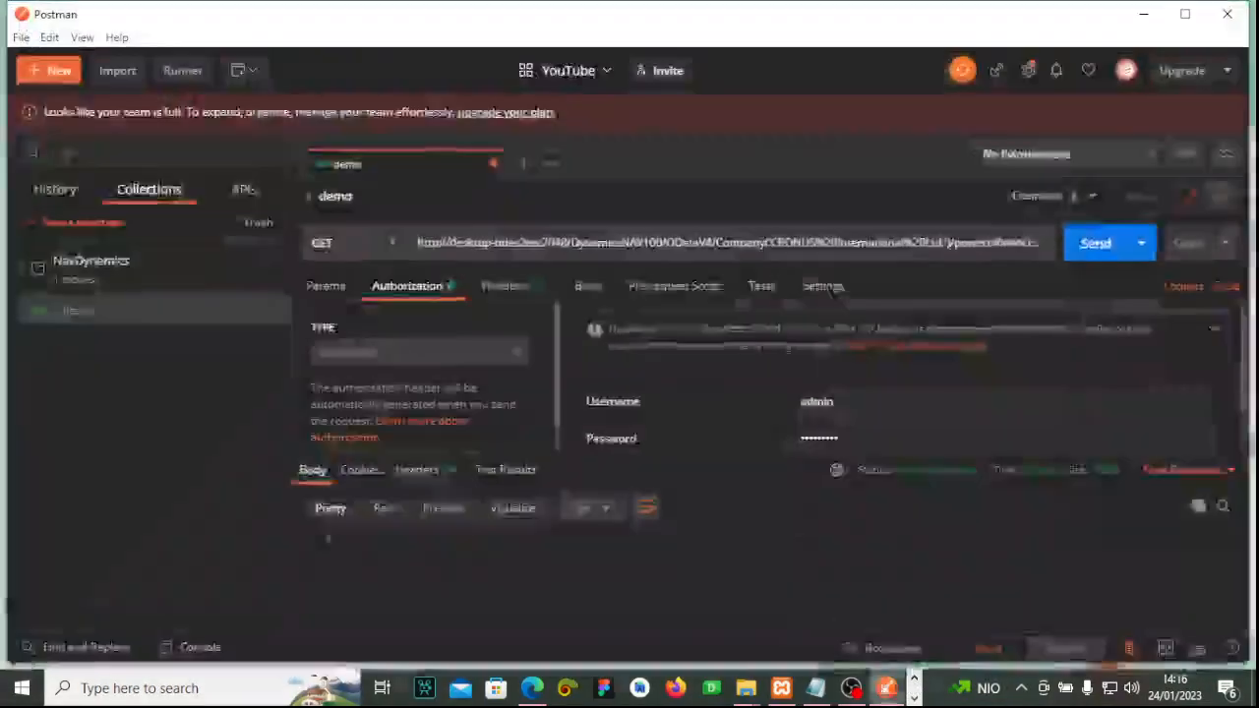
click(914, 697)
click(476, 692)
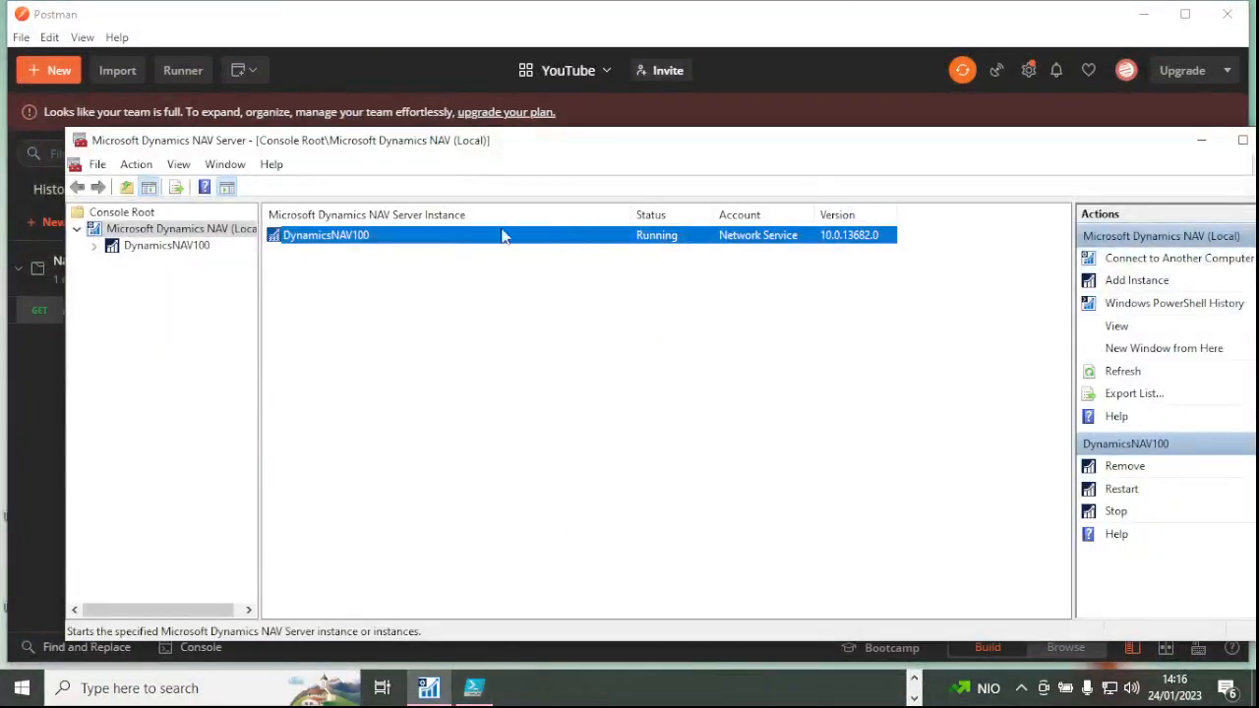
double_click(163, 232)
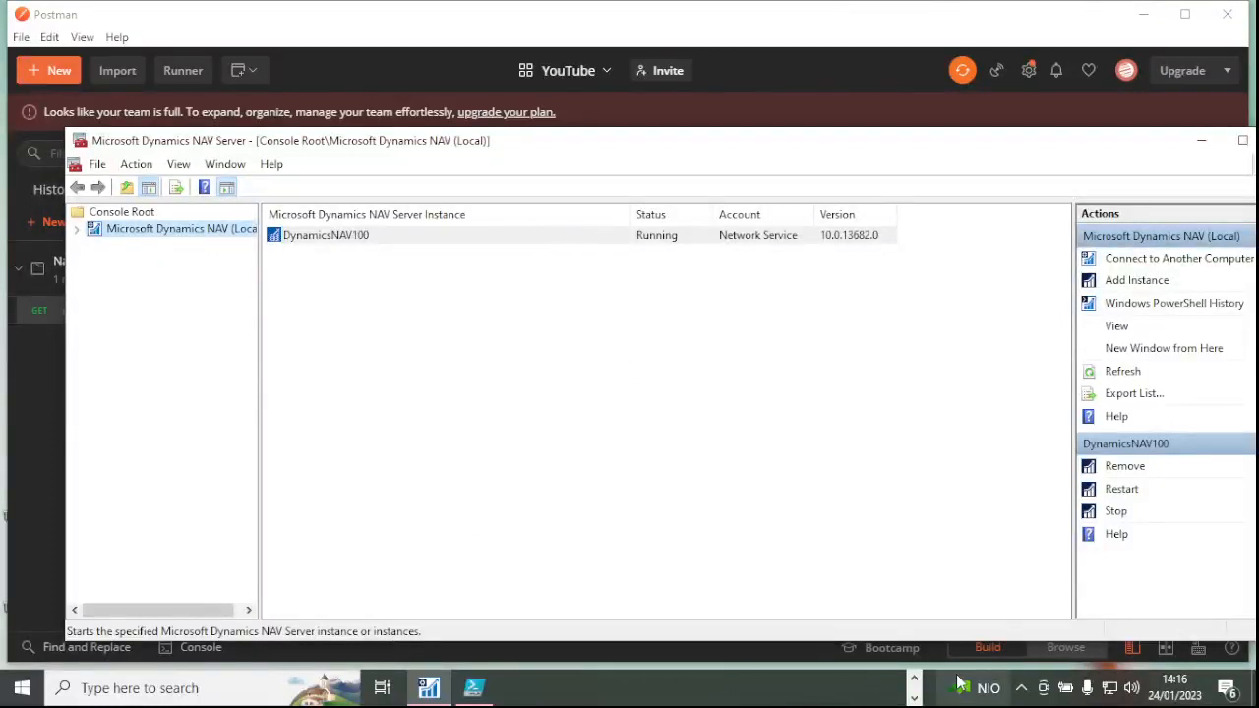
Search Windows for 'dy' to find the Dynamics NAV 2017 app.
click(913, 678)
click(134, 689)
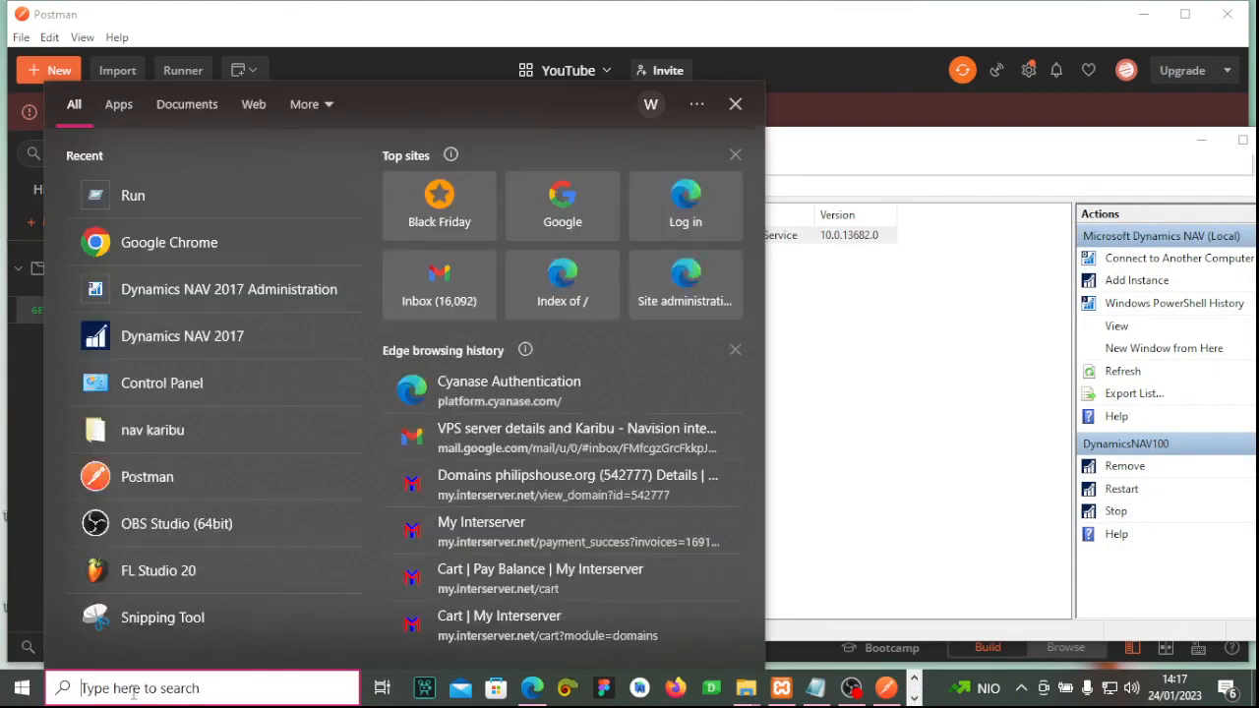
text(dy)
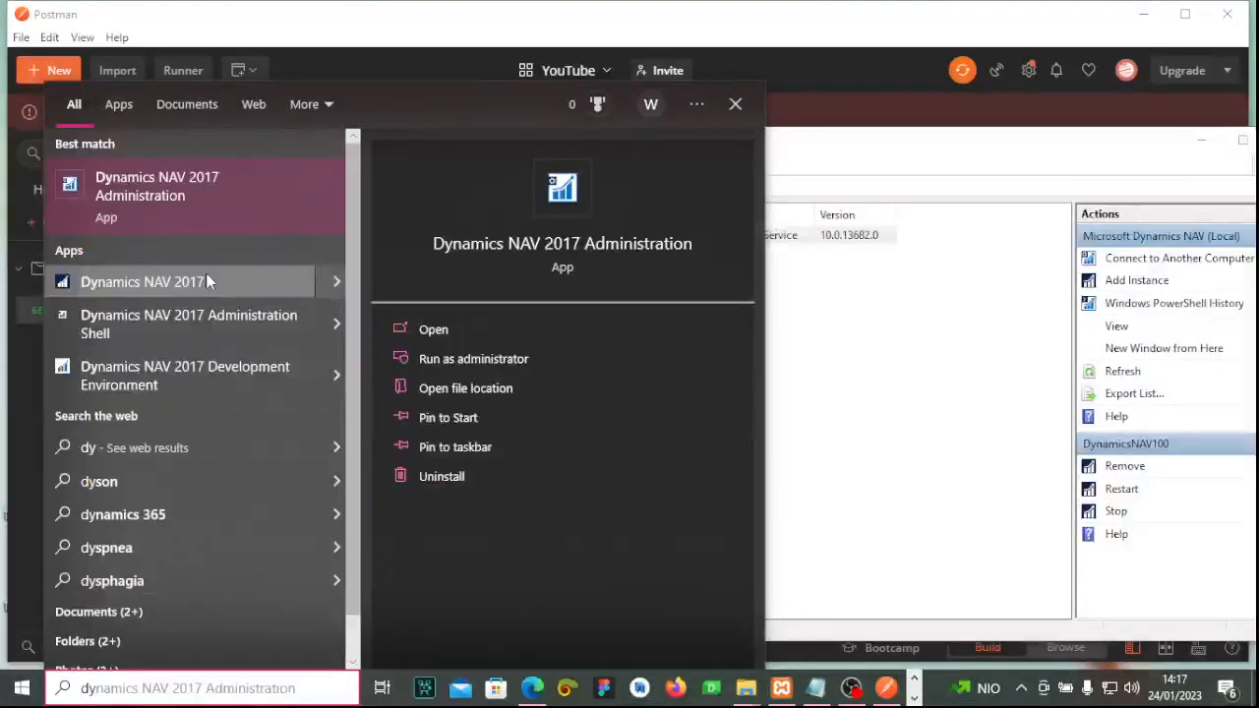
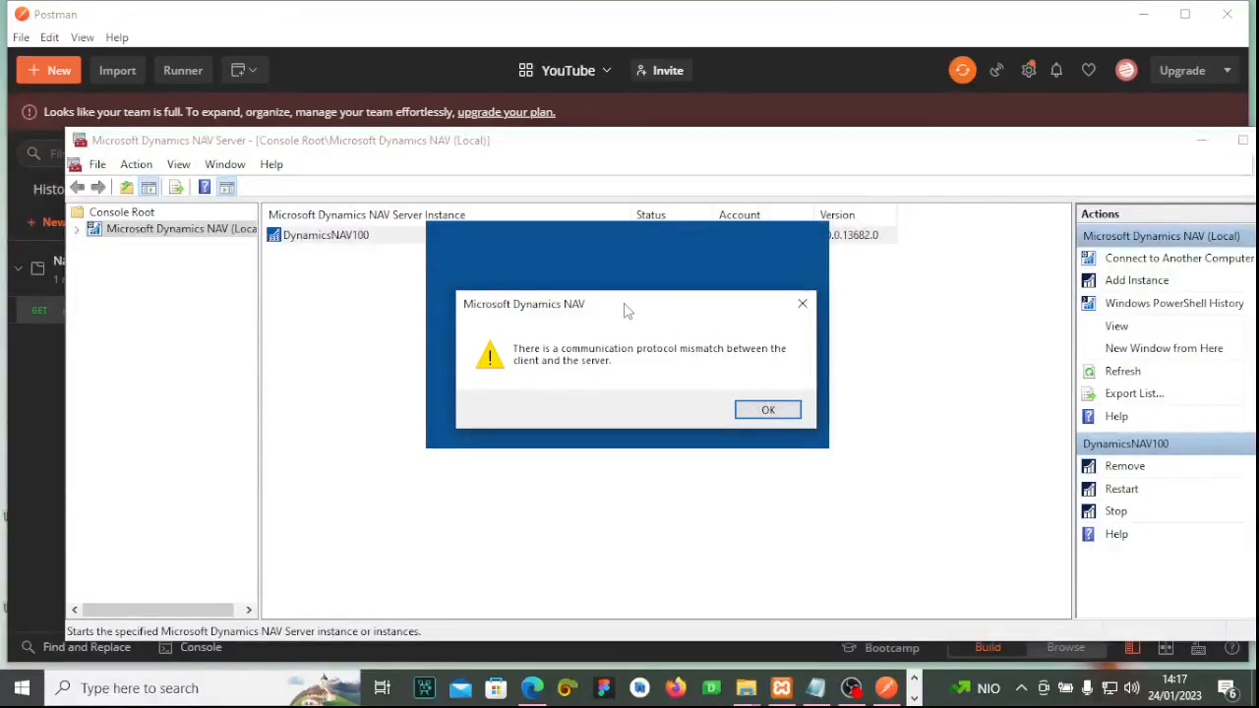
Move the protocol-mismatch error aside and check the Roaming\Microsoft Dynamics NAV\100 settings path in Notepad.
drag(570, 324, 688, 248)
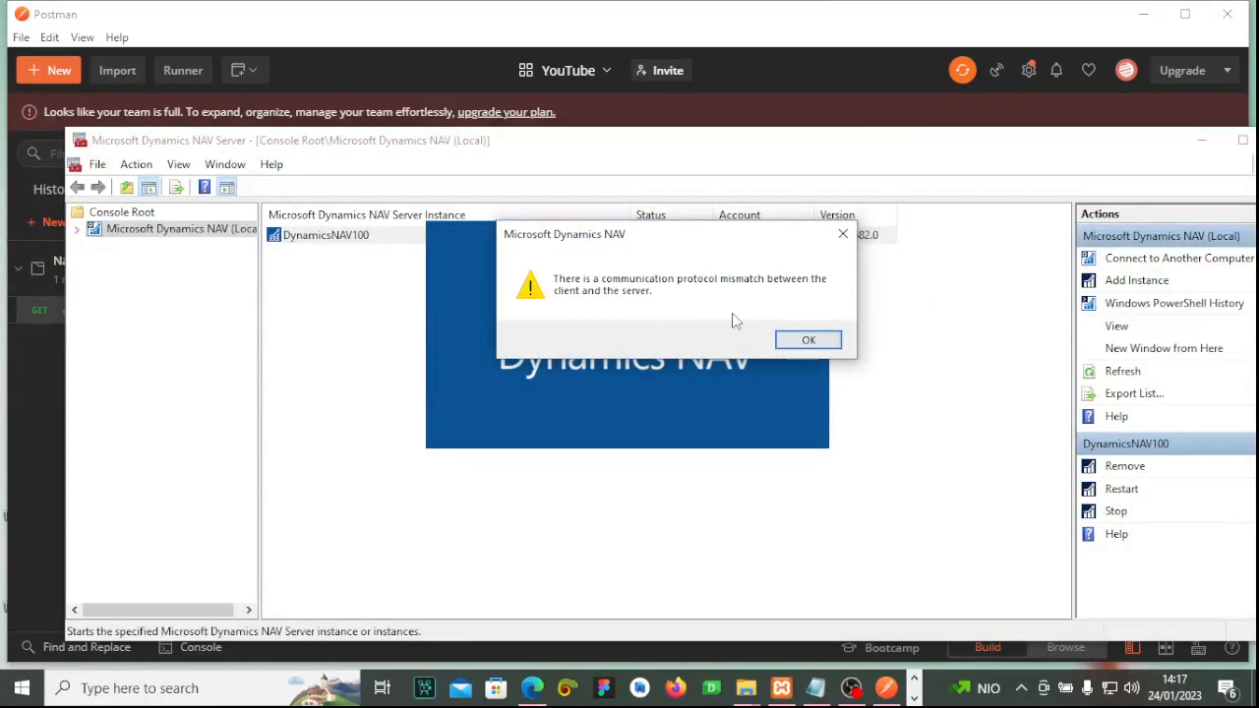
drag(692, 249, 641, 270)
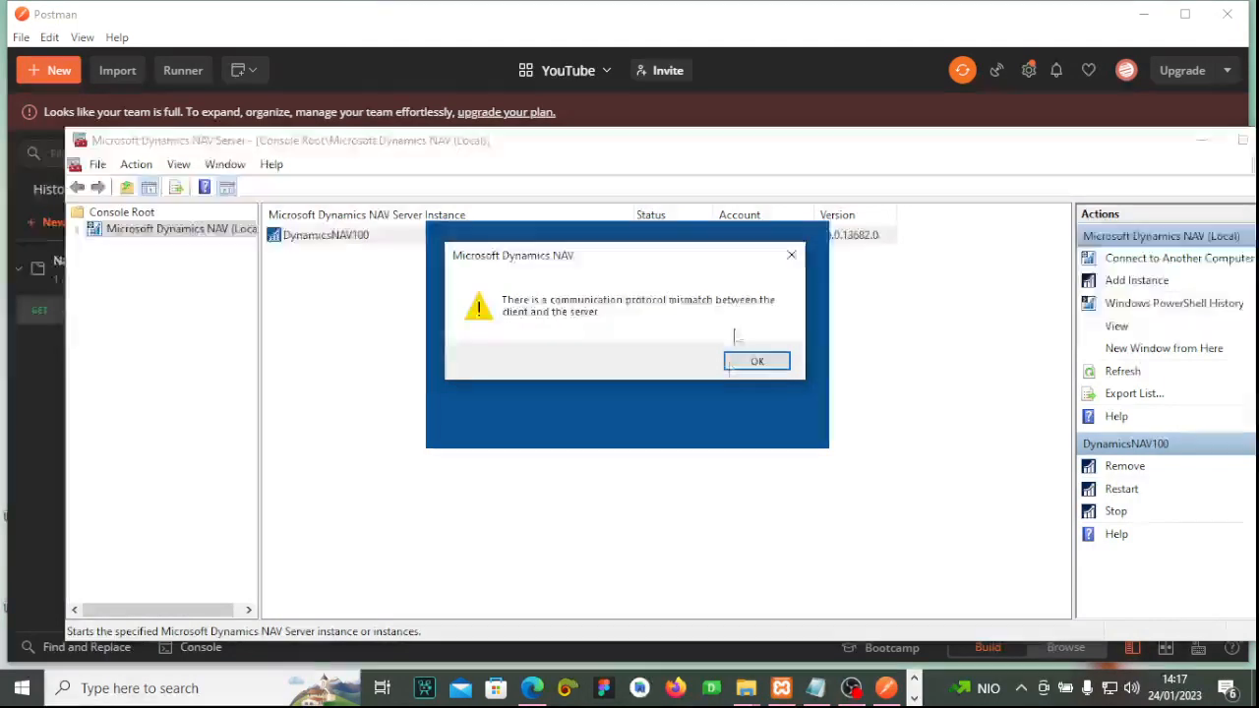
click(816, 688)
drag(477, 422, 463, 421)
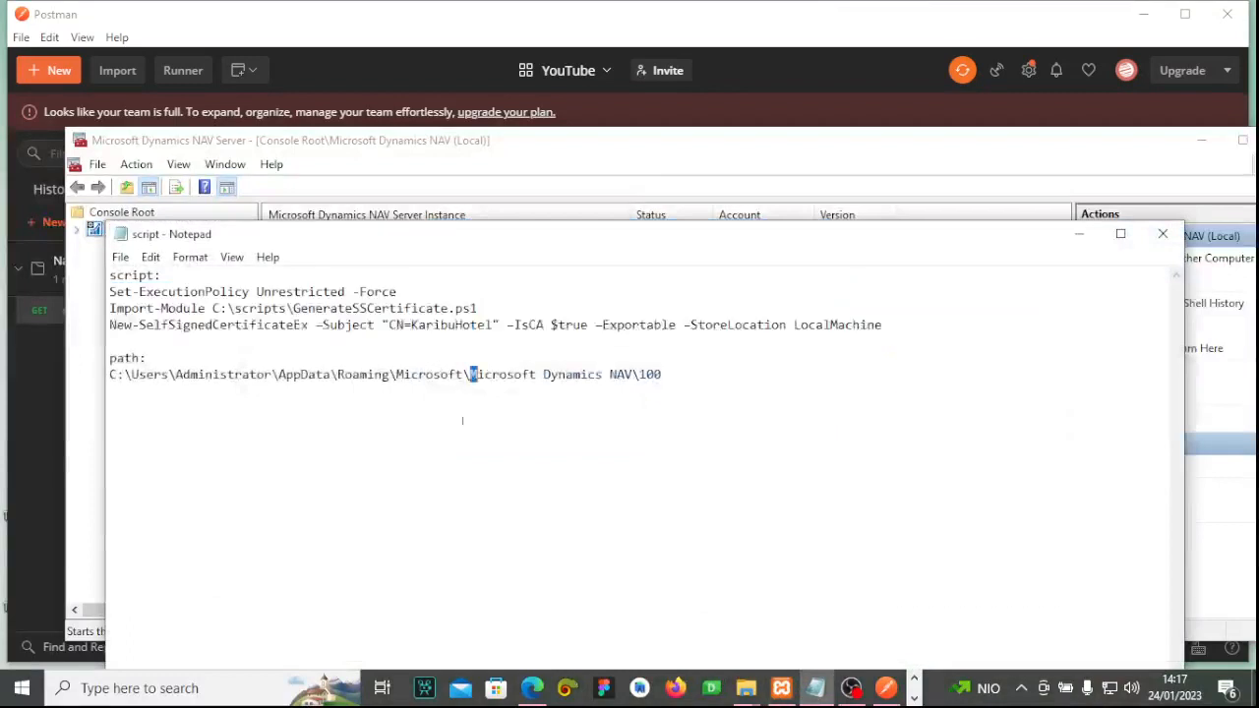
drag(182, 375, 603, 377)
click(316, 377)
click(391, 397)
click(448, 390)
click(667, 379)
click(1079, 241)
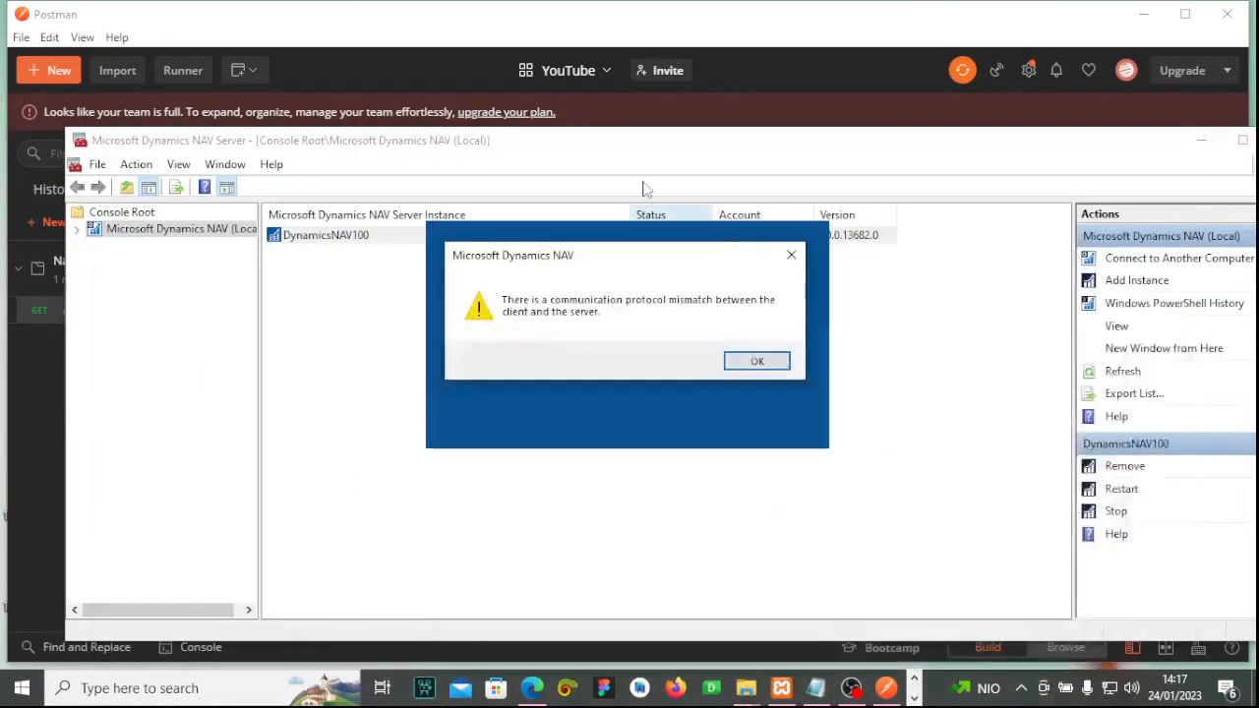
Close the protocol-mismatch error and bring up the open File Explorer windows.
click(793, 258)
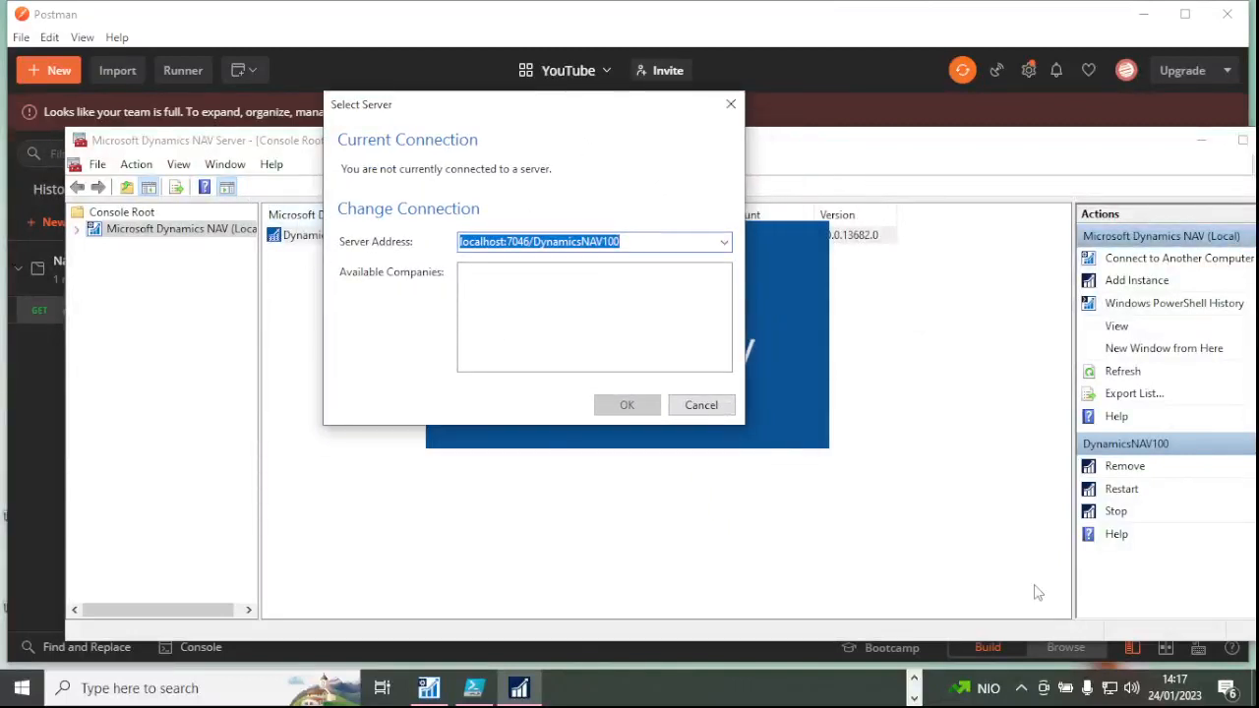
click(915, 678)
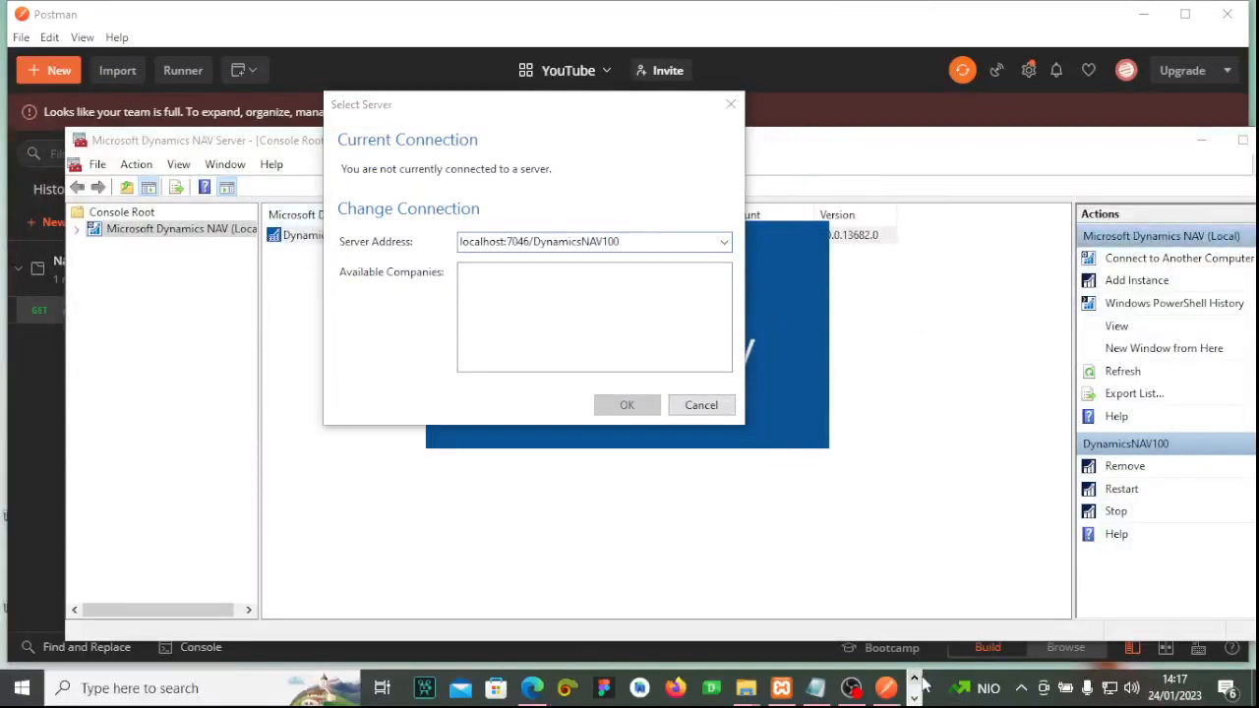
click(753, 692)
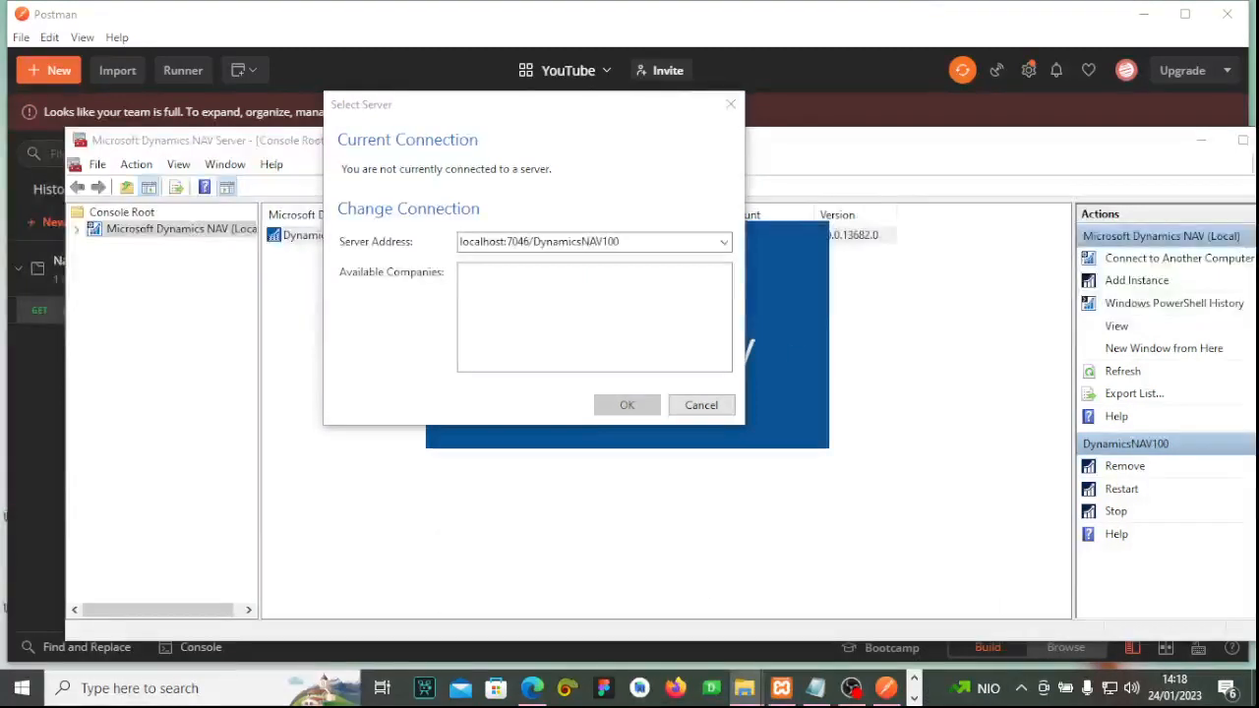
Maximize the Explorer window and go from AppData into the Roaming folder.
drag(327, 551, 473, 1)
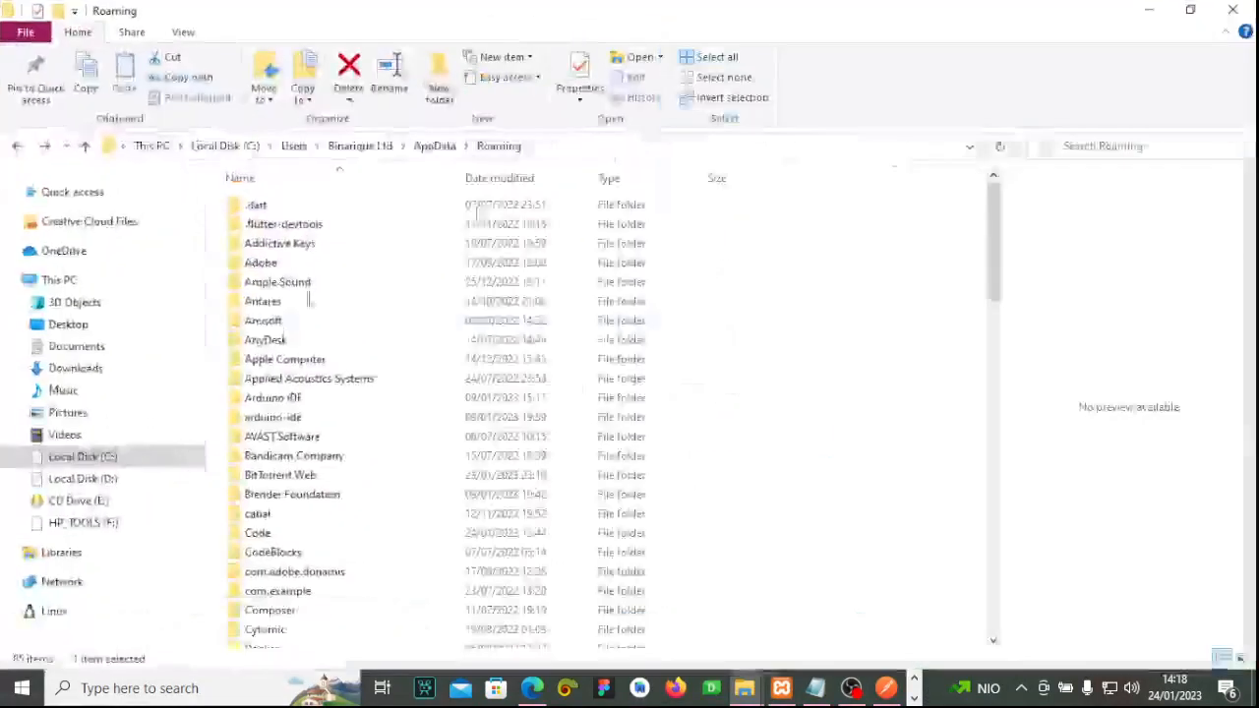
scroll(318, 487, down, 15)
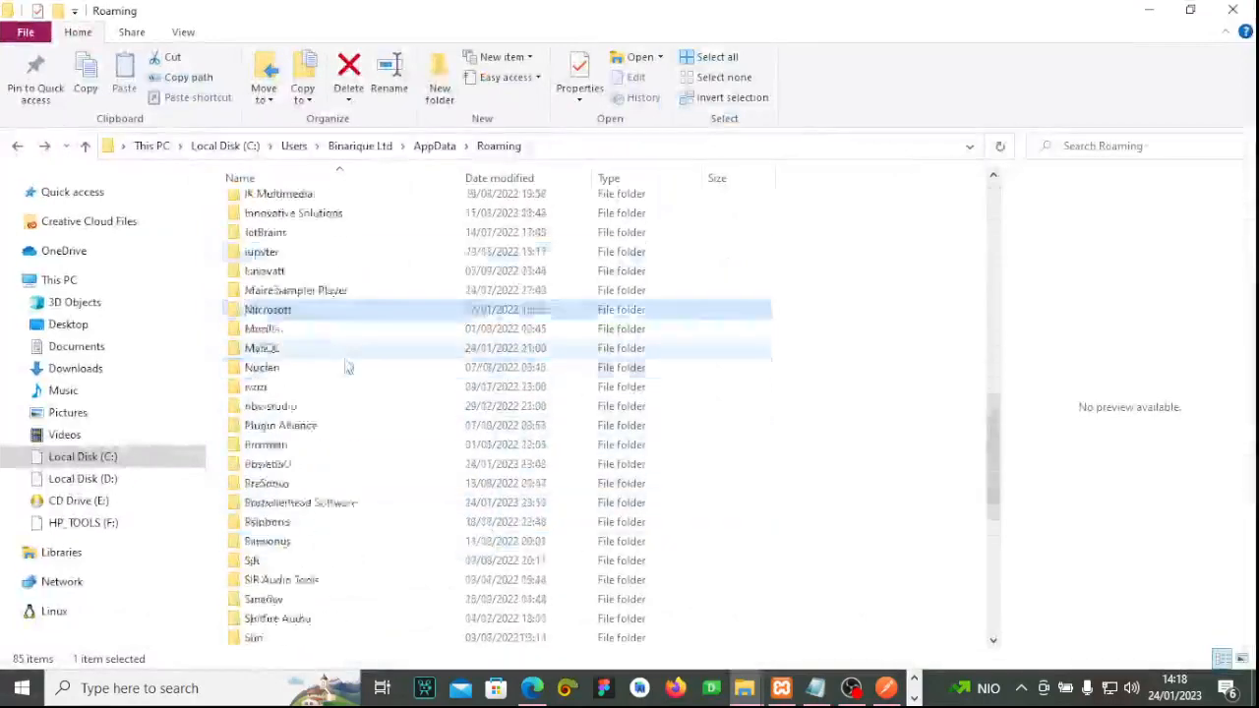
scroll(347, 367, down, 7)
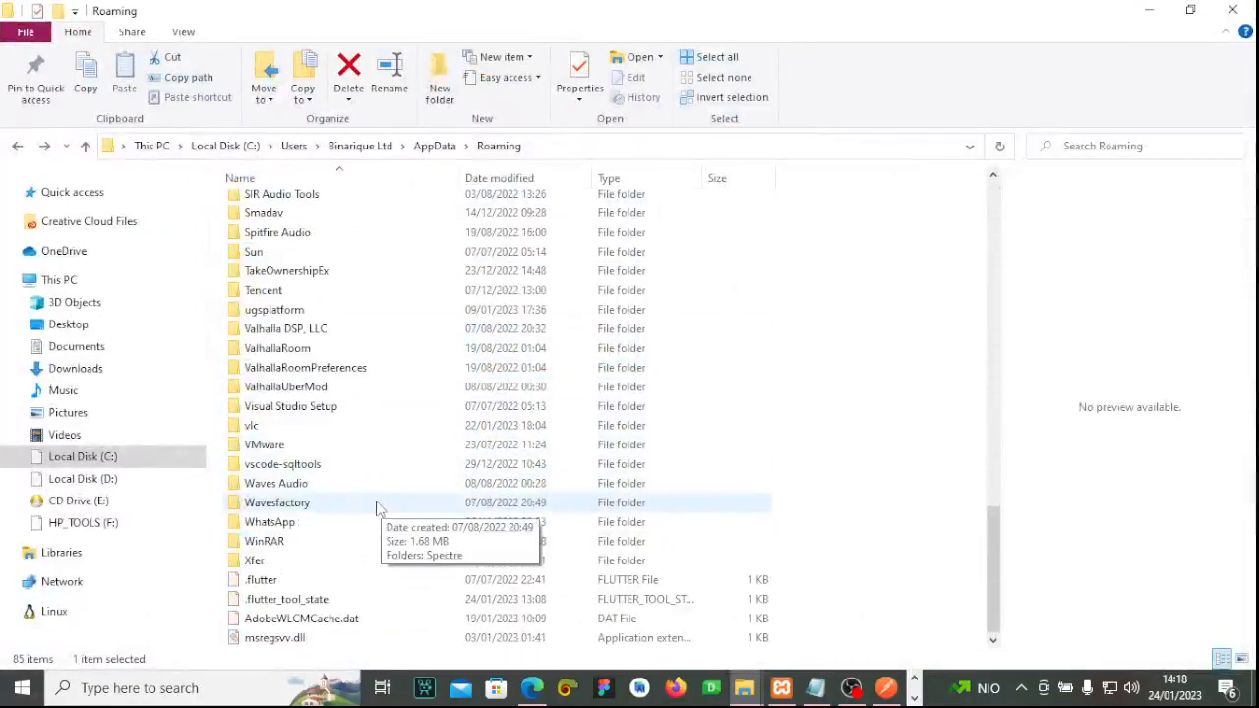
scroll(374, 492, up, 17)
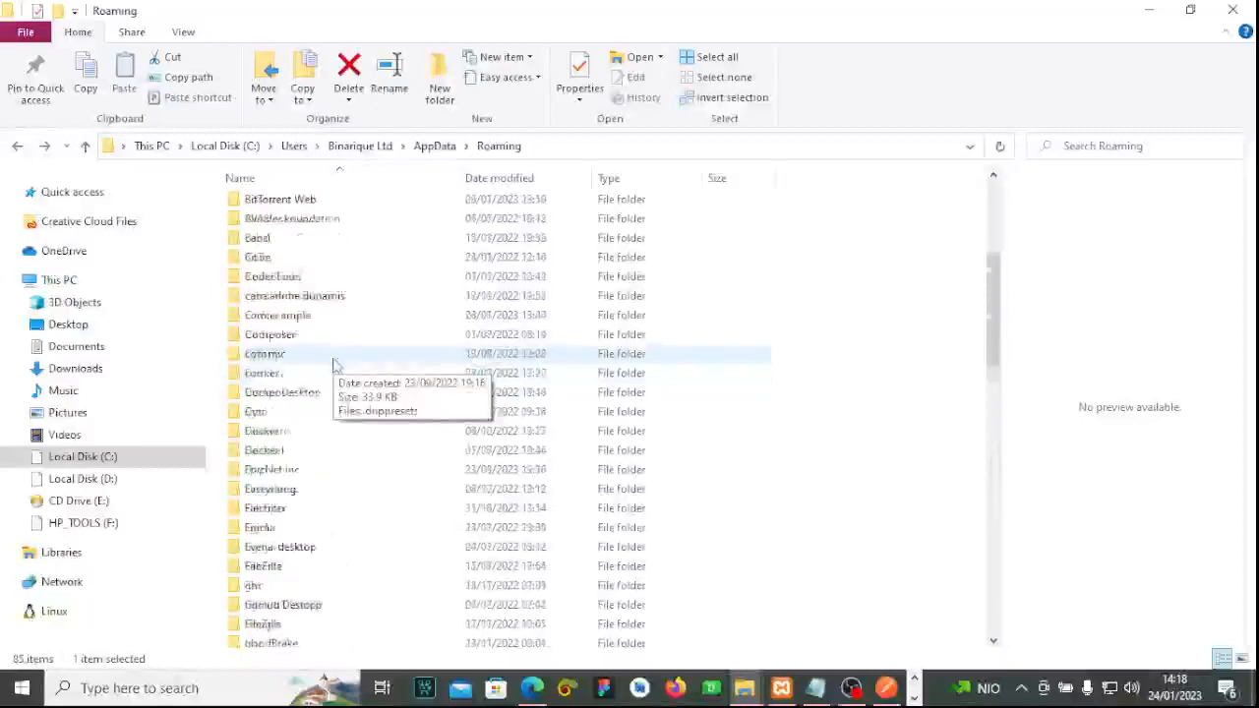
scroll(335, 363, up, 6)
scroll(339, 366, down, 3)
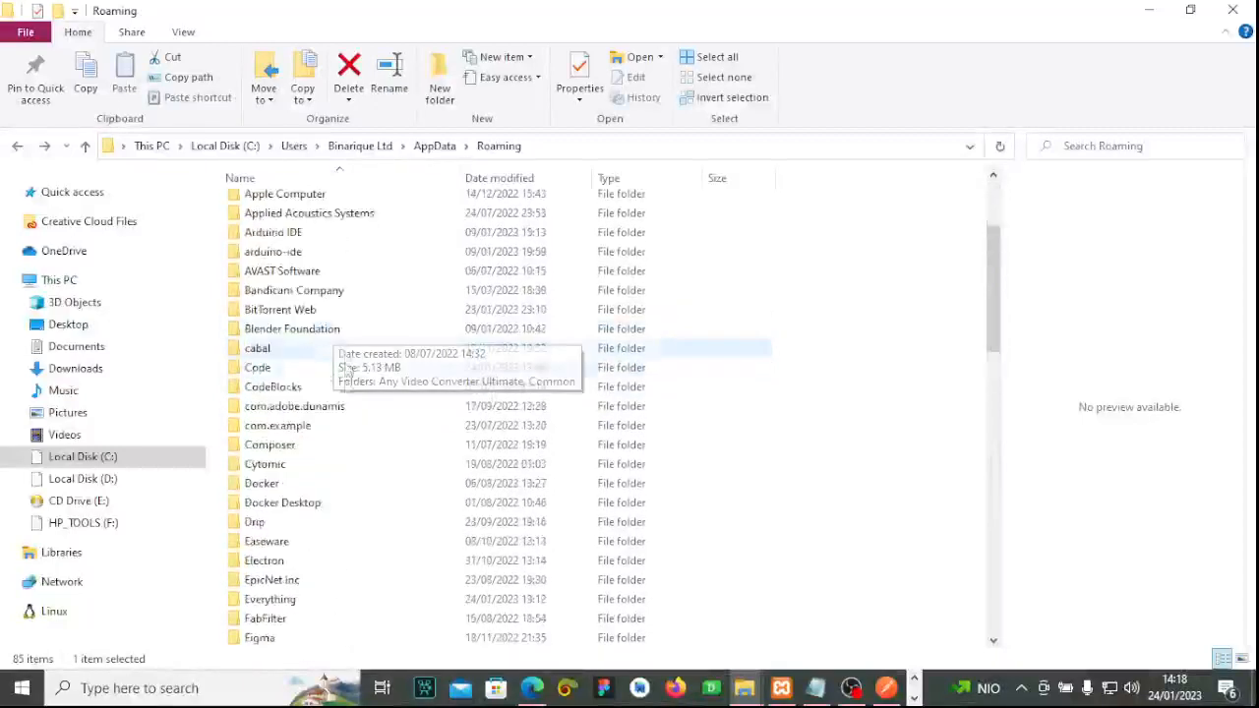
scroll(346, 369, down, 6)
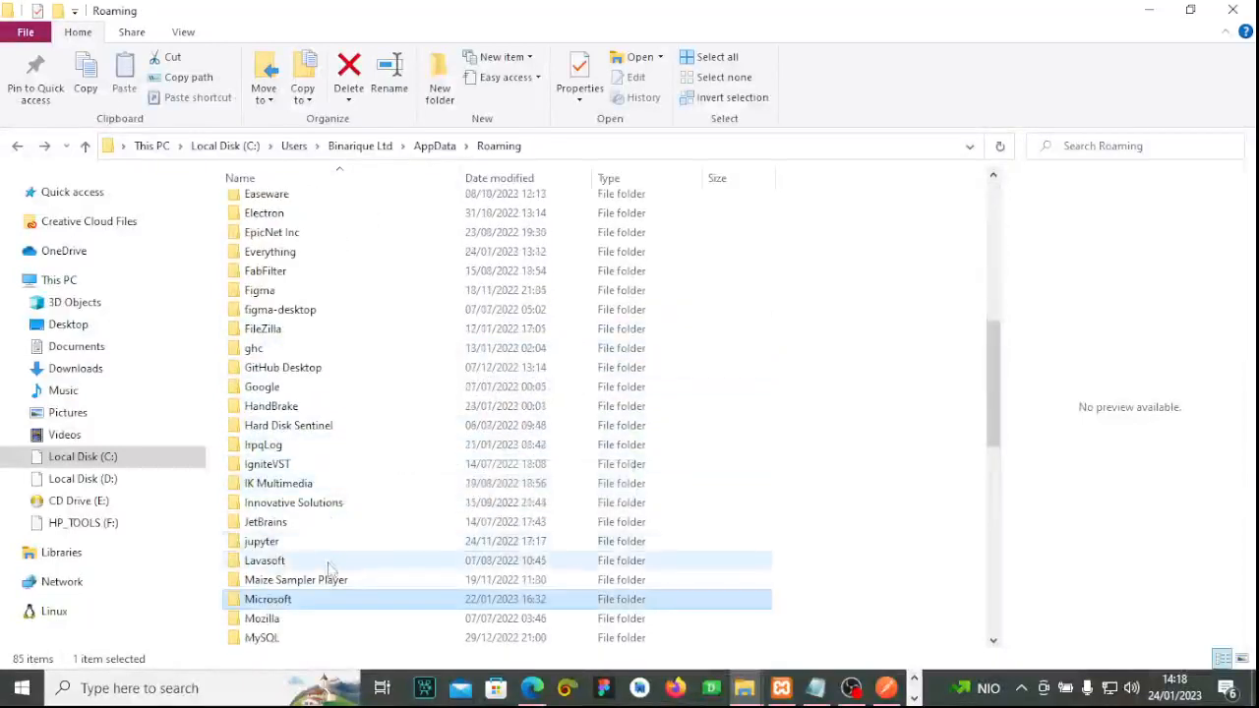
scroll(329, 569, down, 8)
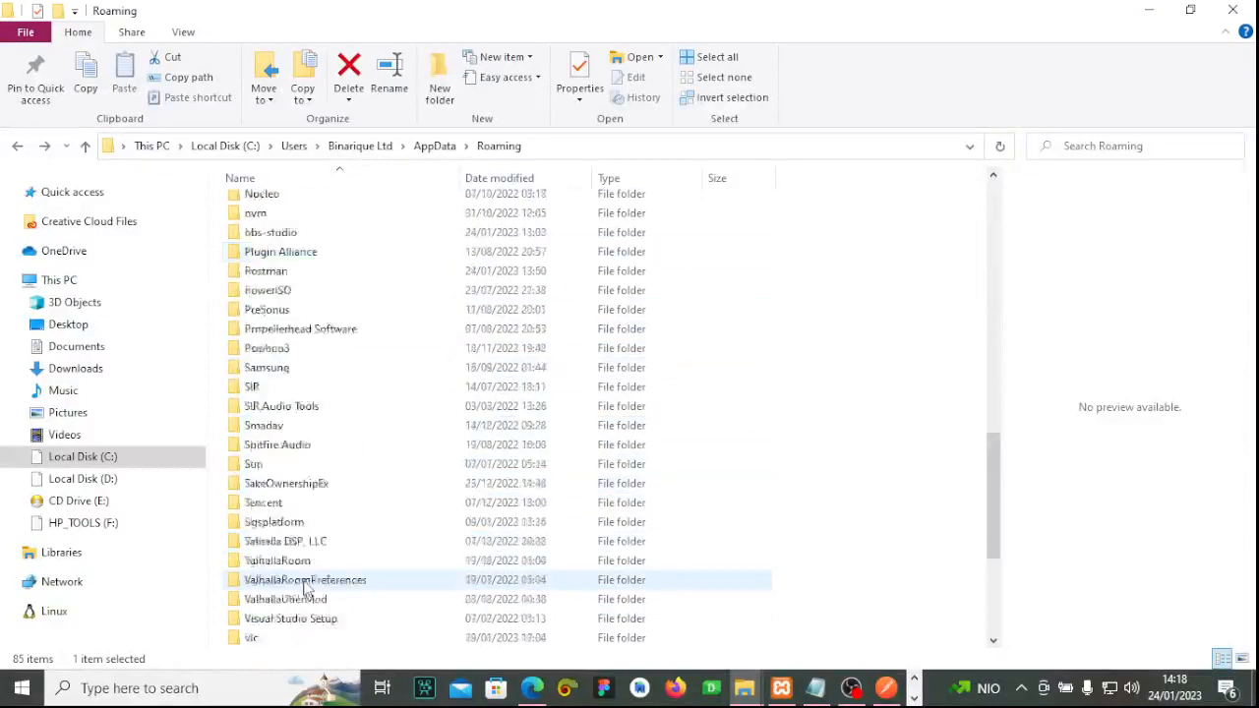
scroll(305, 588, down, 4)
click(436, 147)
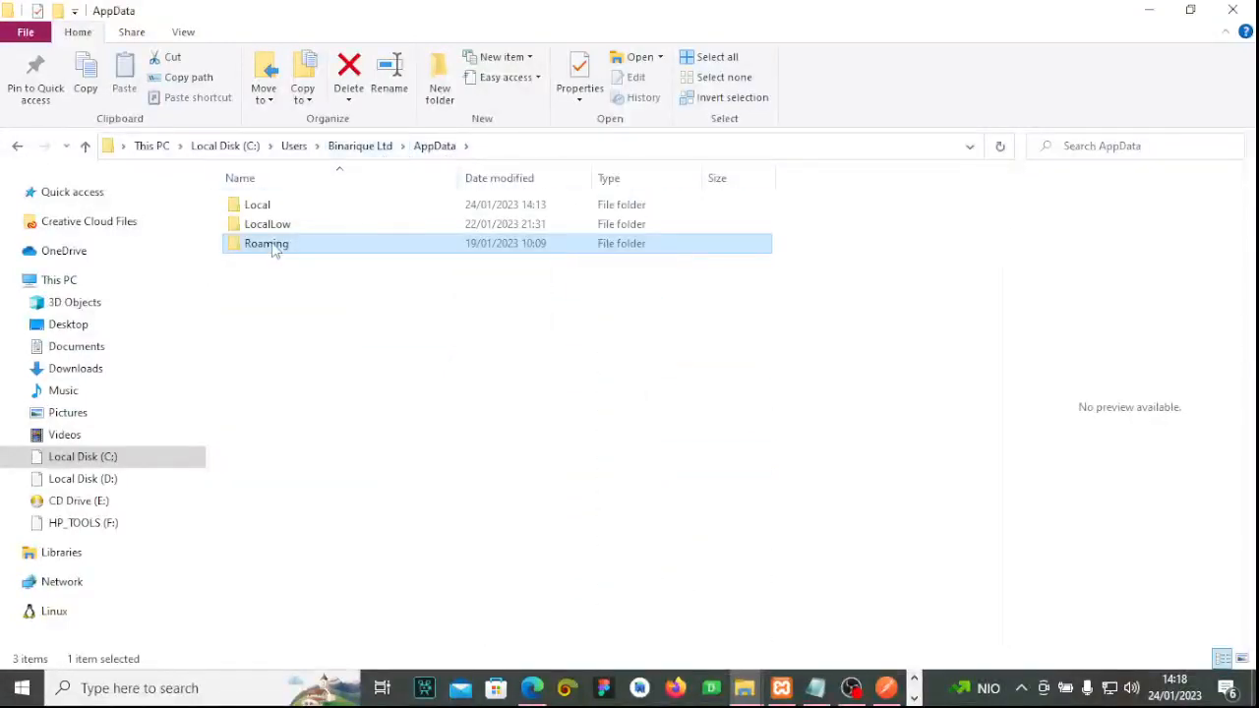
double_click(272, 251)
Open Microsoft\Microsoft Dynamics NAV\100 and select the ClientUserSettings file.
scroll(324, 295, down, 6)
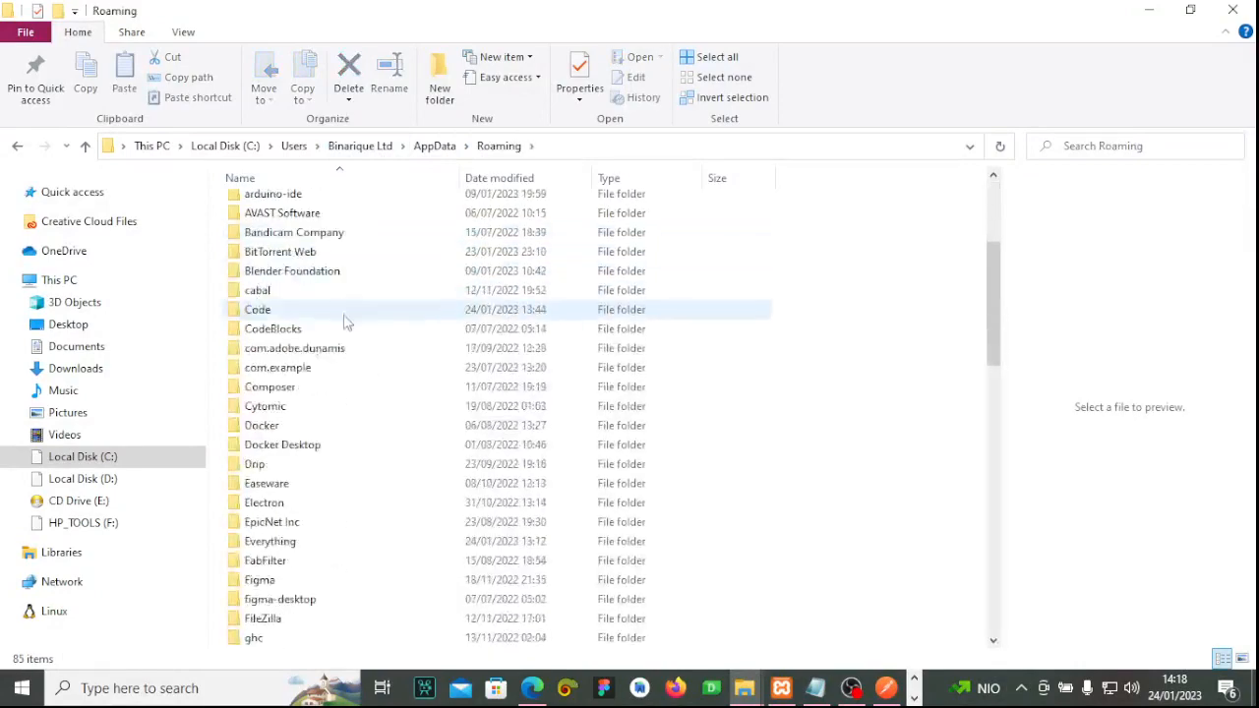
scroll(343, 325, down, 5)
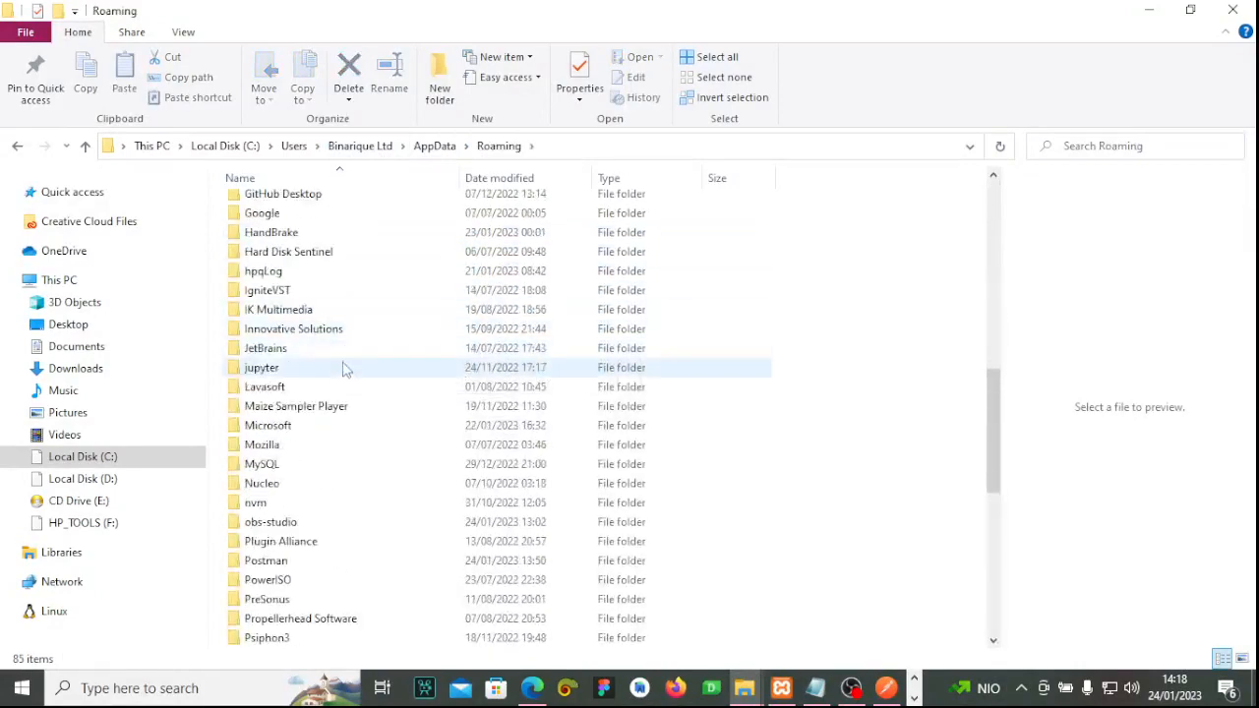
scroll(337, 393, down, 1)
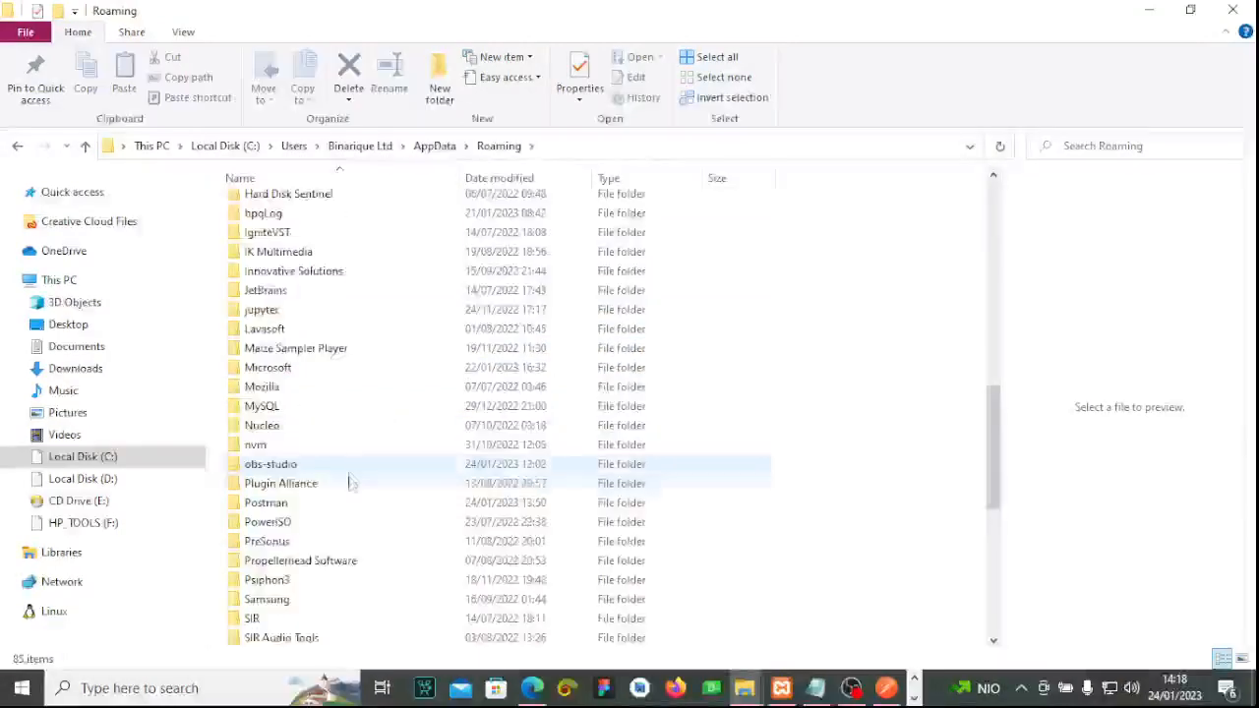
scroll(353, 489, down, 4)
scroll(352, 492, down, 4)
scroll(344, 483, up, 7)
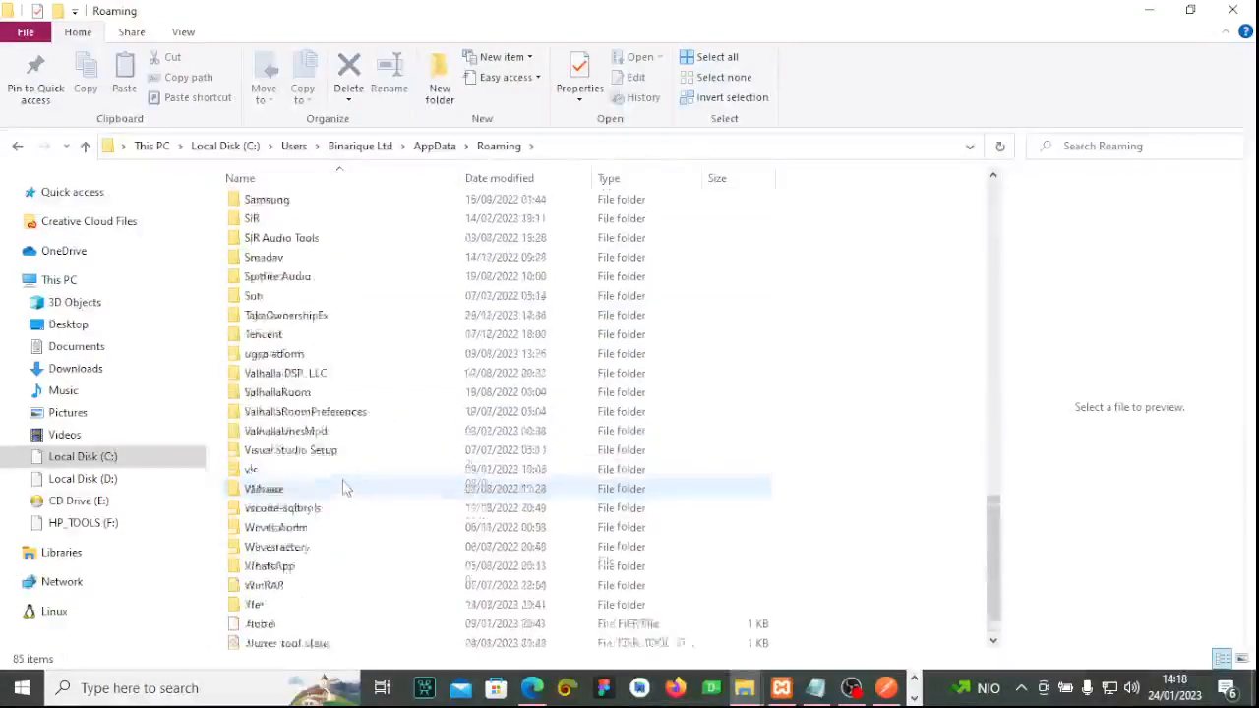
scroll(313, 394, up, 8)
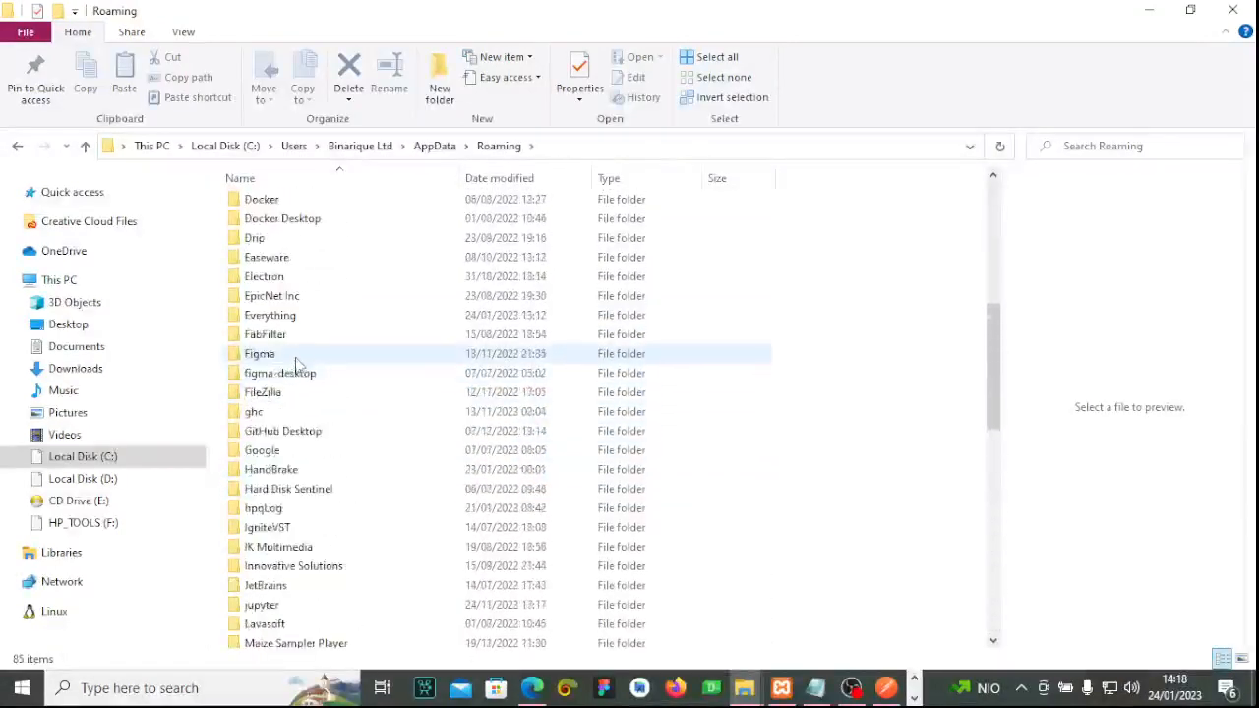
scroll(303, 354, up, 6)
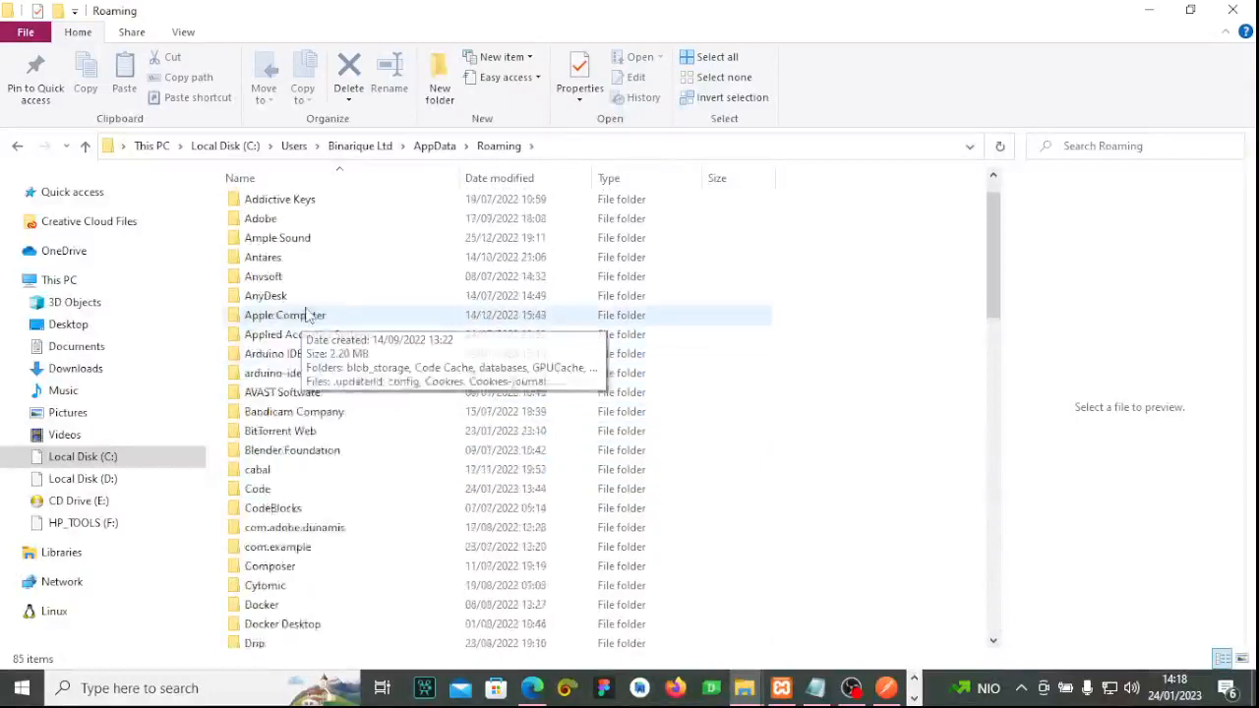
scroll(324, 325, down, 7)
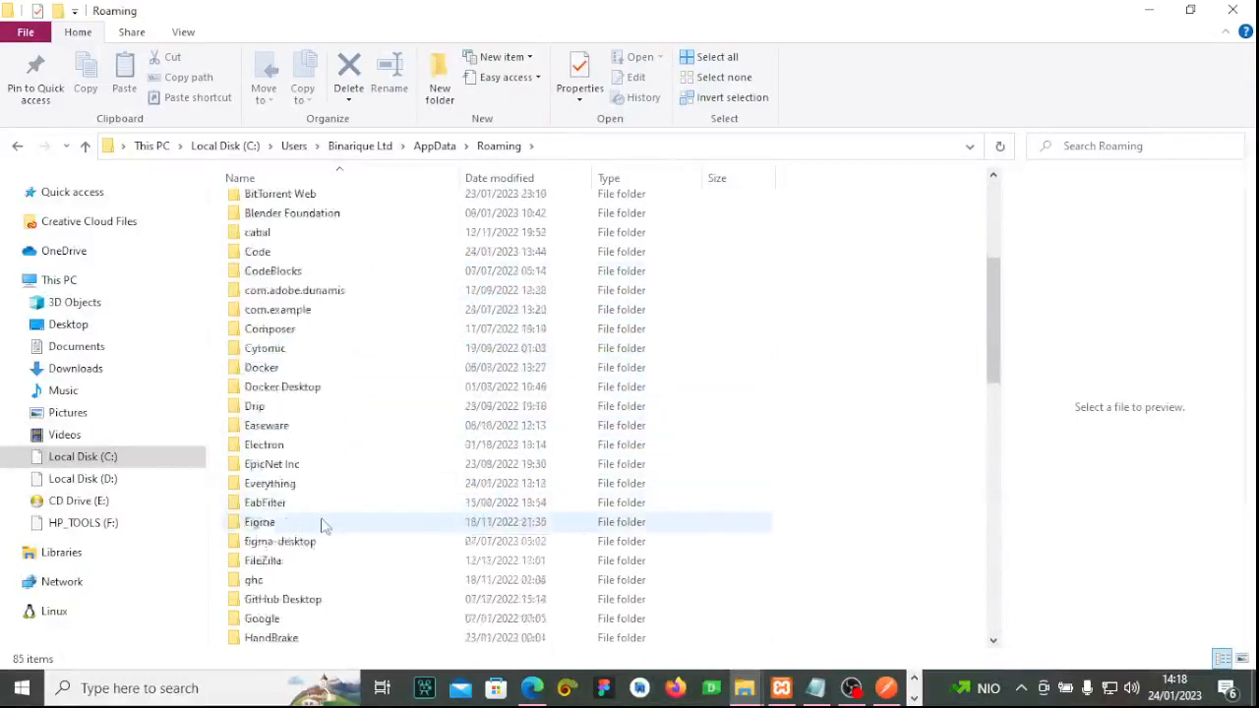
scroll(313, 511, down, 4)
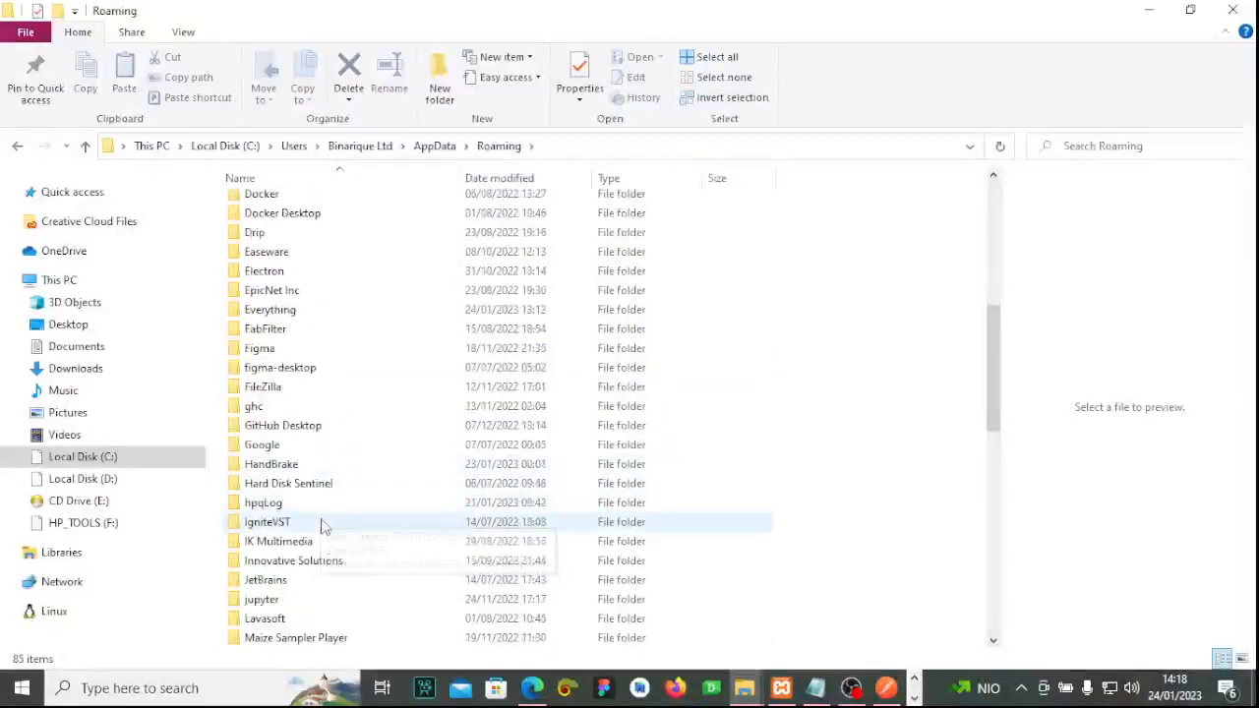
scroll(324, 540, down, 2)
scroll(324, 539, down, 5)
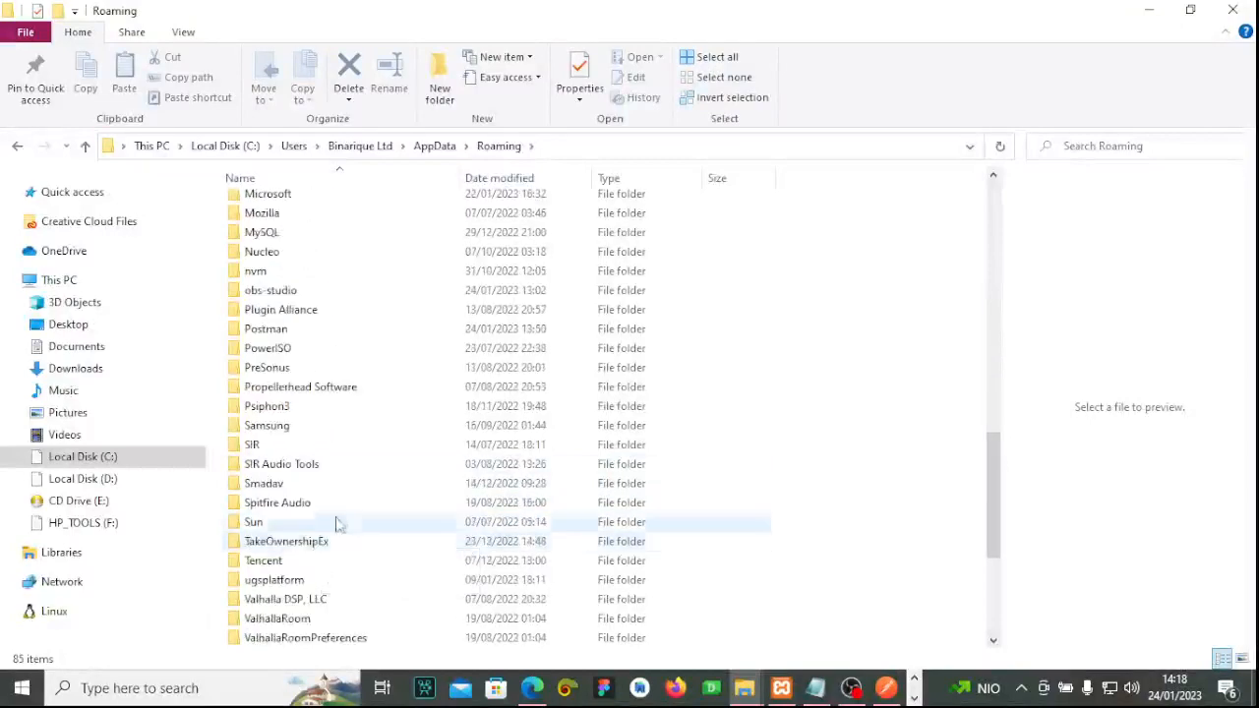
scroll(337, 533, down, 3)
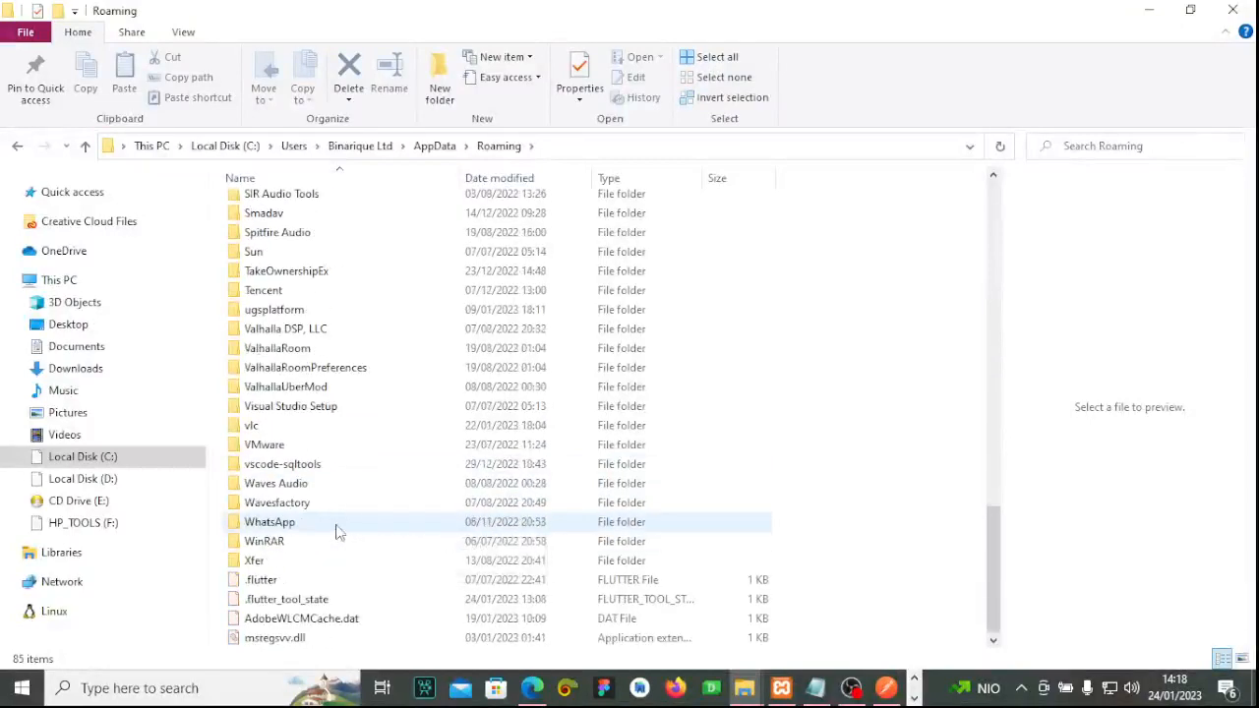
scroll(334, 531, up, 7)
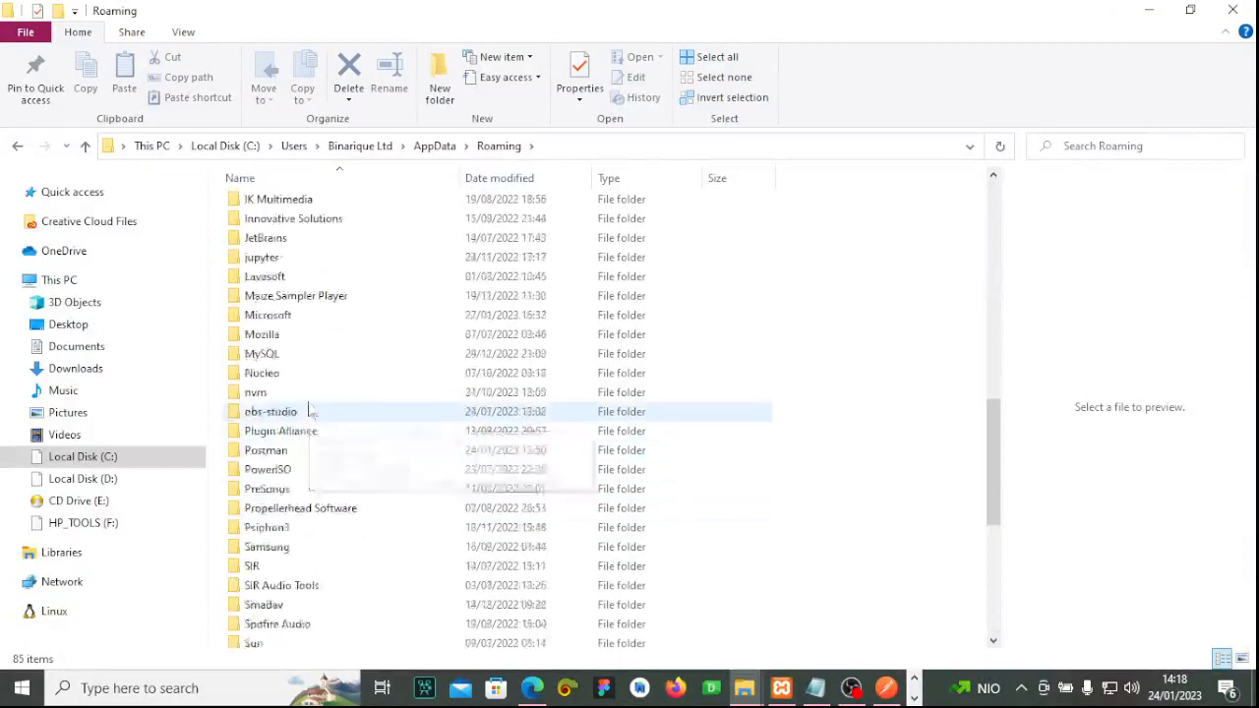
click(282, 321)
double_click(282, 321)
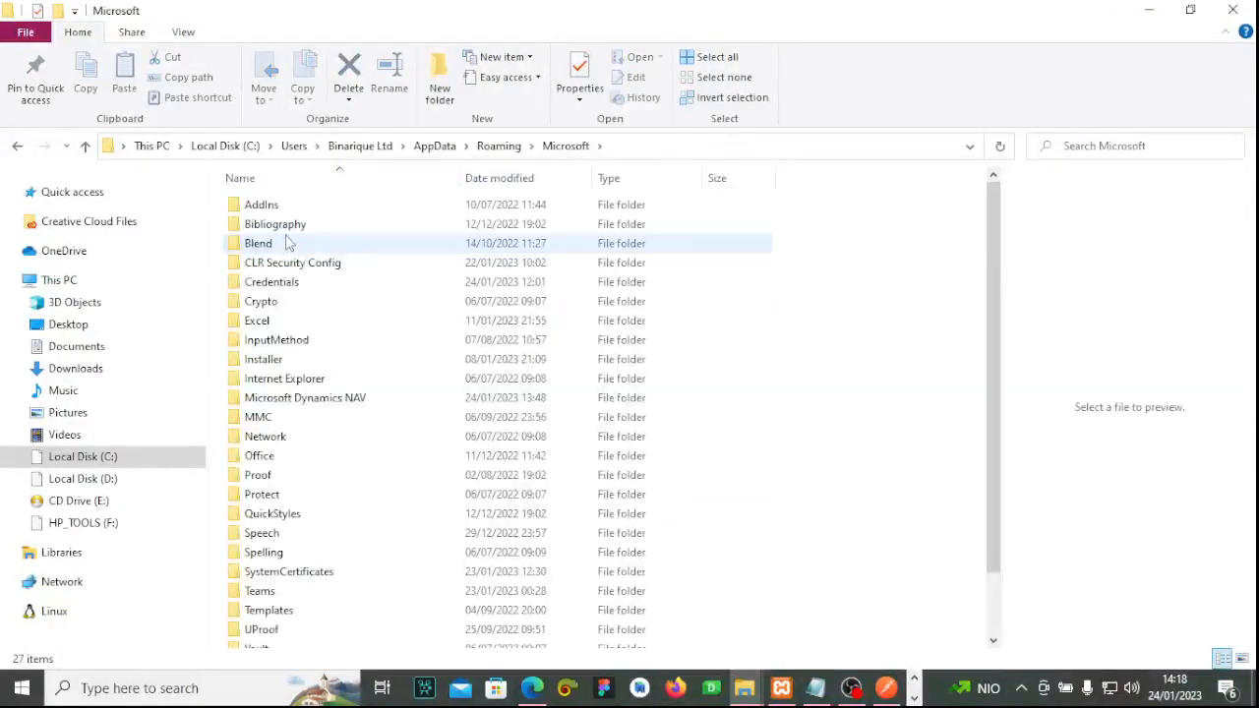
double_click(305, 398)
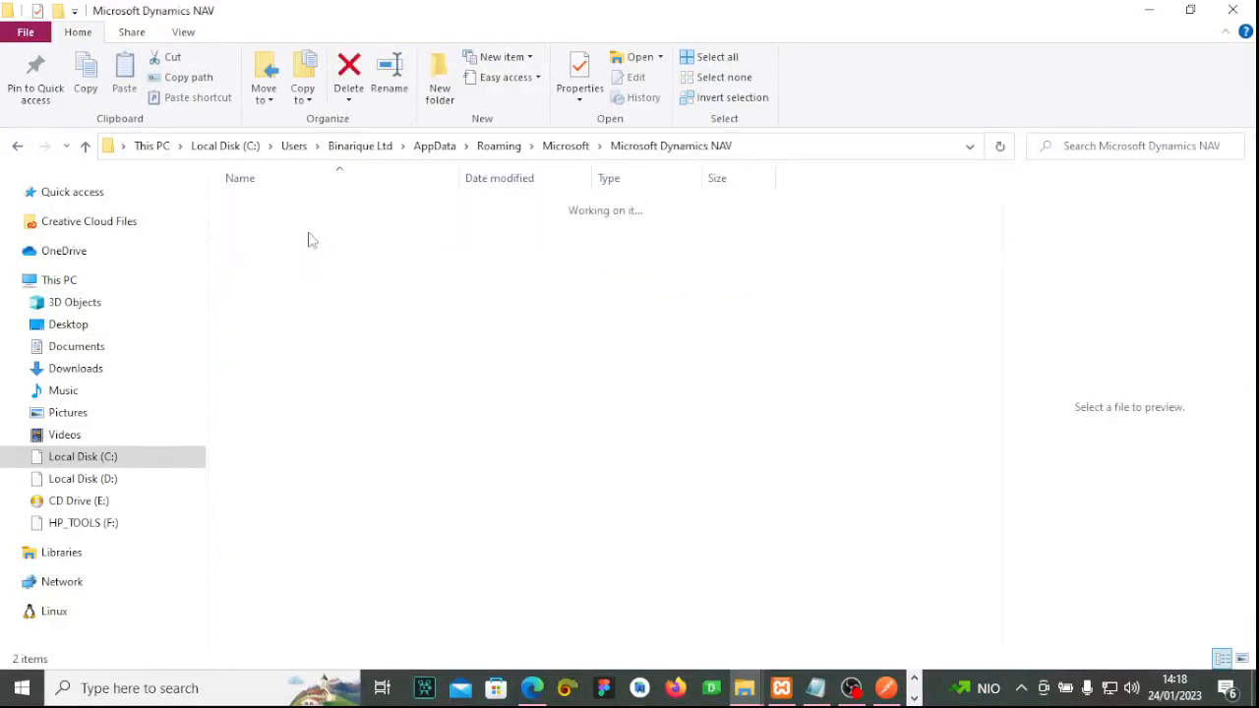
double_click(252, 209)
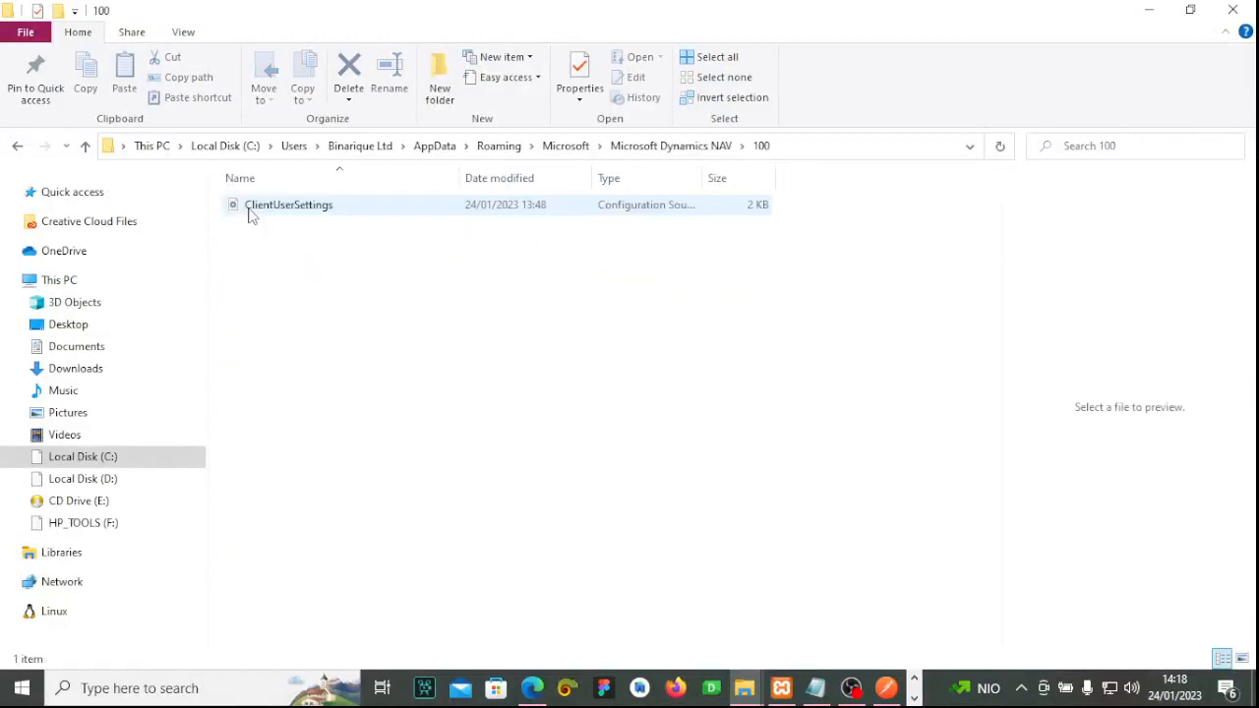
click(293, 207)
In VS Code, change ClientServicesCredentialType from Windows to NavUserPassword in ClientUserSettings.config, then save and close it.
right_click(340, 216)
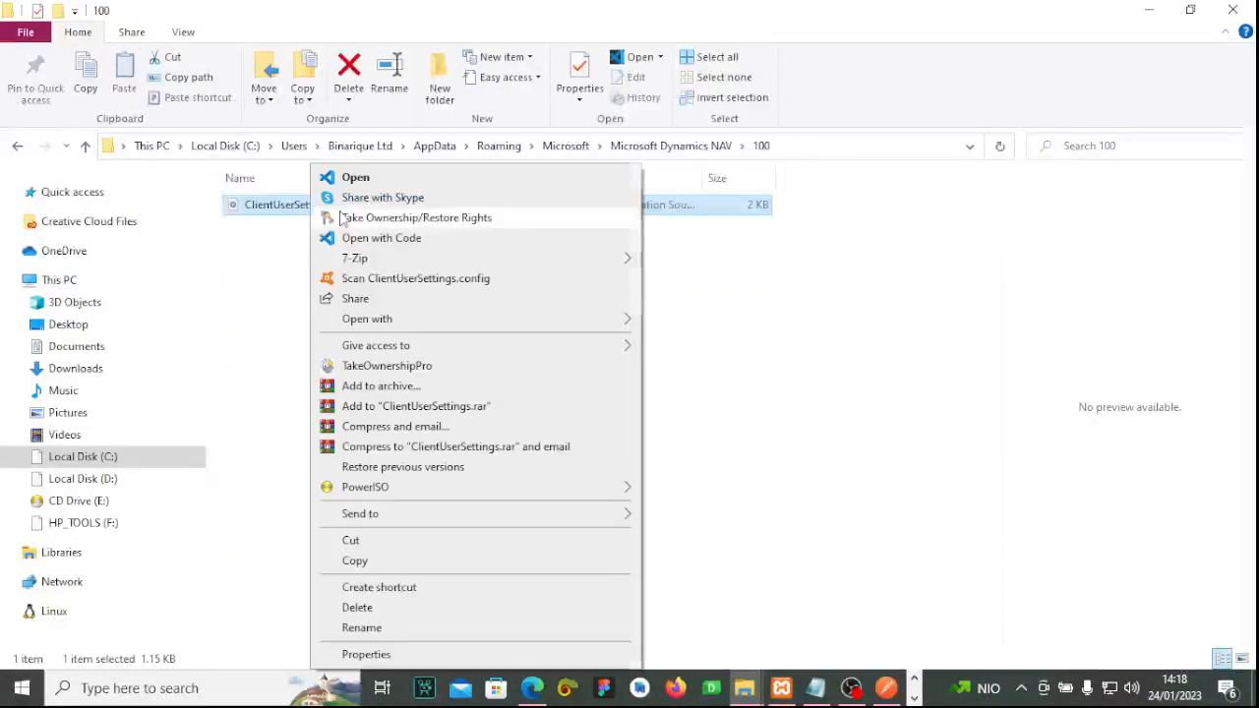
click(391, 243)
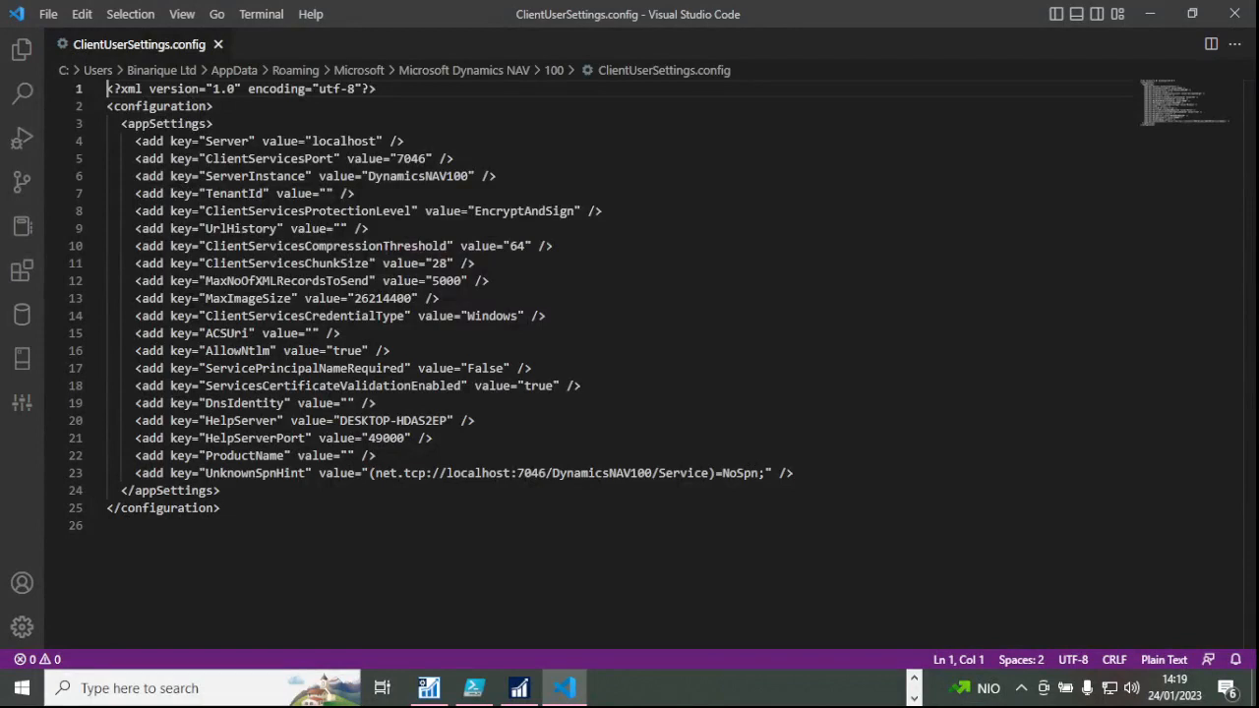
click(510, 346)
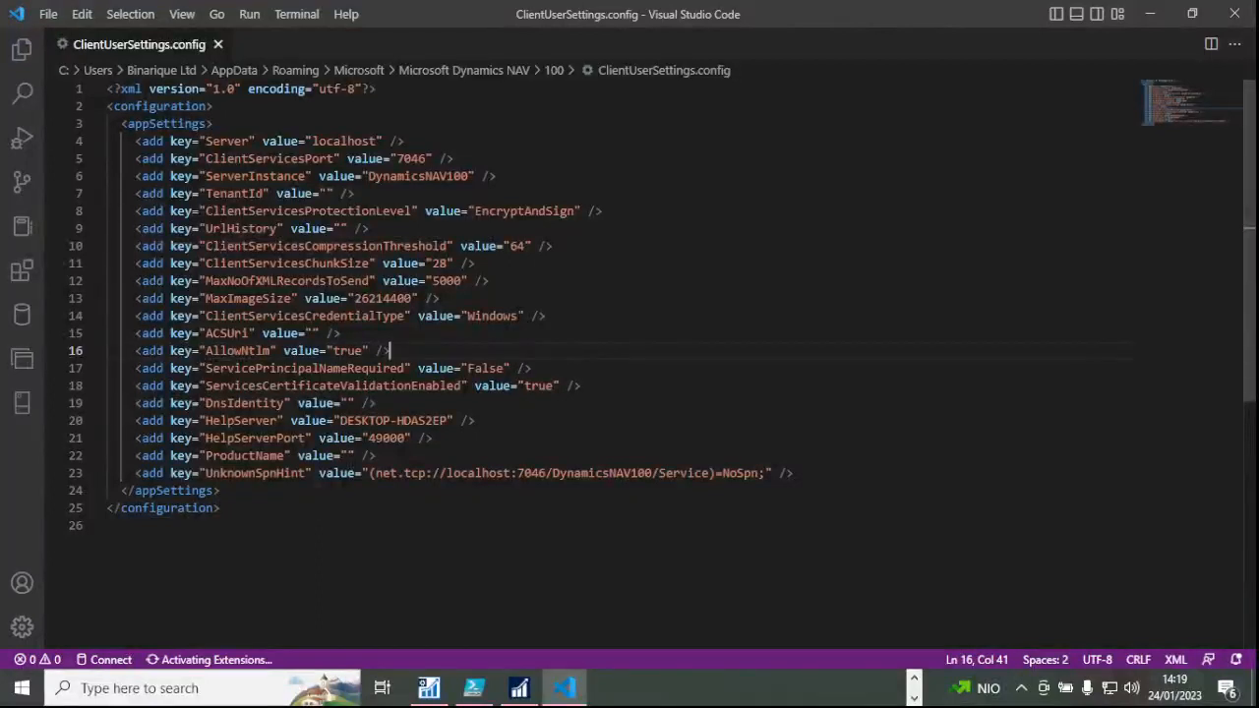
click(517, 316)
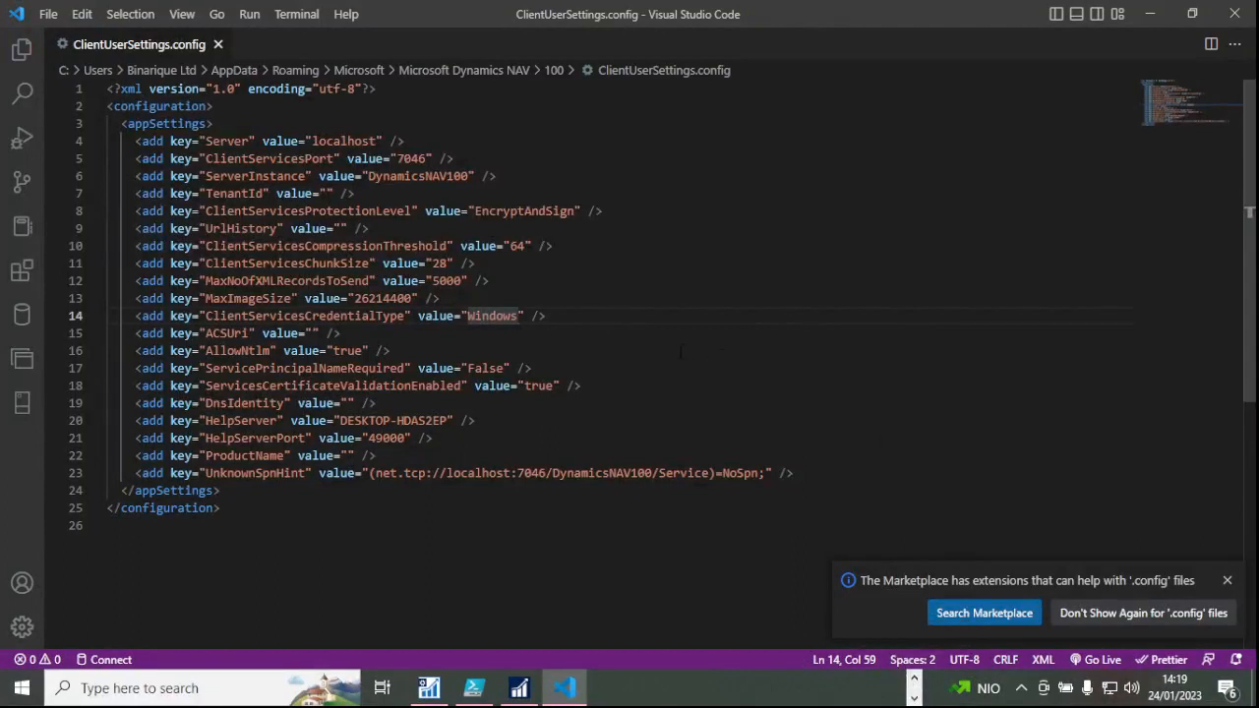
key(BackSpace)
key(BackSpace)
key(BackSpace)
key(BackSpace)
key(BackSpace)
key(BackSpace)
key(BackSpace)
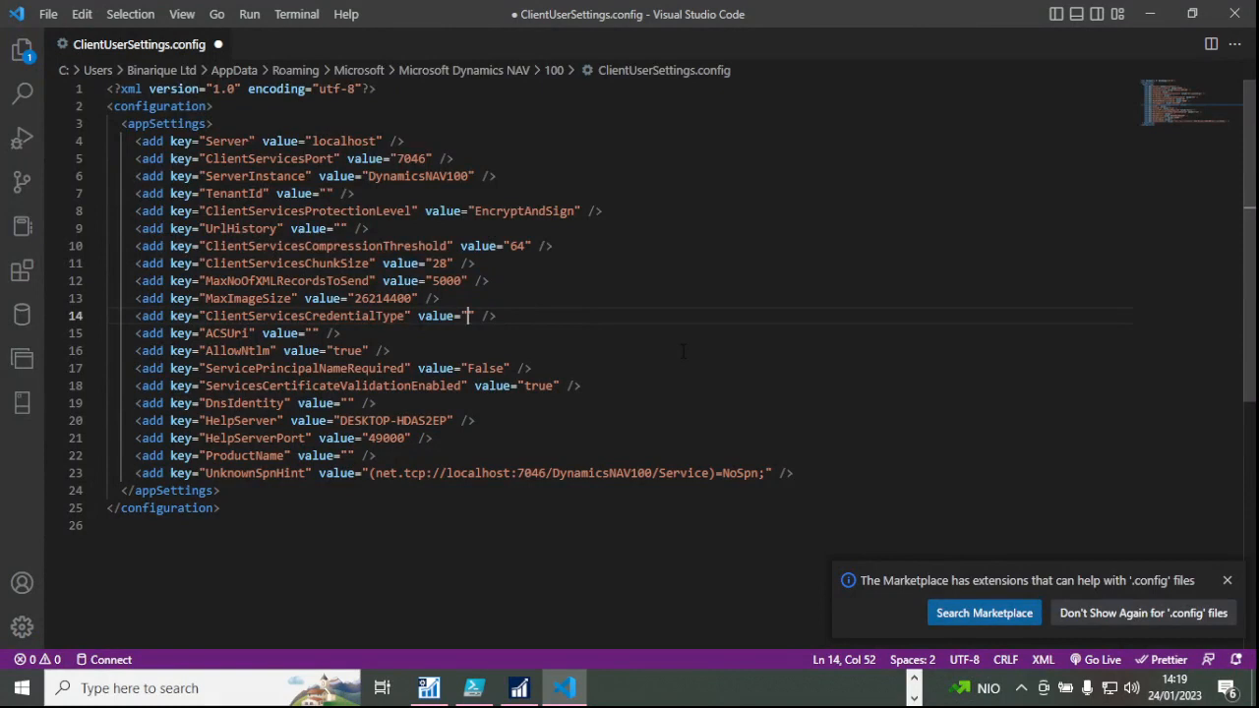
text(NavUserPasso)
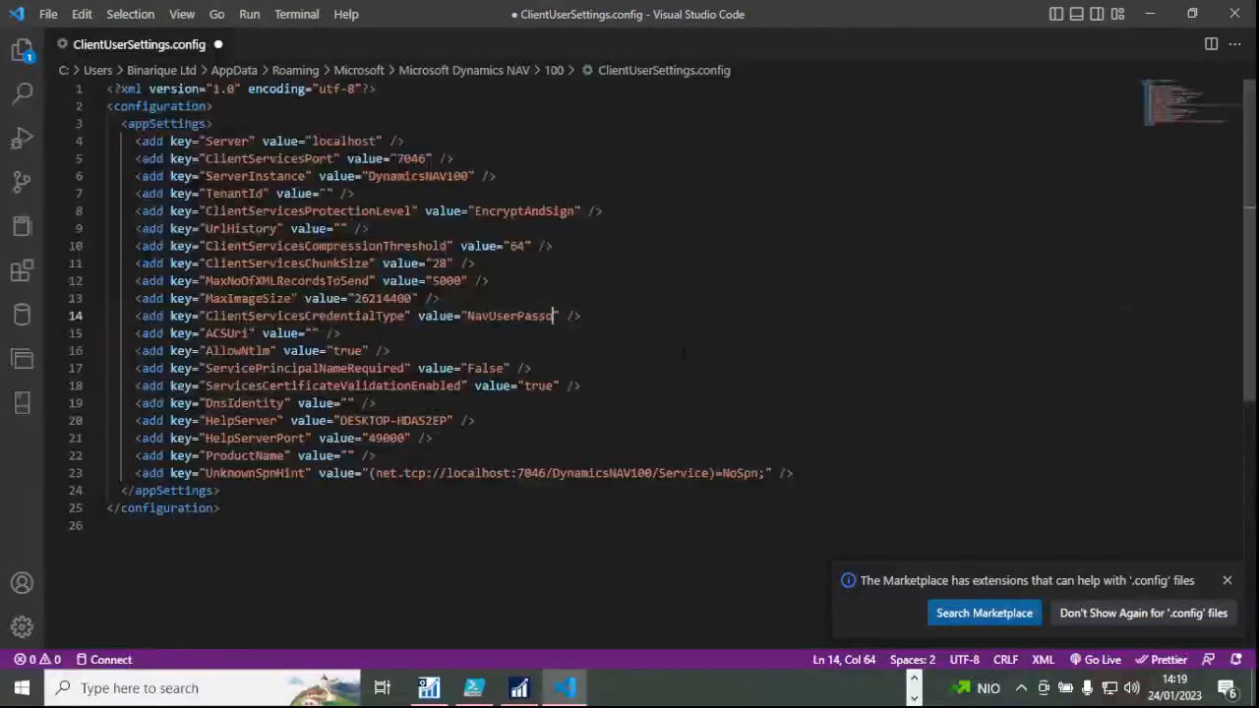
text(ord)
key(ctrl+s)
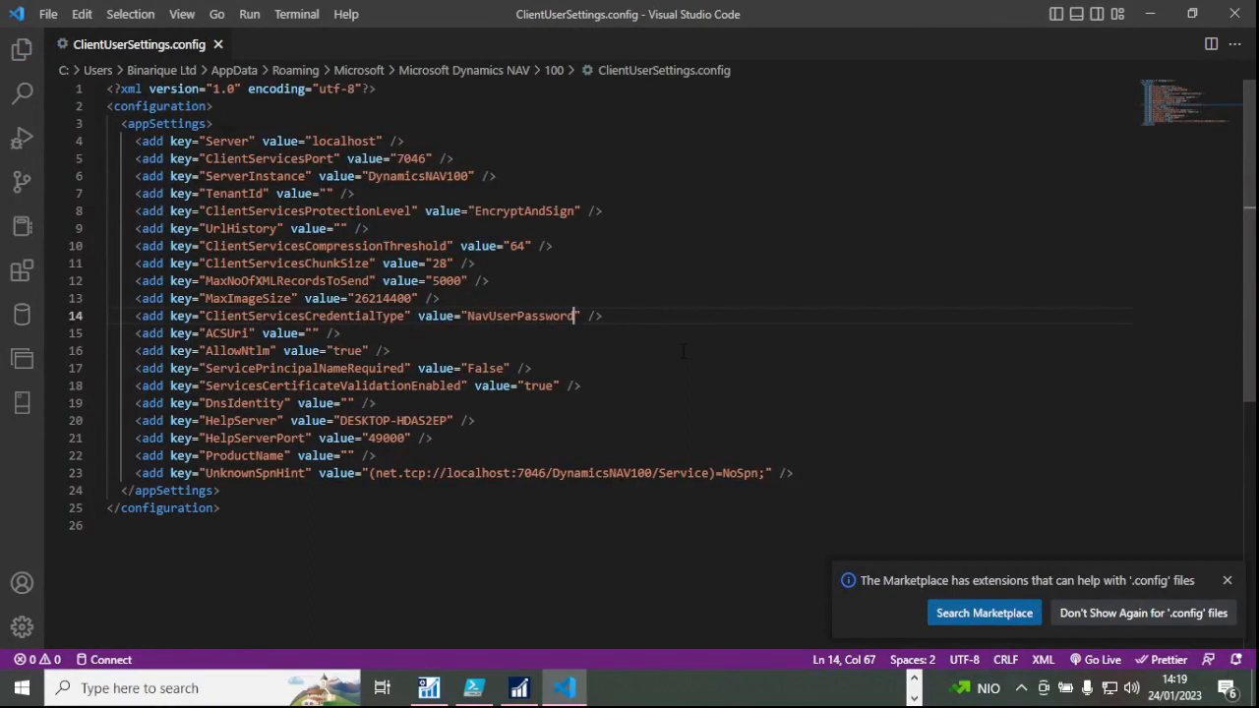
click(218, 44)
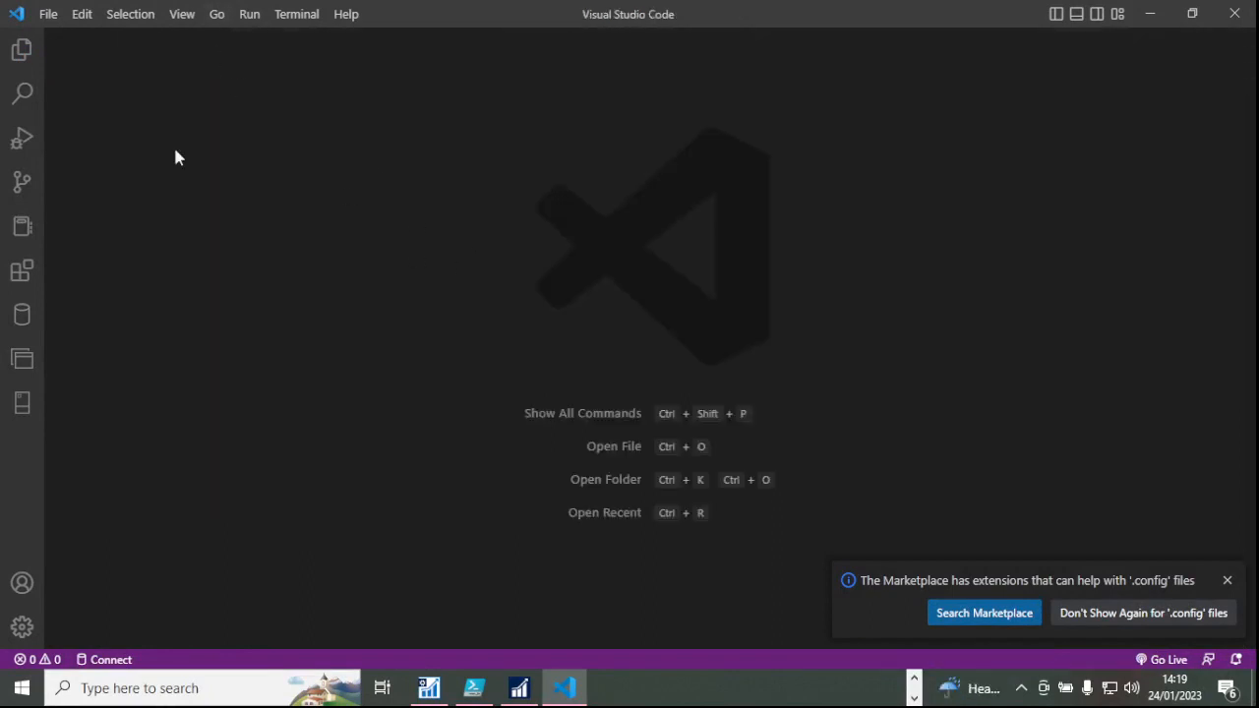
Restart the DynamicsNAV100 instance from the NAV Server console, then cancel the Select Server dialog.
click(914, 679)
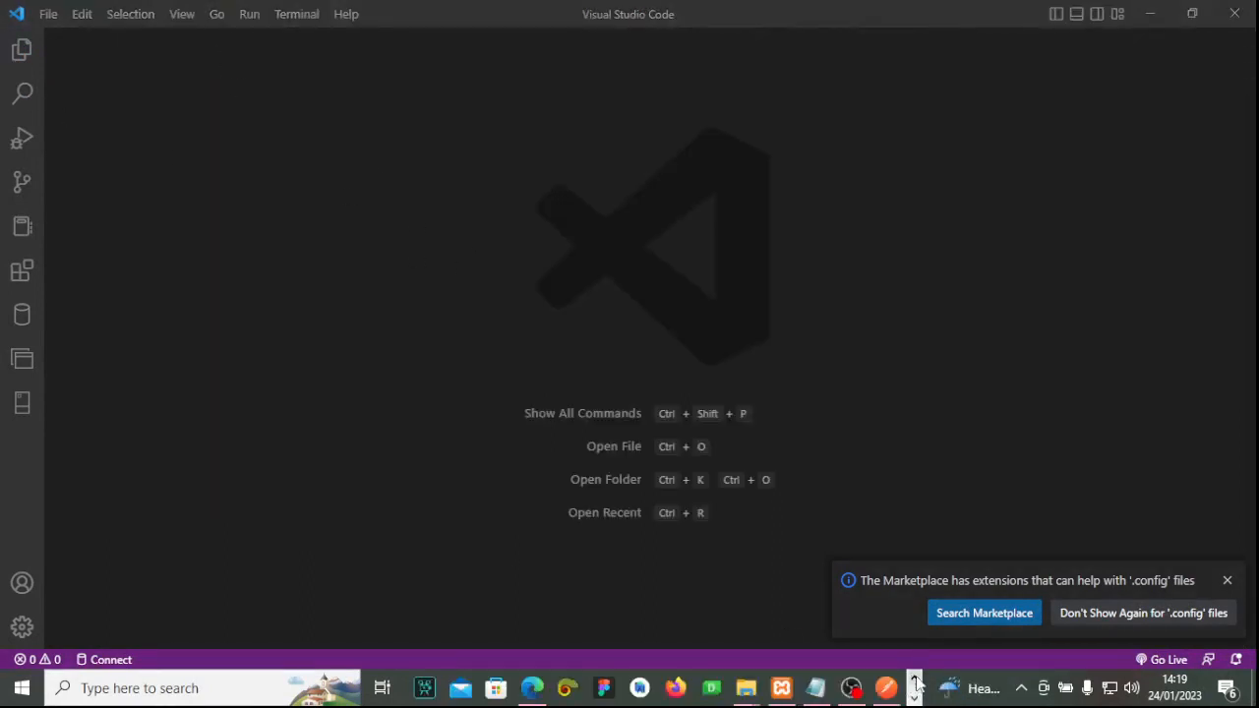
click(913, 699)
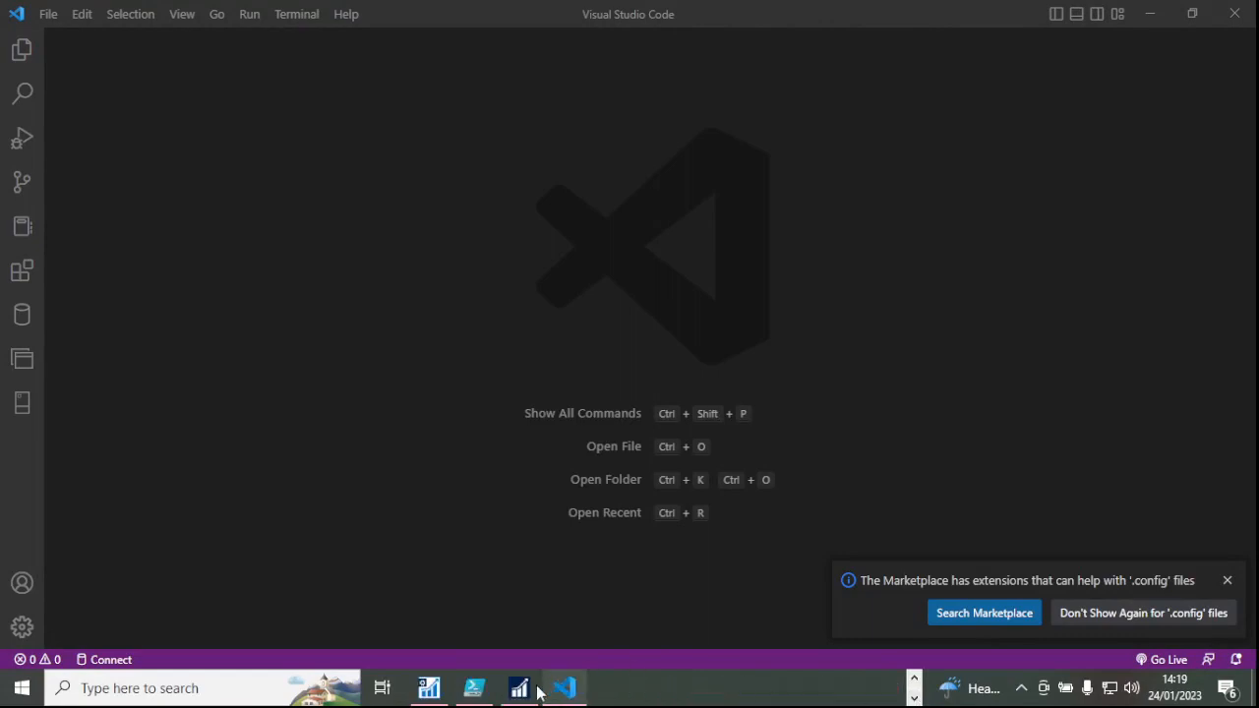
click(433, 691)
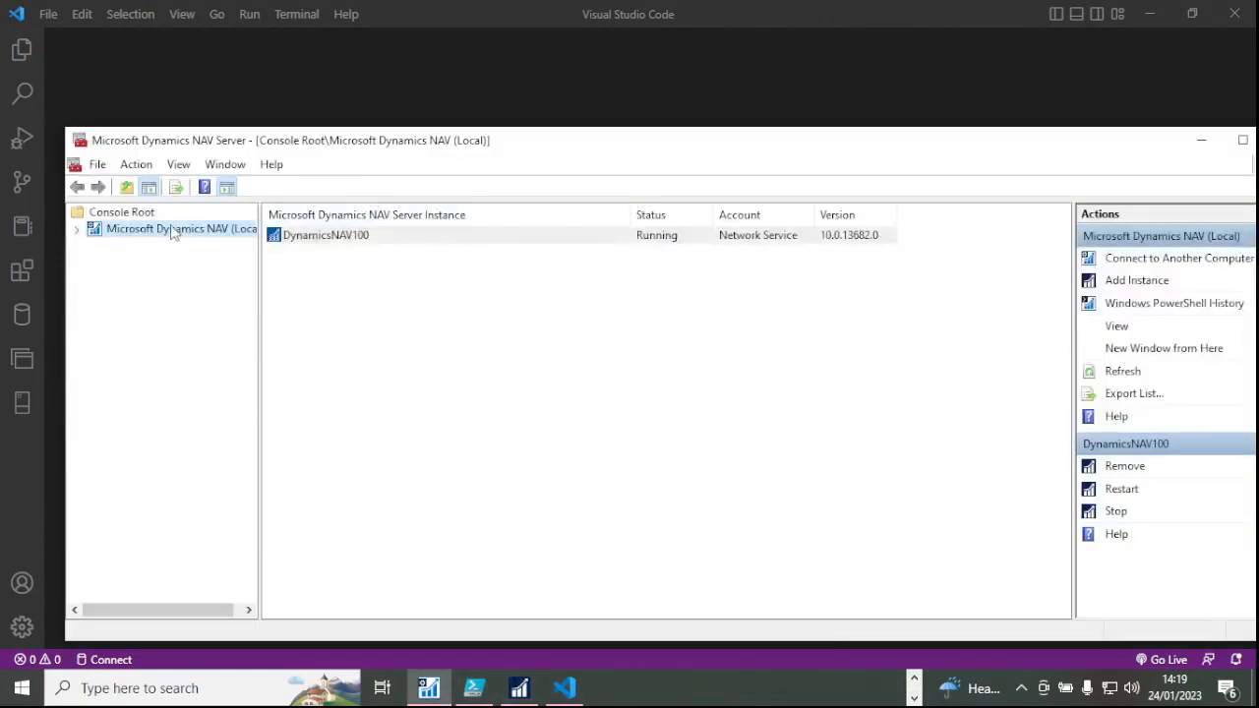
click(1139, 489)
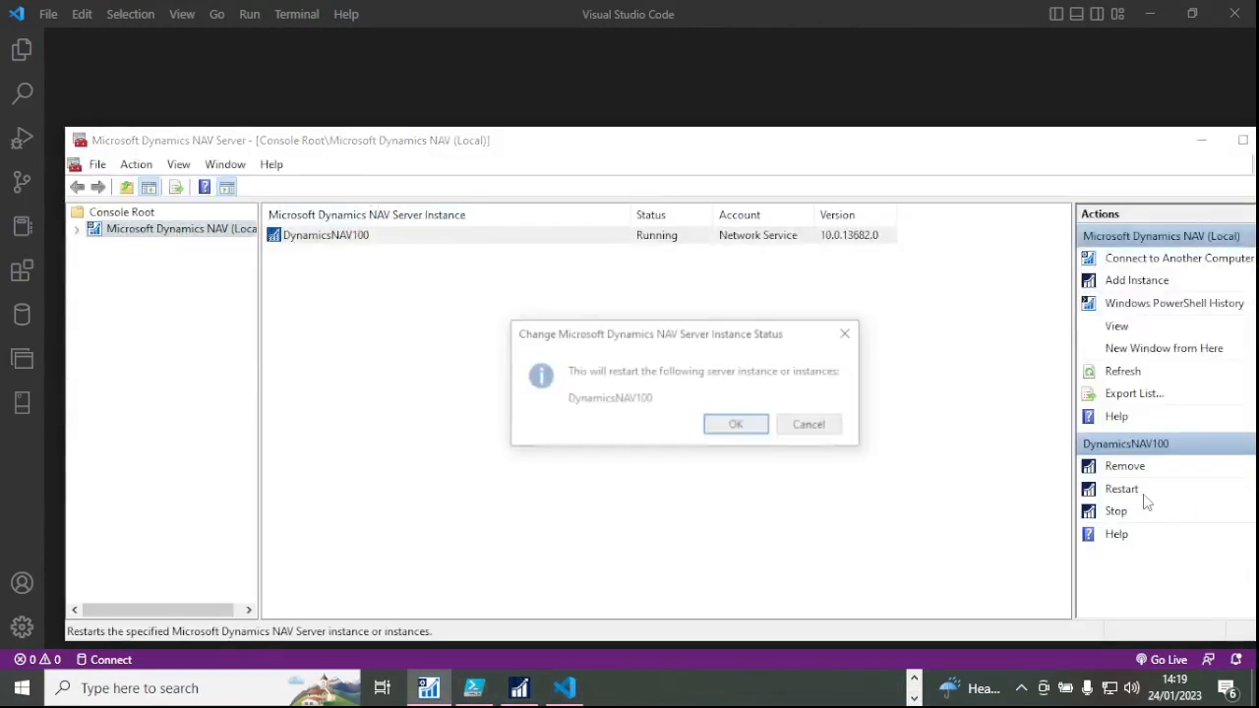
click(738, 425)
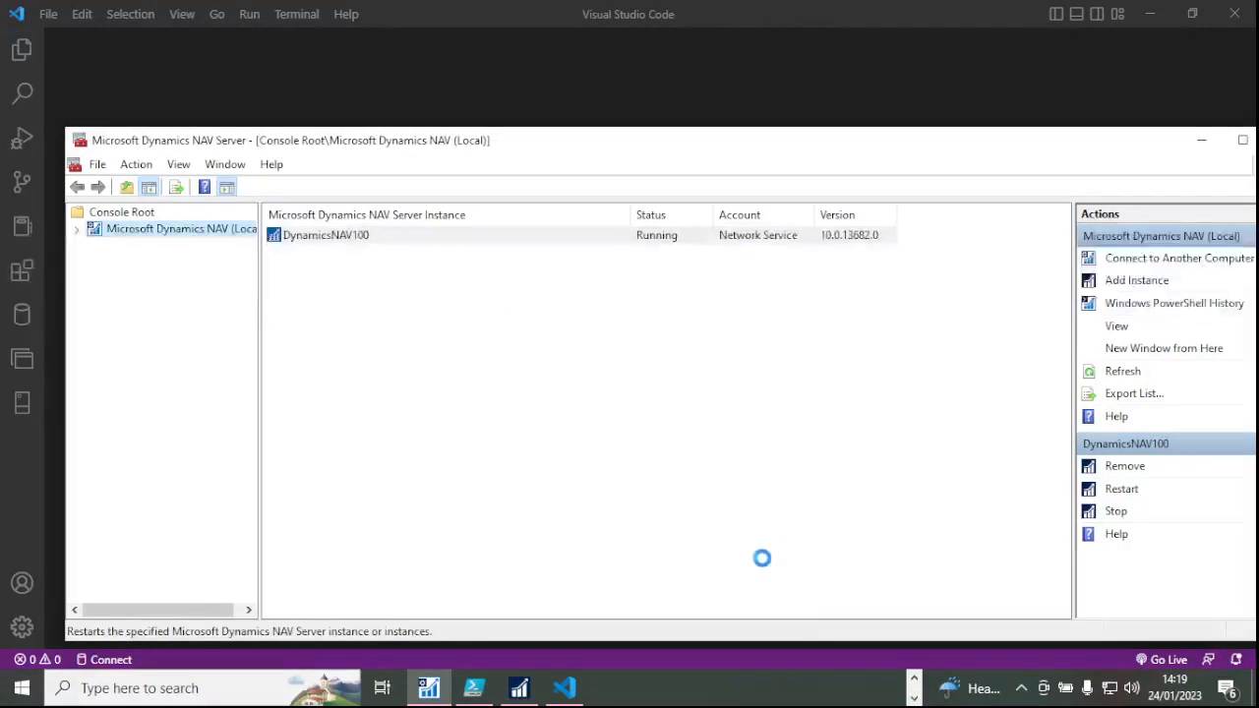
click(522, 689)
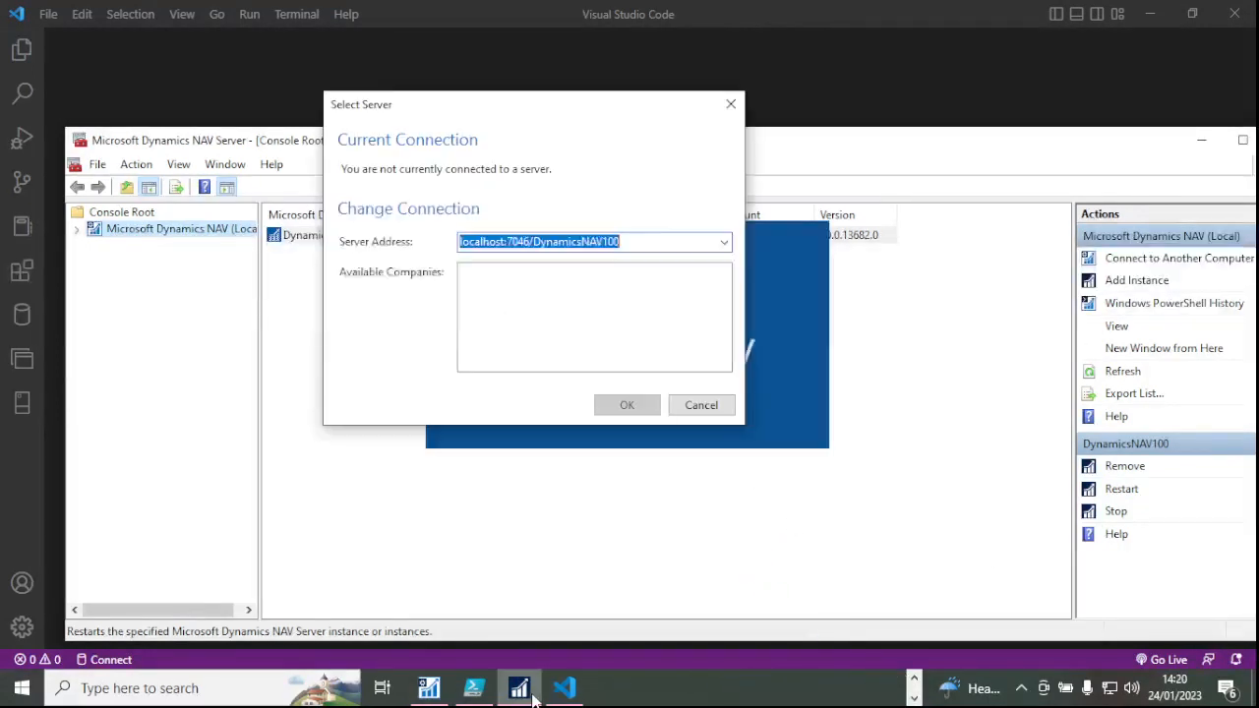
click(702, 406)
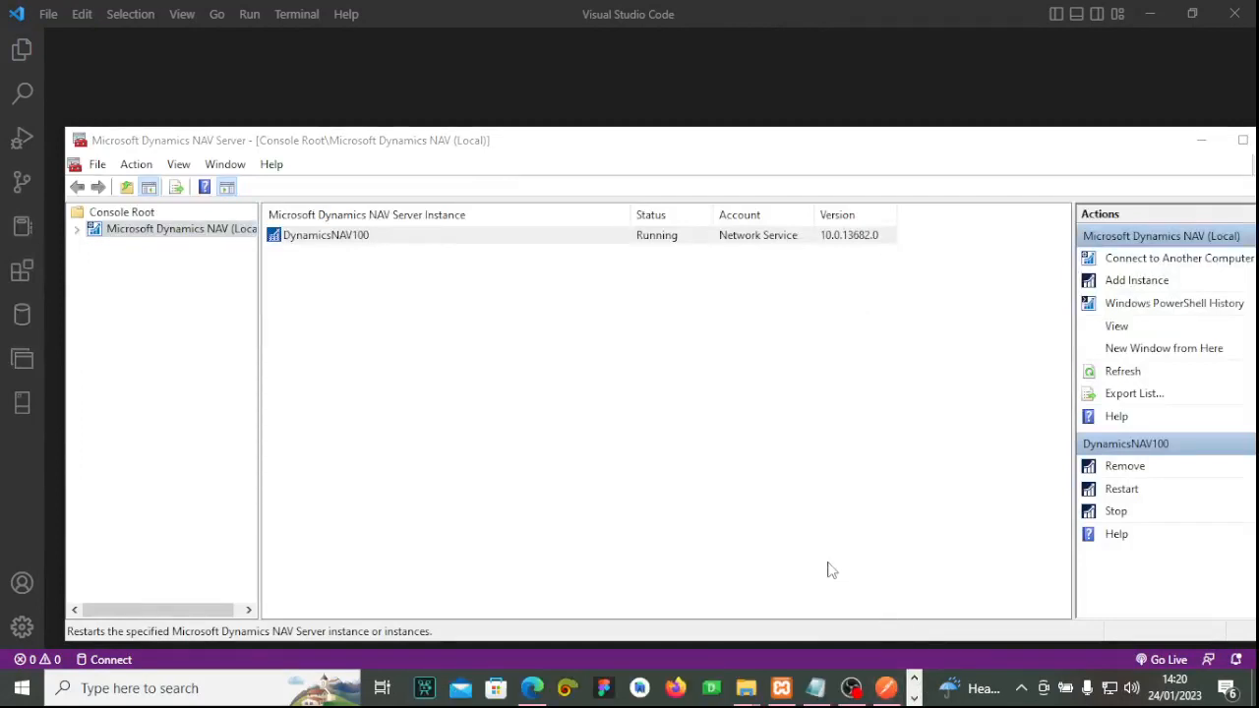
click(784, 467)
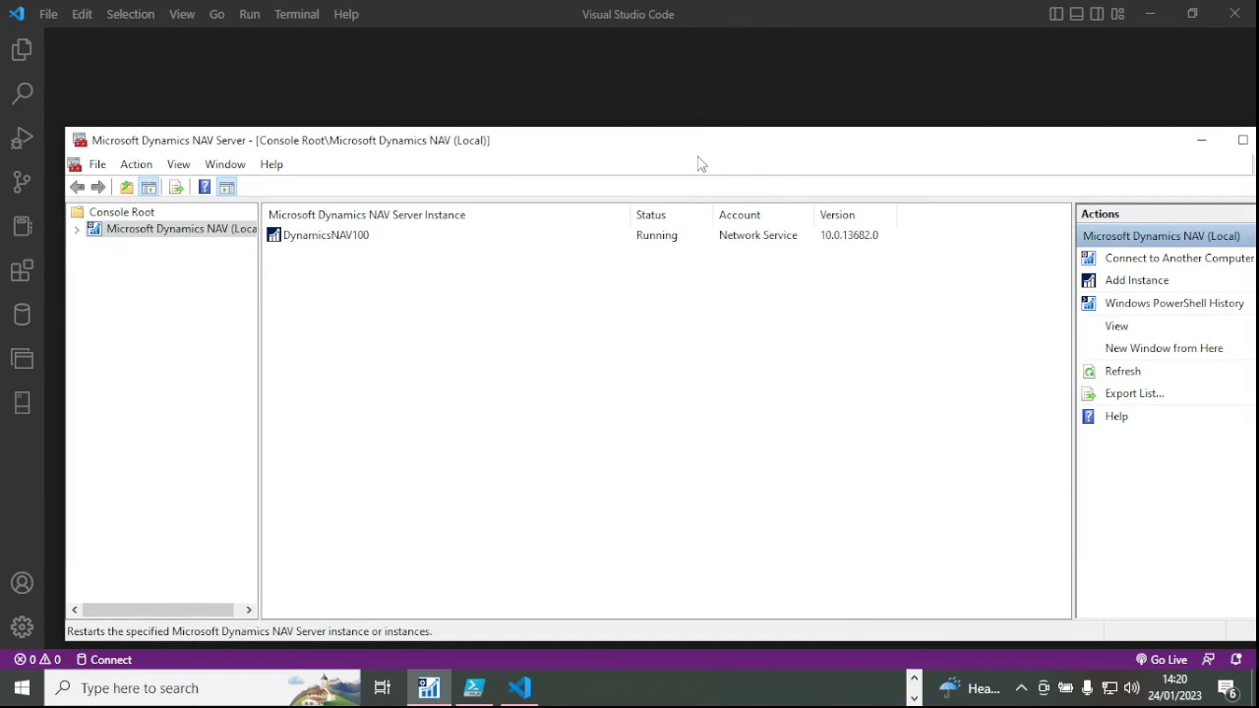
click(914, 681)
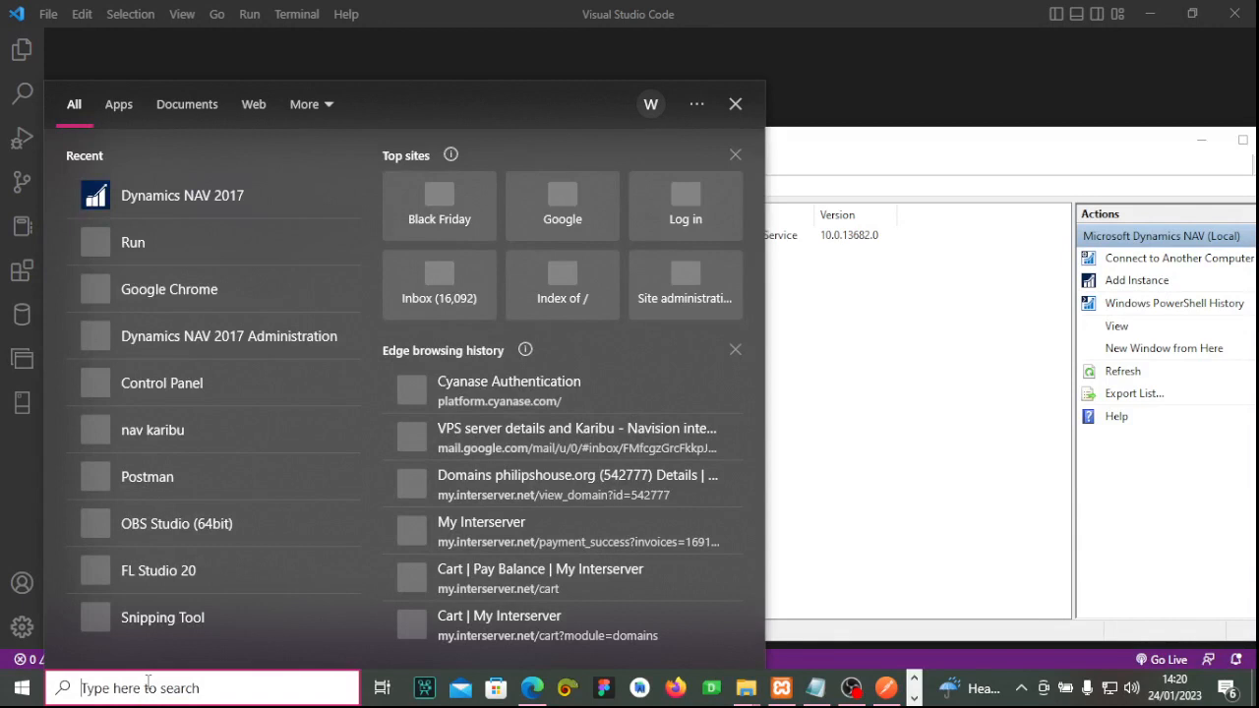
click(214, 261)
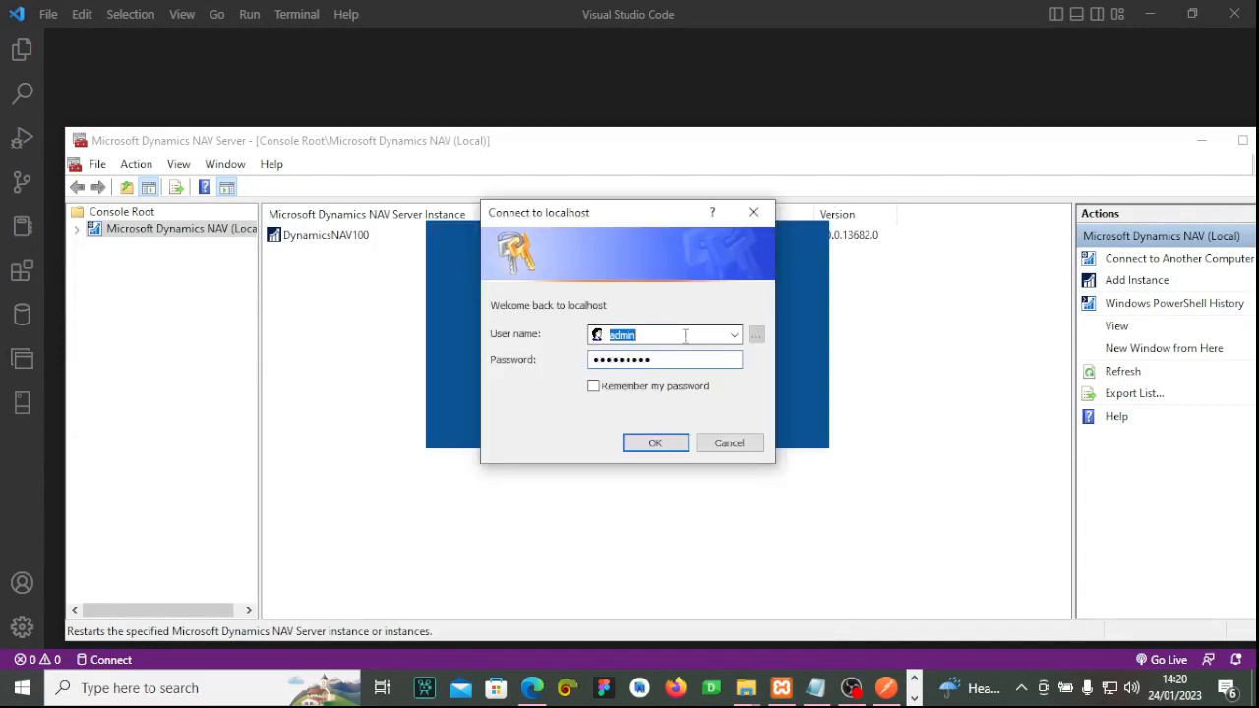
Replace the user name and password in Connect to localhost with the administrator credentials and sign in.
mouse_move(599, 219)
mouse_down()
mouse_move(553, 212)
mouse_move(599, 223)
mouse_up()
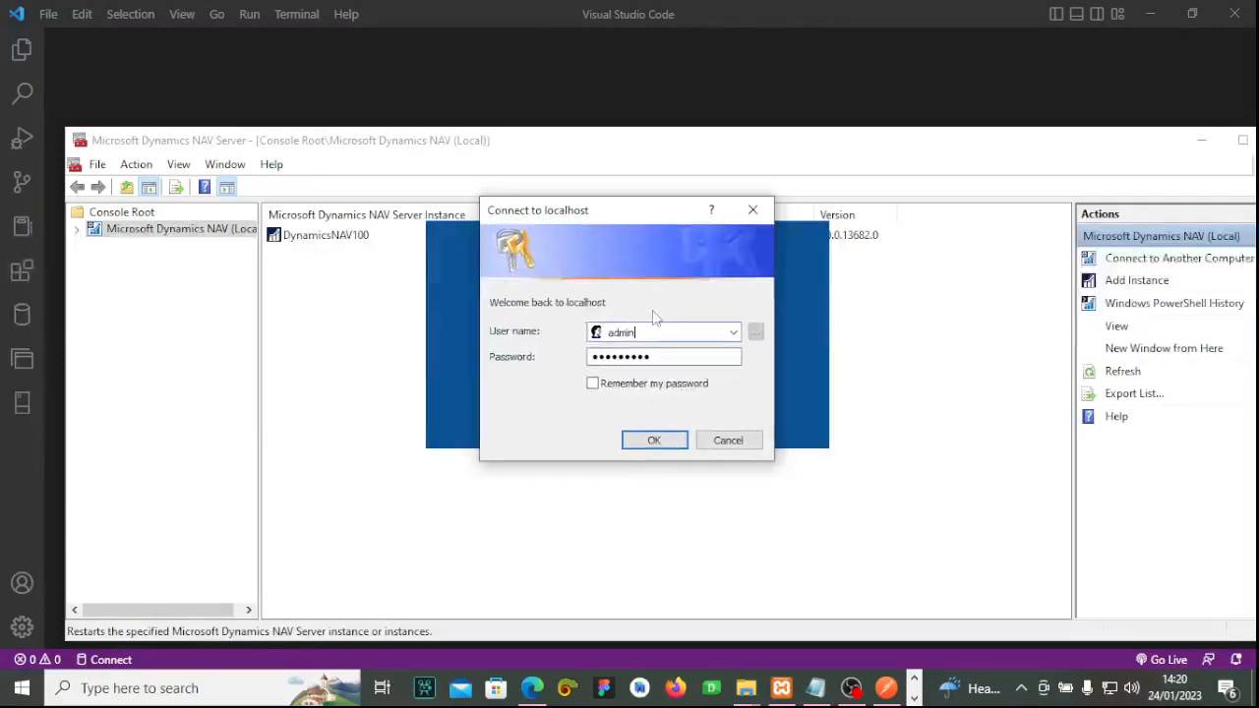
key(Tab)
key(shift+Tab)
key(BackSpace)
text(admin)
key(Tab)
key(BackSpace)
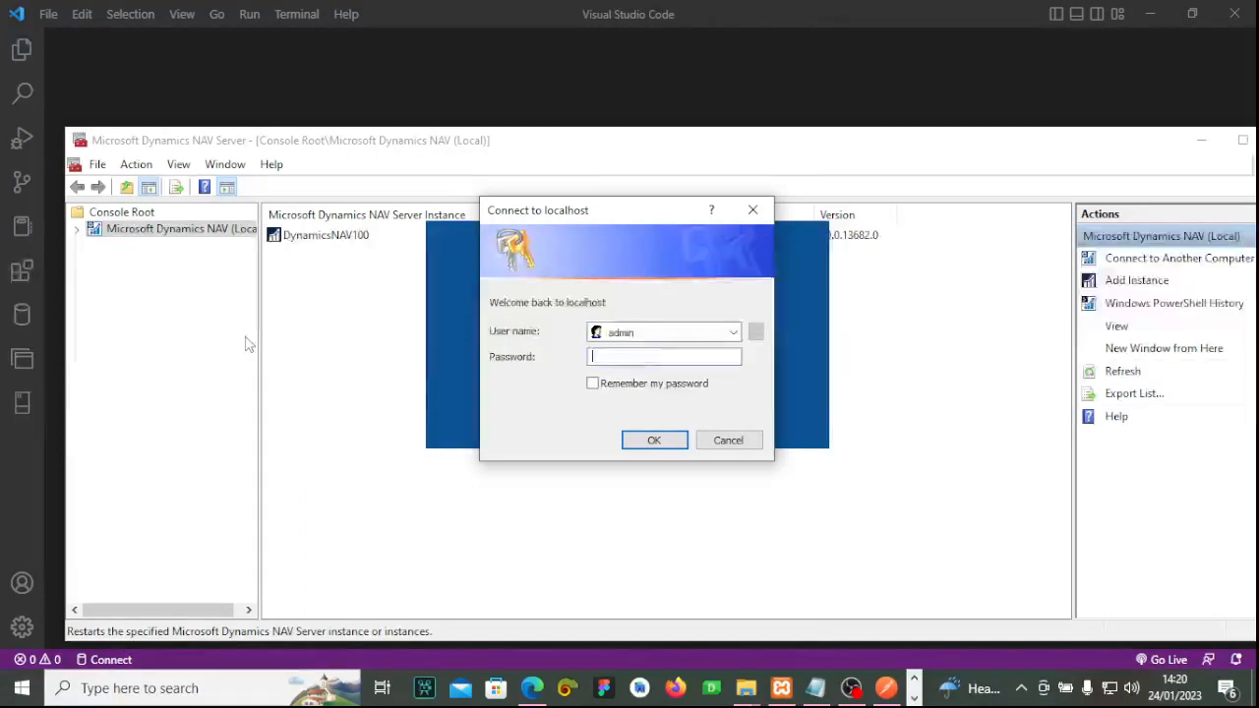
text(a)
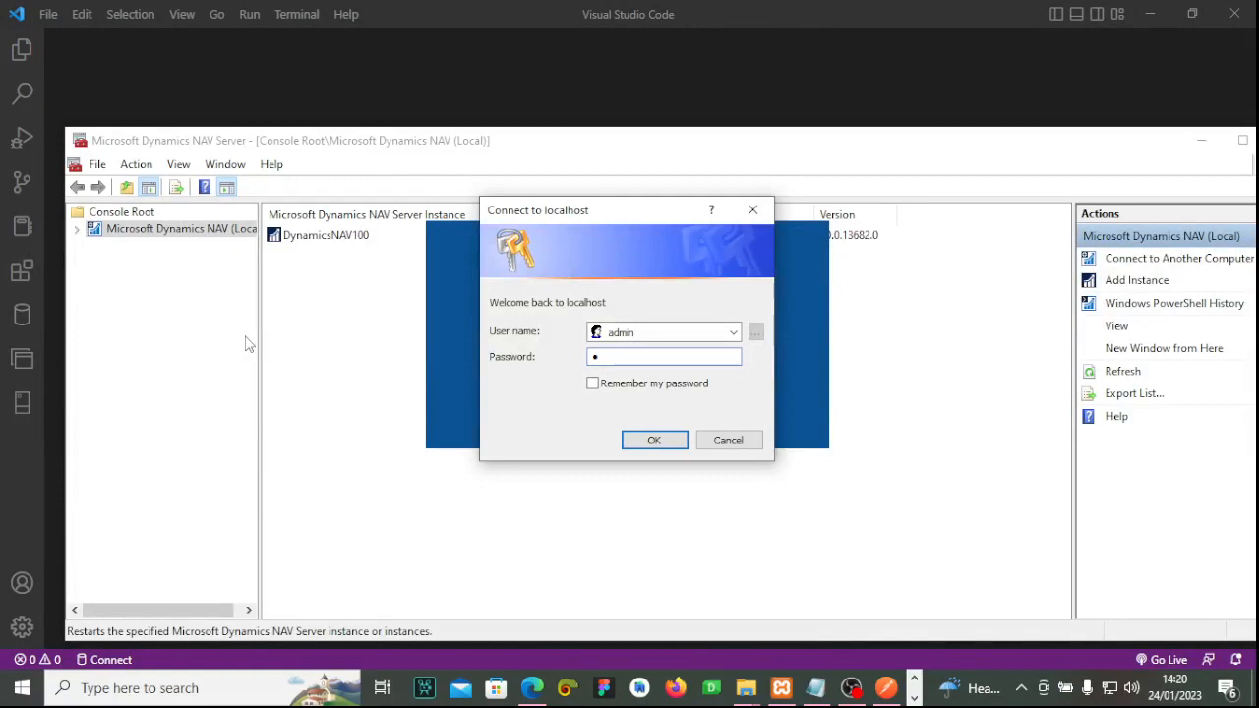
text(dmin1234)
click(650, 439)
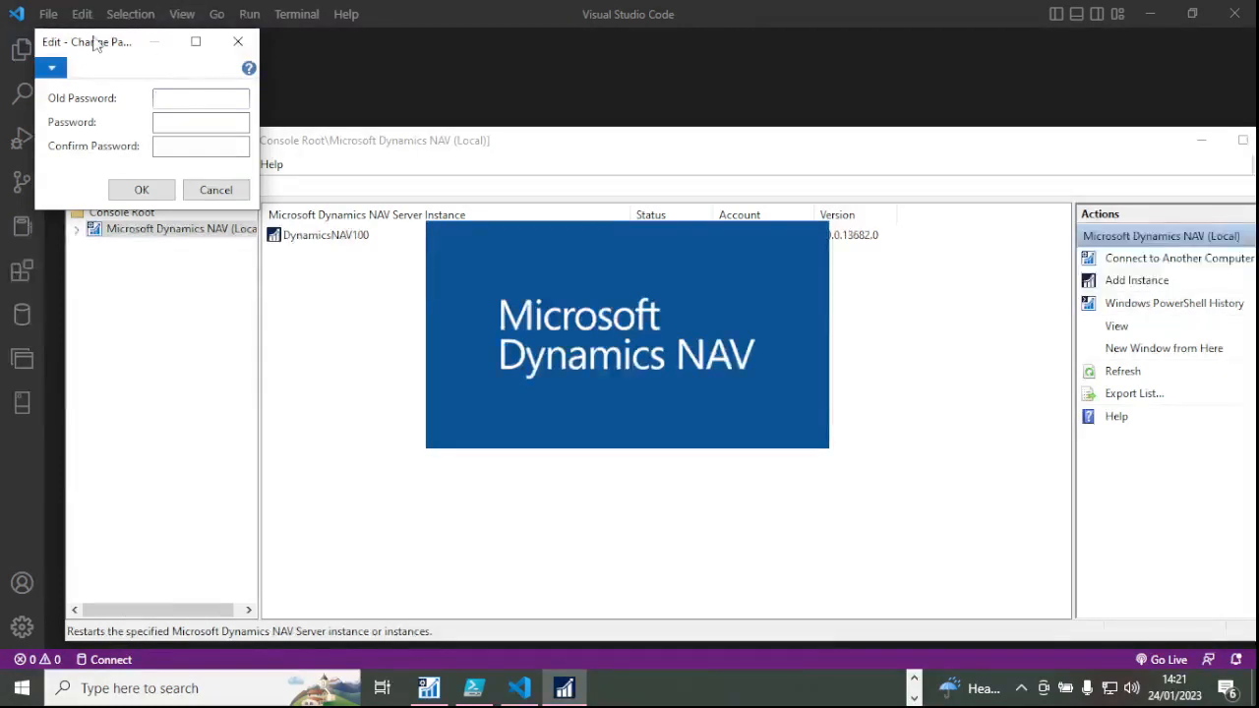
Enter the old password, new password and confirmation in Change Password and submit.
drag(98, 45, 519, 214)
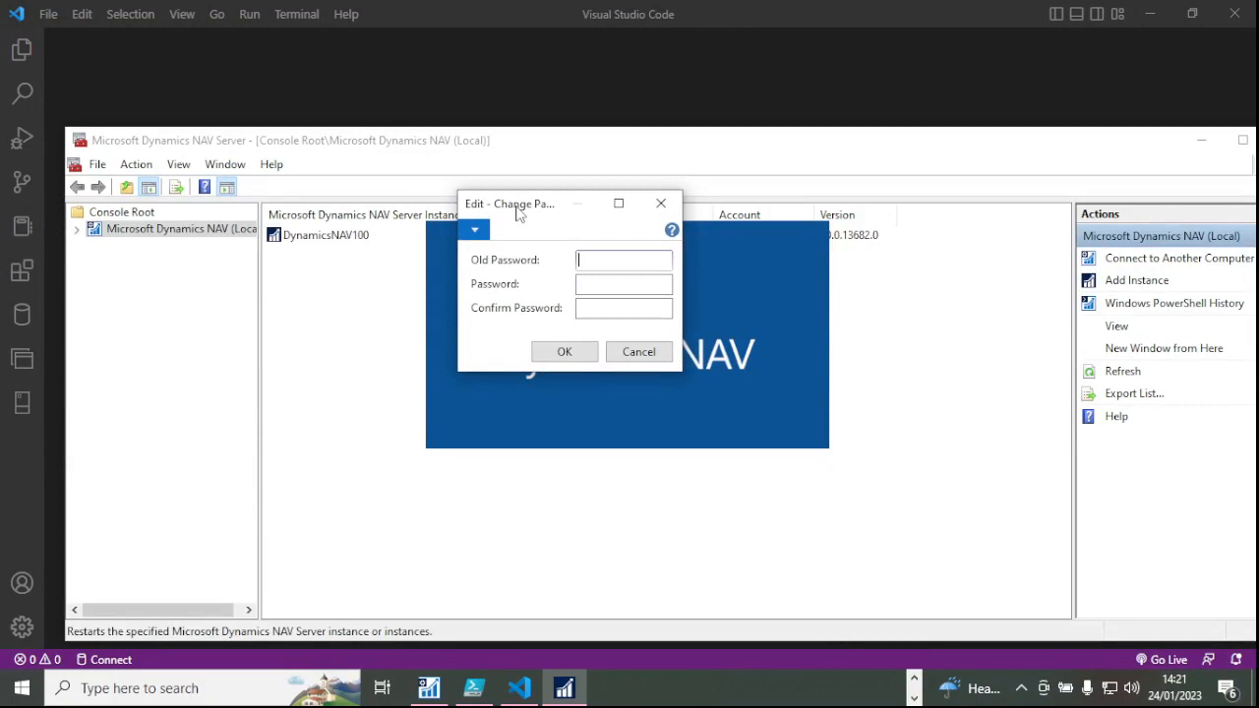
text(••••••)
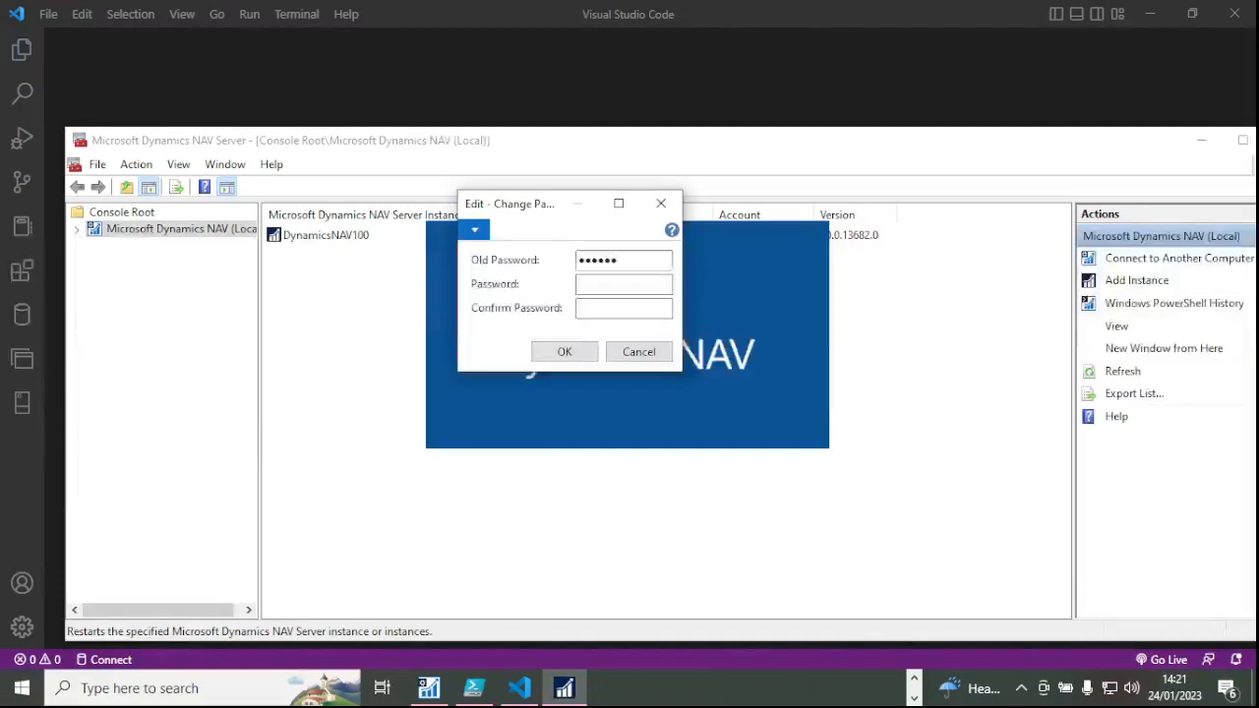
text(•••••)
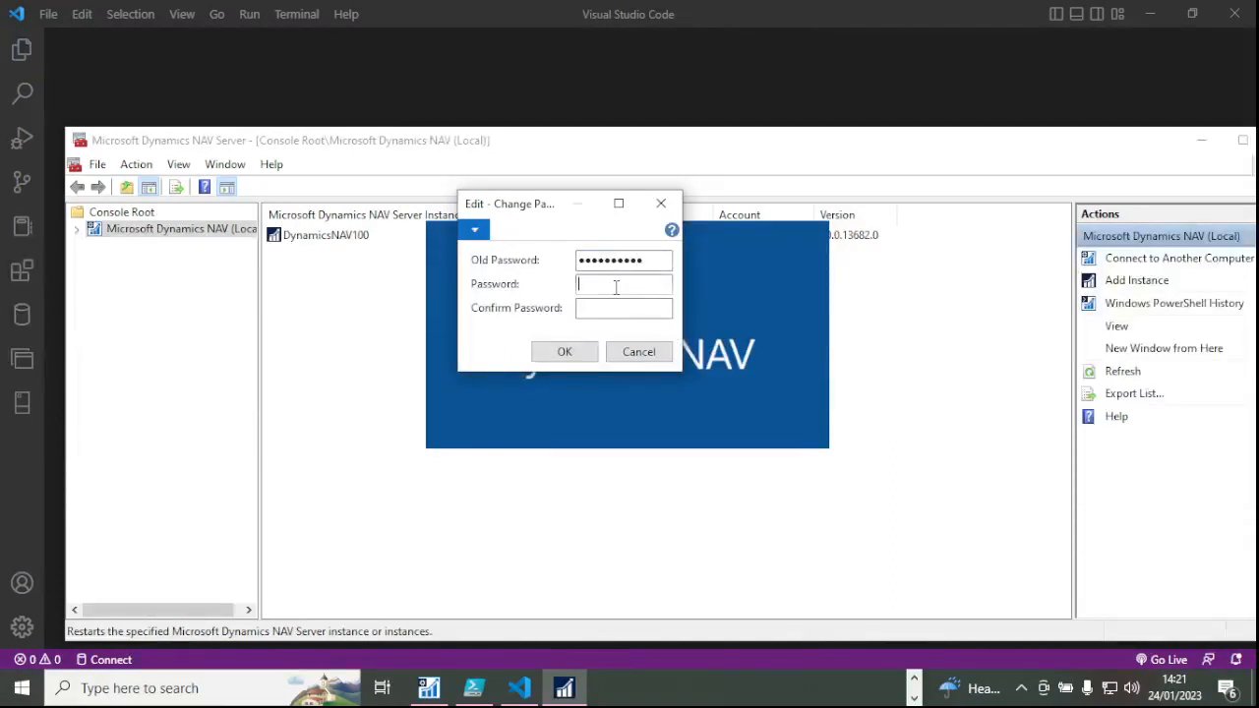
text(•••••••••••)
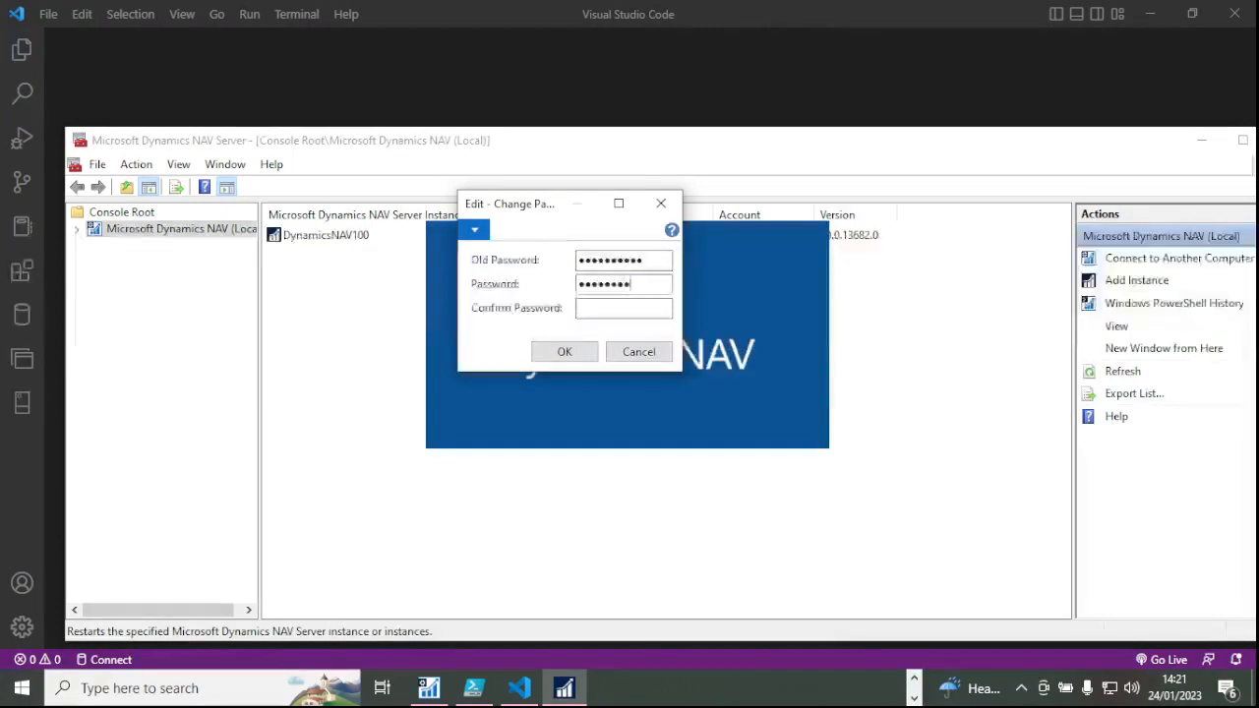
click(618, 313)
text(•••)
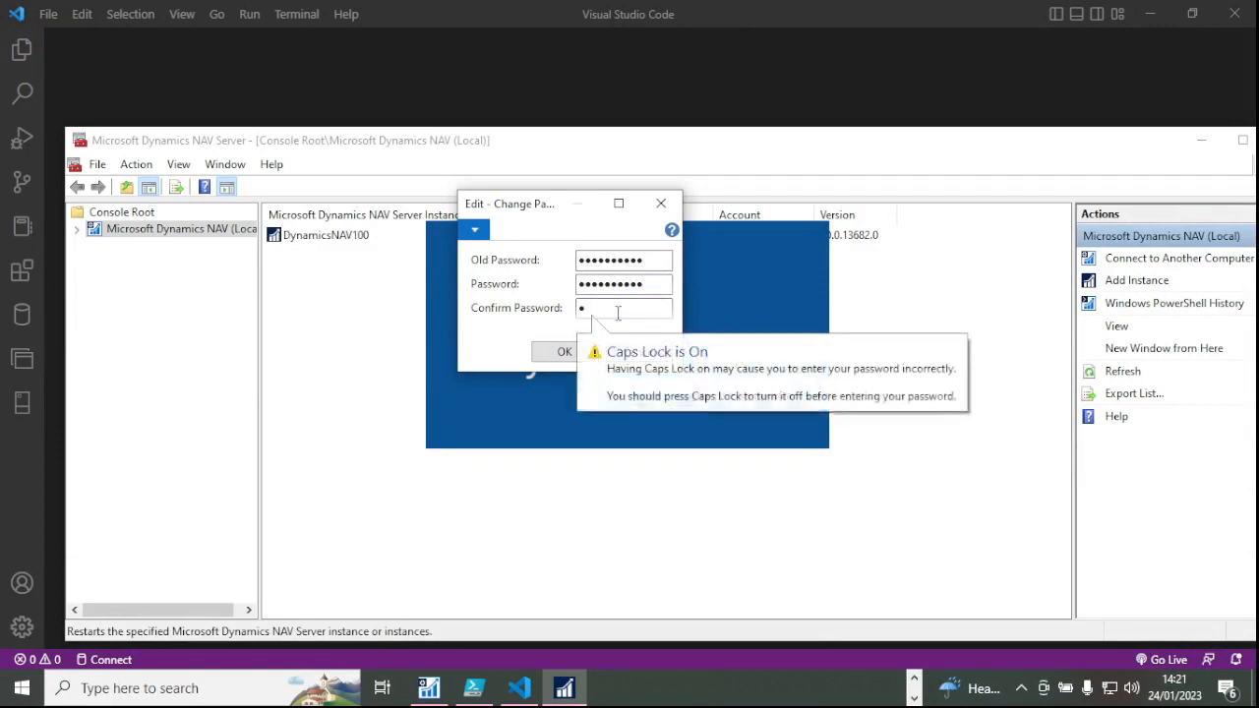
text(•••••)
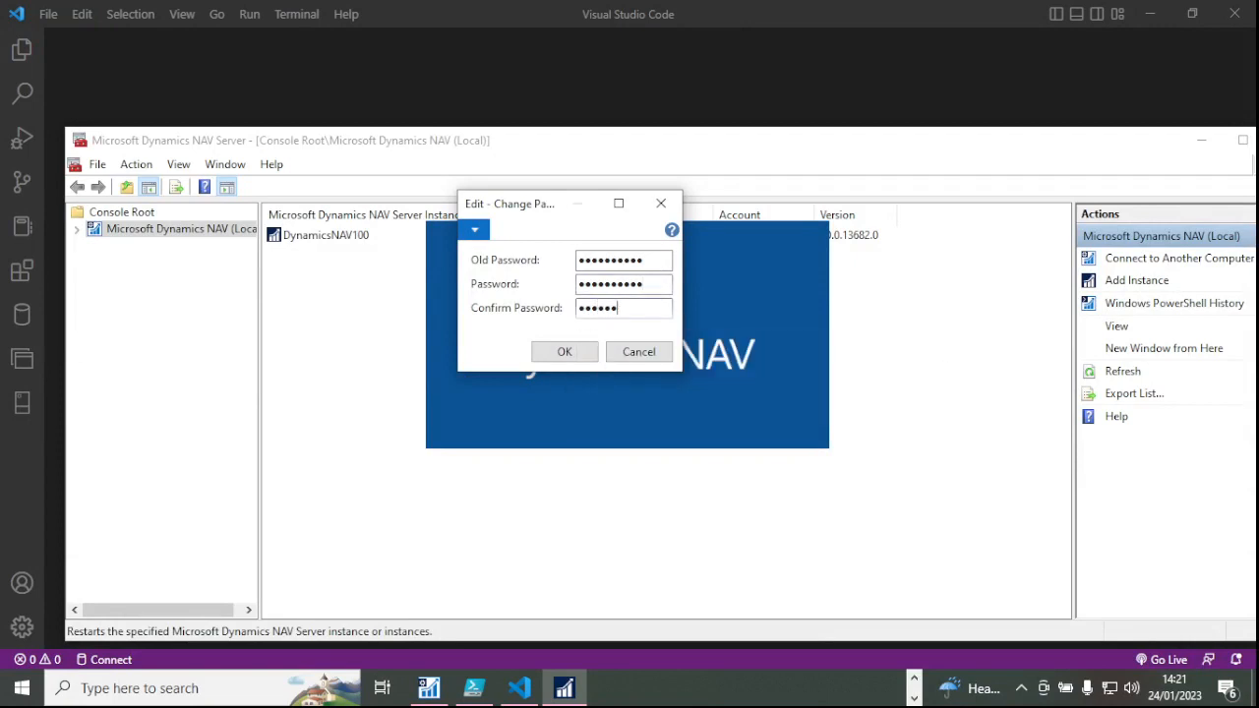
text(••)
click(569, 356)
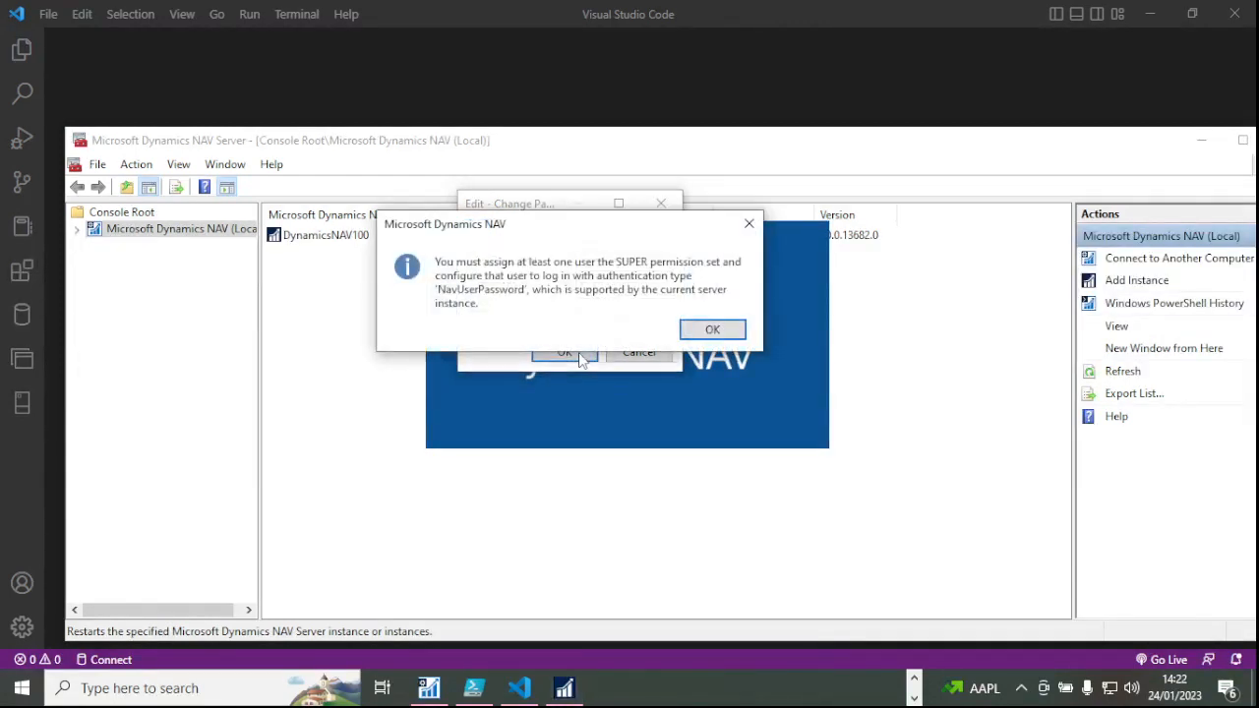
Dismiss the SUPER permission notice, resubmit the password change, and acknowledge the must-change-password error.
click(714, 337)
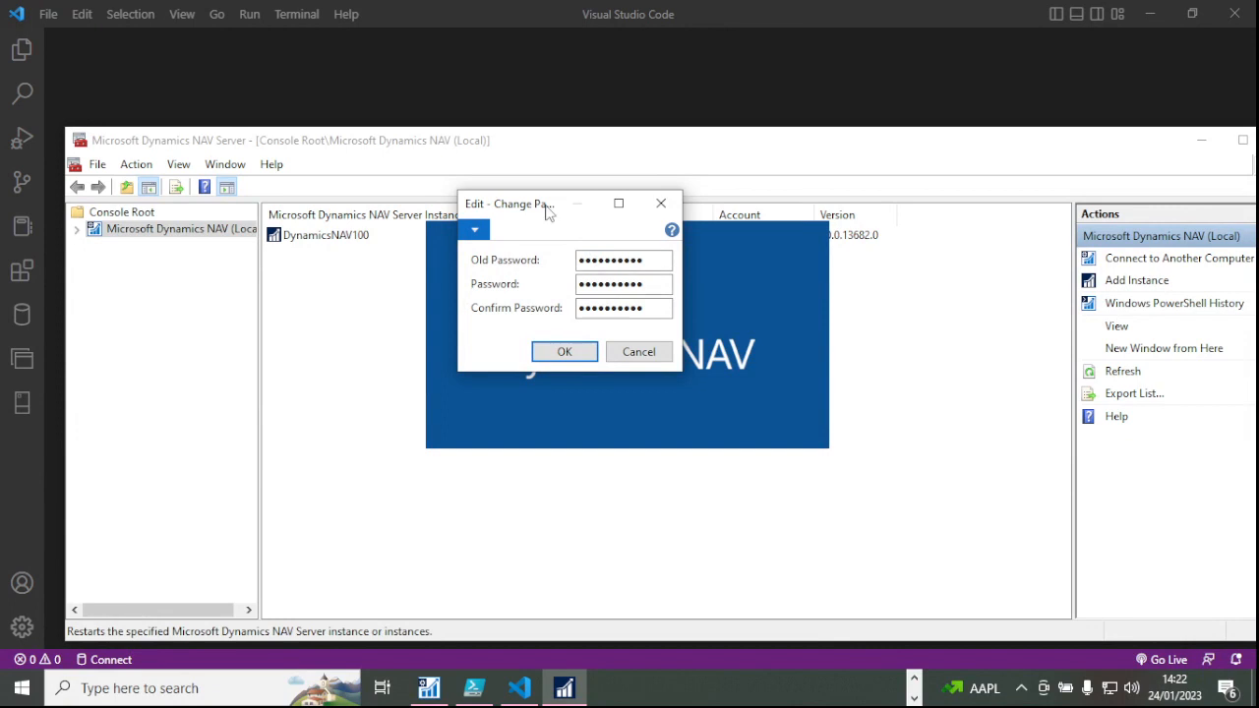
drag(548, 213, 574, 169)
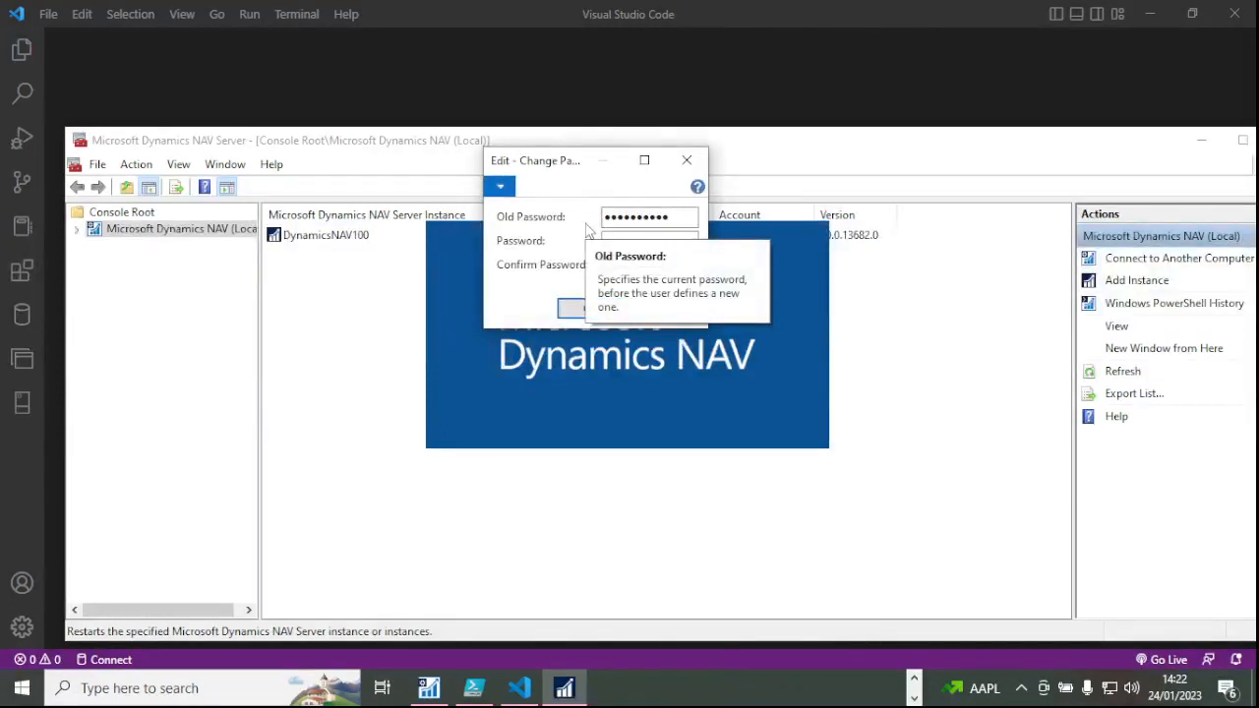
click(588, 309)
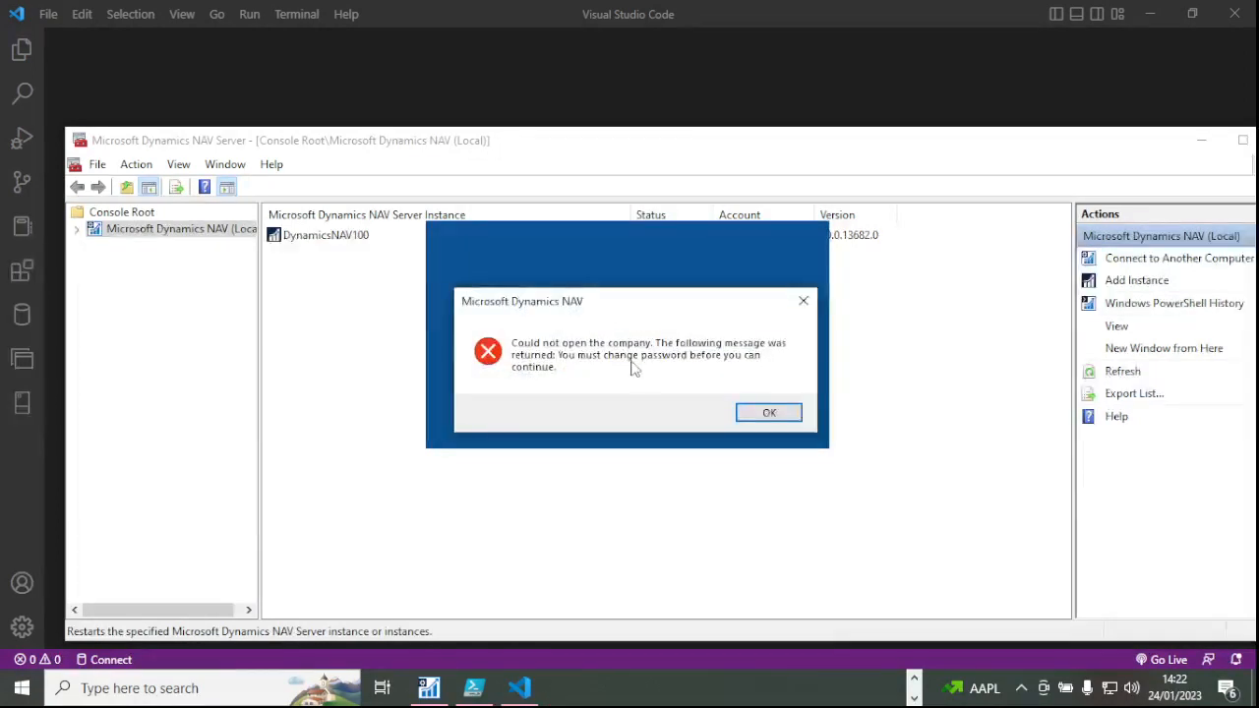
click(769, 412)
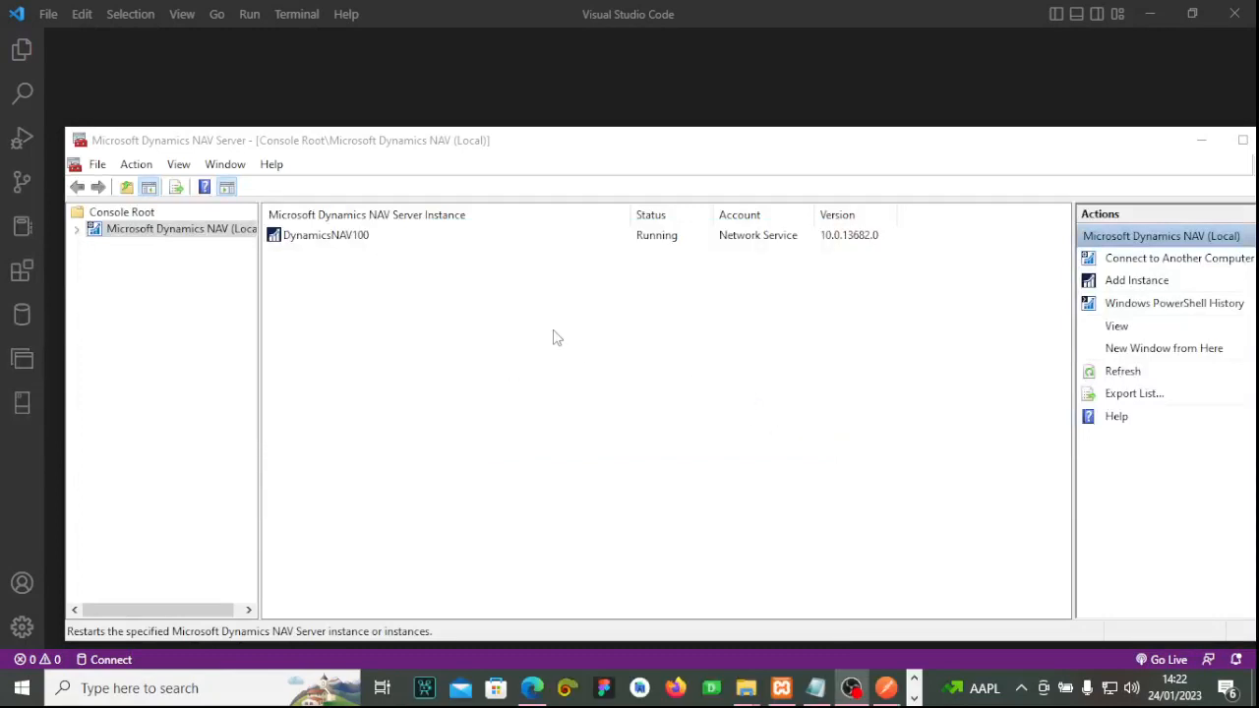
click(173, 690)
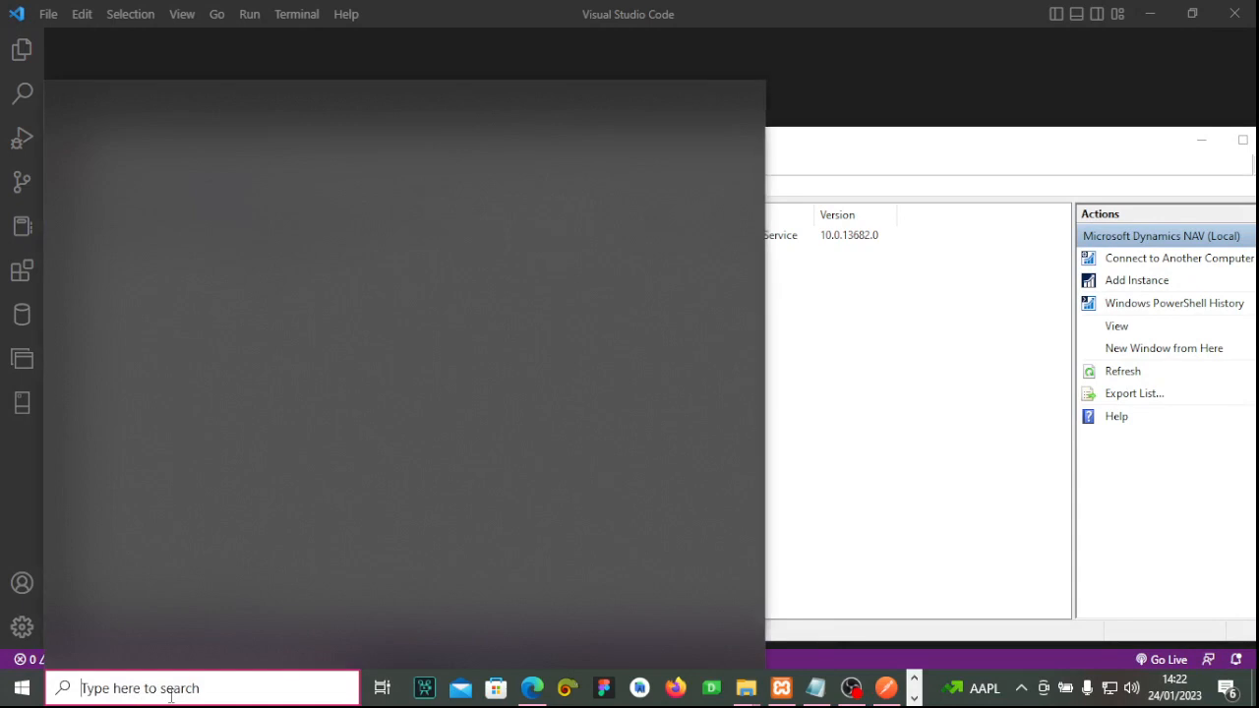
Relaunch Dynamics NAV 2017 from a 'dy' search and confirm the localhost sign-in.
text(d)
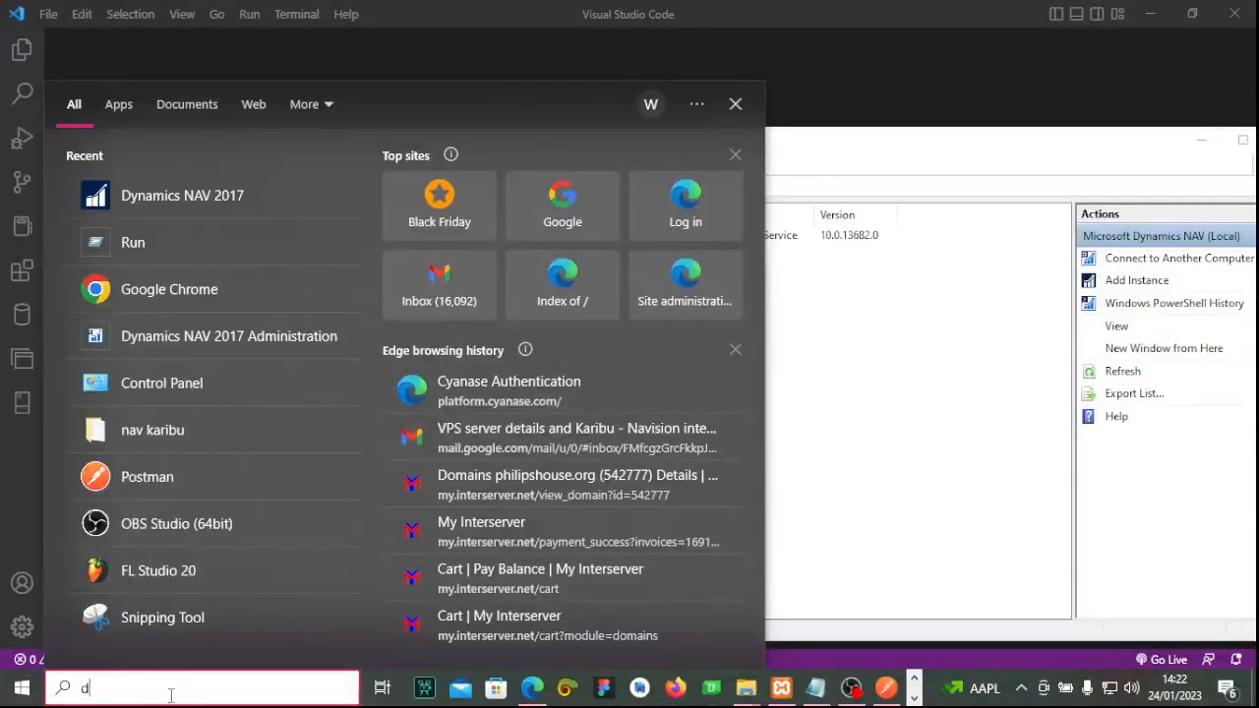
text(y)
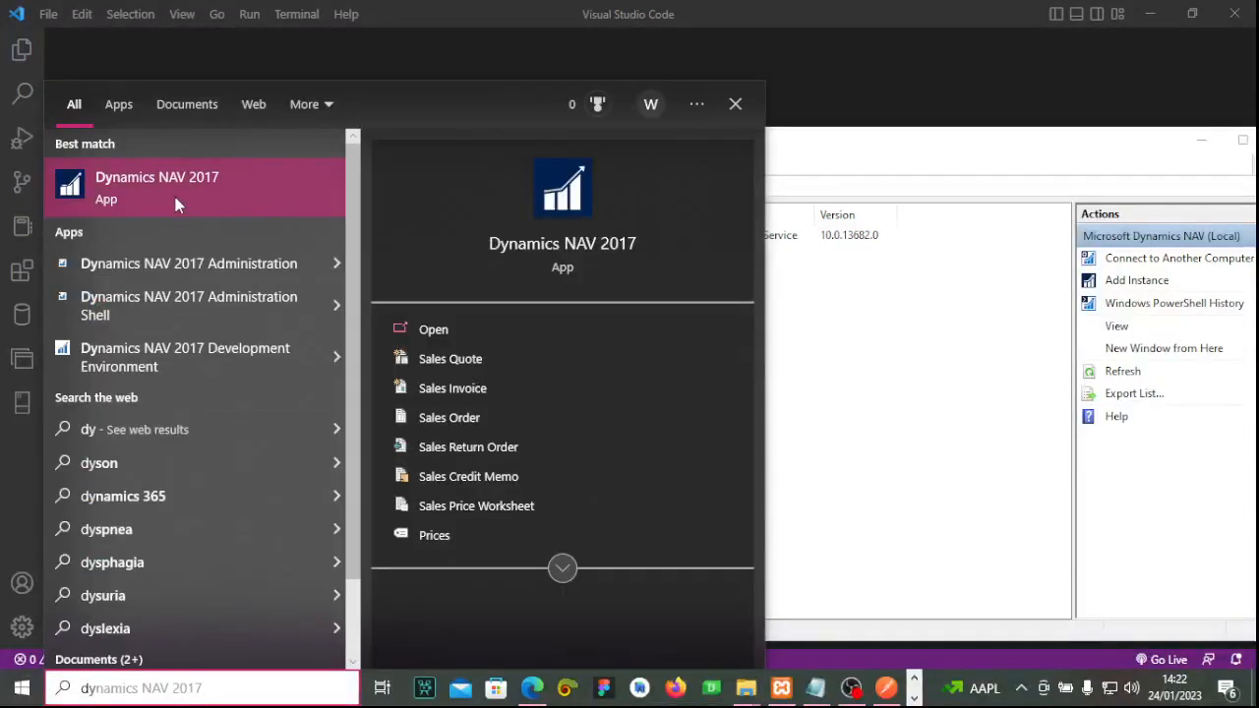
click(173, 192)
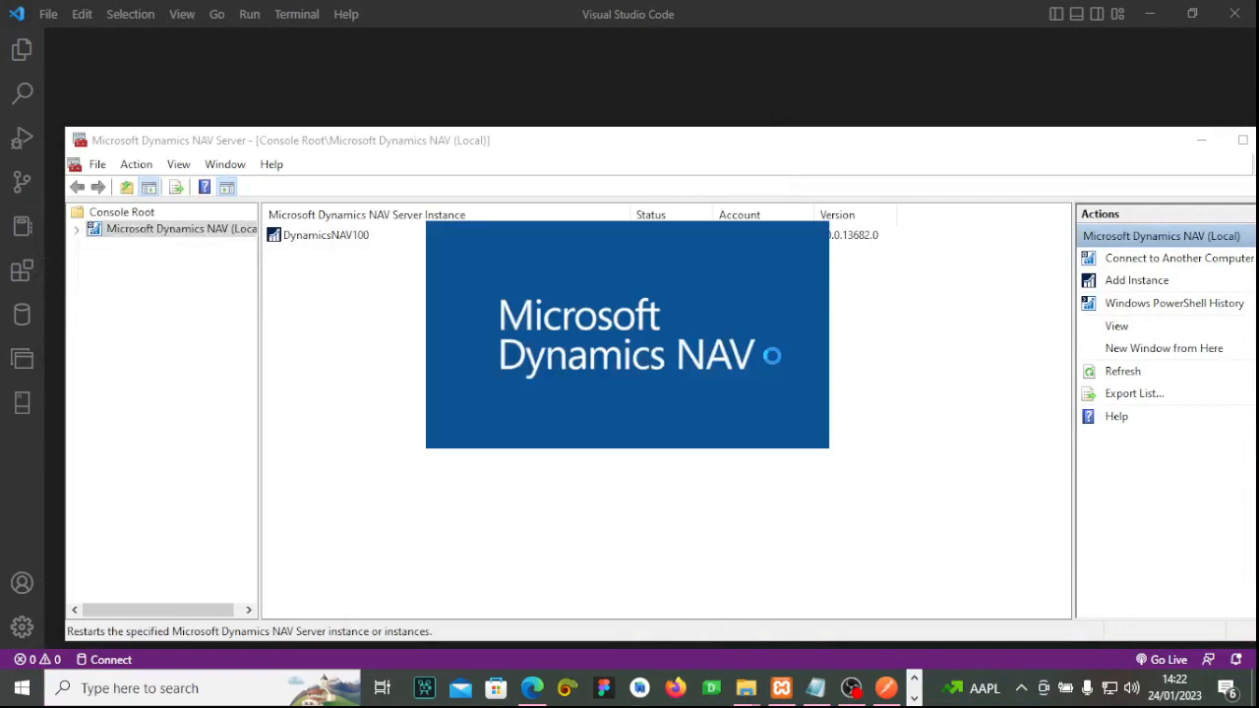
click(657, 443)
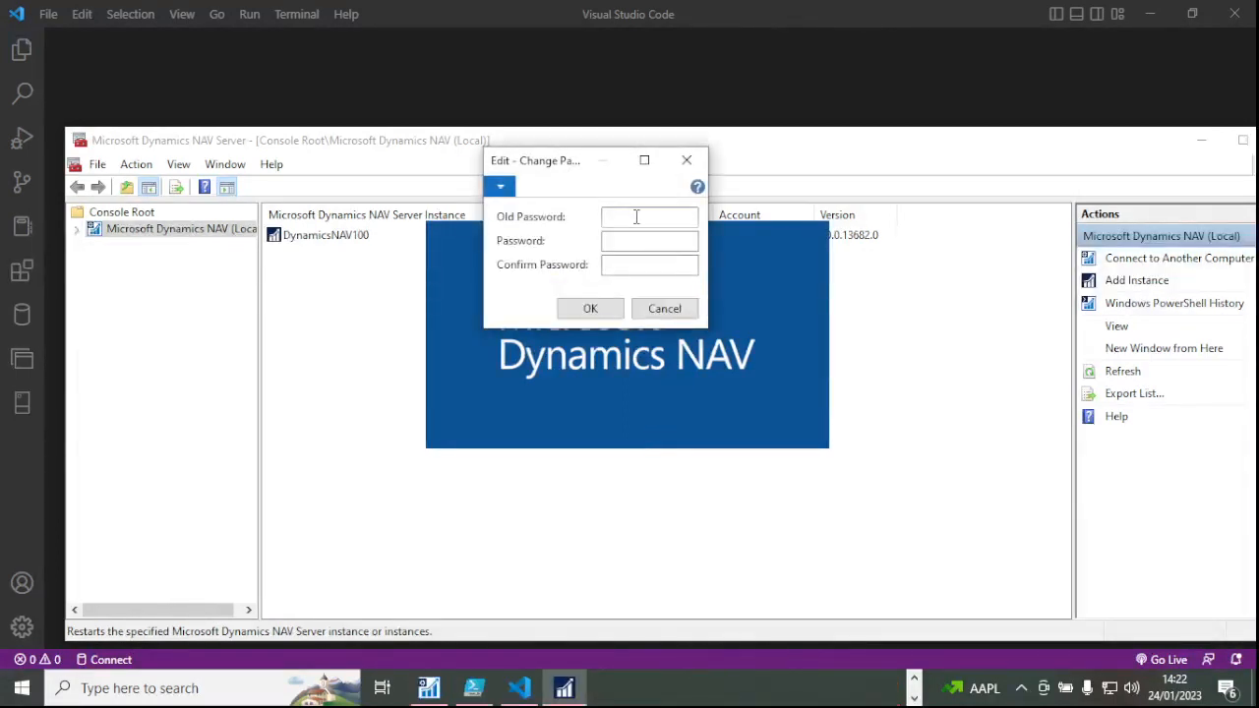
Enter the old password and type the new password, correcting its letter case.
text(•••••••••)
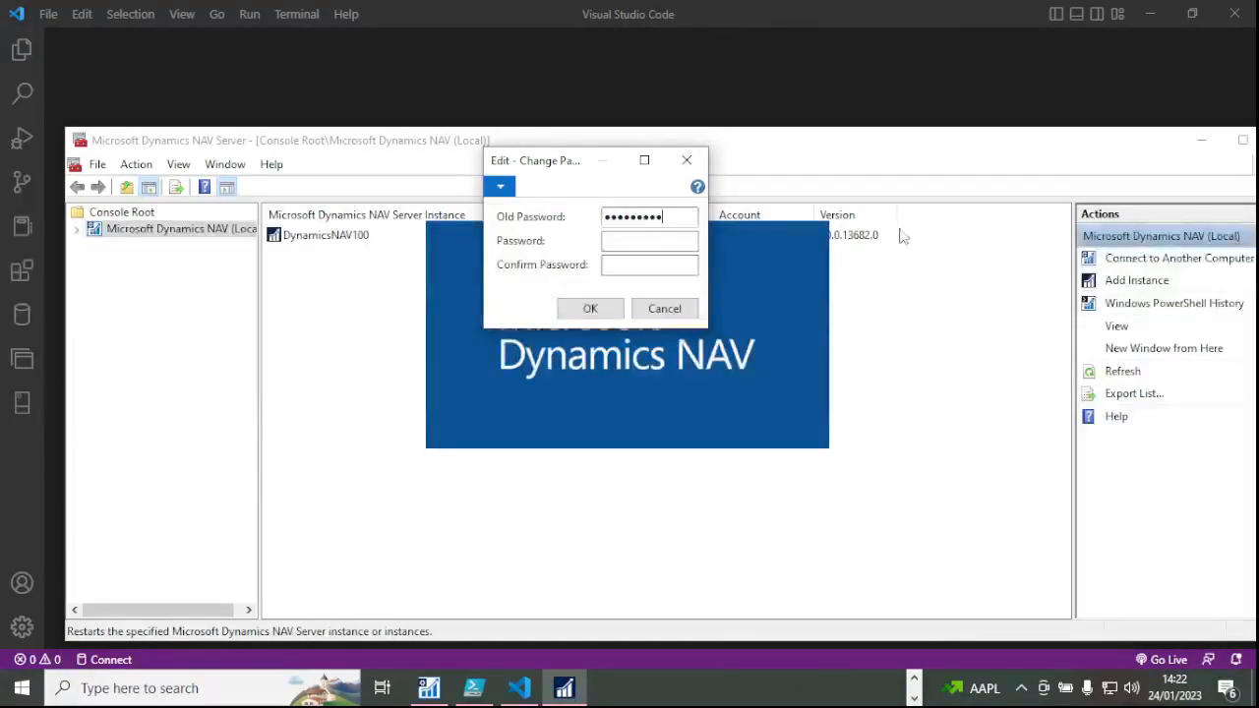
click(641, 245)
text(•)
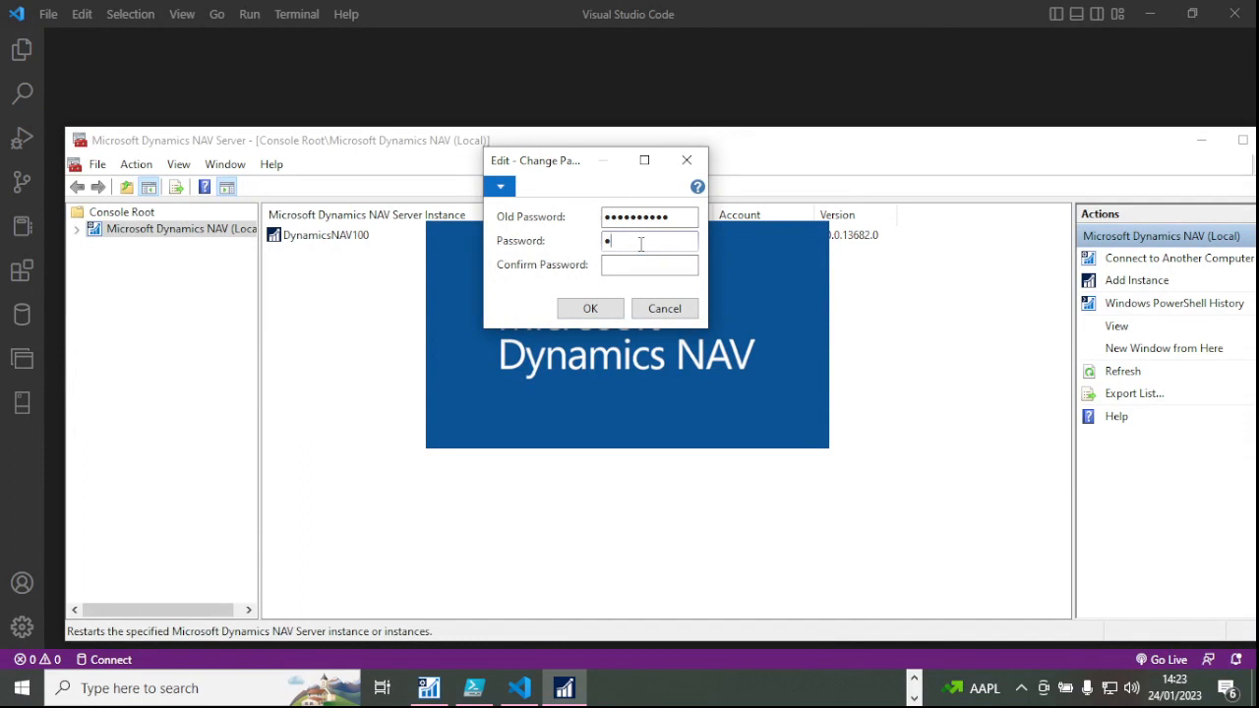
key(BackSpace)
key(Caps_Lock)
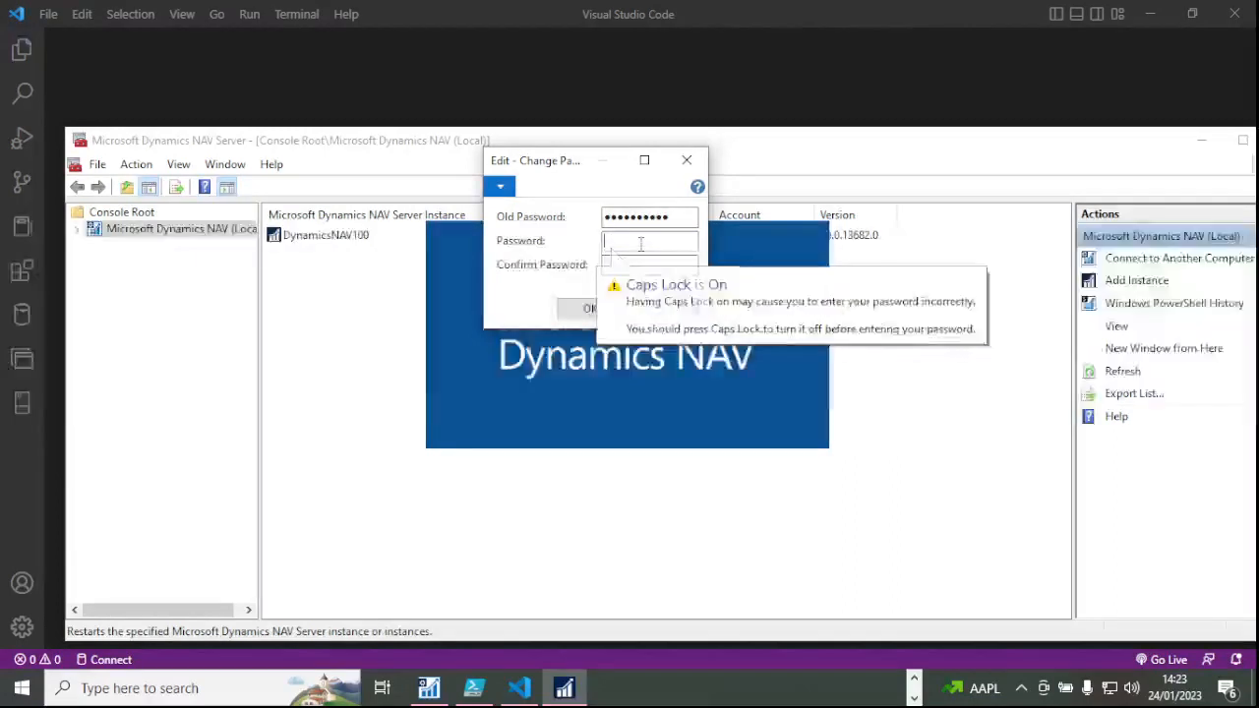
text(P)
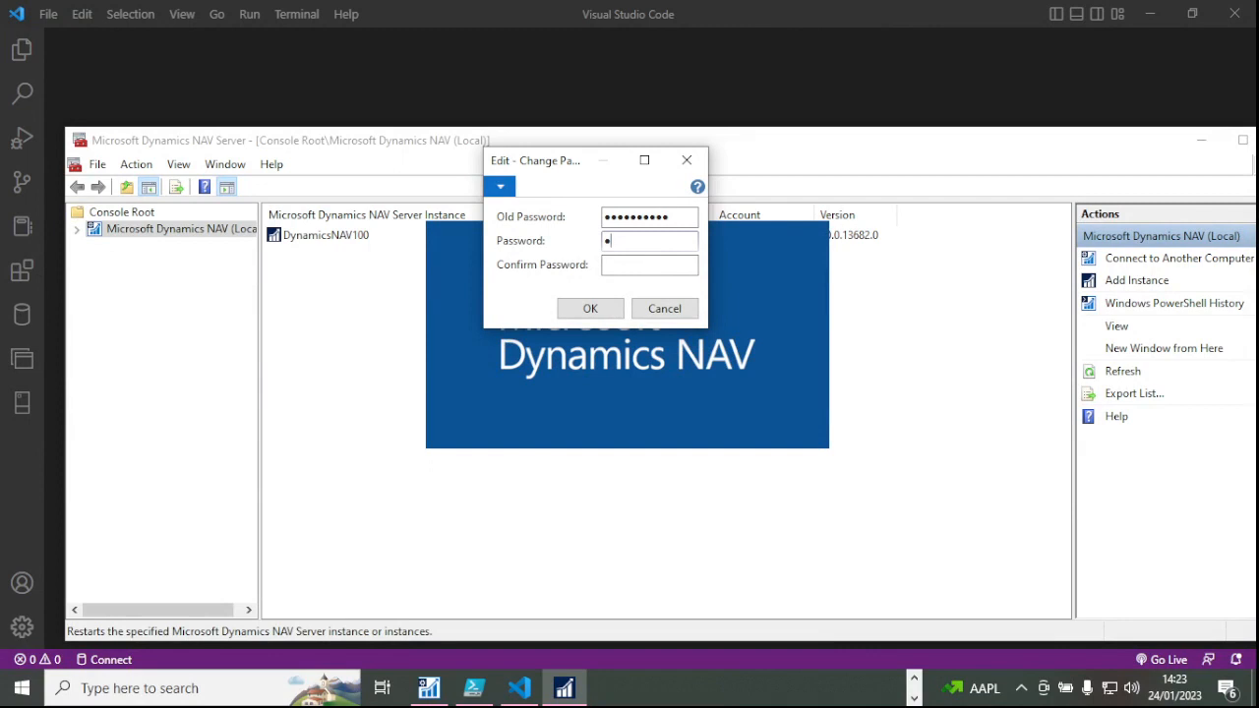
text(•••••)
text(•••••)
Fill in the password confirmation, submit, and dismiss the passwords-do-not-match message.
click(648, 272)
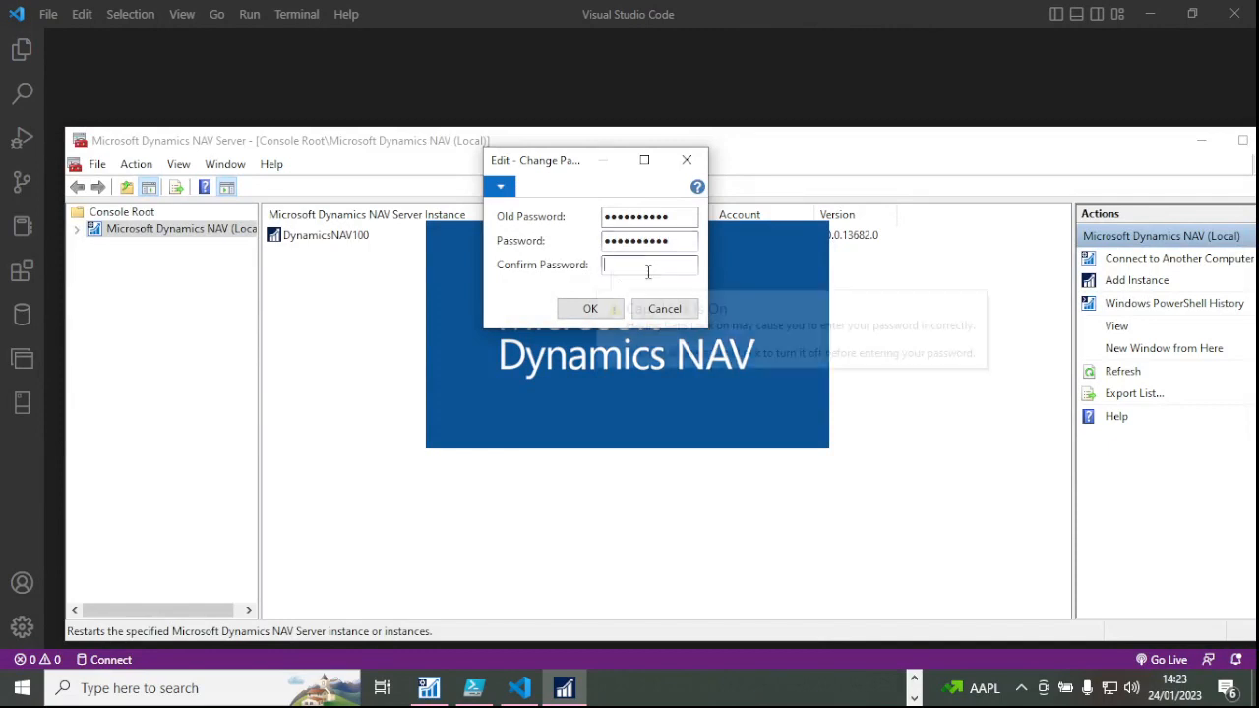
text(••)
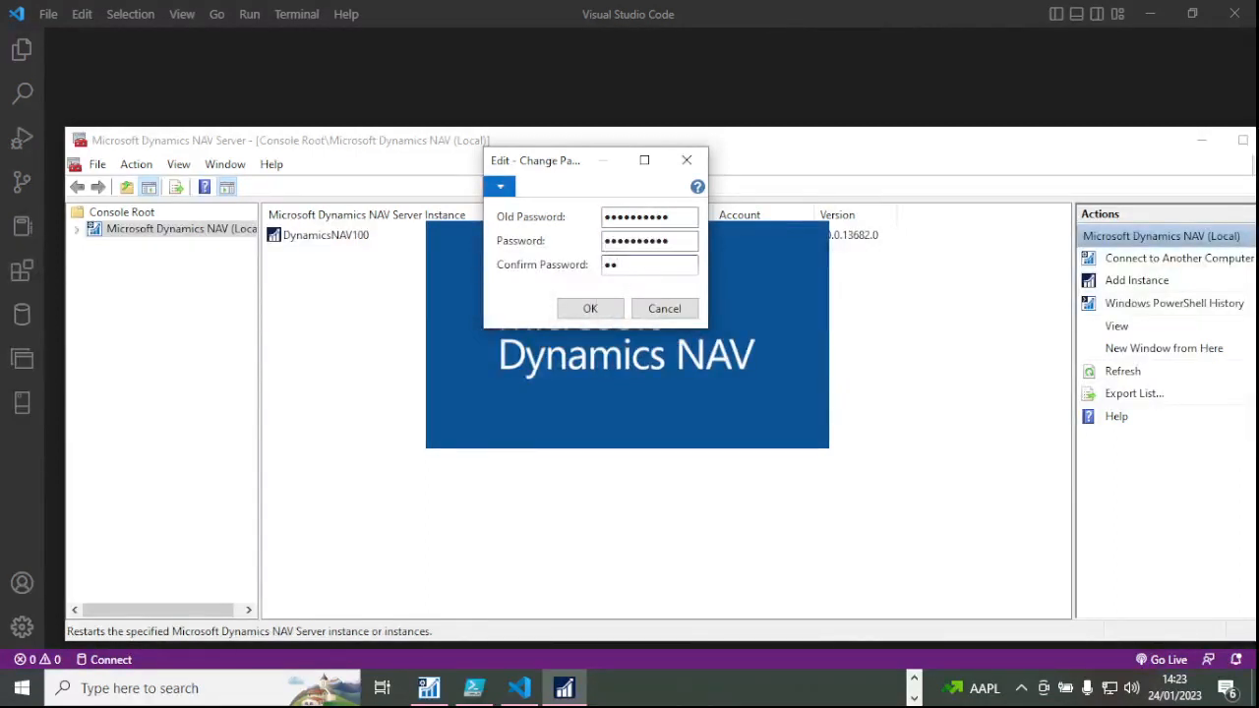
key(BackSpace)
key(Caps_Lock)
text(•••••••••)
click(594, 313)
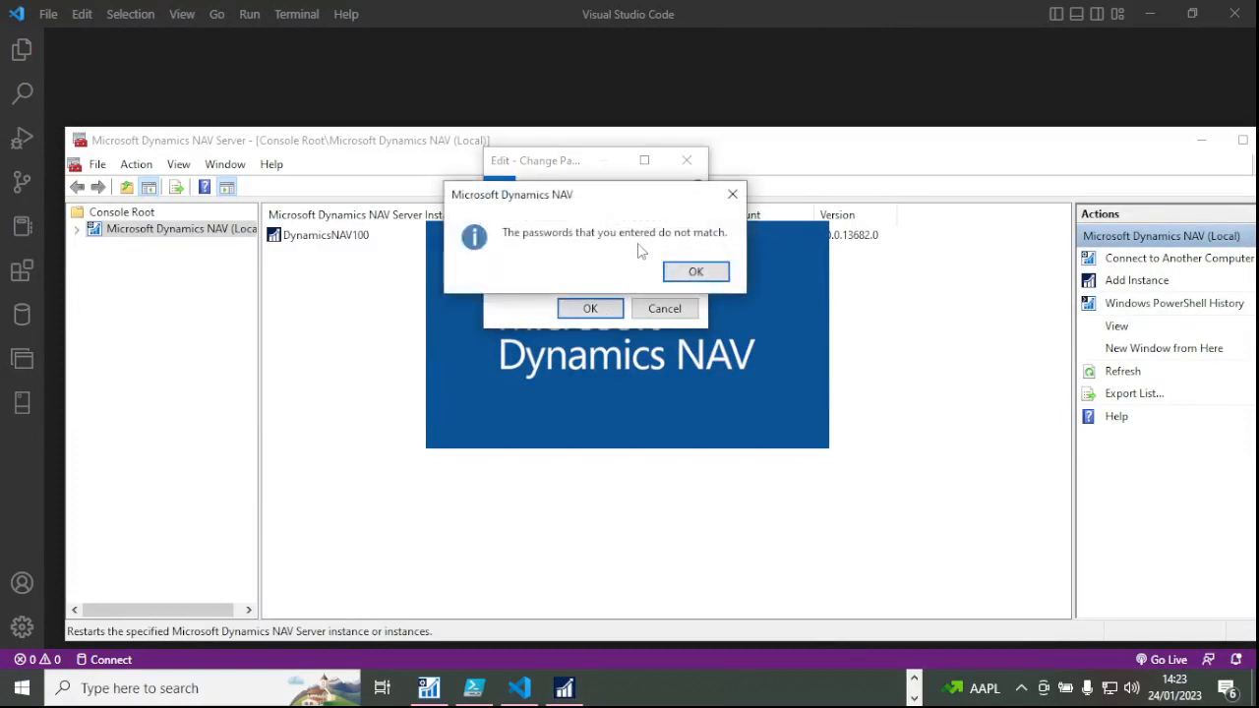
click(700, 272)
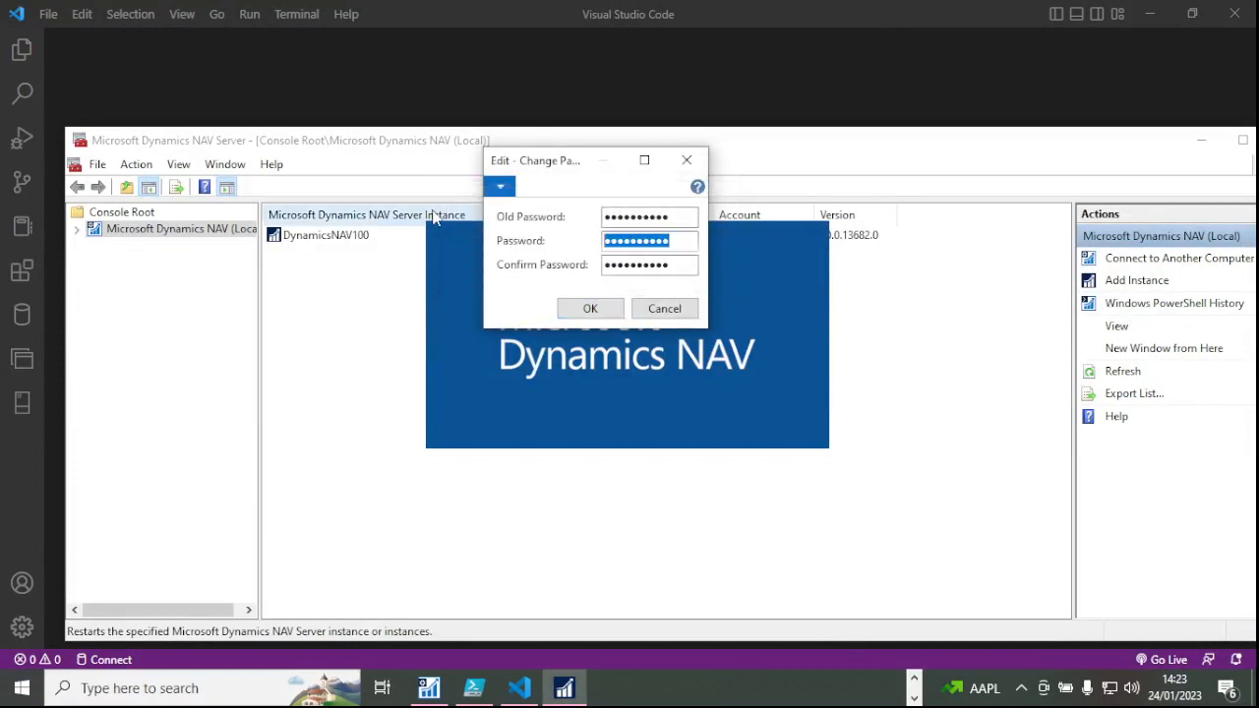
Correct the new password and its confirmation, then resubmit the password change.
key(BackSpace)
text(a)
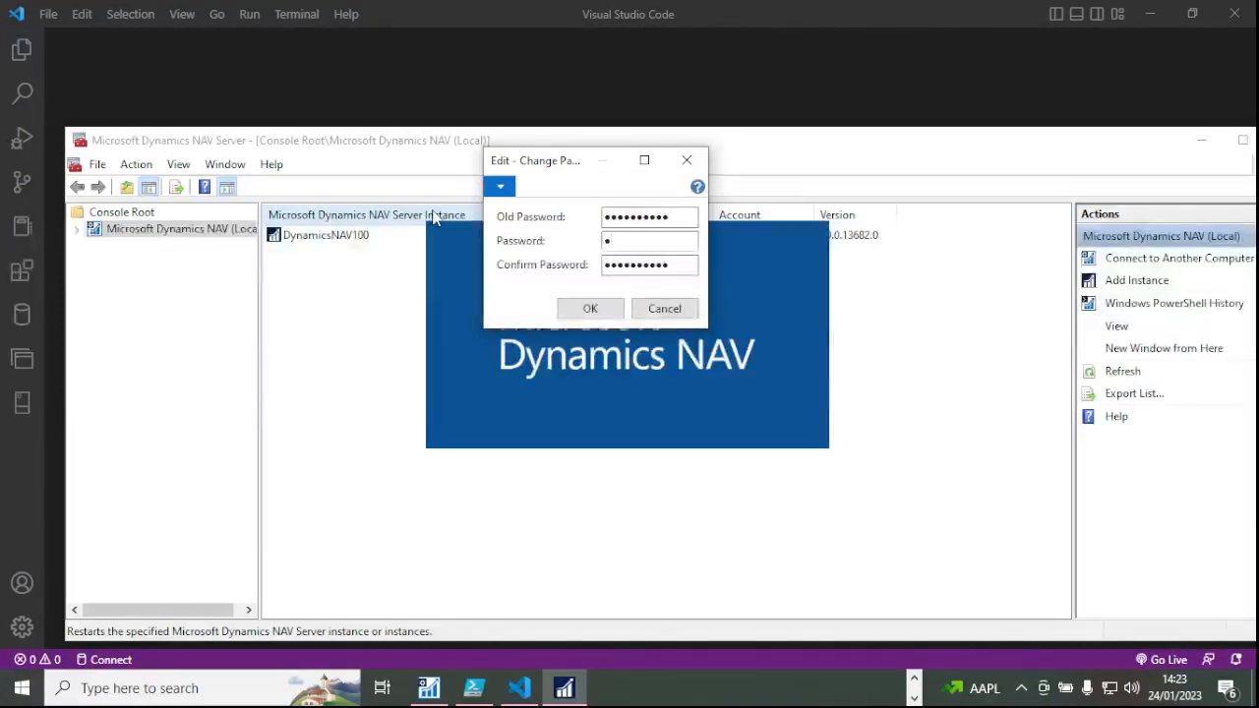
key(Caps_Lock)
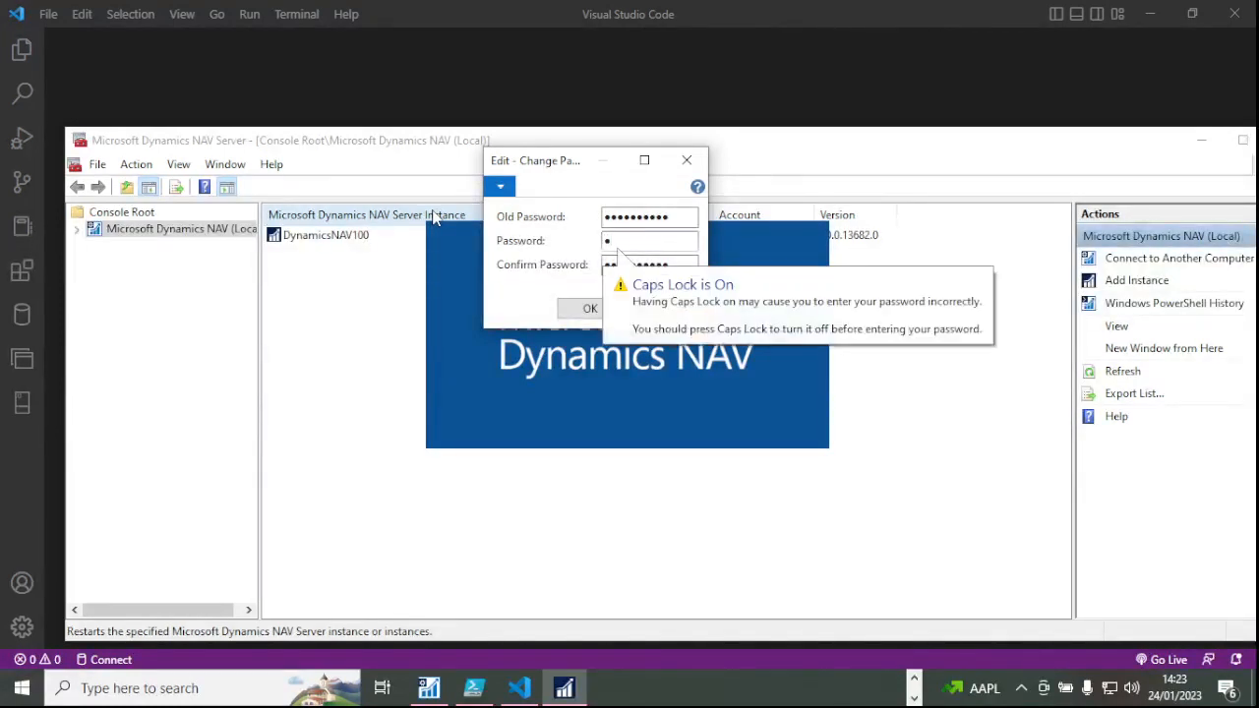
text(A)
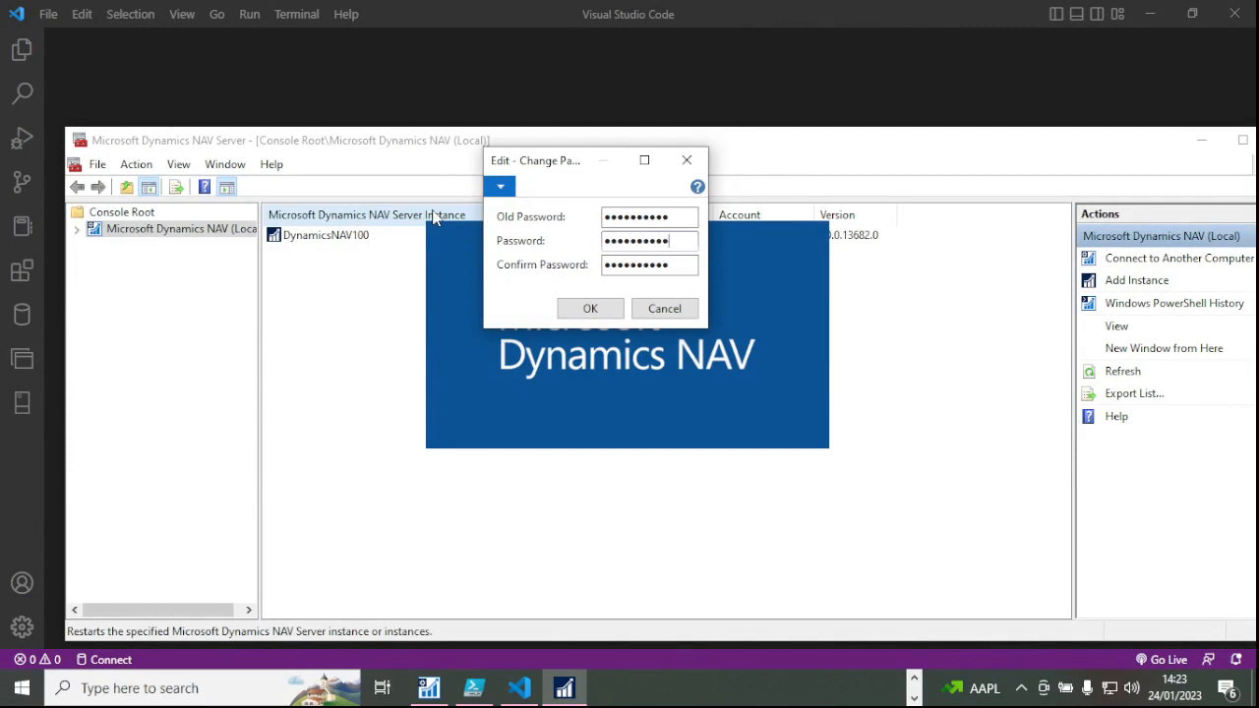
key(Tab)
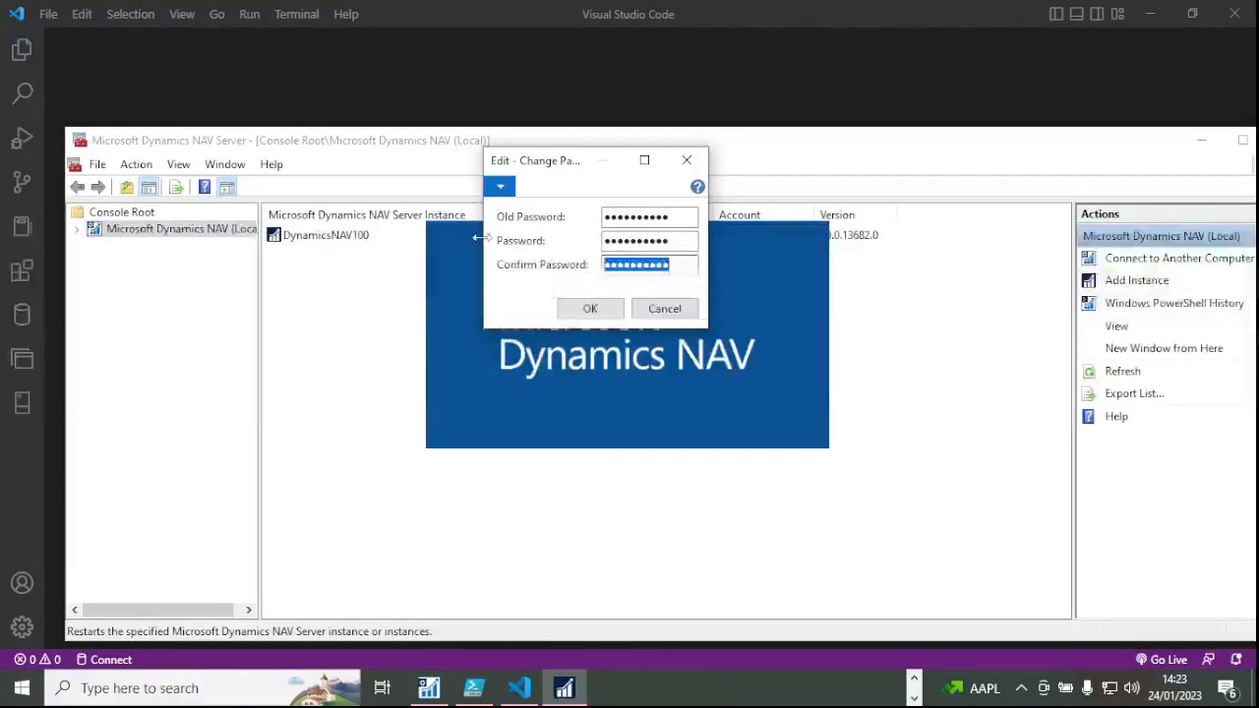
key(BackSpace)
text(•)
key(Caps_Lock)
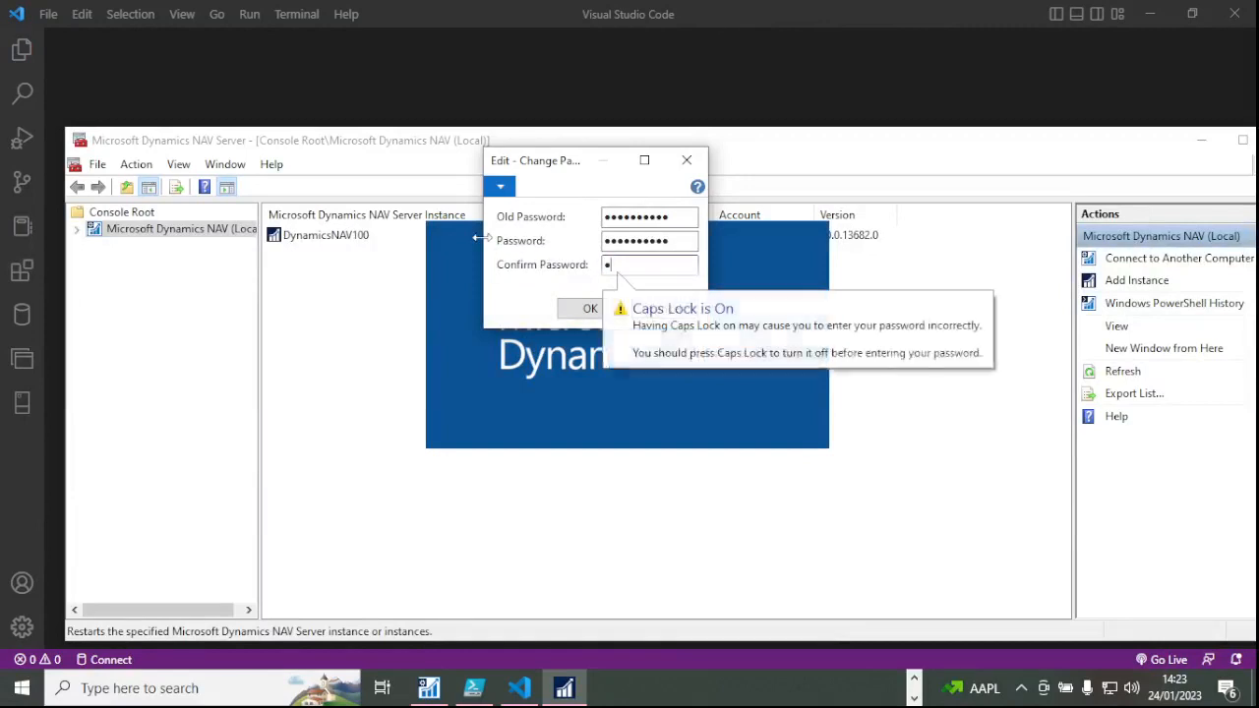
text(•)
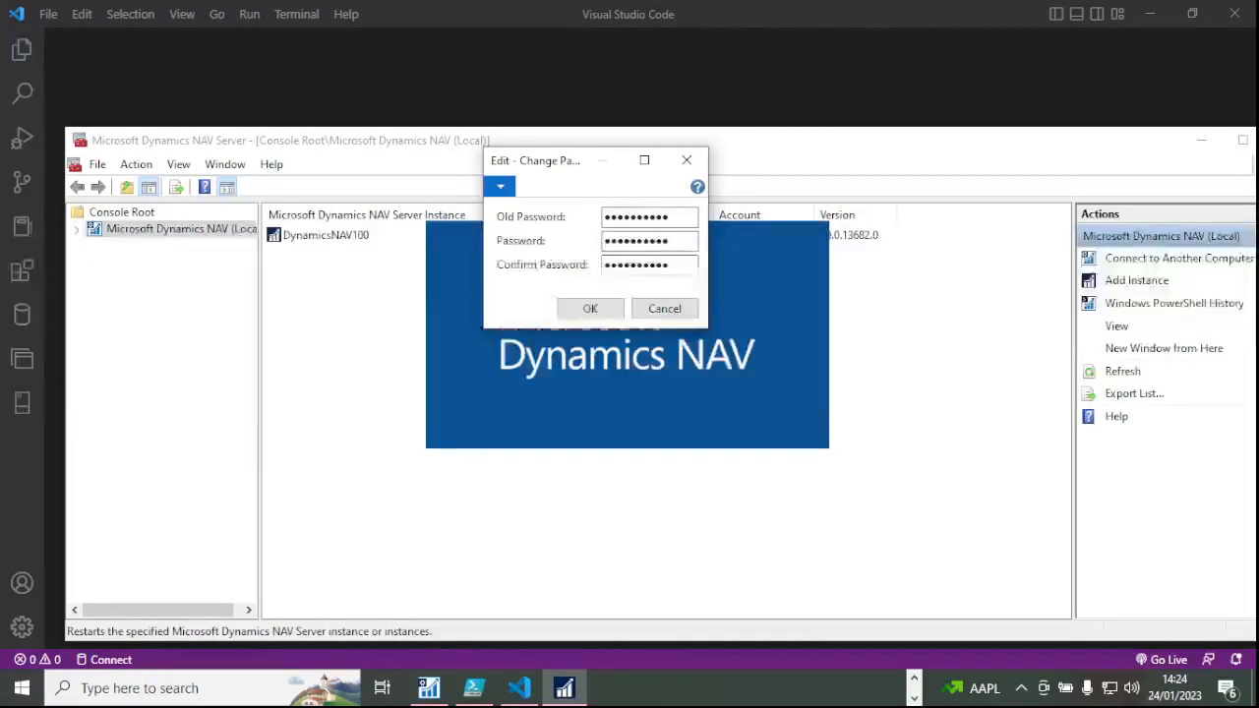
click(600, 310)
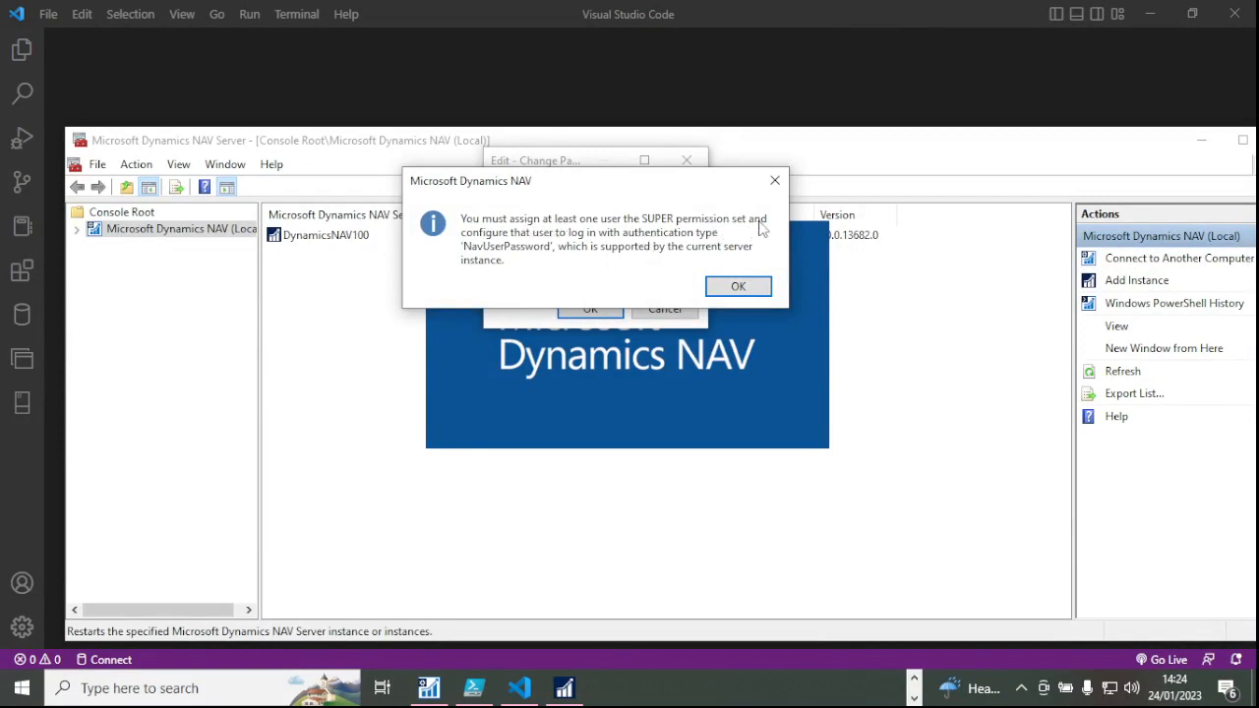
Dismiss the SUPER permission notice, cancel the password change, and acknowledge the company error.
click(737, 285)
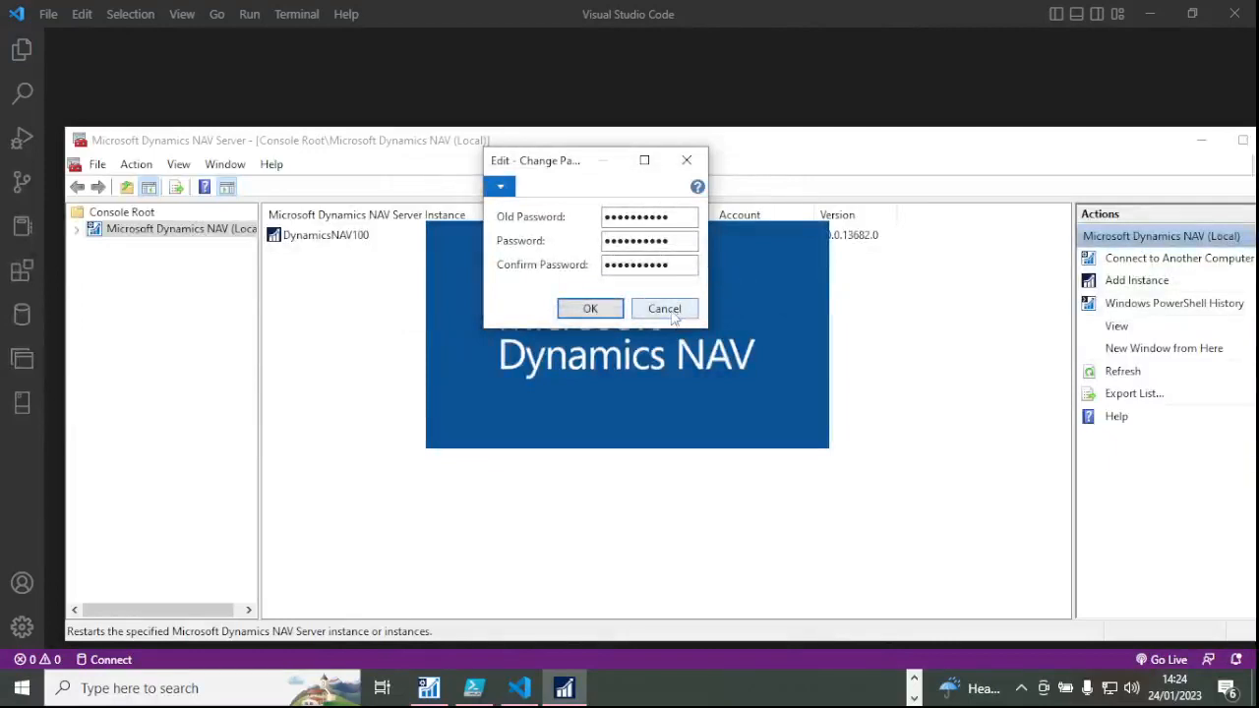
click(590, 310)
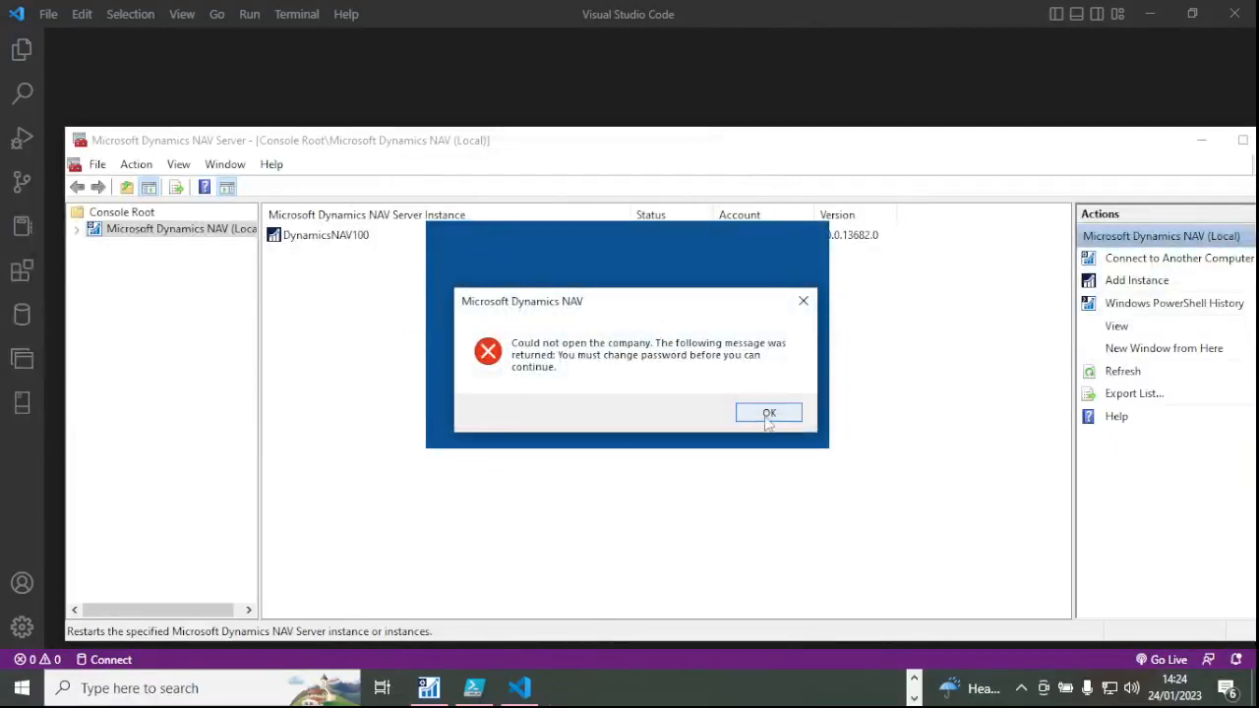
click(766, 412)
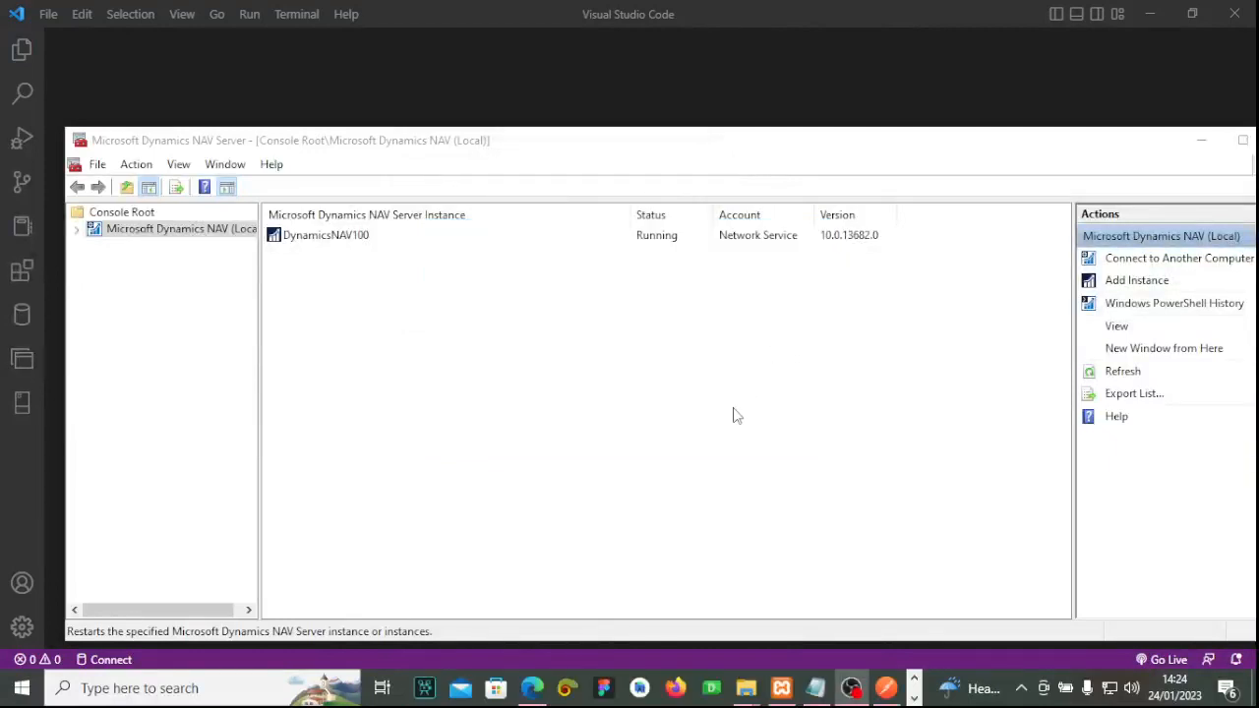
Launch Dynamics NAV 2017 Administration from Windows Search's recent list, showing DynamicsNAV100 running.
click(913, 698)
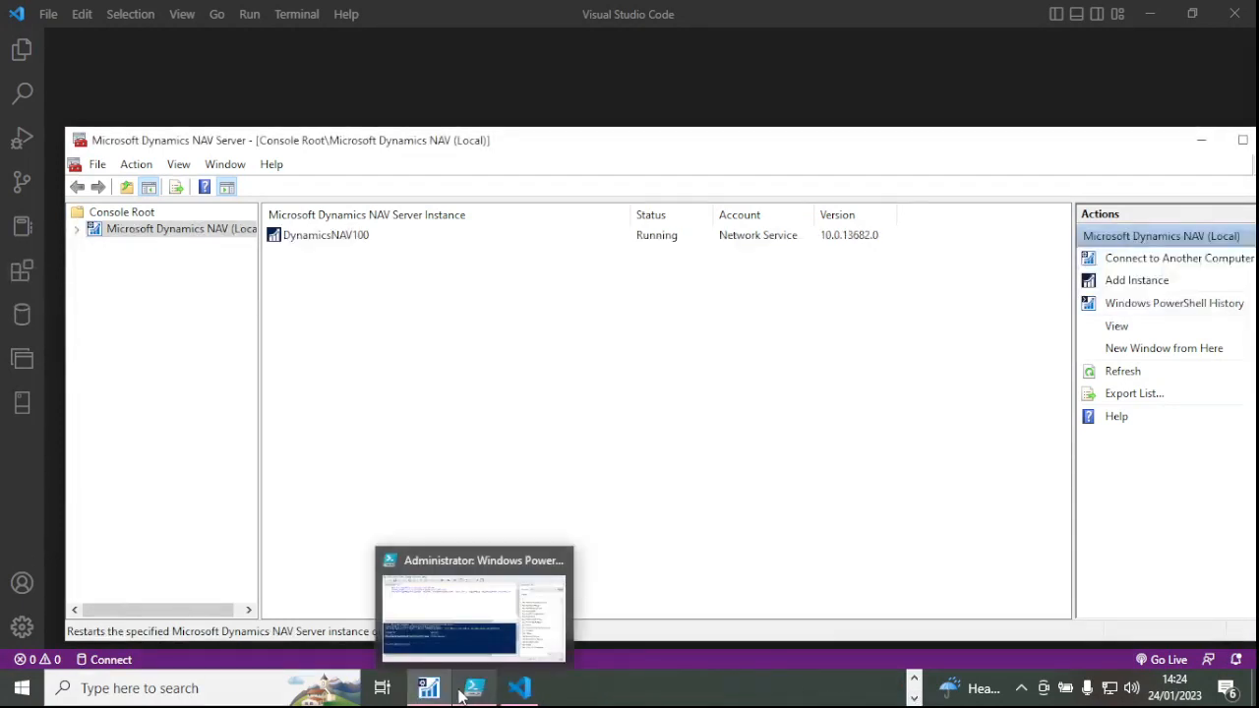
click(518, 686)
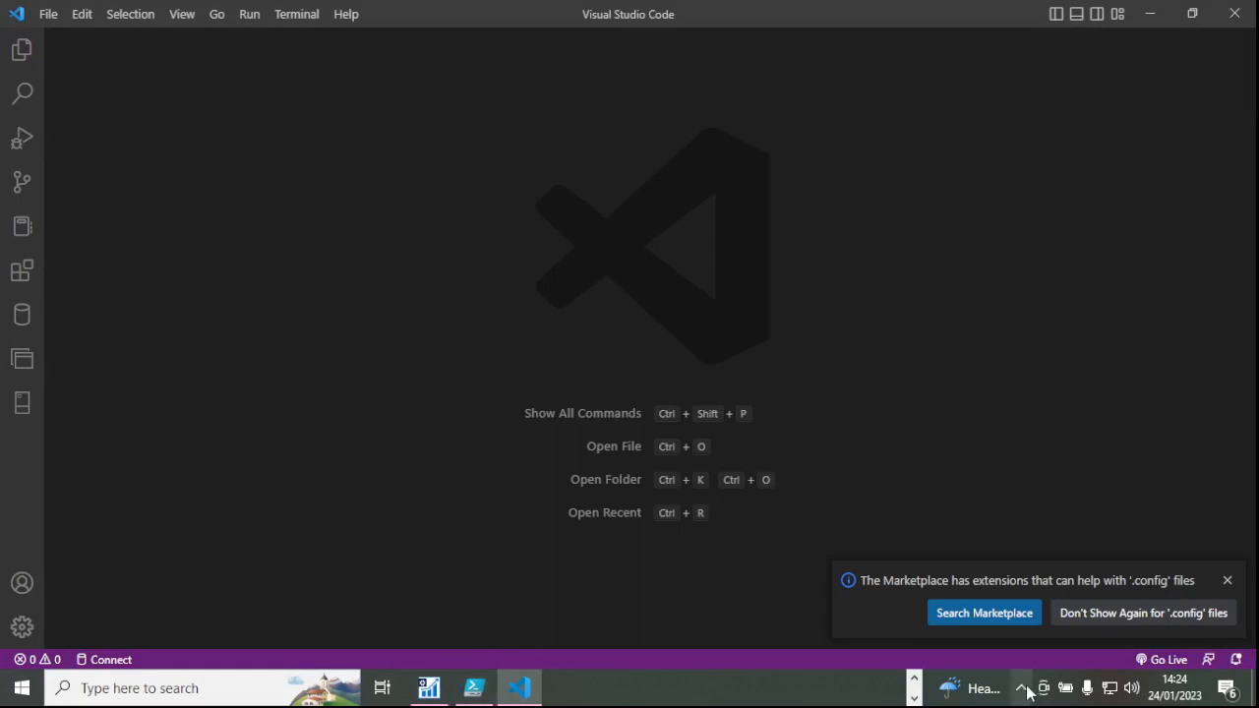
click(914, 681)
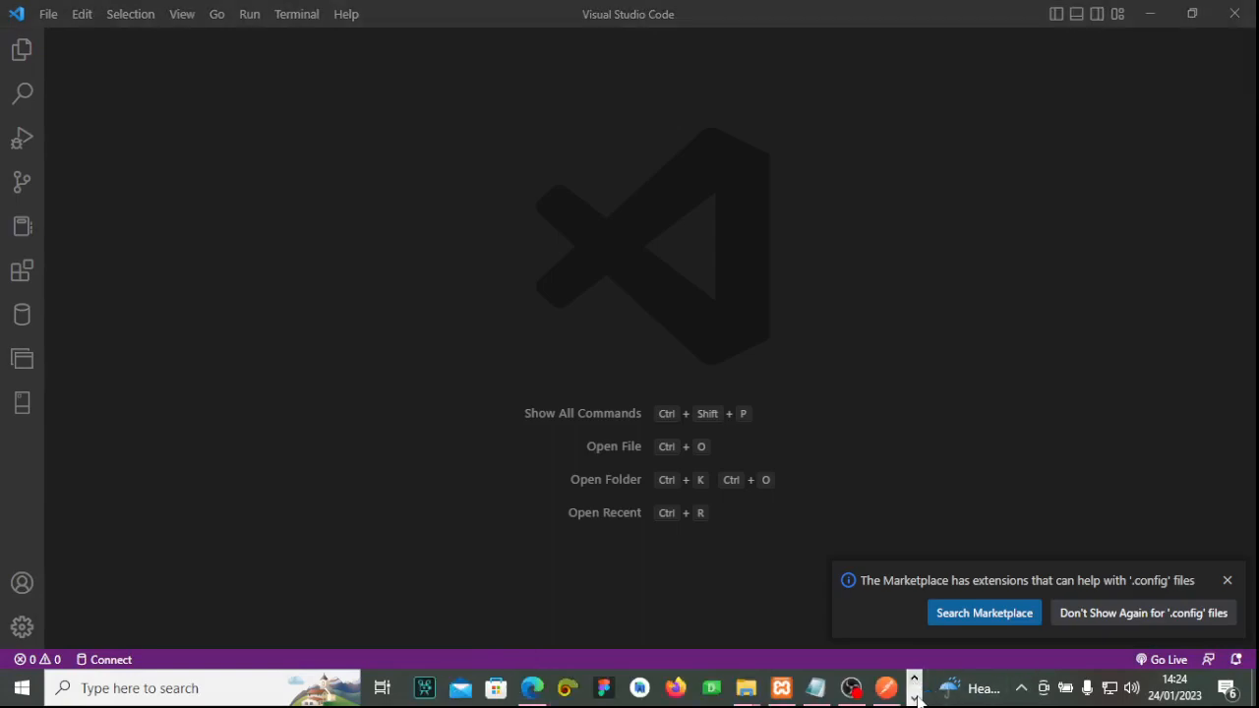
click(914, 697)
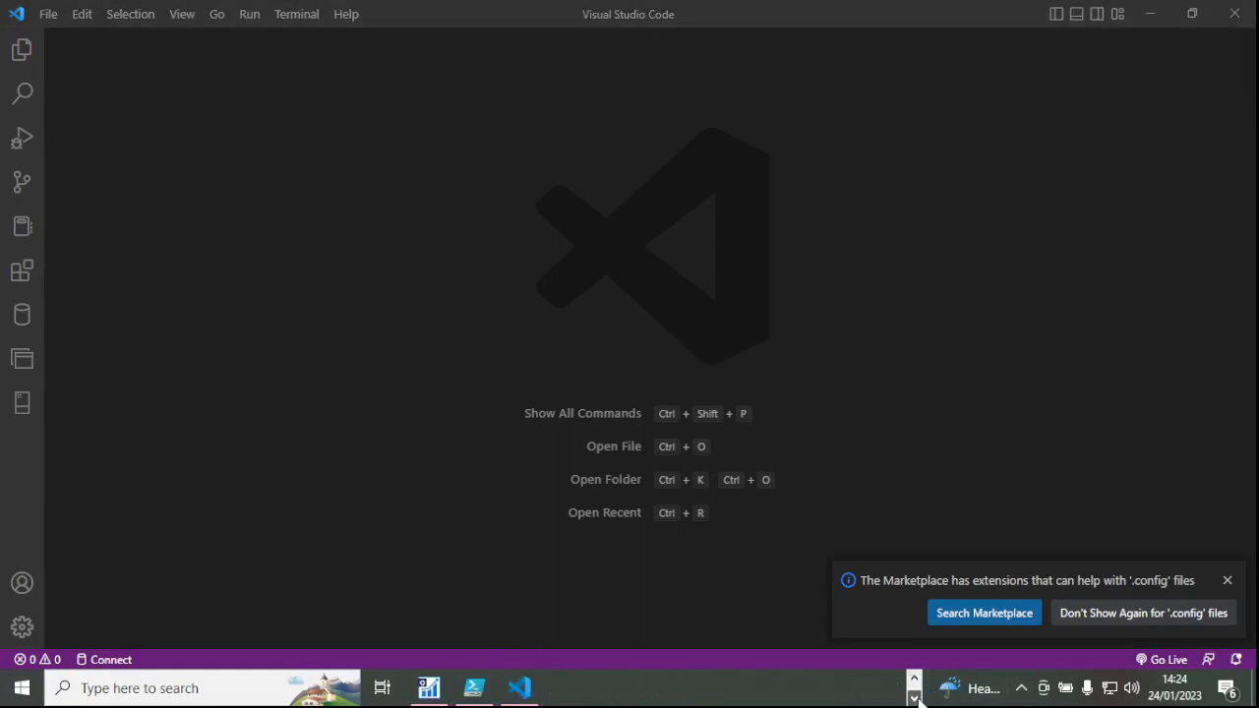
click(473, 689)
click(472, 689)
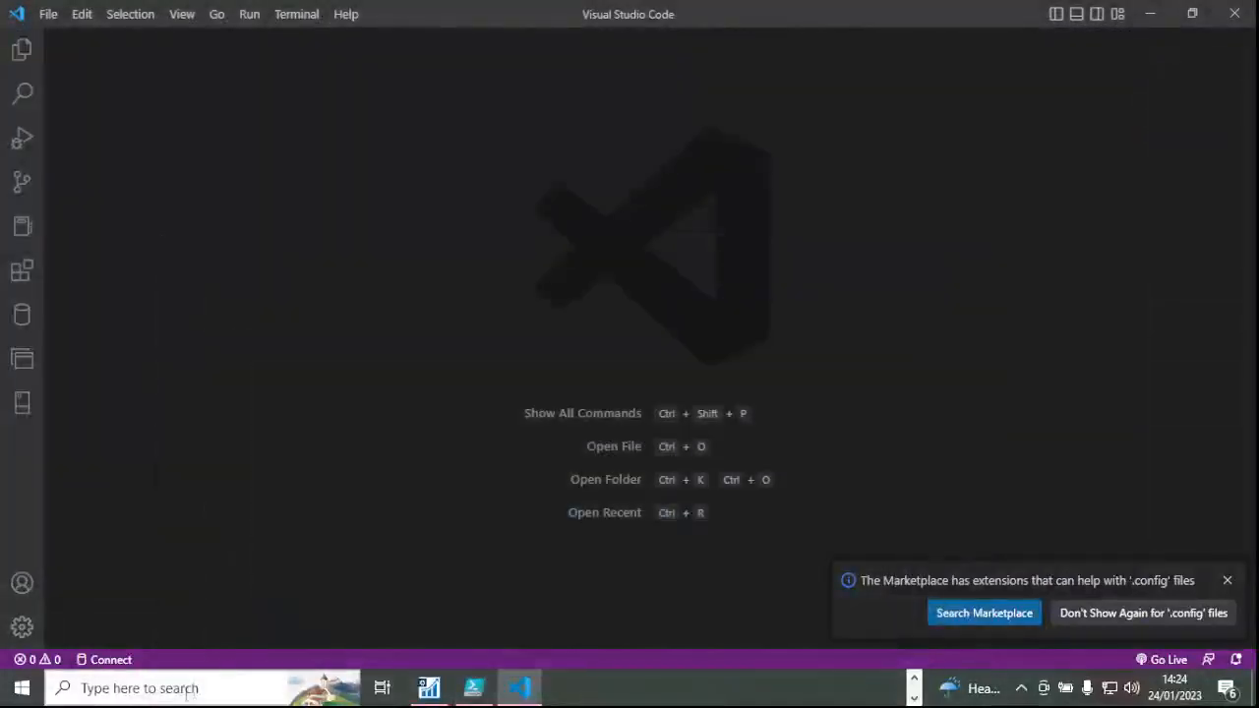
click(182, 688)
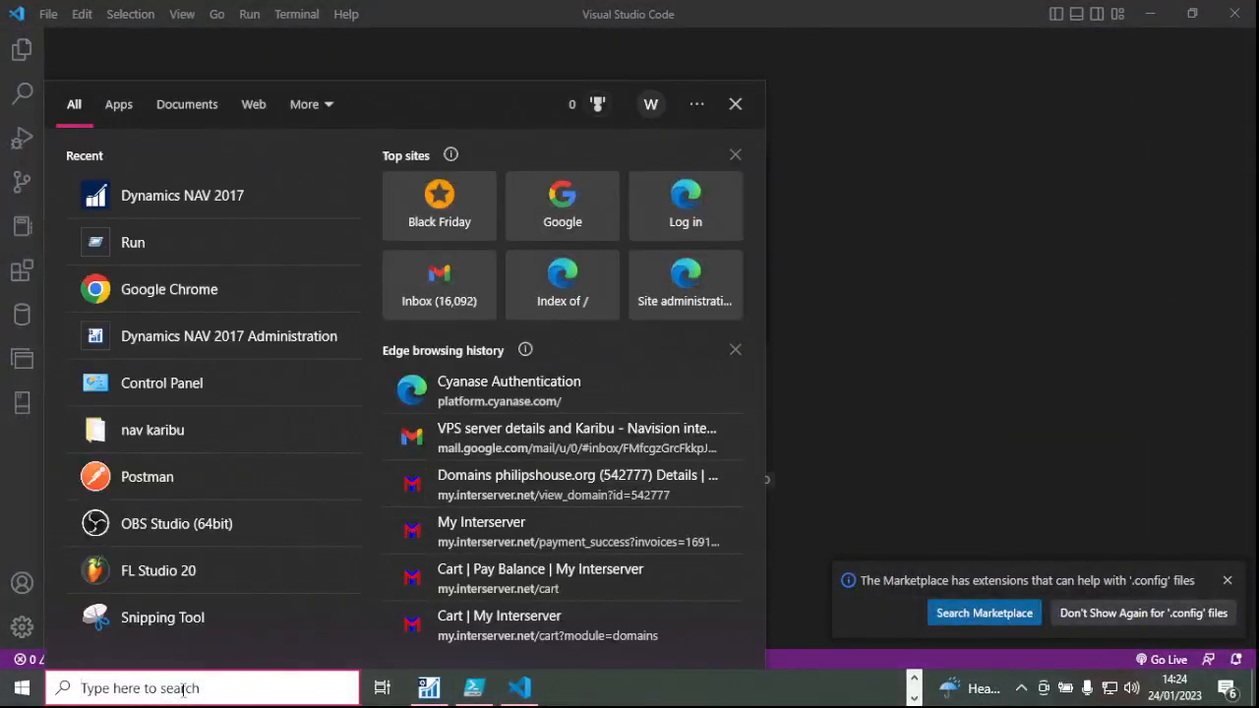
click(270, 336)
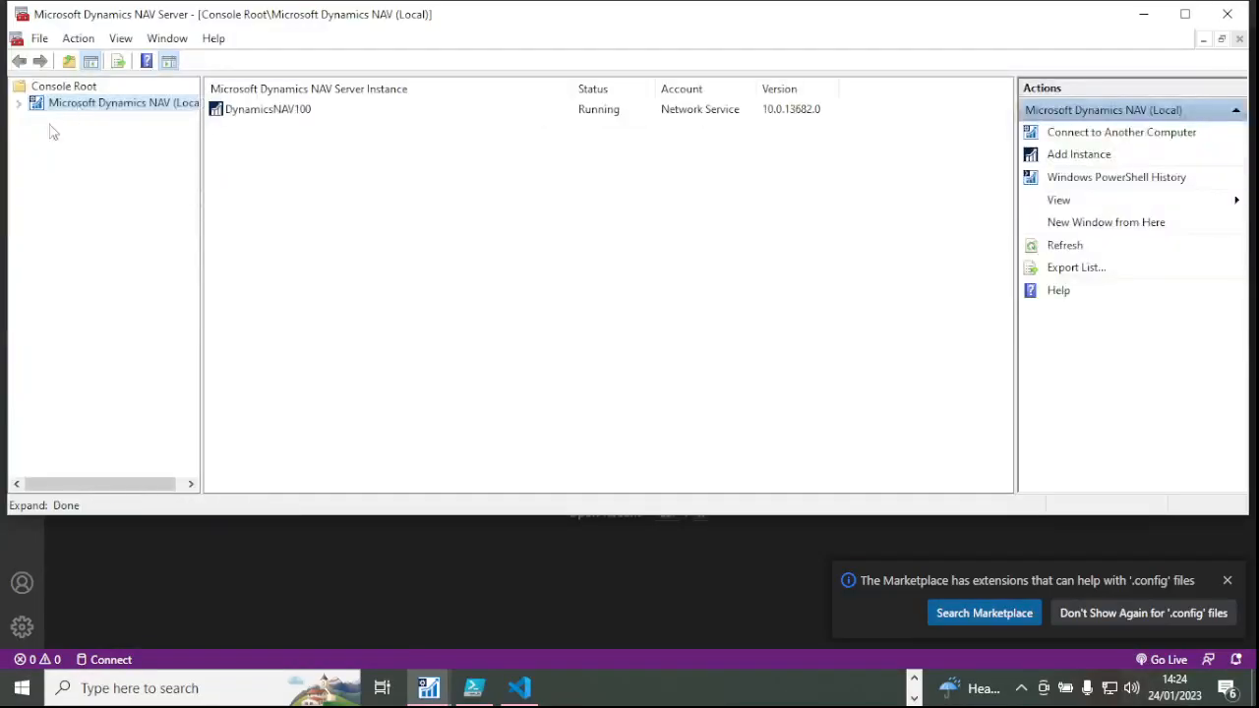
Switch DynamicsNAV100's Credential Type from NavUserPassword to Windows, save, and acknowledge the restart notice.
click(19, 102)
click(135, 122)
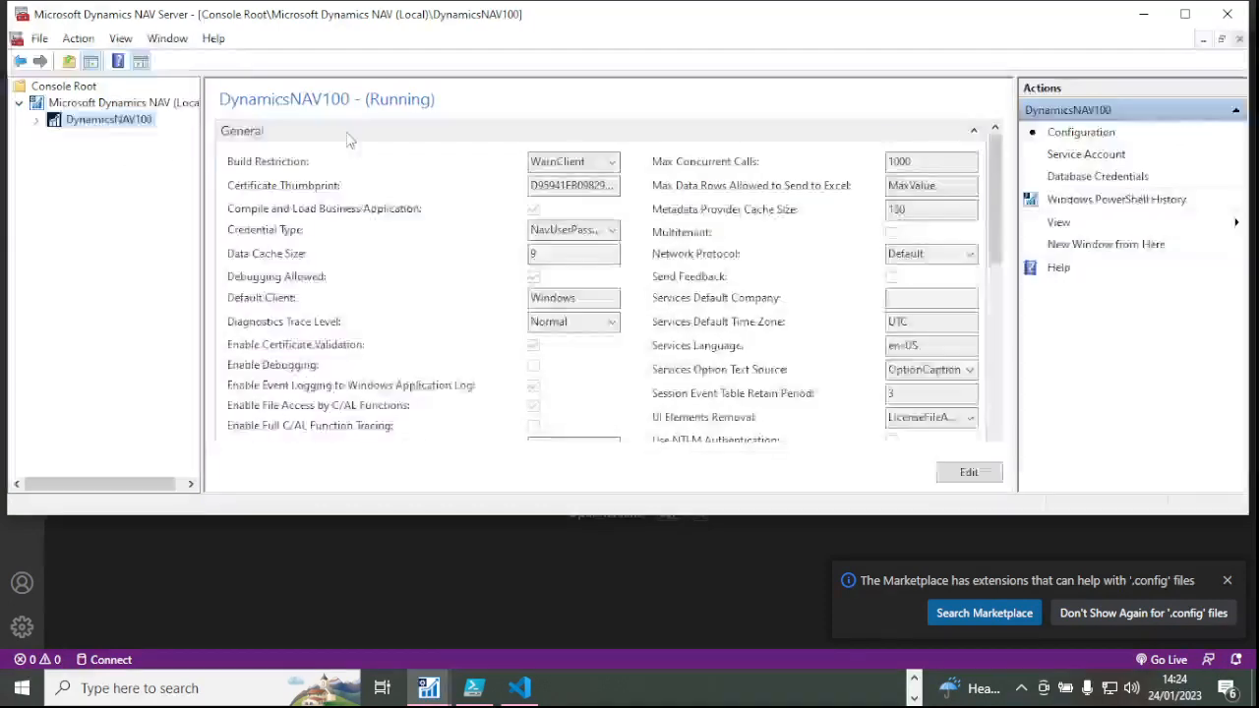
click(611, 229)
click(578, 294)
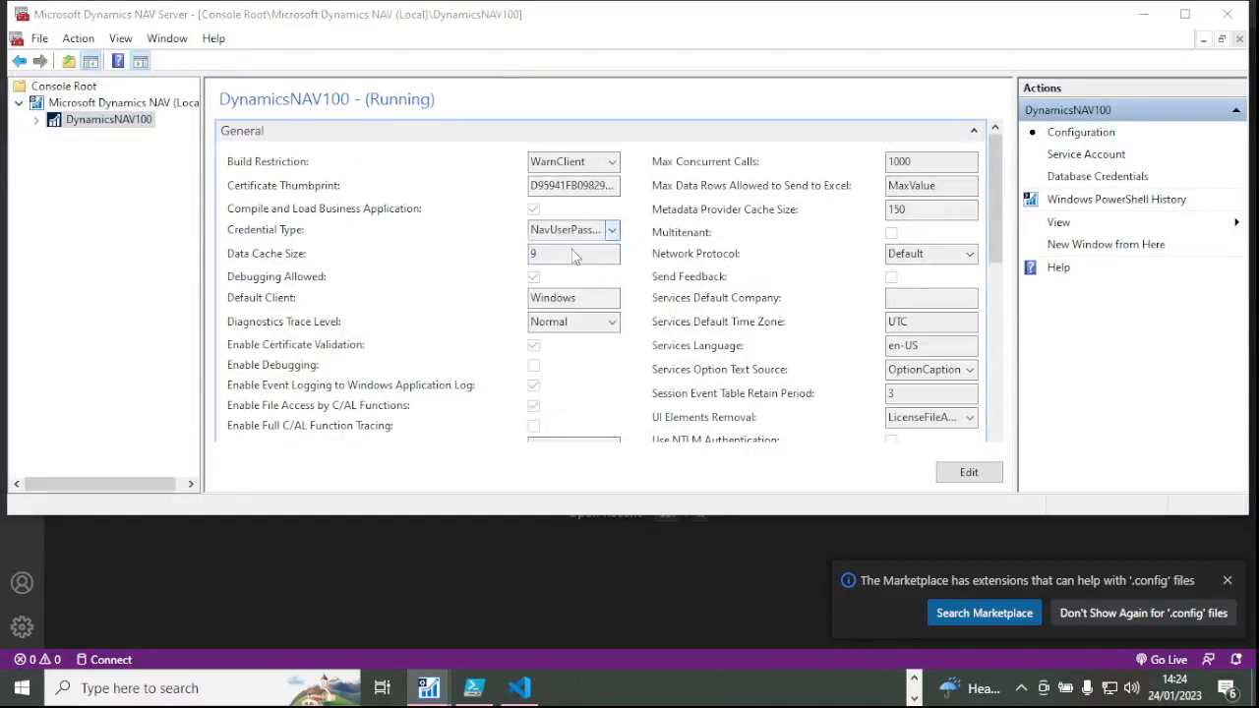
click(969, 473)
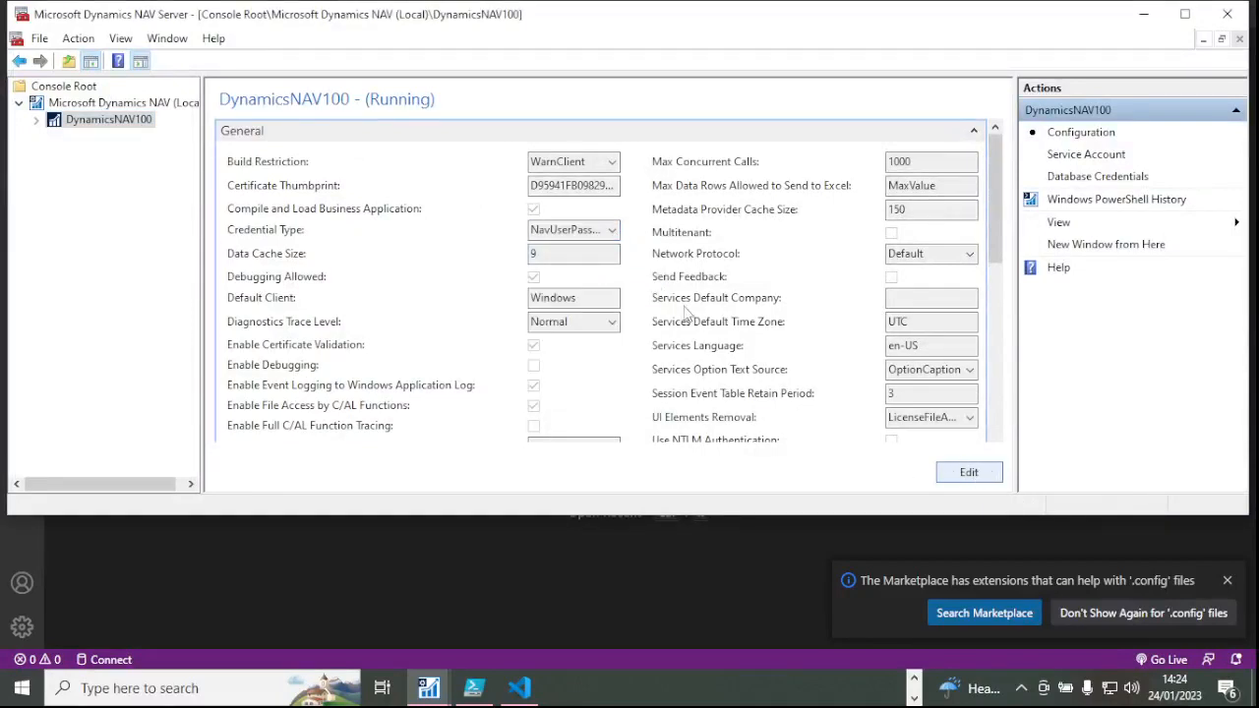
click(612, 232)
click(590, 254)
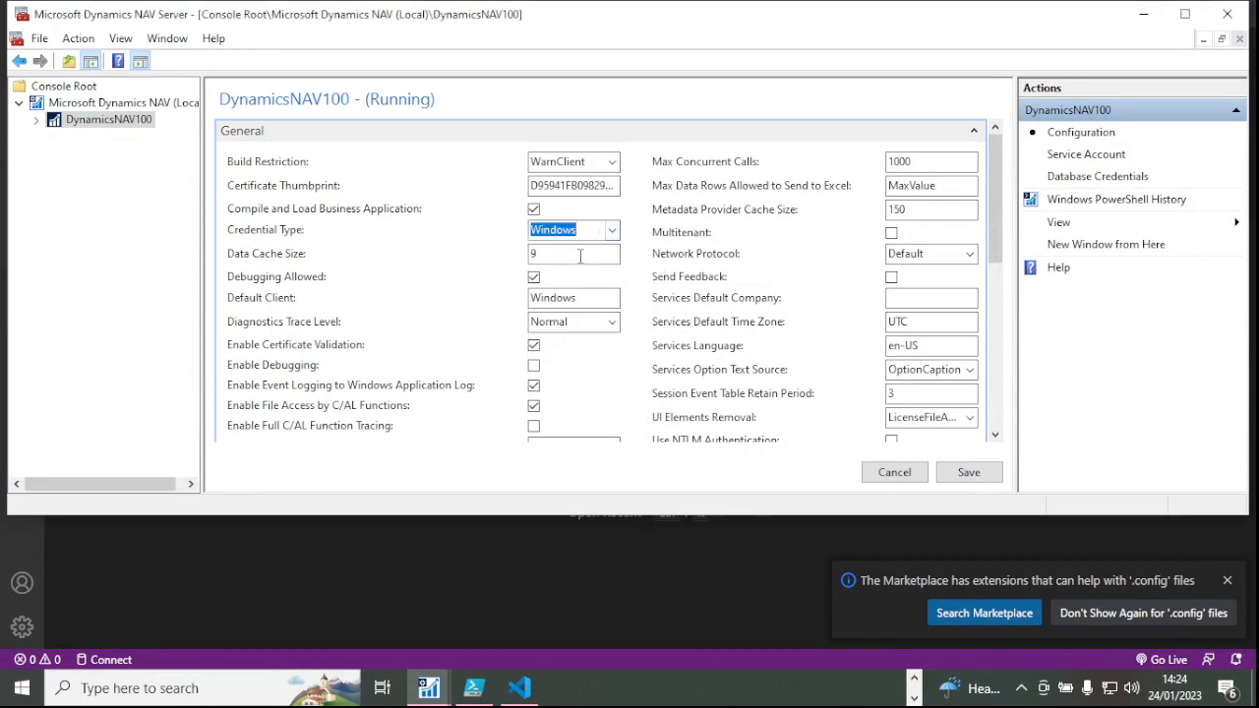
click(969, 474)
click(780, 298)
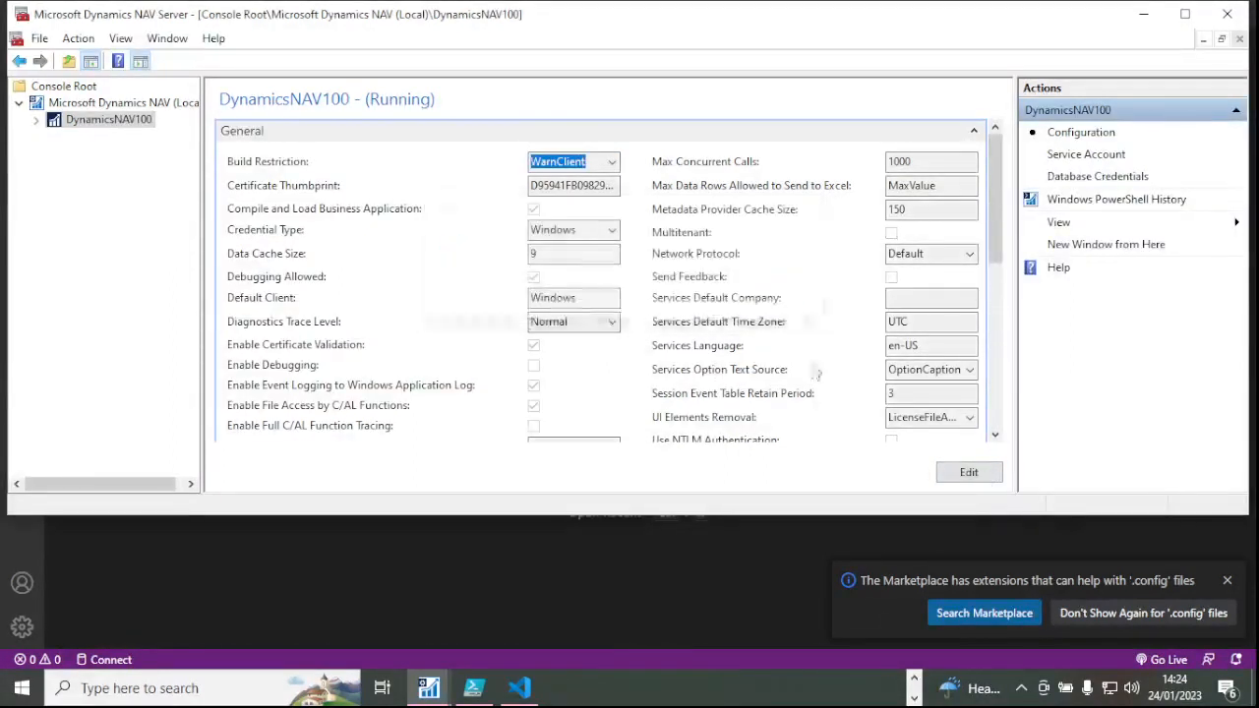
click(915, 682)
Open ClientUserSettings.config from its folder in Visual Studio Code.
mouse_move(743, 687)
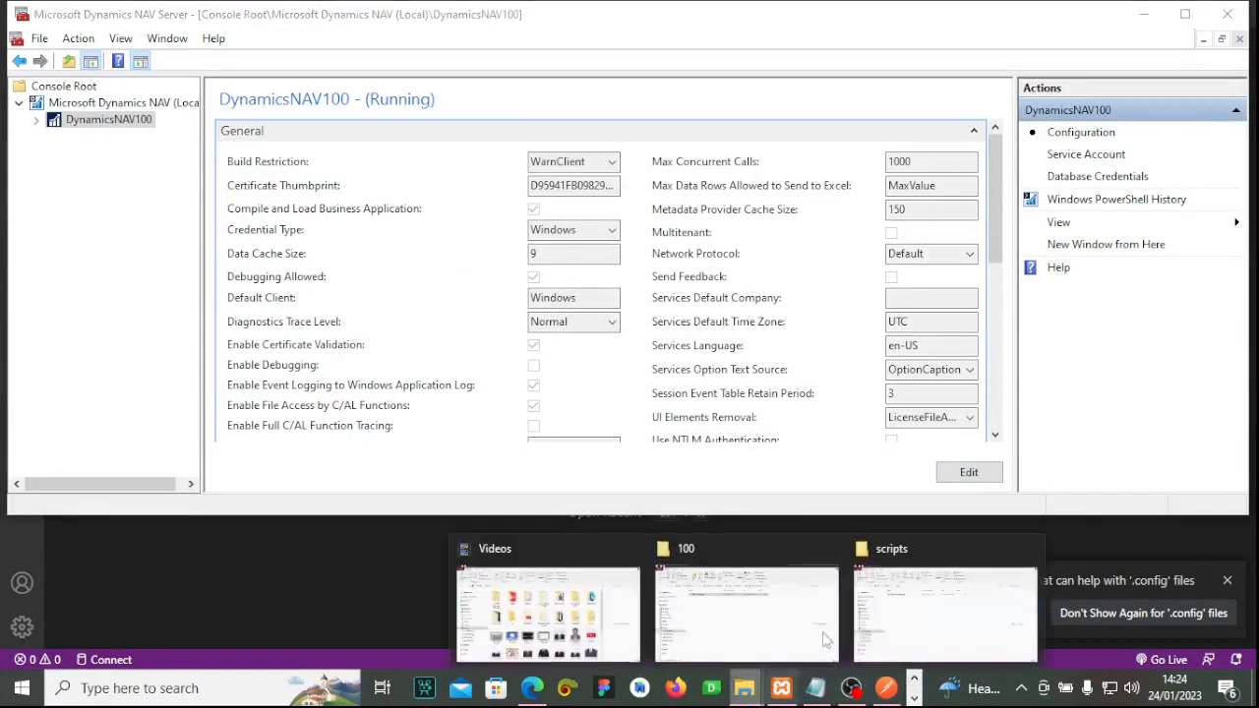
click(797, 608)
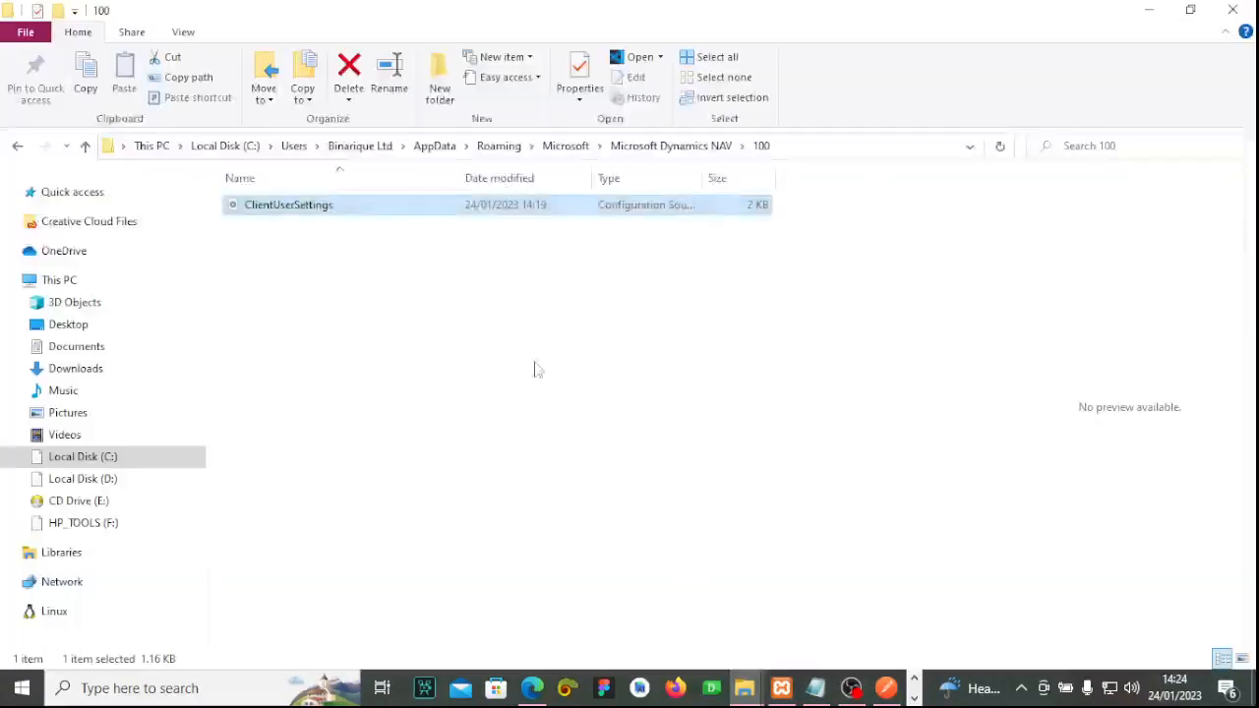
right_click(316, 205)
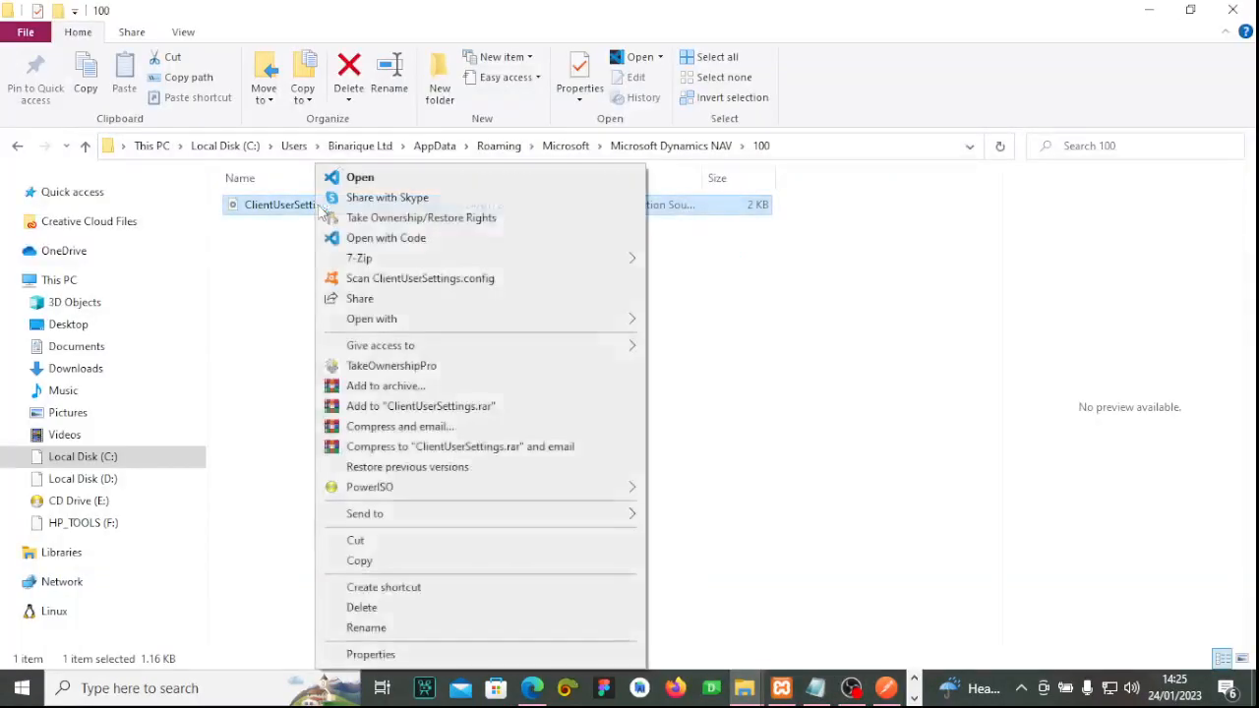
click(382, 181)
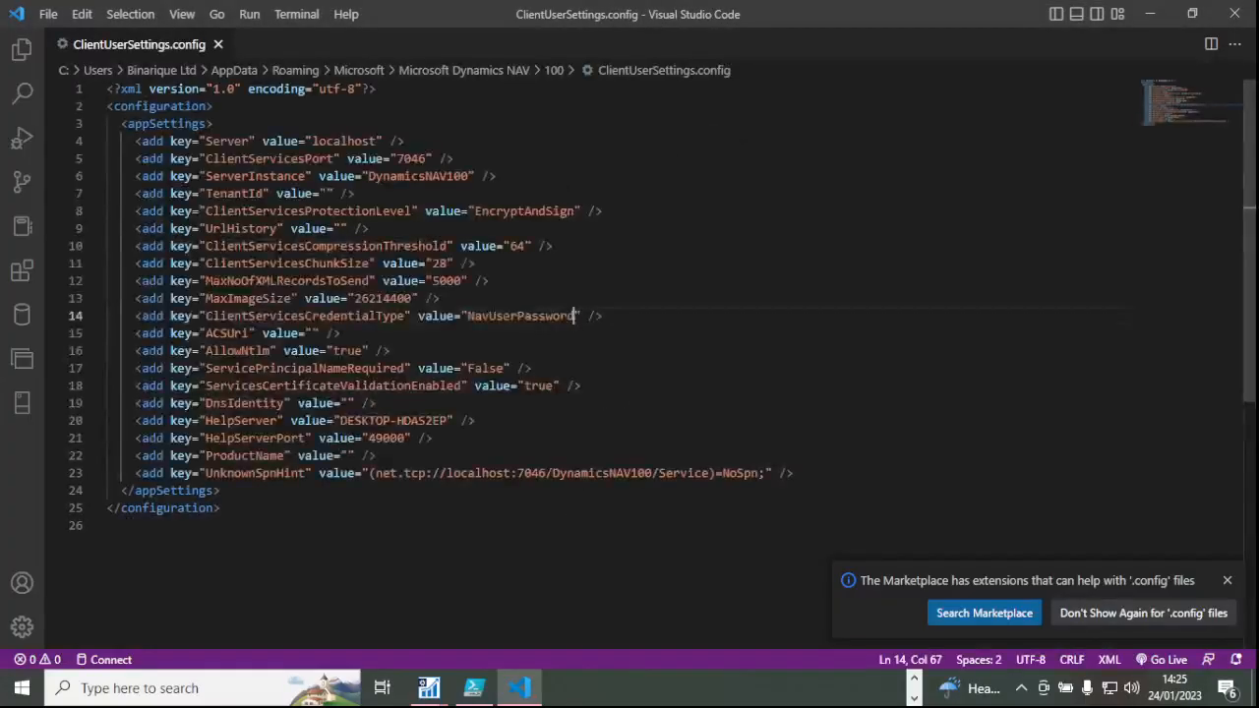
Replace NavUserPassword with Windows on line 14 and save the file.
drag(578, 316, 467, 316)
right_click(473, 318)
click(518, 330)
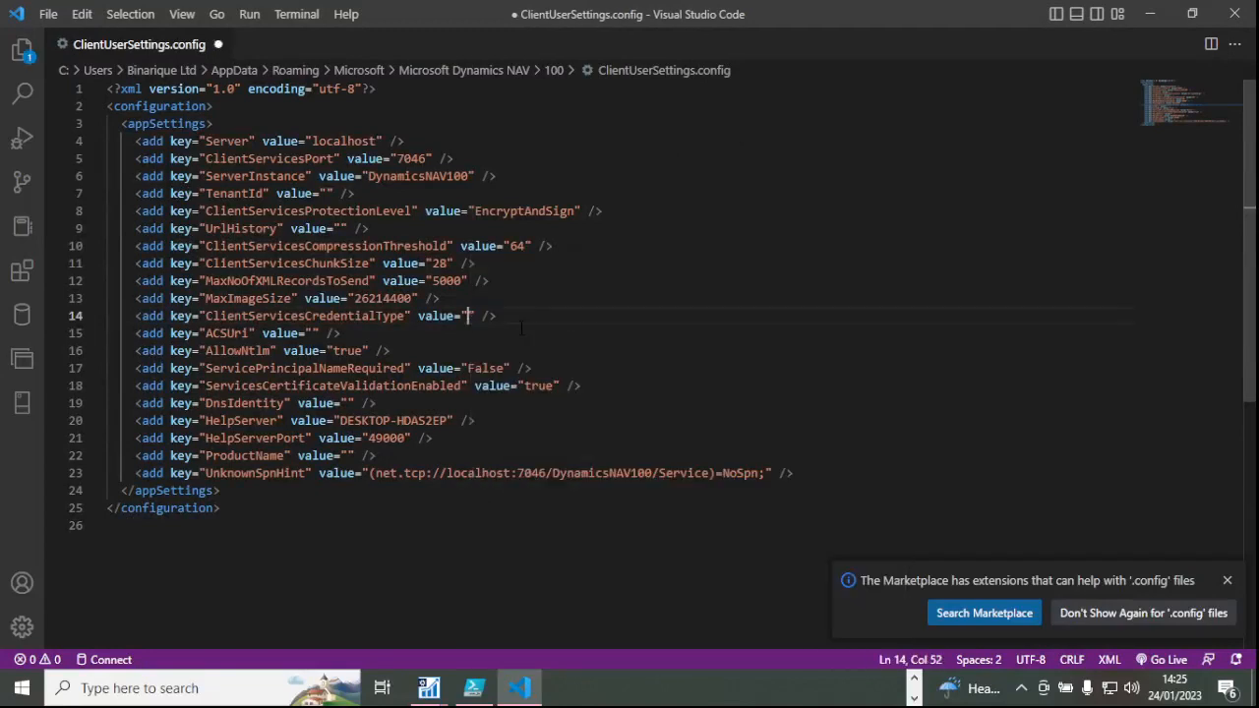
text(Windows)
key(ctrl+s)
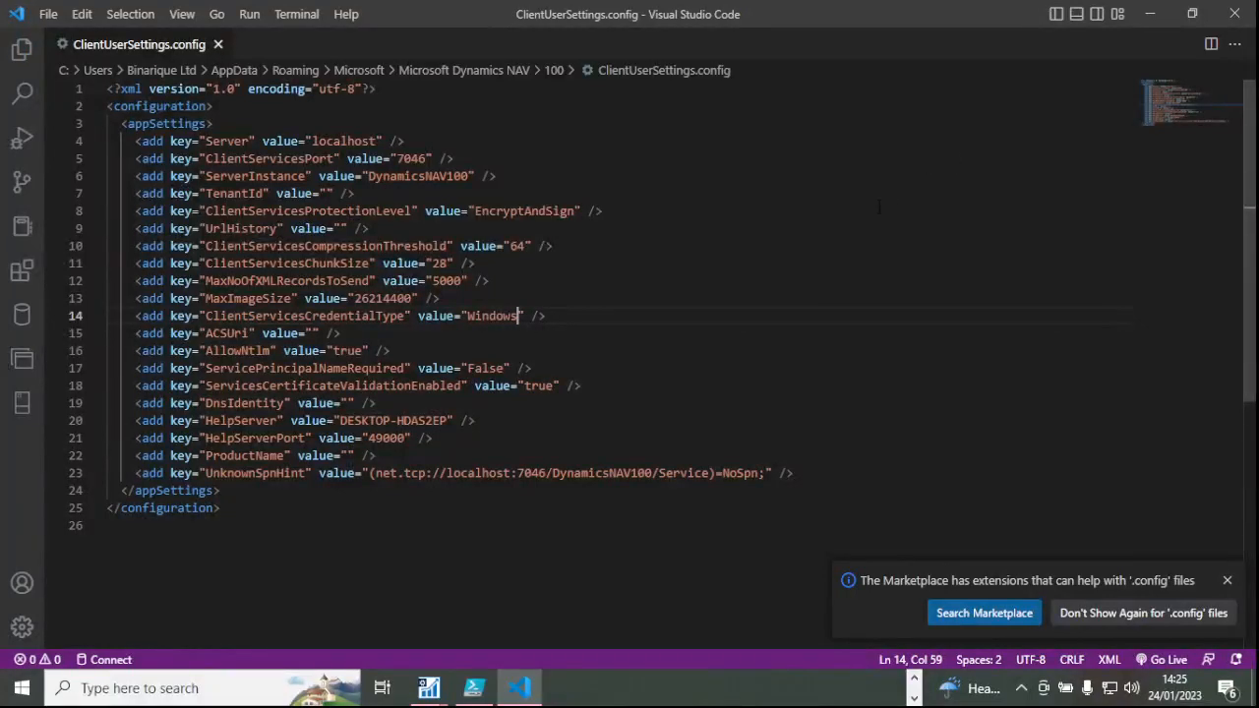
click(879, 208)
click(781, 338)
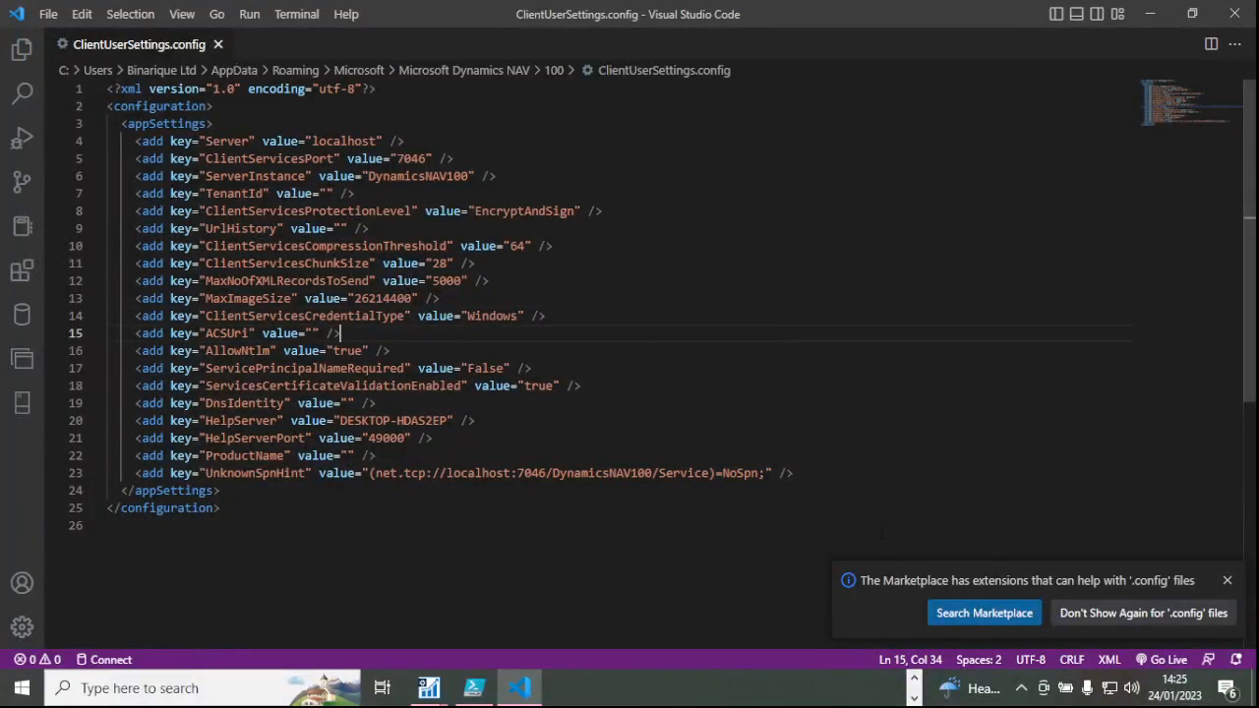
click(915, 678)
click(916, 700)
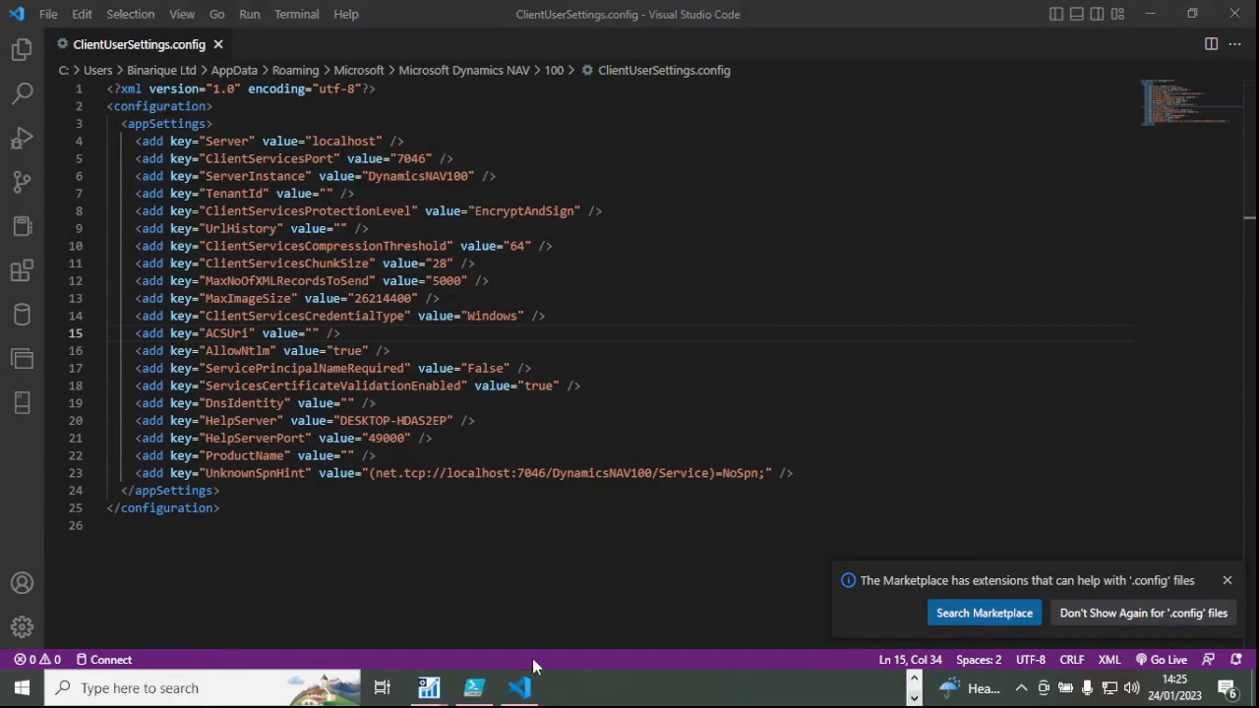
Bring the NAV Administration console forward and review DynamicsNAV100's settings, now using Windows credentials.
mouse_move(474, 687)
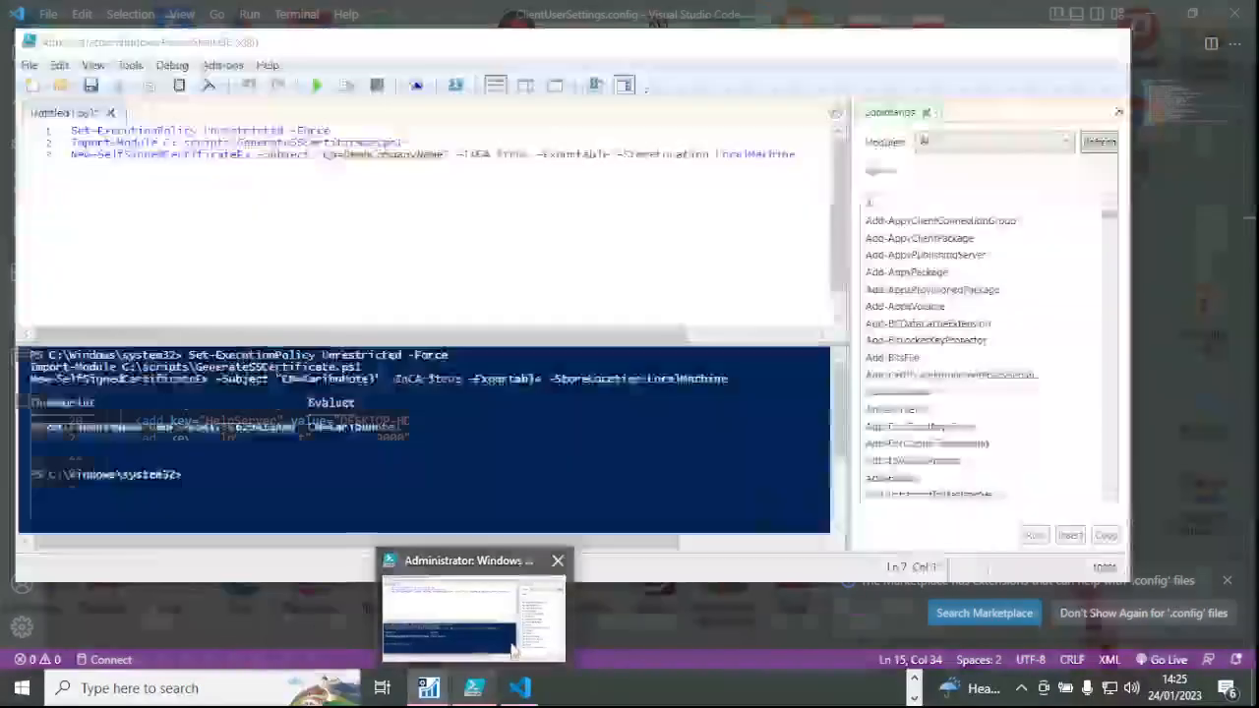
click(511, 649)
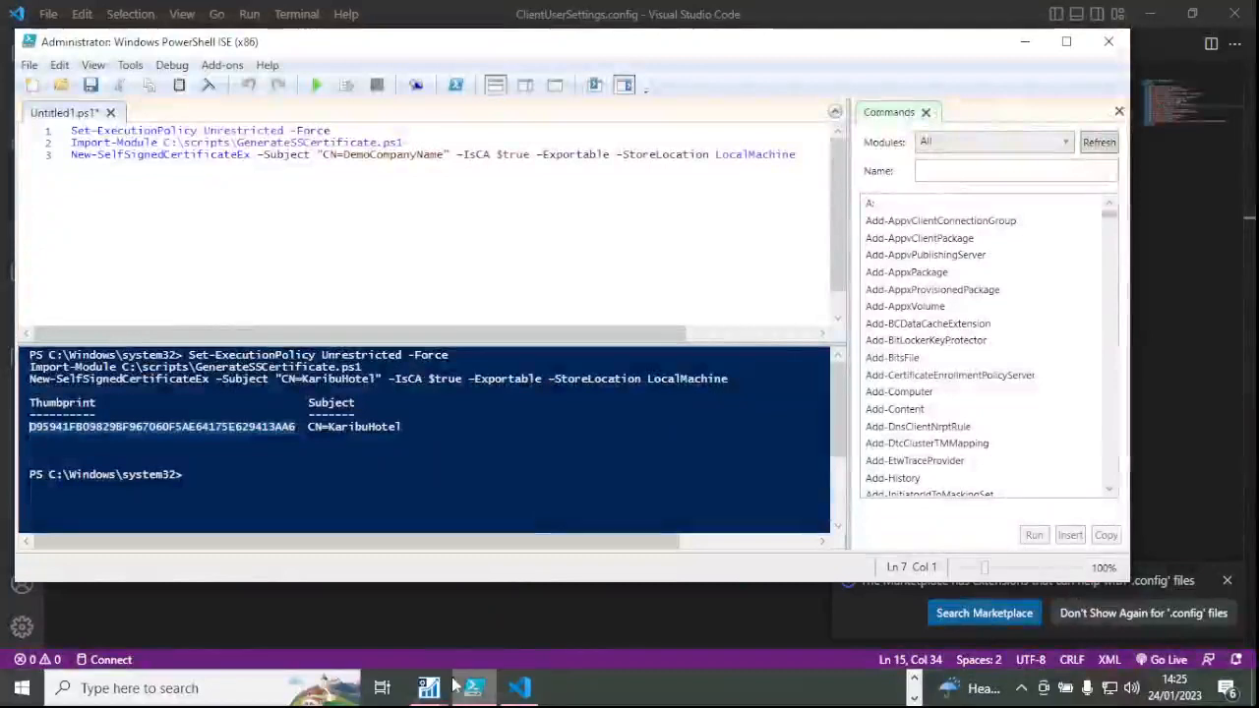
mouse_move(429, 687)
click(521, 642)
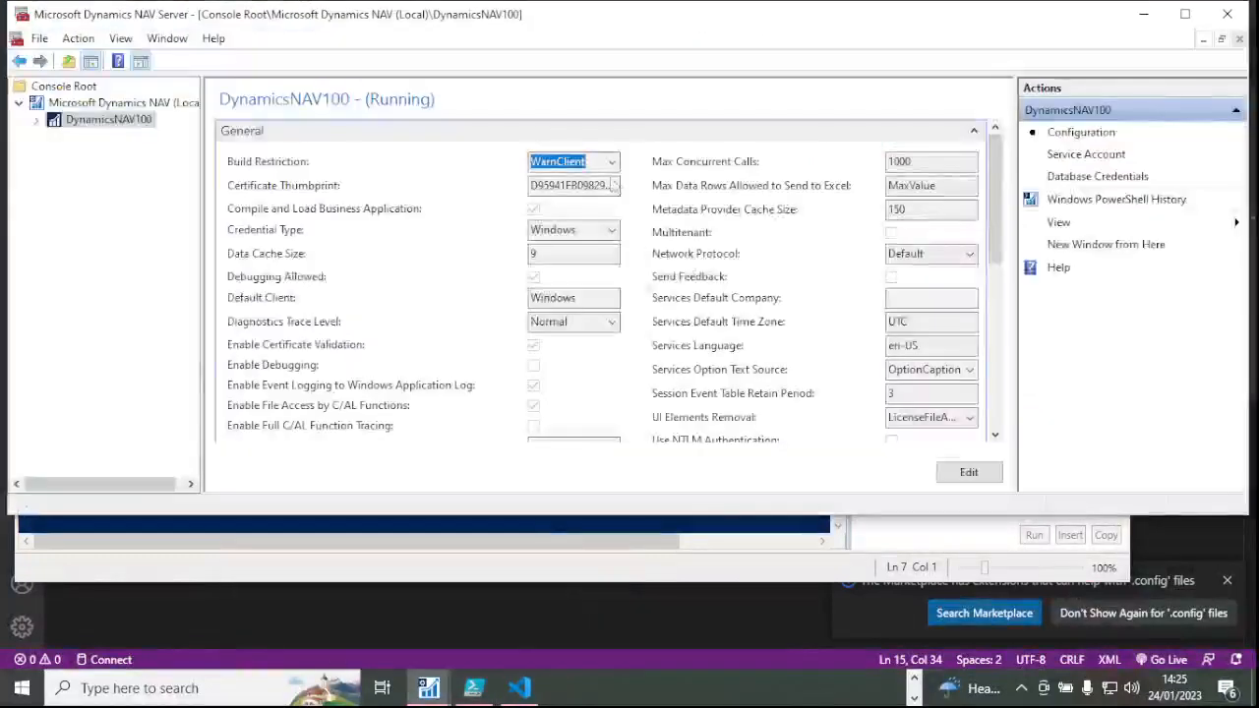
click(46, 121)
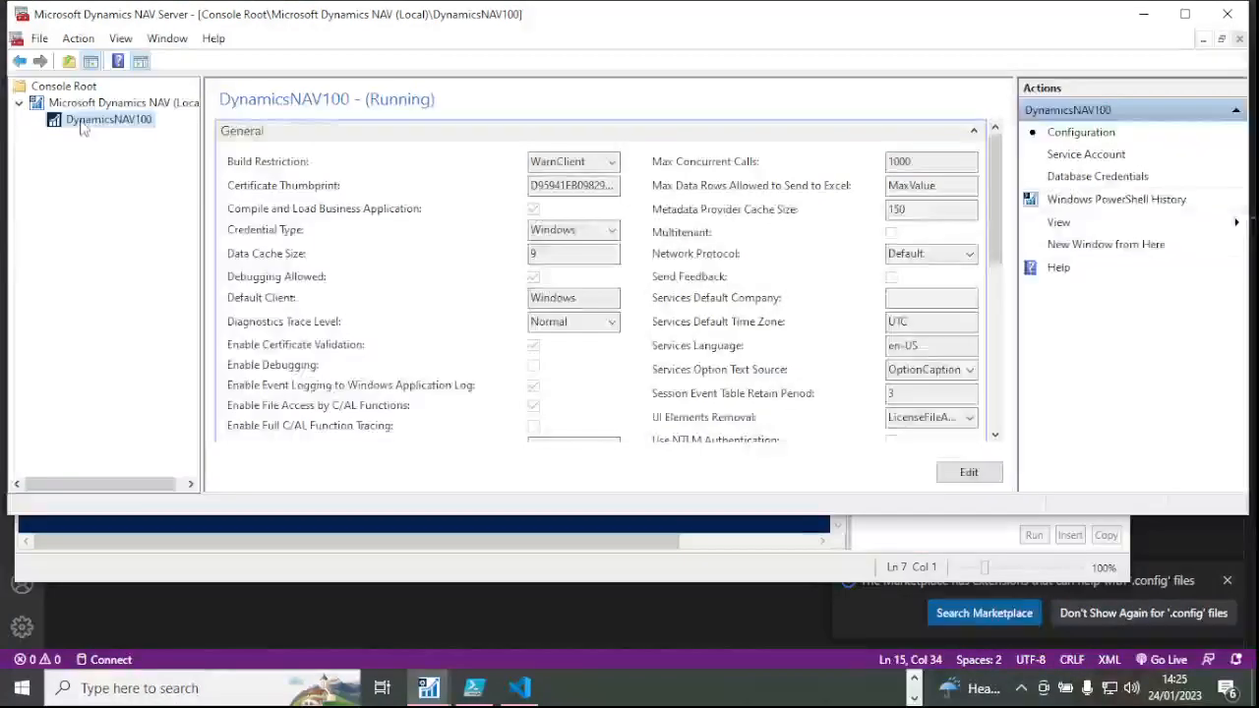
scroll(885, 379, down, 10)
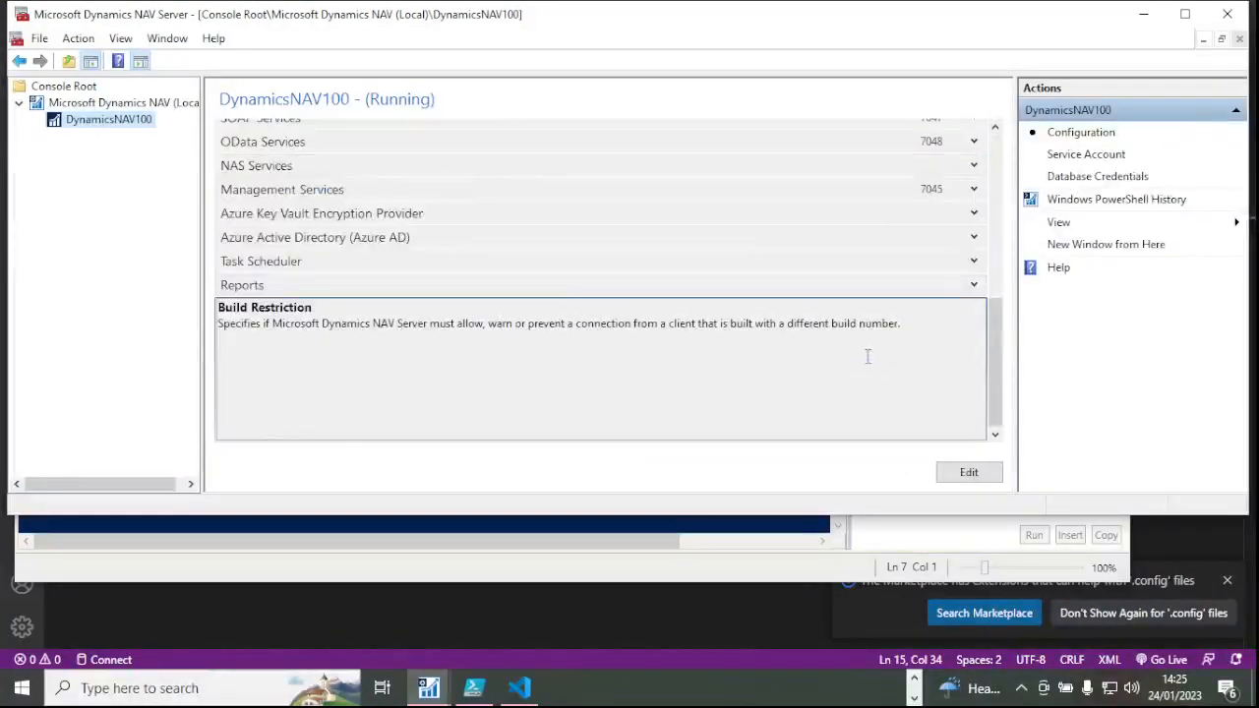
scroll(867, 356, up, 10)
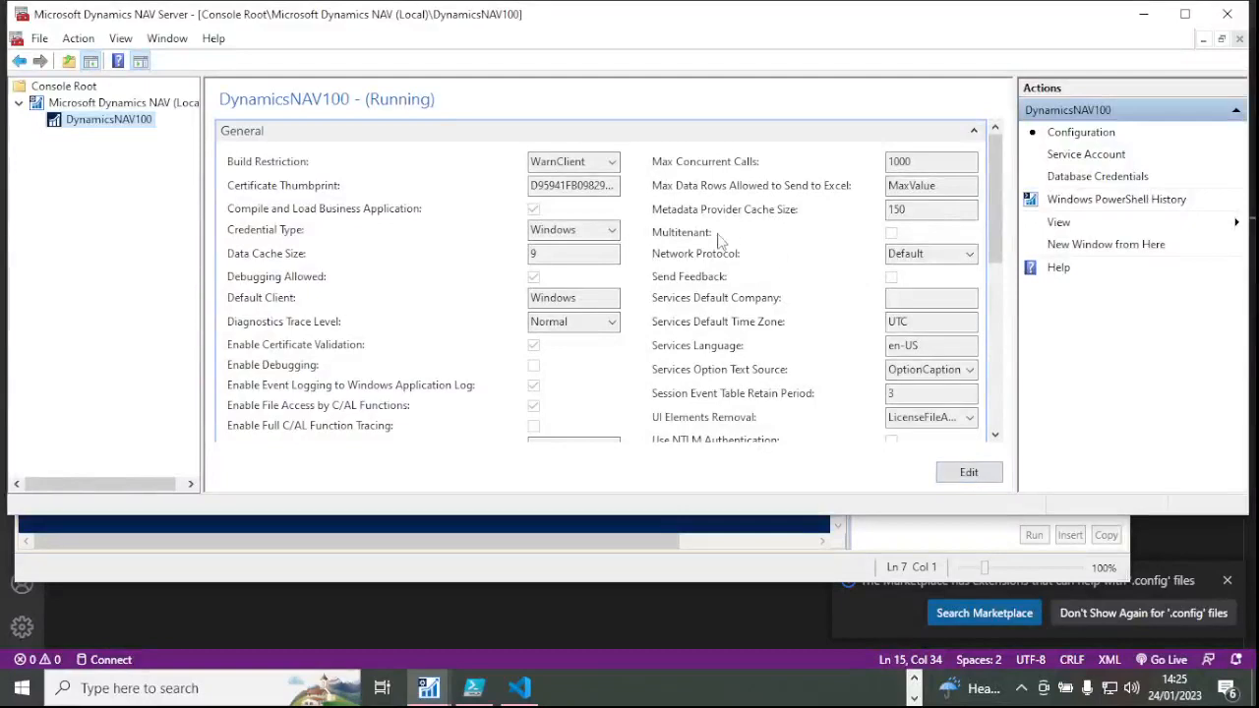
scroll(362, 211, down, 10)
scroll(362, 211, up, 10)
scroll(295, 167, down, 10)
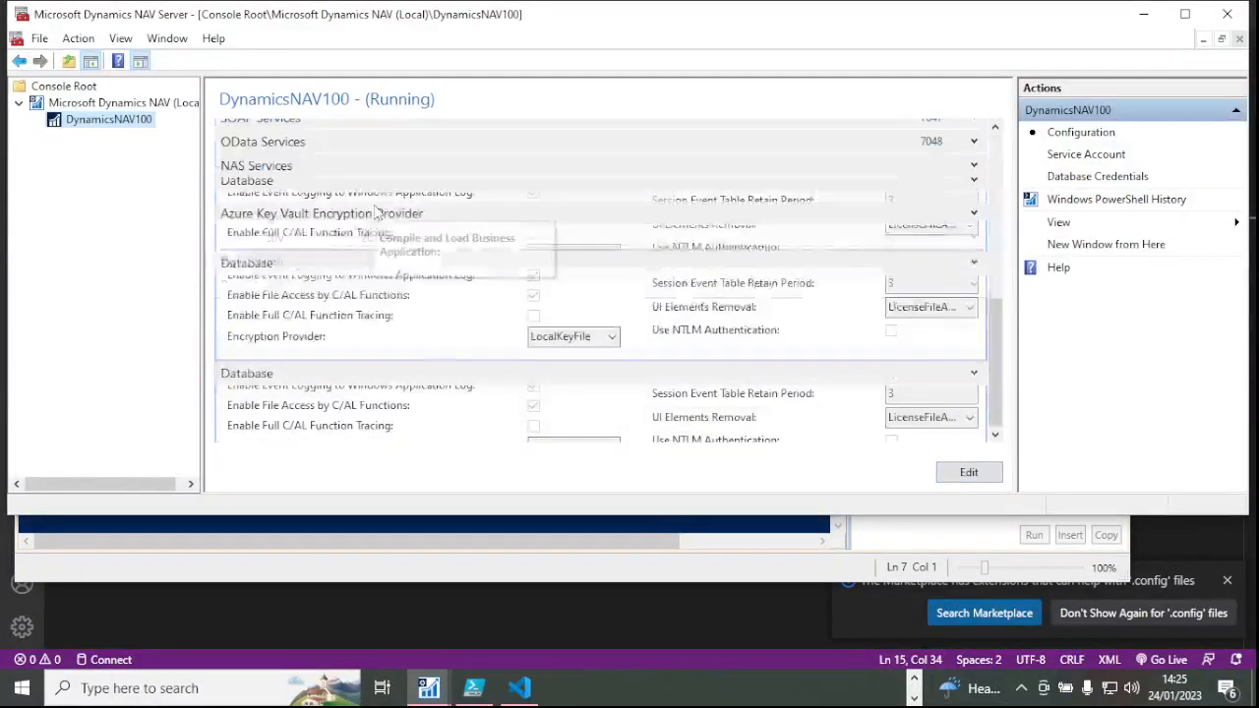
scroll(346, 172, up, 10)
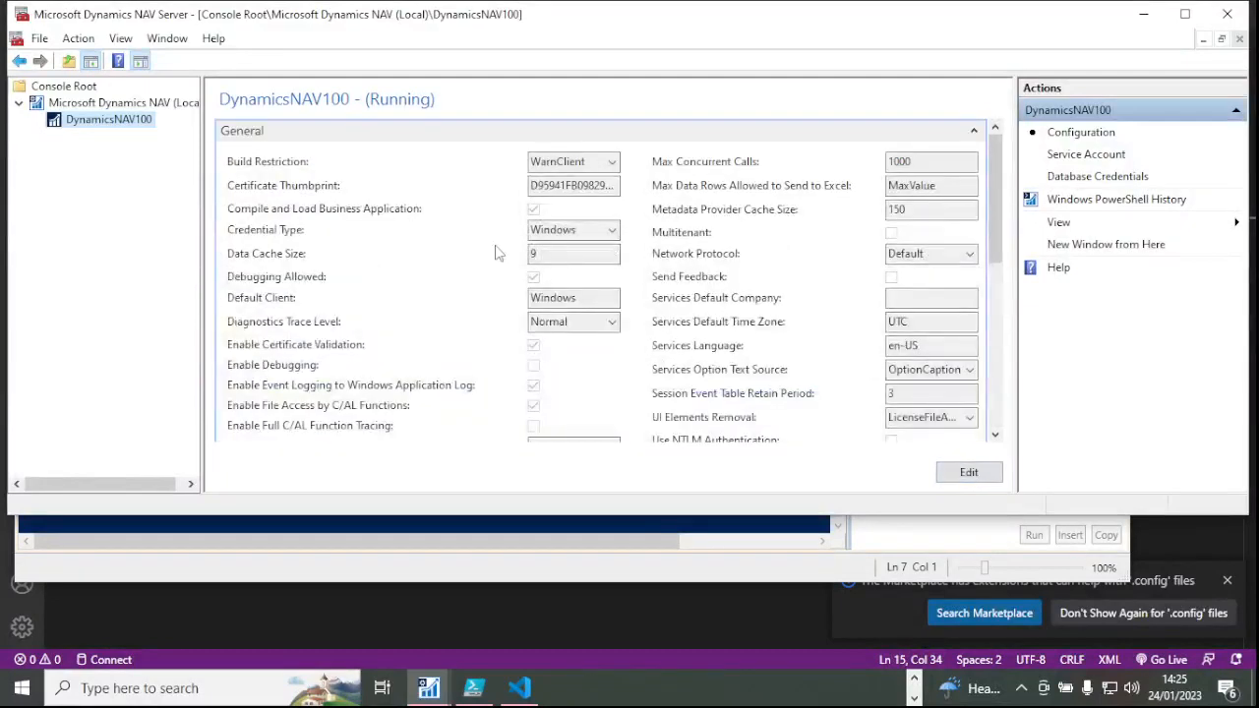
Restart the DynamicsNAV100 server instance from the Actions pane and confirm with OK.
click(112, 109)
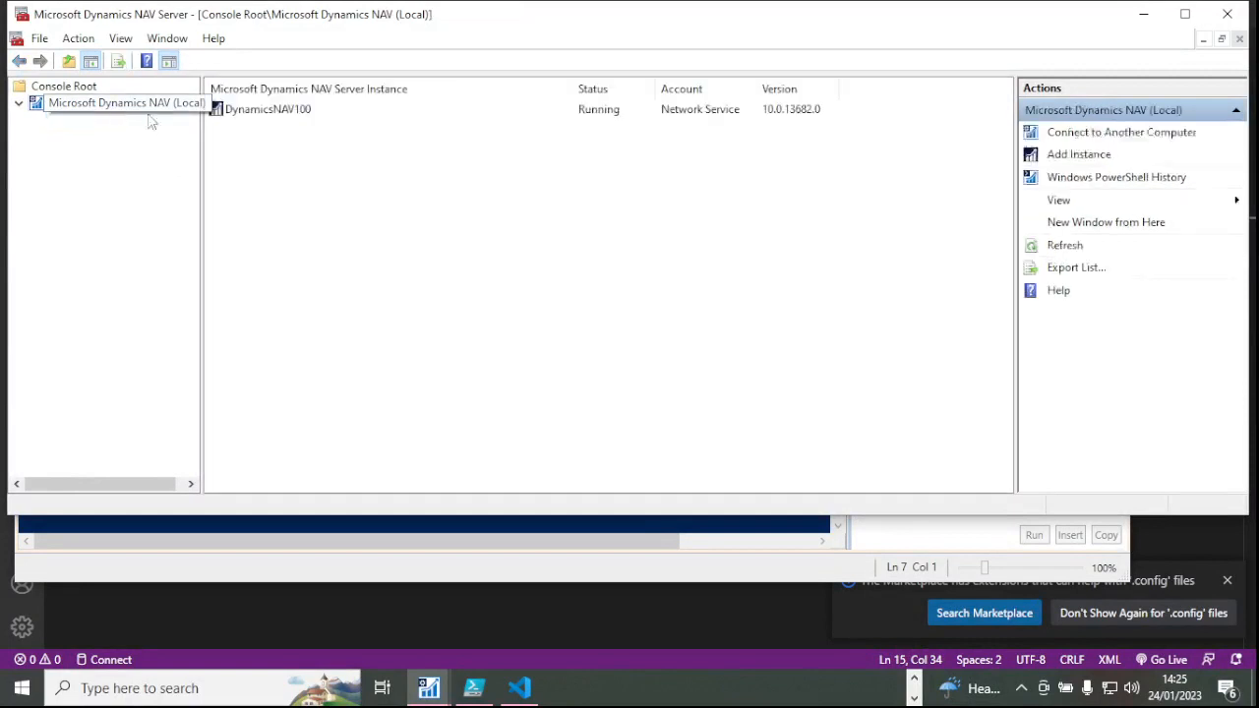
click(342, 112)
click(1067, 364)
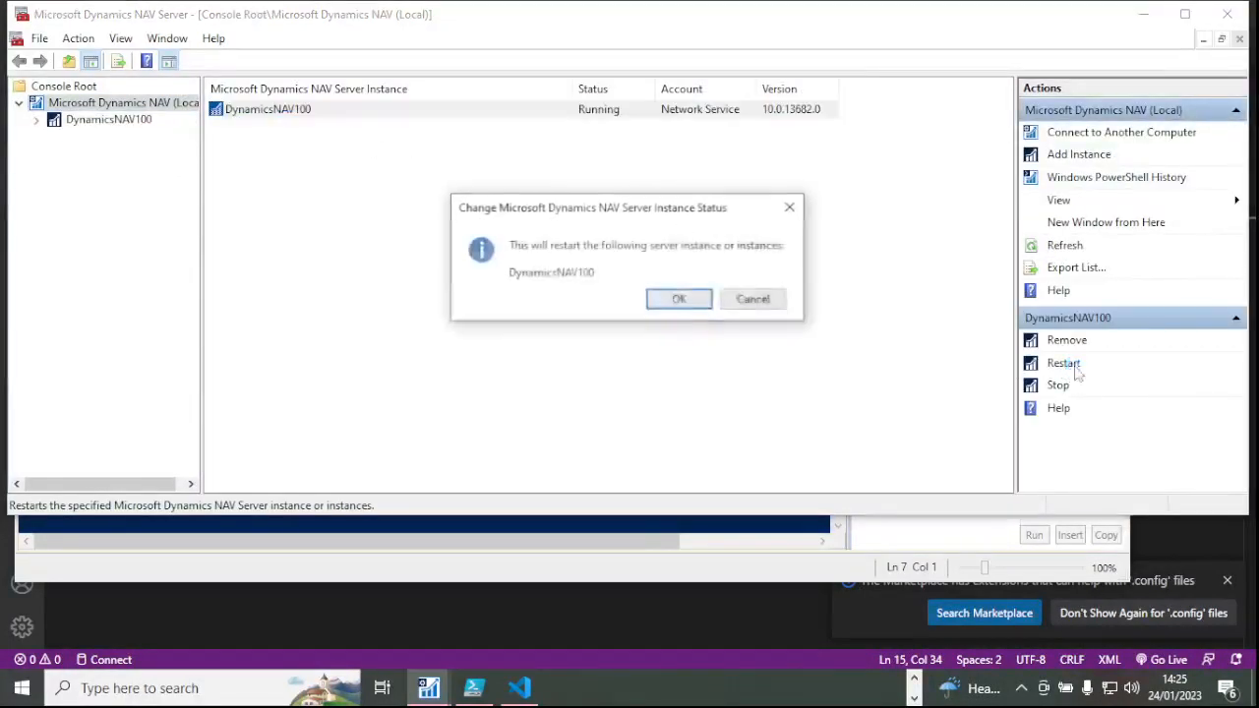
click(679, 296)
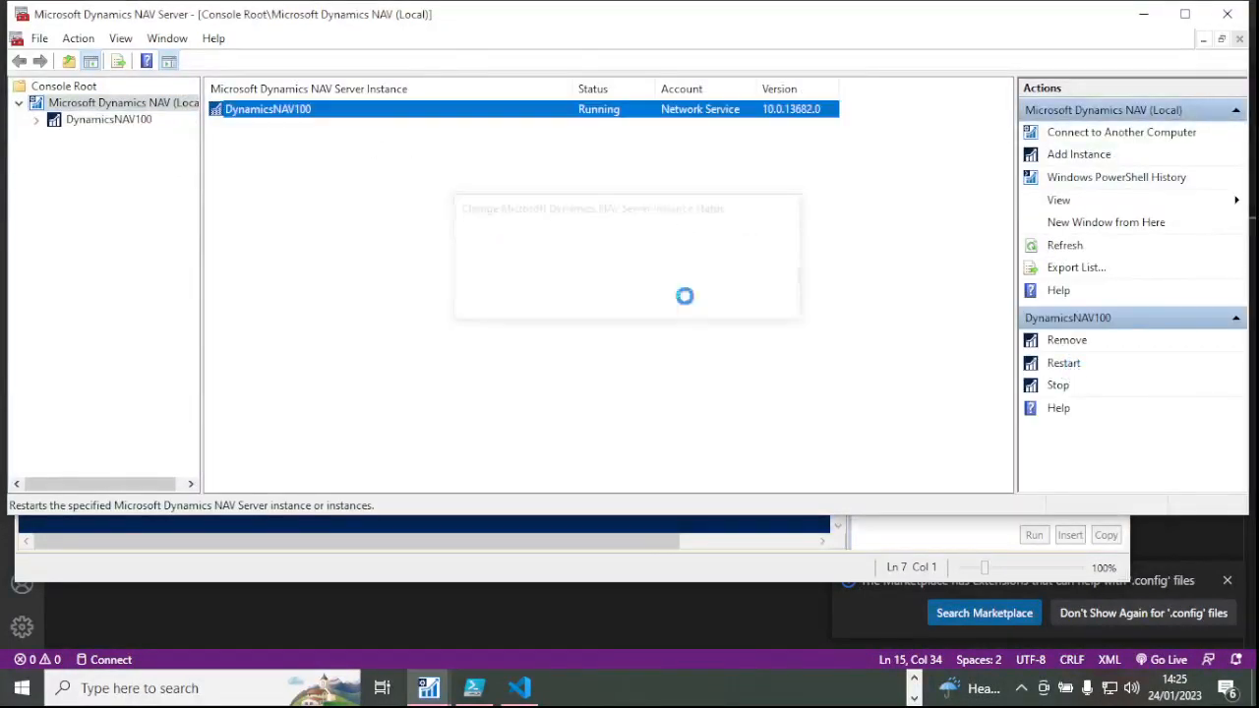
click(914, 697)
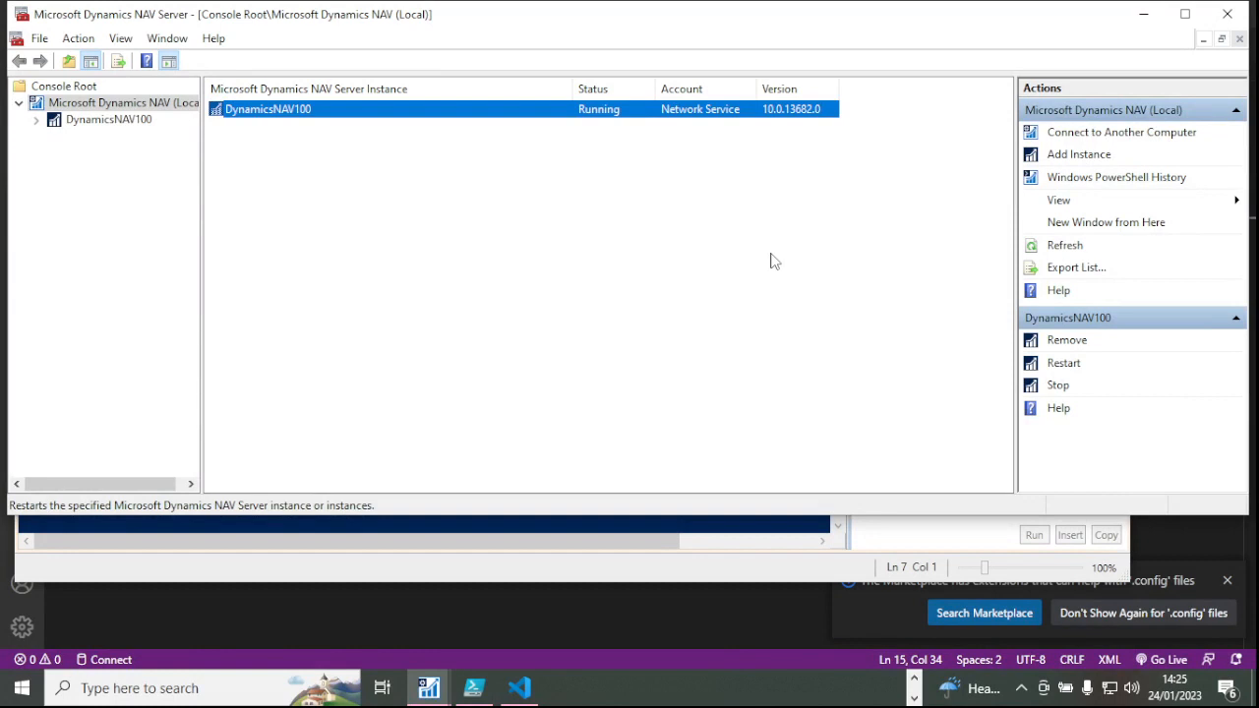
key(super+s)
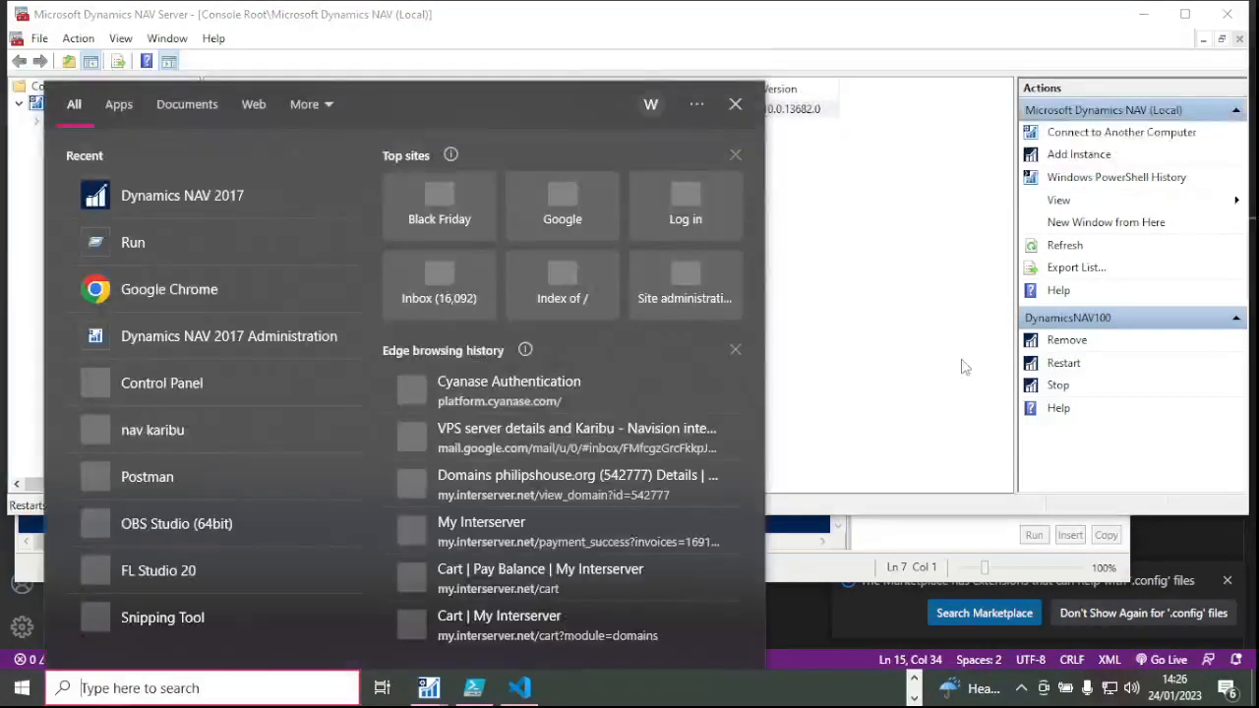
Start the NAV 2017 client and let the CRONUS Sales Order Processor Role Center load.
click(965, 367)
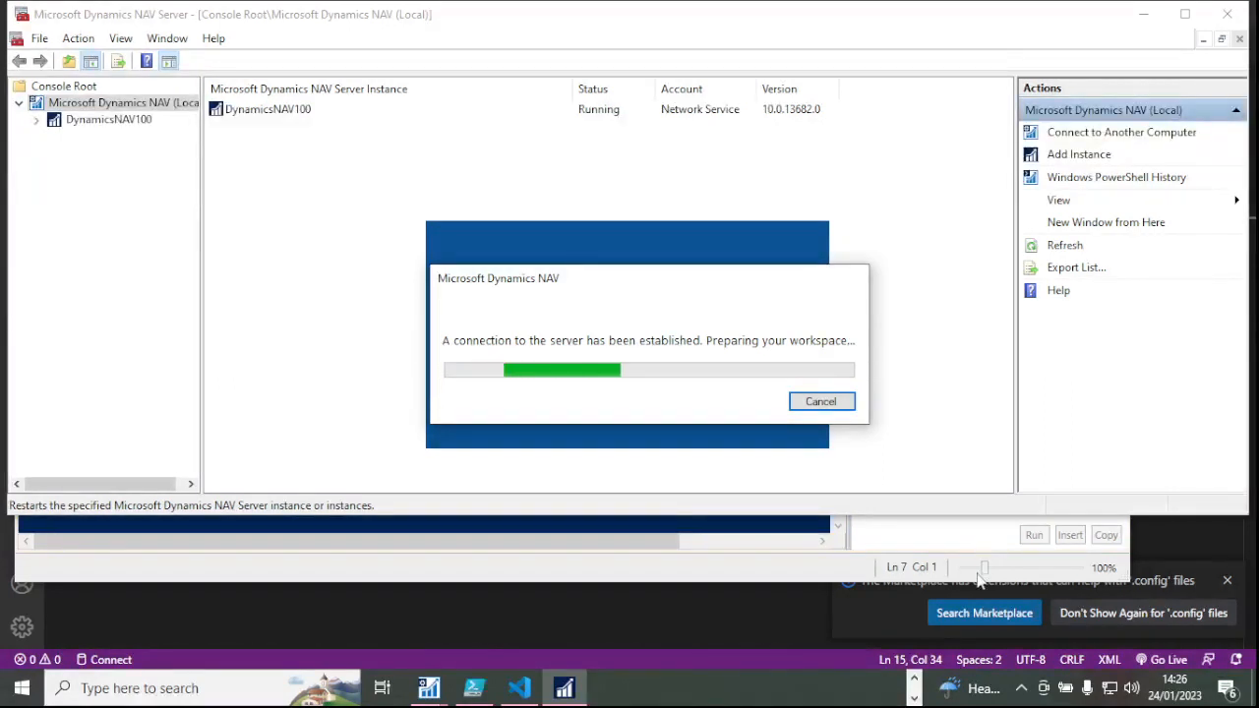
click(914, 679)
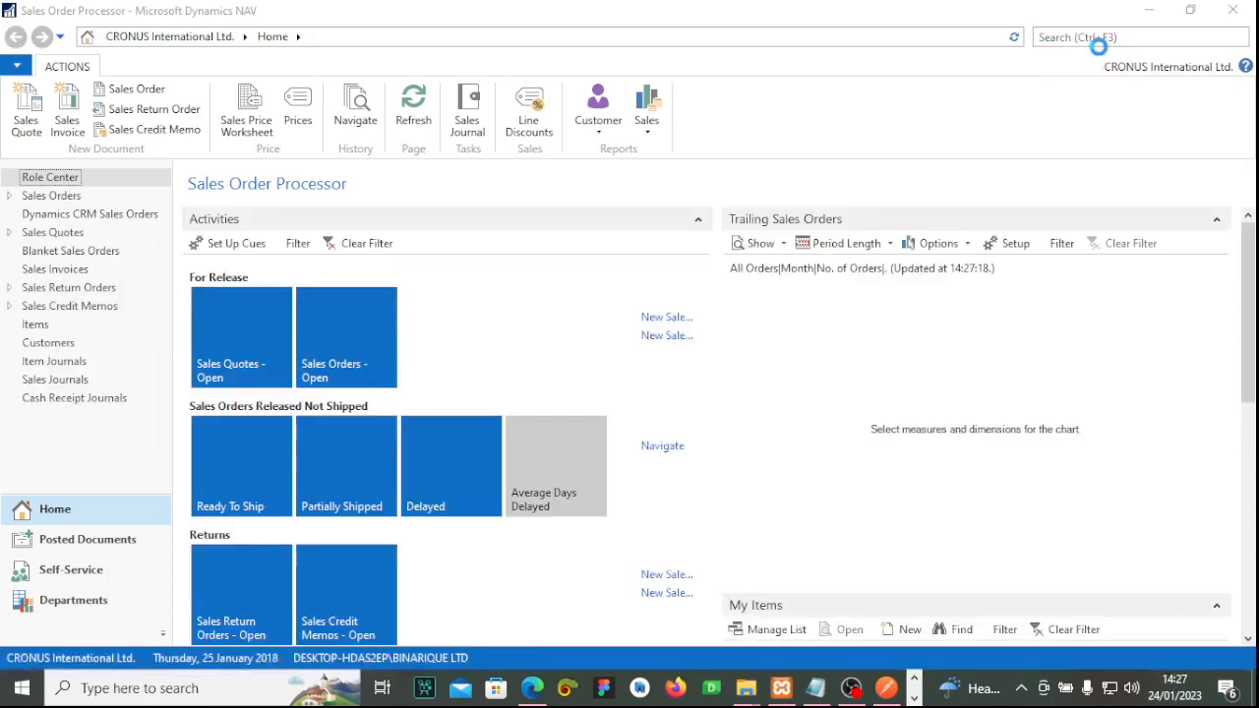
click(1099, 39)
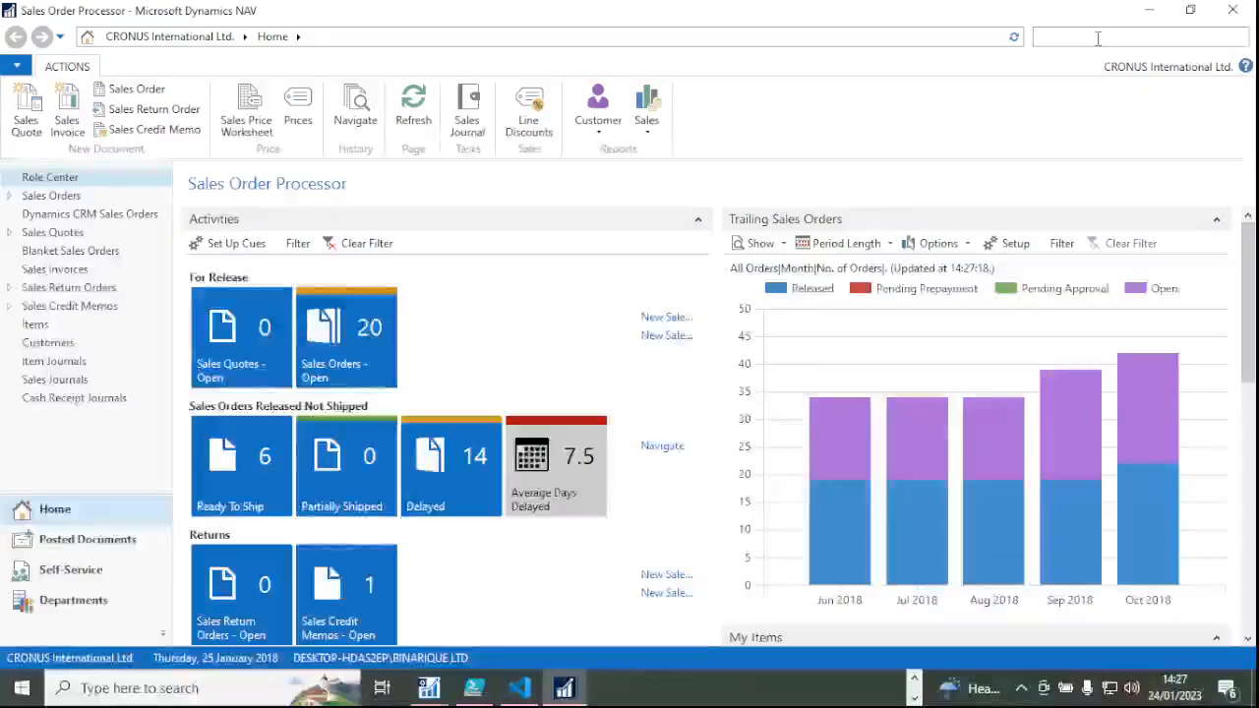
Search 'us' to reach the Users page and open the ADMIN user's card.
text(user)
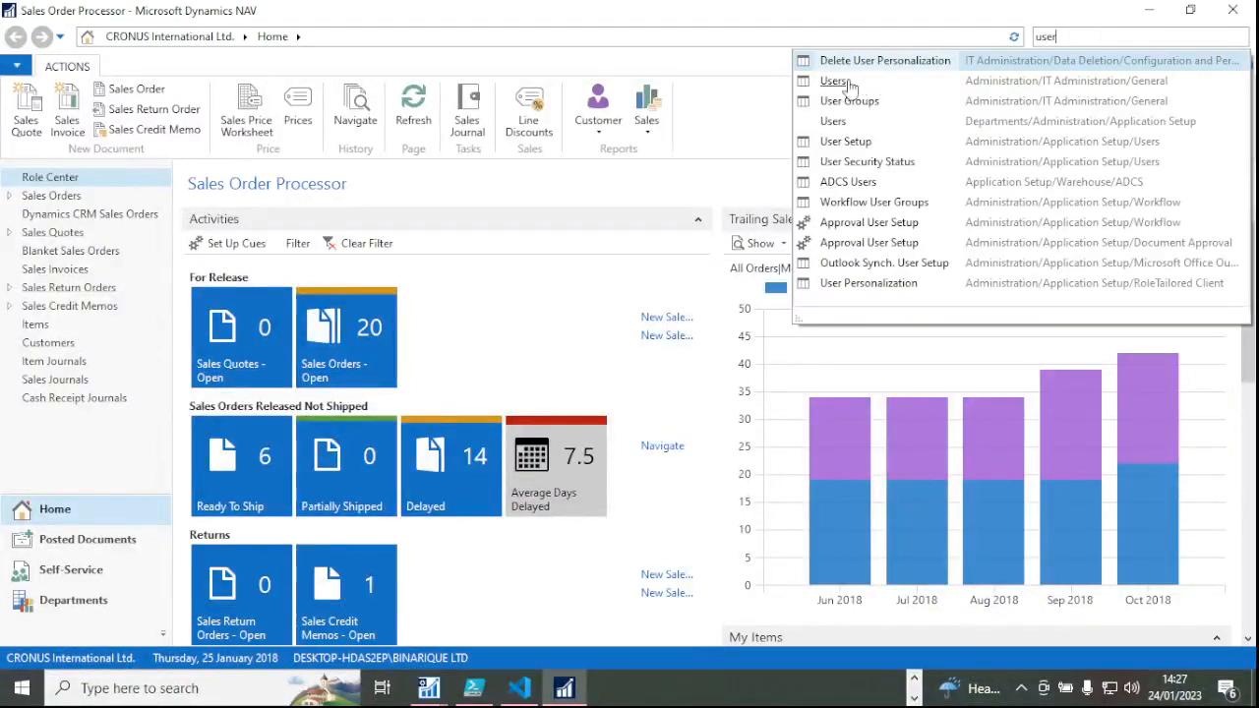
click(846, 83)
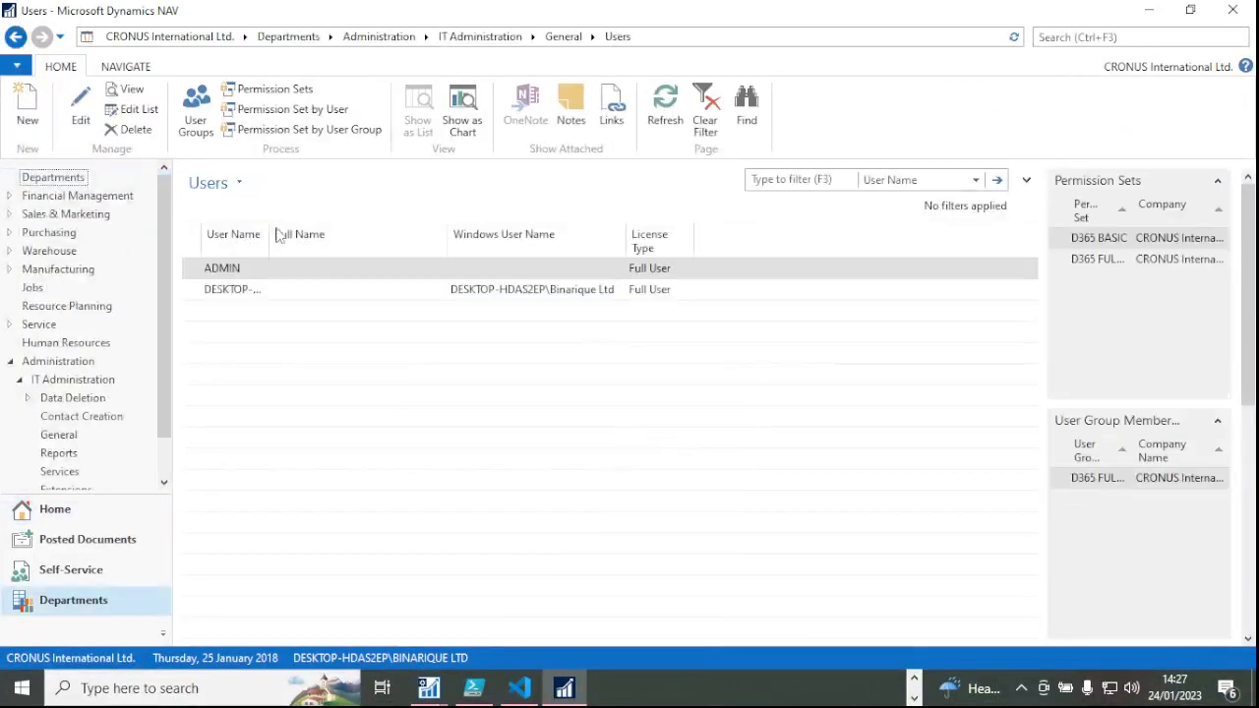
click(249, 275)
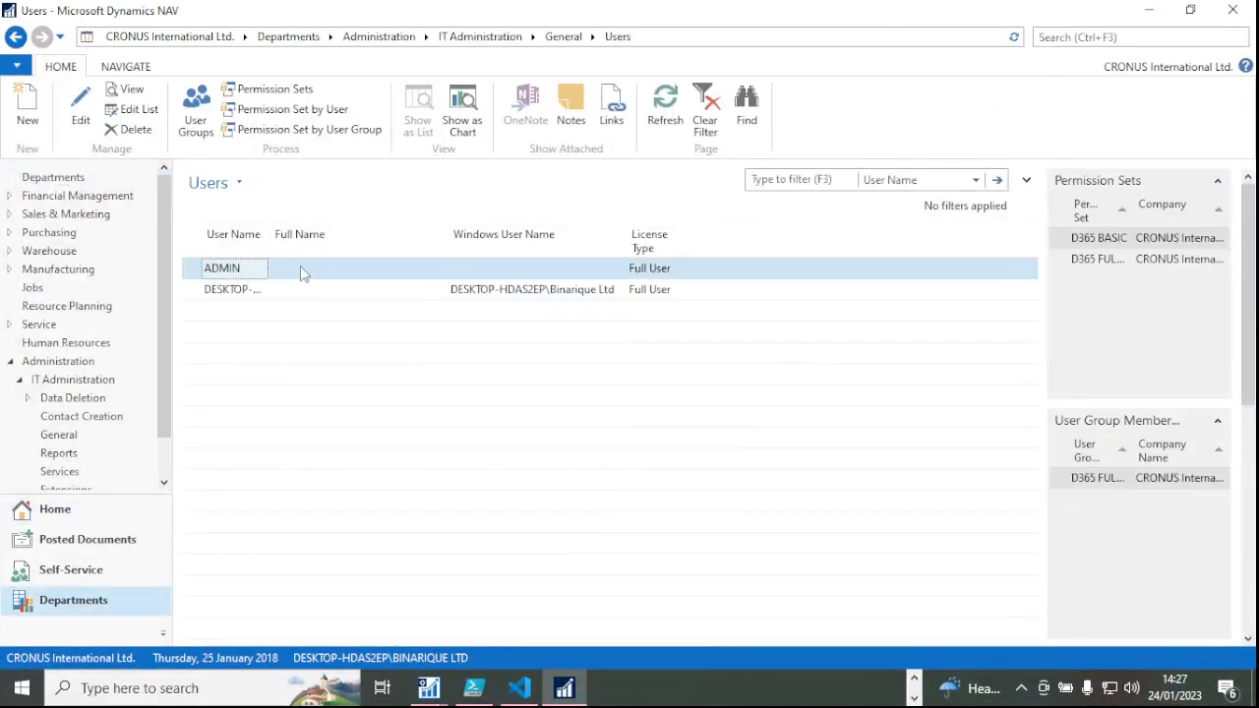
double_click(341, 268)
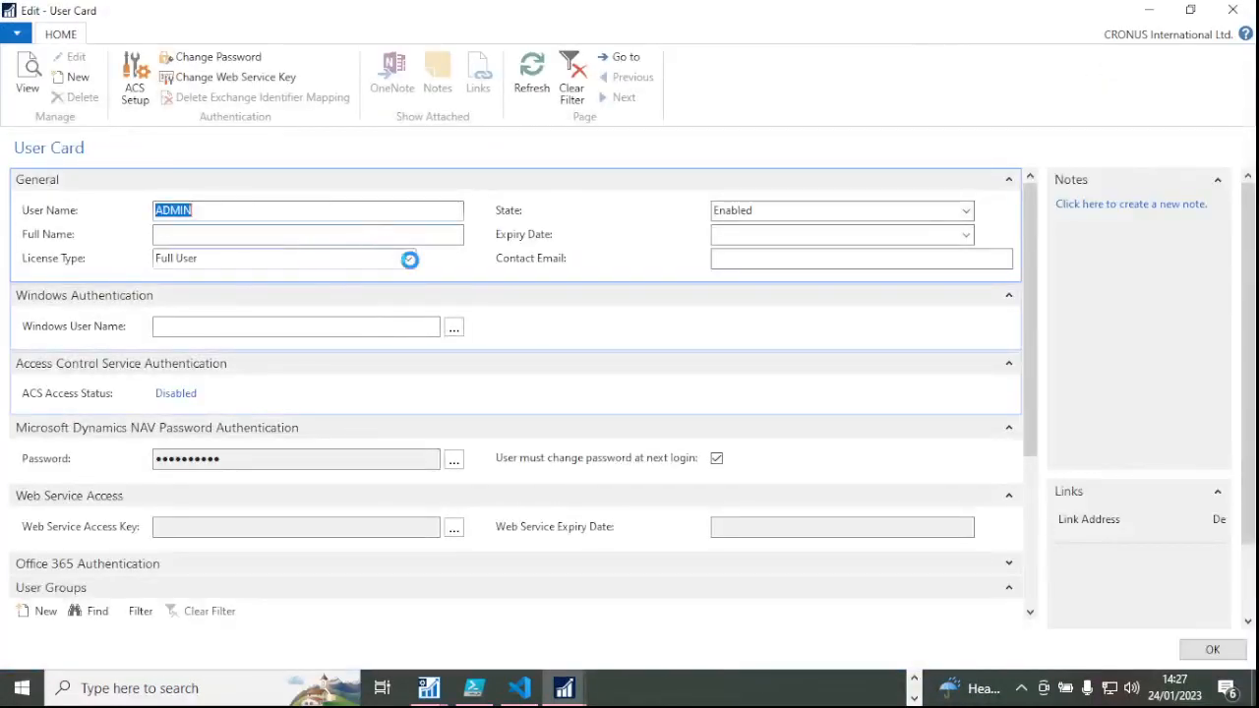
Keep License Type as Full User and uncheck 'User must change password at next login'.
click(408, 259)
click(409, 259)
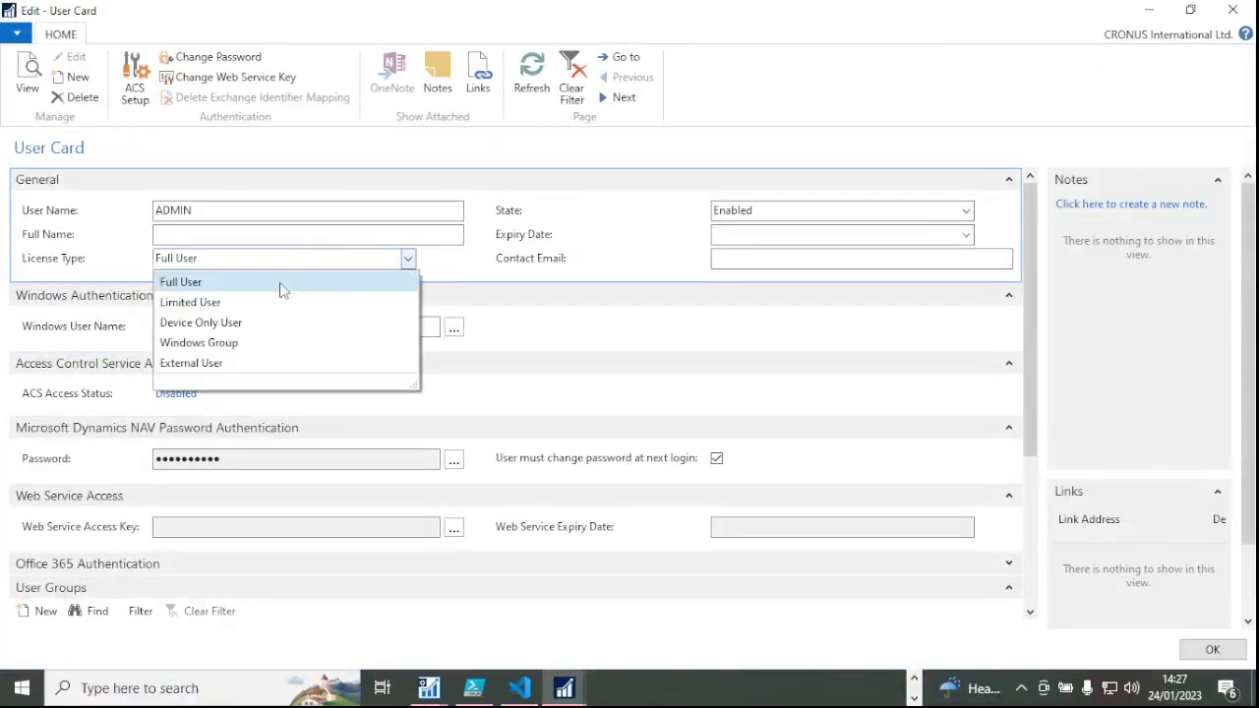
click(208, 285)
scroll(298, 427, down, 3)
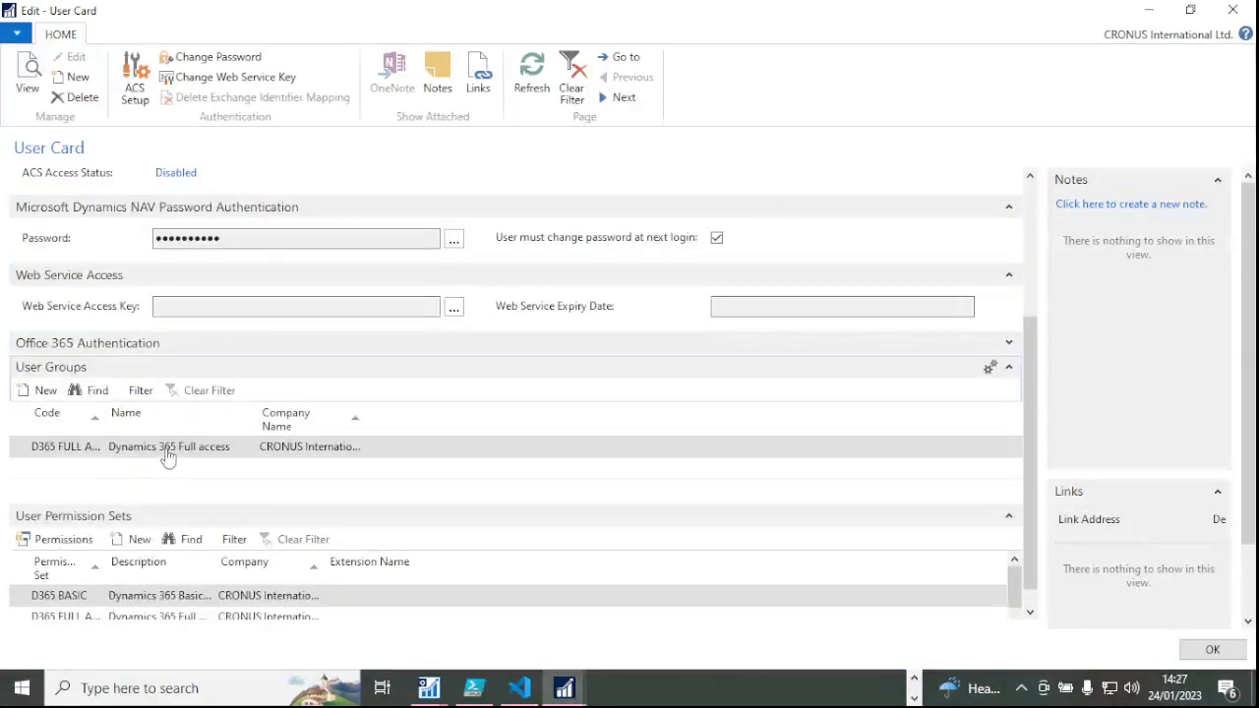
scroll(326, 326, up, 3)
scroll(700, 361, down, 3)
scroll(700, 361, up, 3)
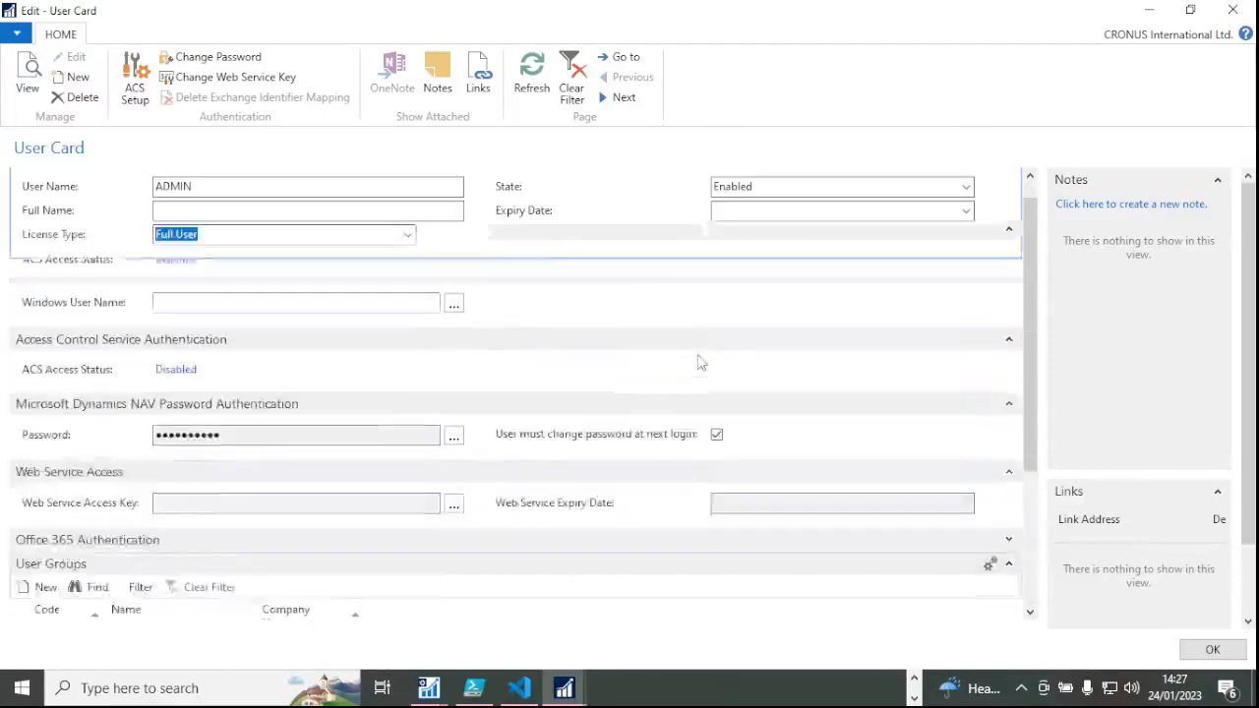
click(716, 434)
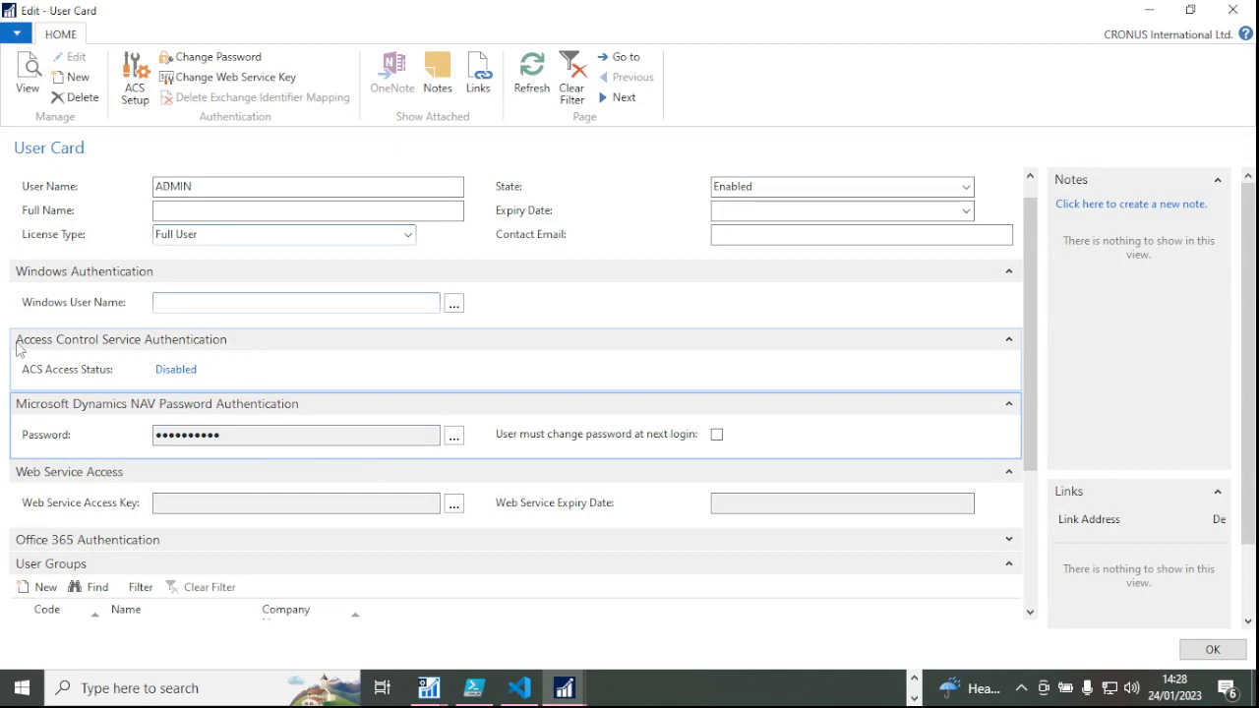
Open the Permission Set Lookup from ADMIN's D365 BASIC permission set row.
scroll(203, 506, down, 2)
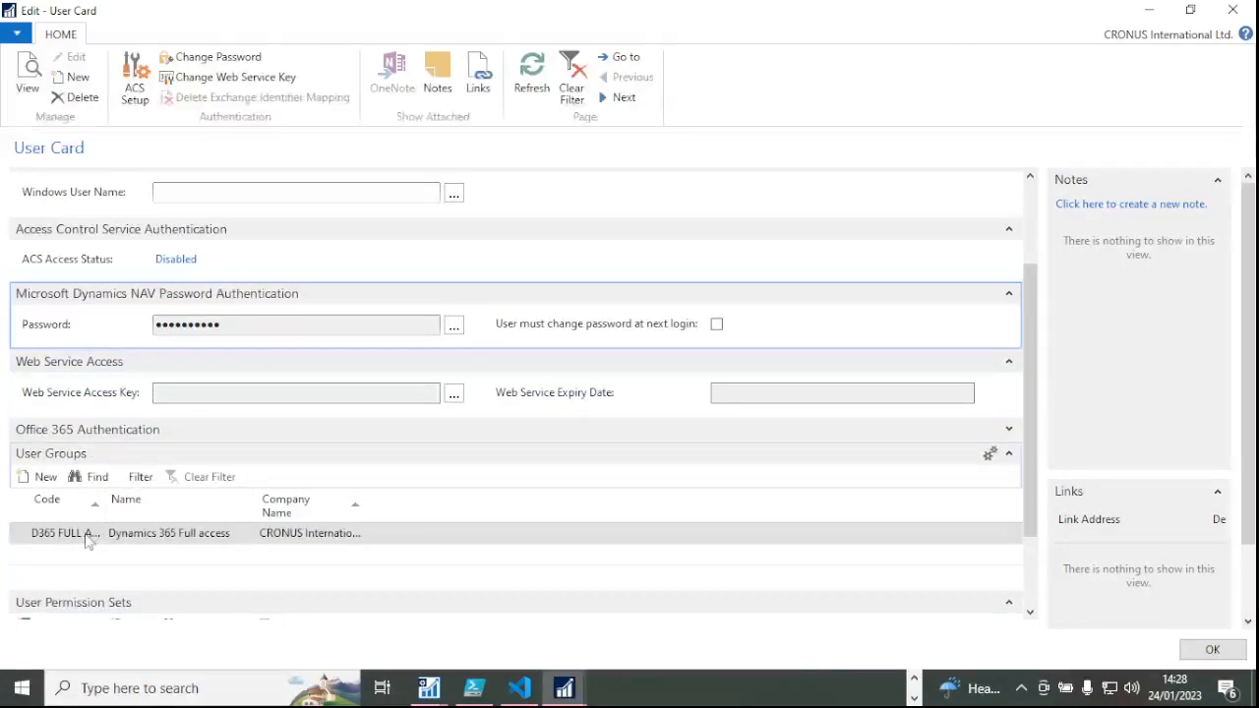
click(89, 533)
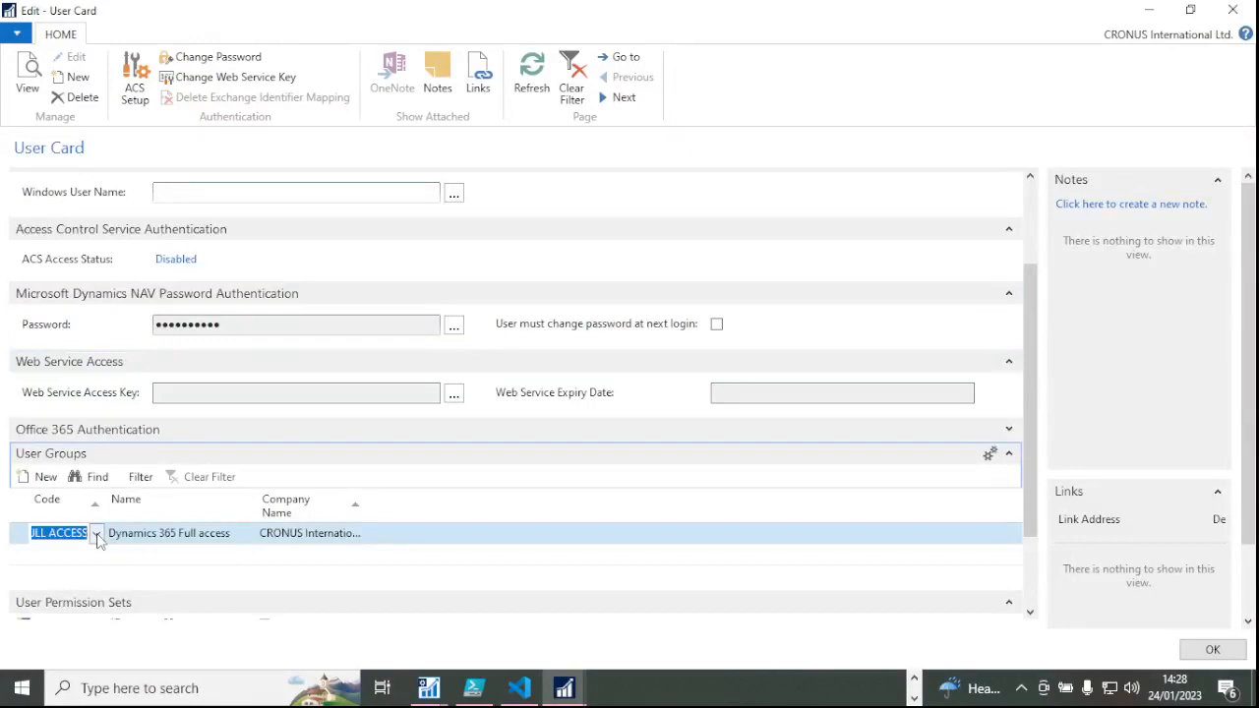
click(96, 533)
click(167, 584)
scroll(1029, 597, down, 2)
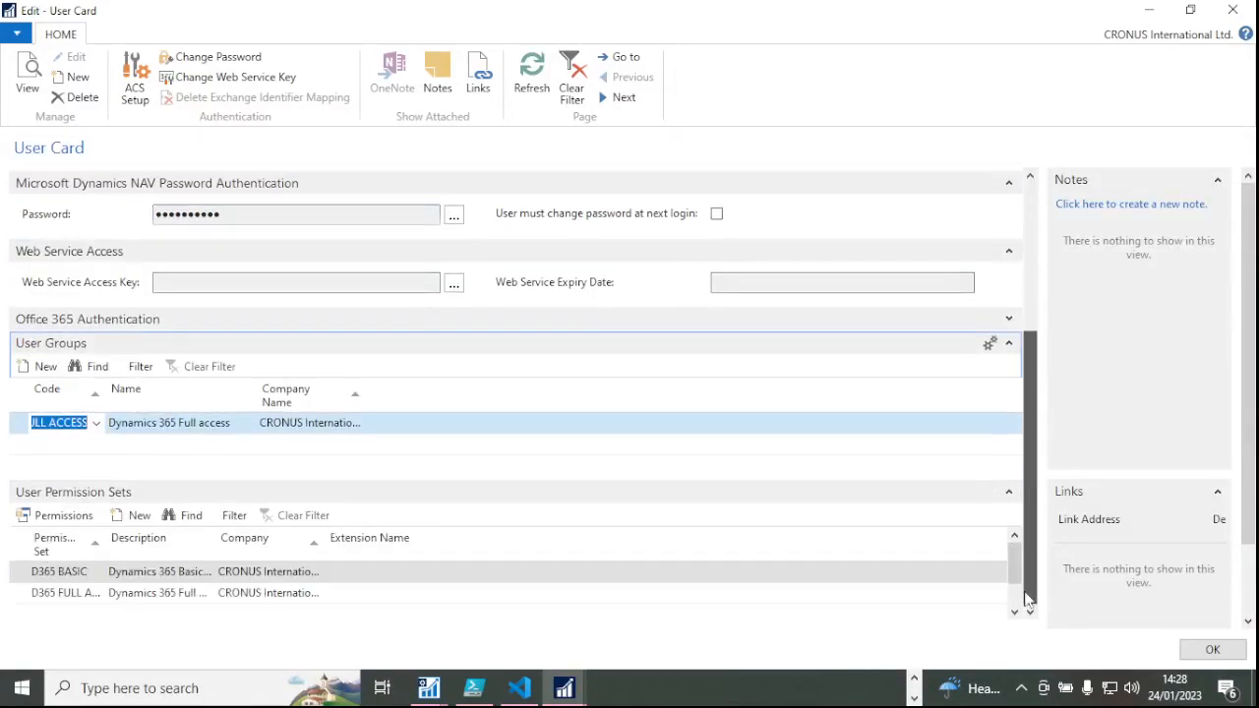
click(96, 578)
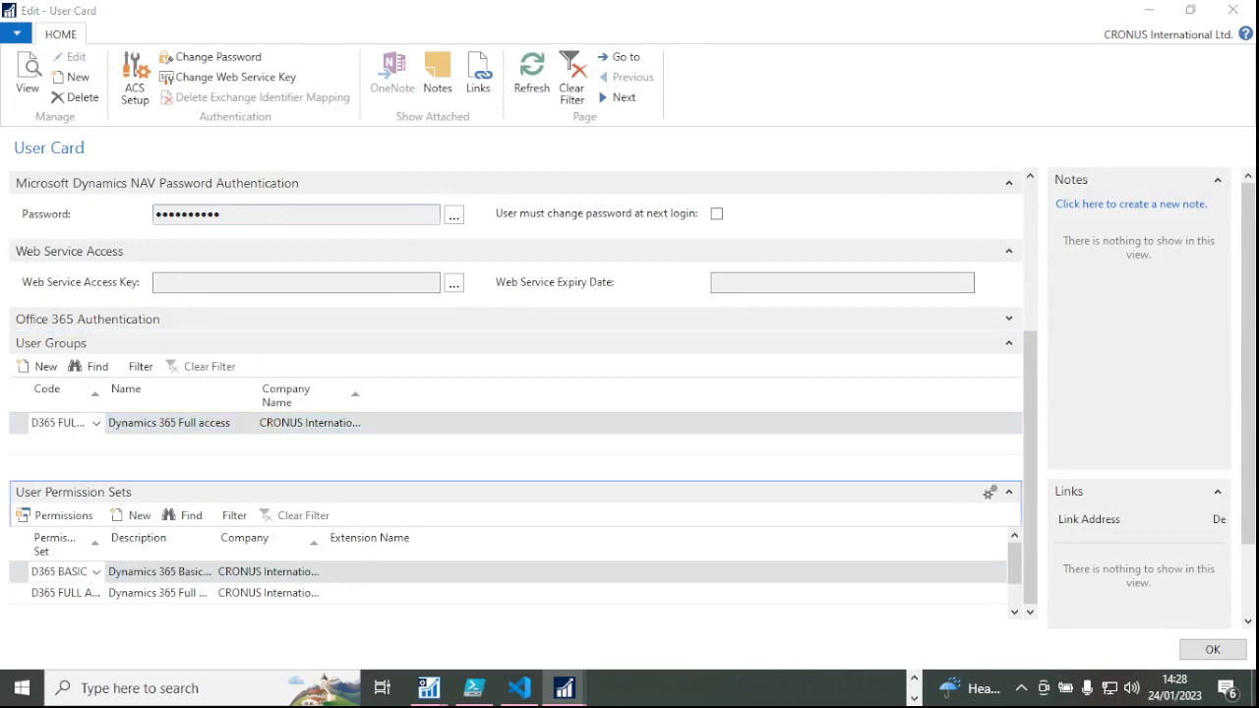
drag(870, 518, 383, 2)
scroll(203, 497, down, 4)
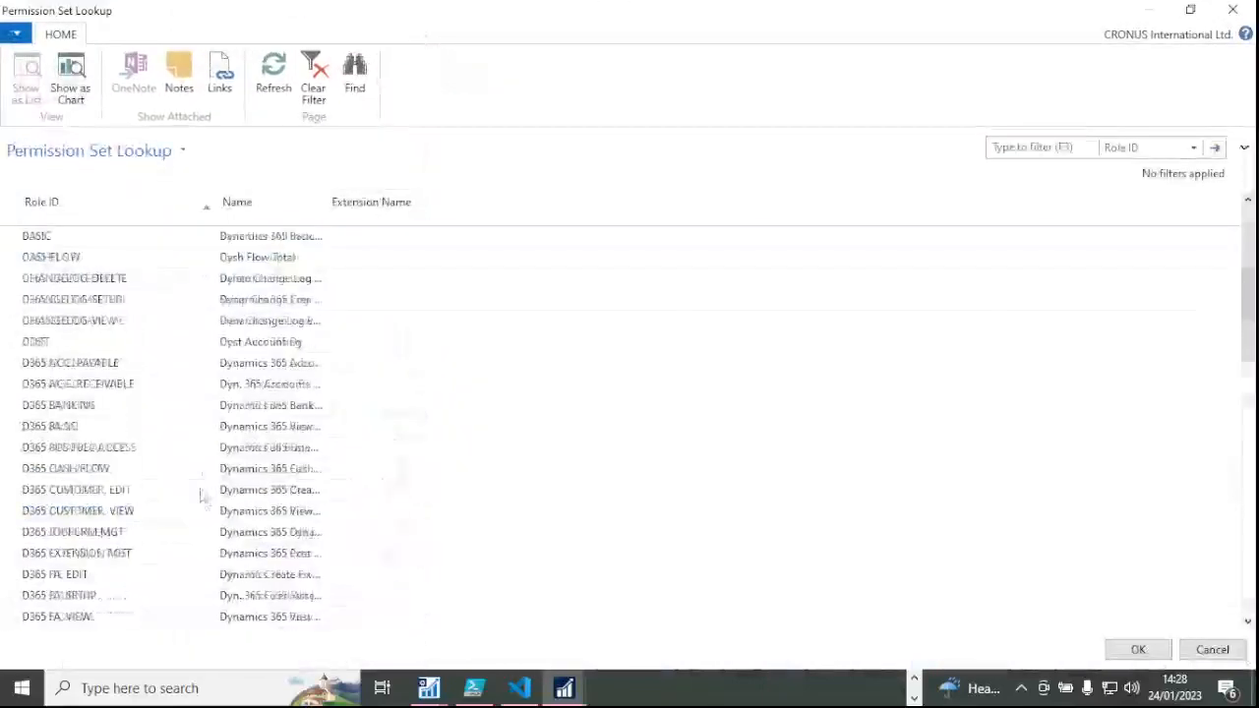
Pick D365 FULL ACCESS in the Permission Set Lookup and accept the rename.
scroll(204, 506, down, 10)
scroll(469, 284, up, 5)
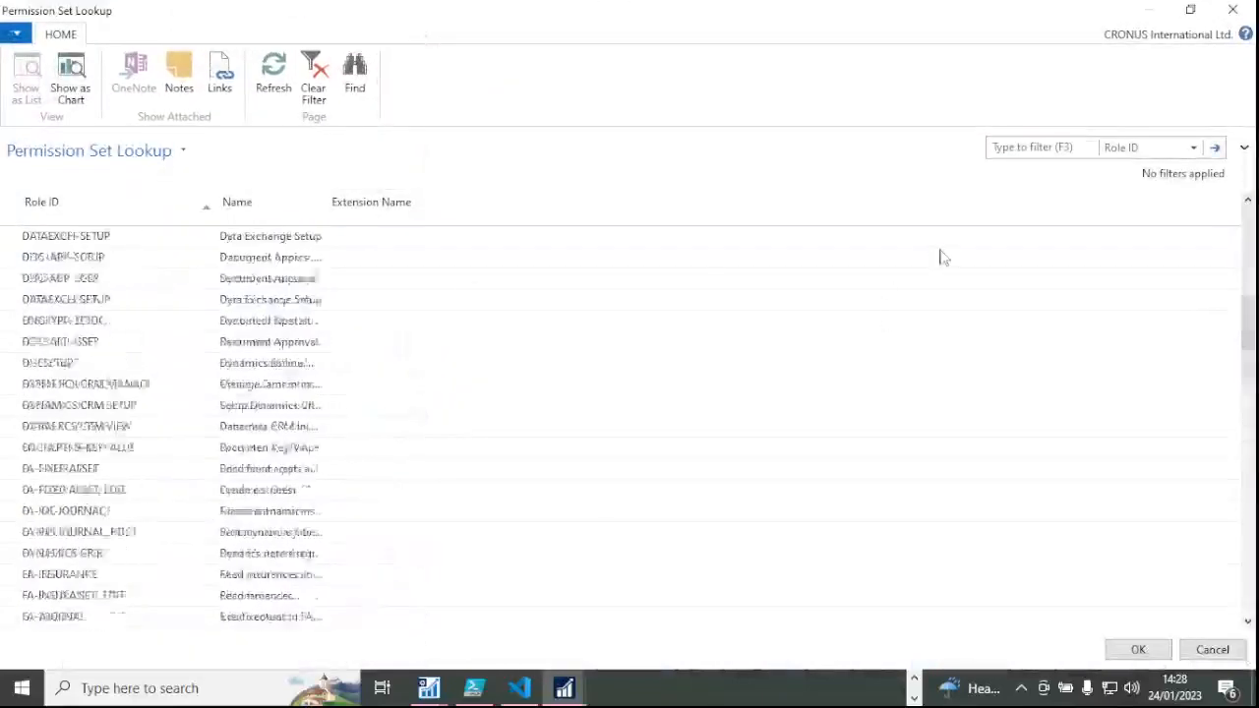
click(1041, 143)
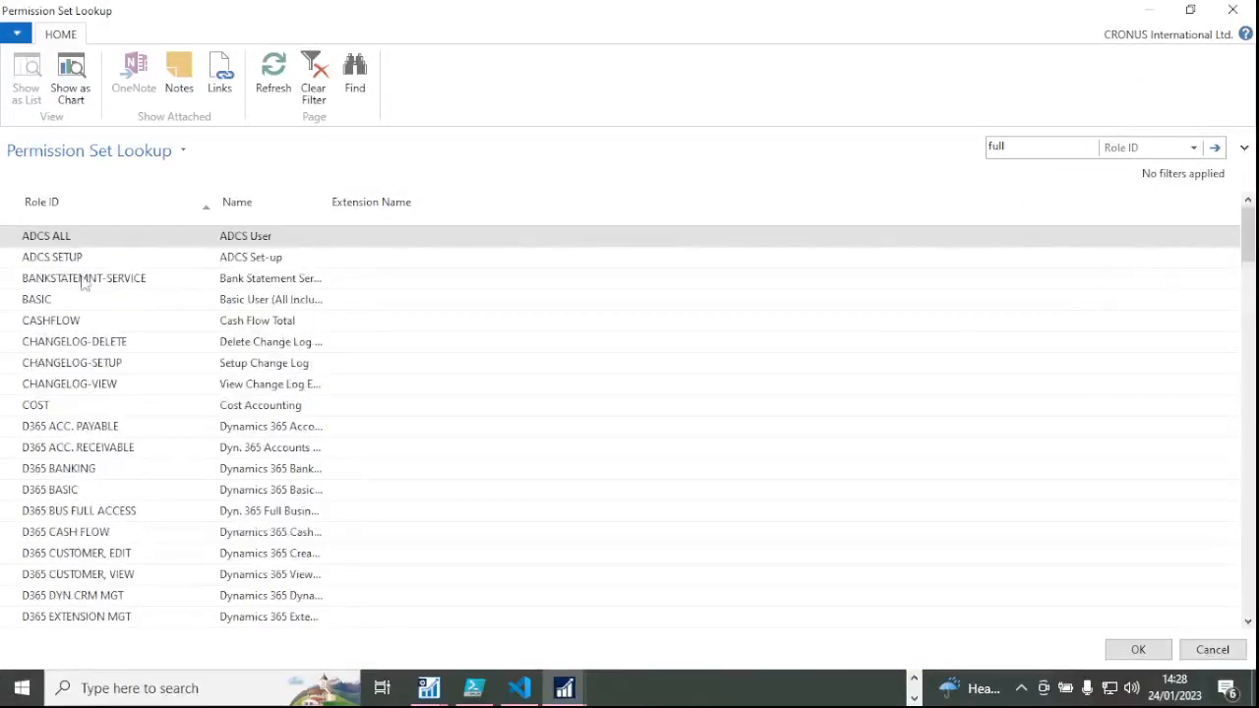
scroll(126, 483, down, 10)
scroll(126, 478, up, 5)
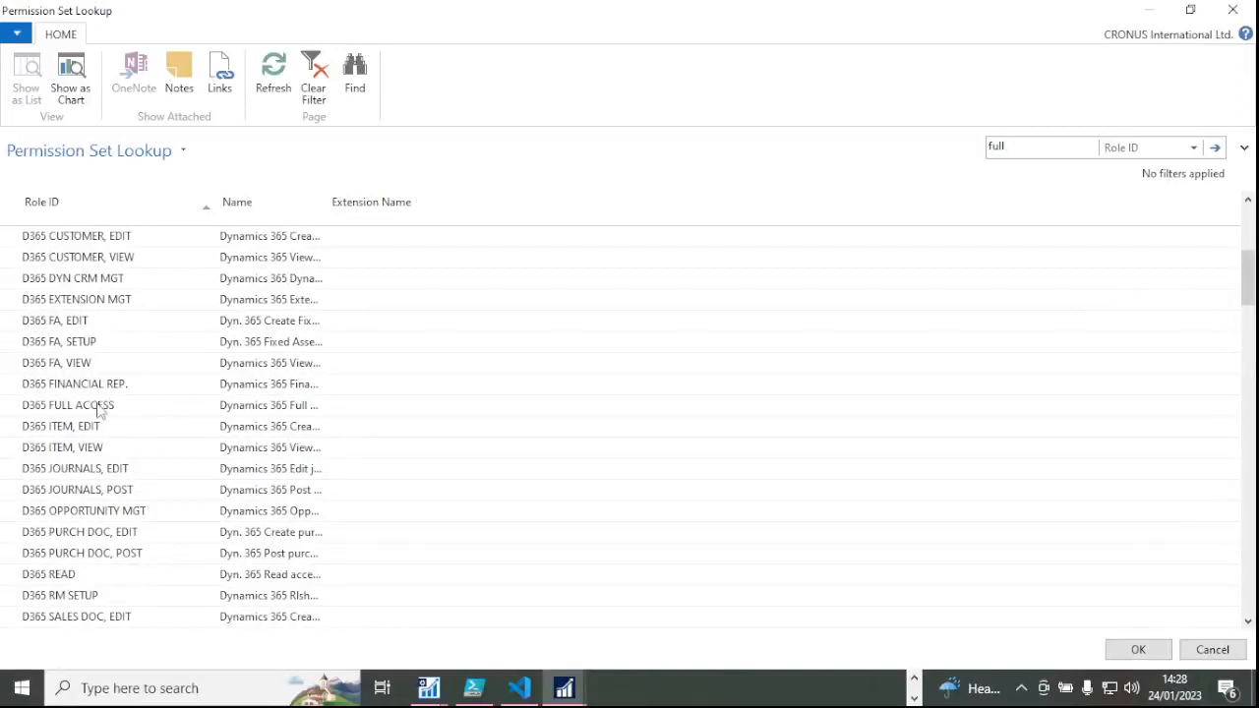
click(98, 405)
click(1136, 652)
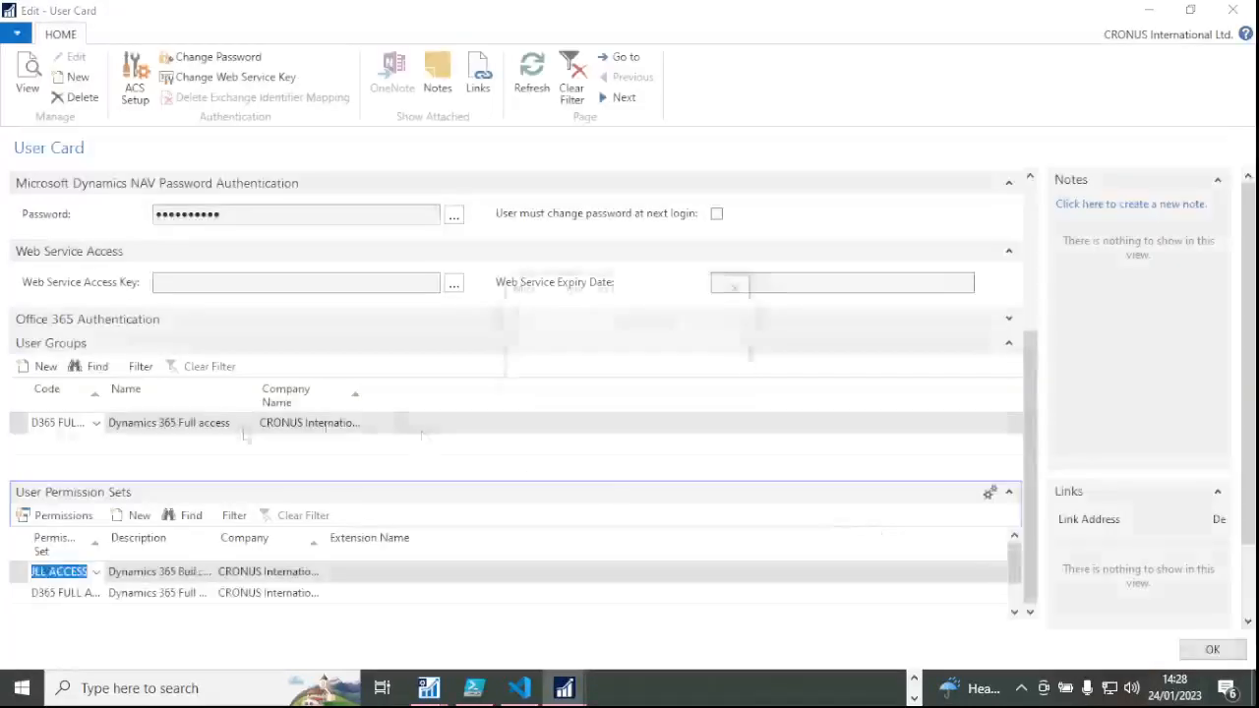
click(635, 366)
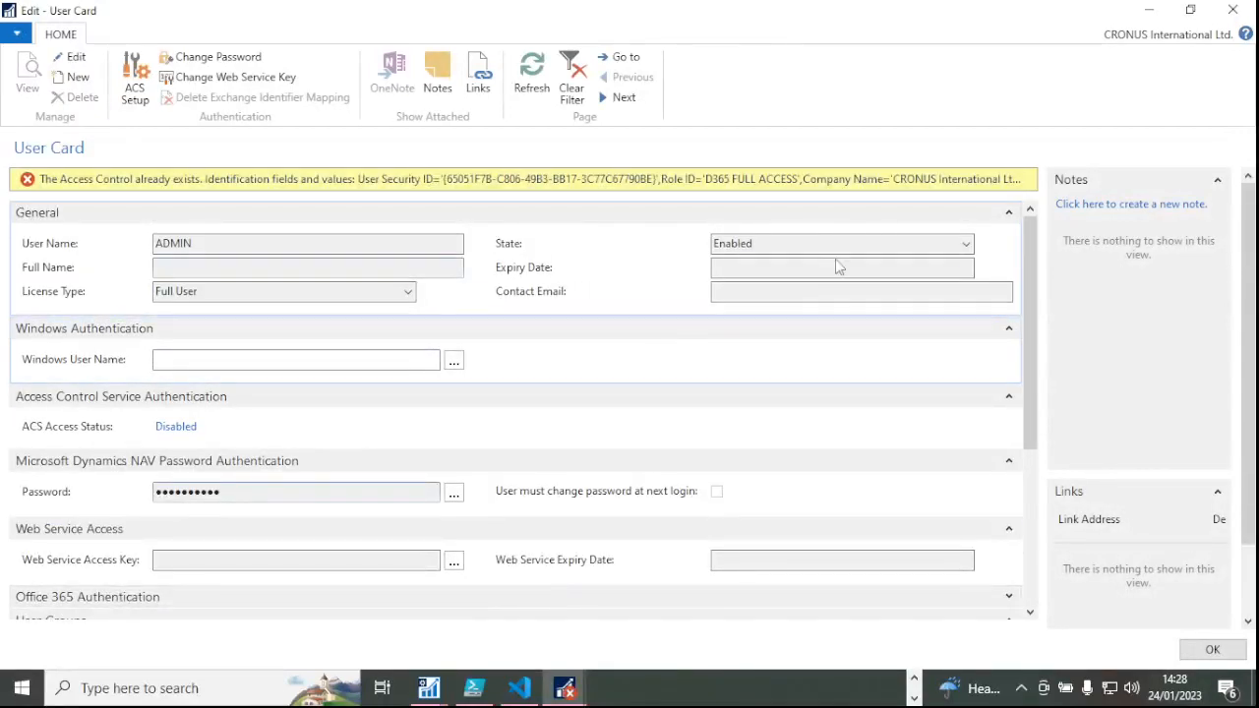
Choose the BASIC permission set, save the user card and confirm the rename.
scroll(835, 262, down, 5)
click(96, 573)
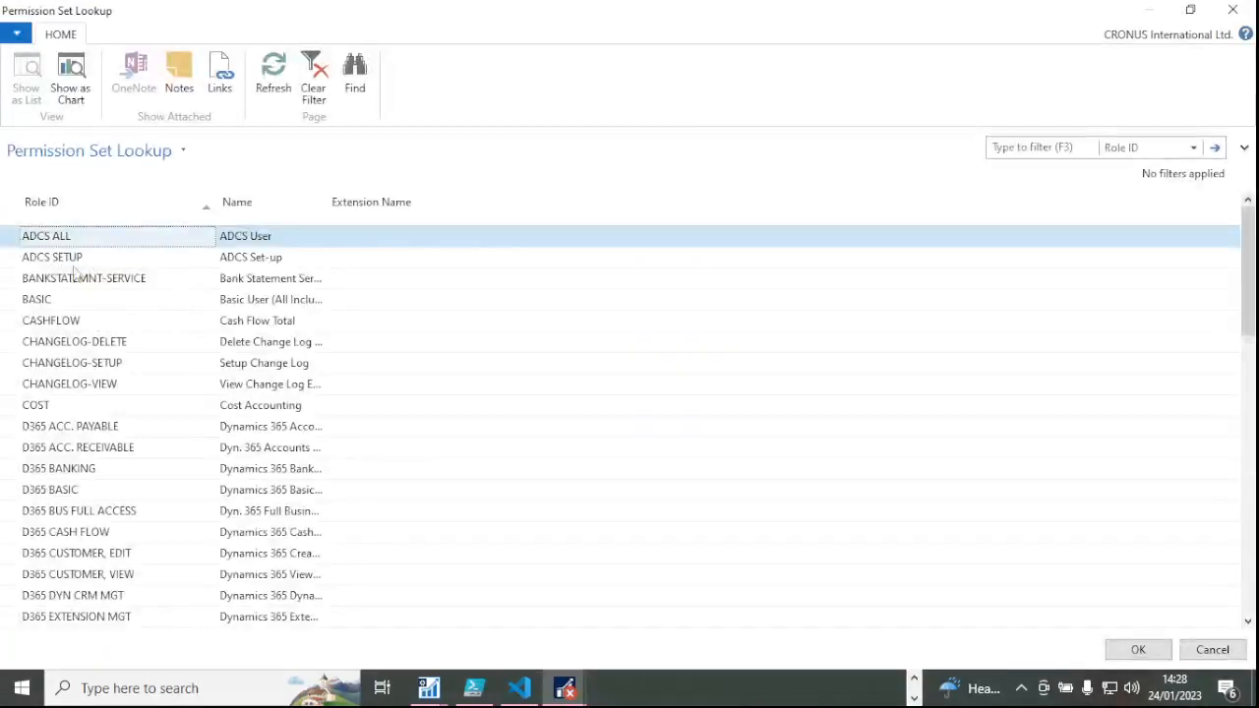
click(75, 276)
double_click(51, 300)
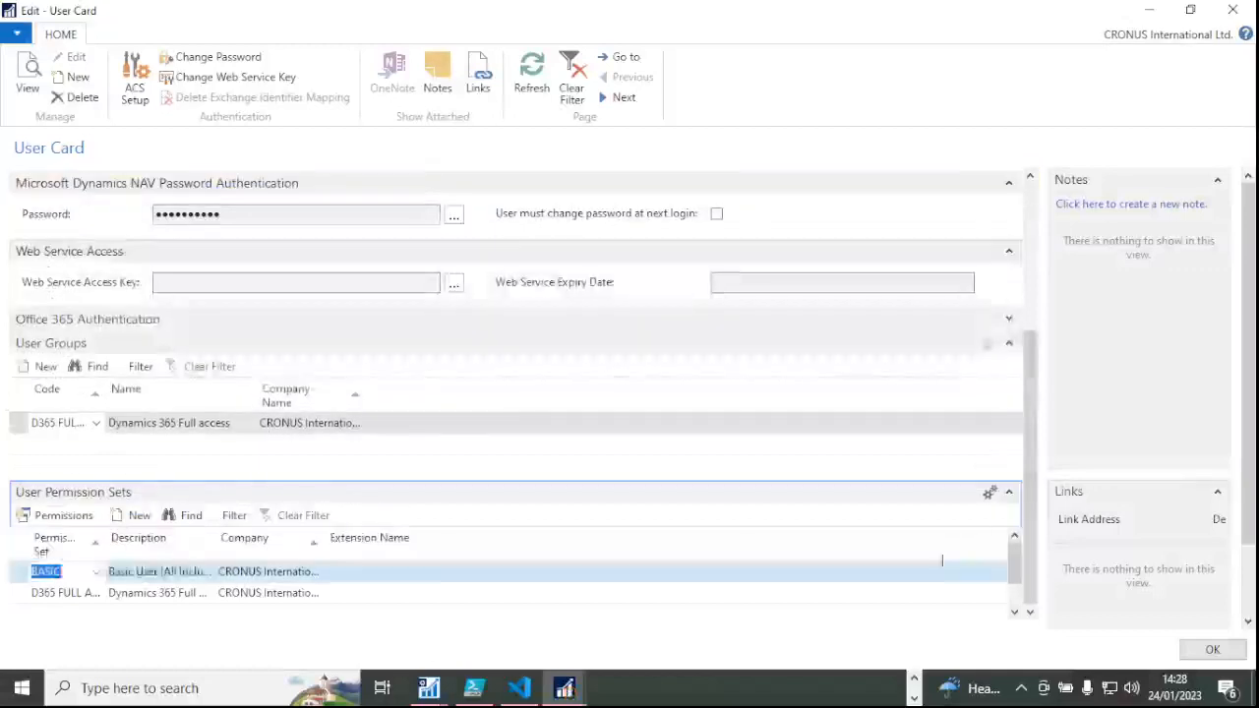
click(1212, 652)
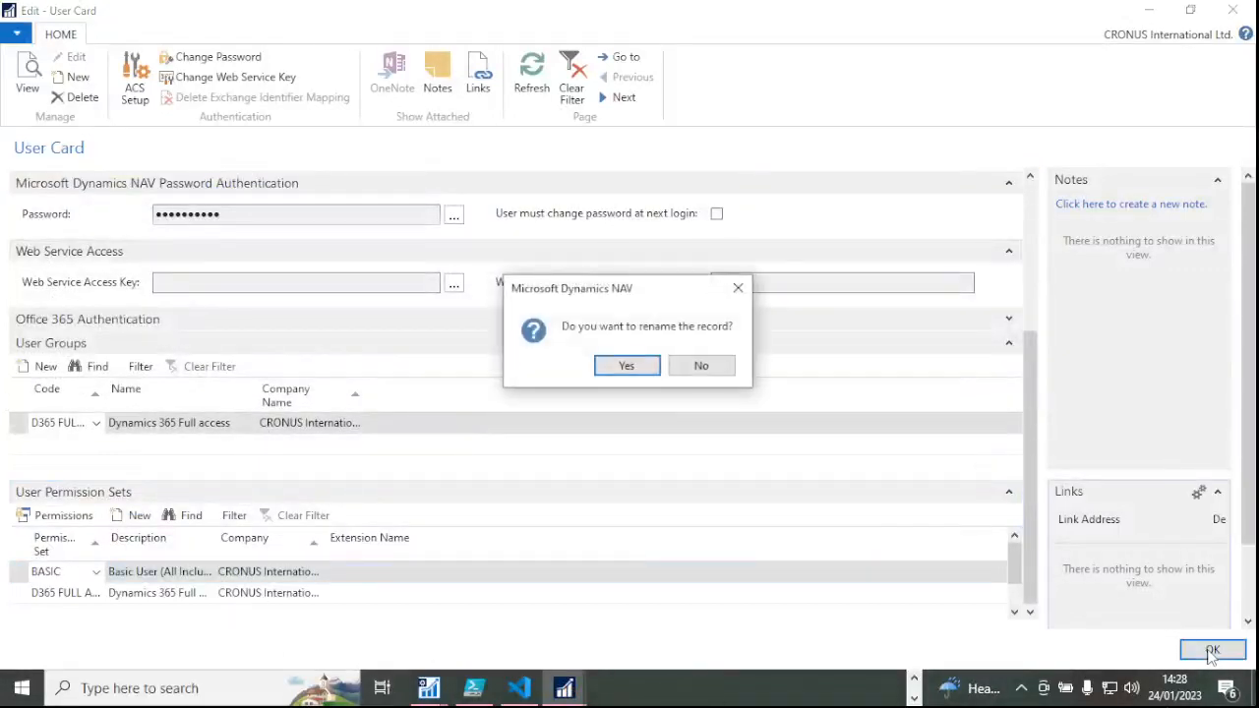
click(627, 366)
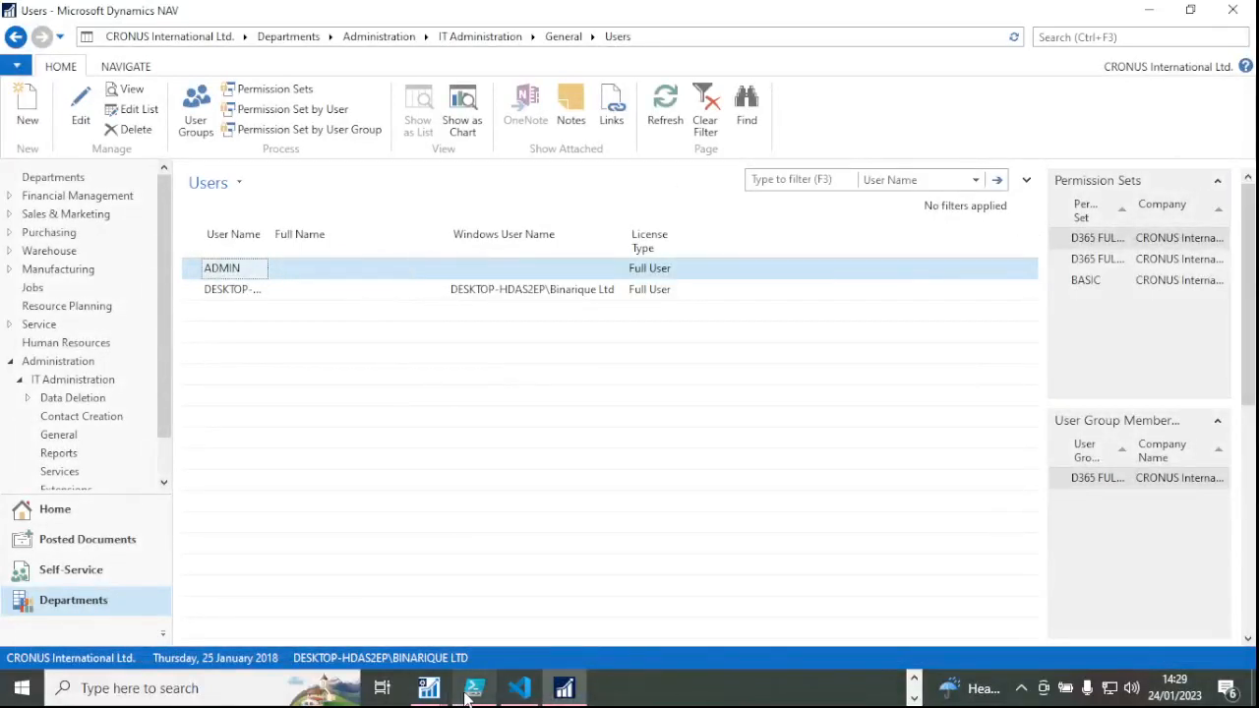
Return to the NAV client's Users list.
click(913, 681)
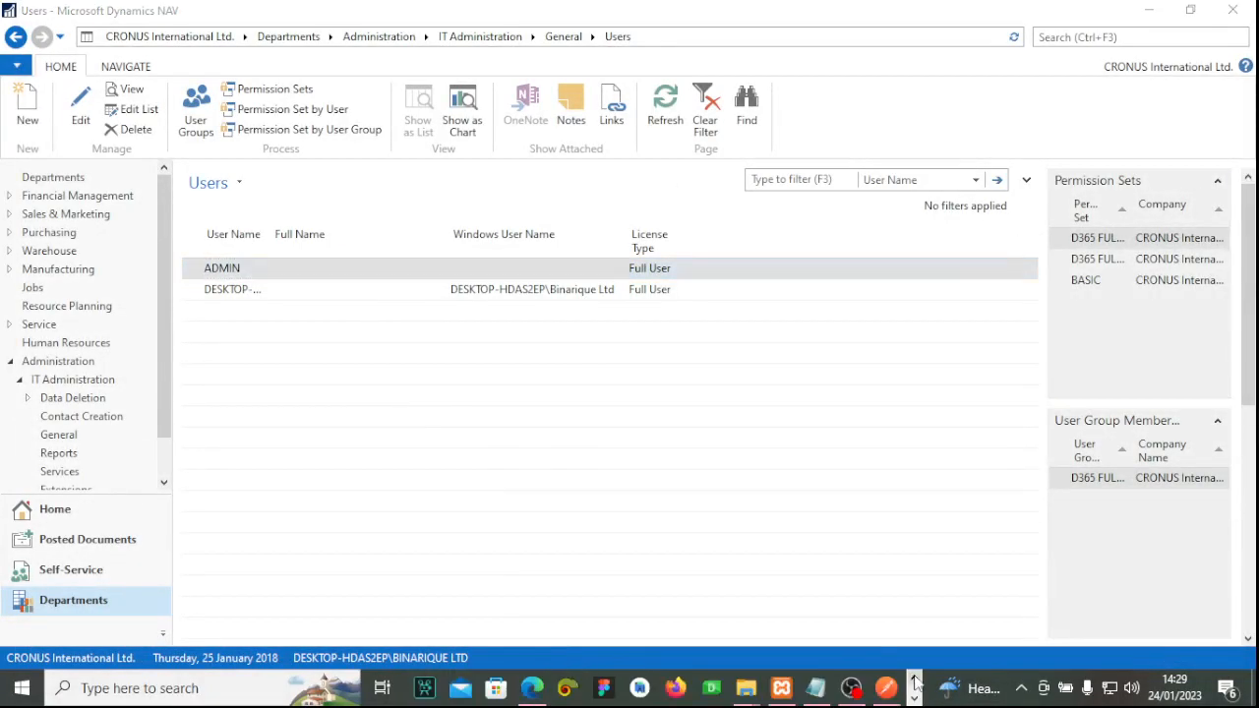
click(914, 698)
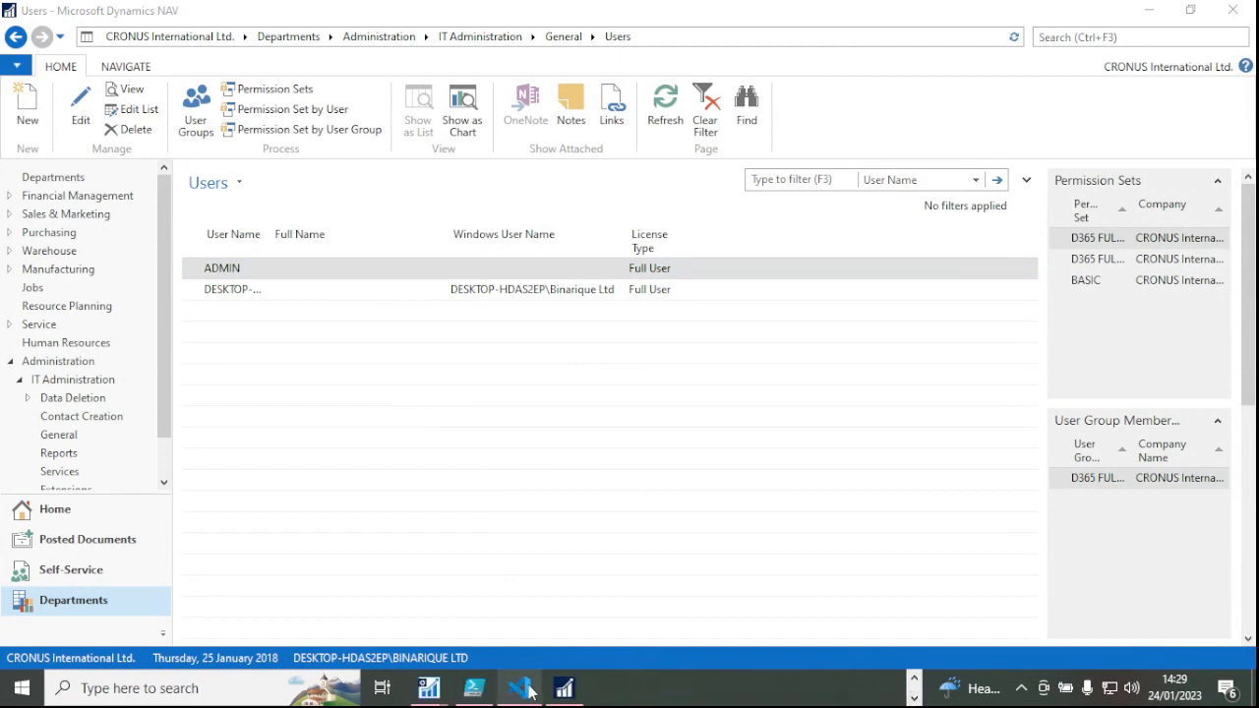
click(914, 678)
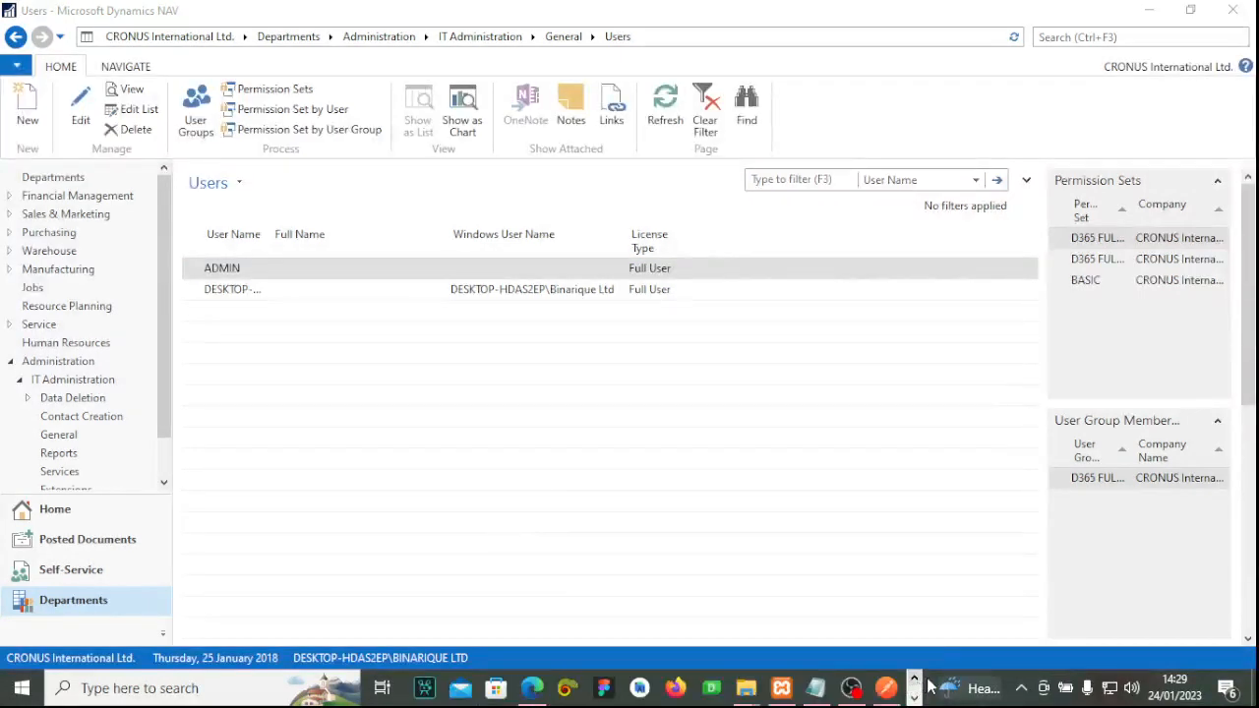
click(914, 697)
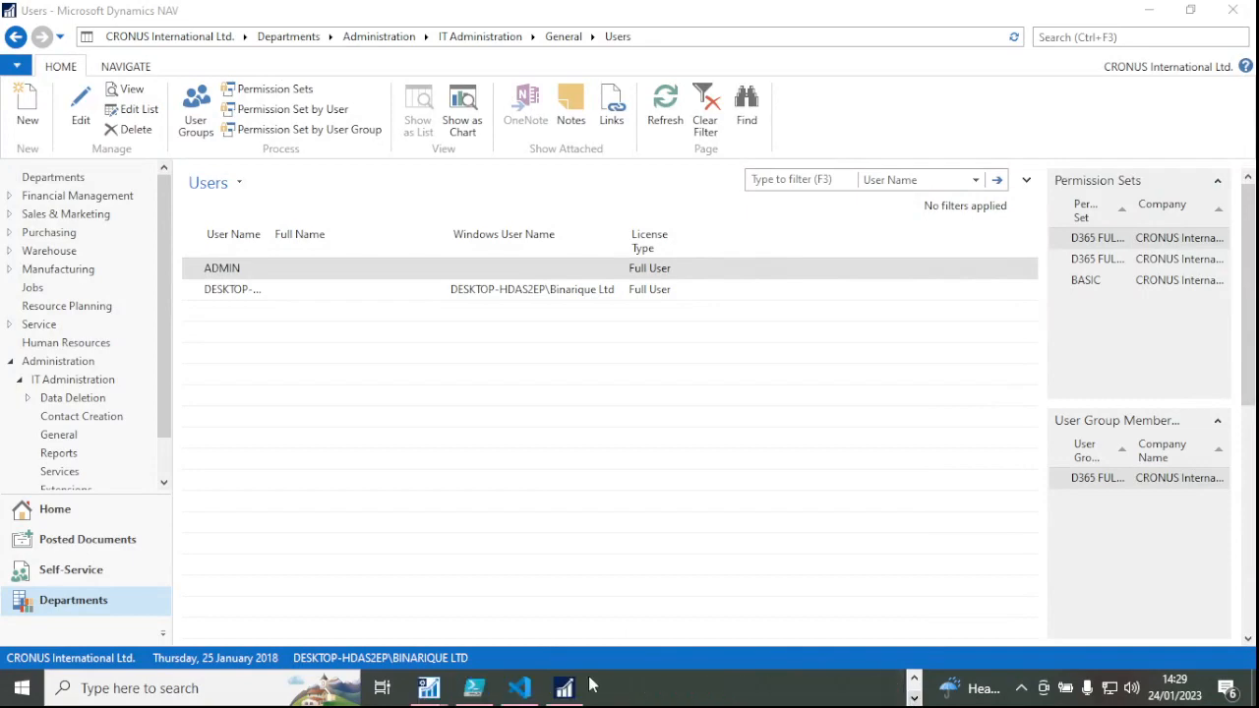
mouse_move(429, 688)
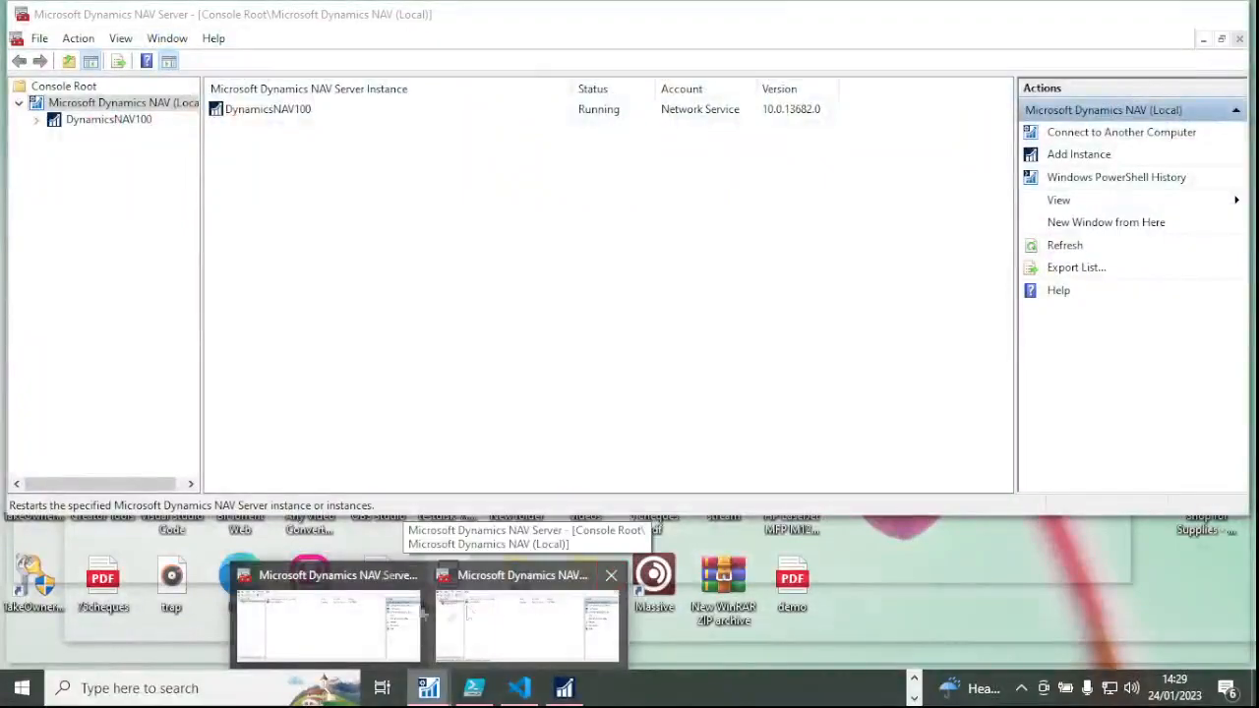
click(511, 604)
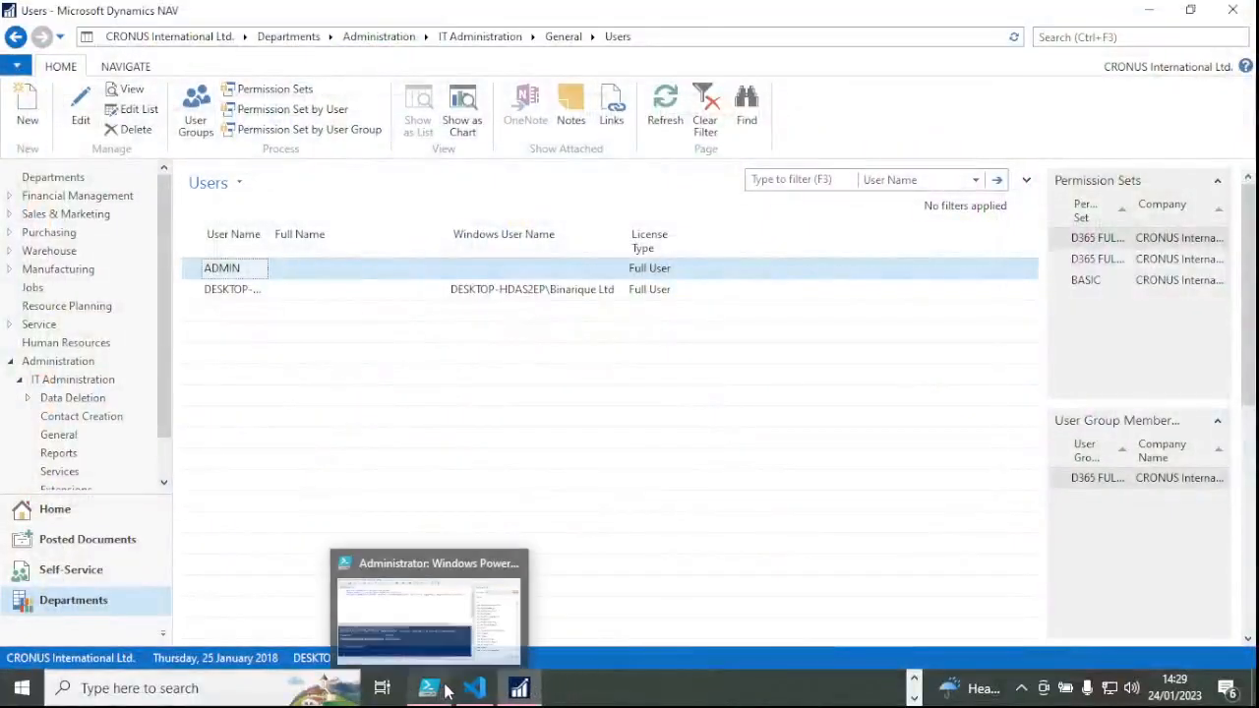
mouse_move(528, 696)
click(914, 688)
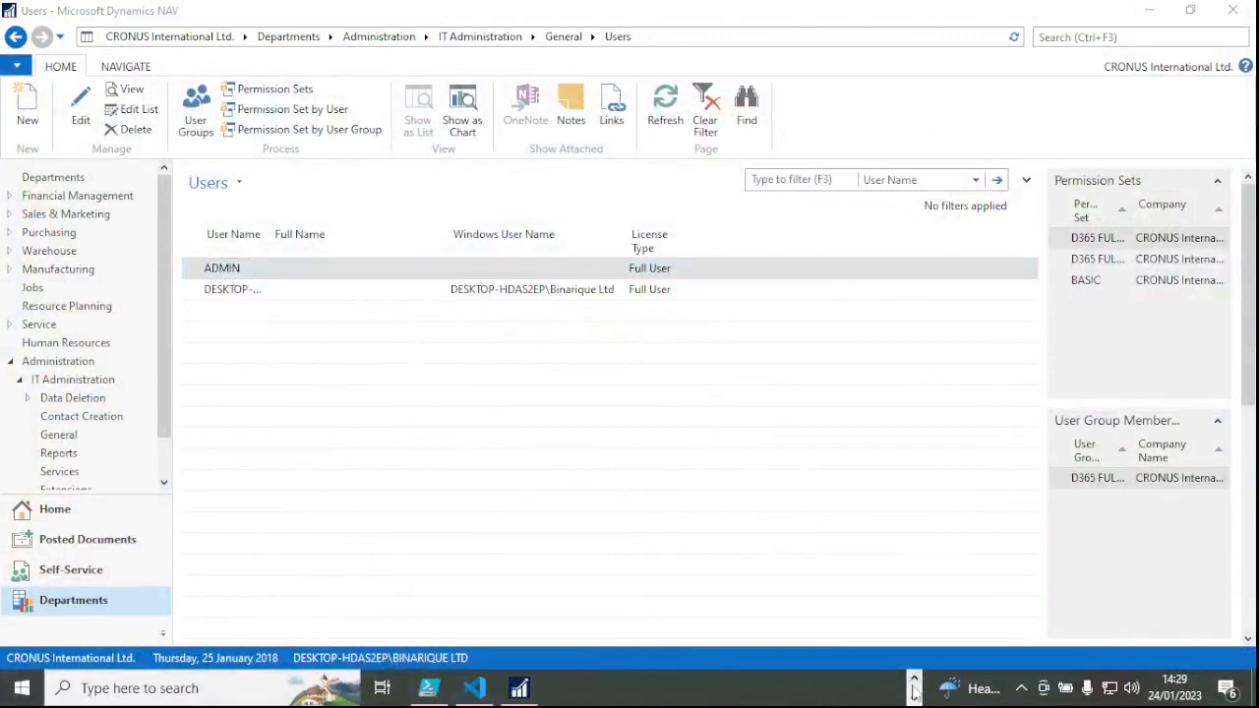
click(915, 681)
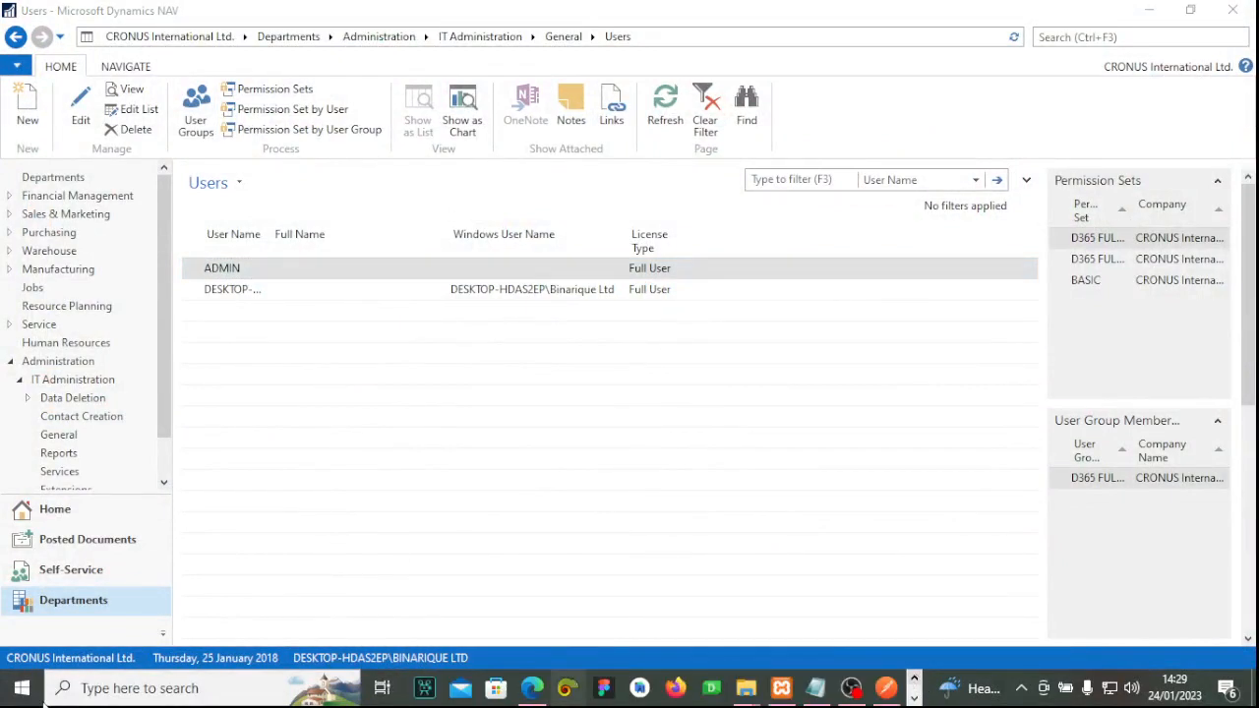
Search 'dyn' to launch NAV 2017 Administration and open DynamicsNAV100's configuration.
click(110, 698)
text(adf)
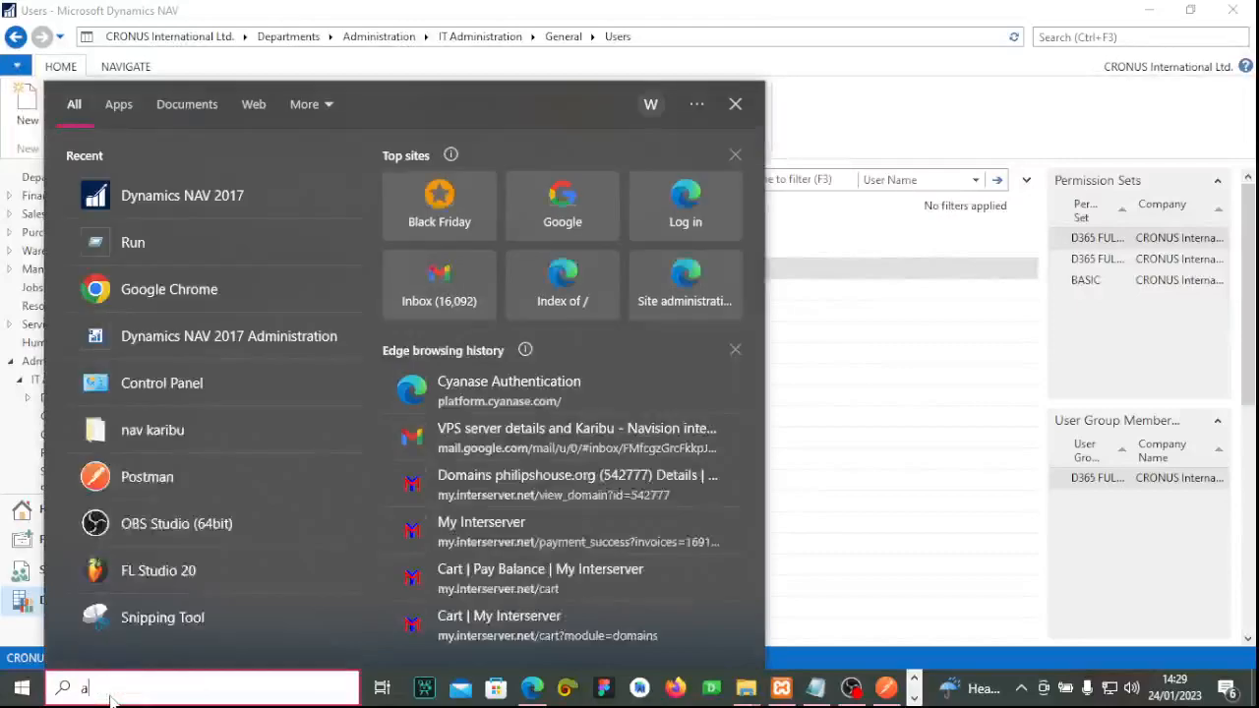
key(BackSpace)
key(BackSpace)
key(BackSpace)
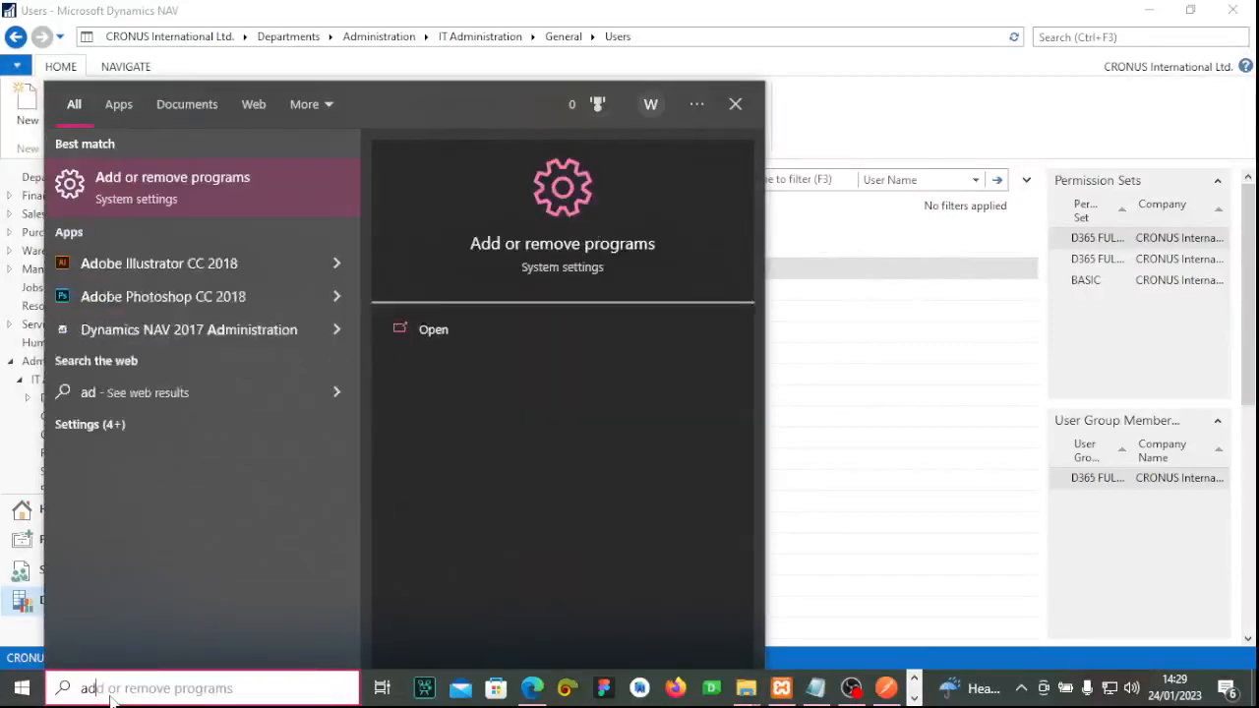
text(dyn)
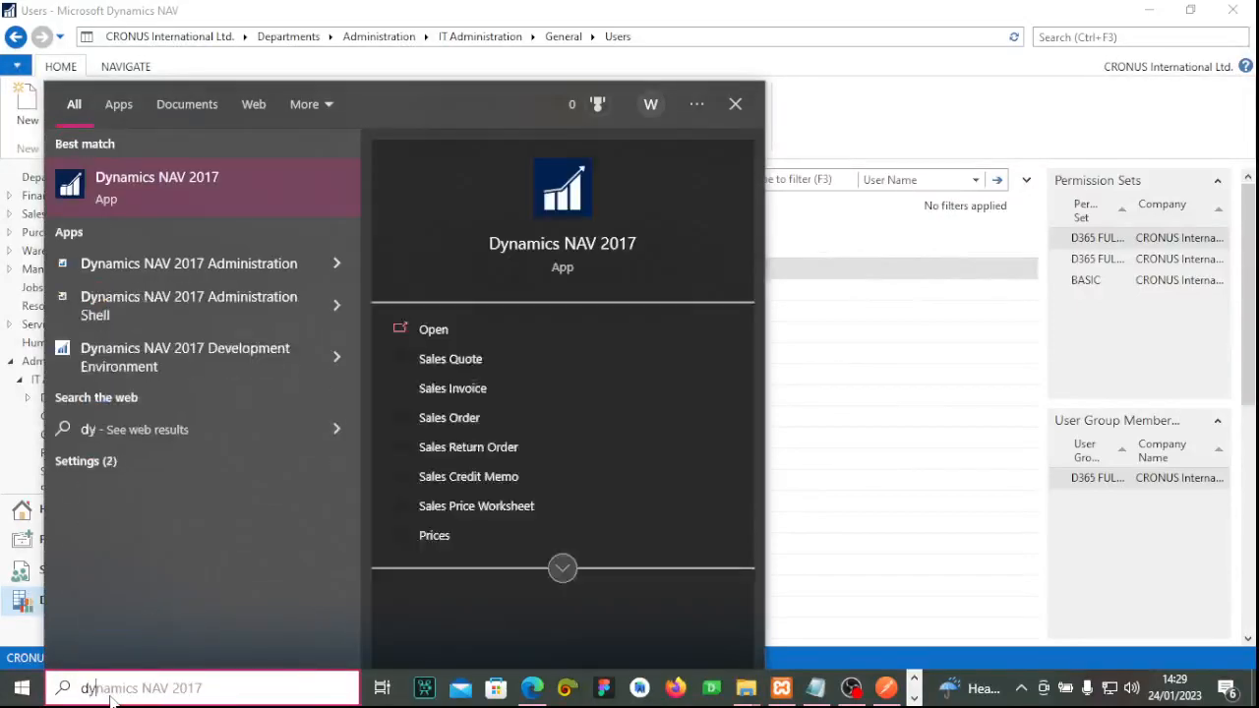
click(220, 265)
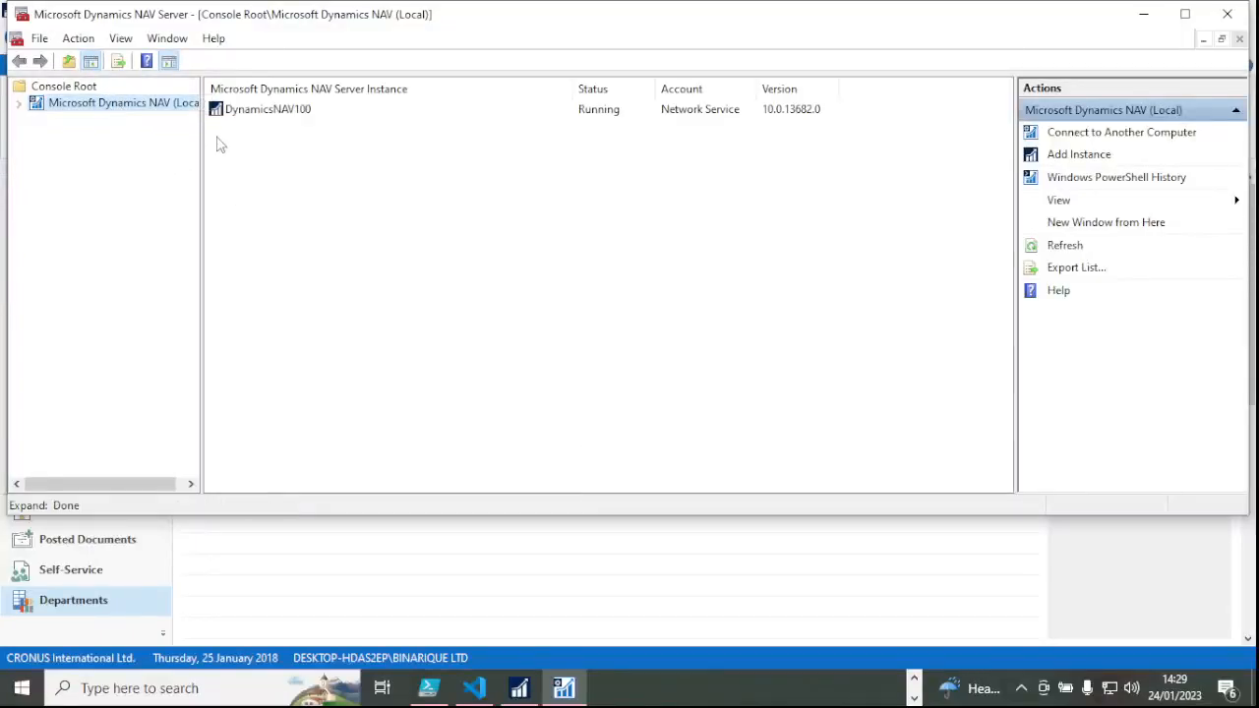
click(278, 112)
double_click(41, 107)
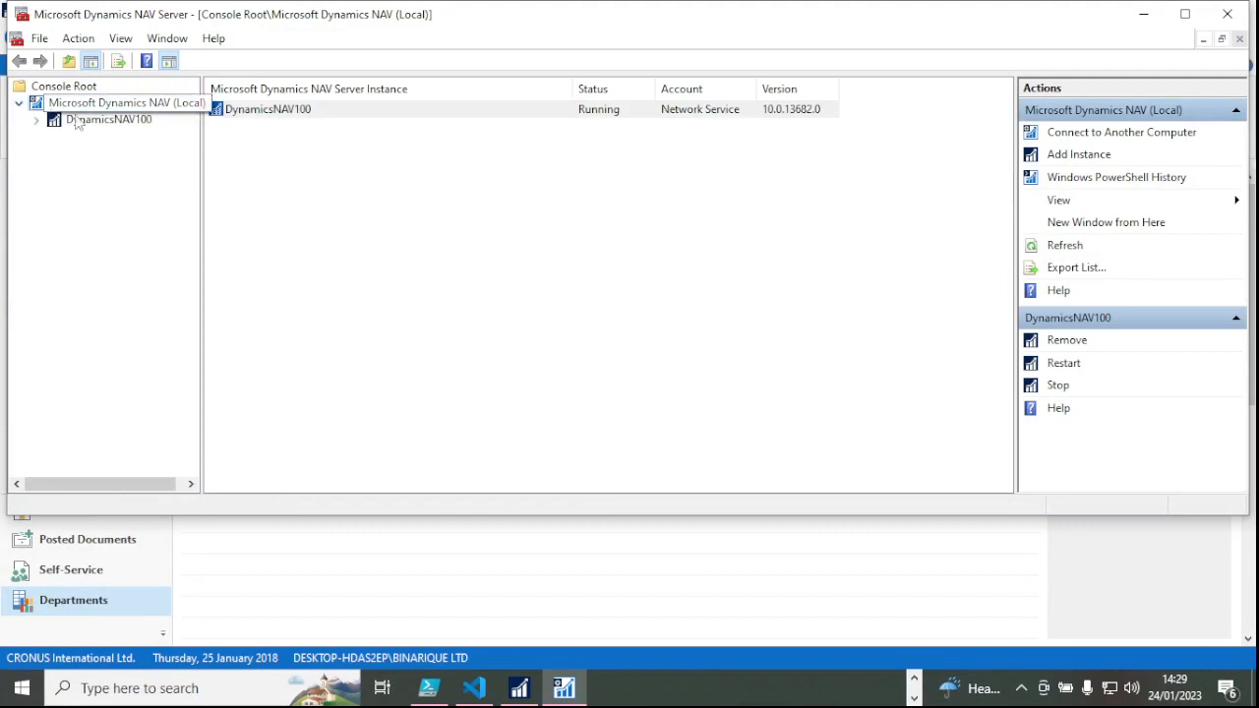
click(108, 120)
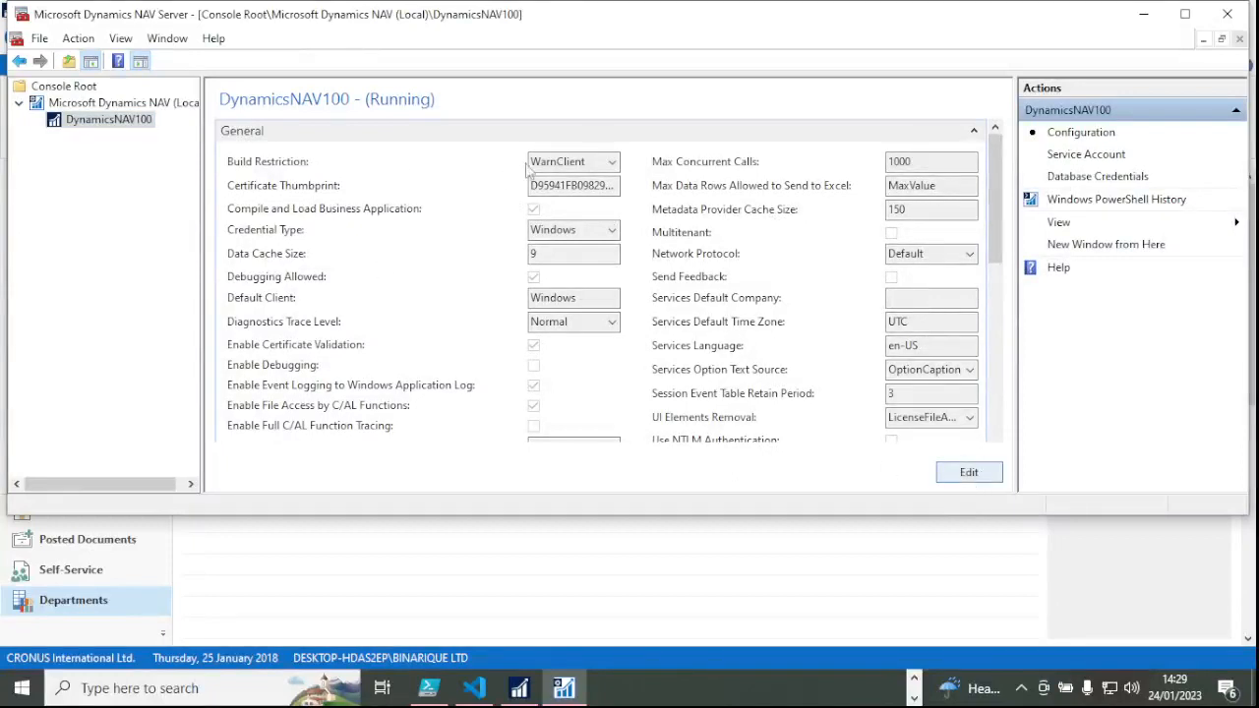
Set Credential Type to NavUserPassword, save, and acknowledge the restart notice.
click(613, 230)
click(578, 294)
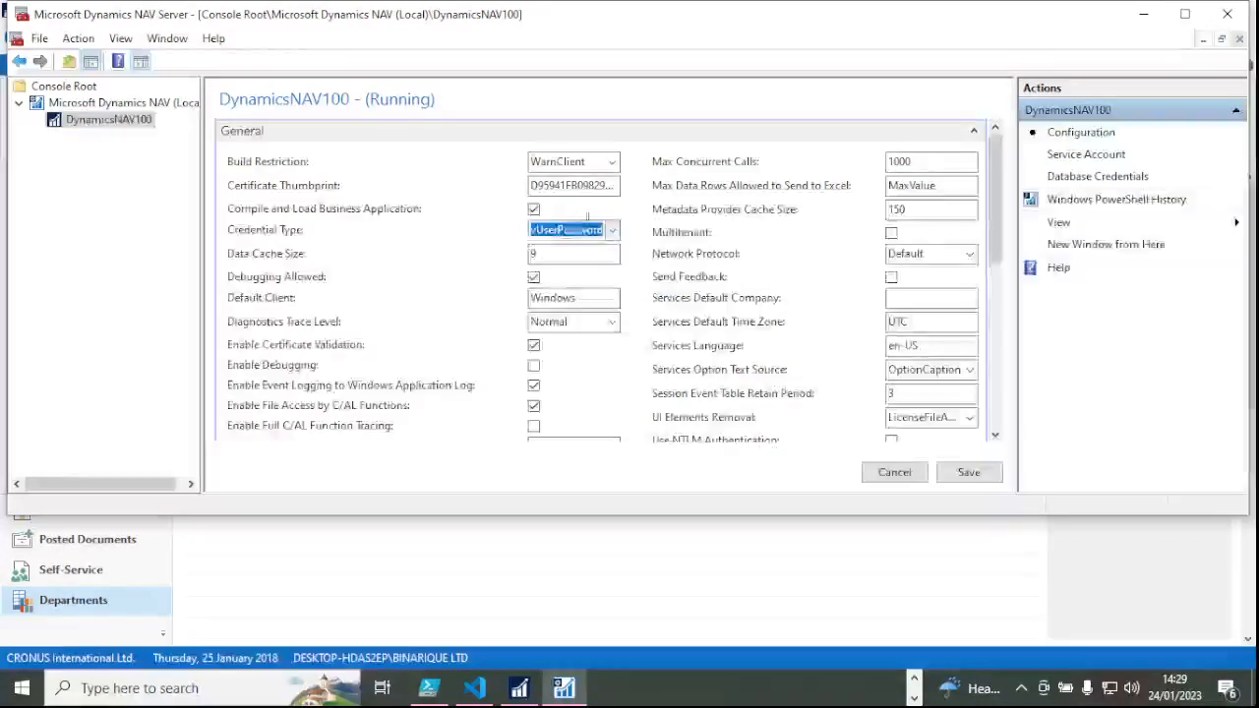
click(968, 473)
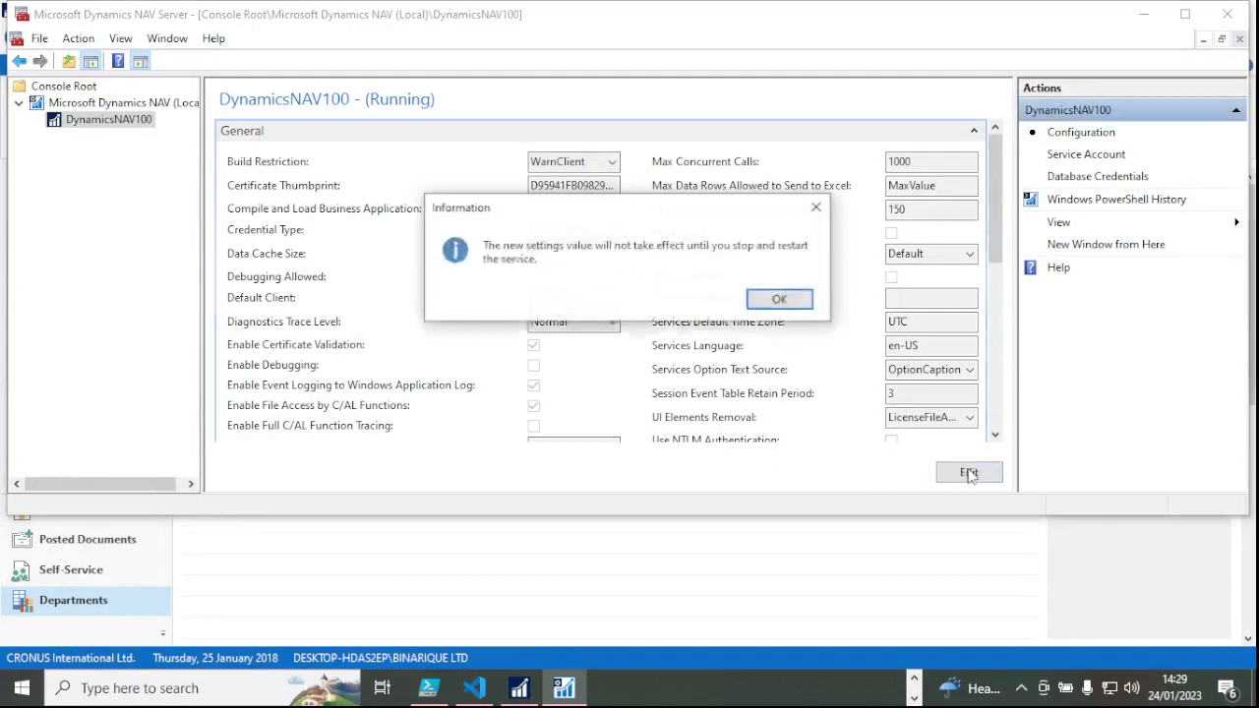
click(781, 307)
click(915, 677)
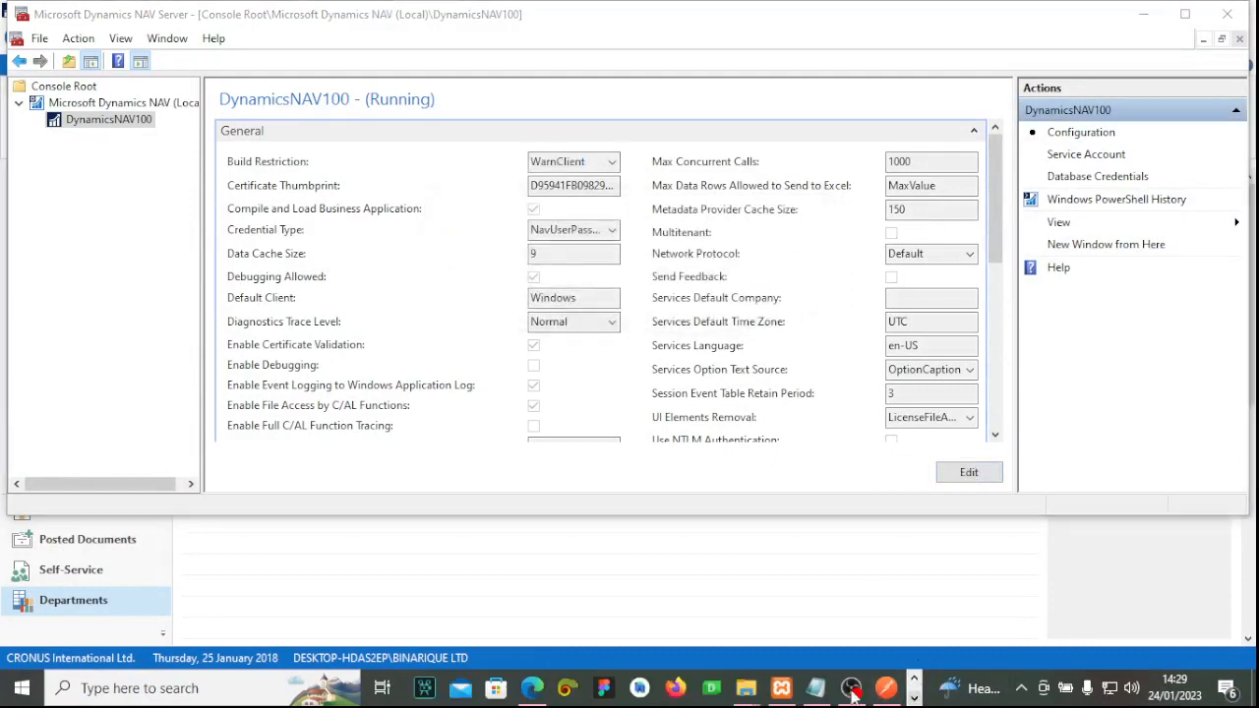
Open ClientUserSettings.config in Visual Studio Code.
mouse_move(759, 696)
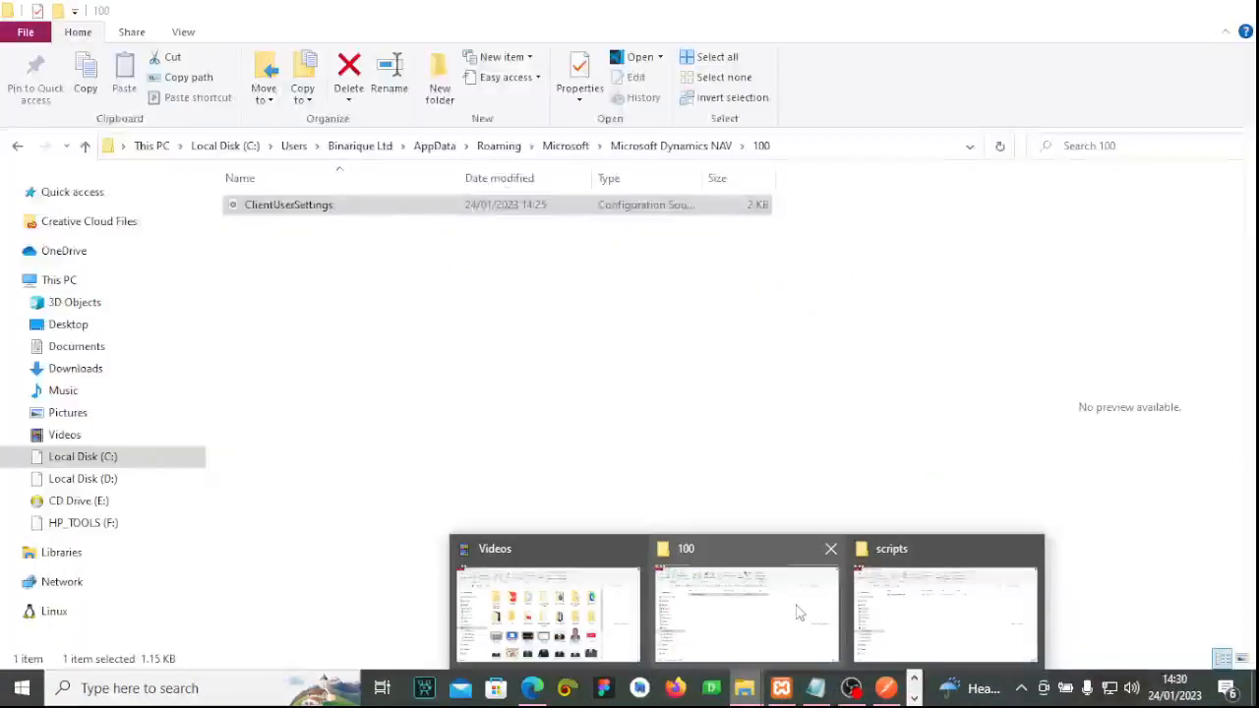
click(797, 610)
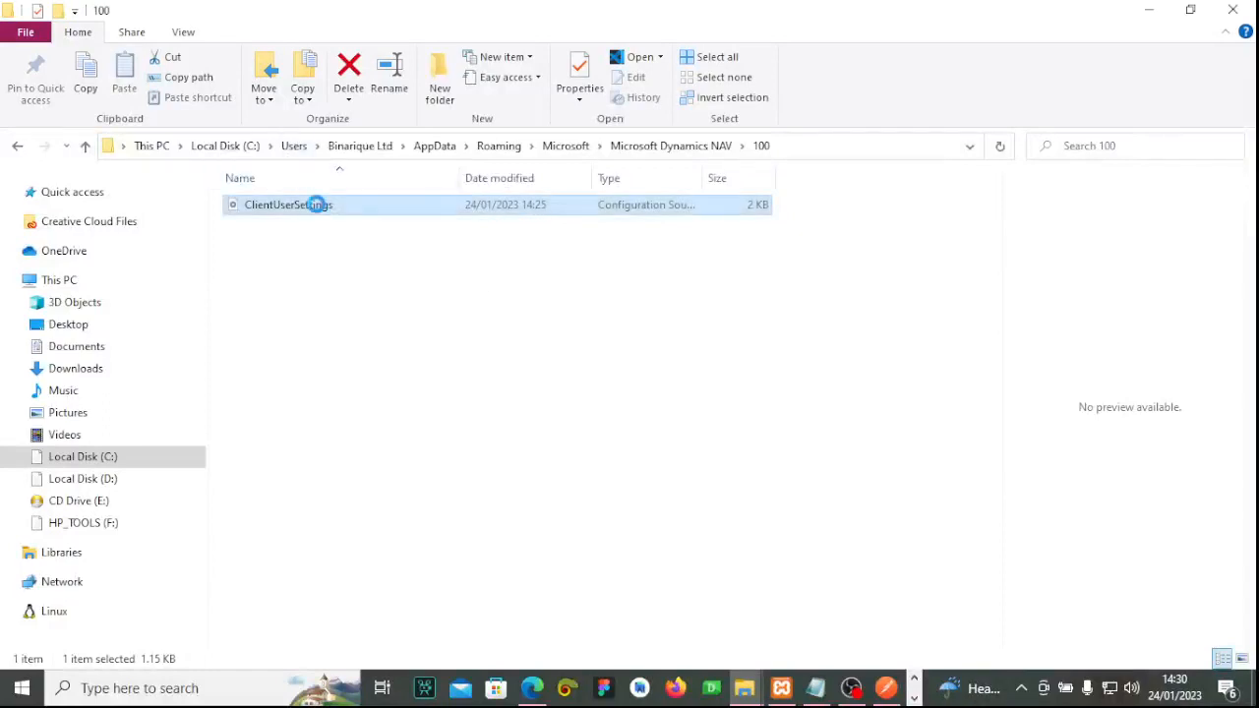
right_click(317, 204)
click(389, 238)
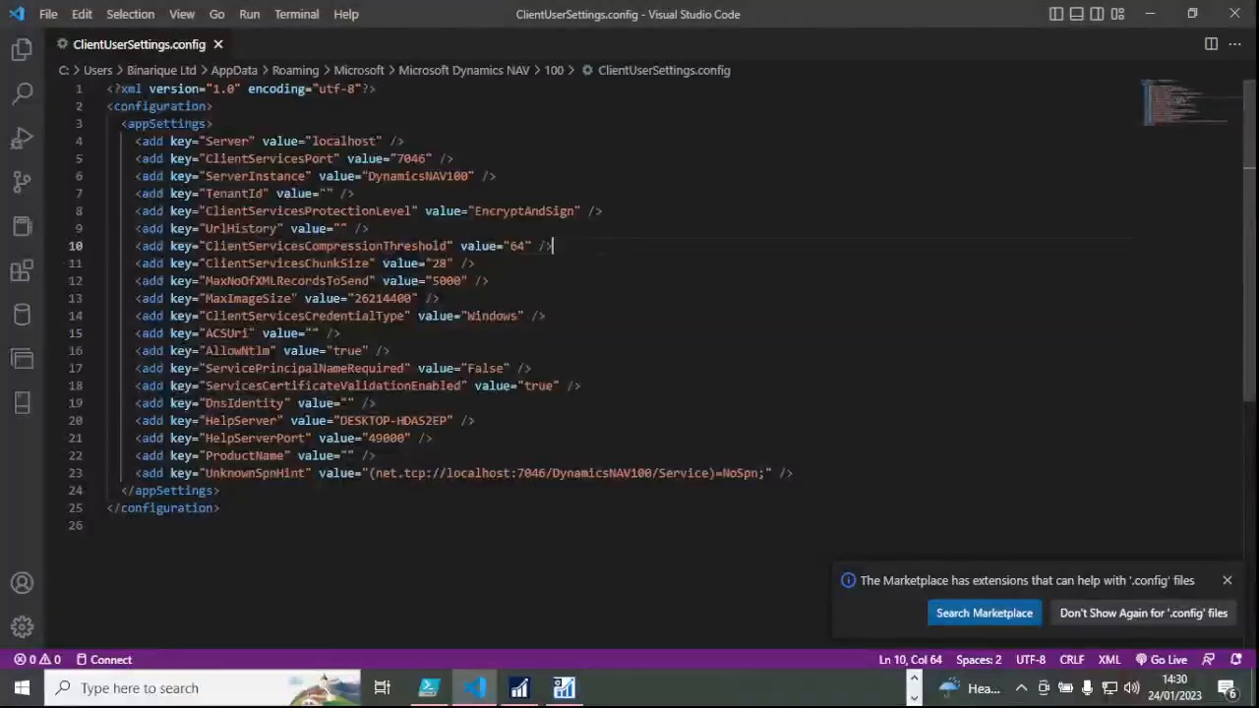
Change ClientServicesCredentialType from Windows to NavUserPassword and save the file.
drag(518, 315, 489, 316)
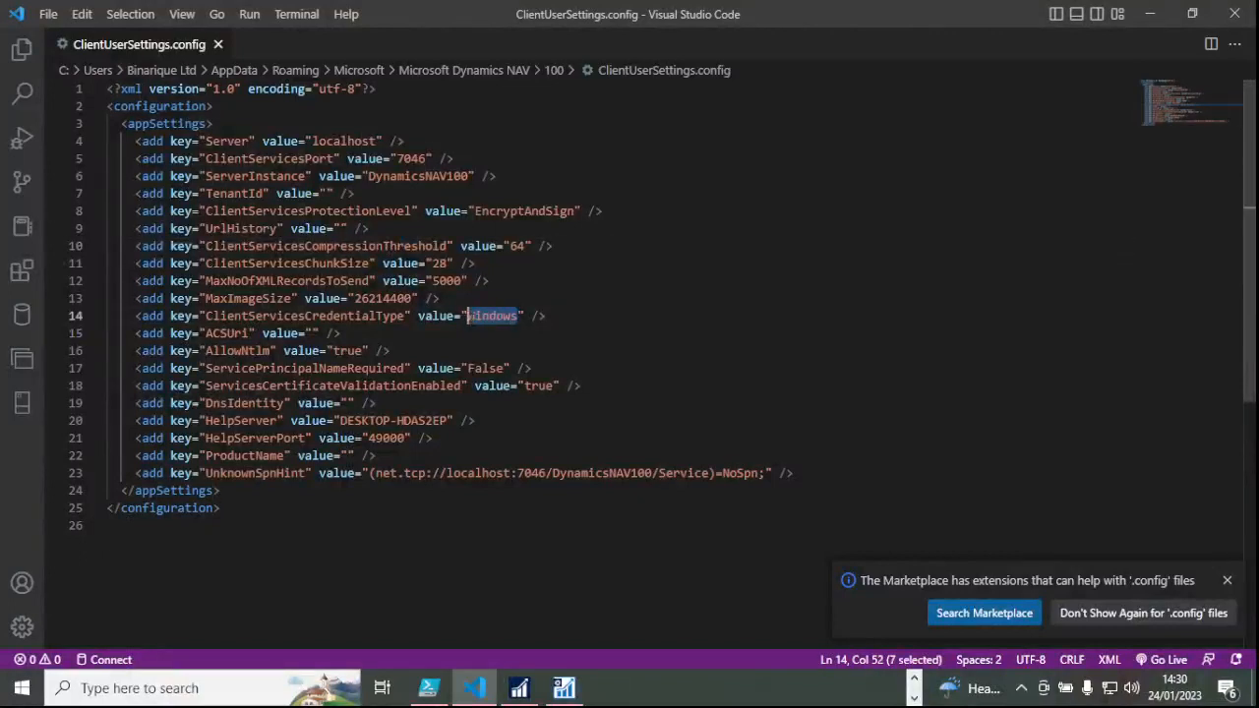
key(BackSpace)
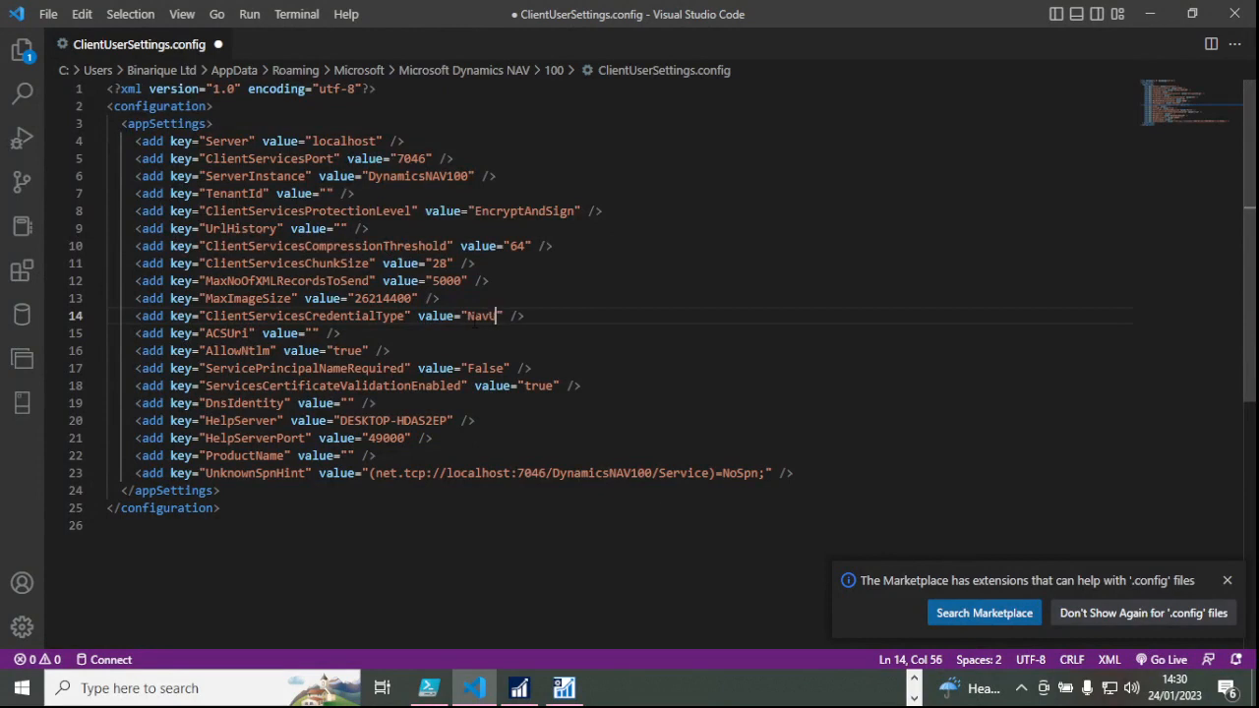
text(NavUserP)
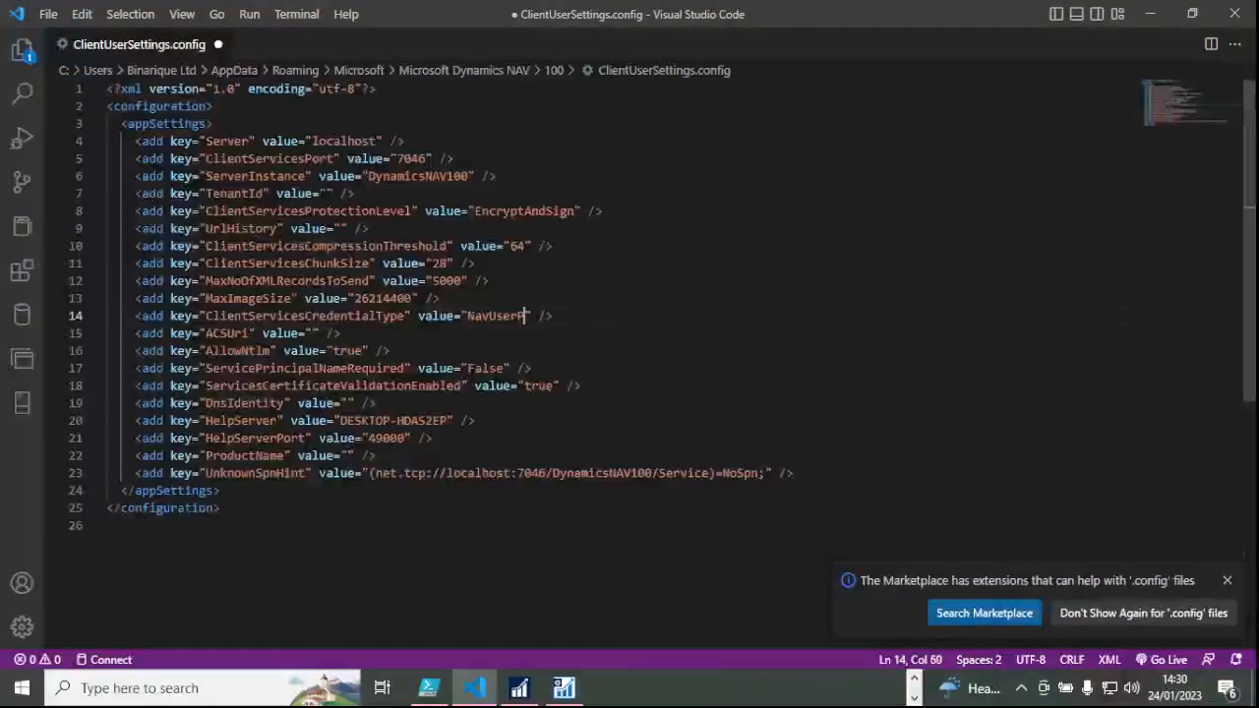
text(assword)
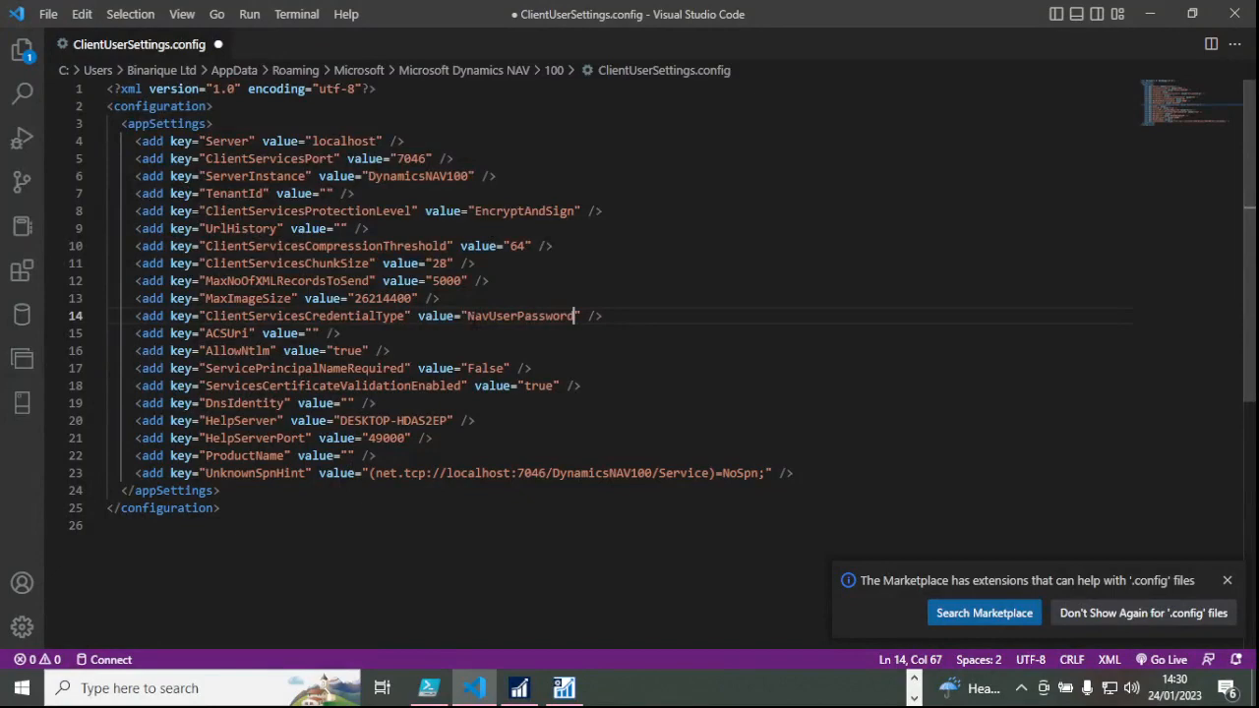
key(ctrl+s)
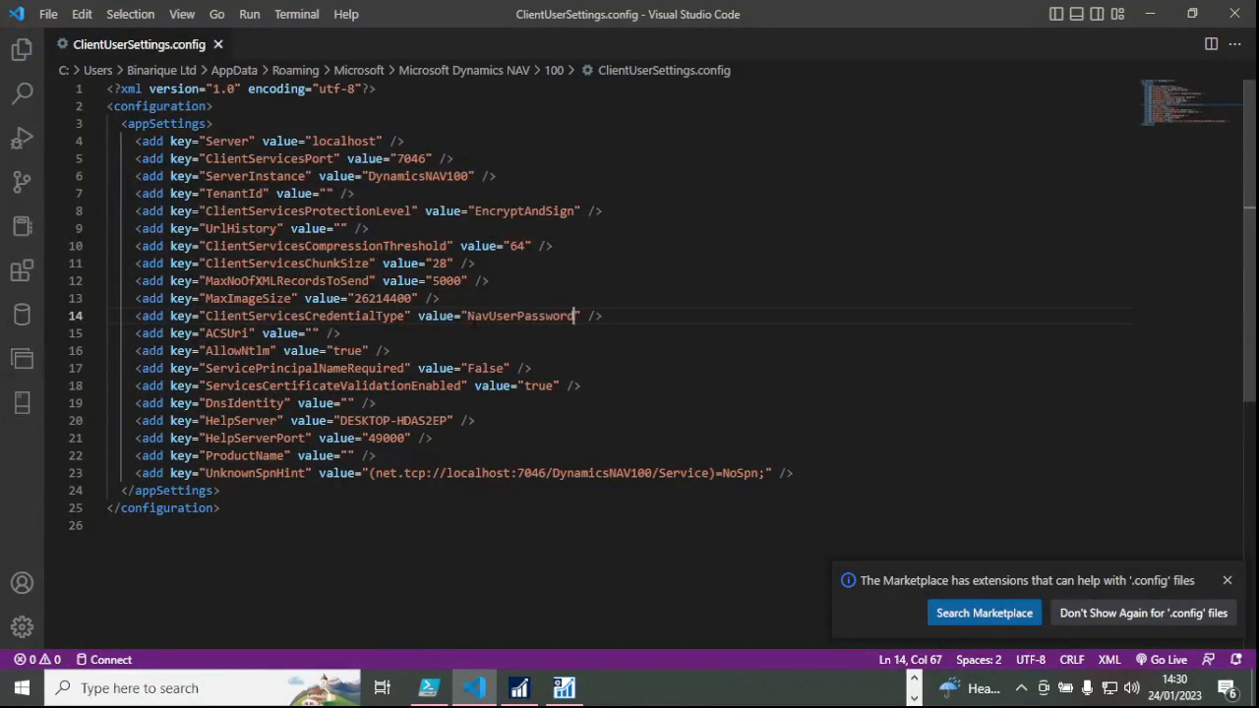
click(49, 16)
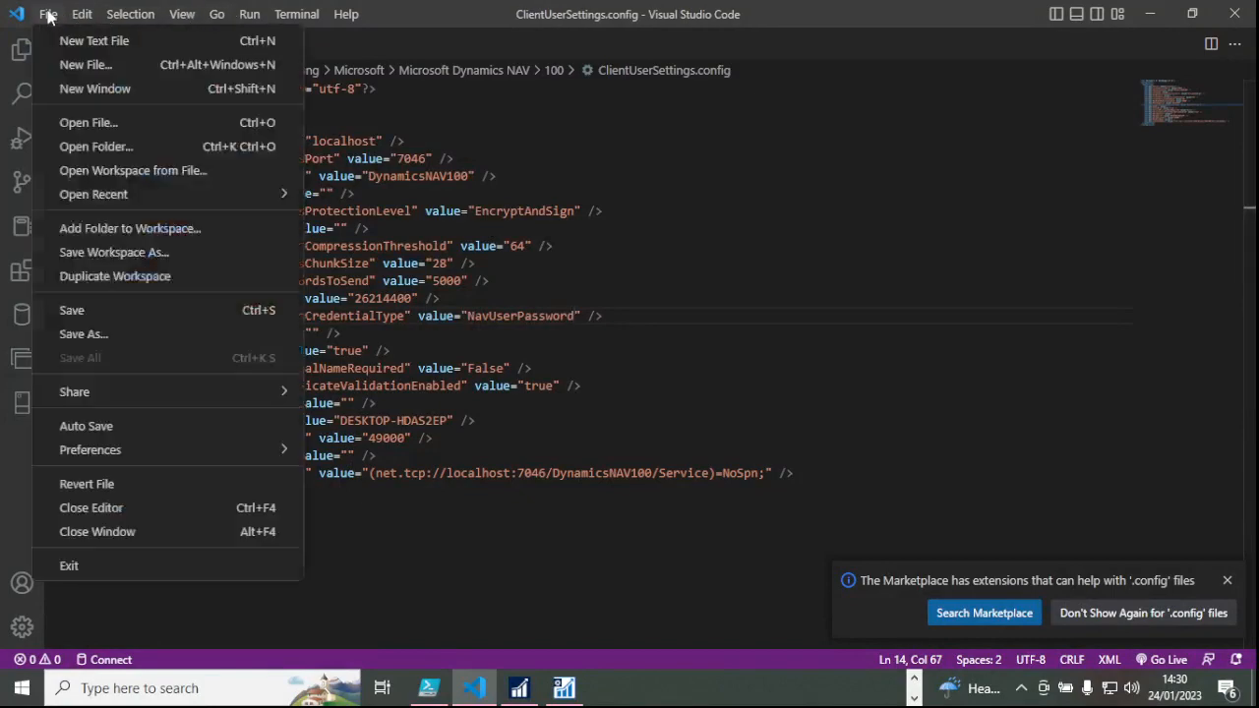
click(120, 313)
click(551, 194)
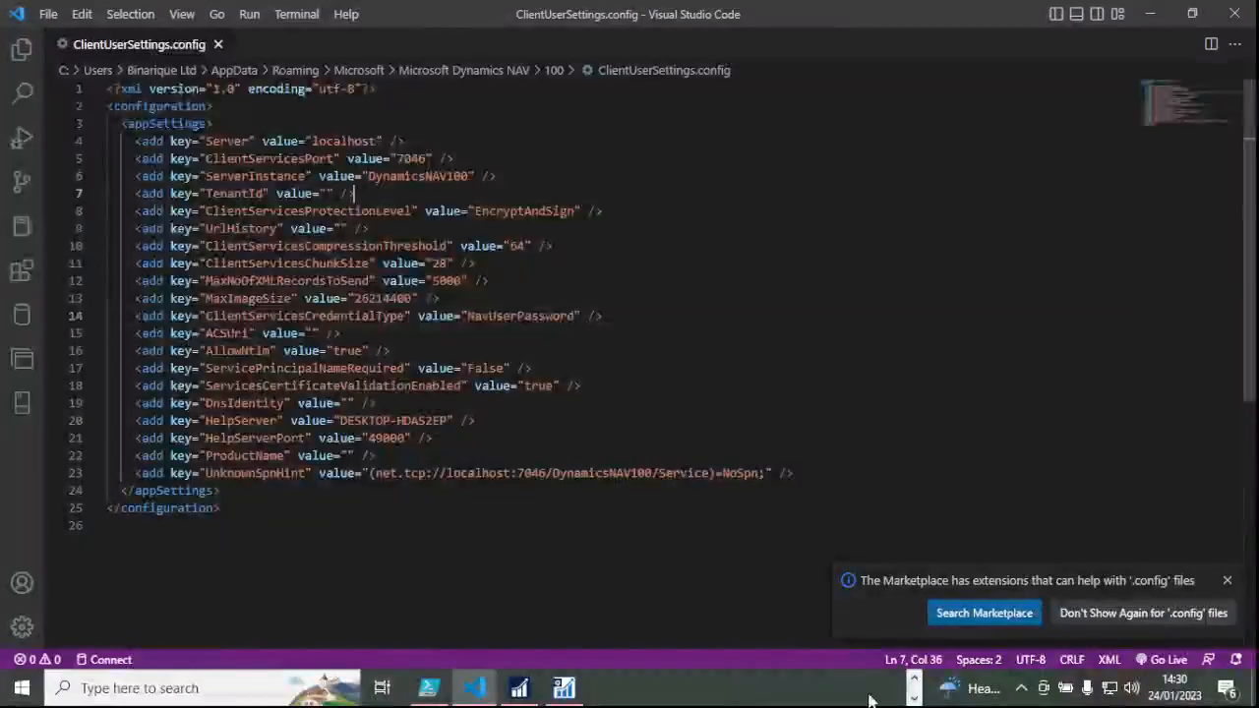
Restart the DynamicsNAV100 server instance and confirm the restart.
click(564, 689)
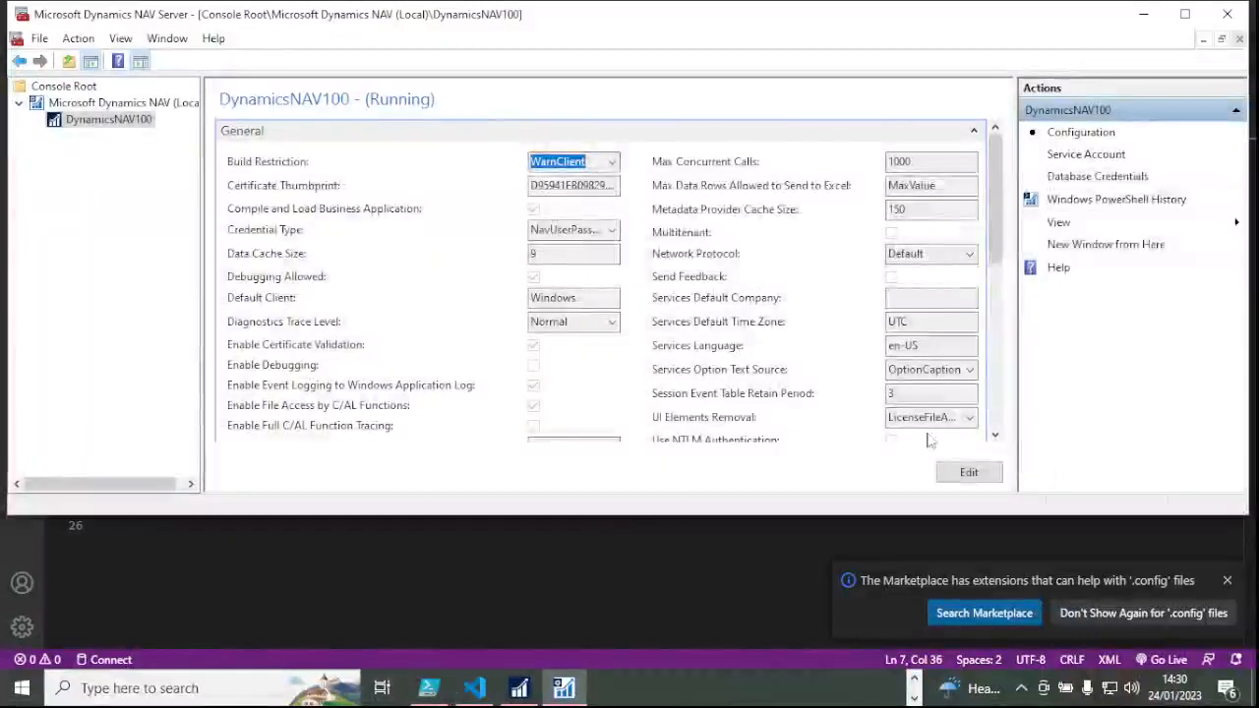
scroll(728, 321, down, 3)
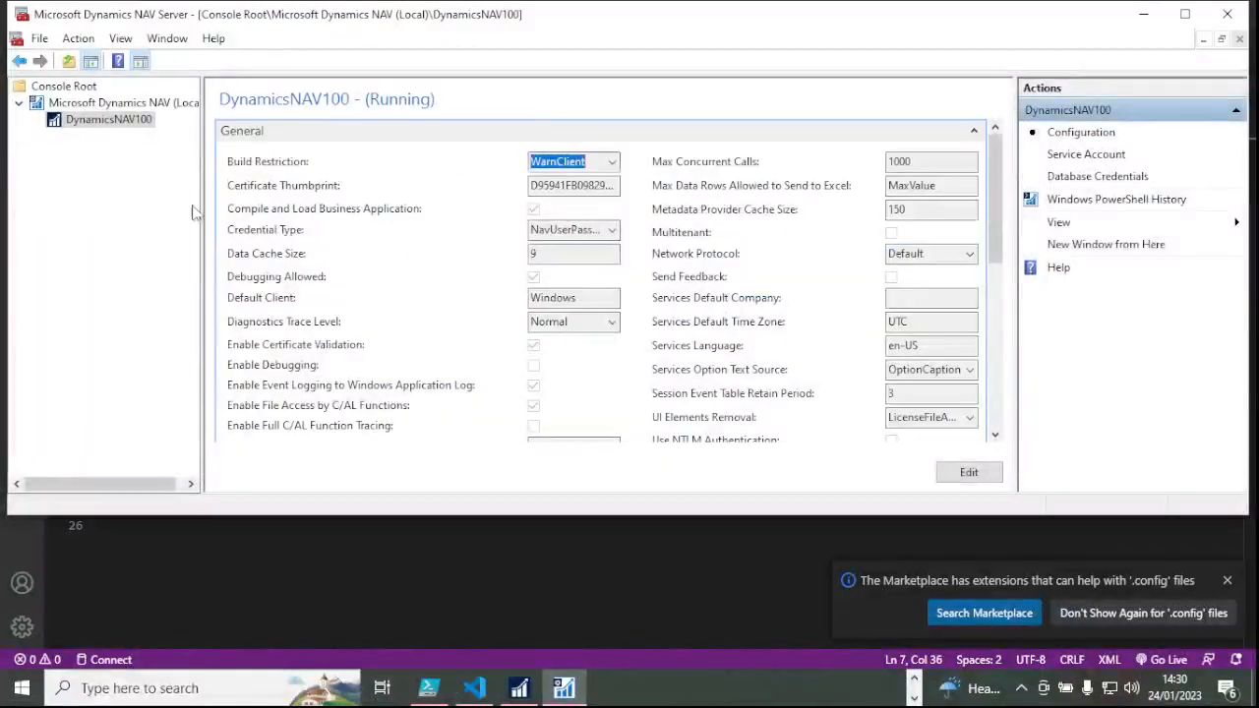
click(122, 119)
click(127, 105)
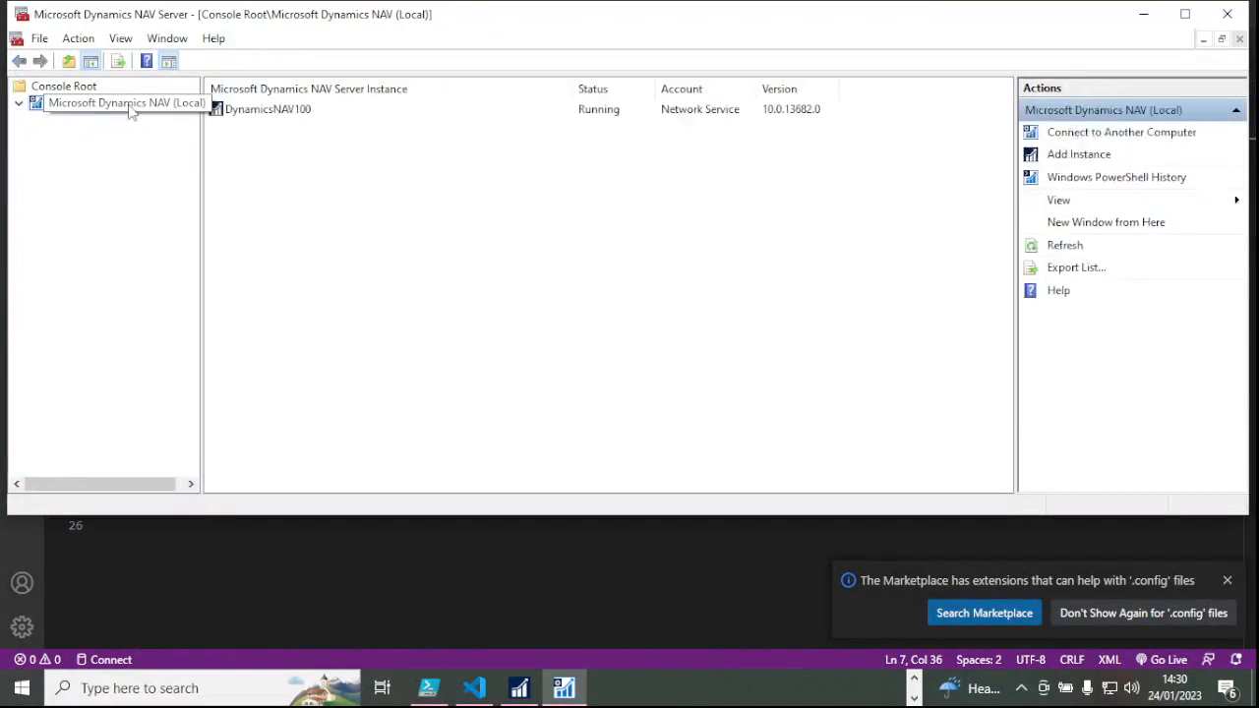
click(276, 113)
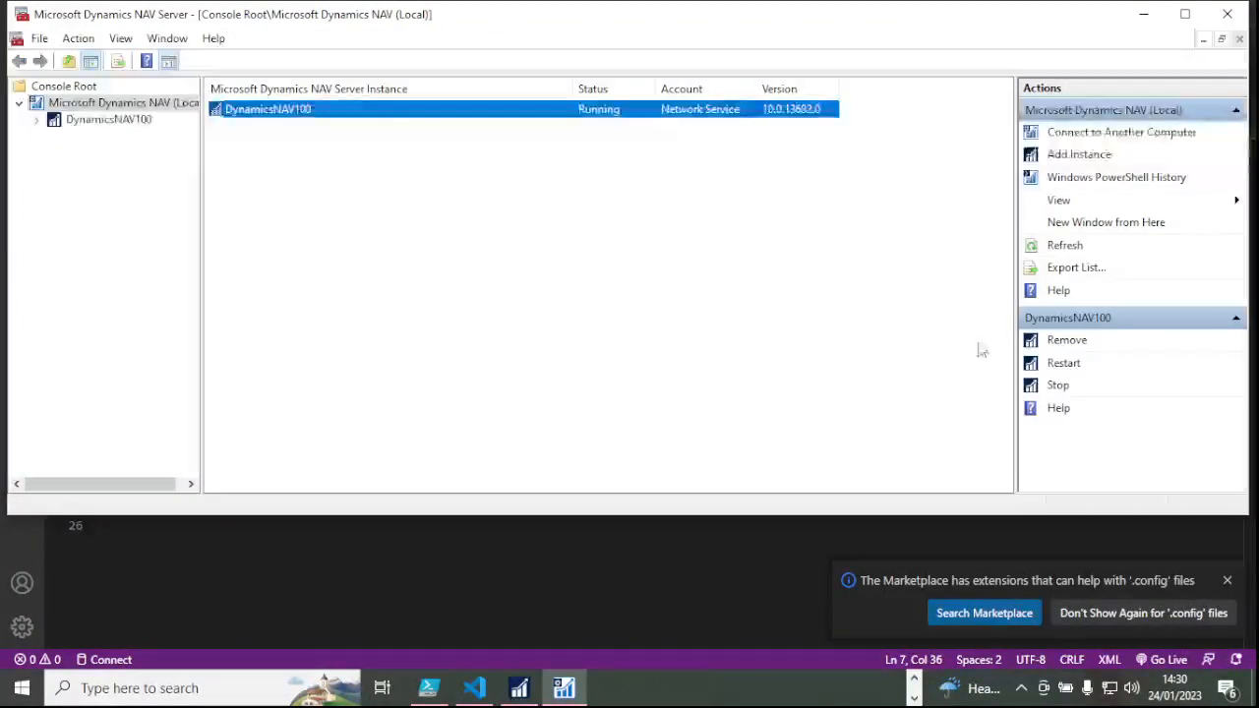
click(1063, 363)
click(679, 300)
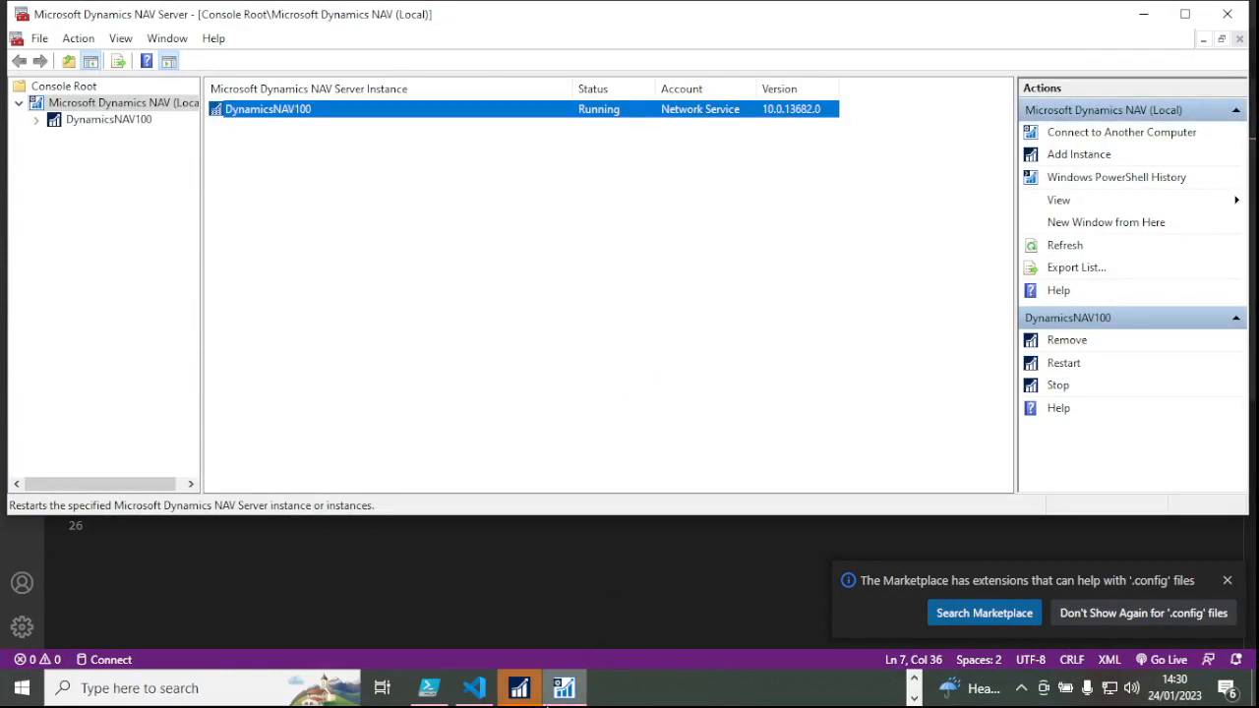
Dismiss the NAV client's session-stopped message and close the client.
click(520, 689)
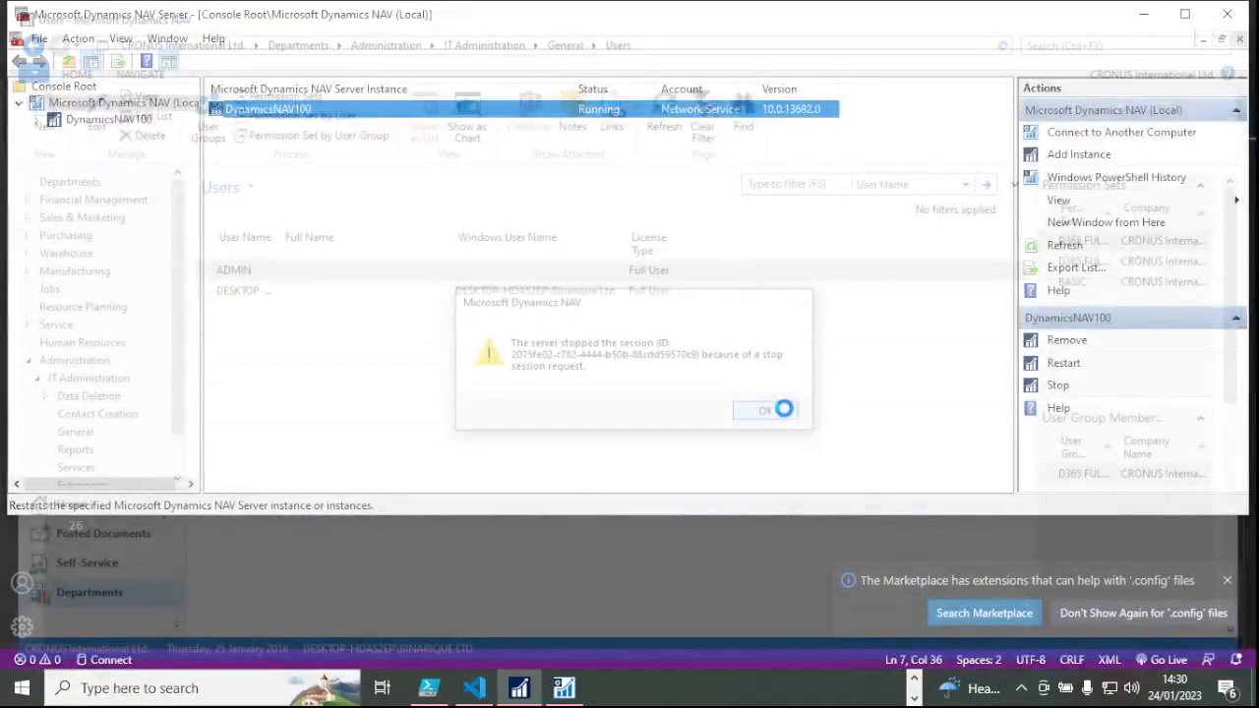
click(777, 410)
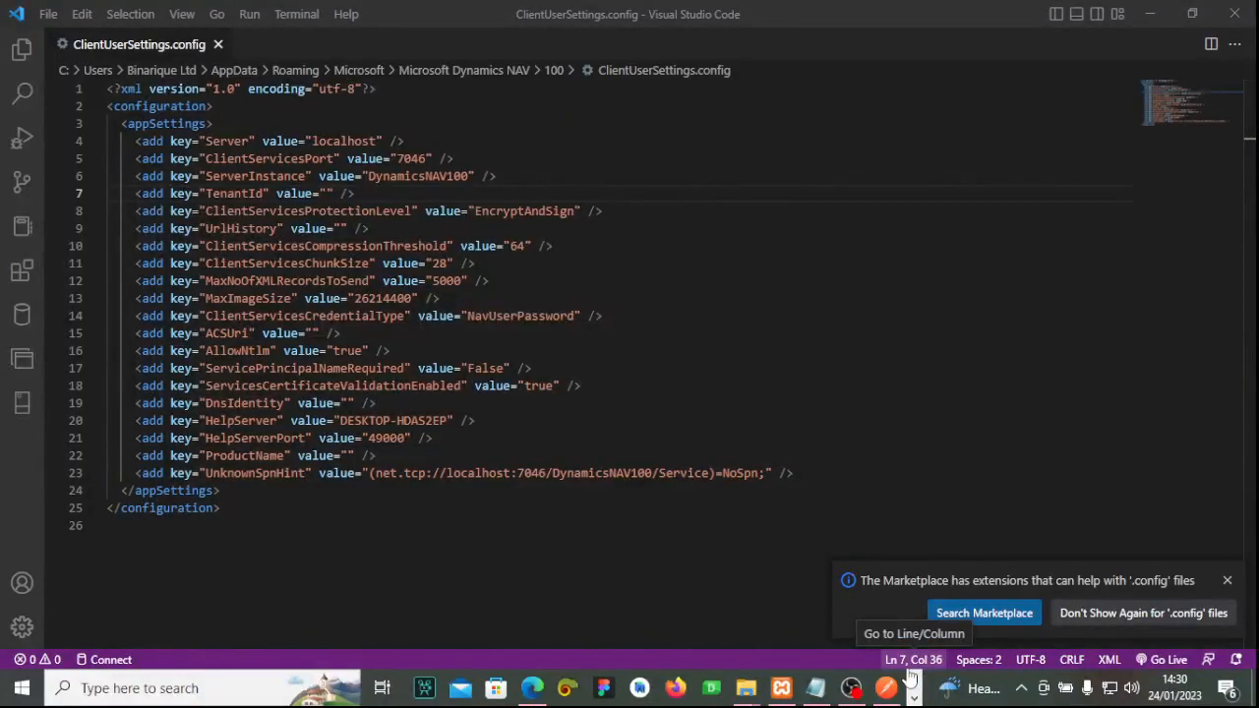
key(super+s)
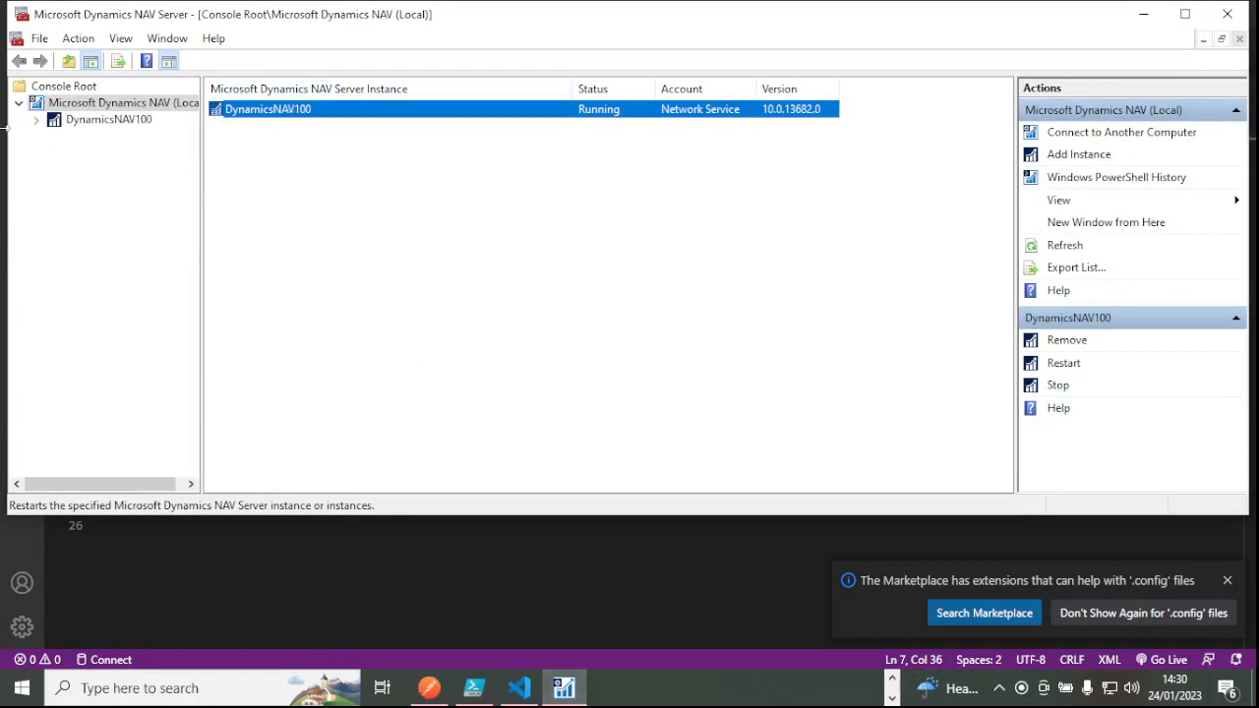
Launch the Dynamics NAV 2017 client and sign in to localhost with the administrator credentials.
click(108, 122)
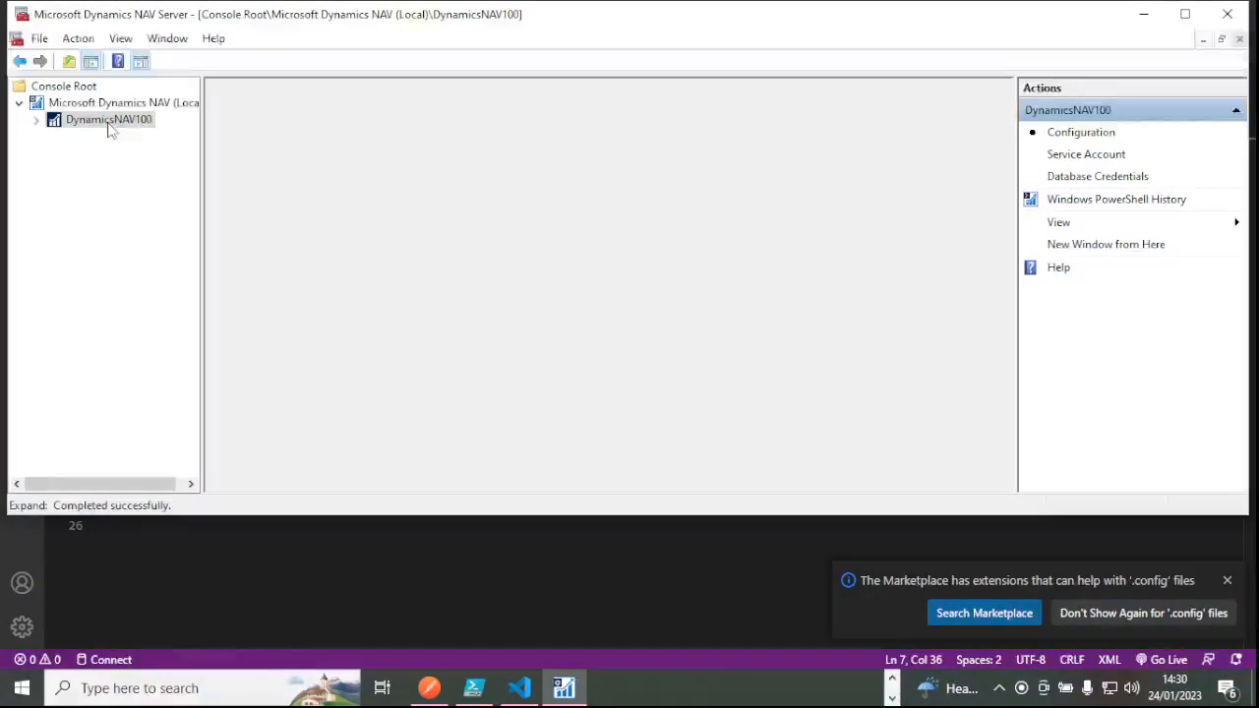
scroll(739, 259, down, 3)
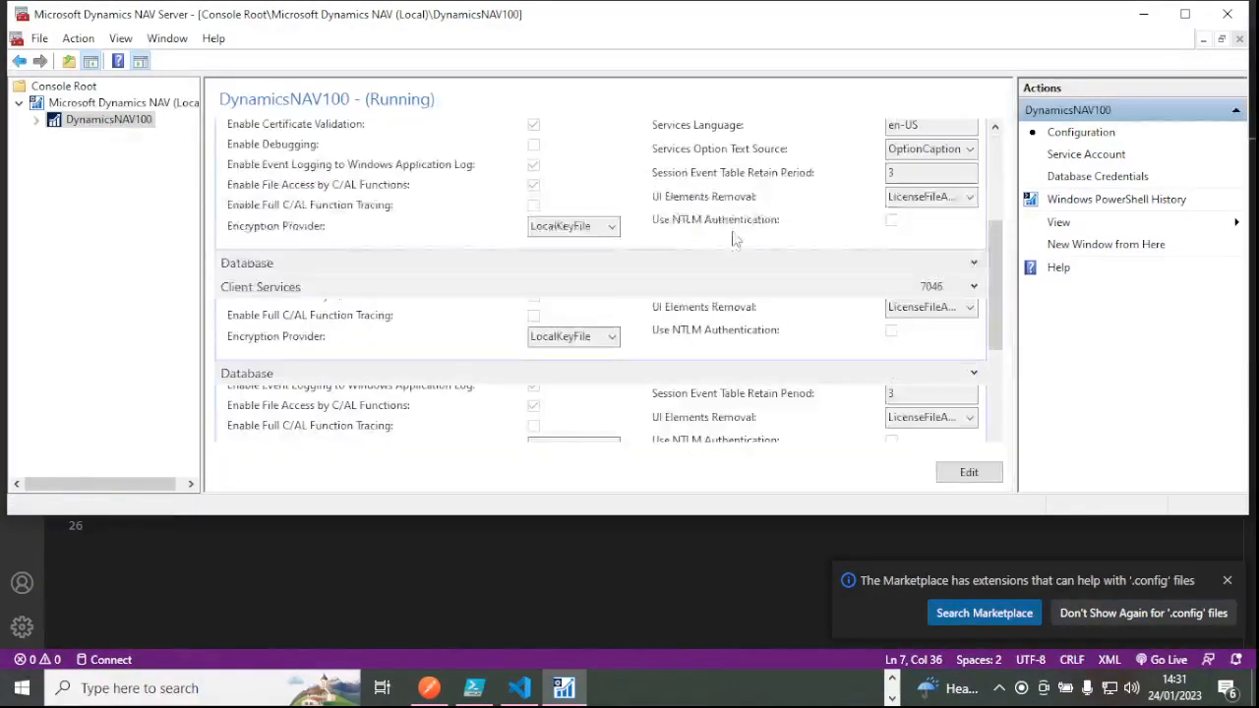
scroll(737, 256, up, 3)
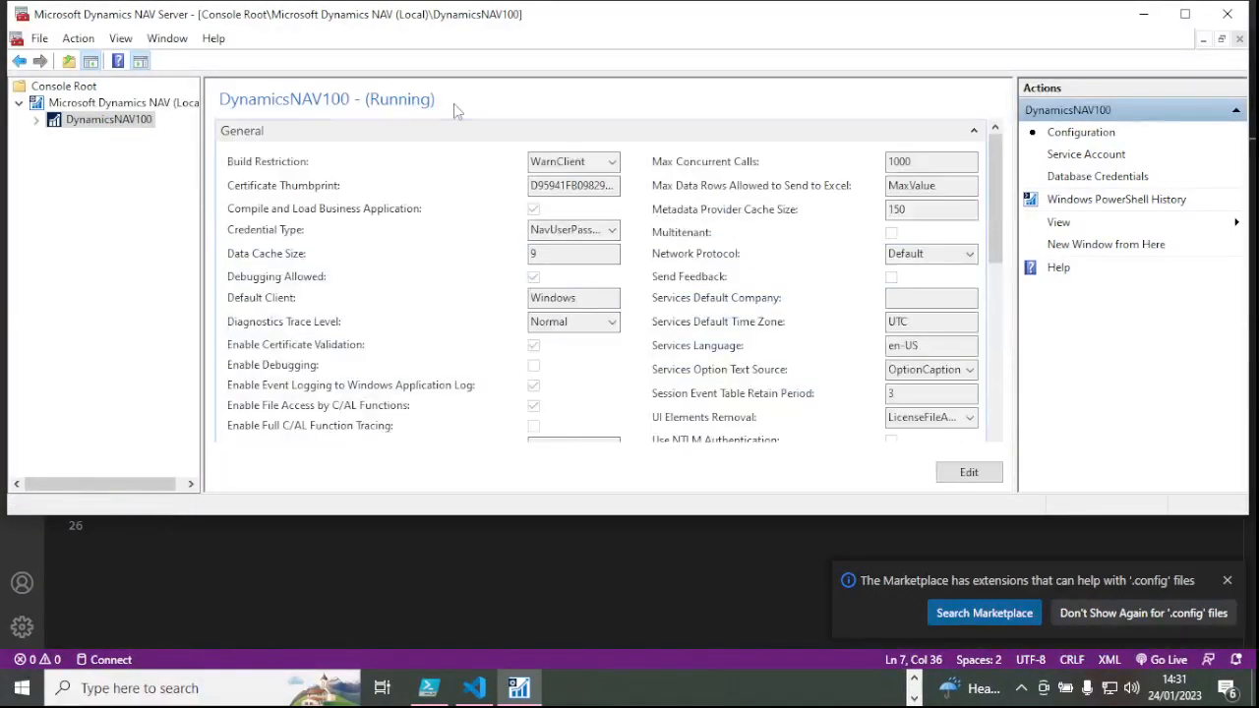
click(915, 680)
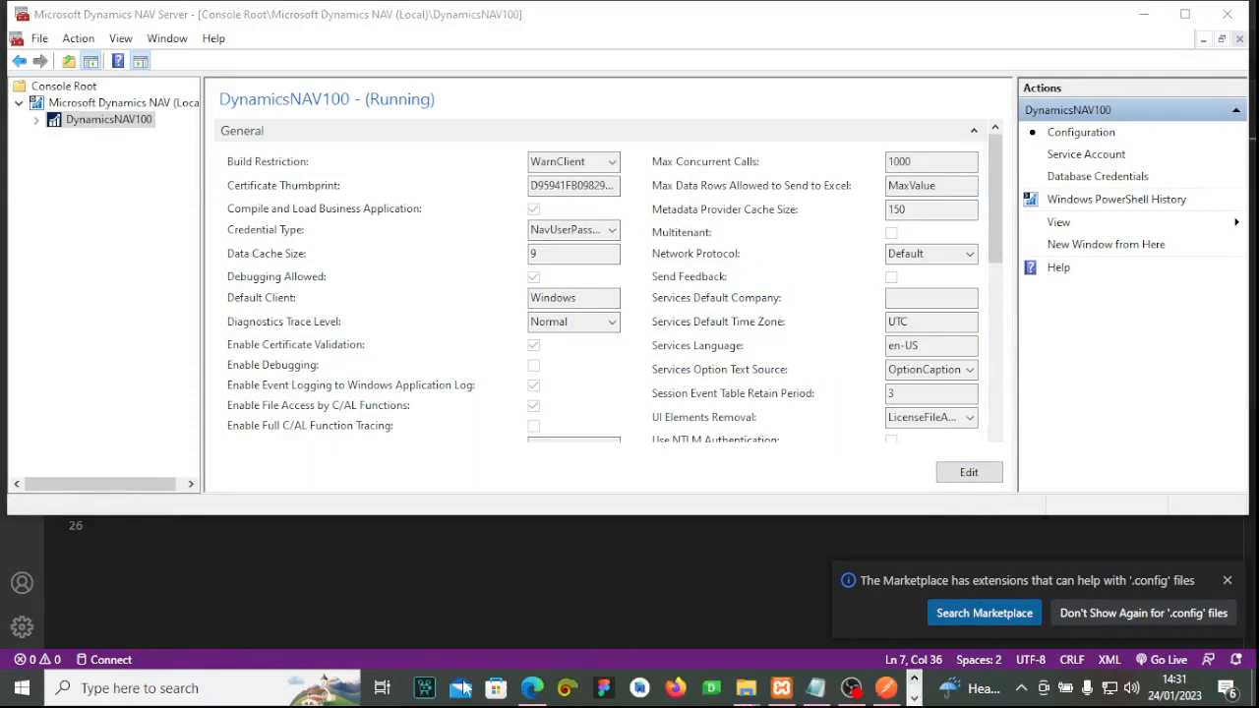
click(223, 693)
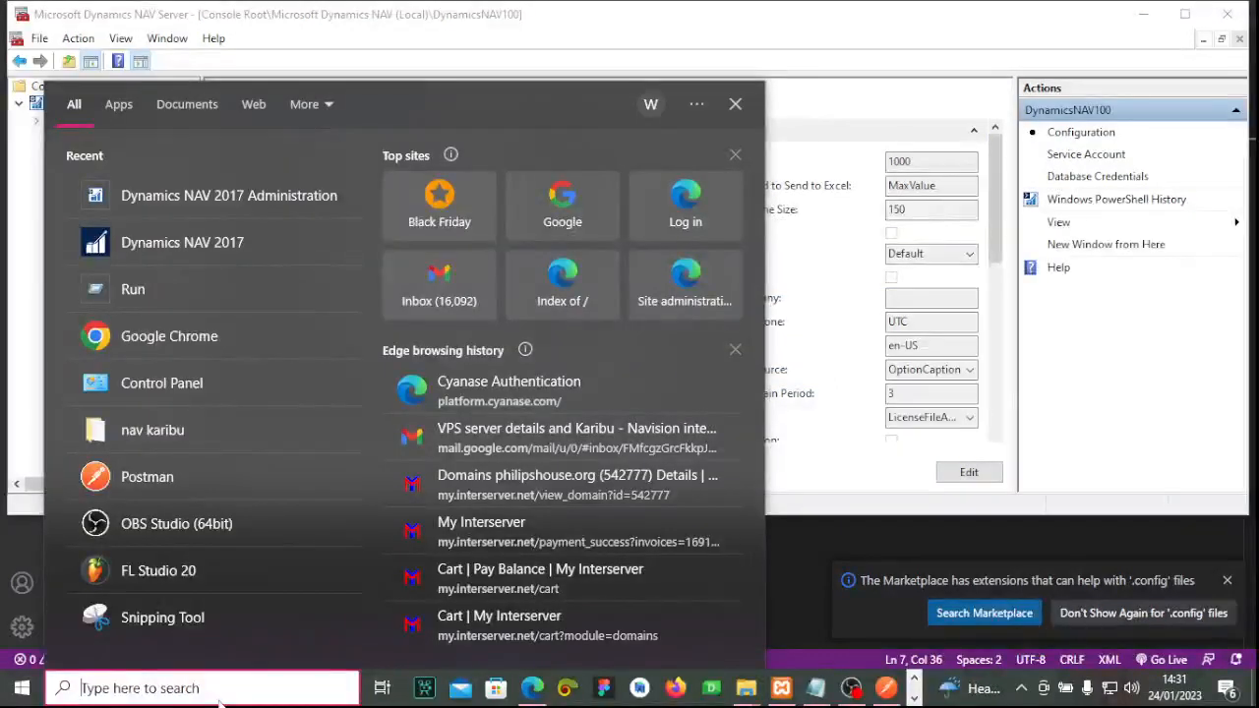
click(659, 369)
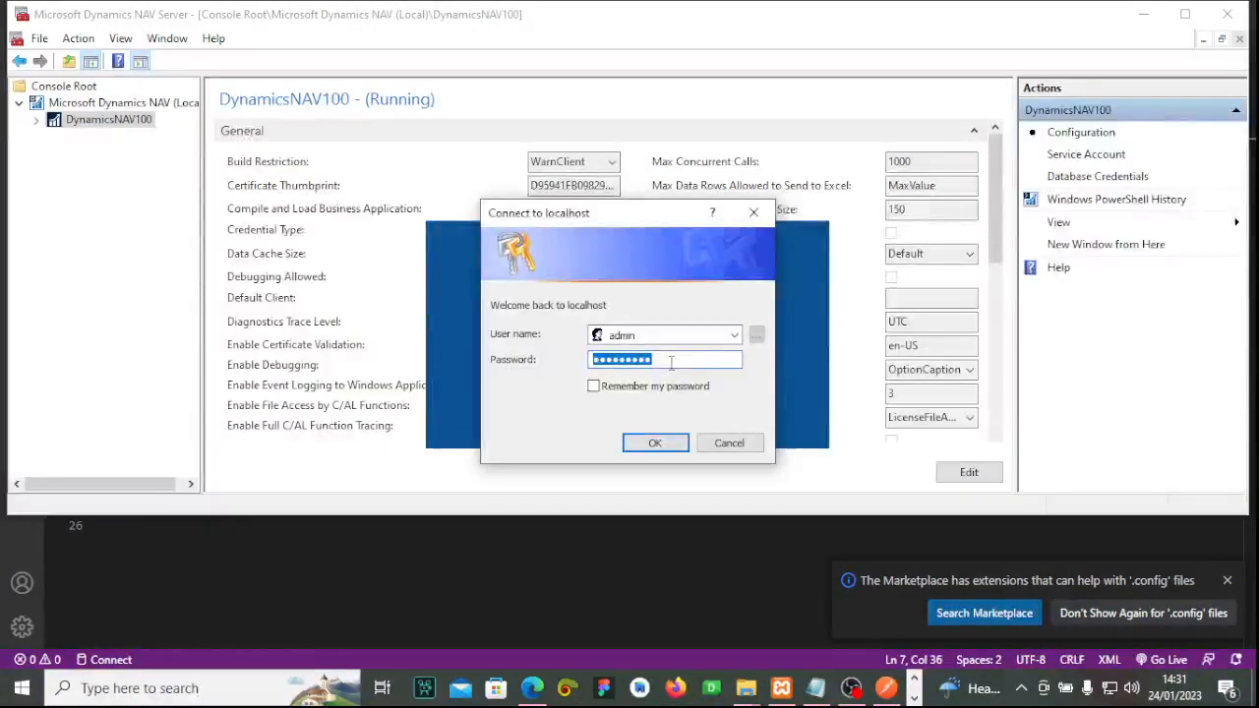
key(Return)
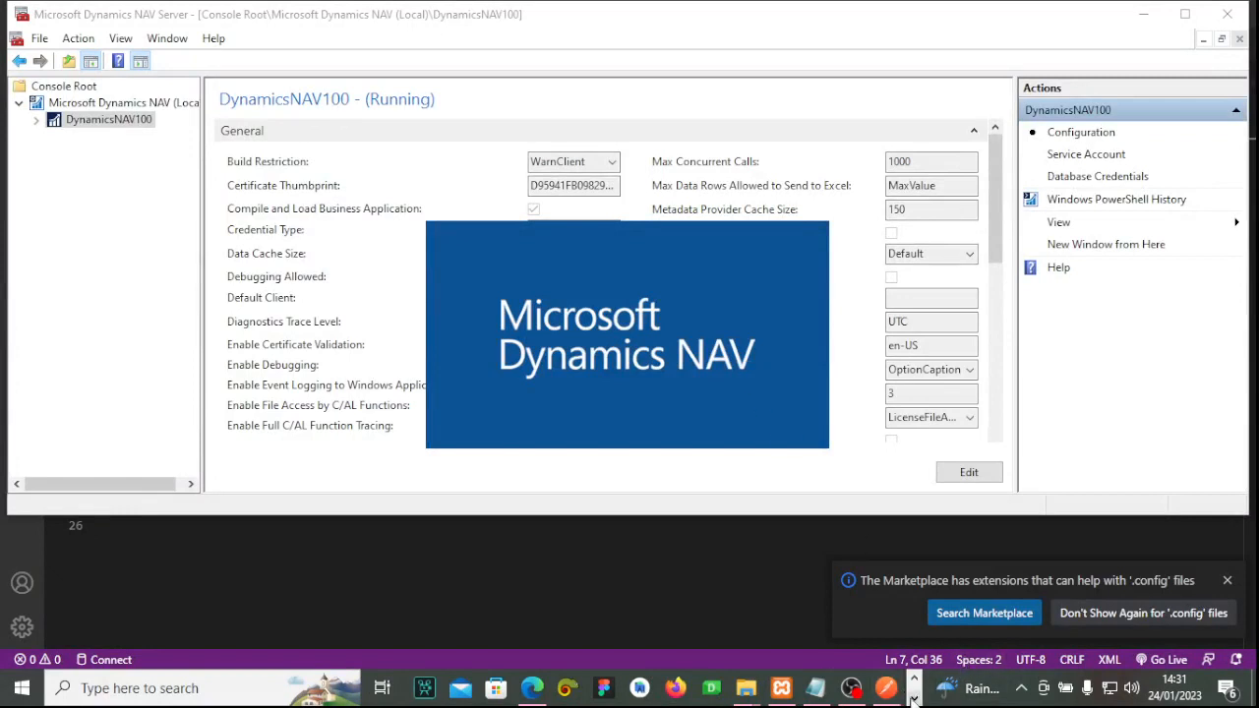
Bring back Postman's demo request, still at 401 Unauthorized, and view its Params.
click(890, 690)
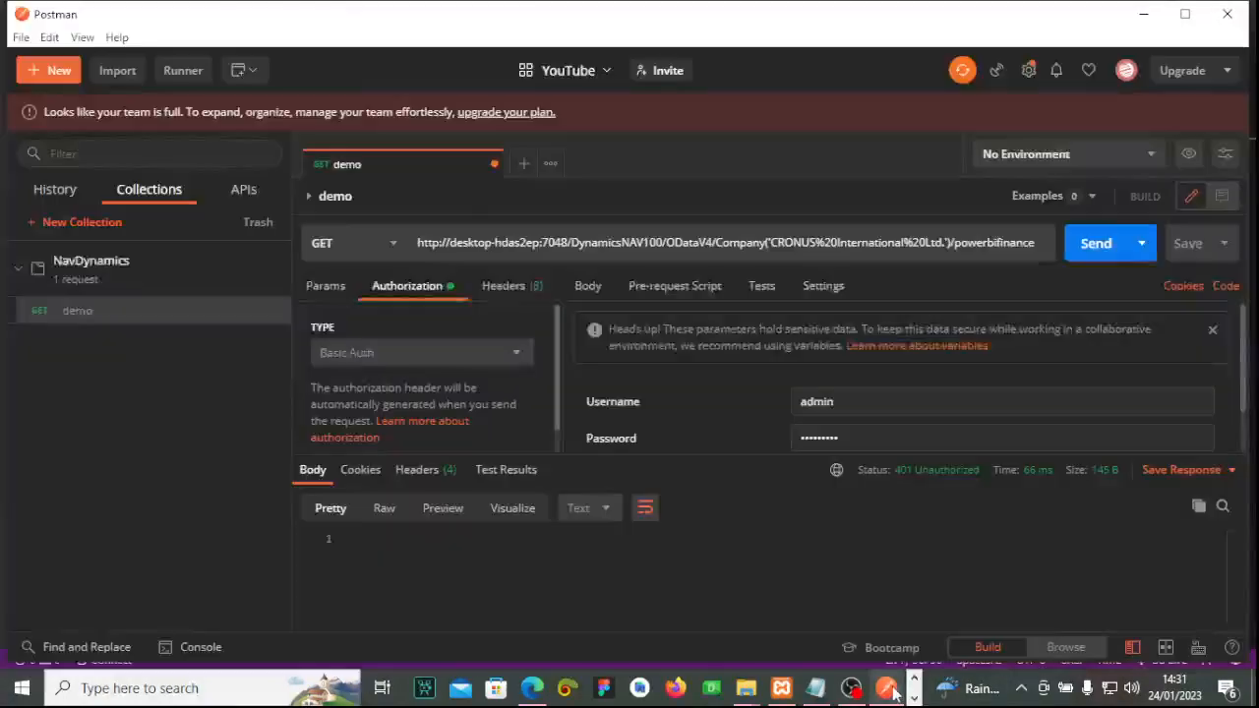
click(890, 691)
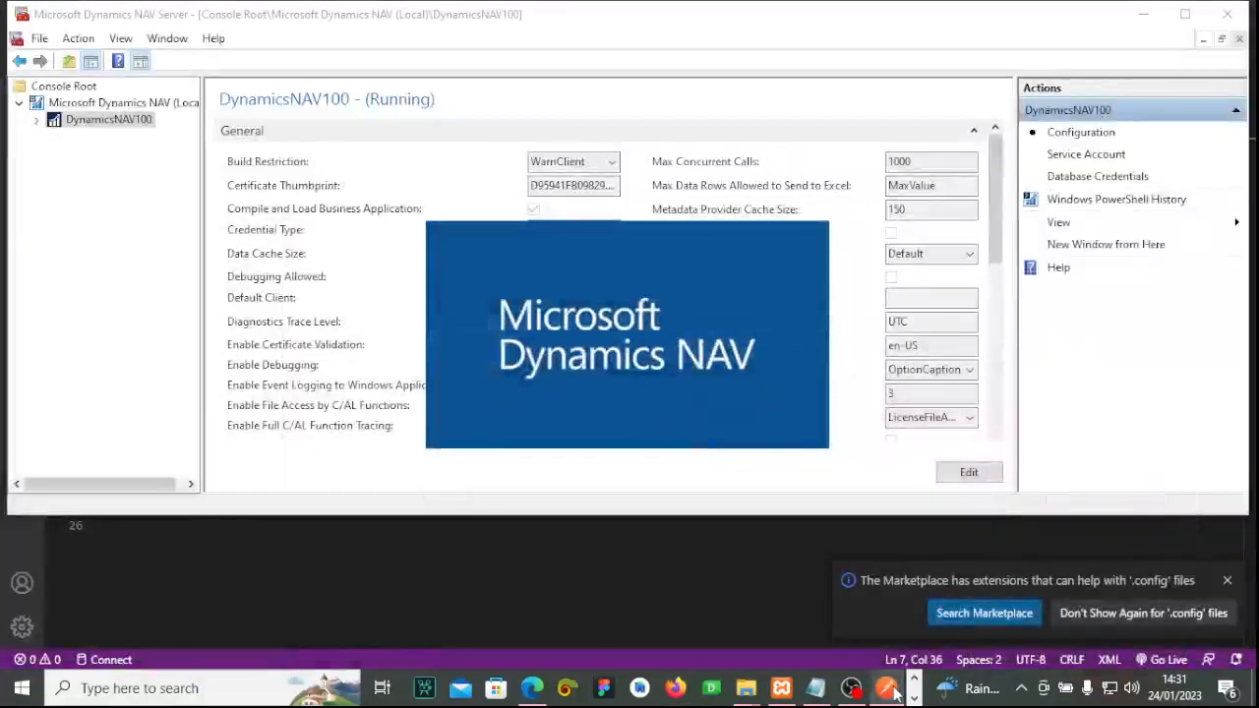
click(890, 691)
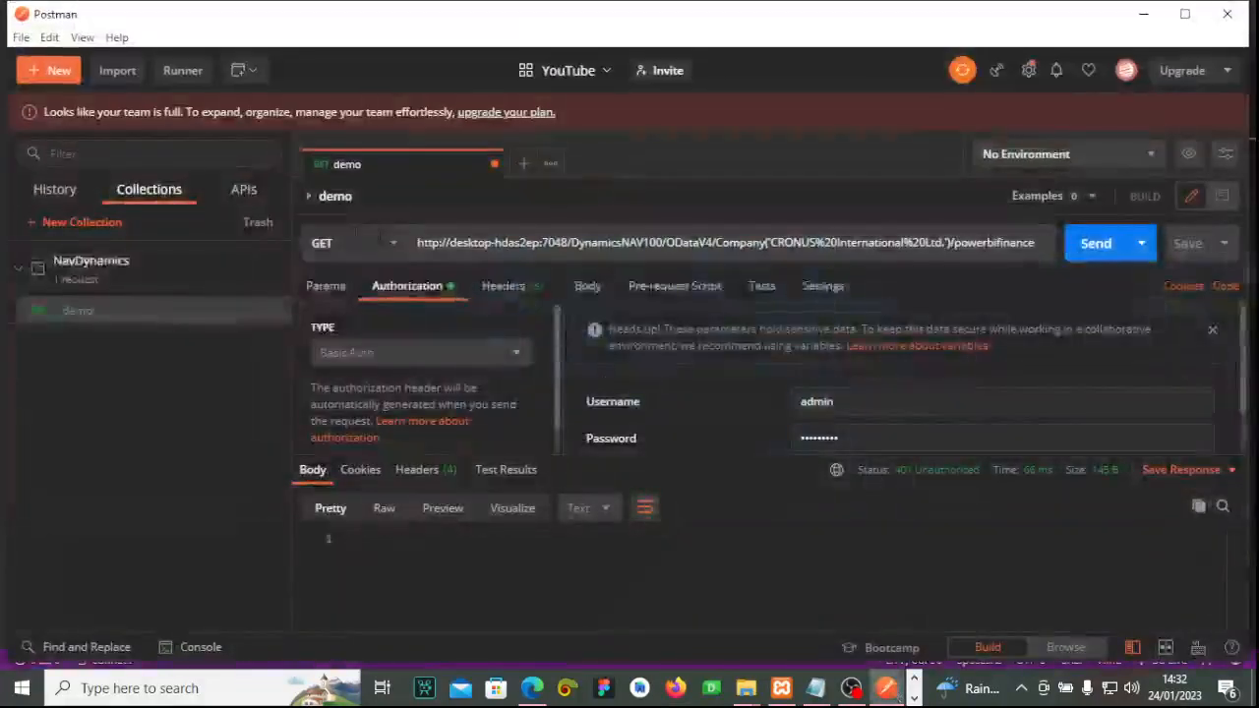
click(330, 297)
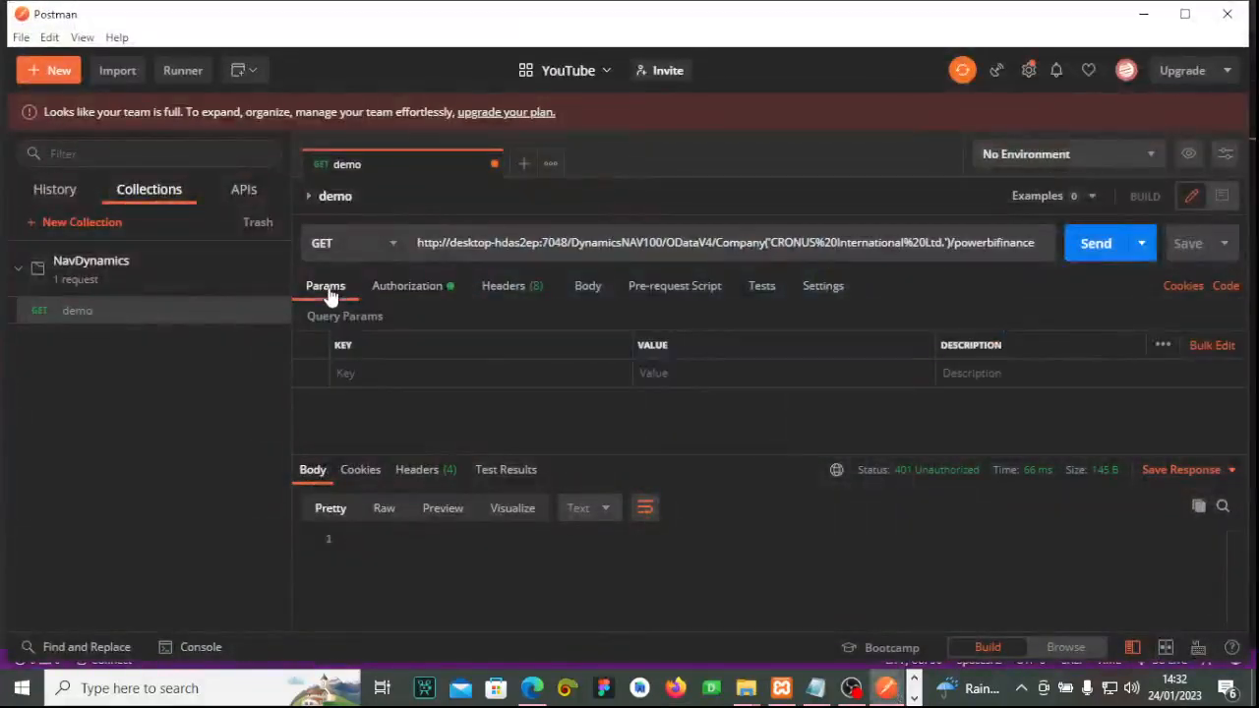
click(914, 698)
click(568, 688)
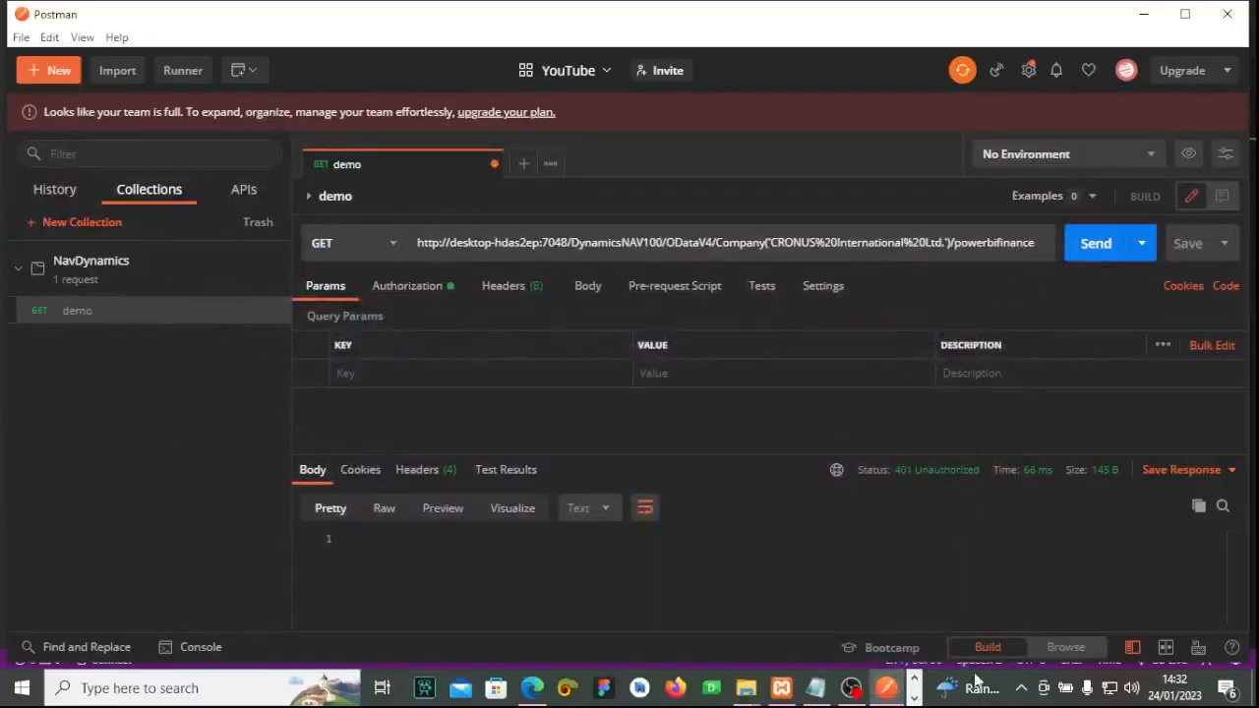
click(914, 698)
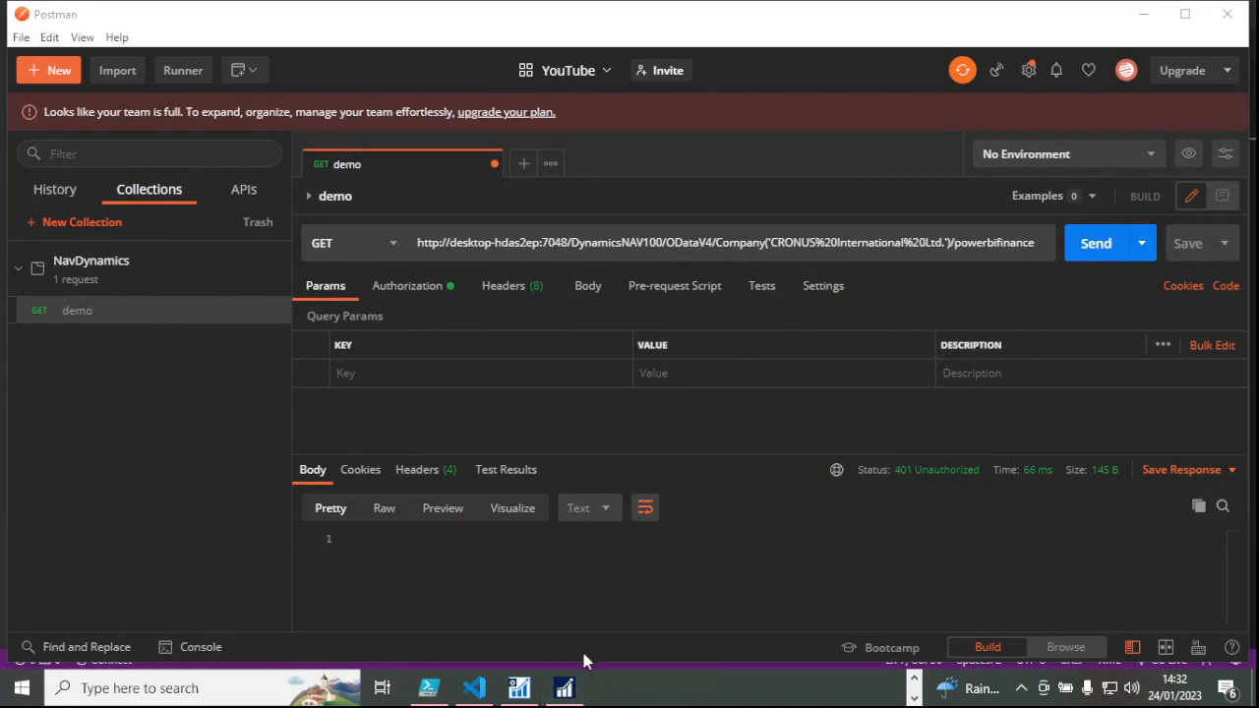
Maximize the Dynamics NAV Business Manager window.
click(564, 687)
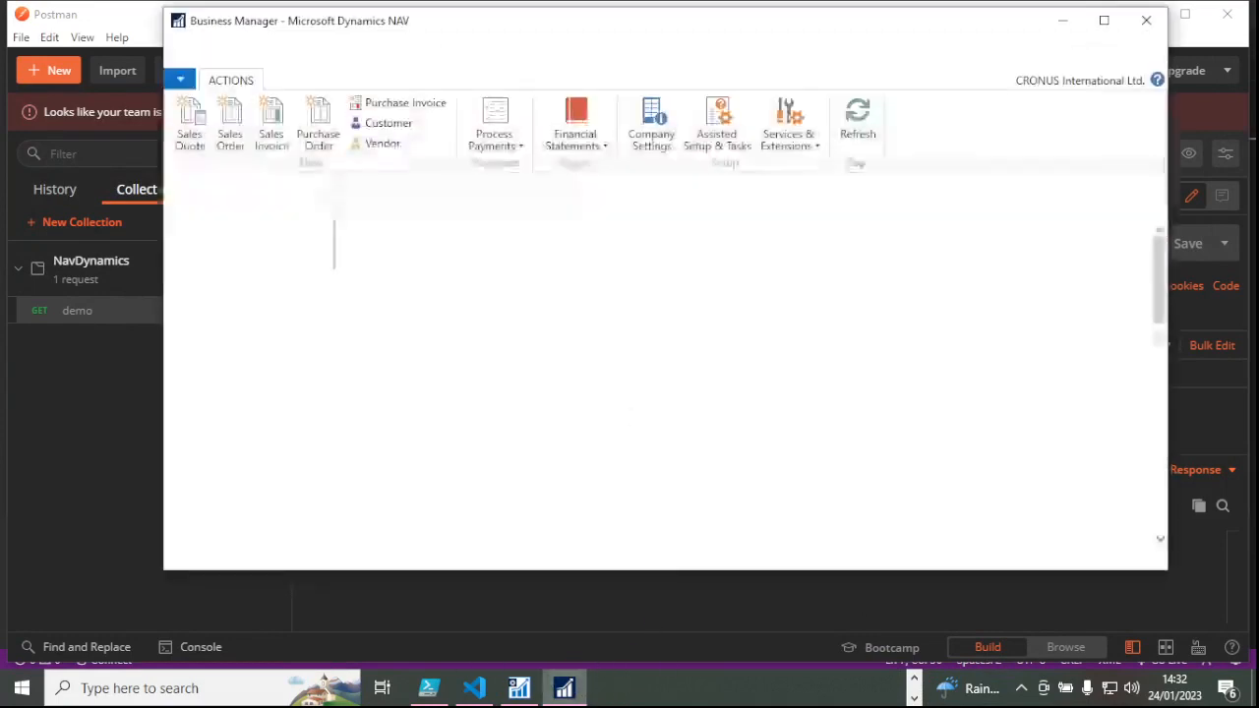
drag(520, 32, 478, 117)
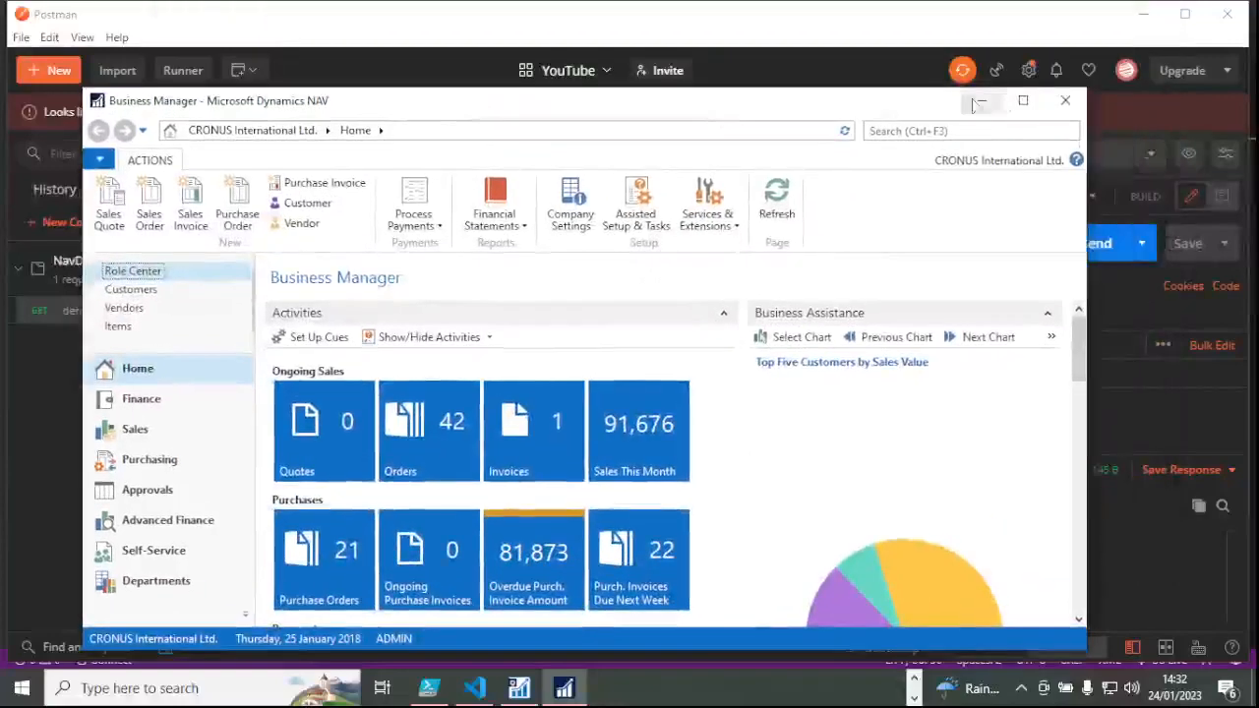
click(1021, 104)
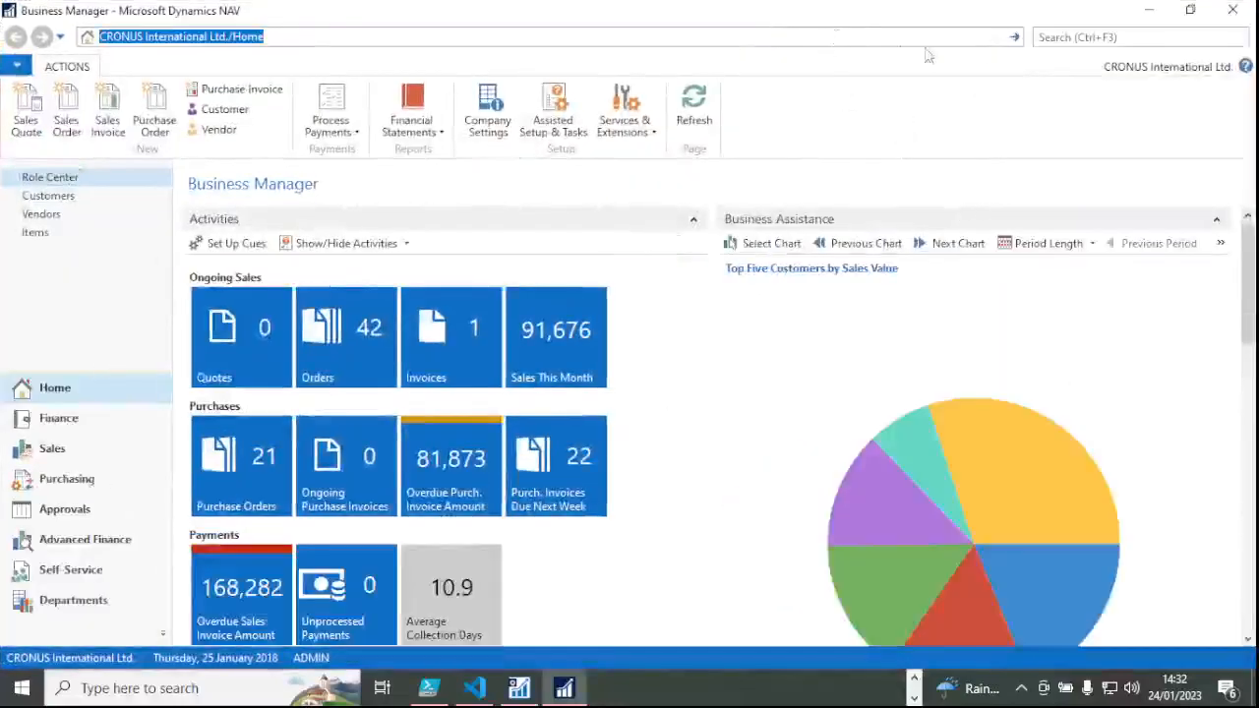
click(1094, 37)
click(914, 701)
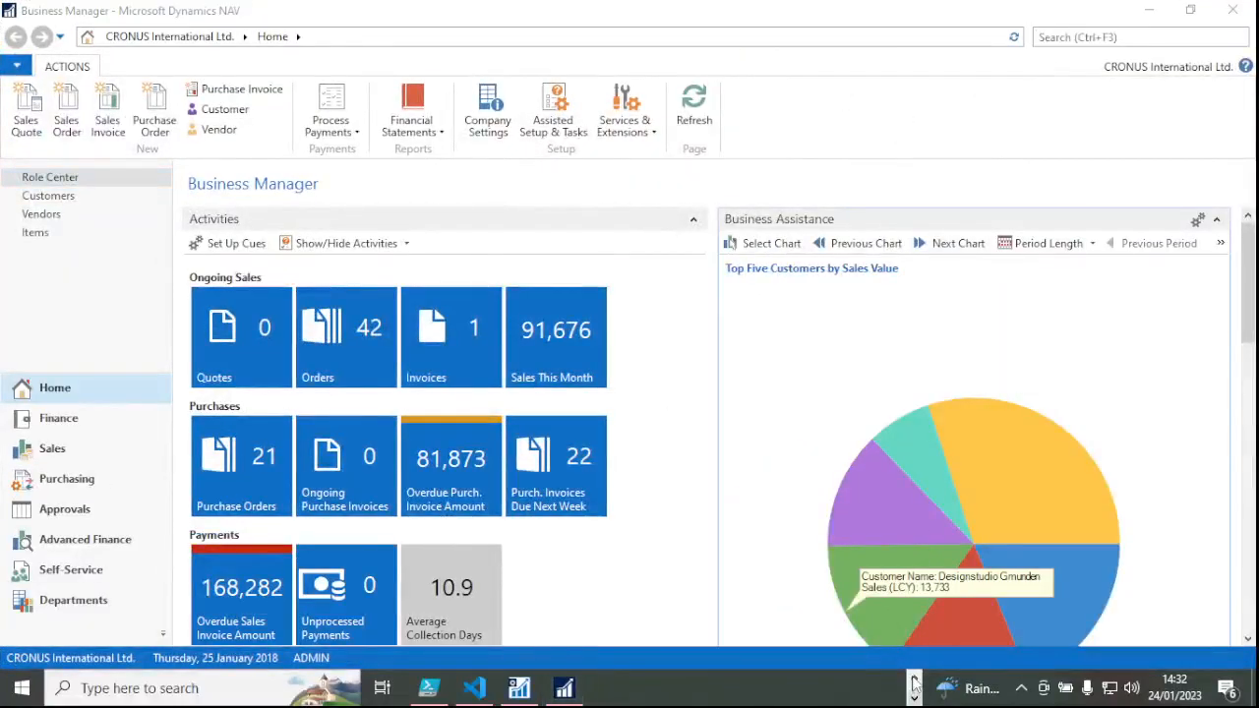
click(887, 688)
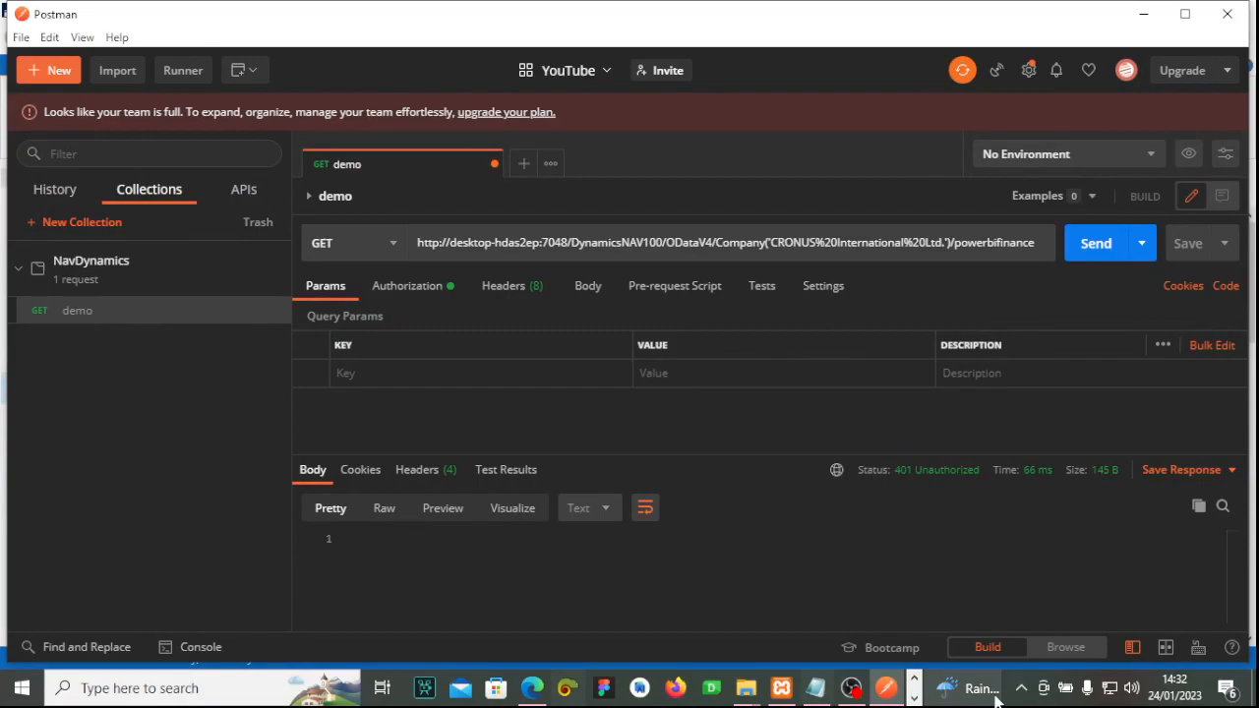
click(914, 700)
click(564, 687)
Search for 'web' and open the Web Services page.
click(1087, 37)
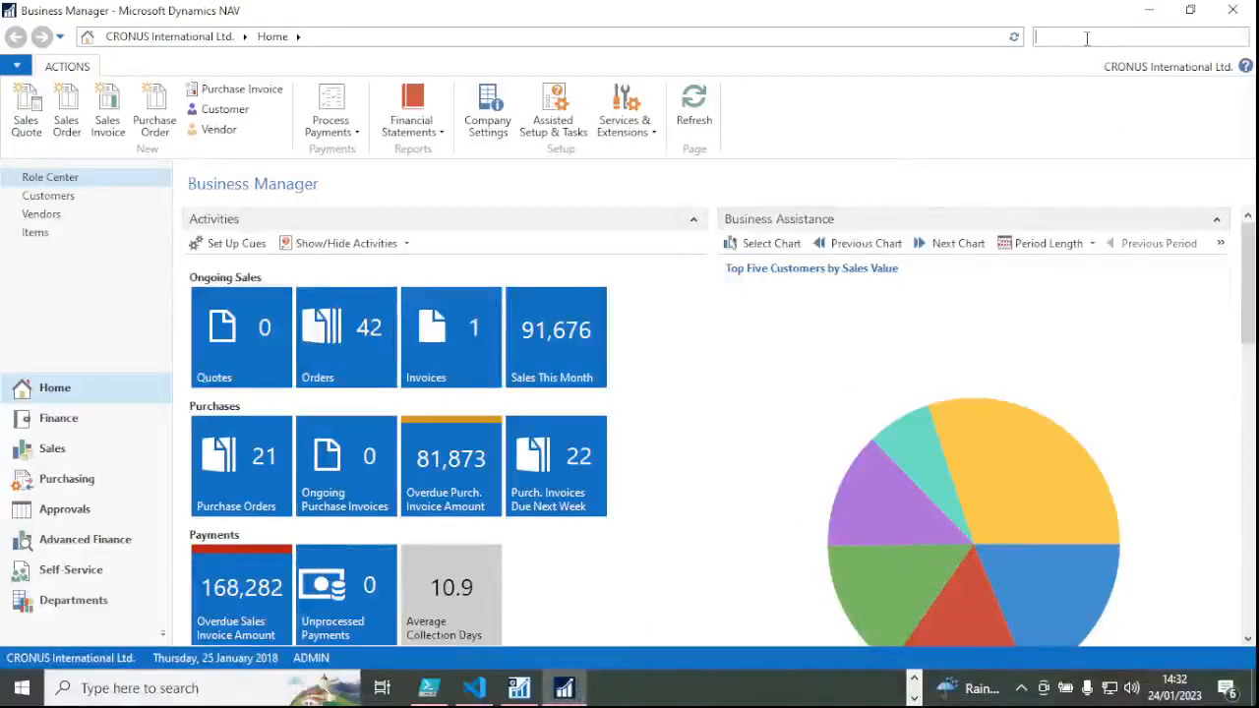
text(wweb)
key(BackSpace)
key(BackSpace)
key(BackSpace)
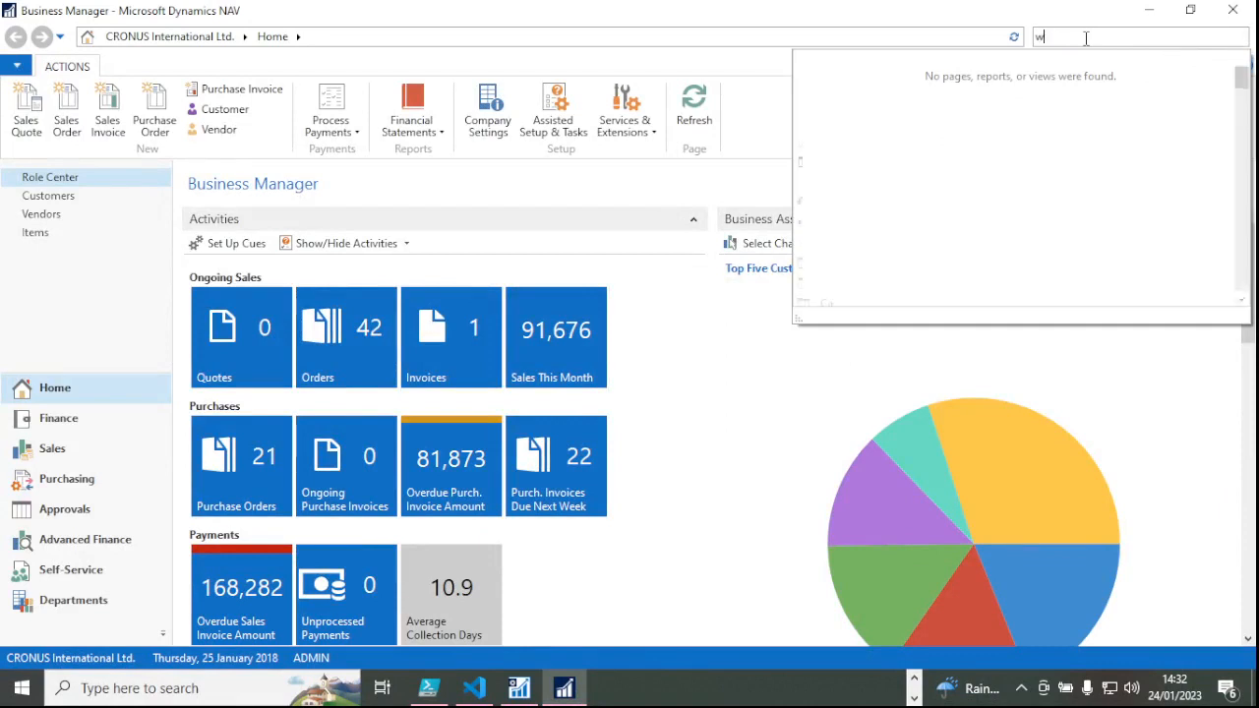
text(eb)
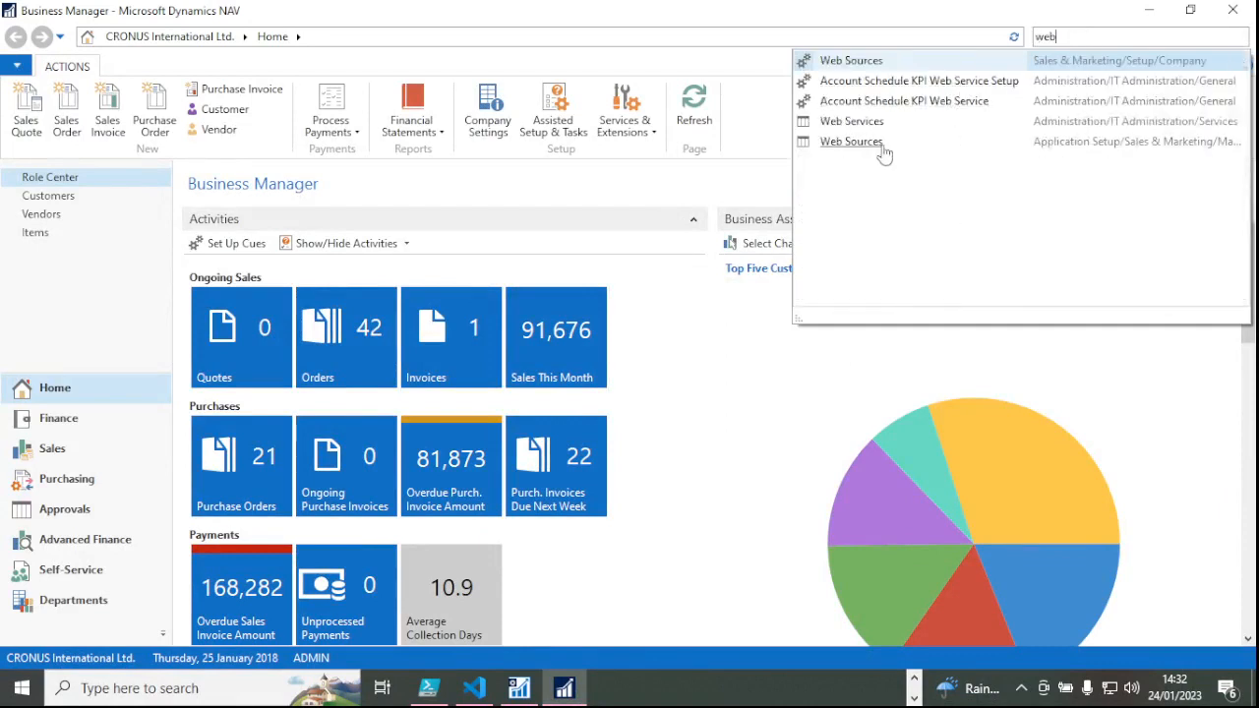
click(873, 130)
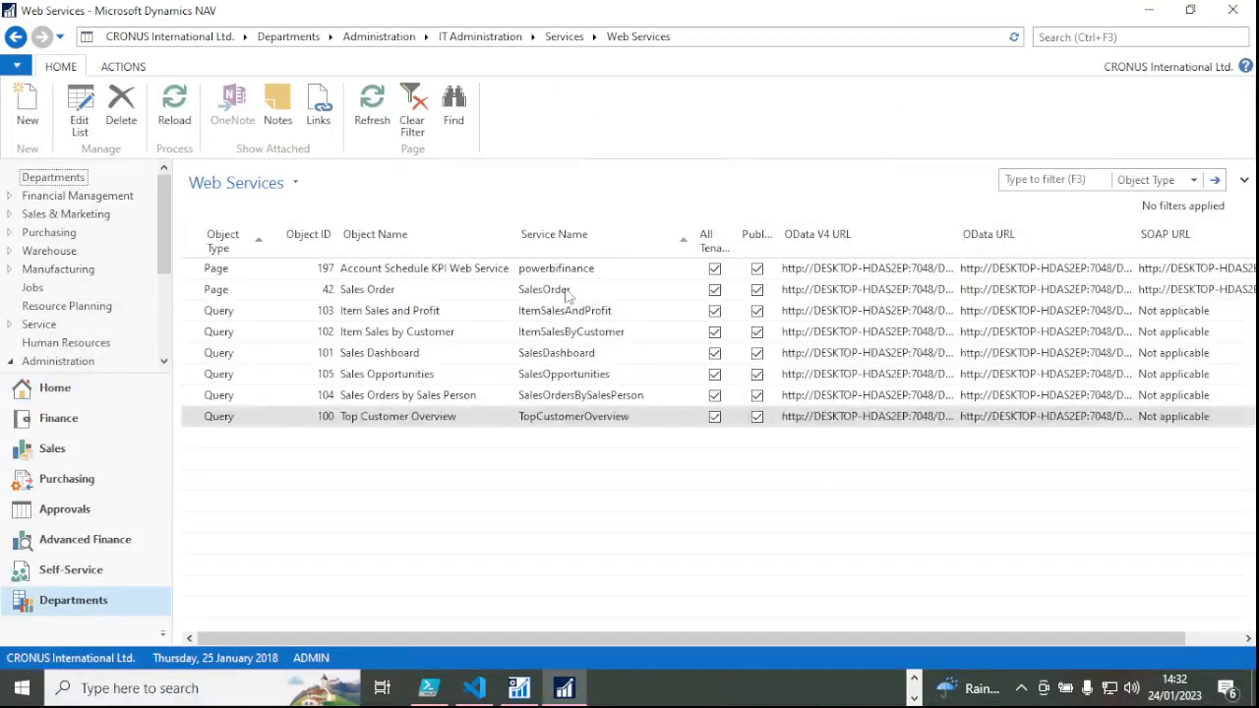
Open the Sales Order web service's OData V4 URL in the browser.
click(925, 296)
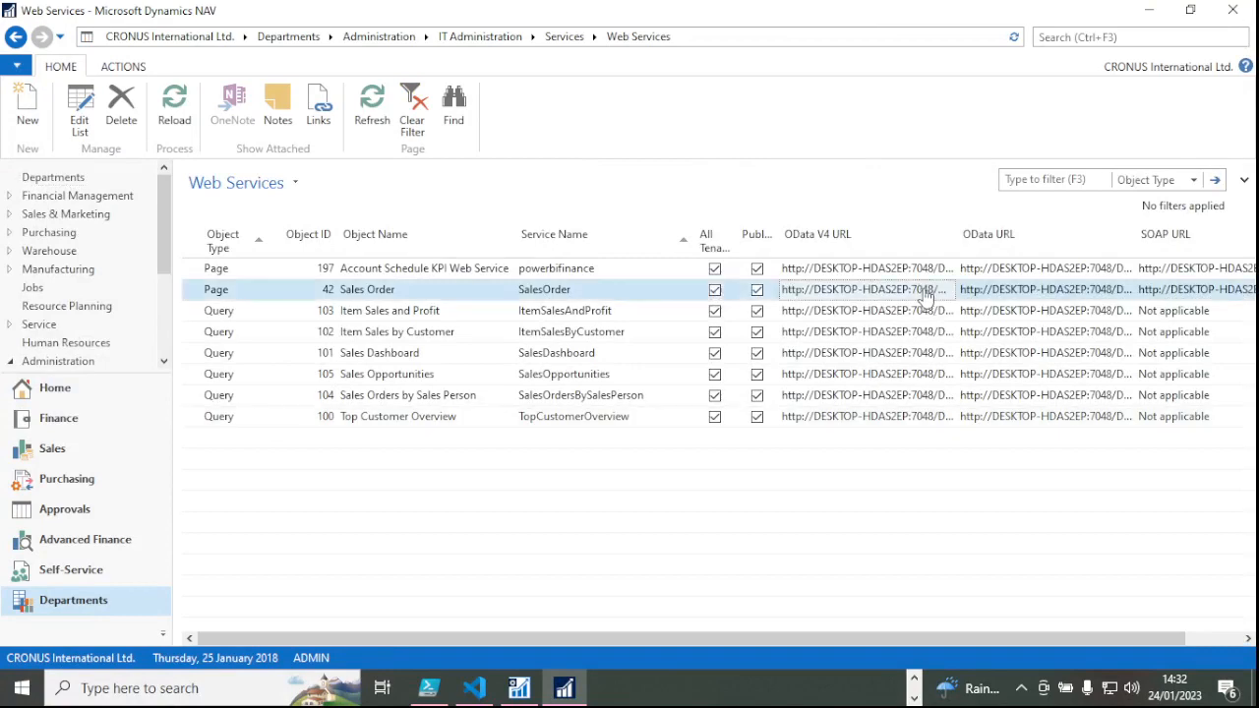
double_click(926, 295)
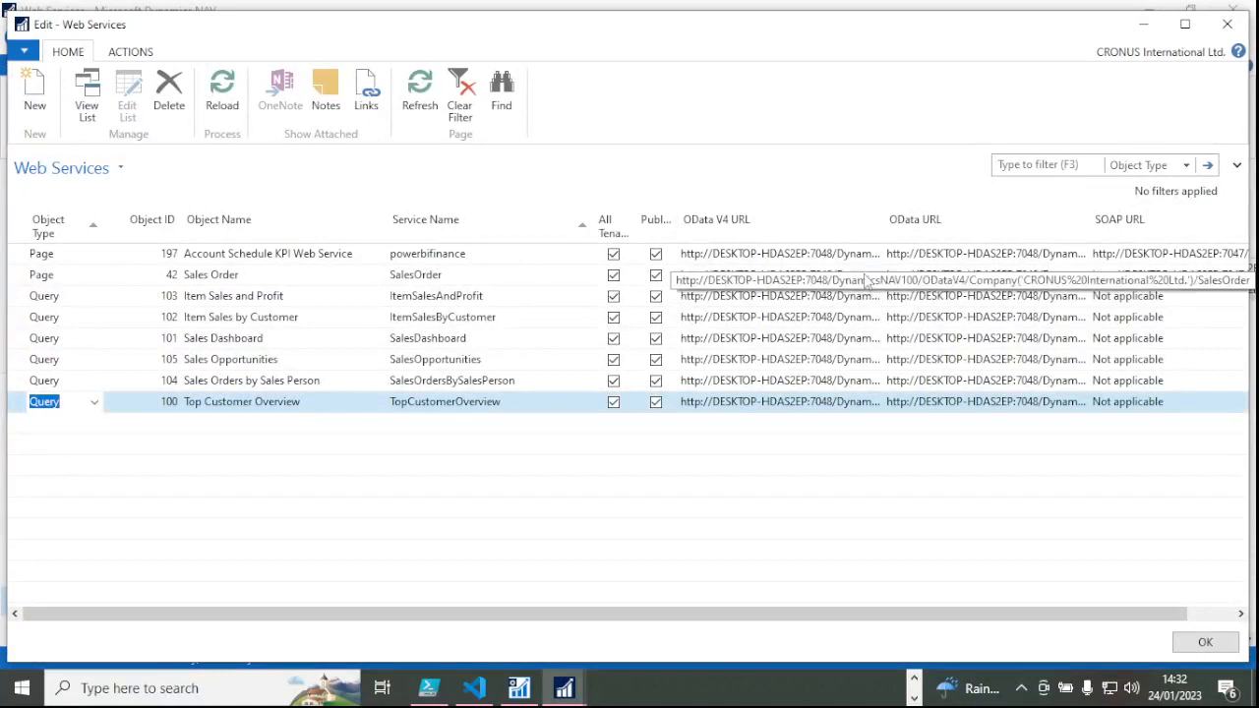
click(874, 277)
click(873, 276)
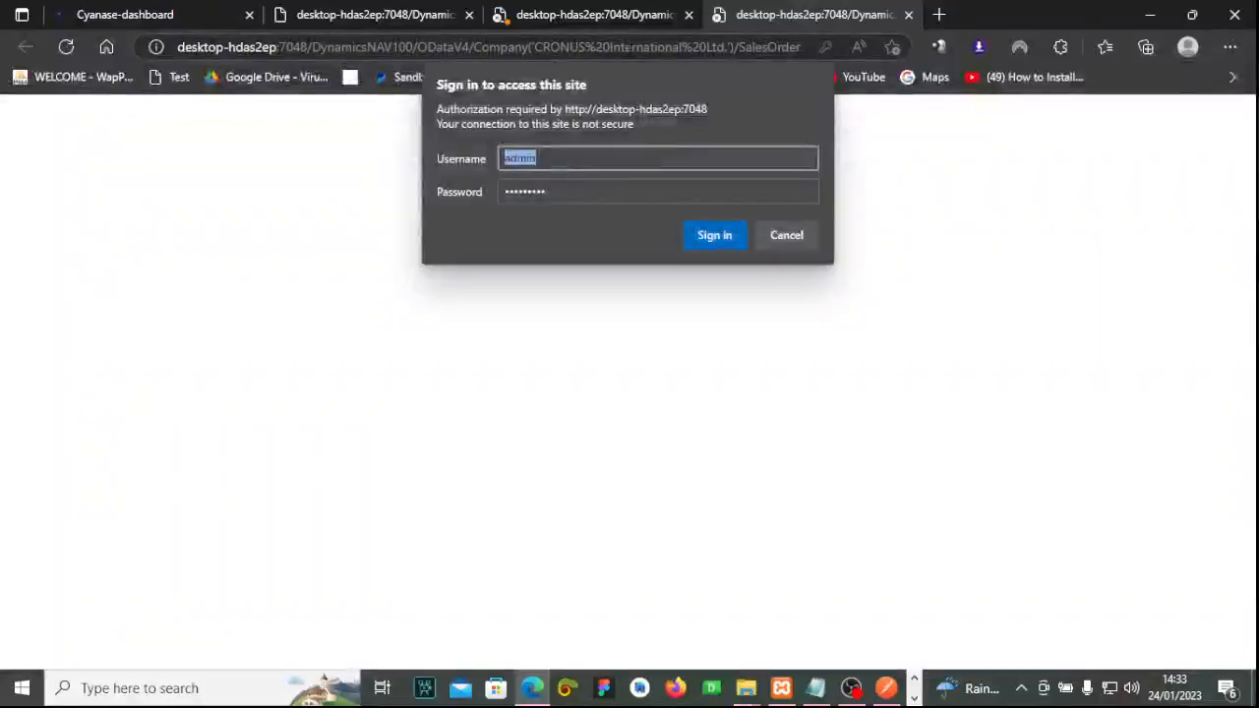
Copy the SalesOrder OData address from the browser's address bar.
click(629, 49)
right_click(630, 55)
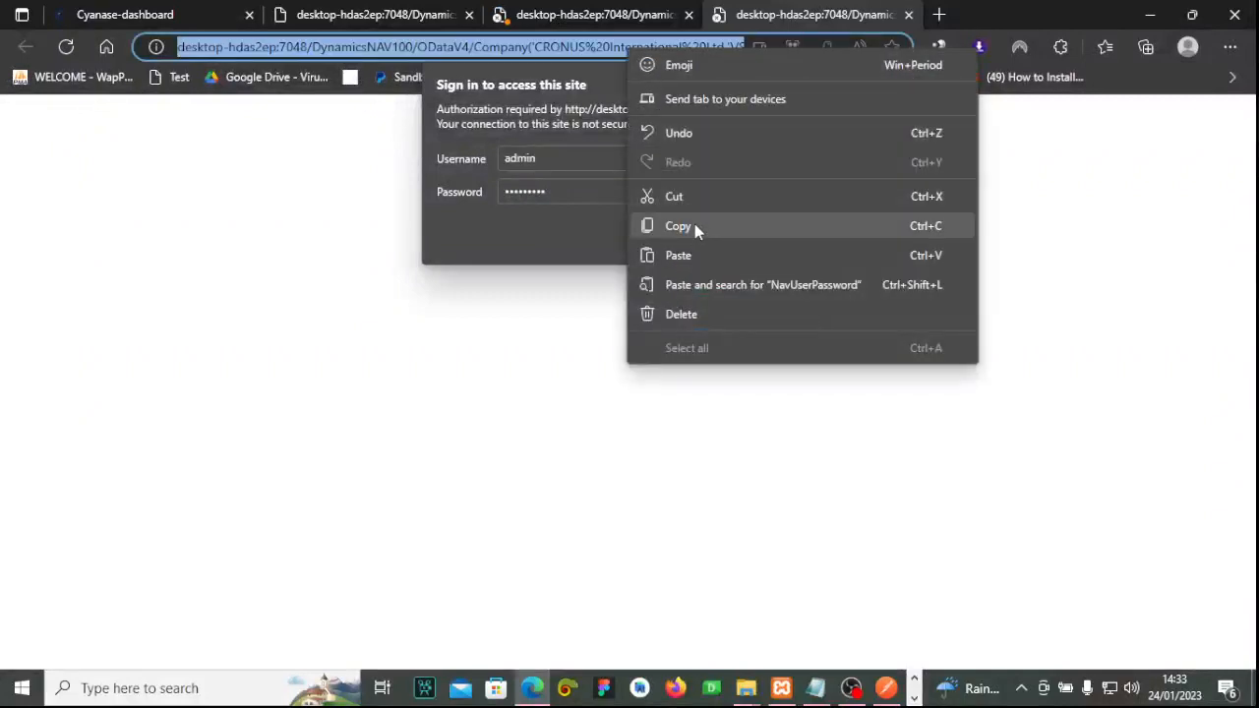
click(695, 225)
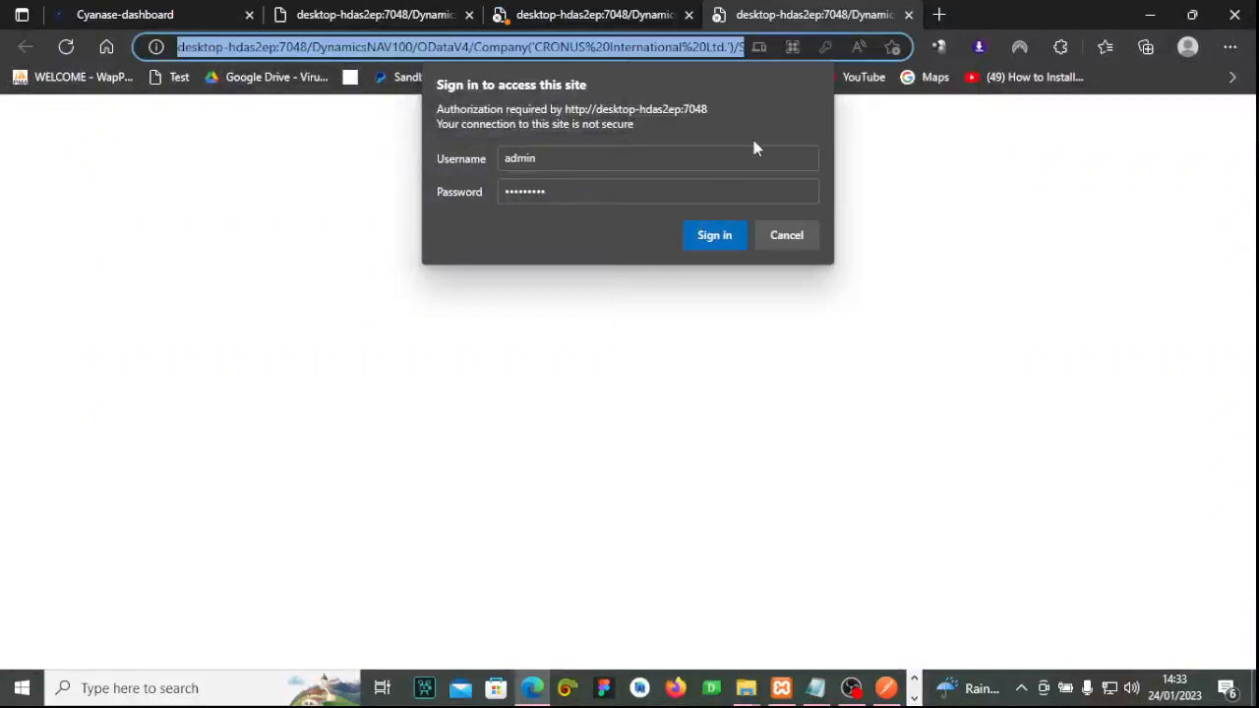
click(886, 688)
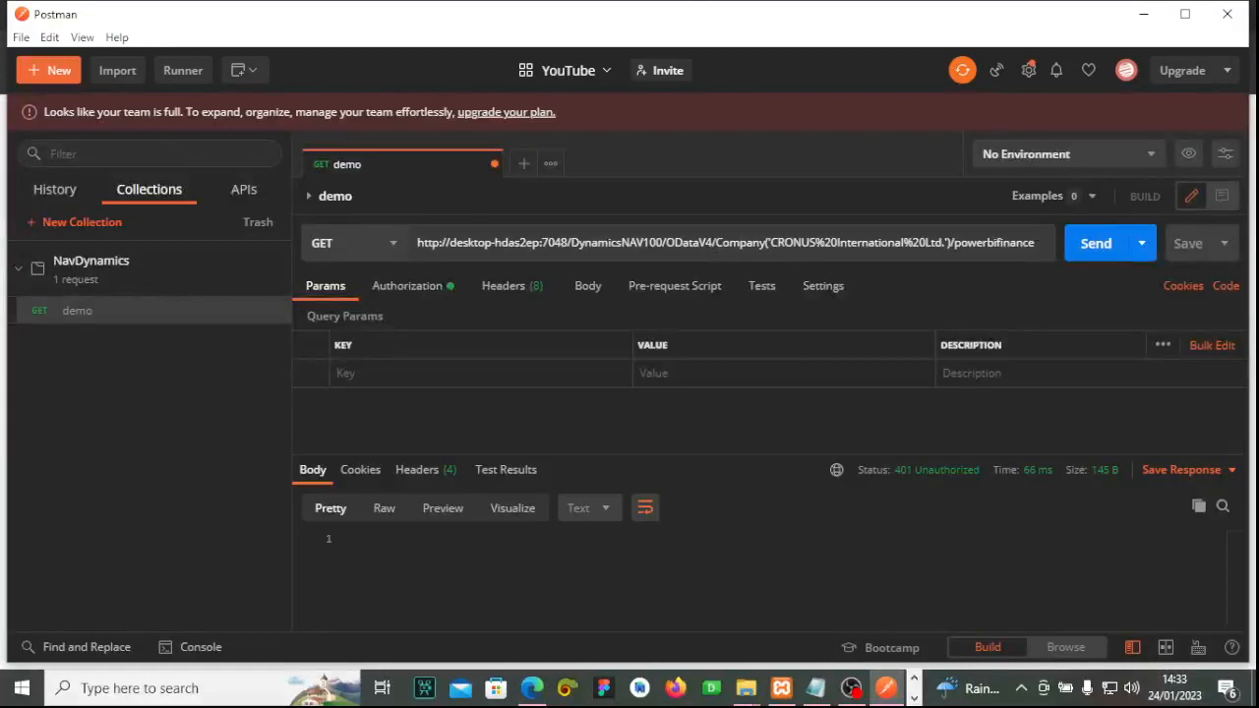
Replace the demo request URL with the SalesOrder OData address and send it, getting 200 OK.
key(ctrl+a)
key(BackSpace)
key(ctrl+v)
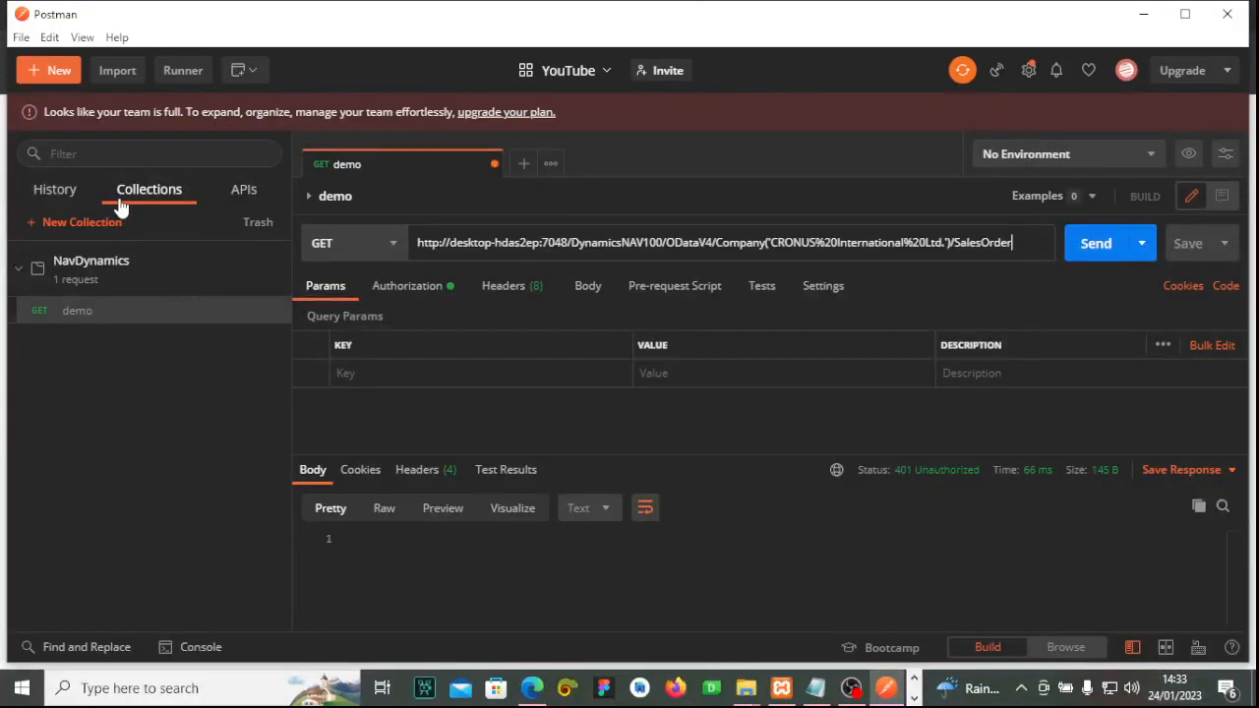
click(1095, 244)
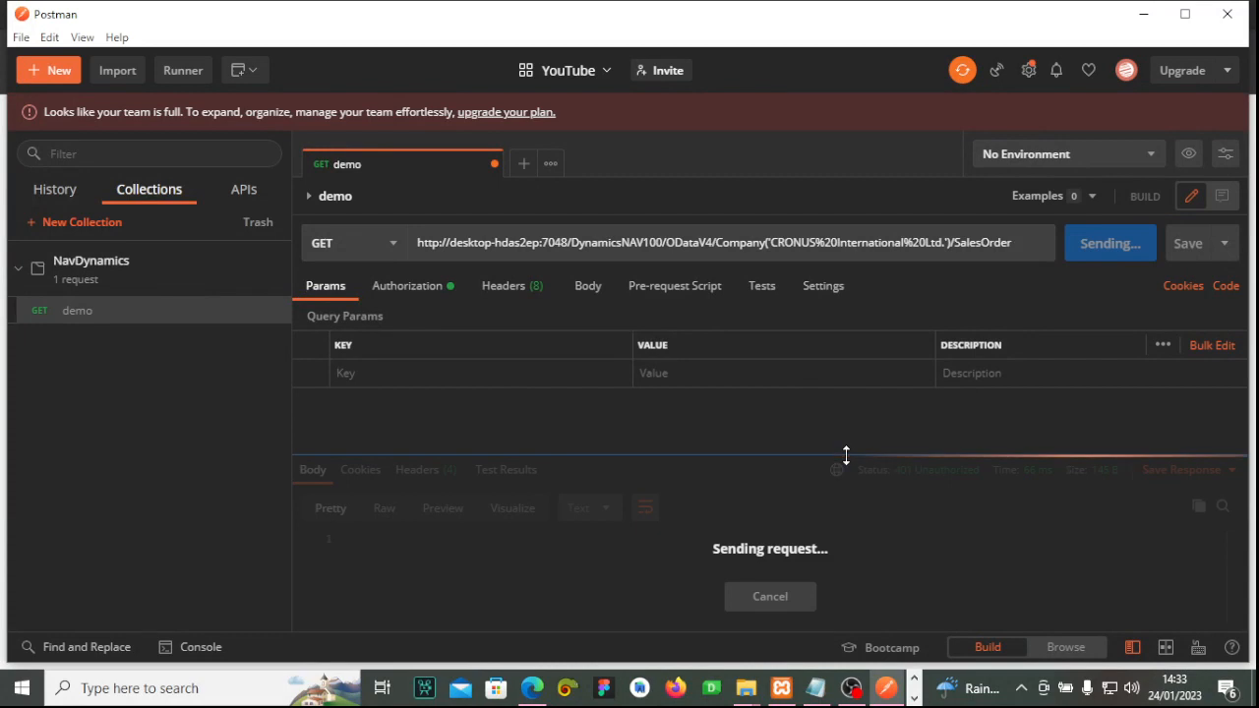
drag(846, 455, 838, 386)
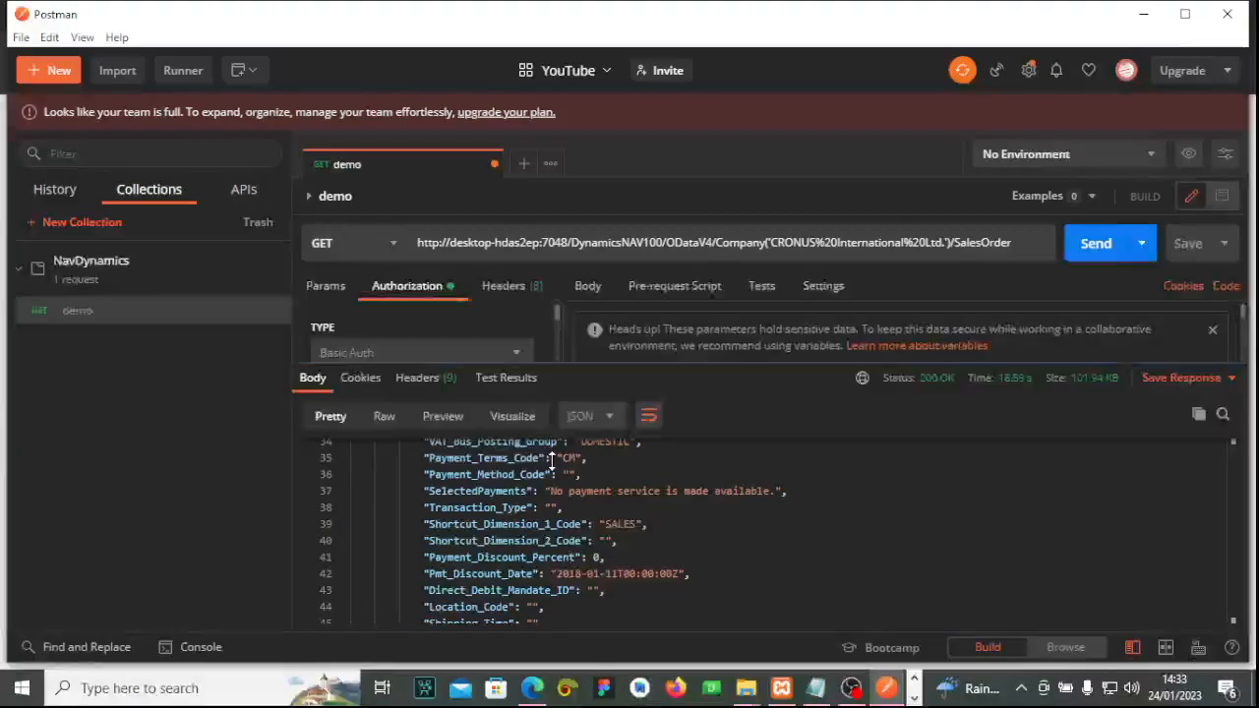
Check the request's authorization is still Basic Auth.
drag(552, 460, 553, 459)
click(420, 353)
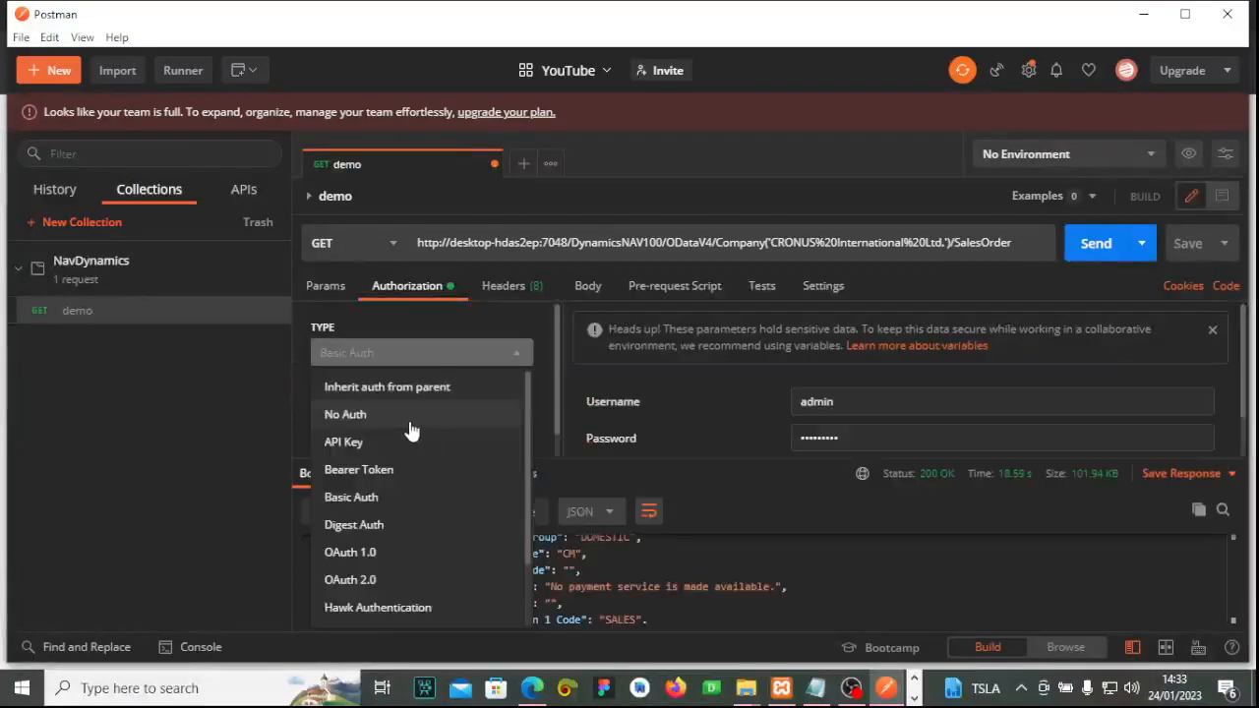
click(405, 497)
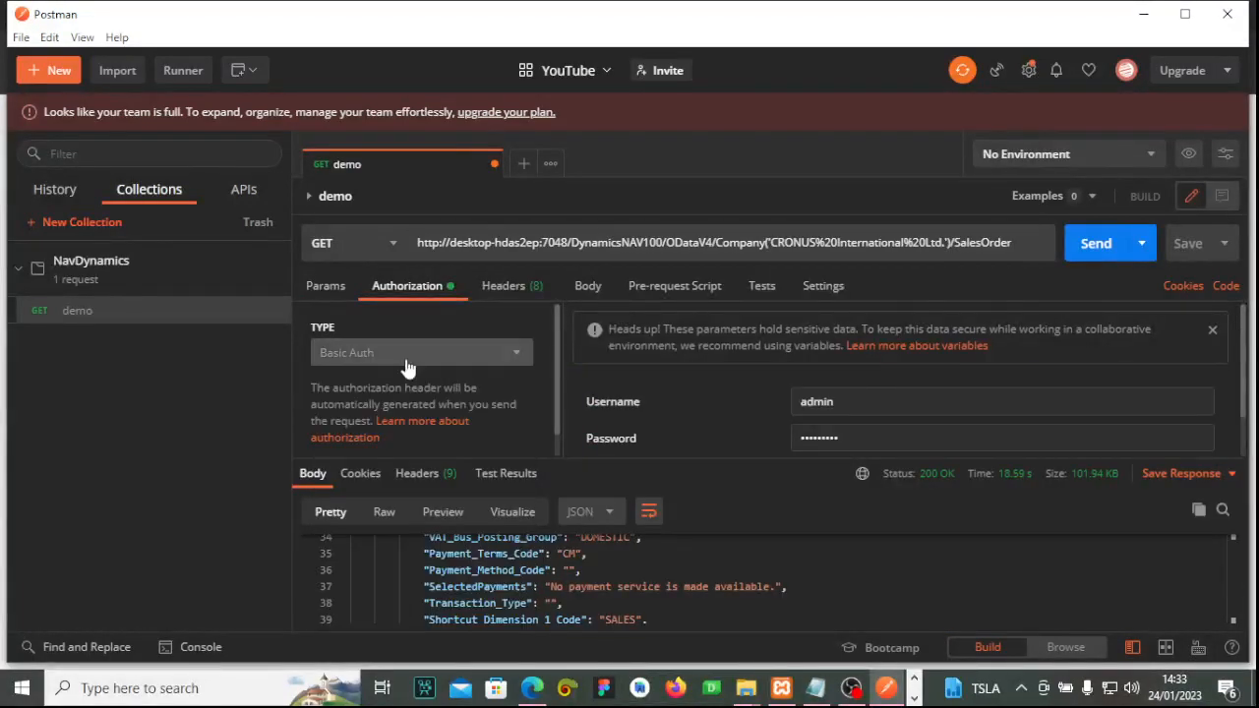
click(326, 286)
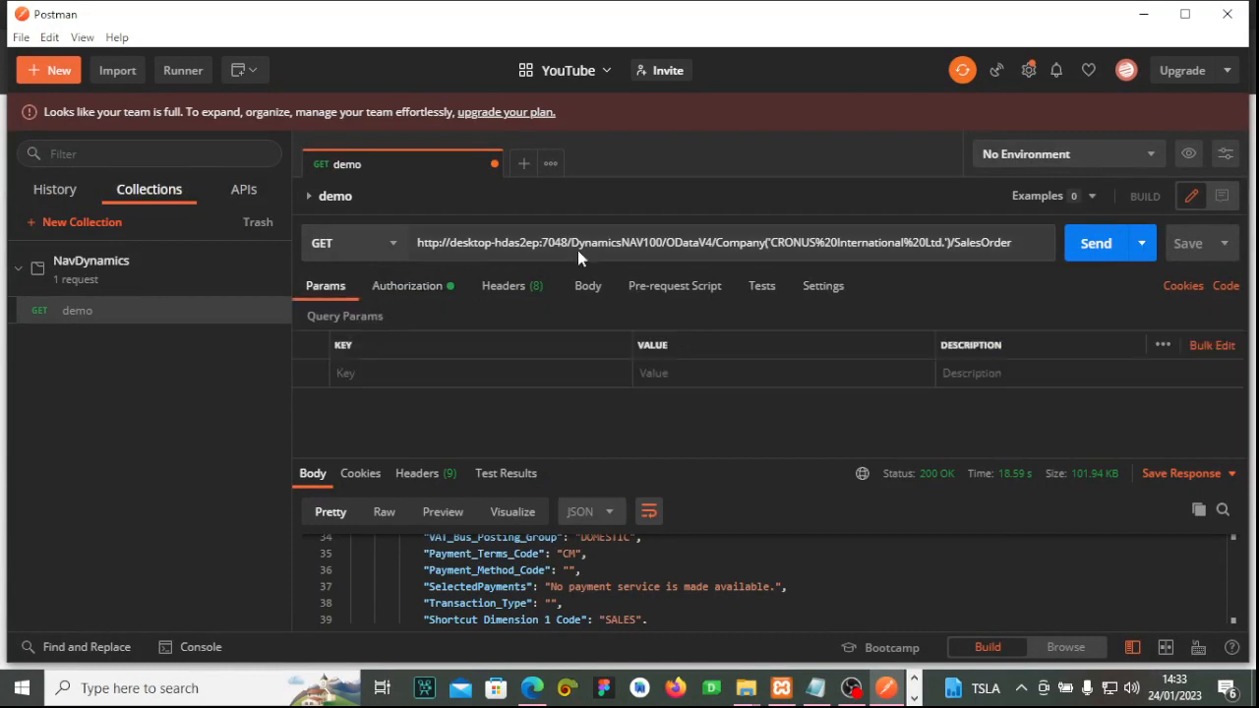
click(407, 286)
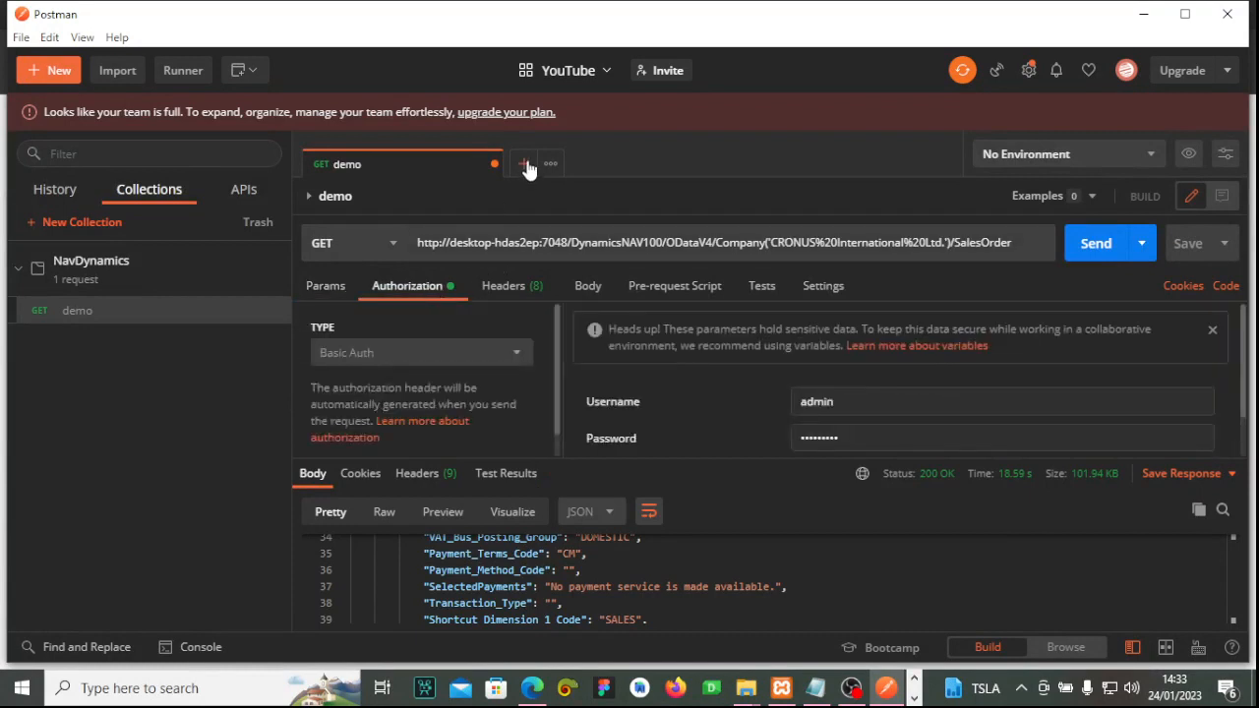
Create a new request with the pasted SalesOrder OData URL and Basic Auth authorization.
click(526, 164)
right_click(516, 239)
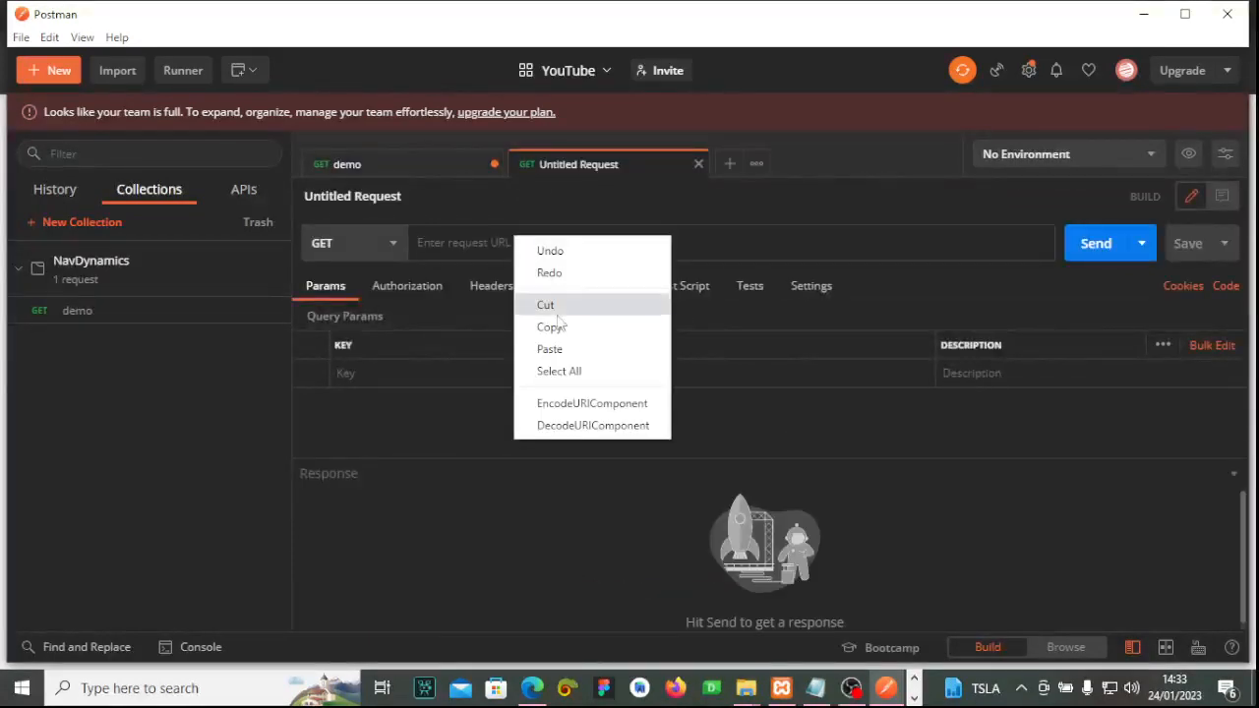
click(564, 351)
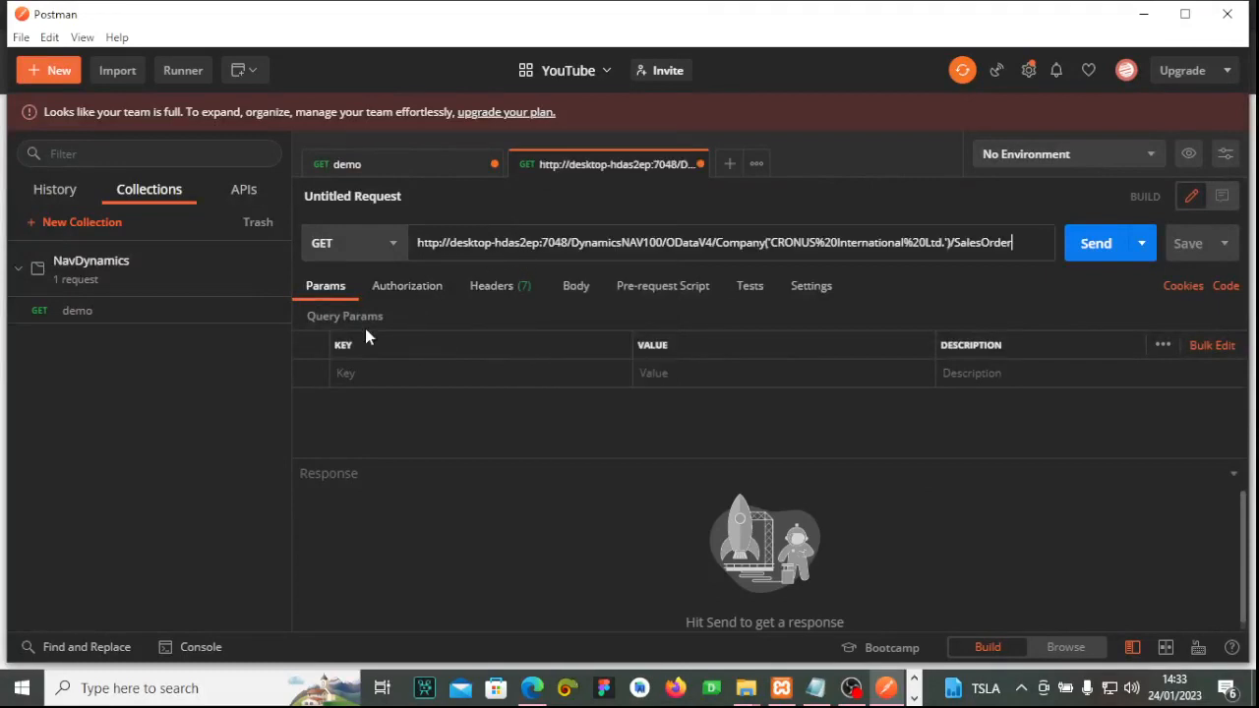
click(420, 287)
click(453, 352)
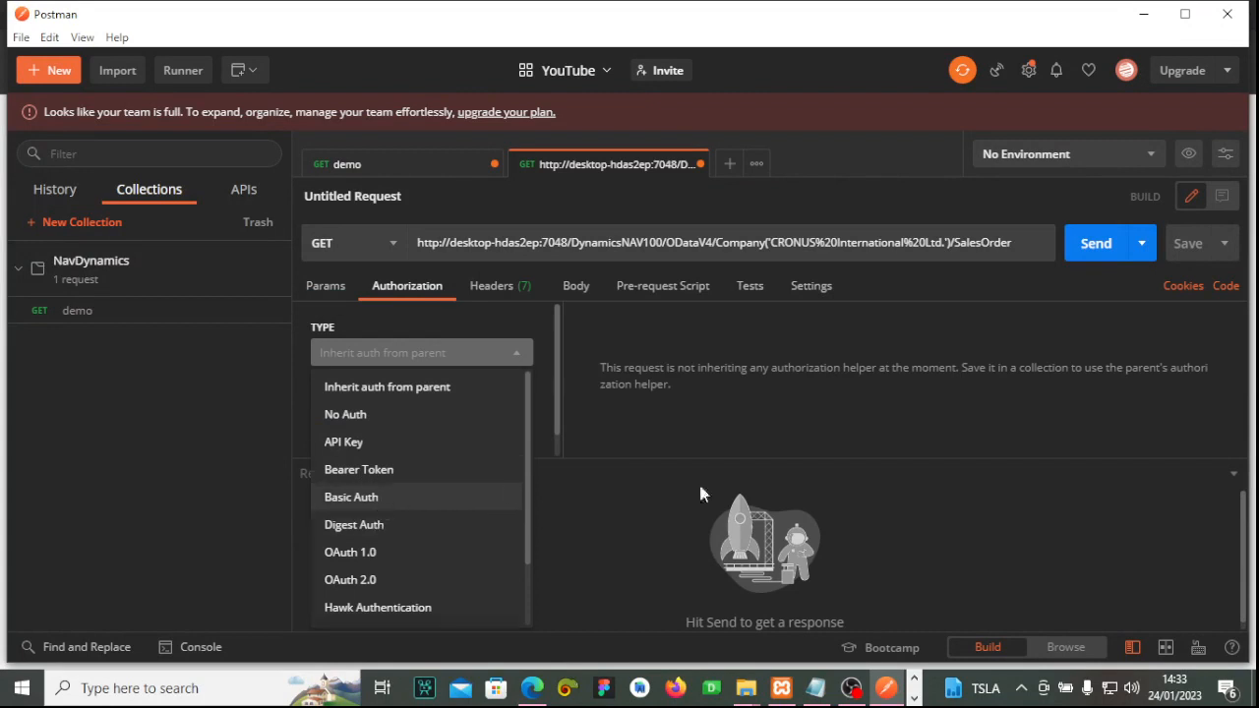
click(383, 499)
Show the admin password, send the request, and review the 200 OK JSON response.
scroll(934, 431, down, 1)
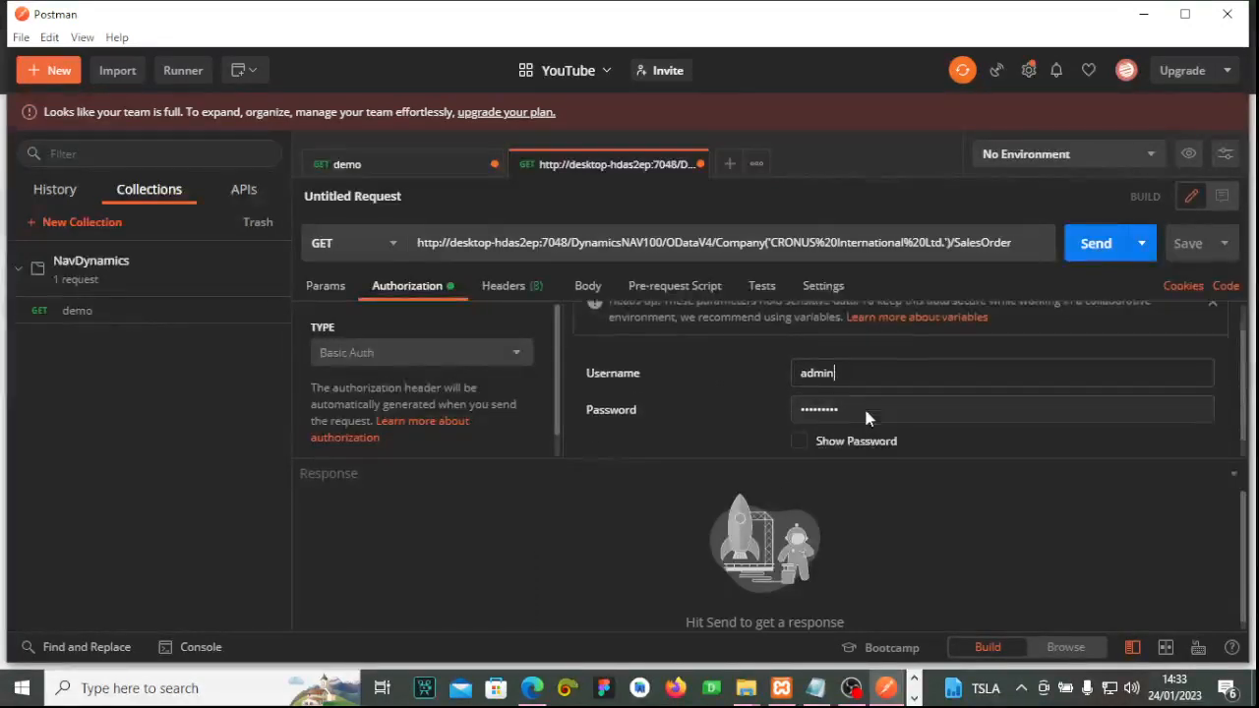
click(799, 418)
drag(876, 389, 725, 366)
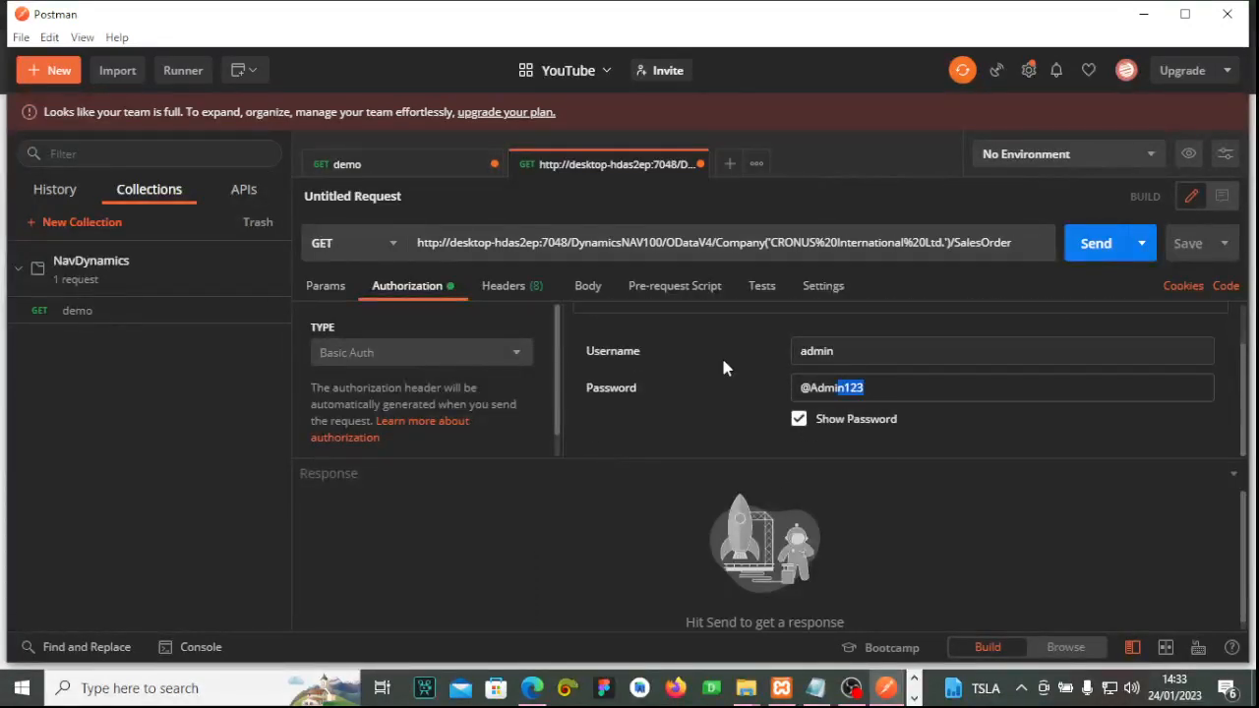
drag(861, 349, 751, 357)
drag(897, 392, 798, 388)
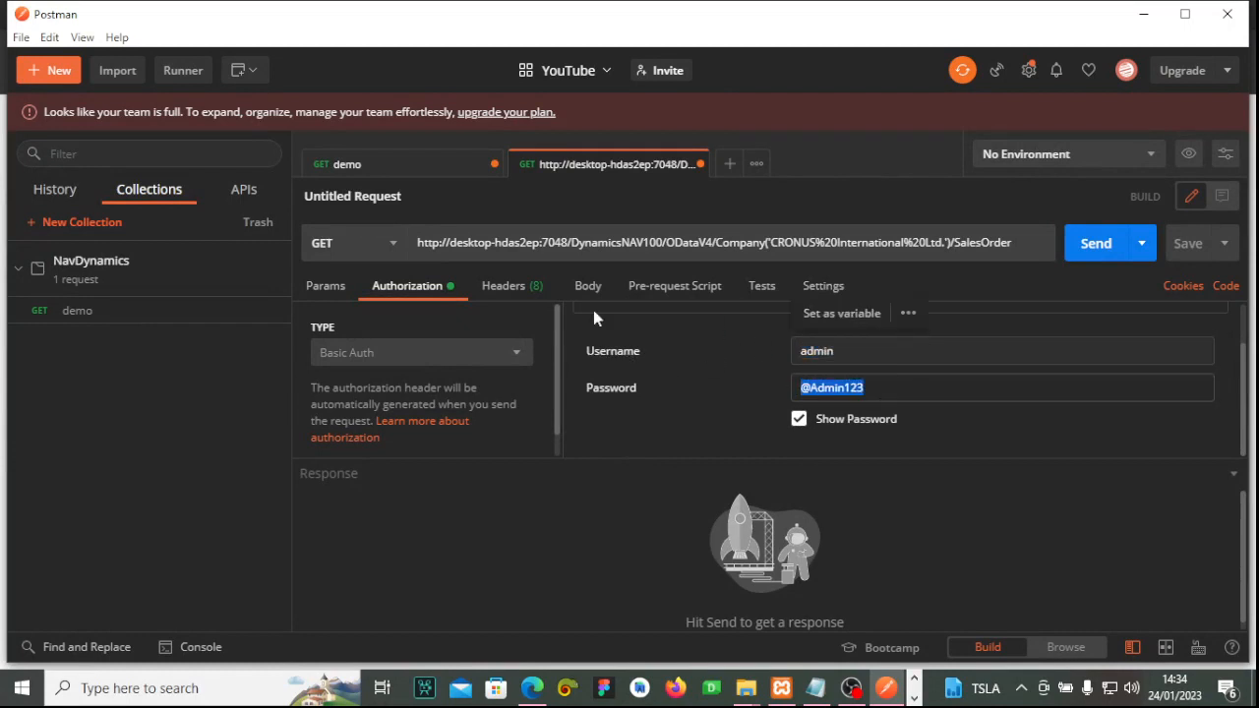
click(1092, 248)
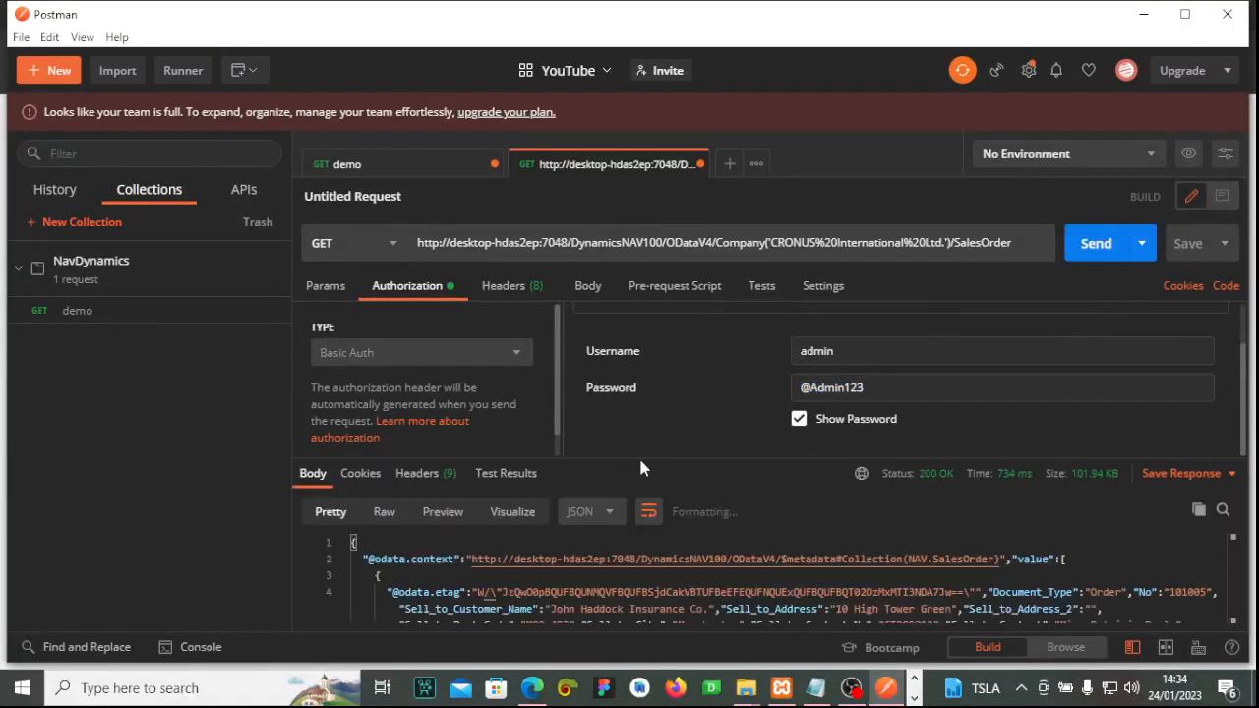
scroll(637, 496, down, 5)
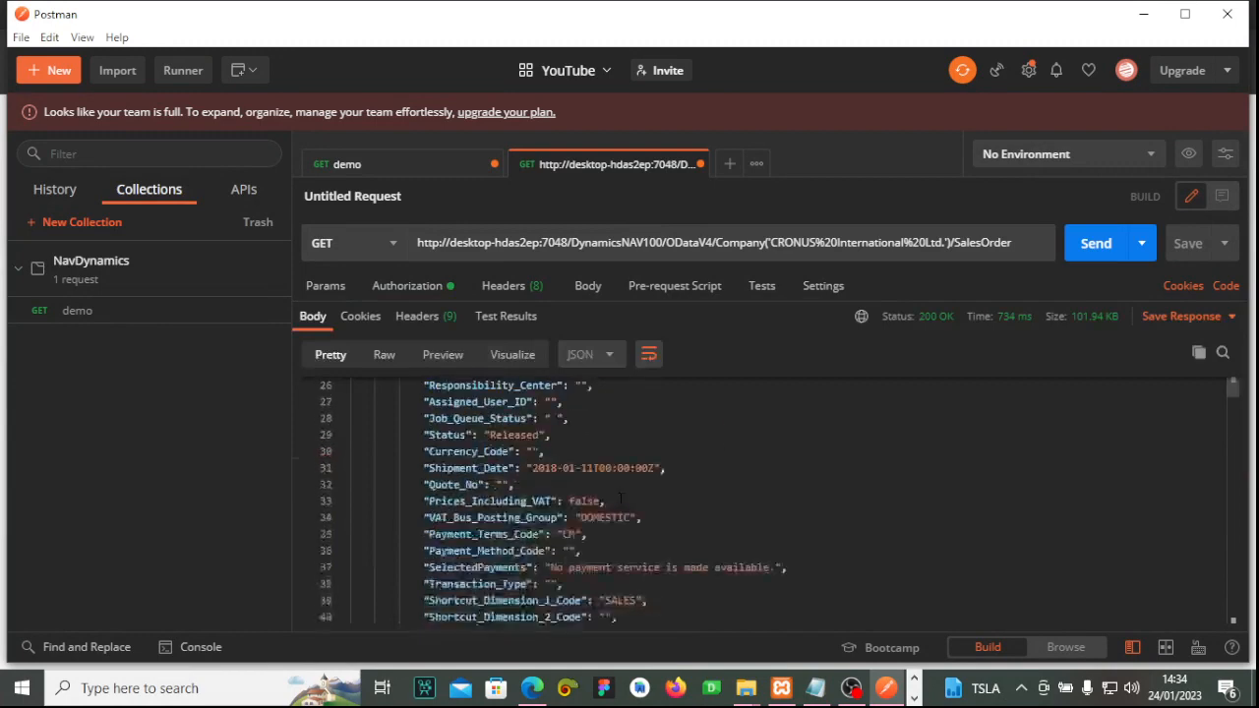
scroll(636, 495, down, 15)
scroll(636, 497, down, 7)
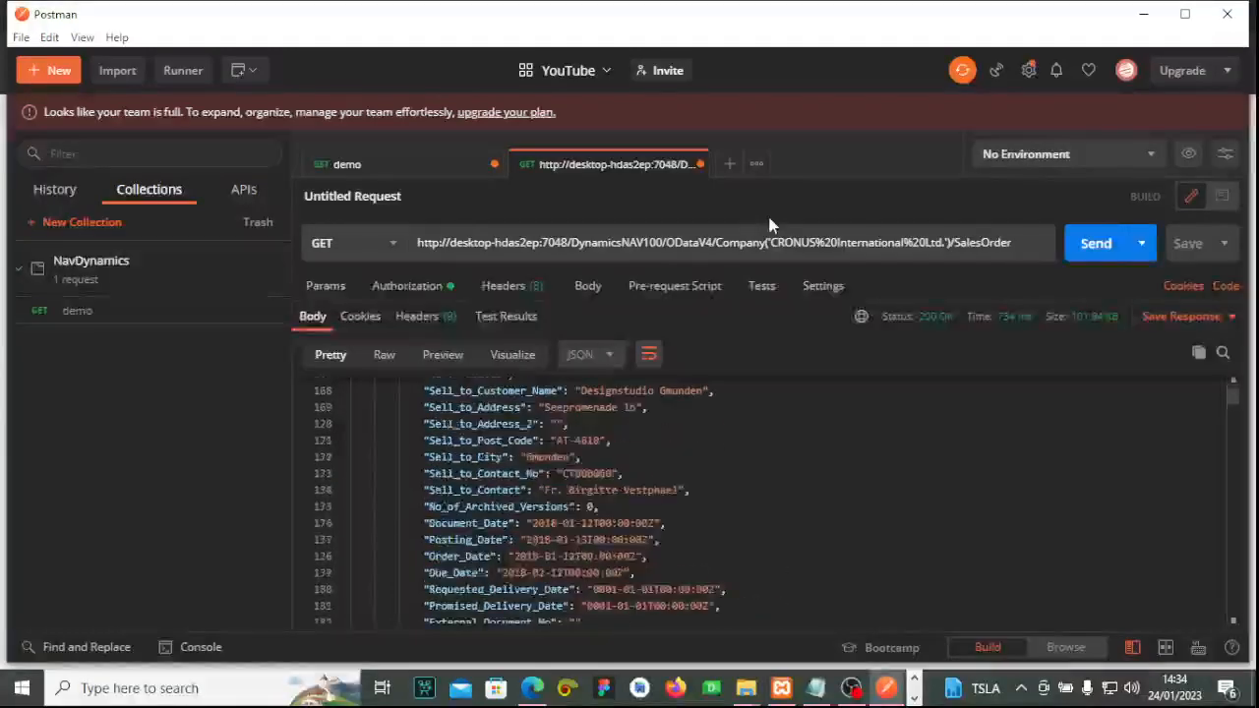
click(1227, 286)
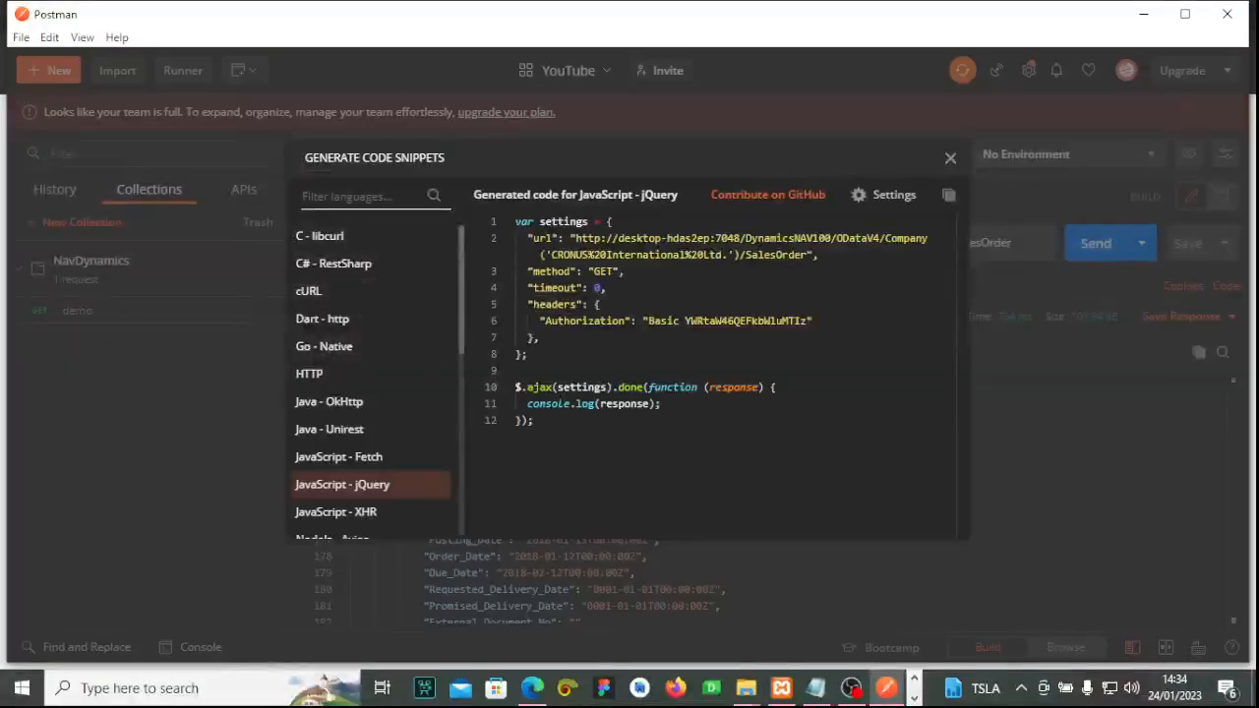
Highlight the Basic Authorization header and its encoded credentials on line 6 of the jQuery snippet.
click(702, 338)
drag(647, 320, 685, 321)
click(826, 338)
click(812, 354)
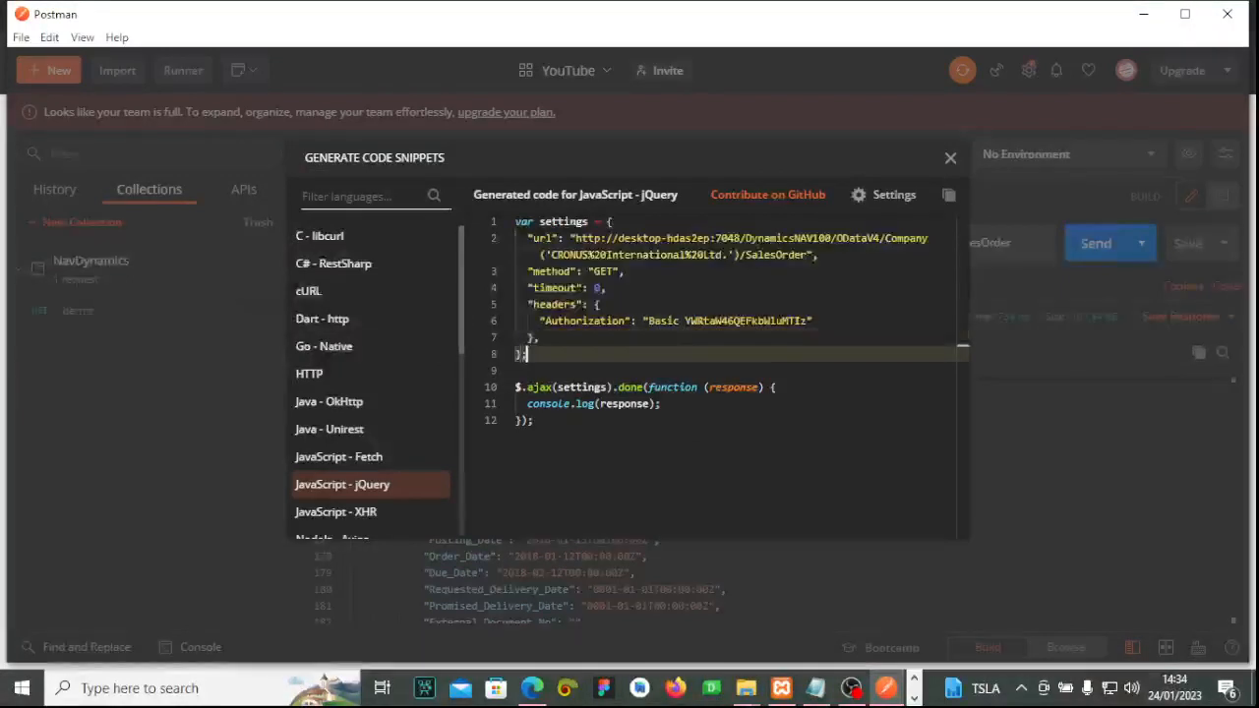
click(807, 321)
drag(807, 321, 684, 321)
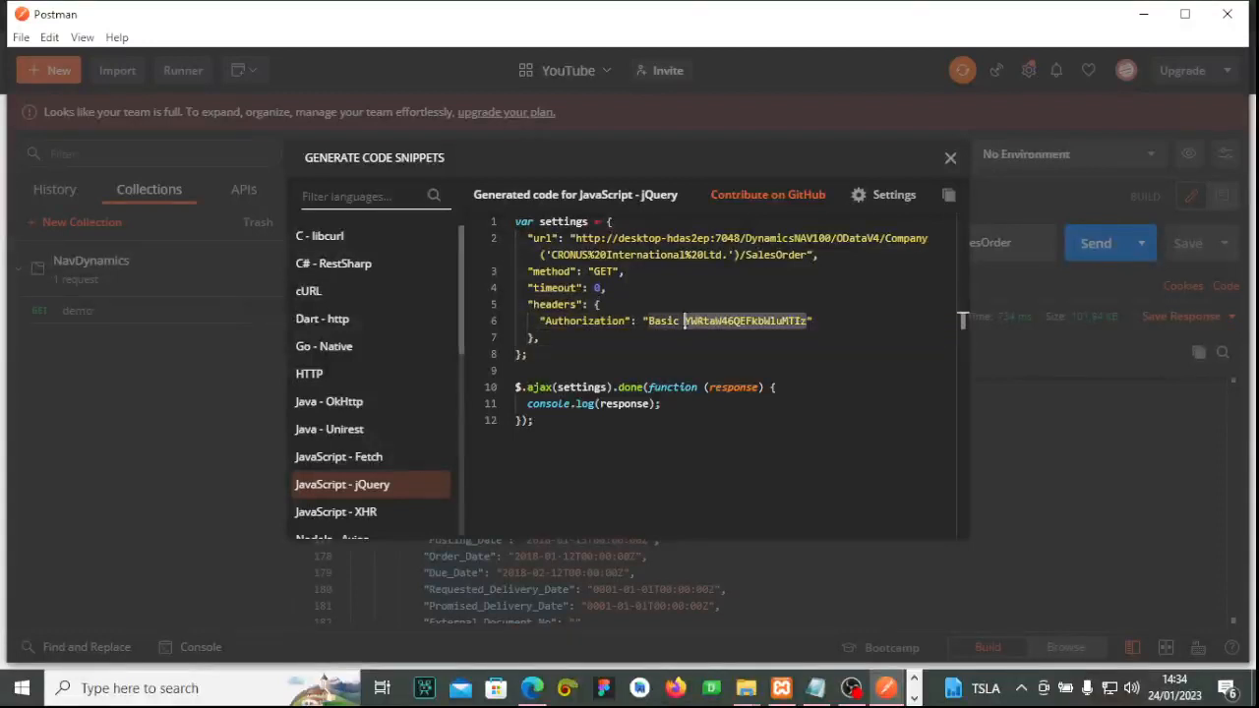
click(726, 345)
drag(808, 320, 685, 320)
click(803, 348)
drag(809, 321, 685, 321)
click(725, 347)
drag(539, 320, 855, 317)
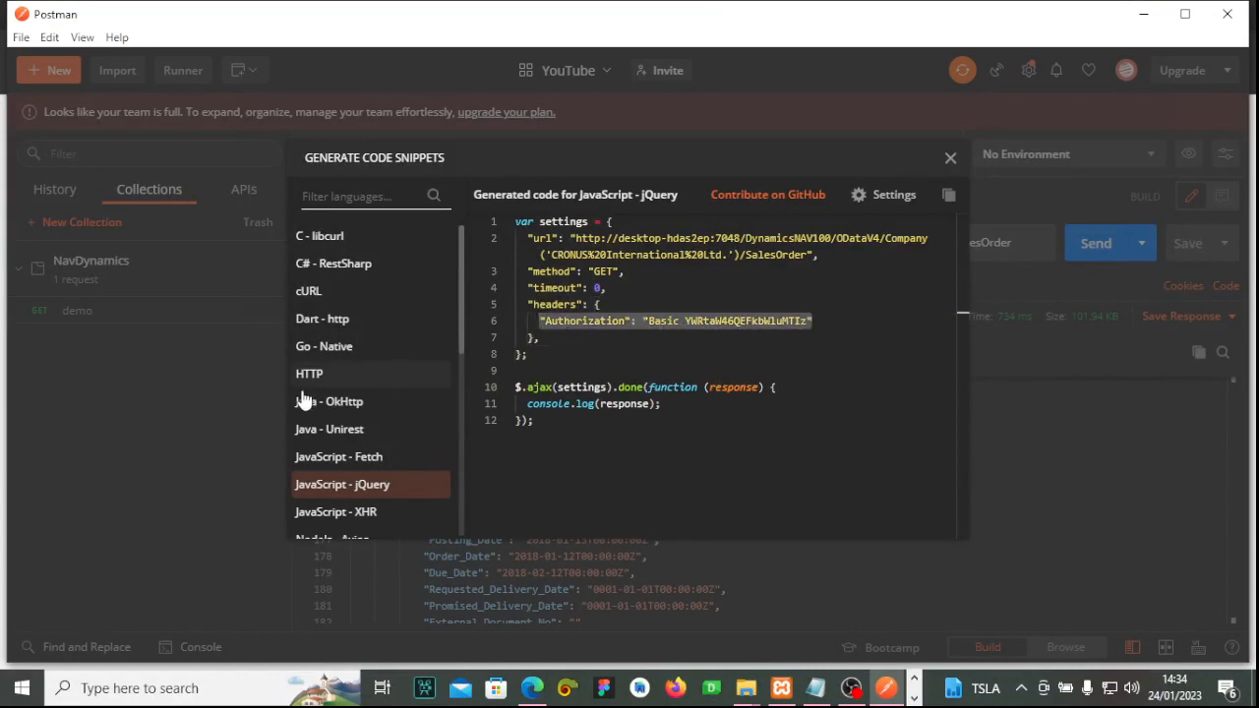
scroll(303, 400, down, 5)
scroll(303, 400, up, 3)
Close the code snippet dialog and review the new request's 200 OK SalesOrder JSON.
click(949, 161)
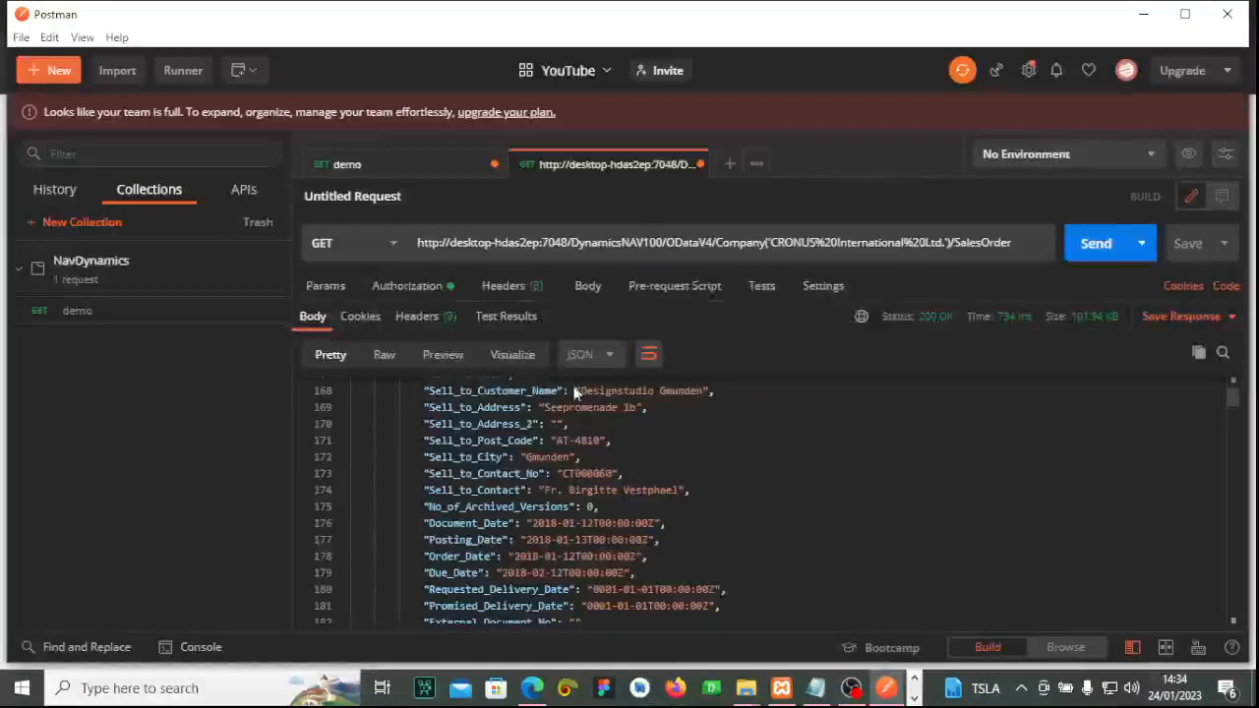
scroll(576, 392, down, 7)
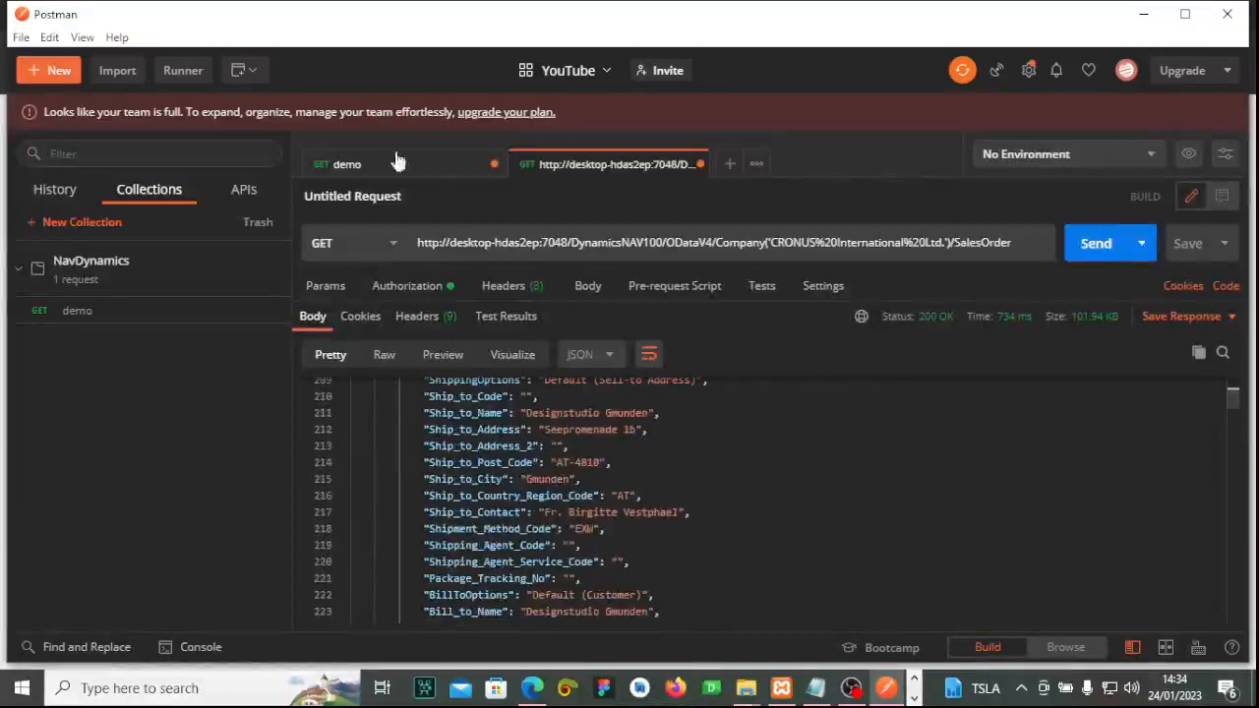
click(447, 169)
click(551, 165)
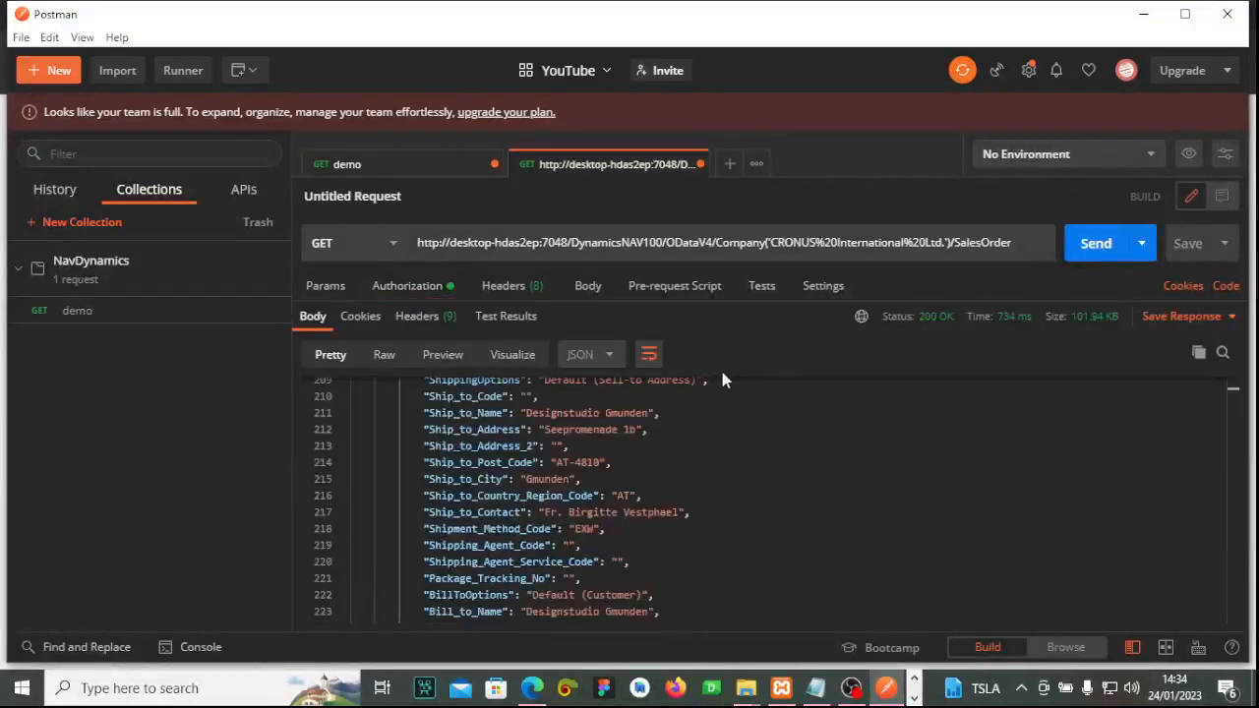
scroll(708, 454, up, 20)
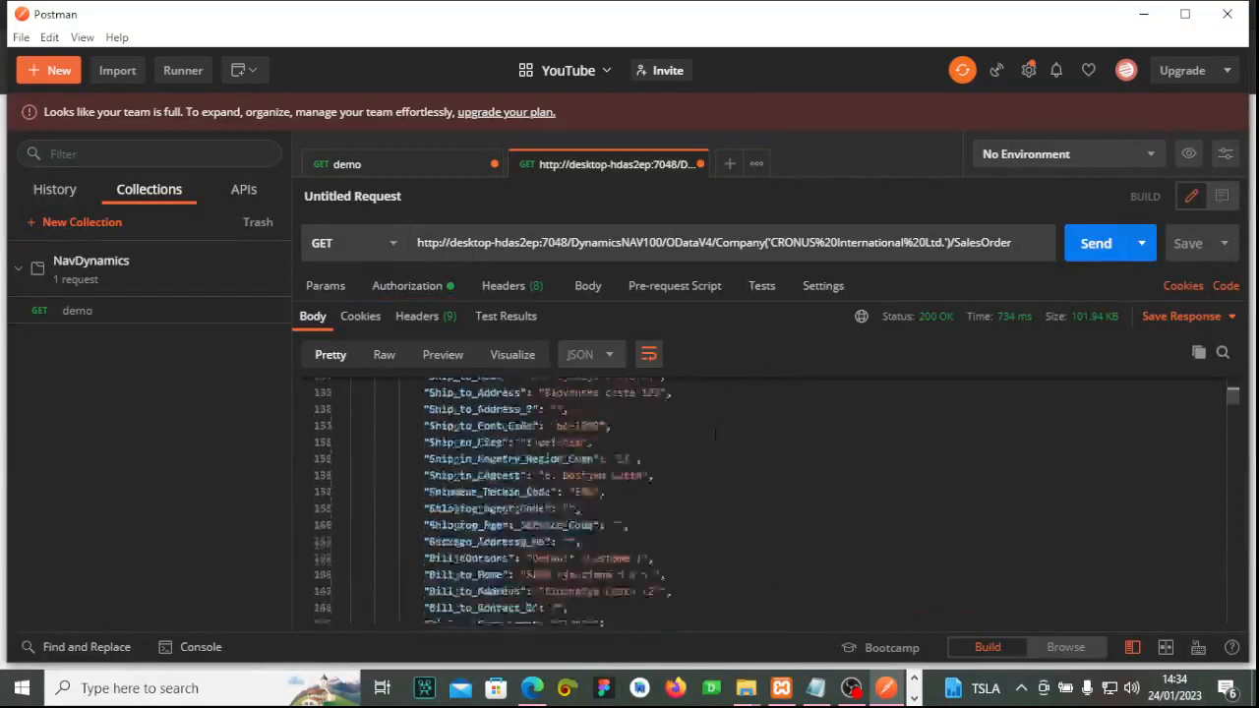
scroll(708, 492, up, 5)
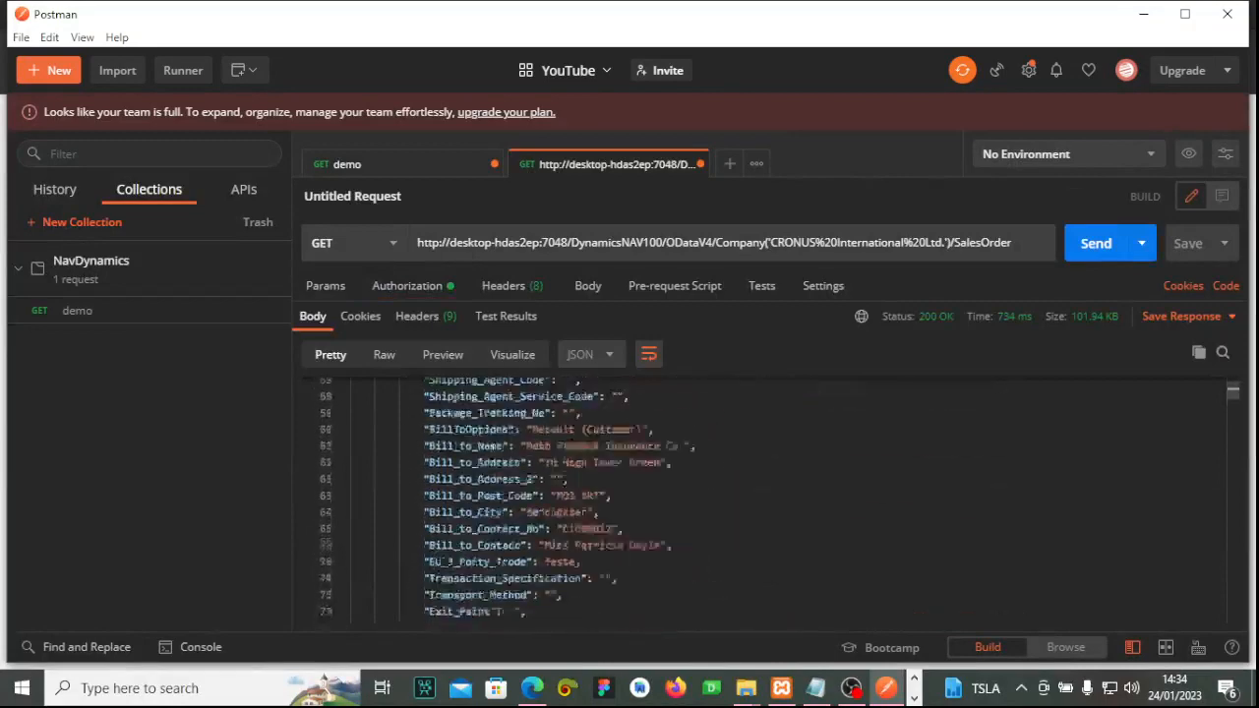
Briefly bring up the Notepad script notes, then close them.
click(915, 697)
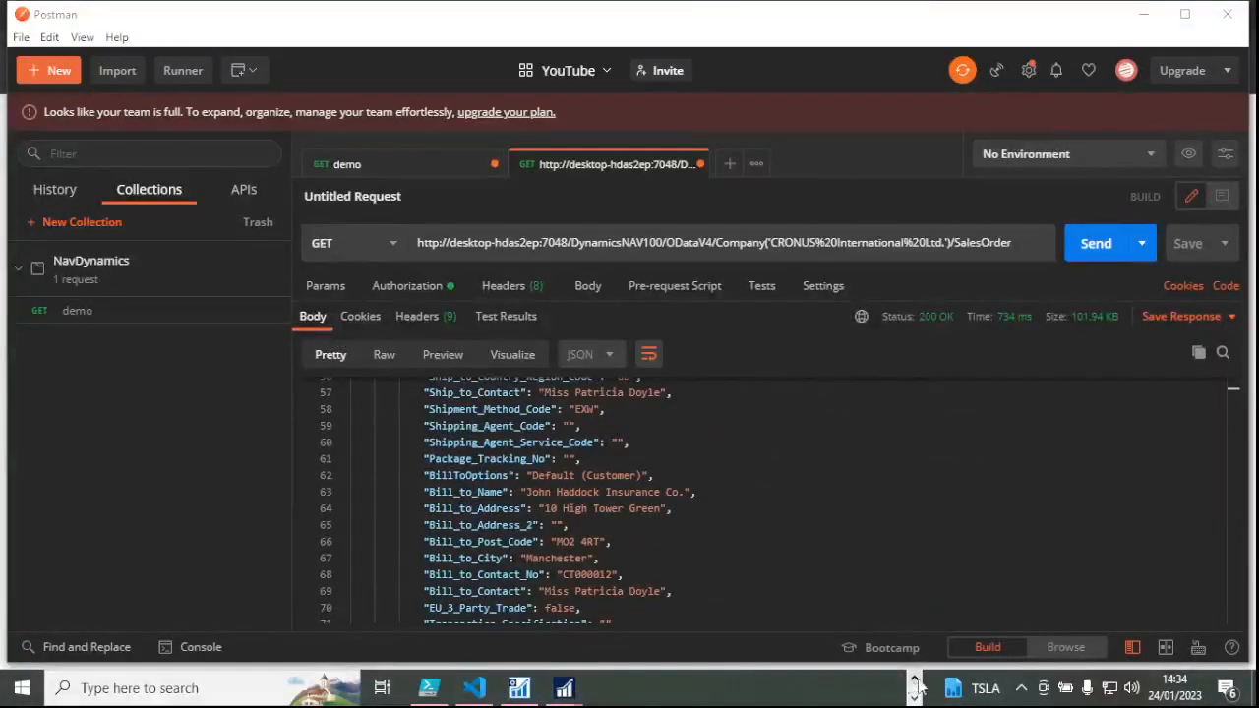
click(913, 678)
click(815, 687)
click(551, 377)
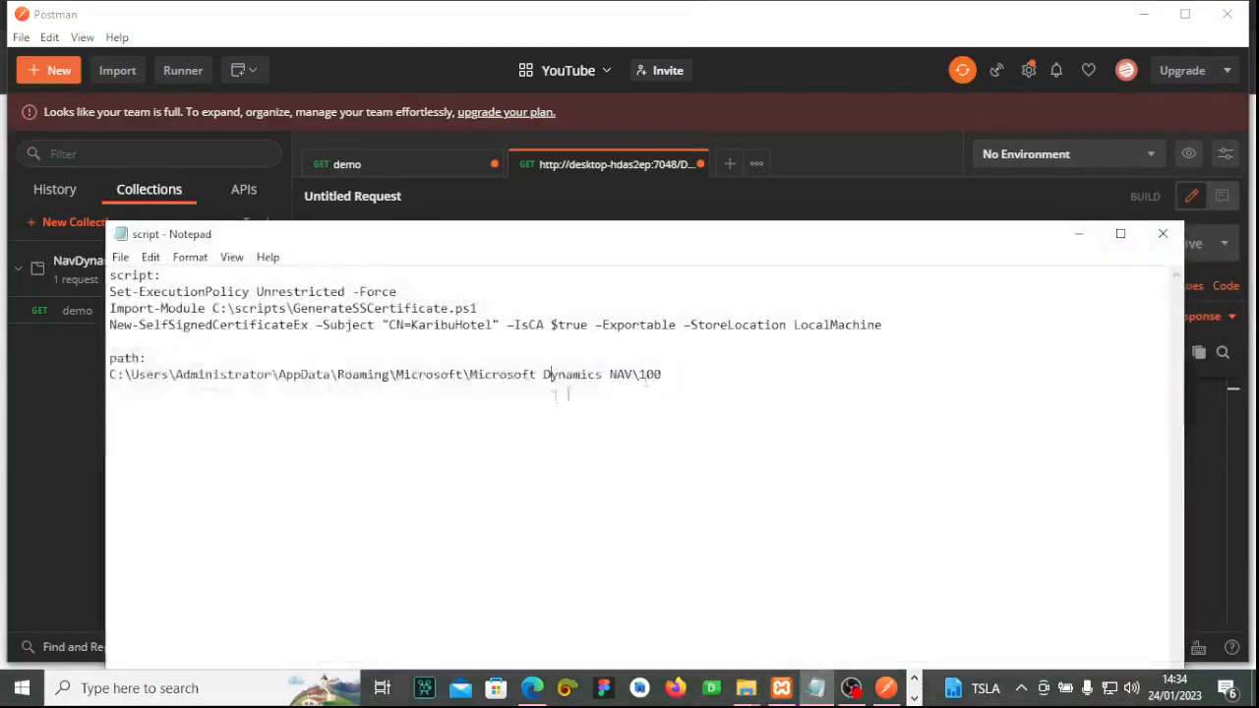
click(1163, 233)
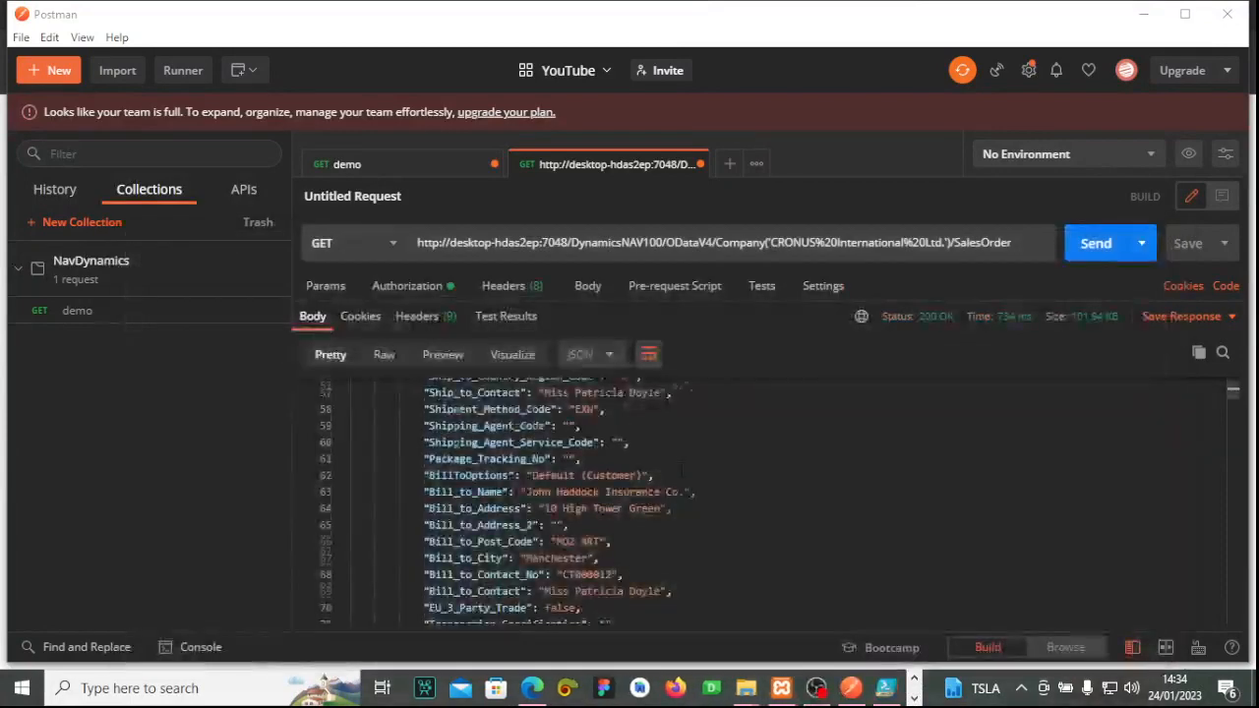
scroll(689, 501, up, 5)
scroll(699, 487, up, 4)
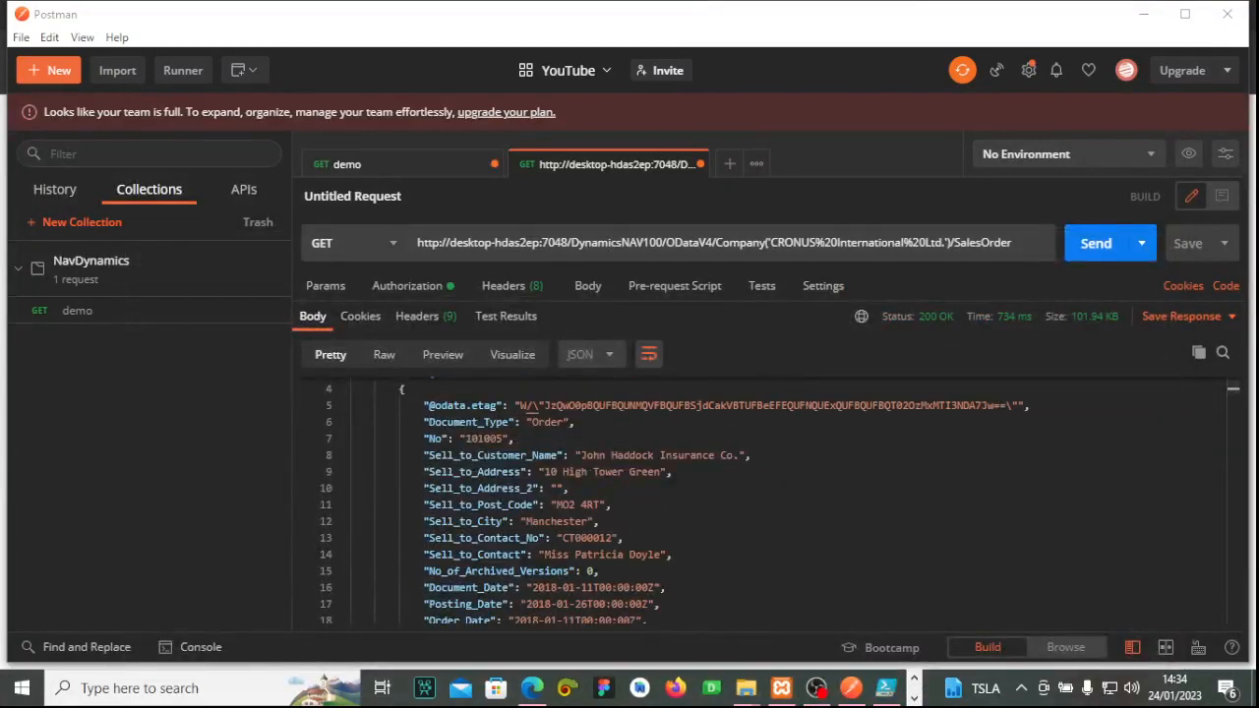